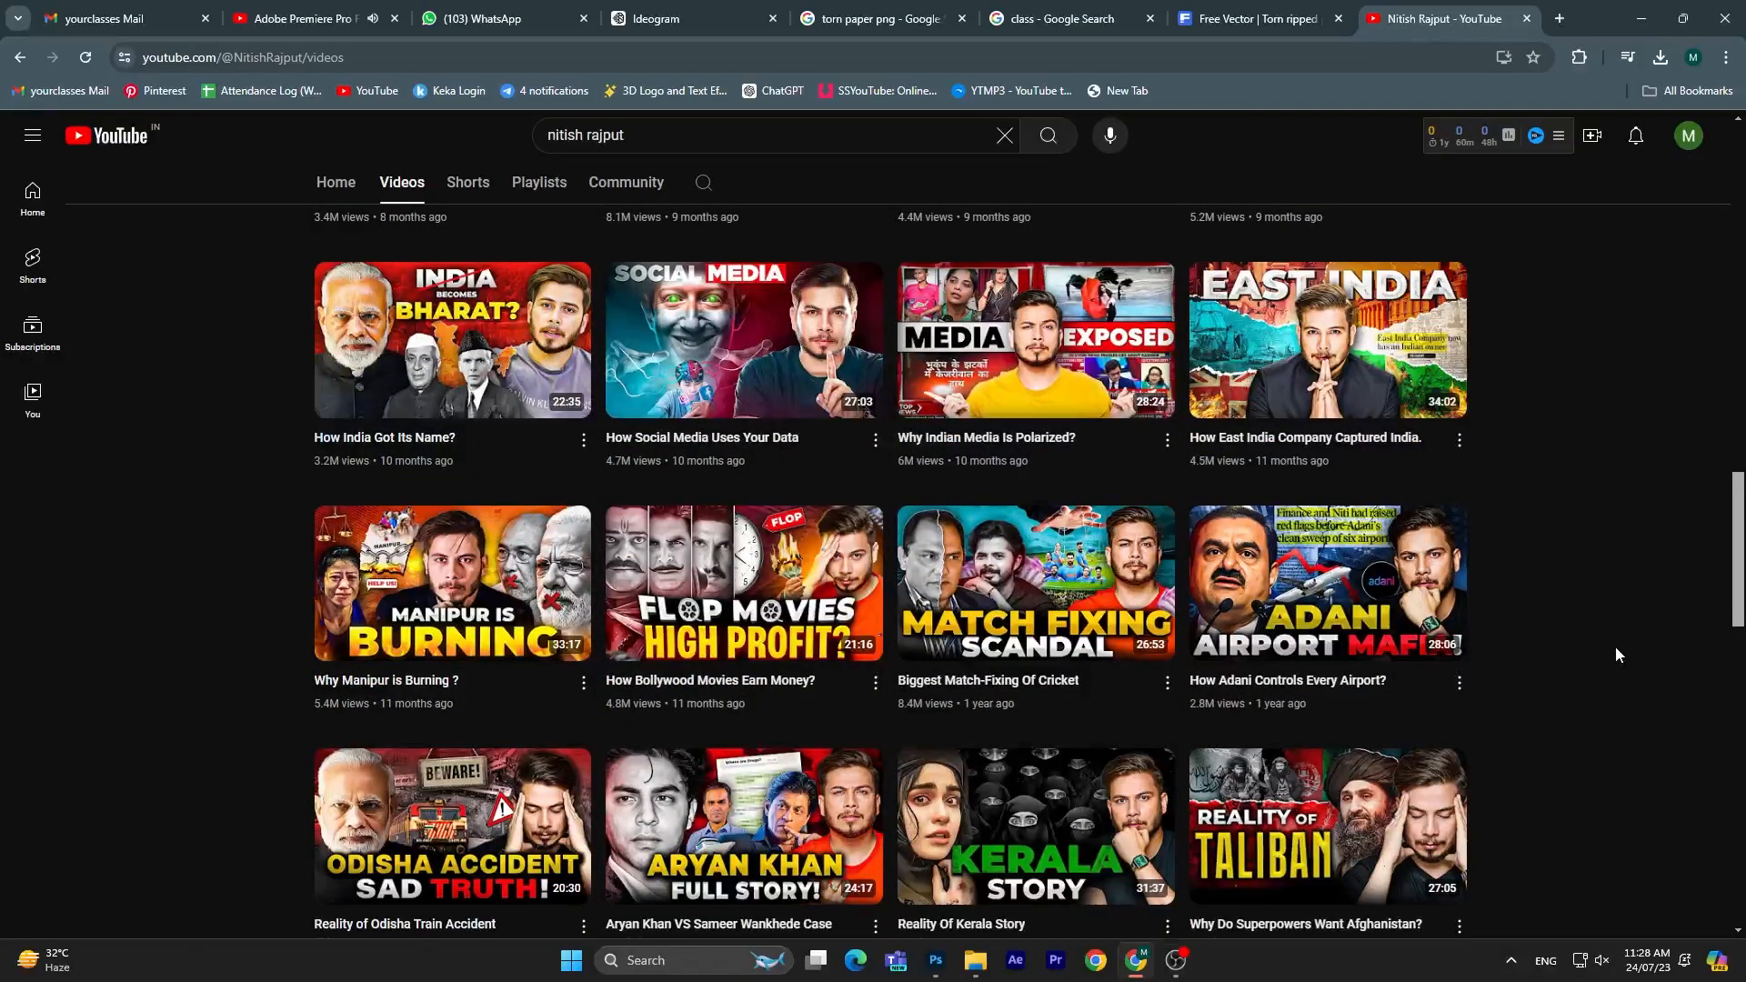
Switch to Photoshop and create a new 1920 x 1080 px RGB document at 72 pixels/inch with a white background.
scroll(1615, 654, "down", 1)
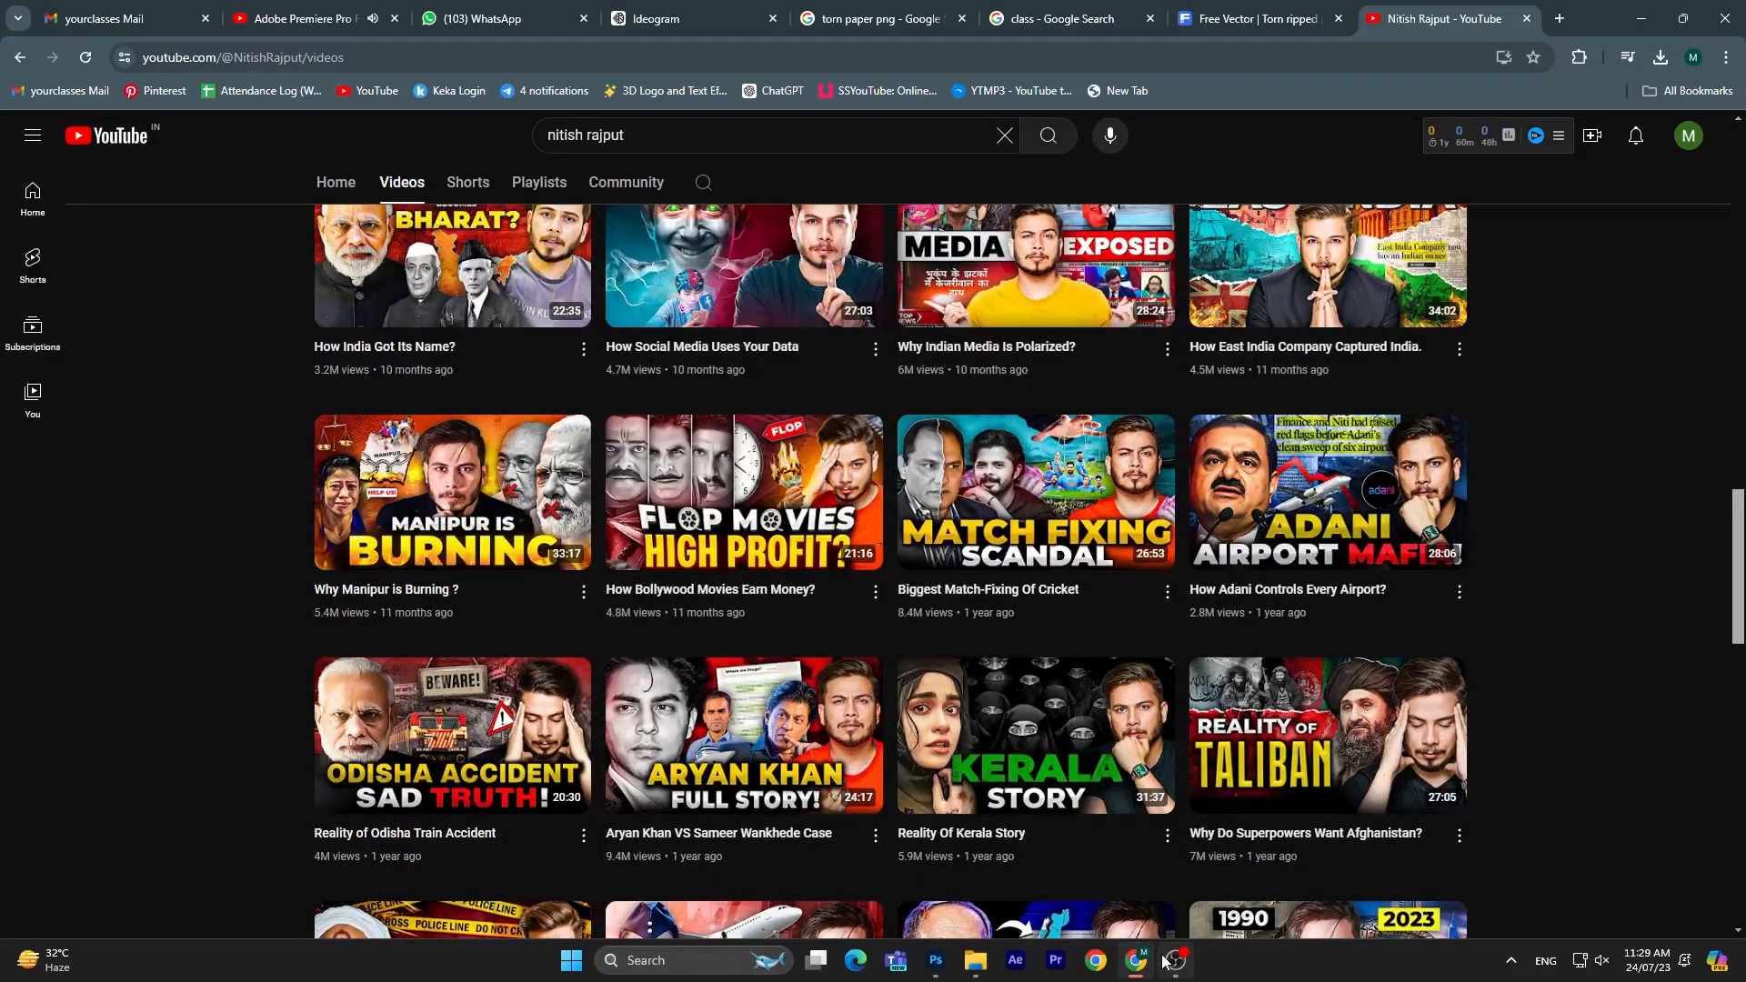
left_click(1136, 961)
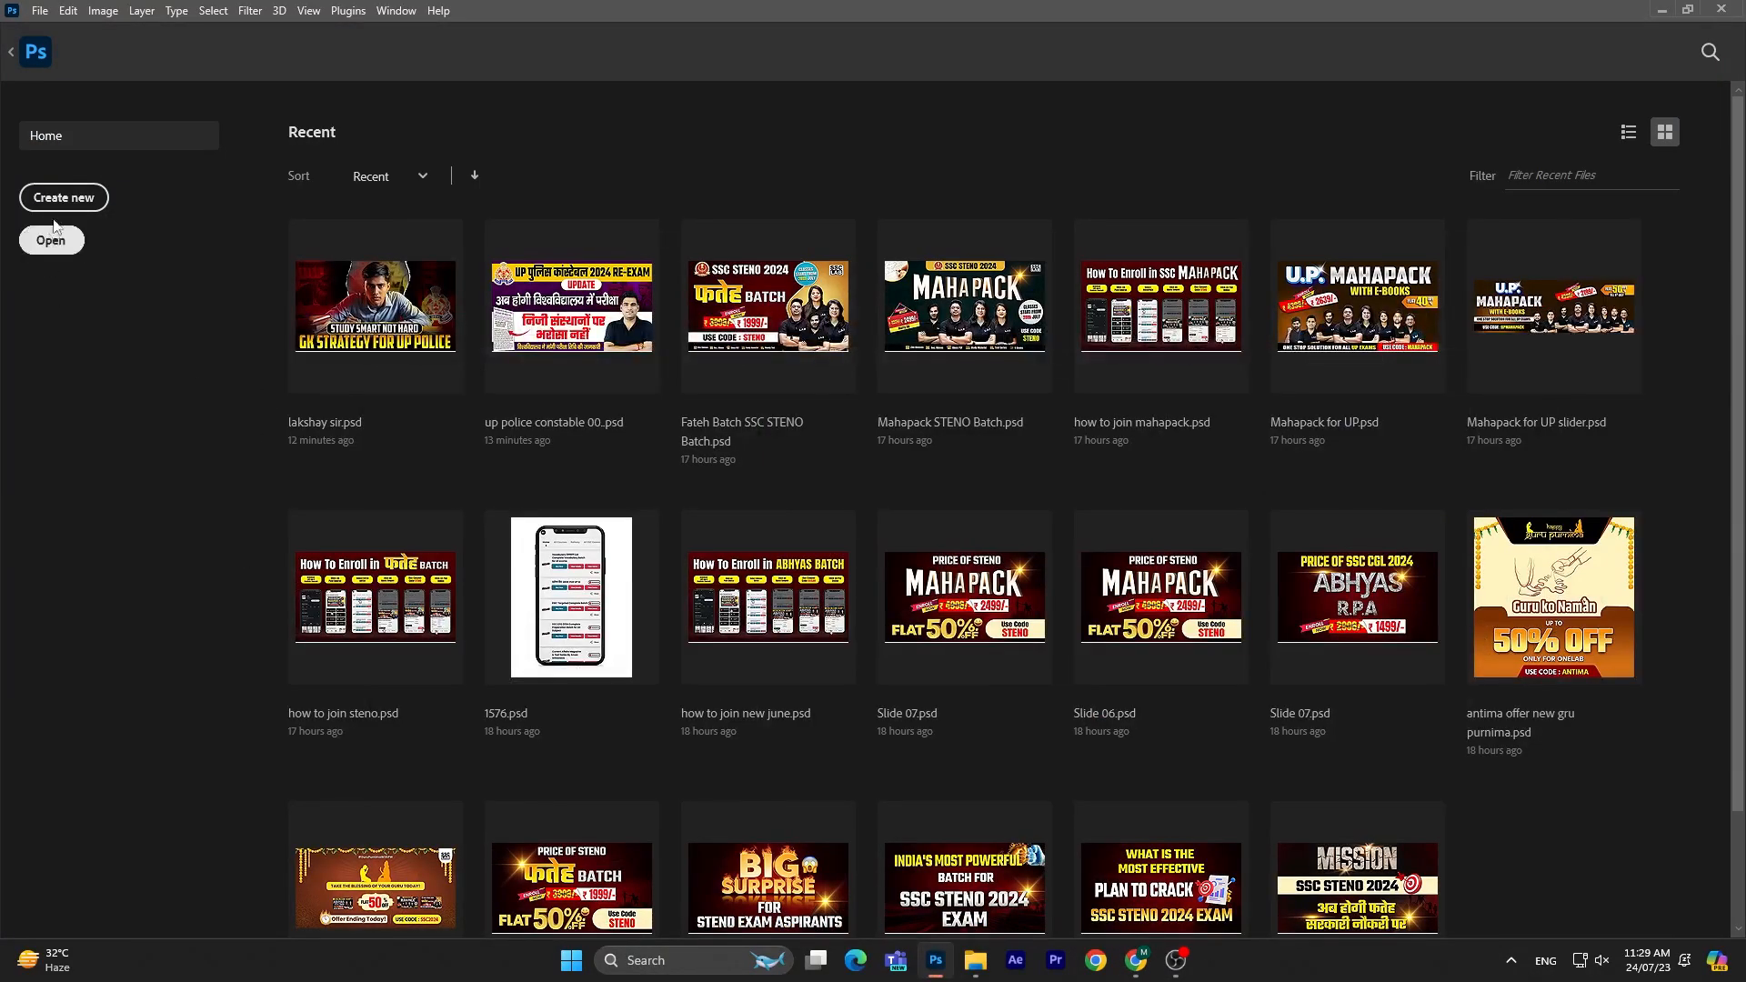
left_click(57, 204)
left_click(634, 336)
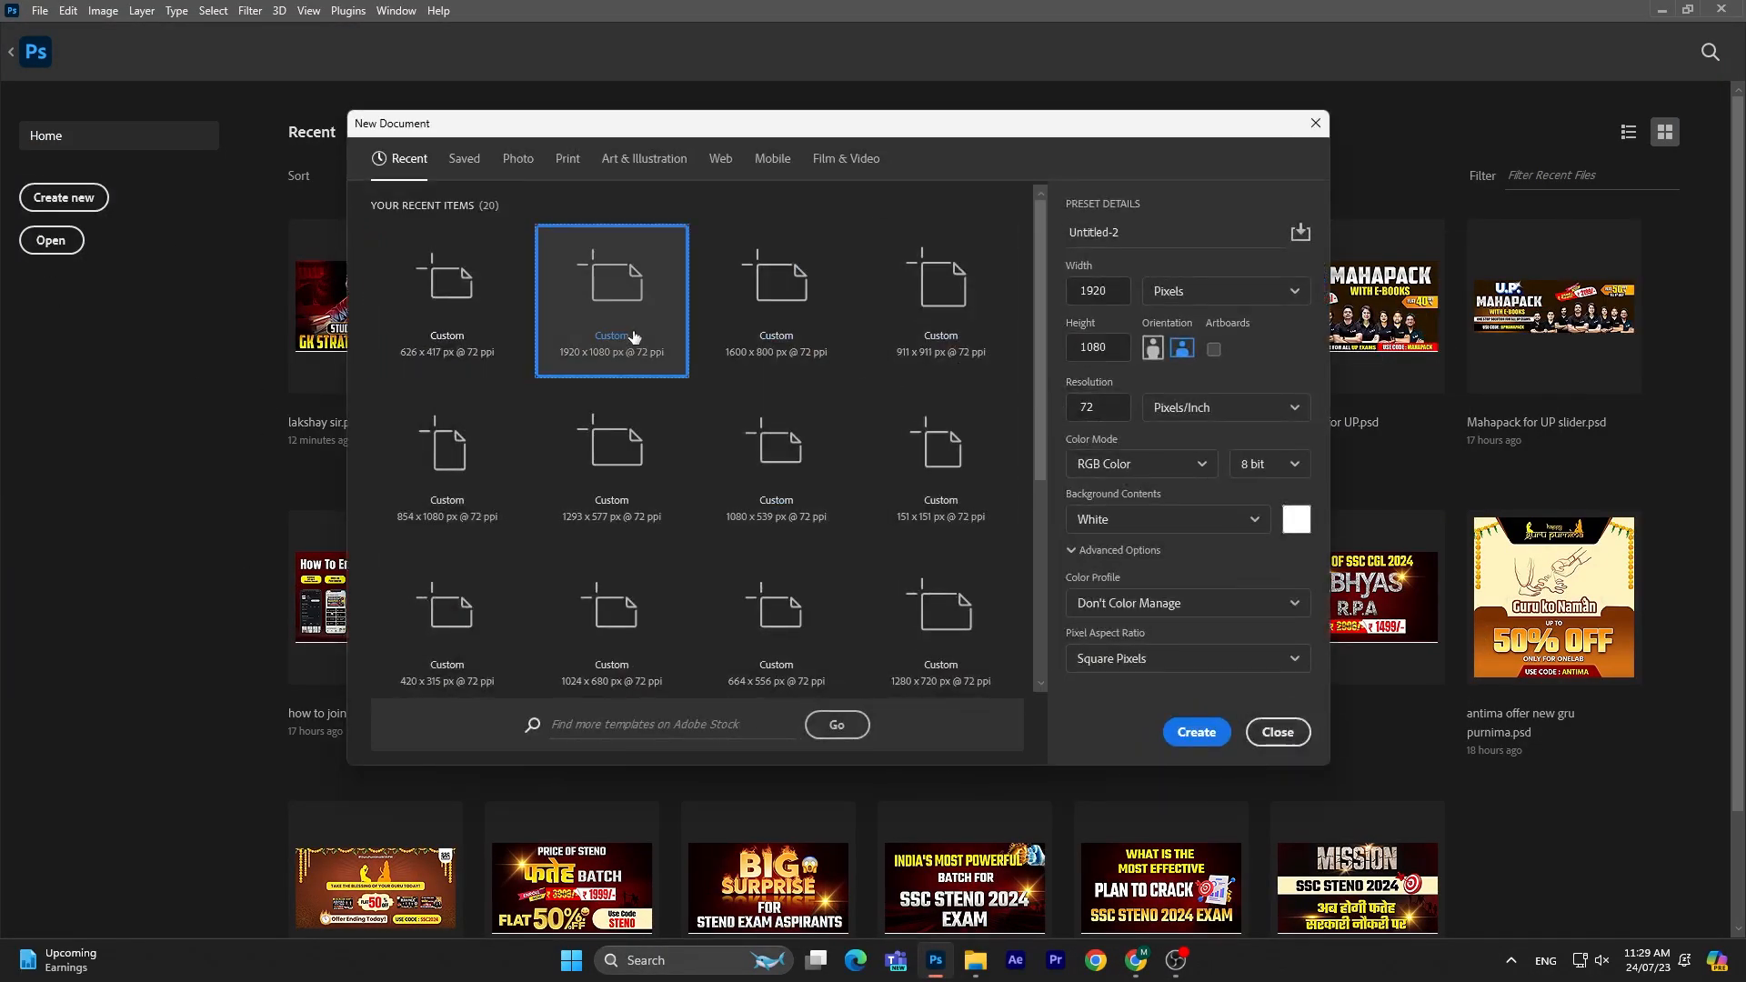
left_click(1117, 292)
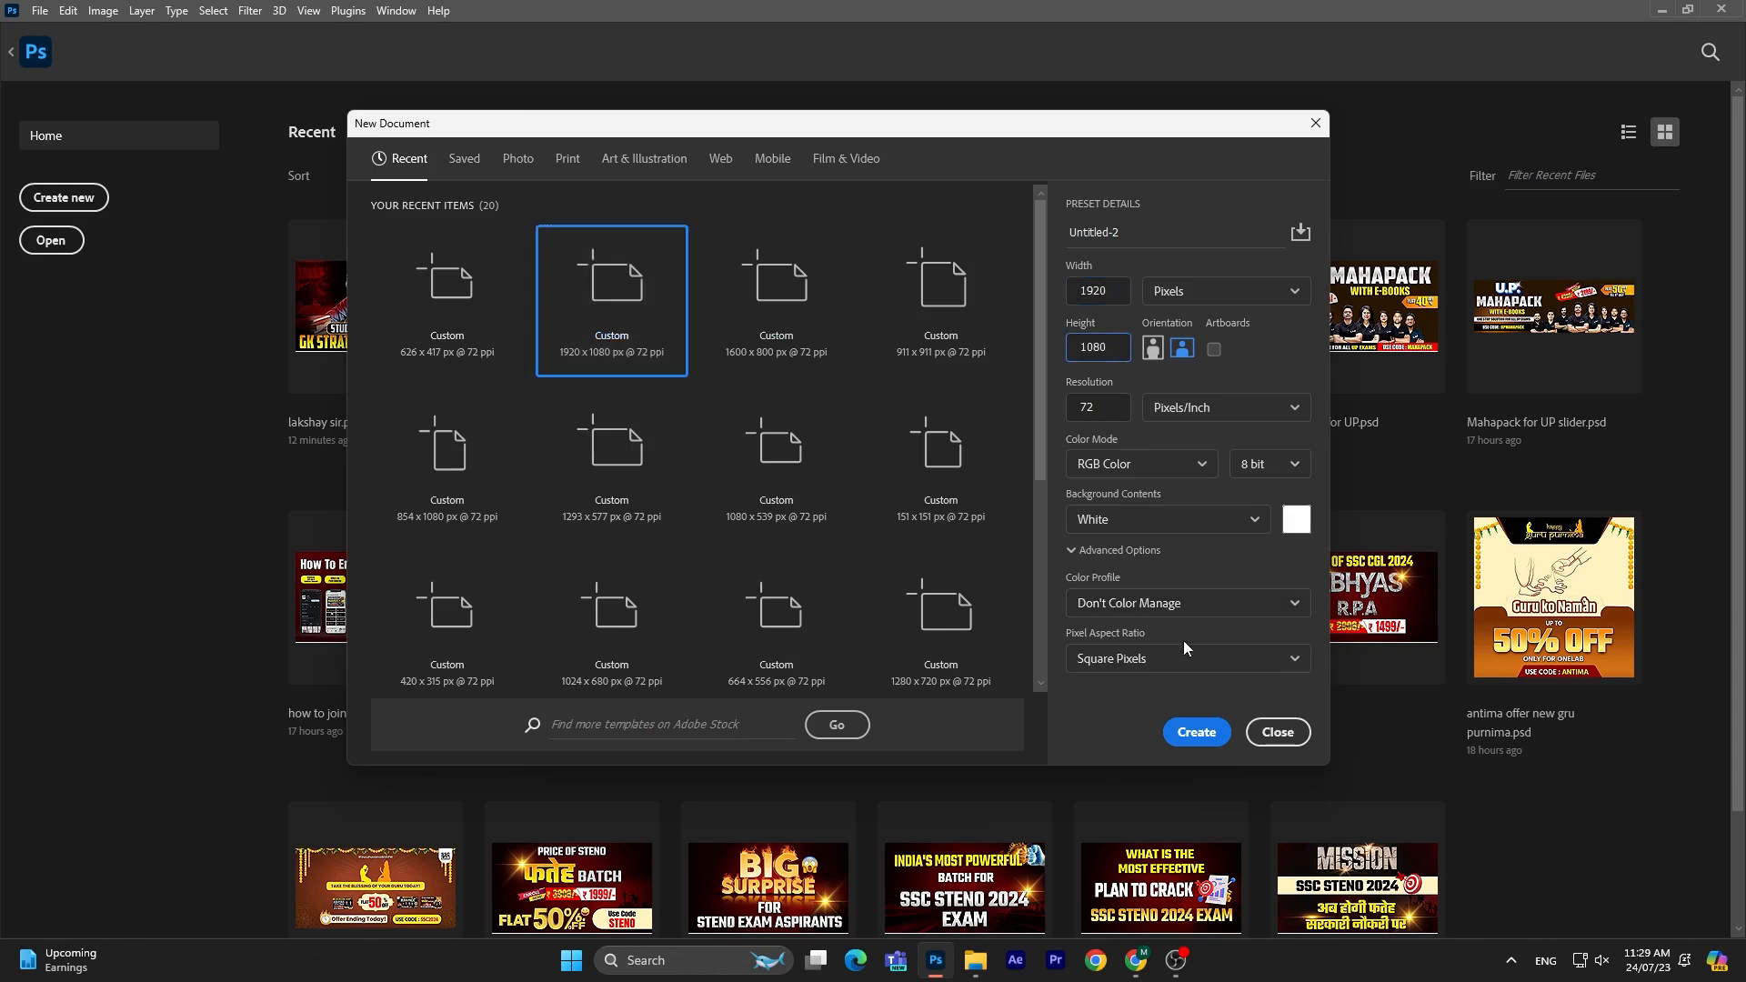
left_click(1196, 733)
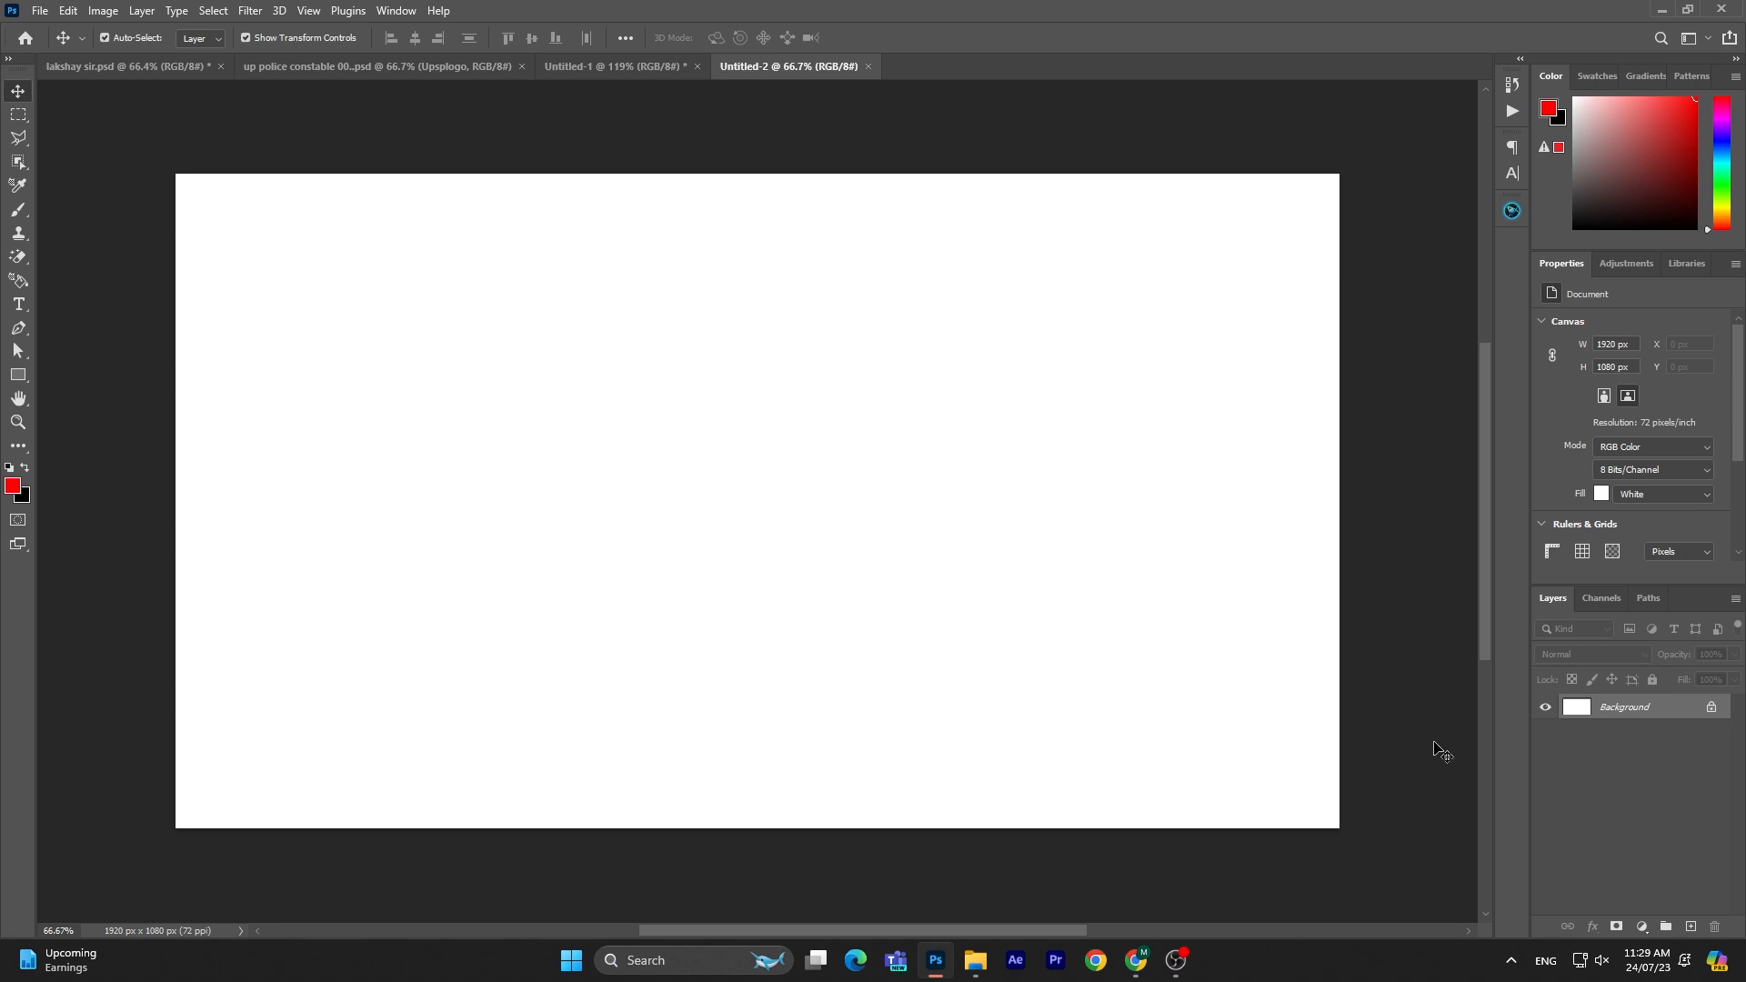
Add a gradient fill layer to the blank document using the red-to-black preset gradient.
left_click(1648, 927)
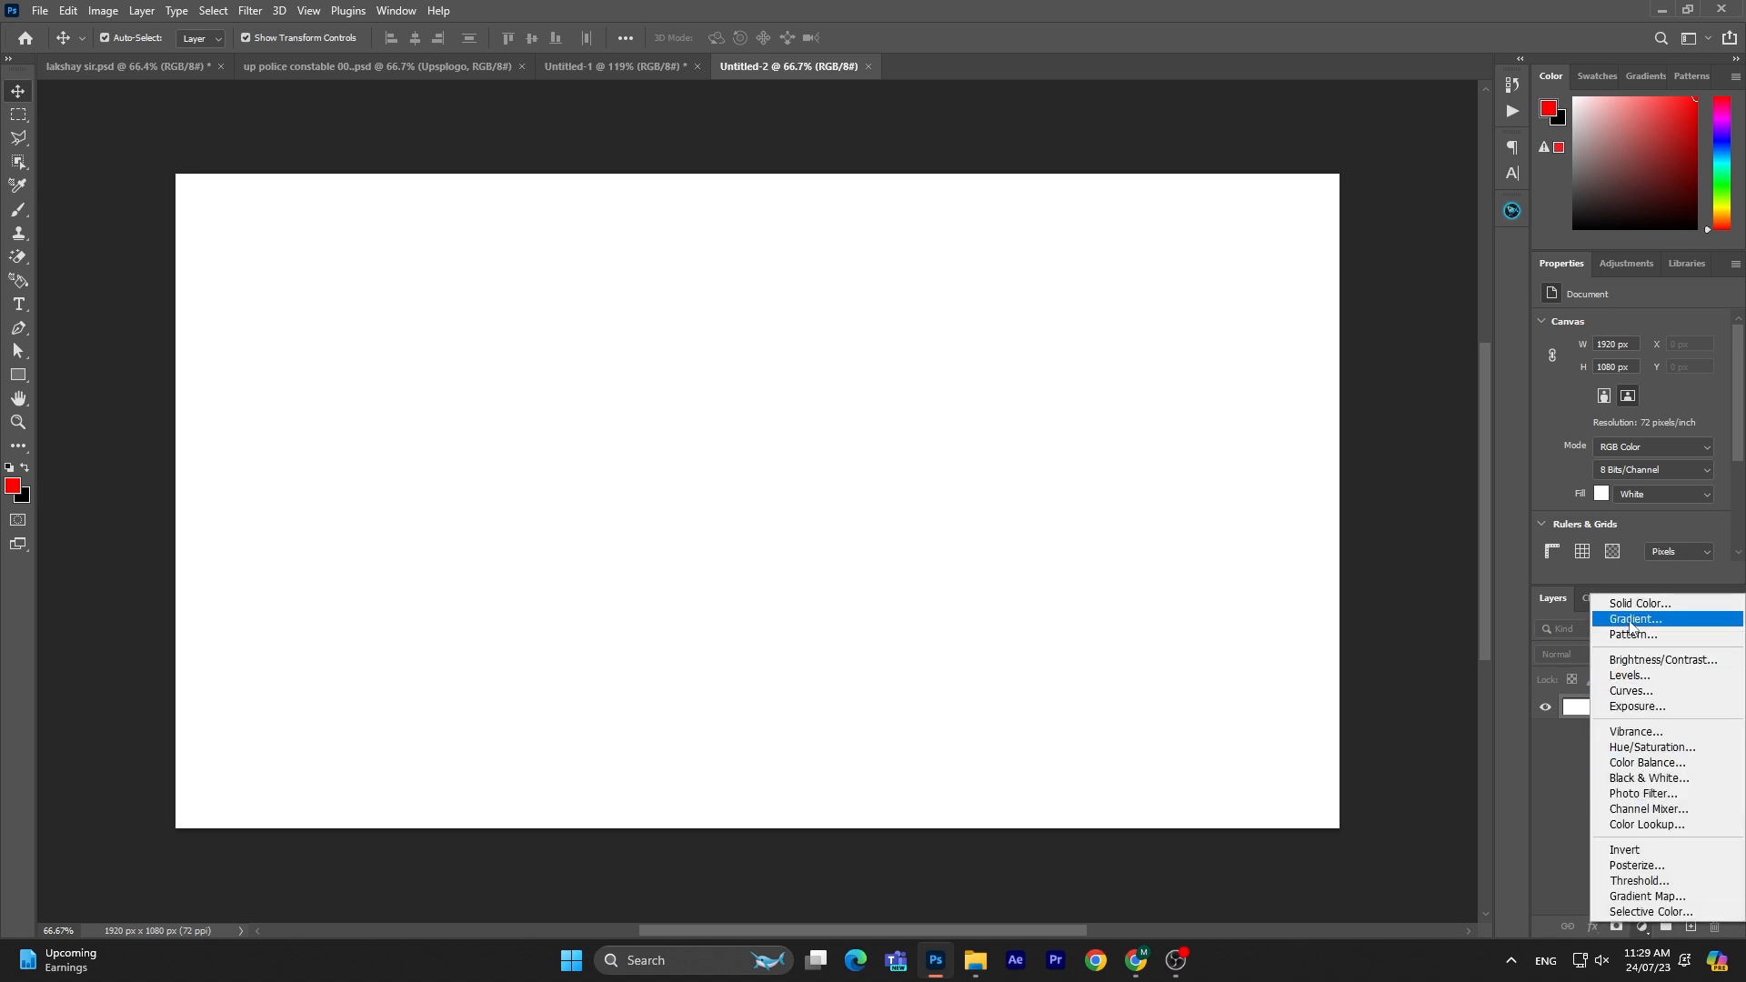
left_click(1593, 619)
left_click(1174, 227)
scroll(1235, 277, "down", 5)
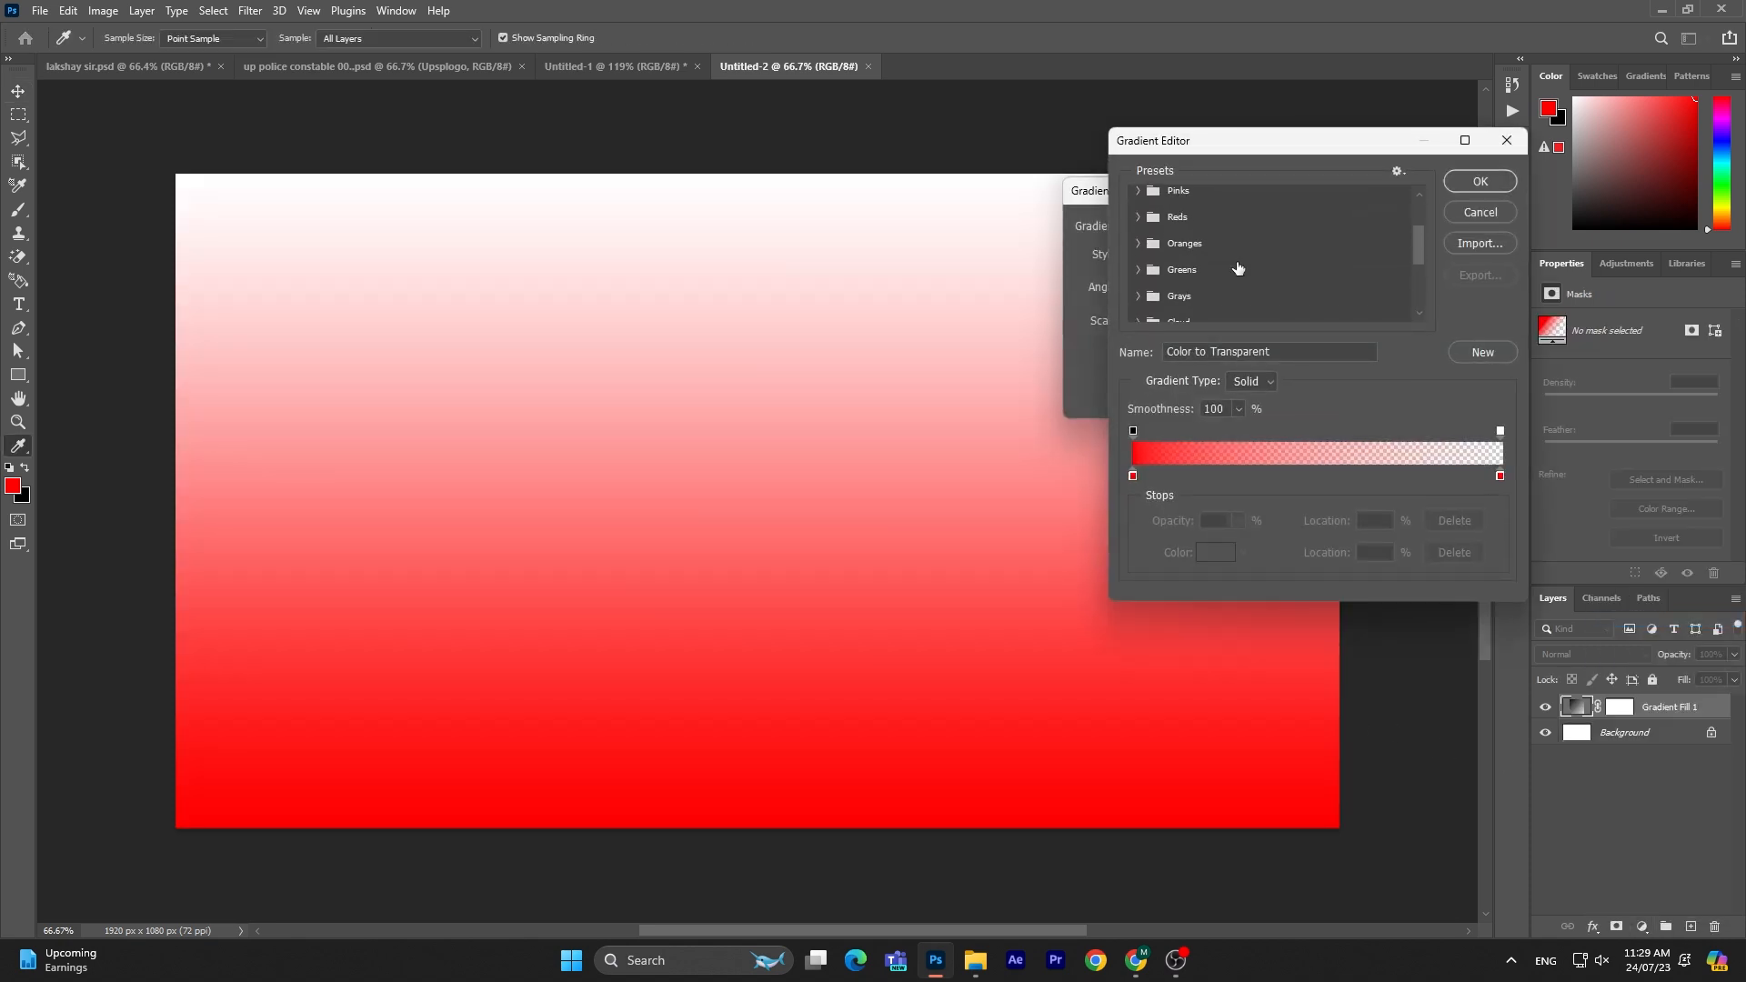
scroll(1234, 277, "down", 1)
left_click(1233, 278)
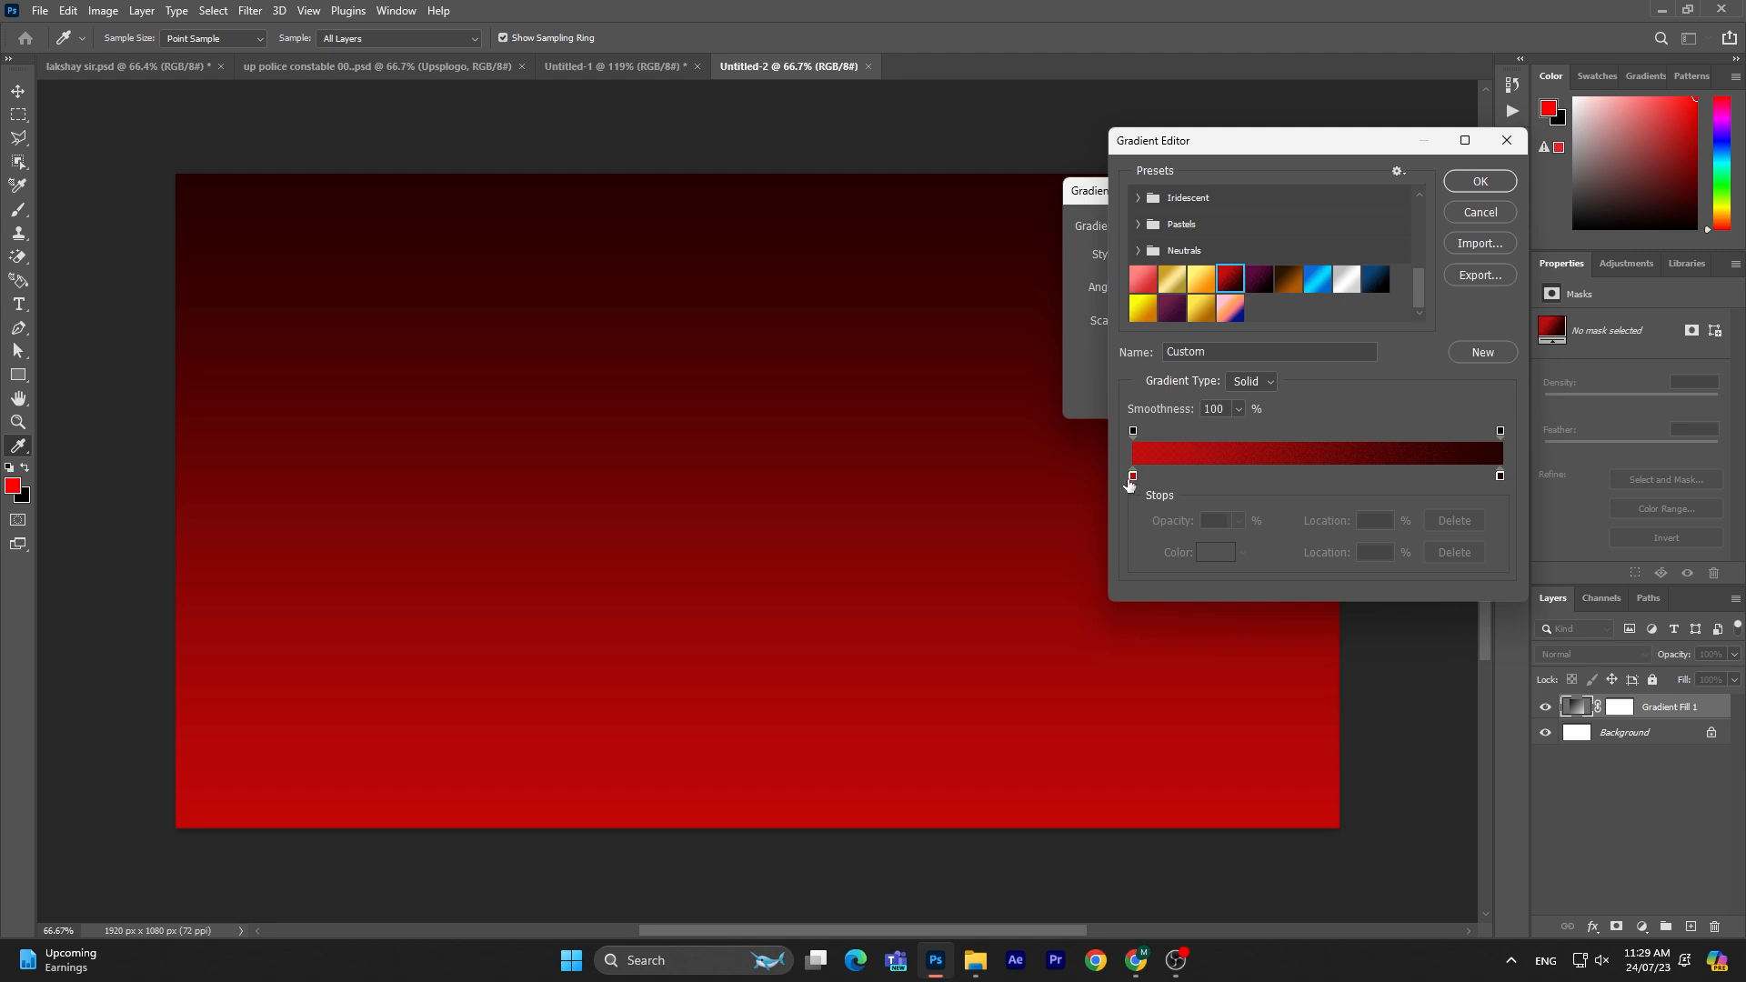
Change the gradient's starting red colour stop to a darker red and accept the edited gradient.
left_click(1214, 551)
left_click(1223, 266)
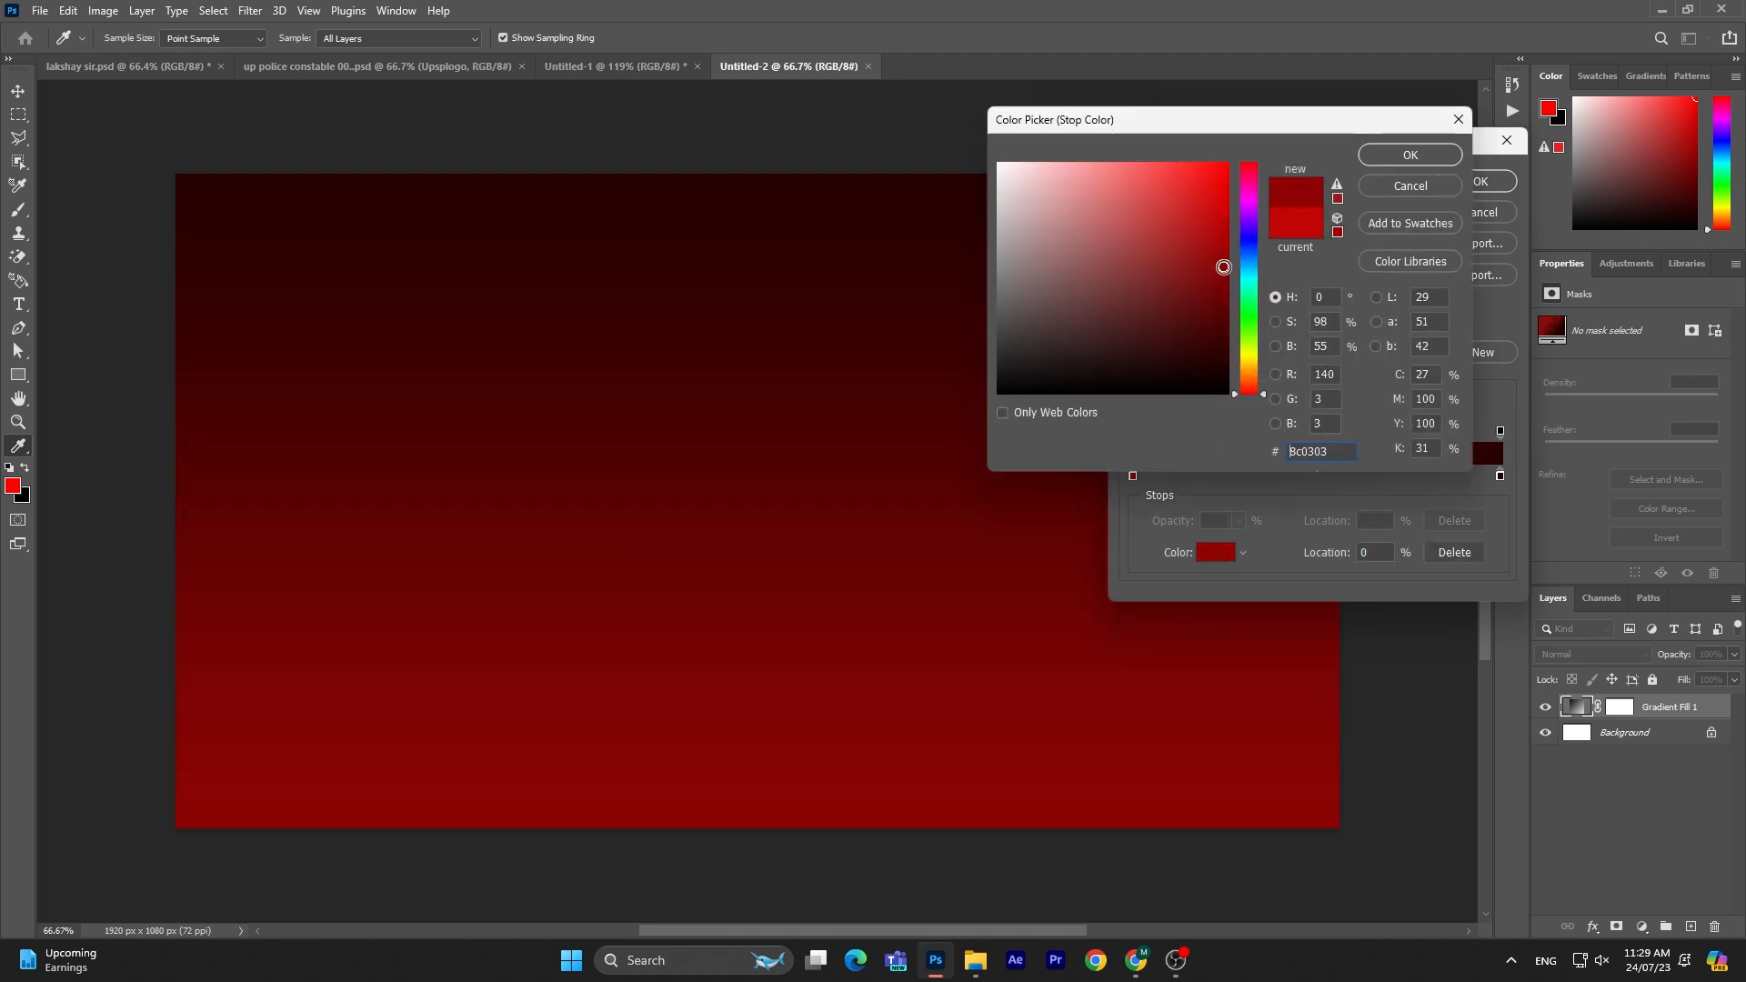
left_click(1407, 155)
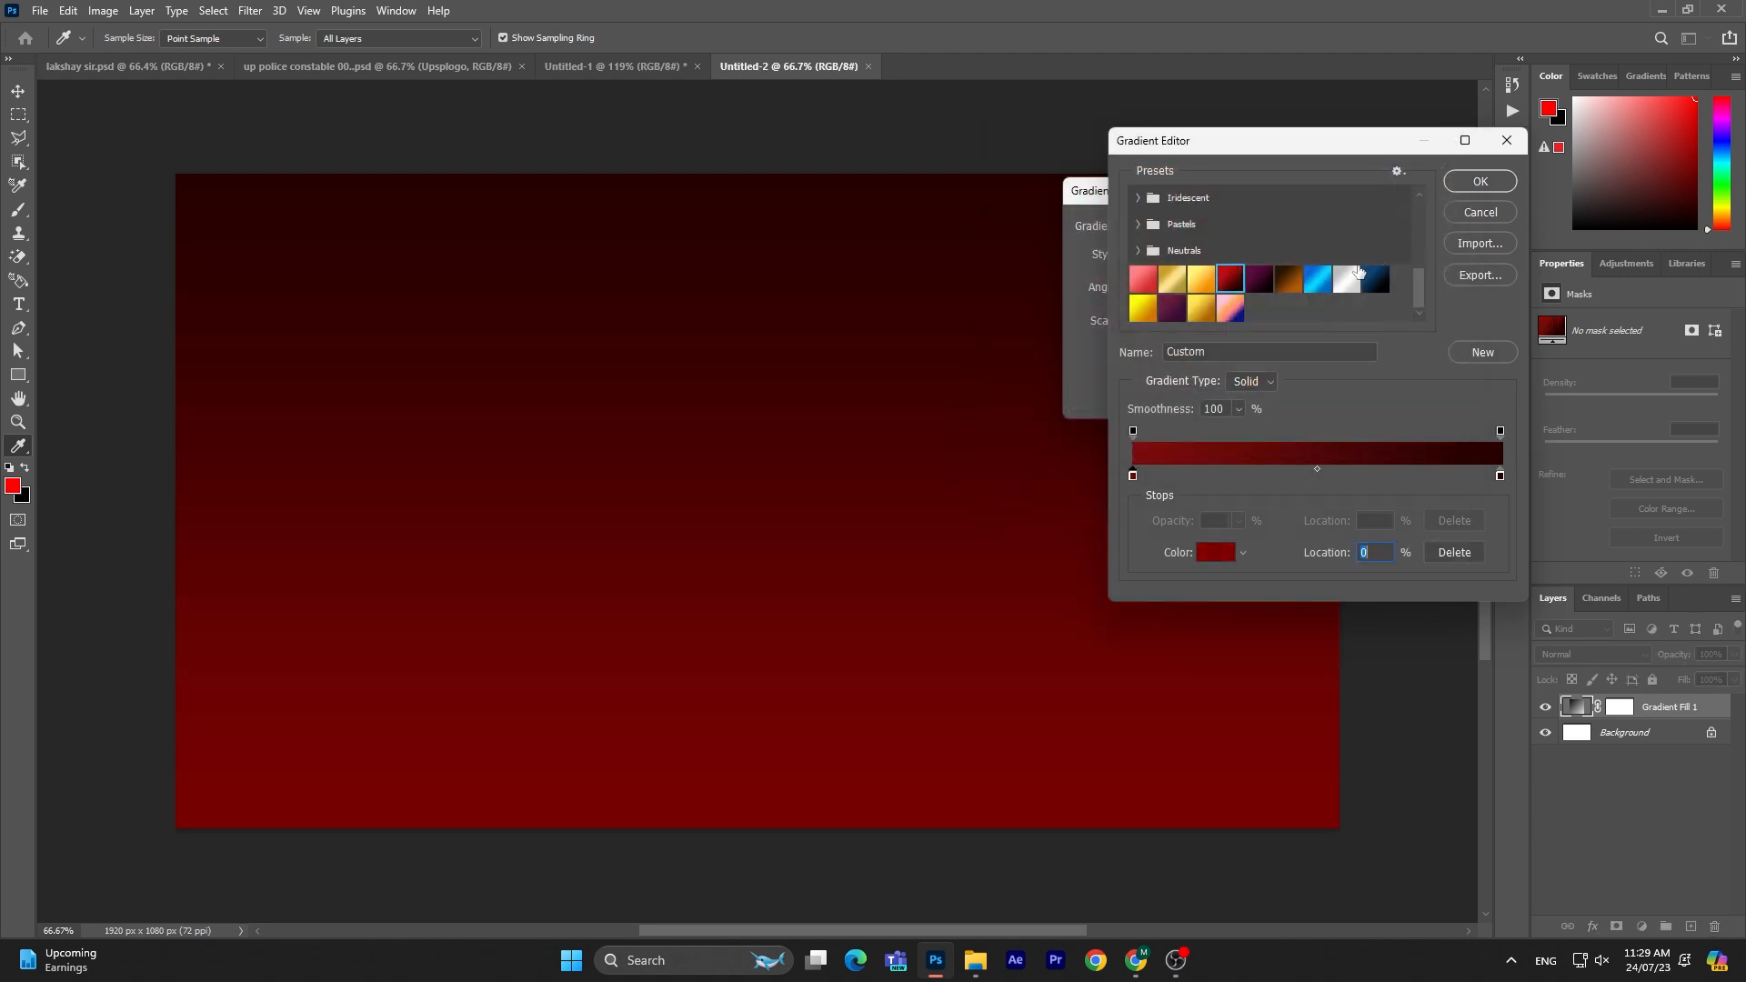
left_click(1478, 182)
Set the gradient fill's style to Radial, apply it, and deselect the layer.
left_click(1151, 261)
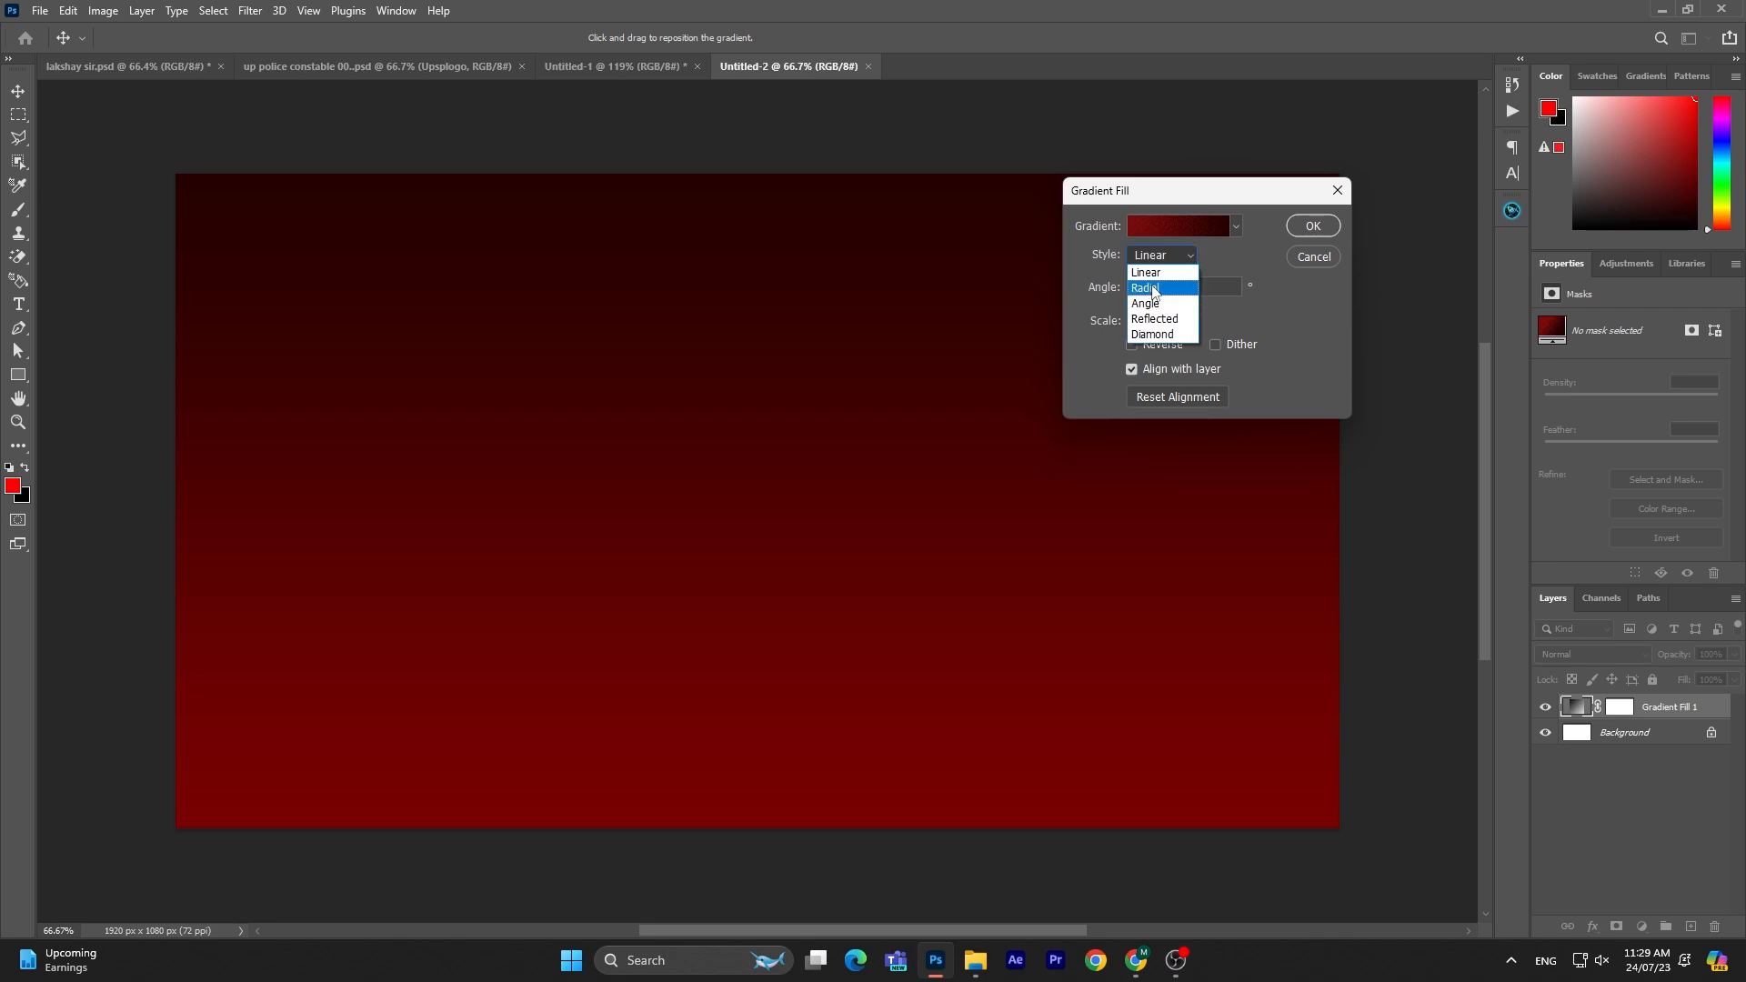
left_click(1153, 293)
left_click(1155, 294)
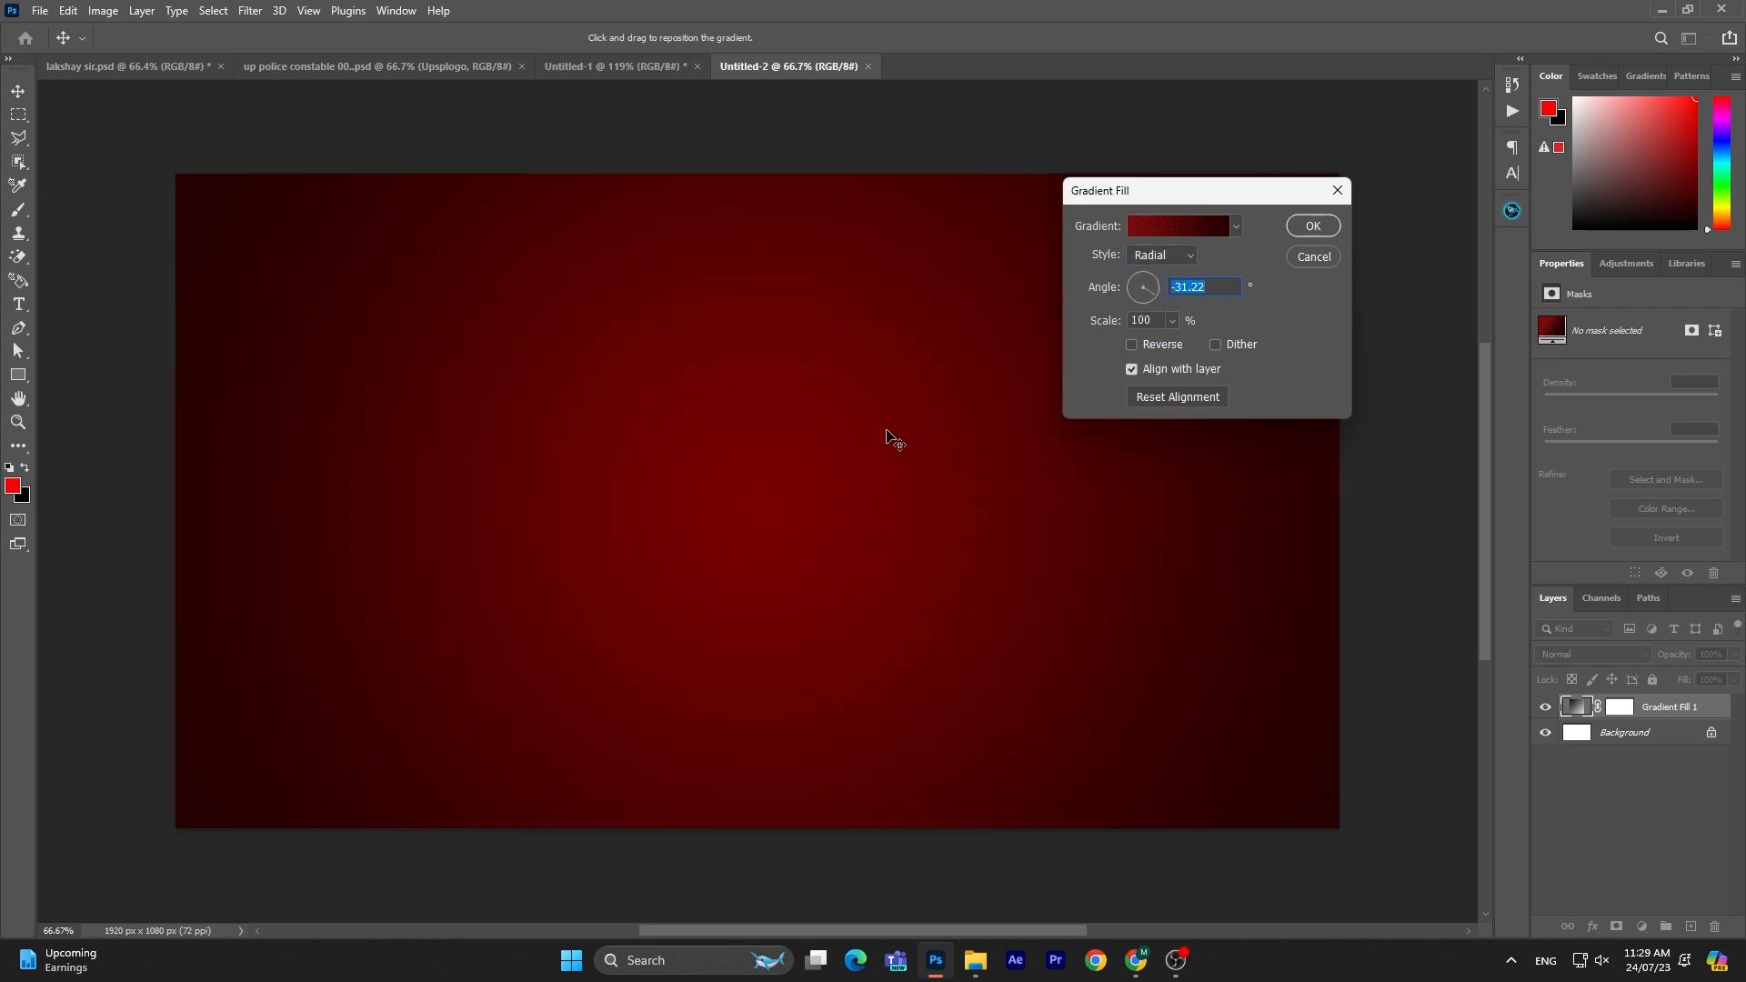
left_click(1327, 229)
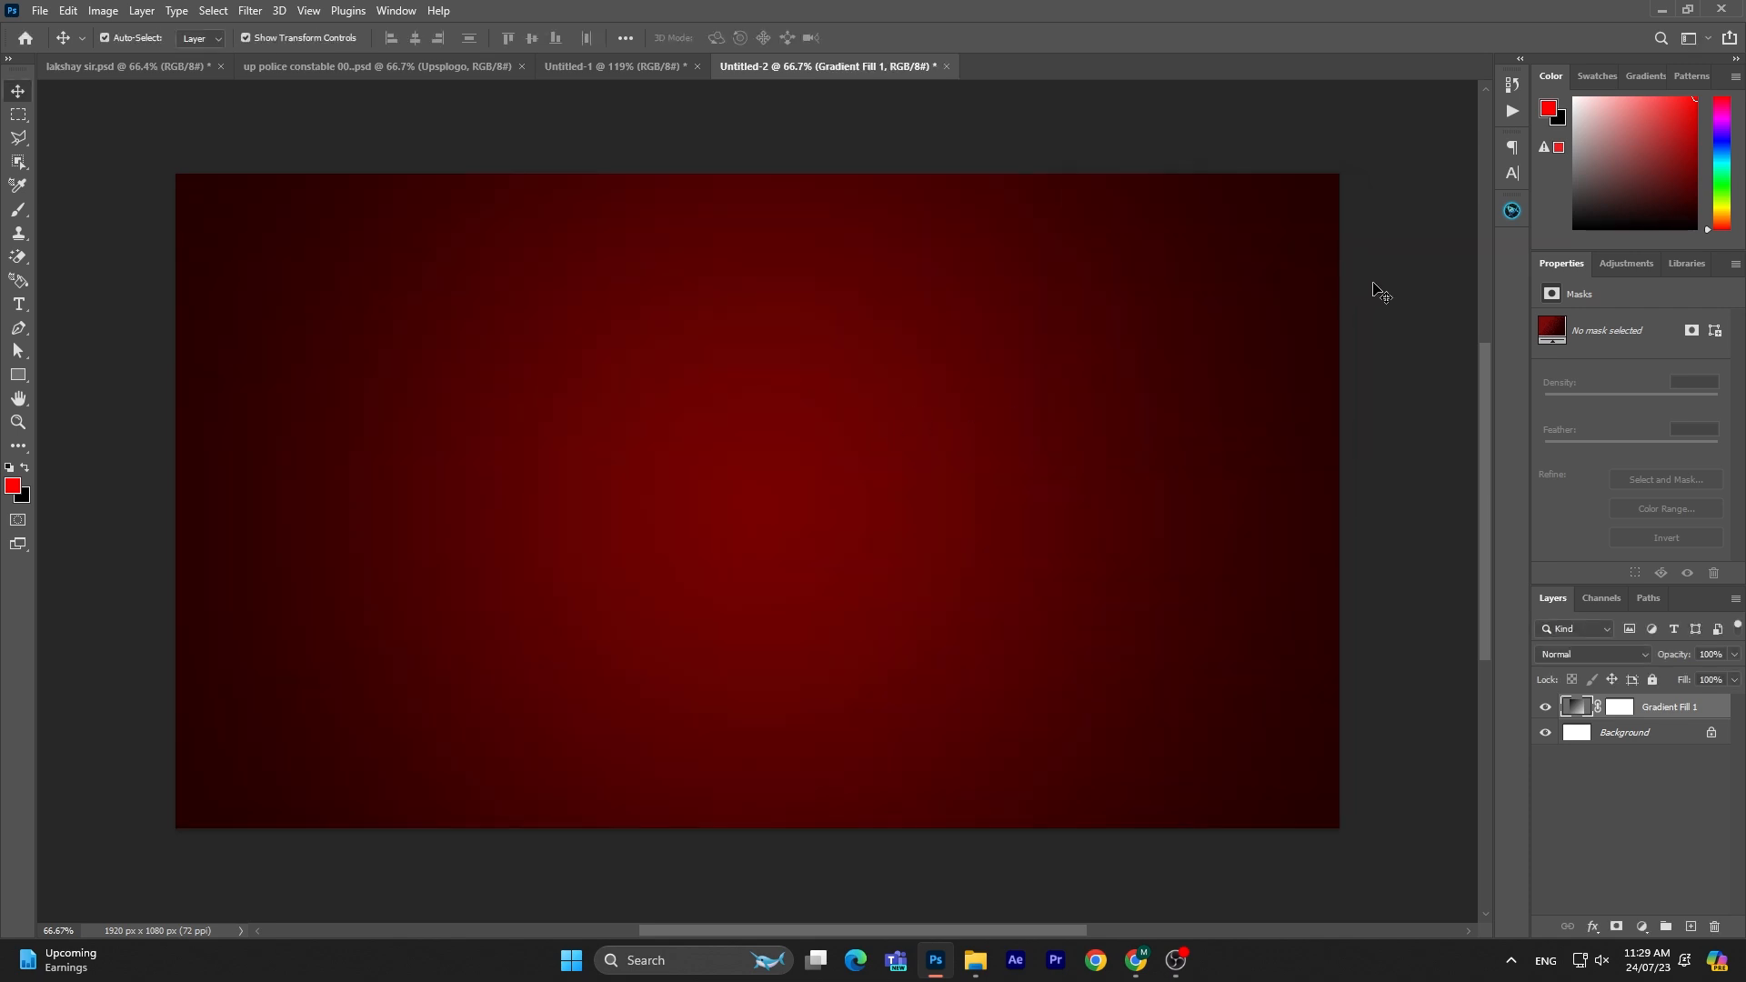
left_click(1376, 288)
scroll(682, 429, "down", 2)
scroll(689, 294, "up", 1)
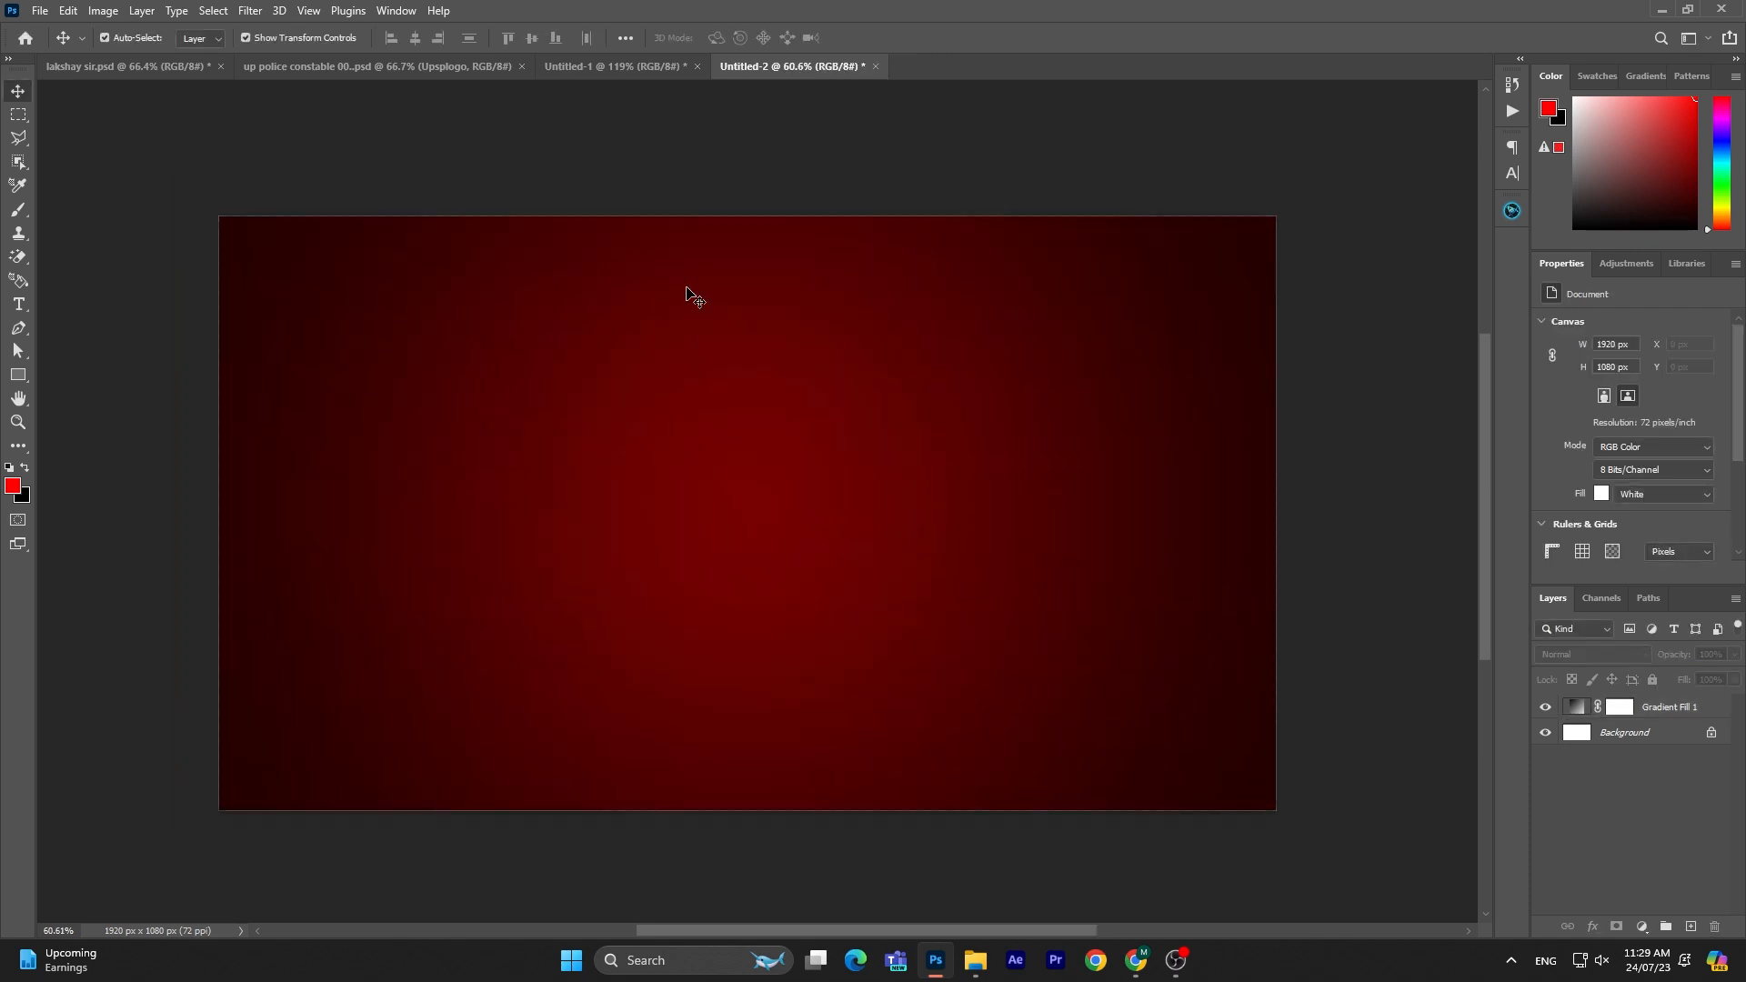
Switch to Chrome and run a Google image search for "student" in a new tab.
left_click(1134, 962)
left_click(1560, 18)
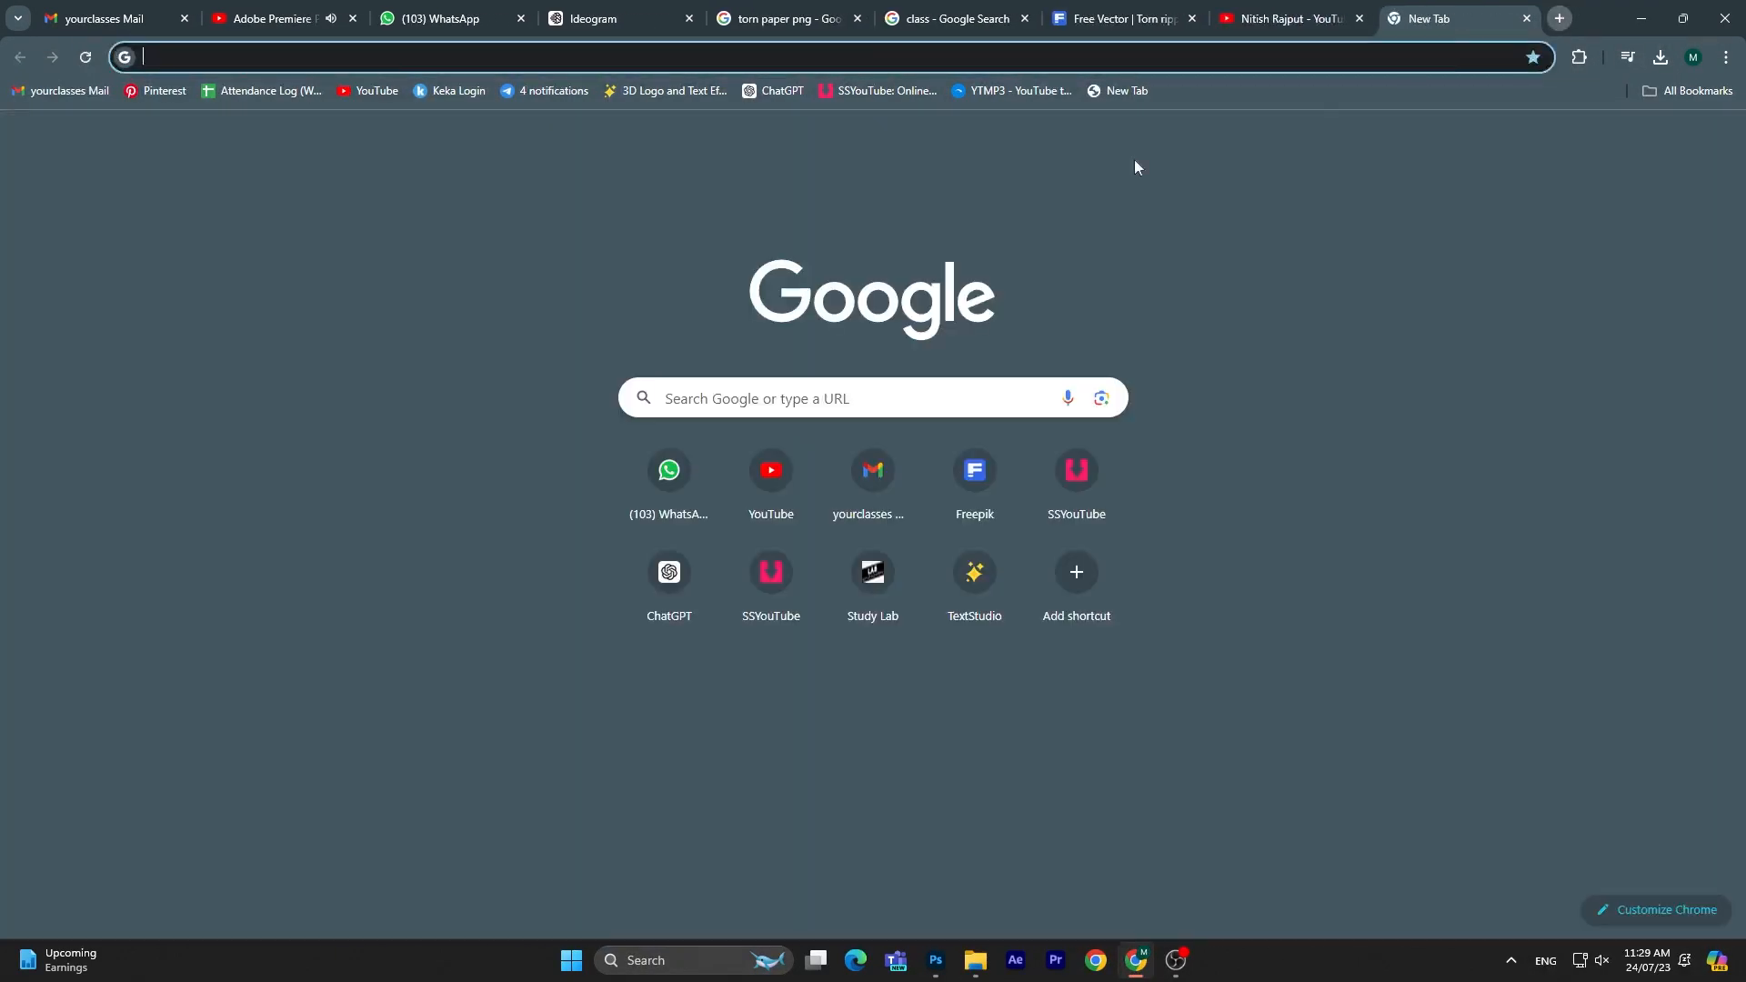
type("st")
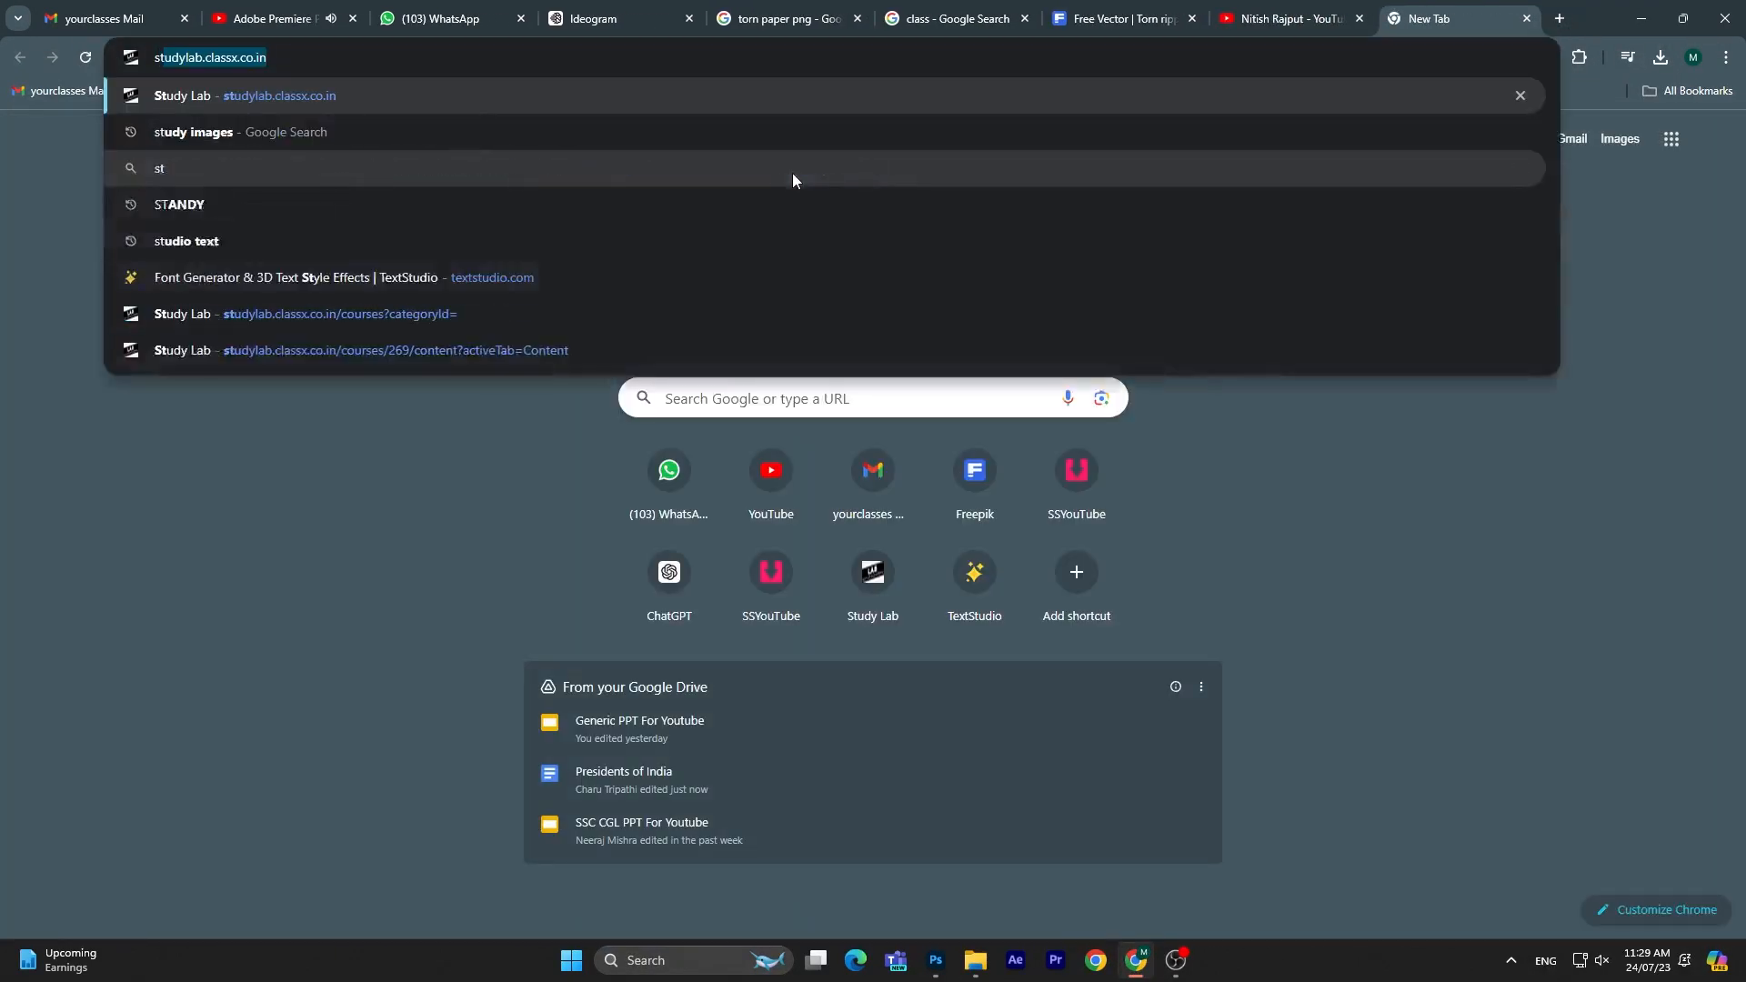
type("udent")
key("Return")
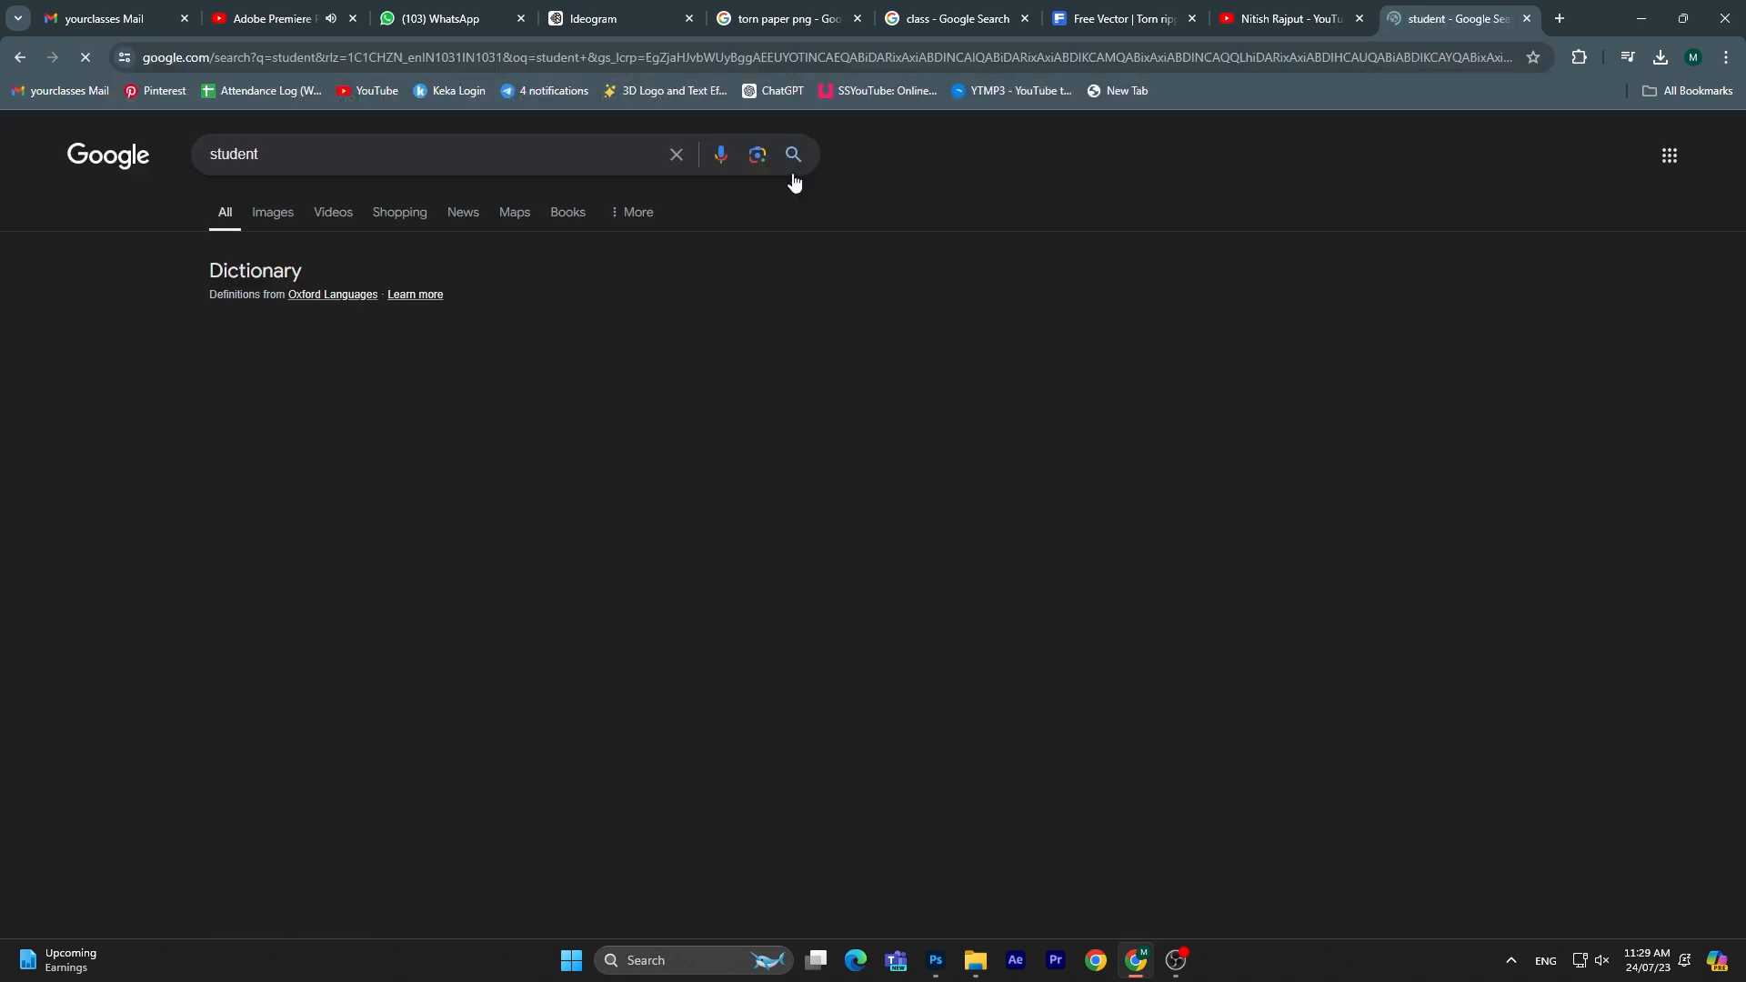
left_click(276, 215)
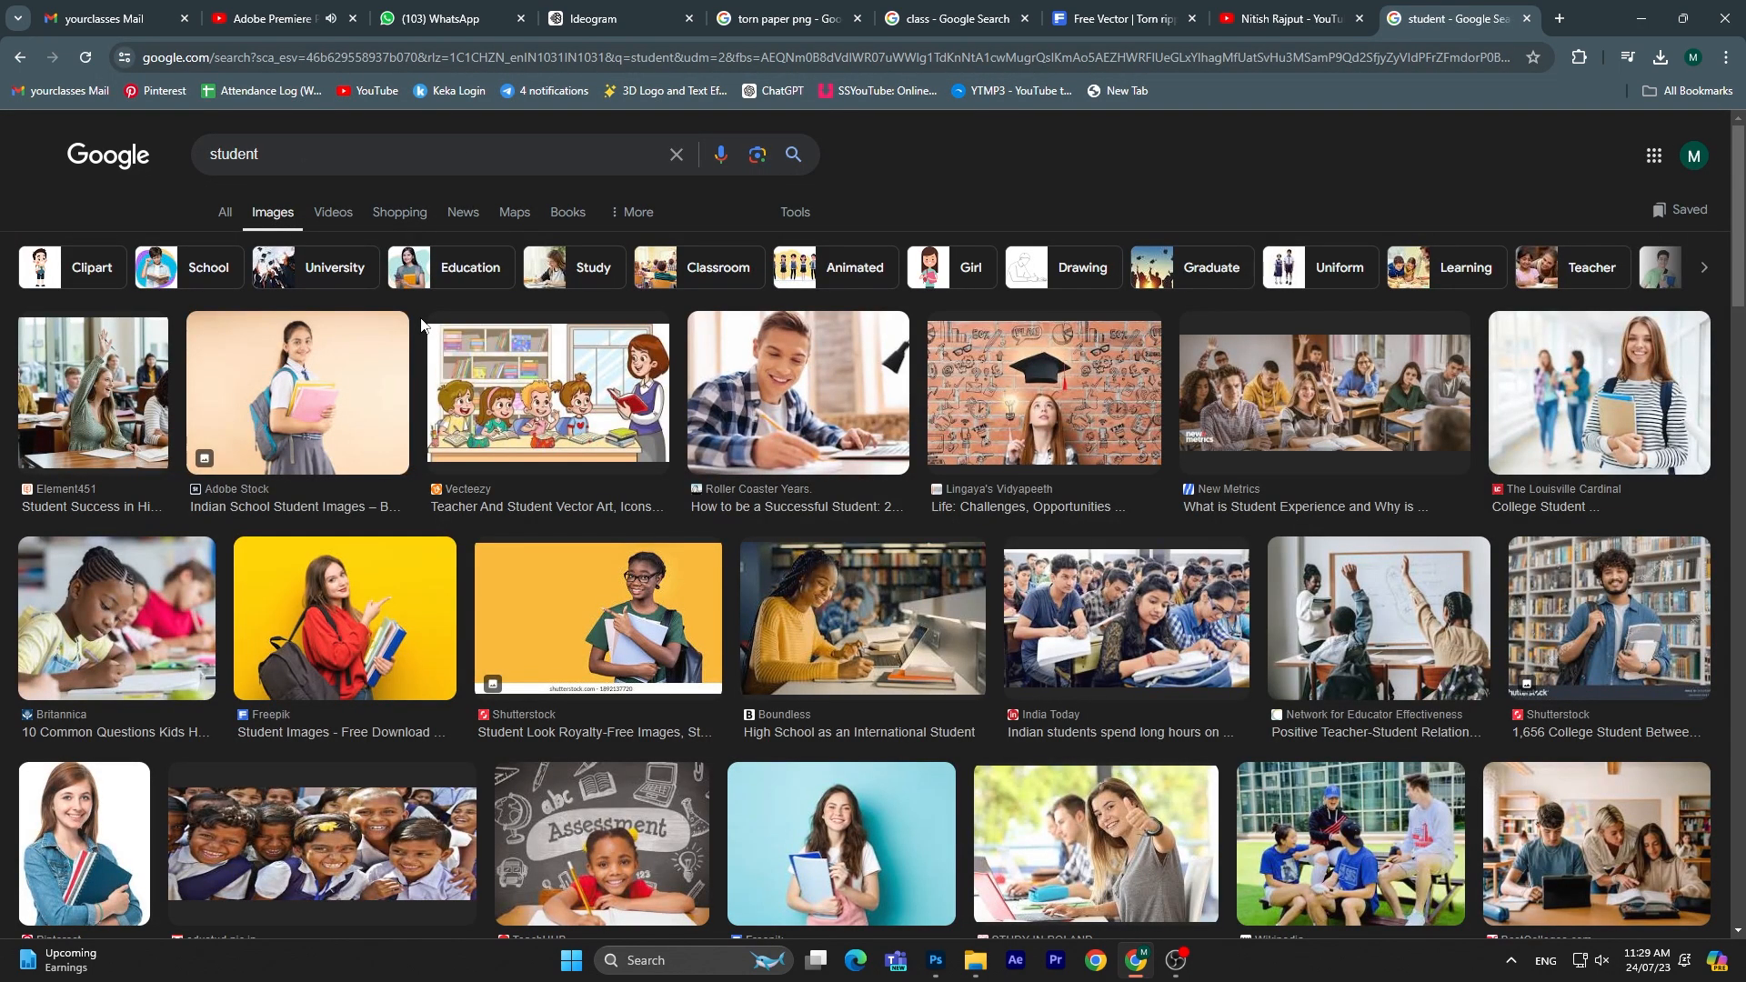
Browse the student images and refine the image search to "student poor".
scroll(437, 367, "down", 3)
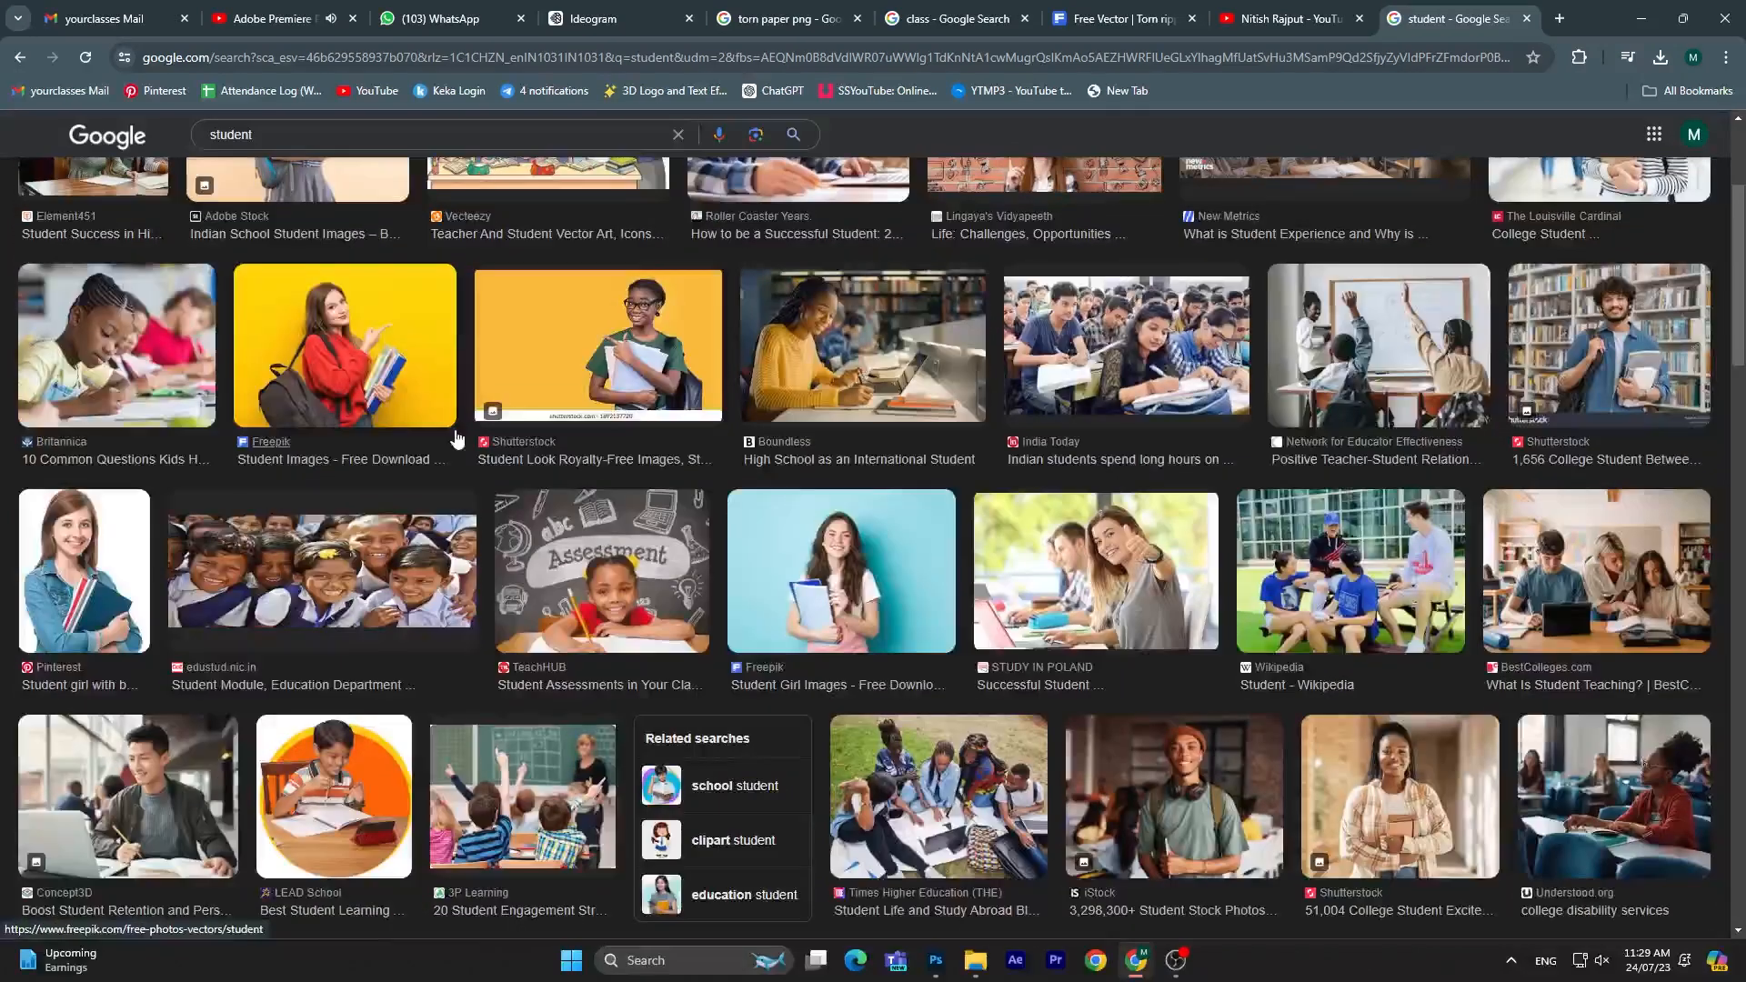
scroll(456, 439, "down", 1)
scroll(456, 439, "down", 1)
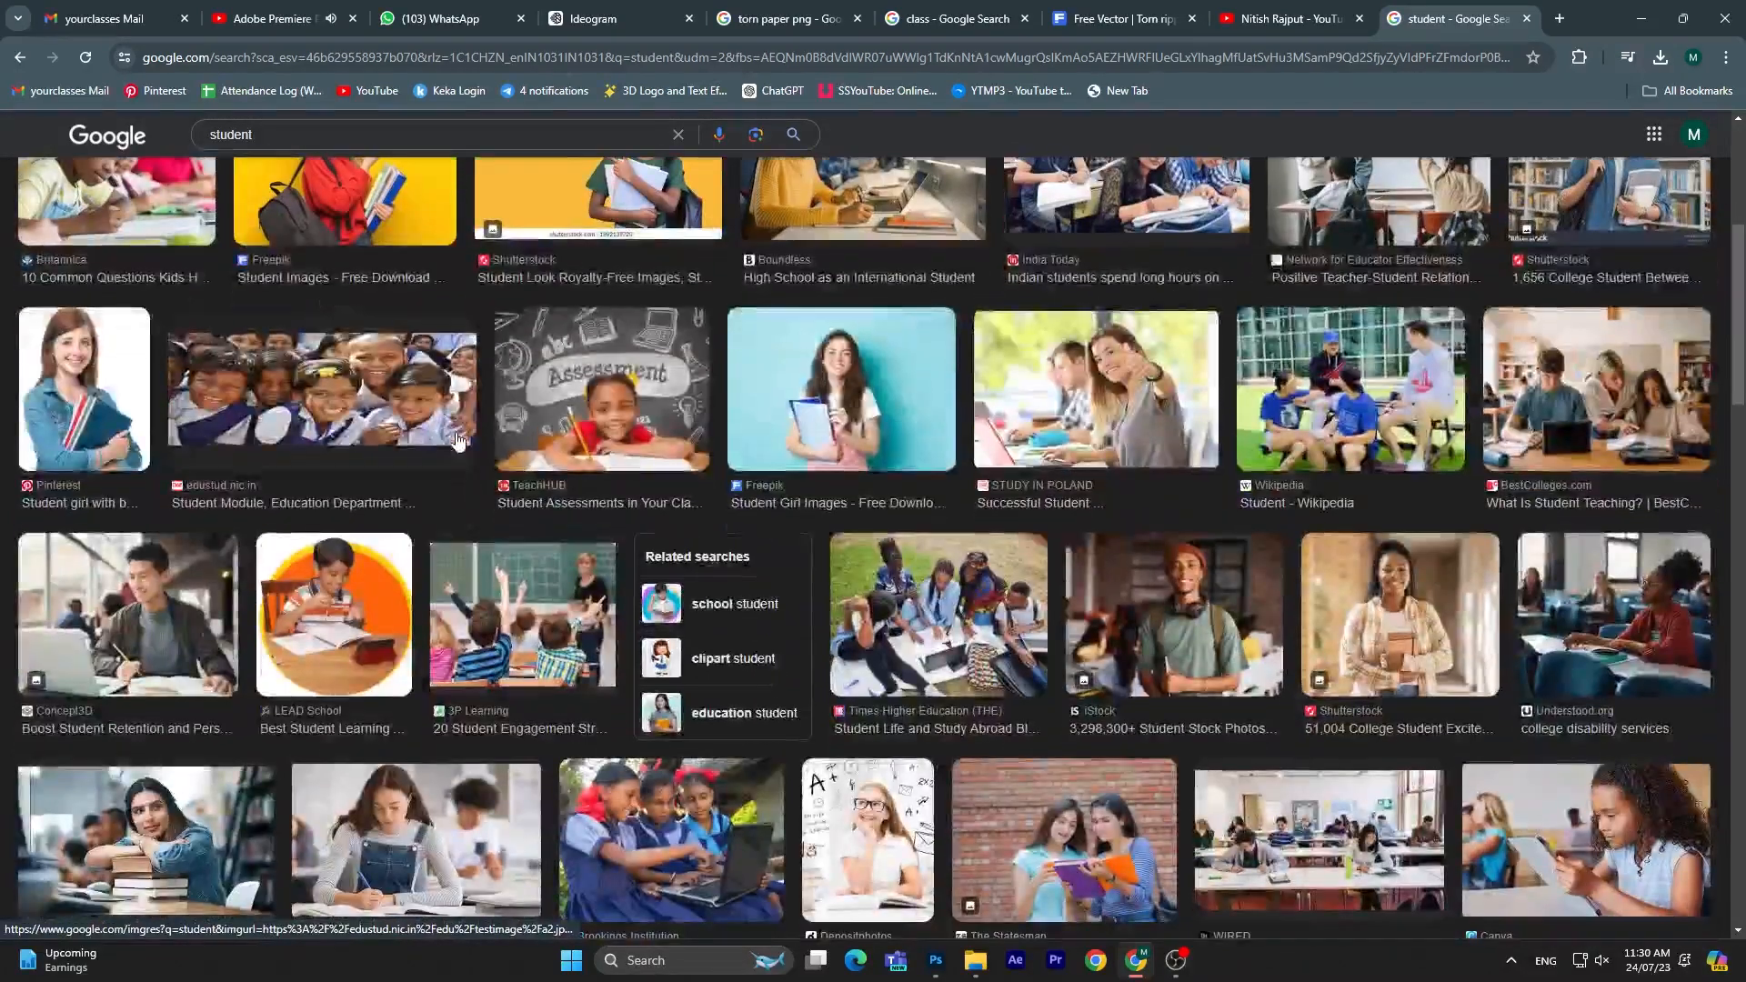
left_click(294, 135)
type("poor")
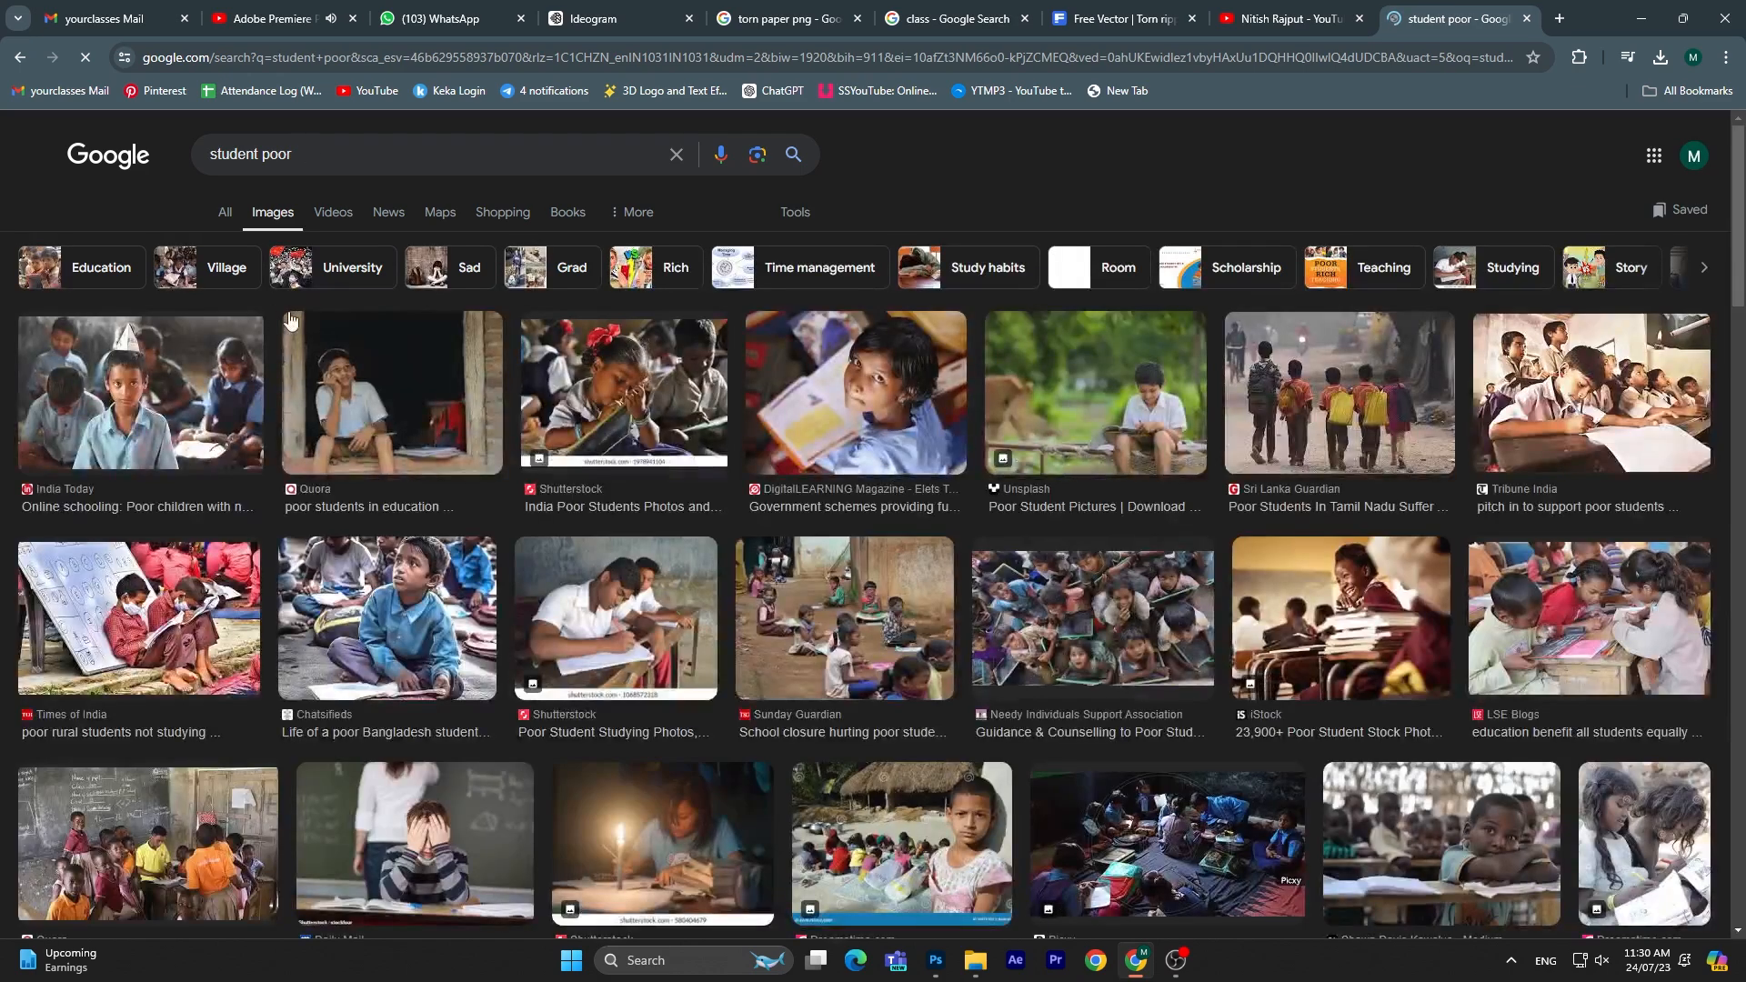
Copy the India Today photo of the boy in a paper hat and paste it into the Photoshop document.
left_click(234, 412)
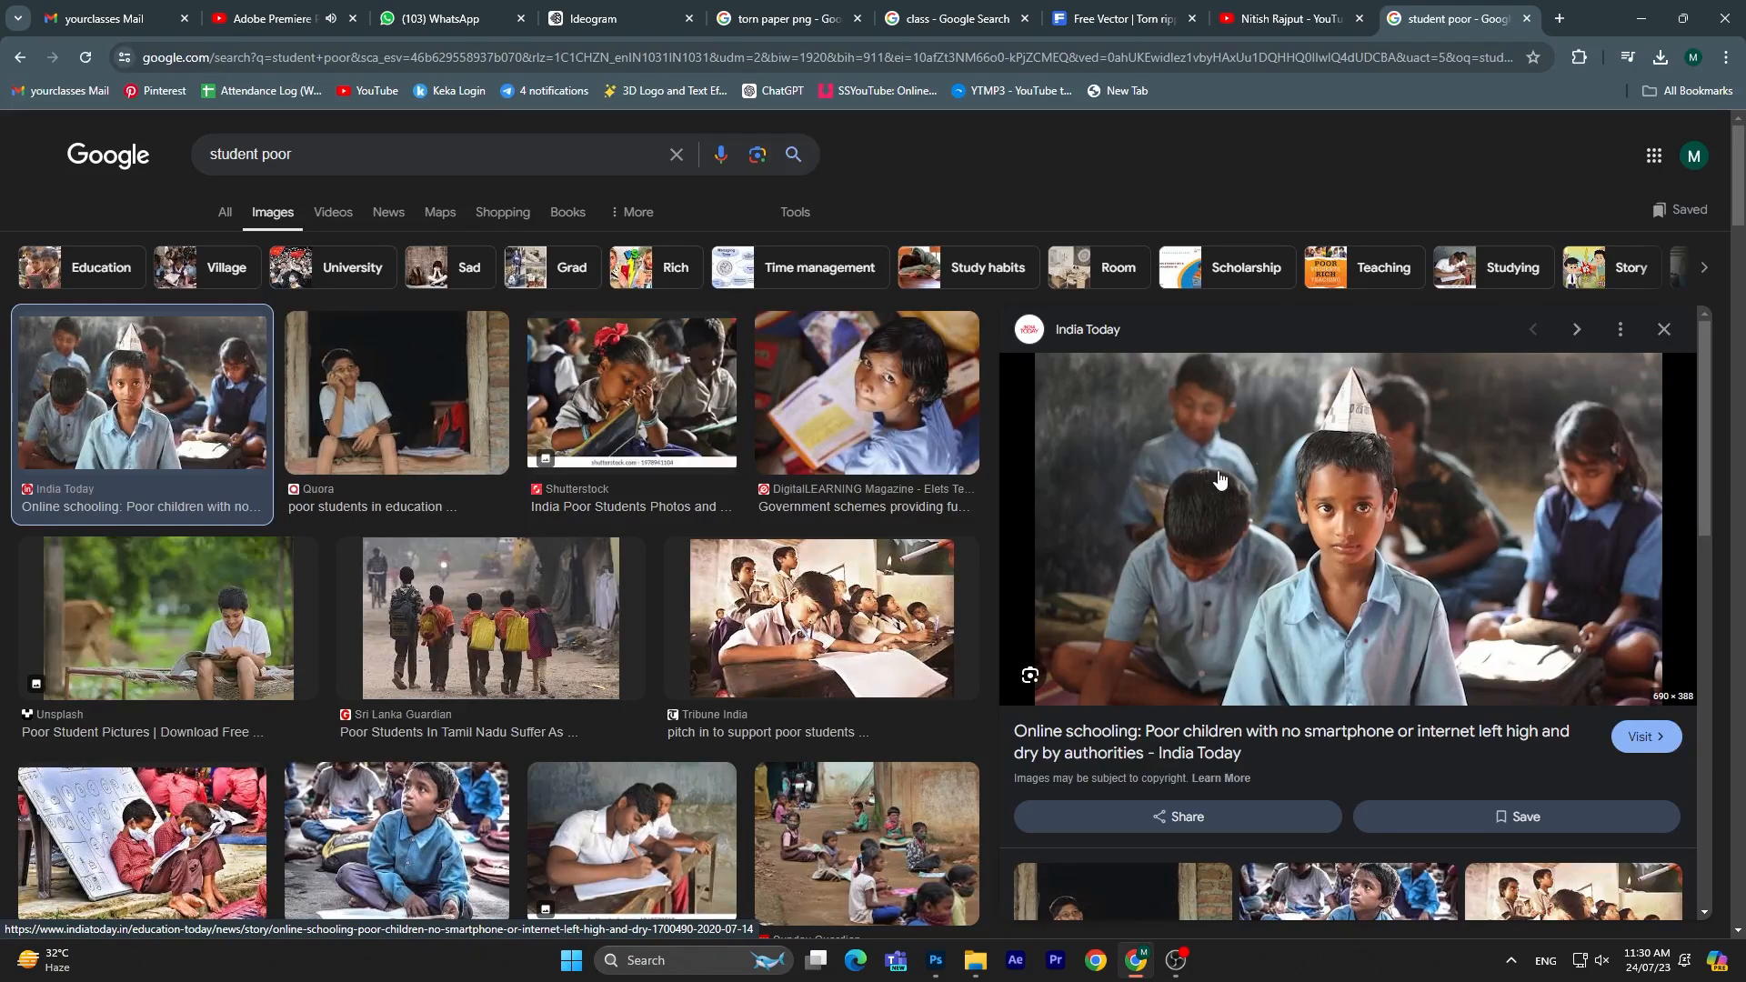
right_click(1273, 466)
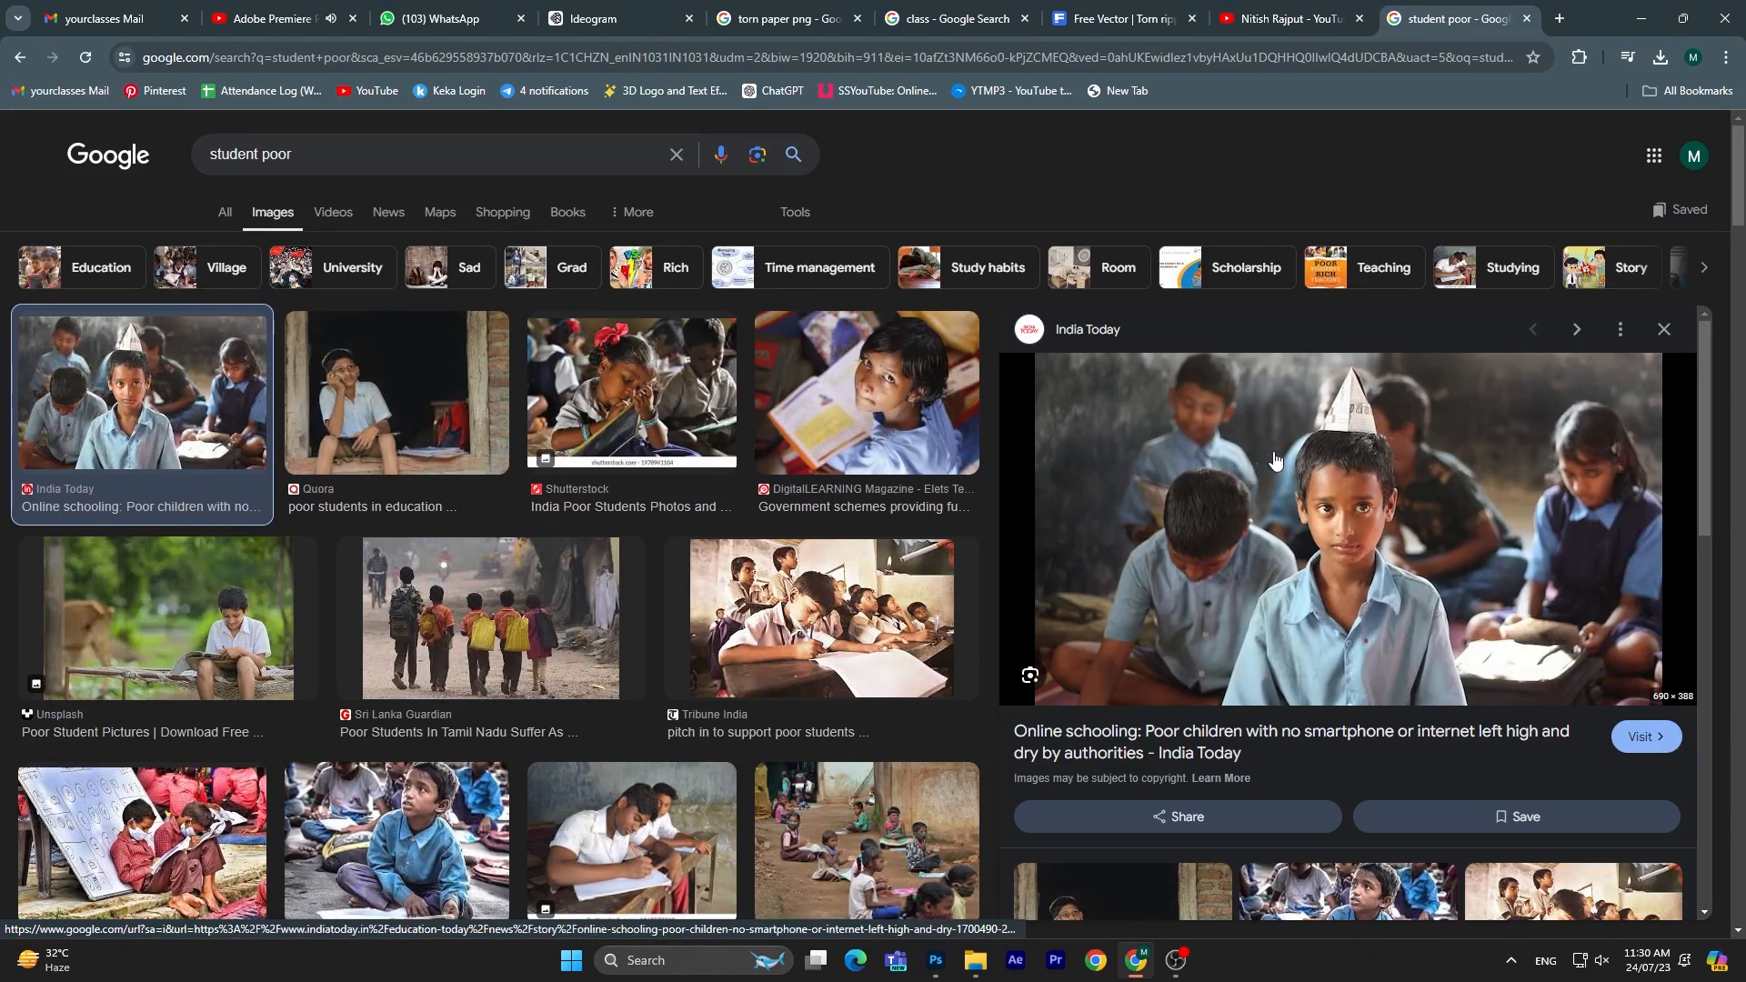
left_click(1355, 750)
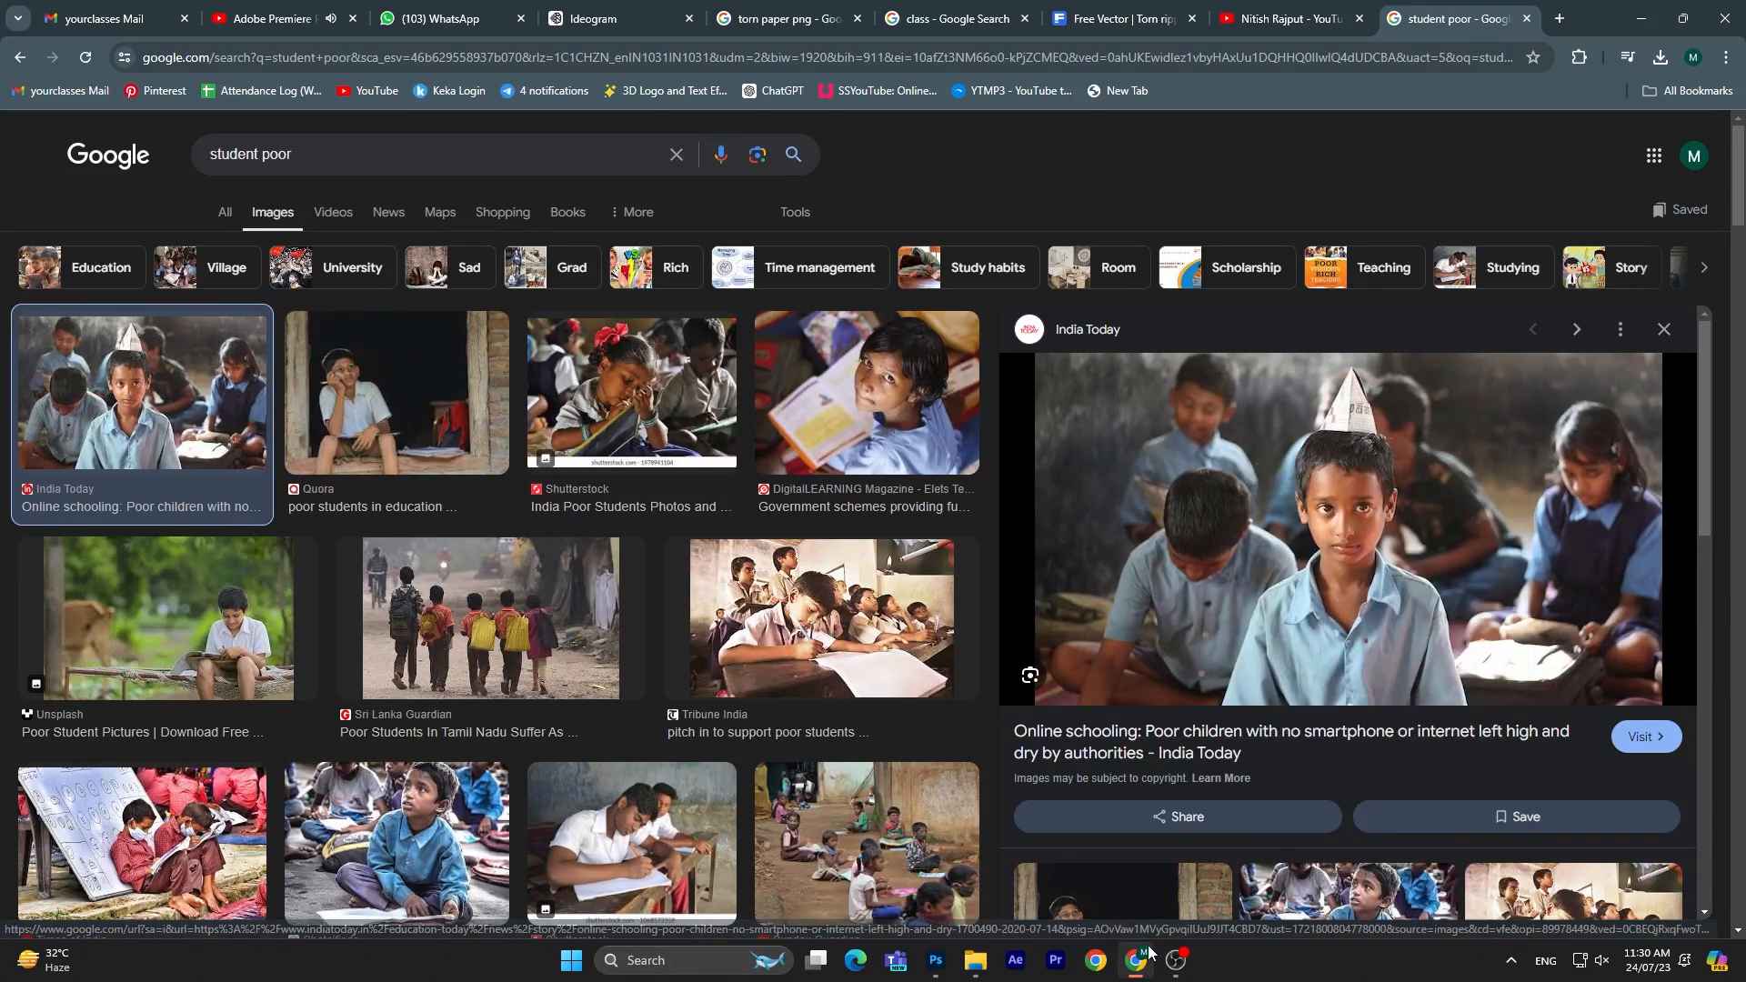
mouse_move(1141, 965)
left_click(936, 960)
key("ctrl+v")
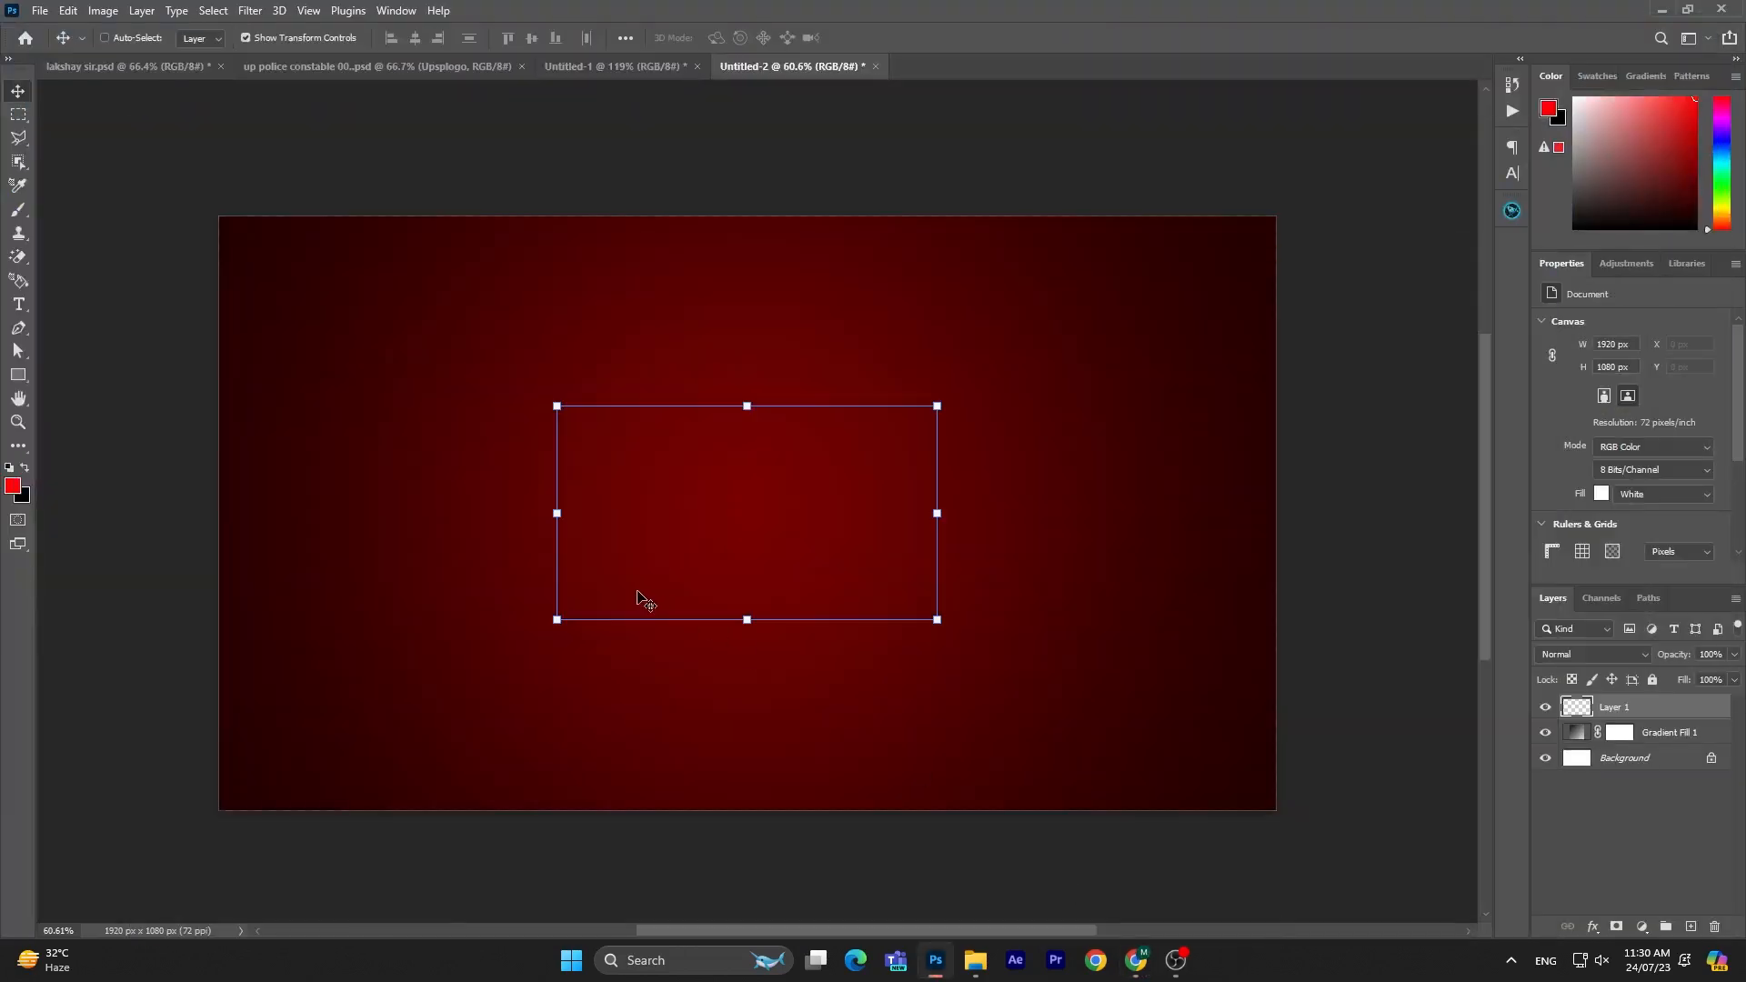
Enlarge the pasted photo to about 1554 x 874 px at the canvas's upper left and set its blend mode to Overlay.
left_click_drag(735, 468, 511, 485)
left_click_drag(716, 424, 677, 346)
key("Return")
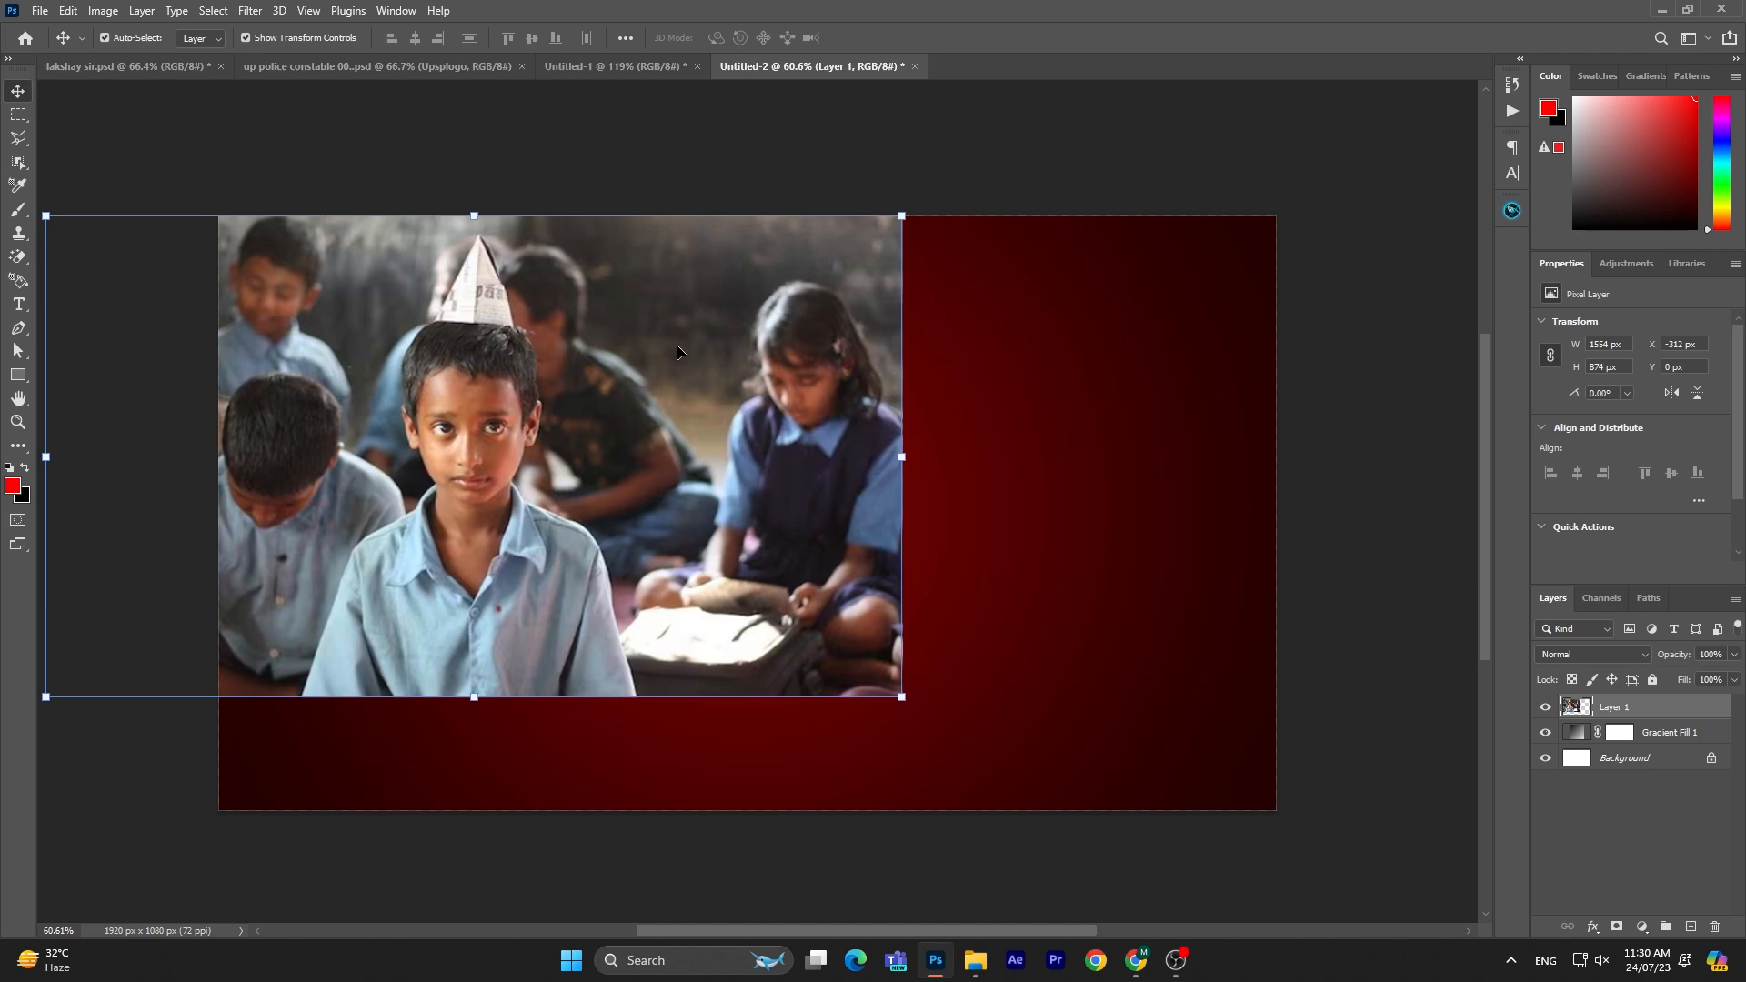
left_click(1627, 648)
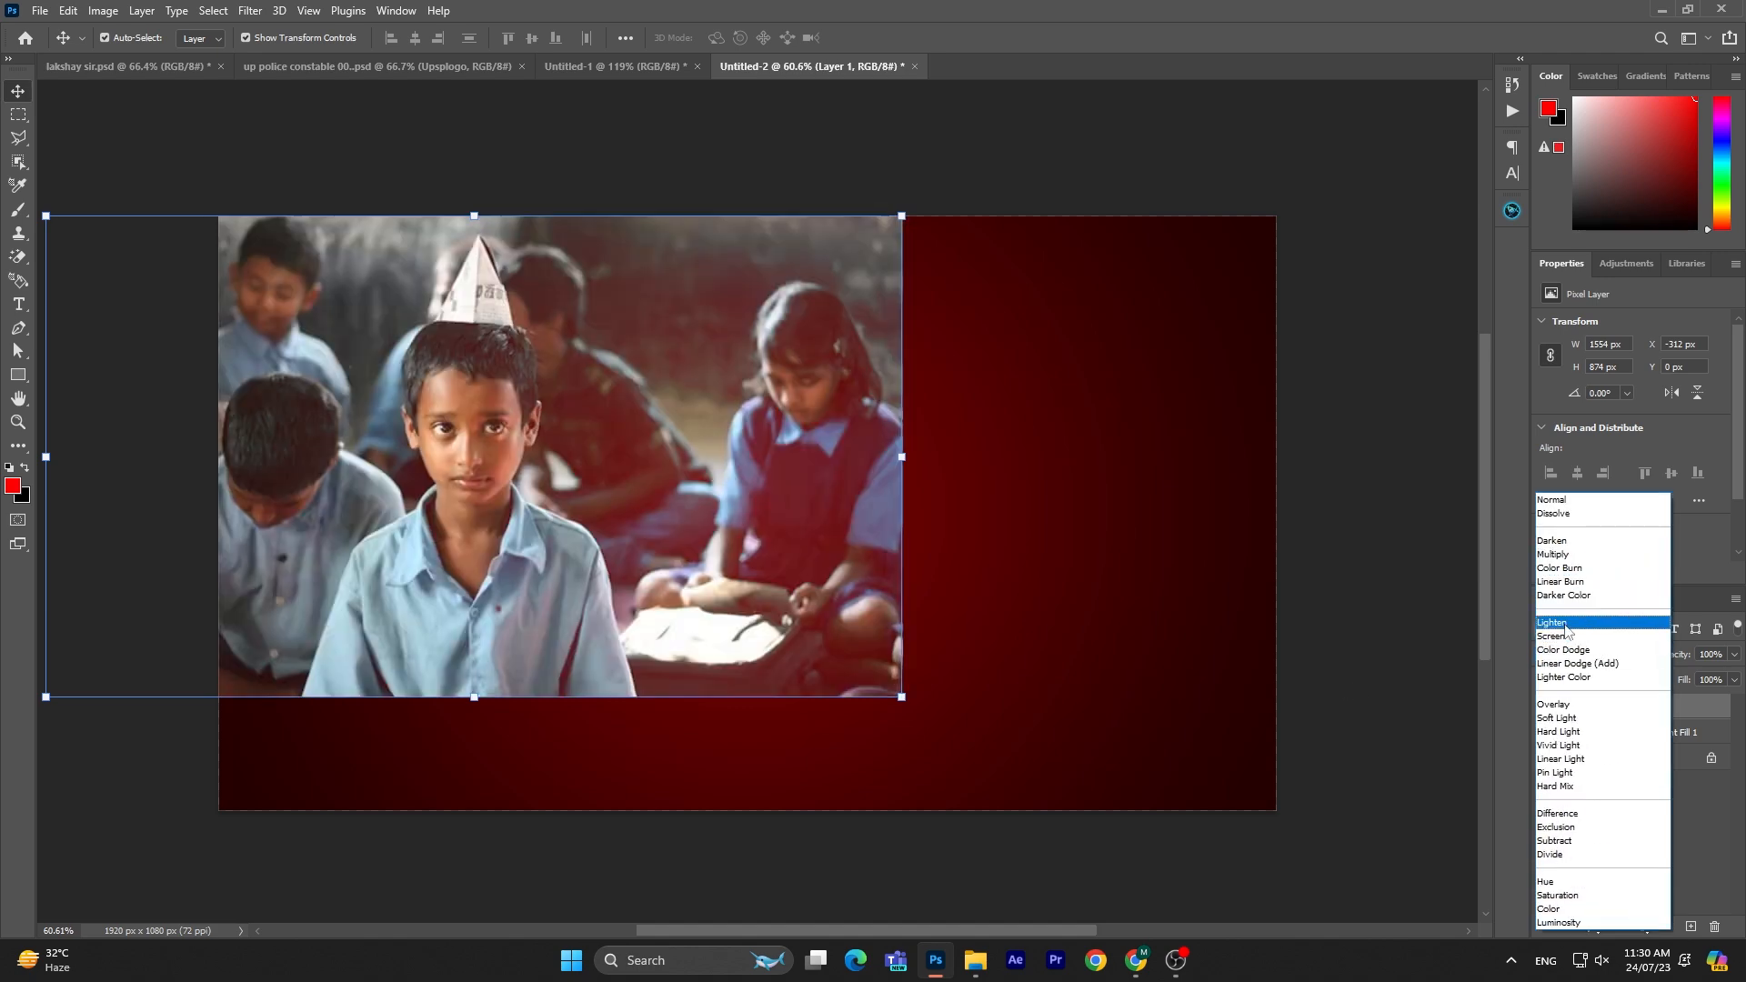
left_click(1566, 705)
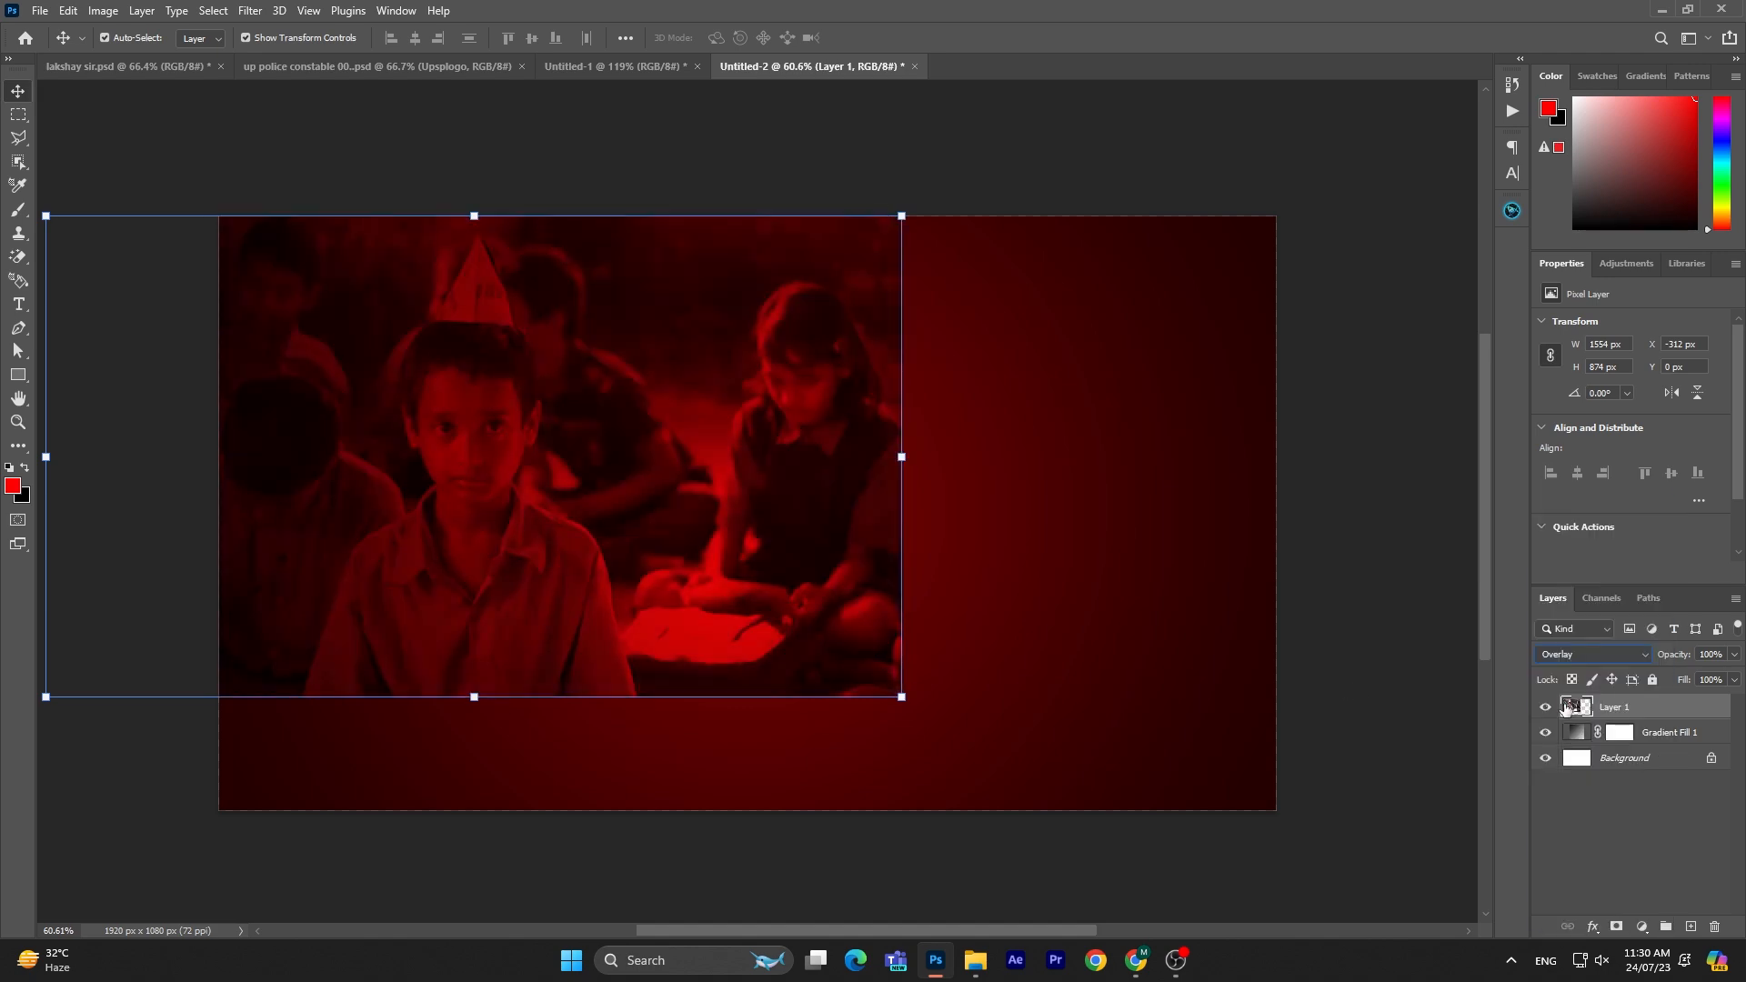
Add a layer mask to the photo and fade its right and lower edges with a soft black brush of about 550 px.
left_click(1617, 926)
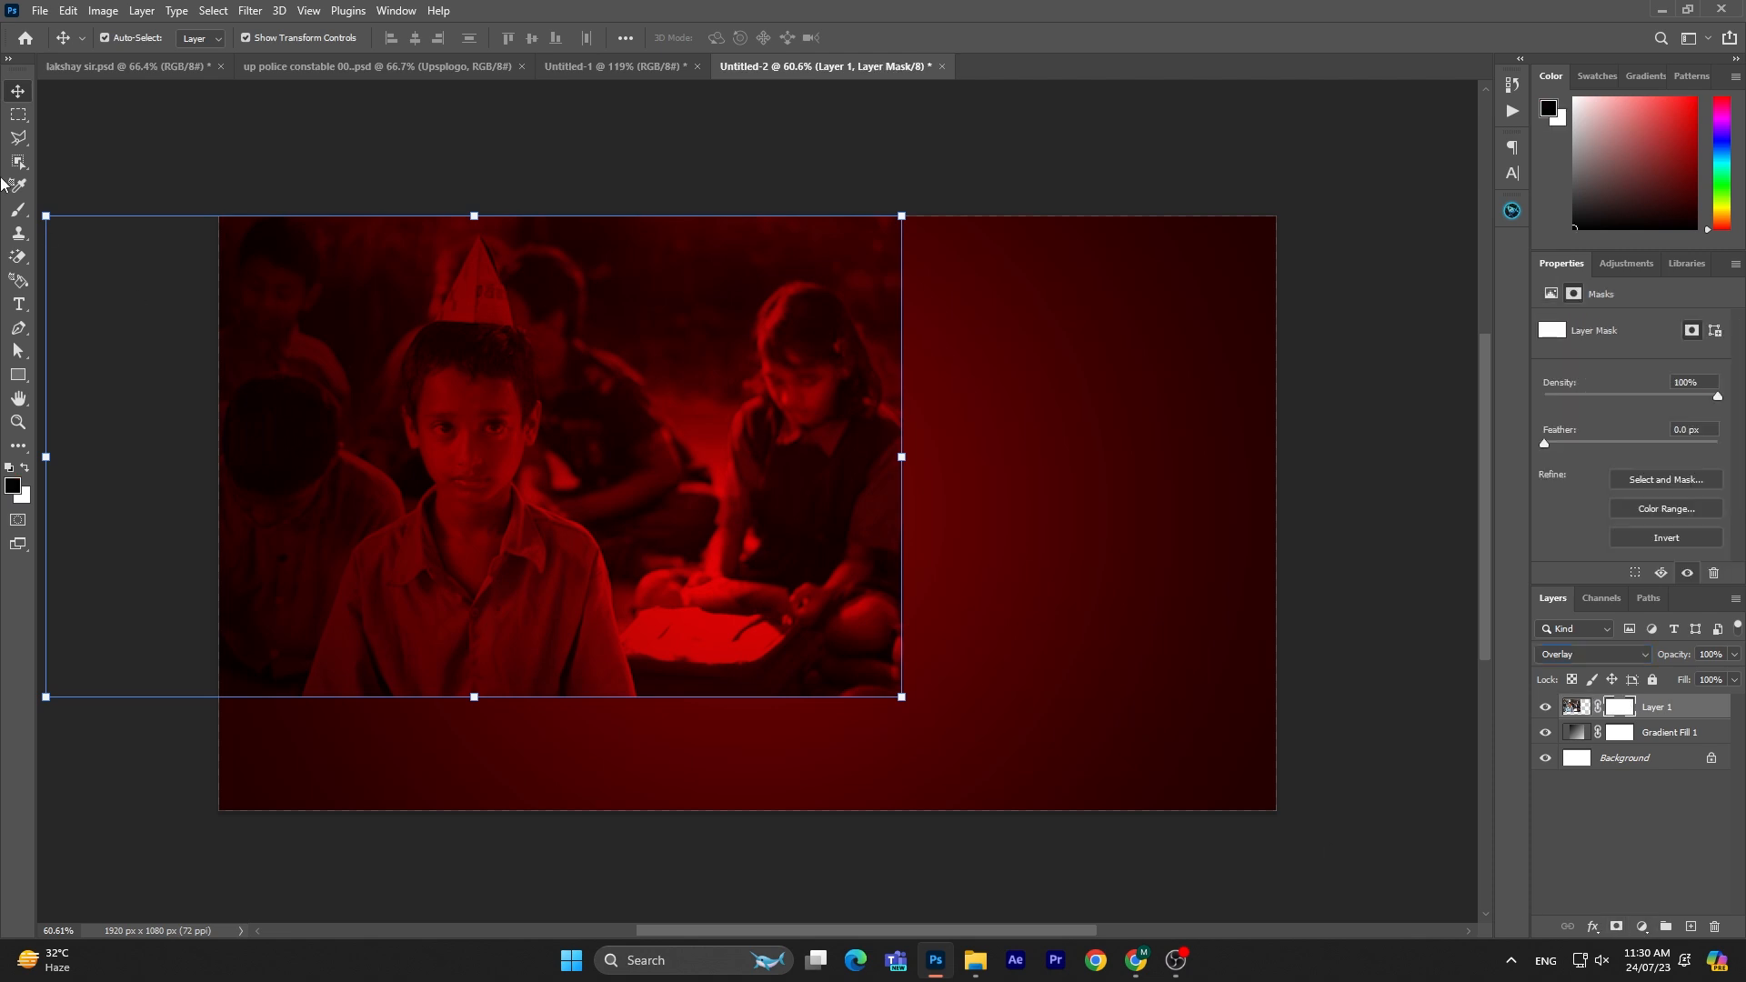
left_click(19, 210)
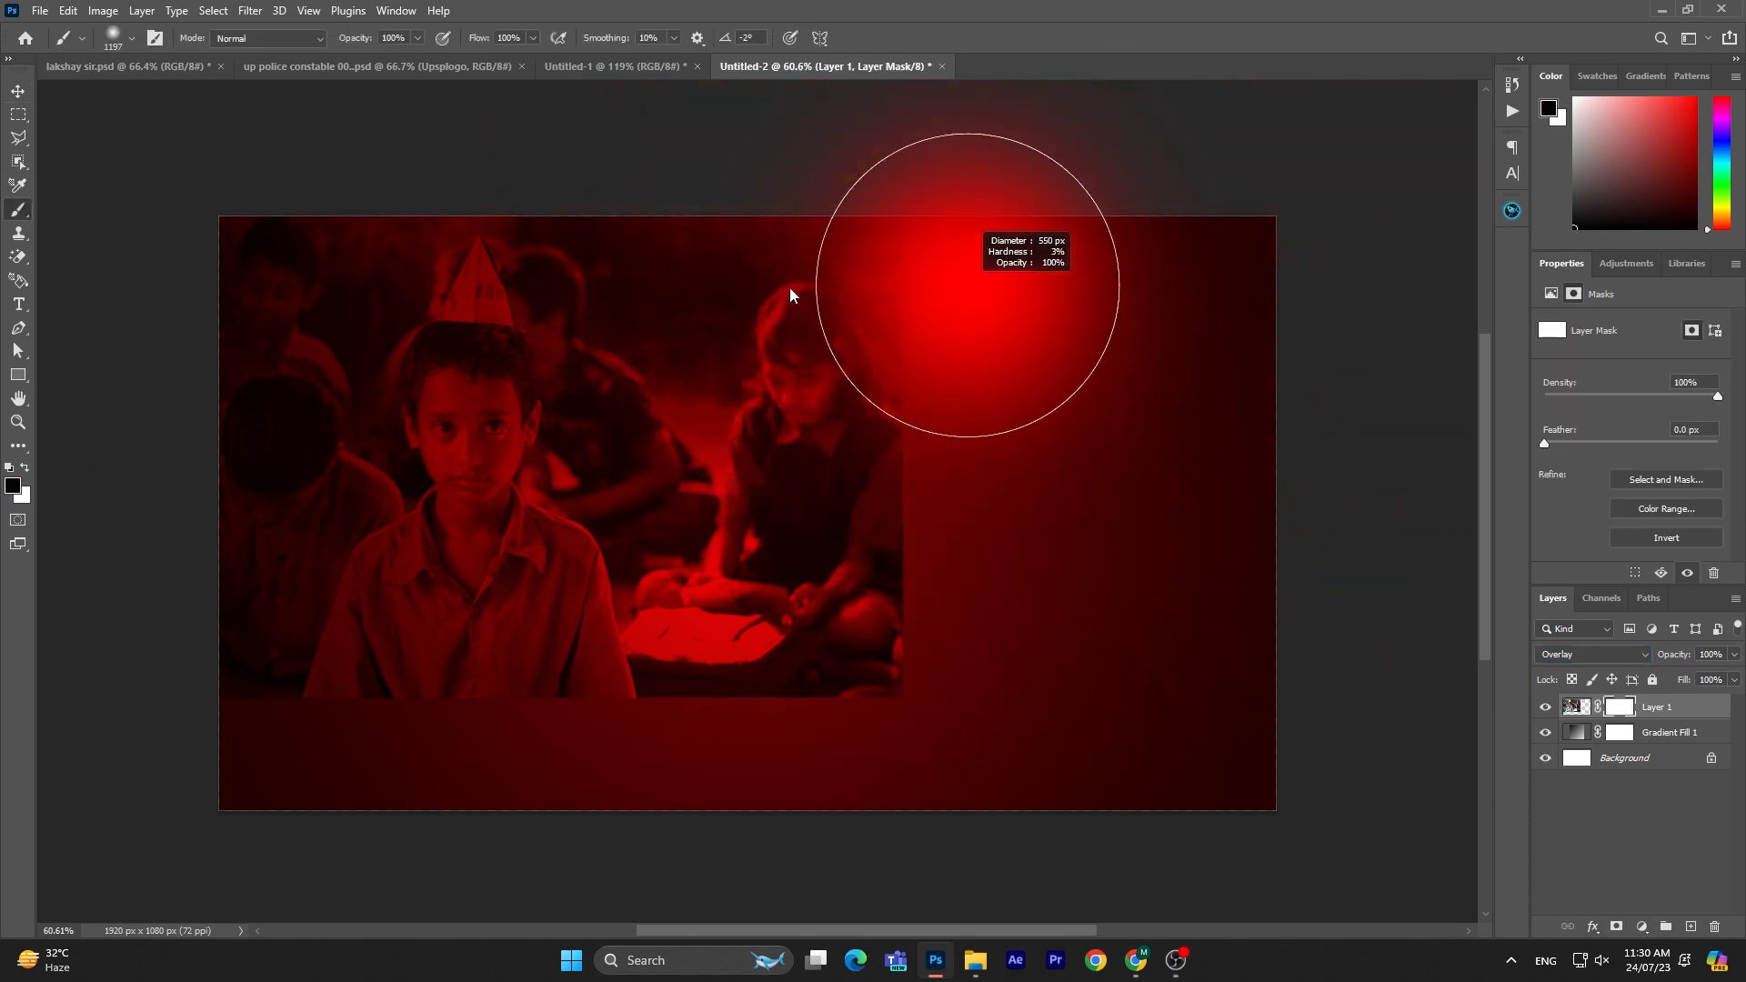
mouse_move(932, 446)
left_mouse_down()
mouse_move(960, 870)
mouse_move(967, 757)
mouse_move(86, 823)
left_mouse_up()
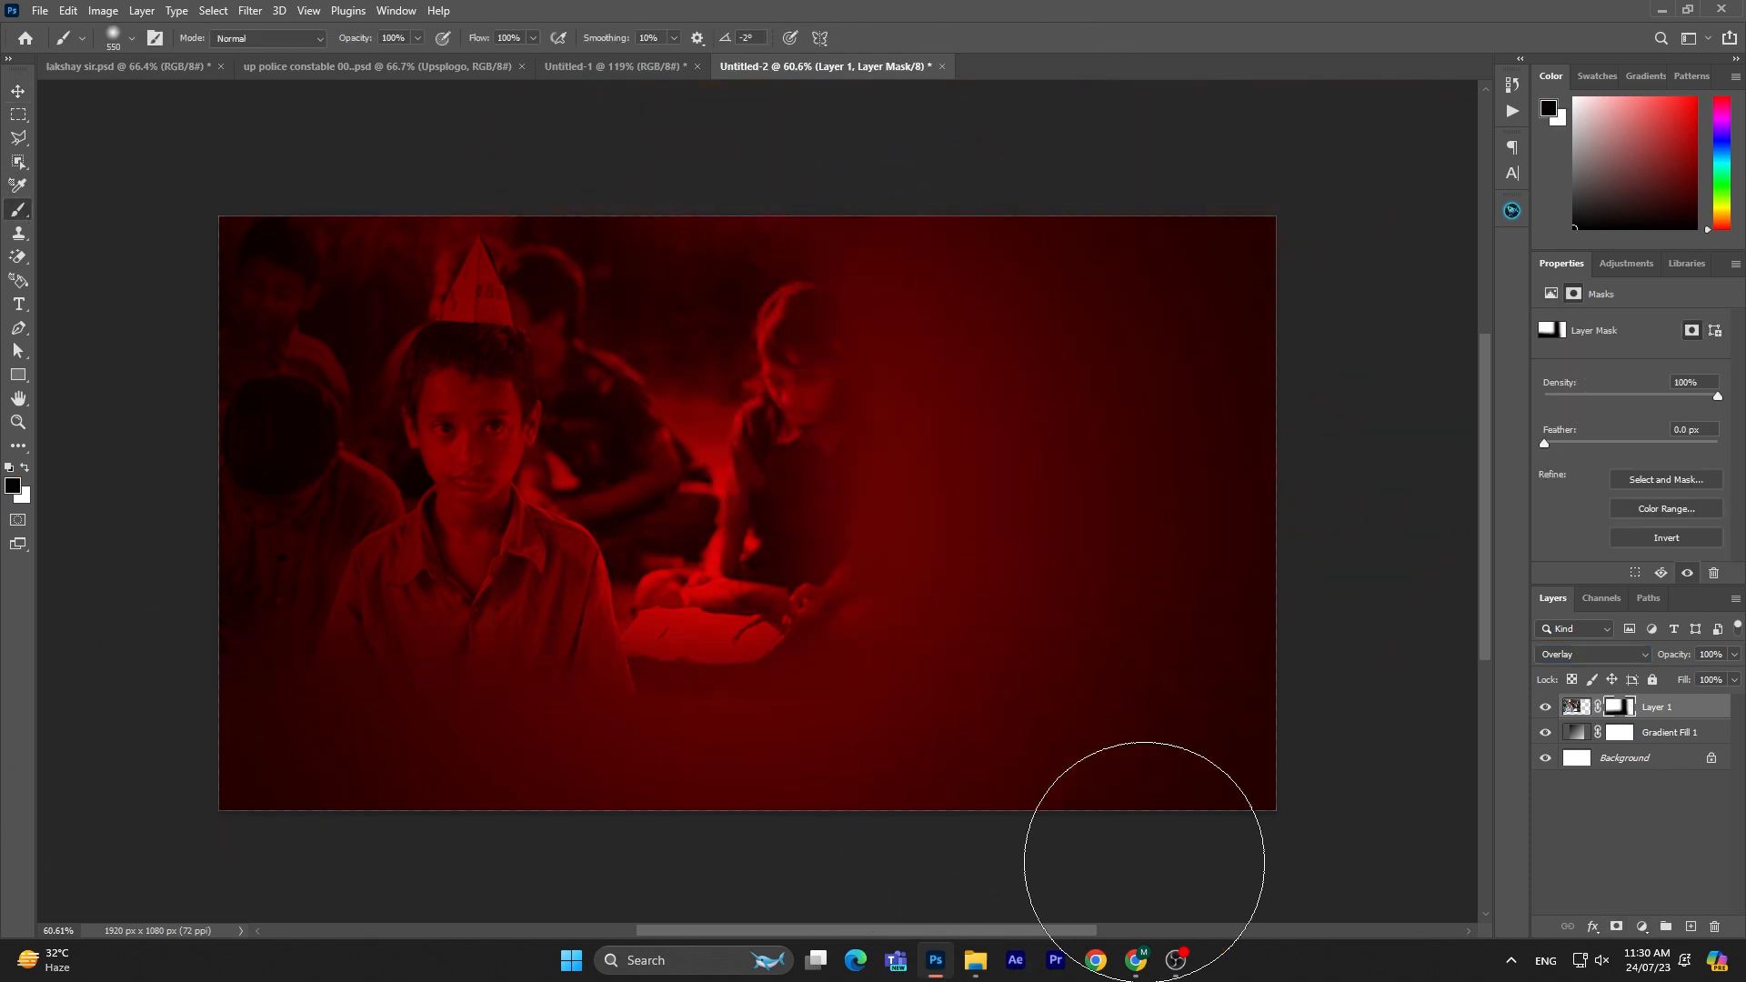
Scale the masked photo down slightly from its lower-right corner, keeping it at the canvas's top edge, and deselect it.
left_click(19, 90)
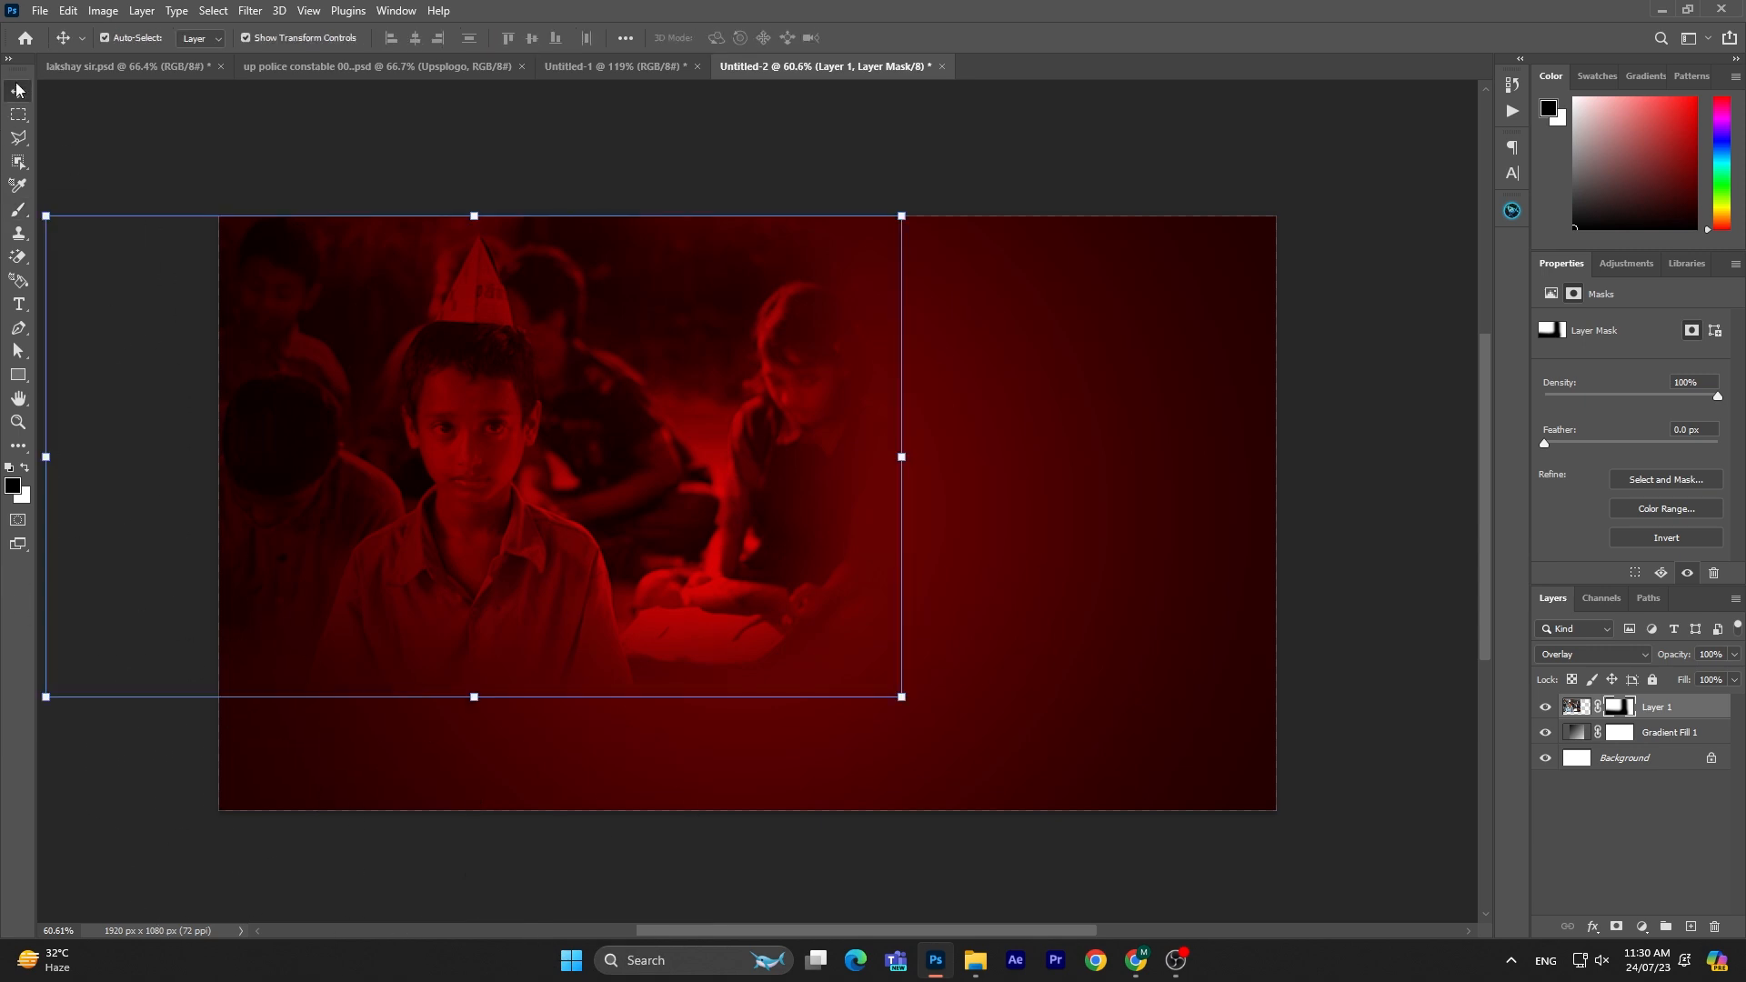
left_click_drag(900, 696, 828, 668)
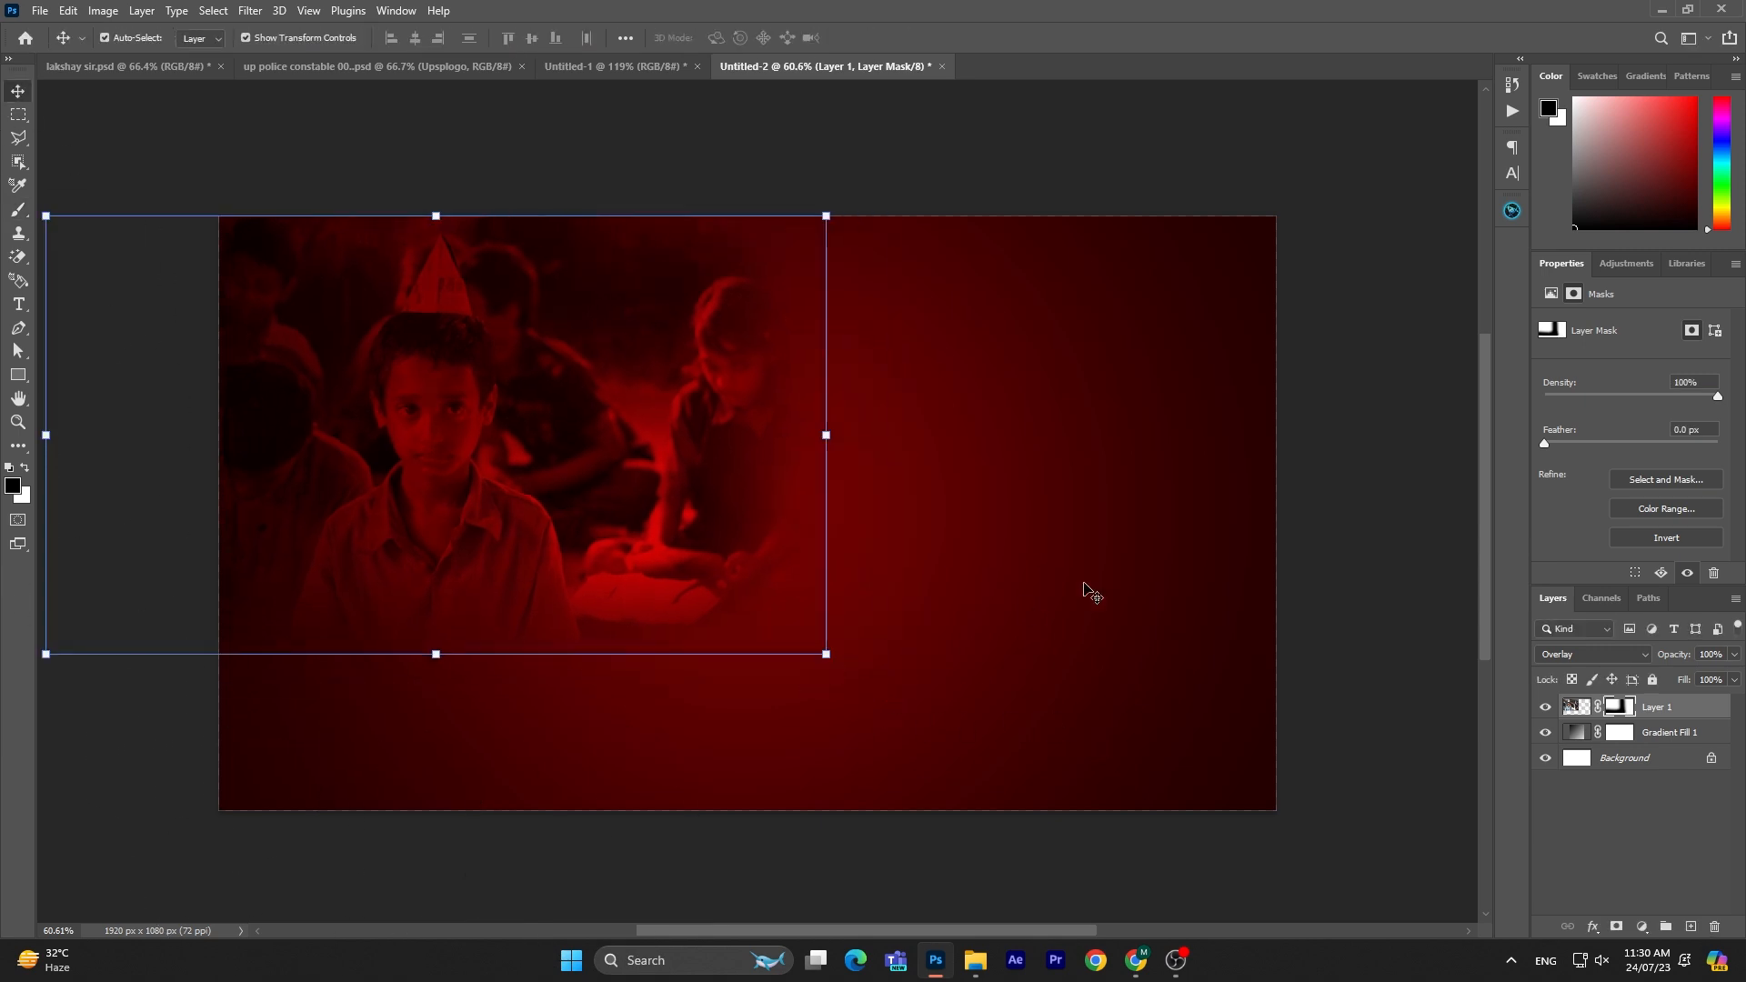
left_click(1378, 475)
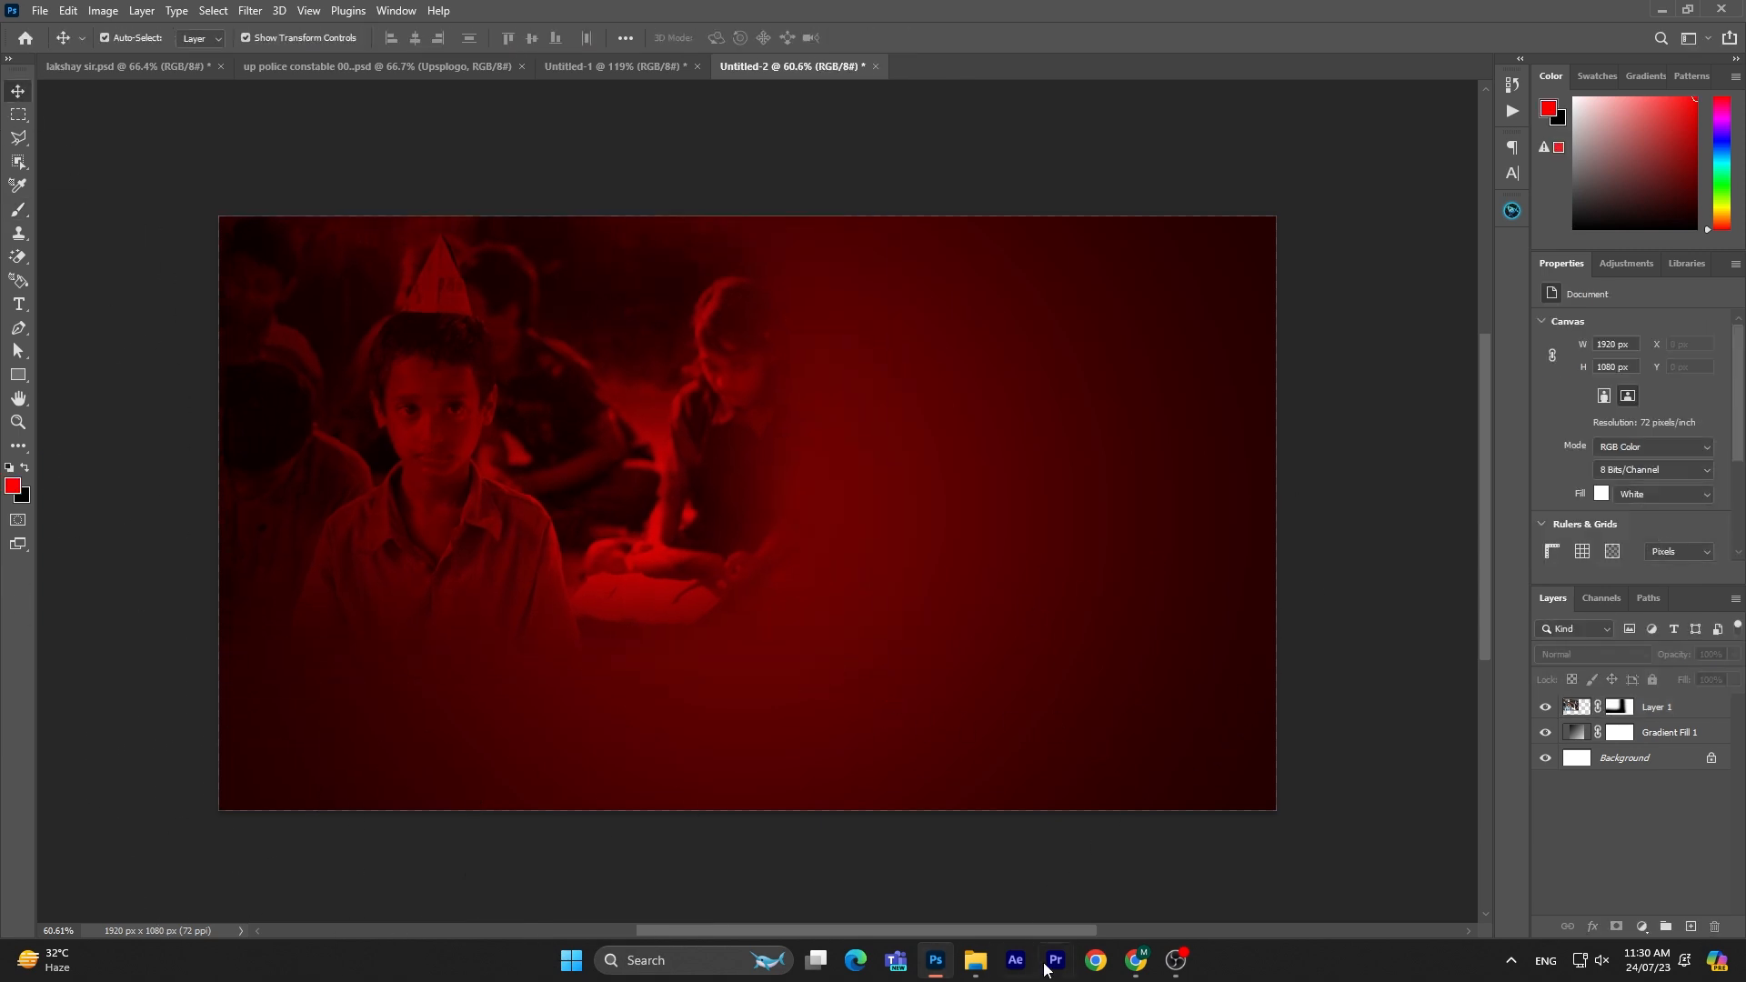
Copy the Chatsifieds photo of the seated boy in blue from the browser's image results and paste it into the Photoshop document.
left_click(1134, 962)
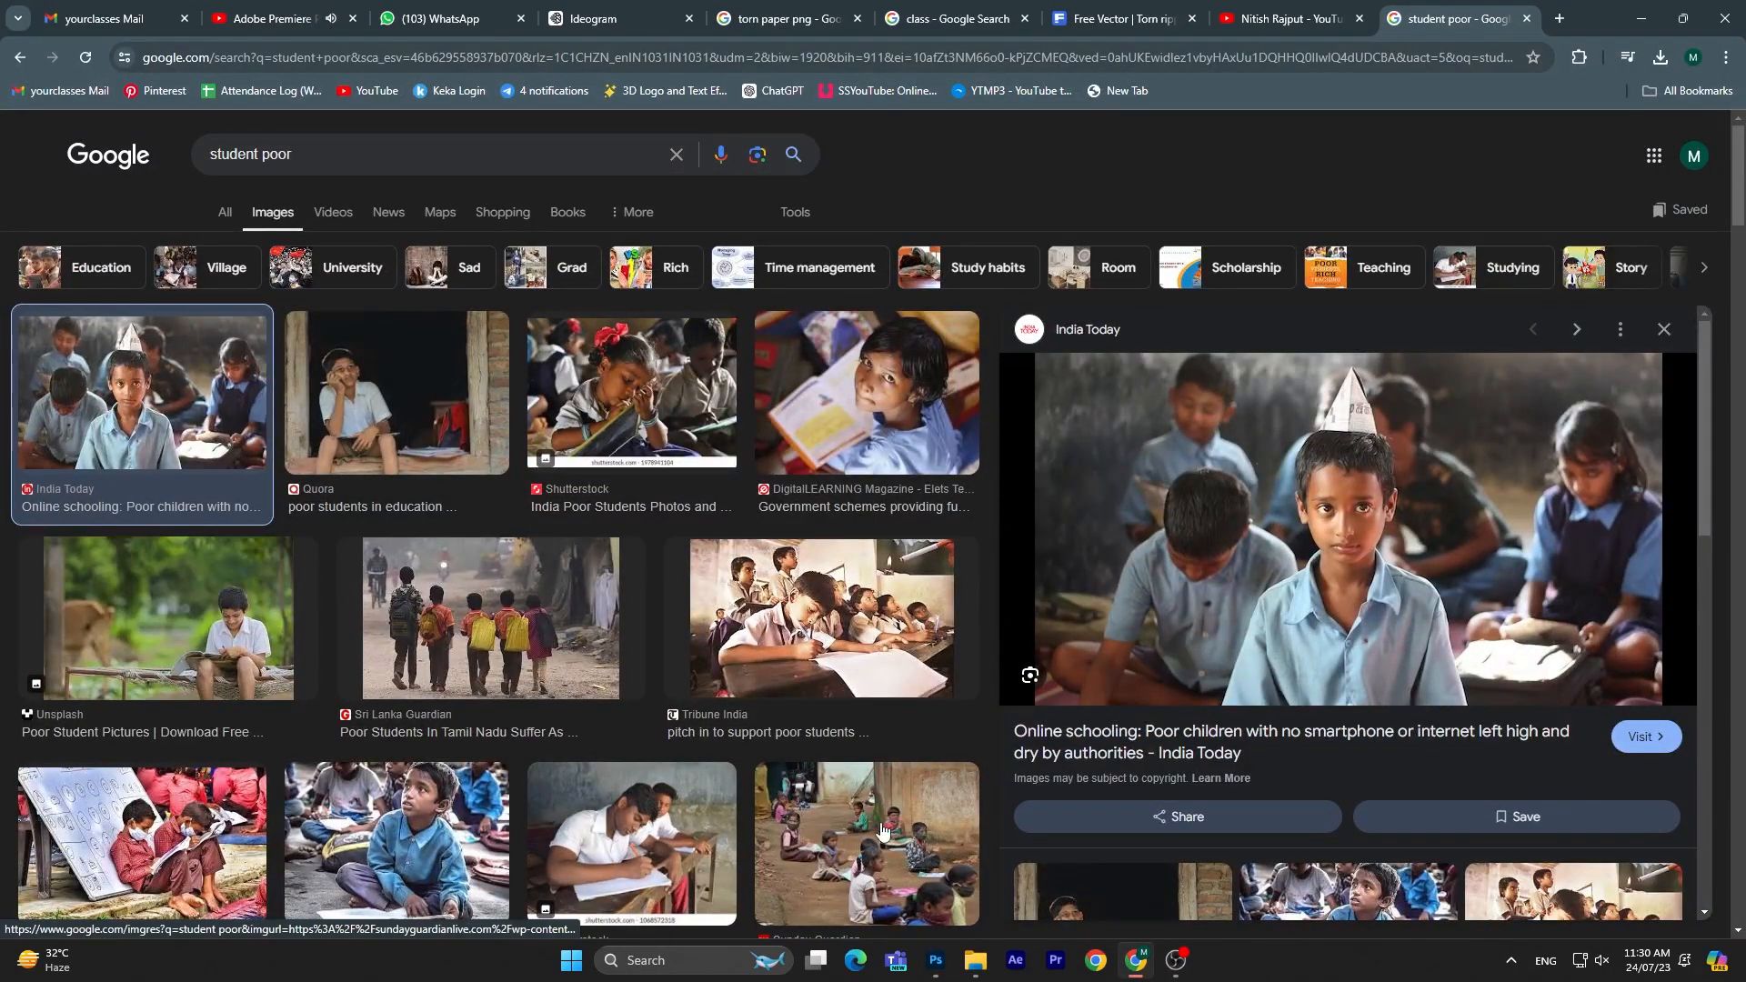
left_click(464, 833)
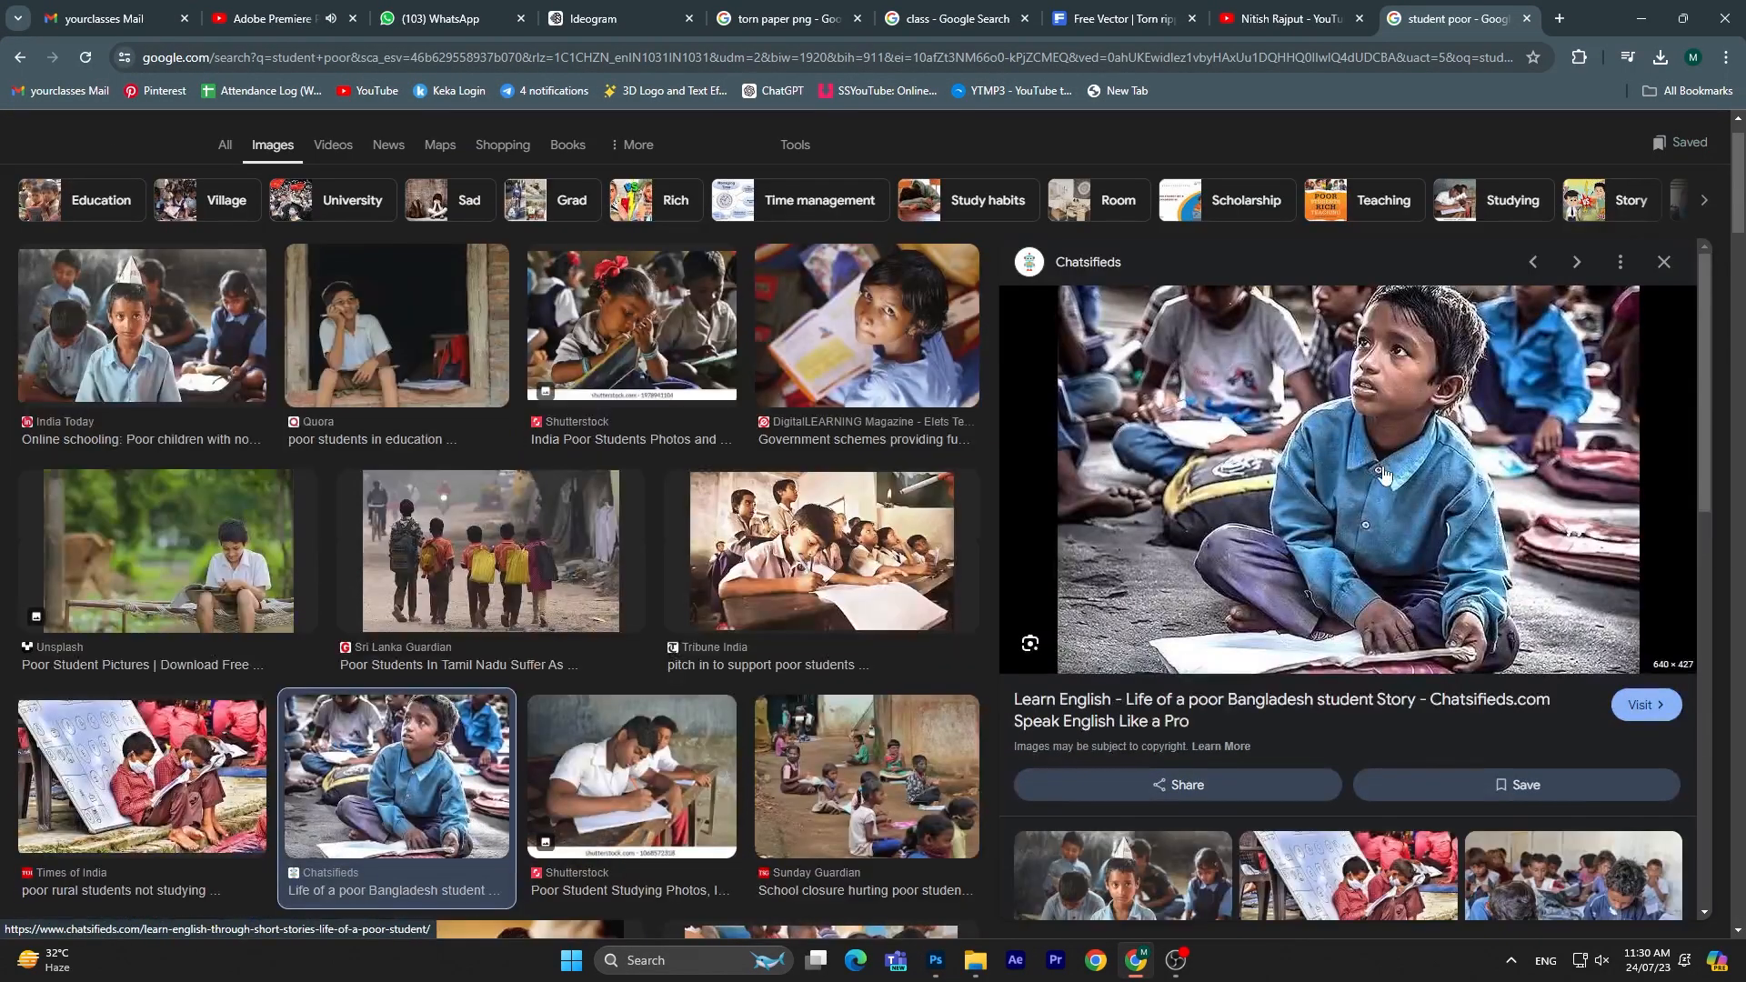
right_click(1338, 383)
left_click(1509, 678)
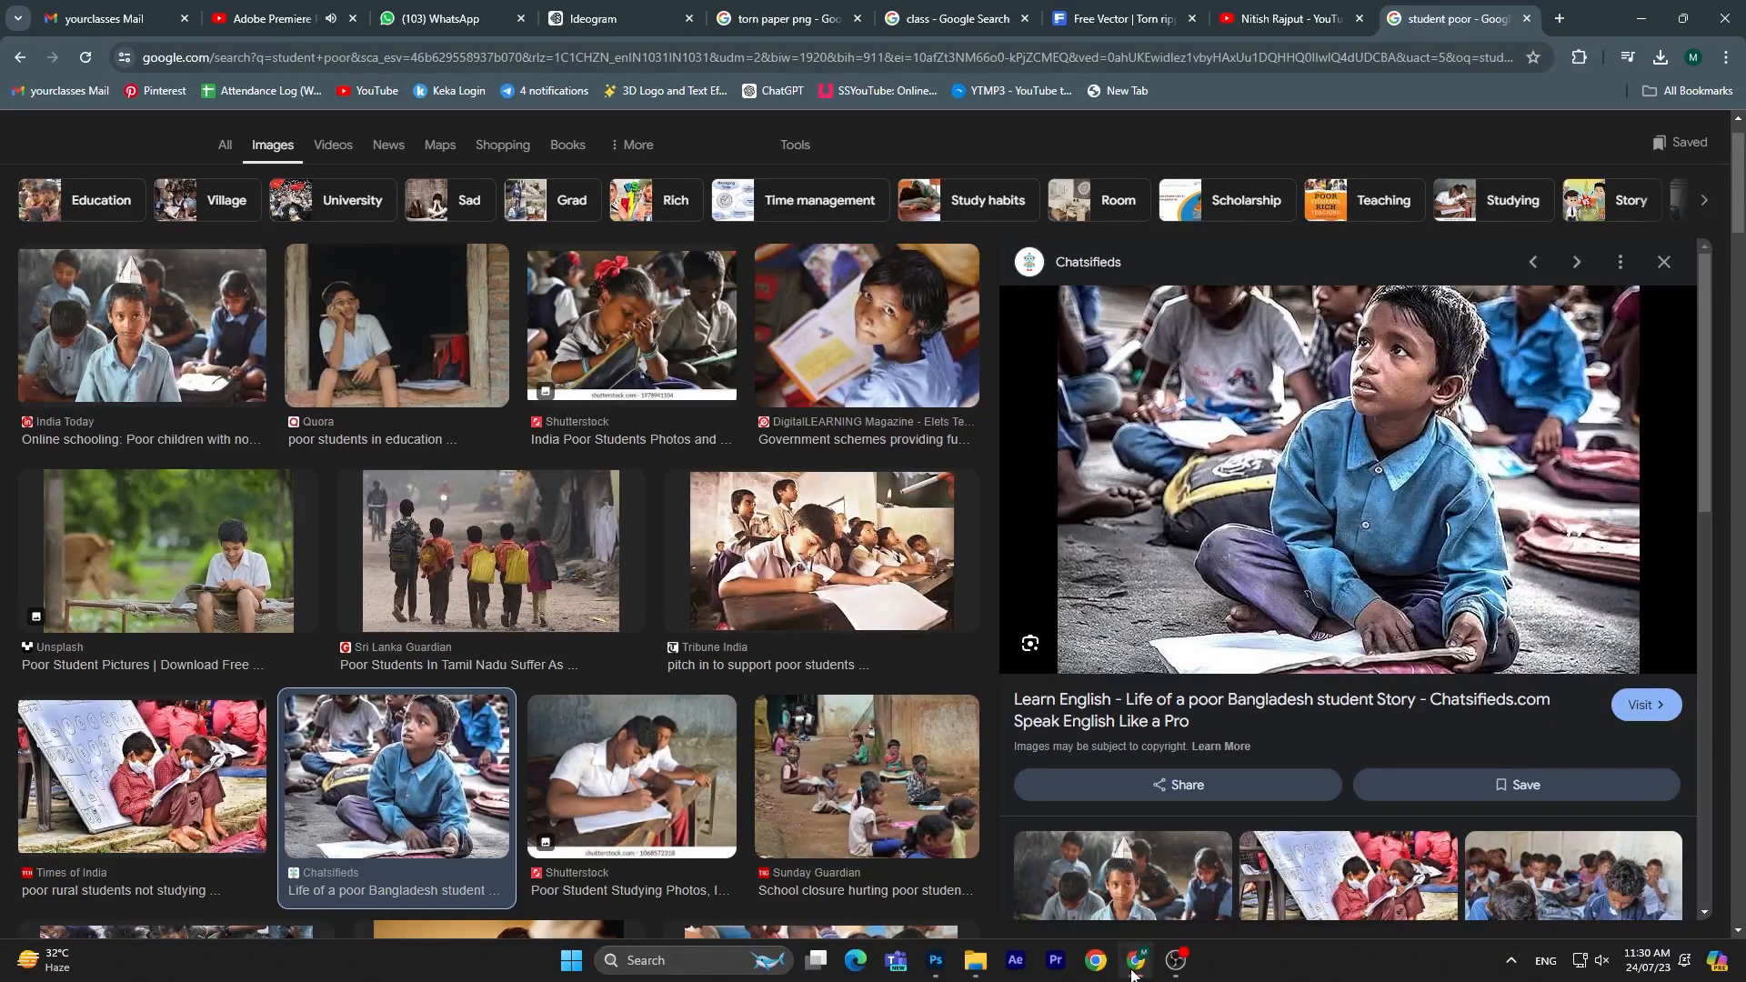
left_click(935, 960)
key("ctrl+v")
Enlarge the pasted photo to about 1114 x 743 px at the canvas's upper right and set its blend mode to Overlay.
left_click_drag(916, 420, 1387, 219)
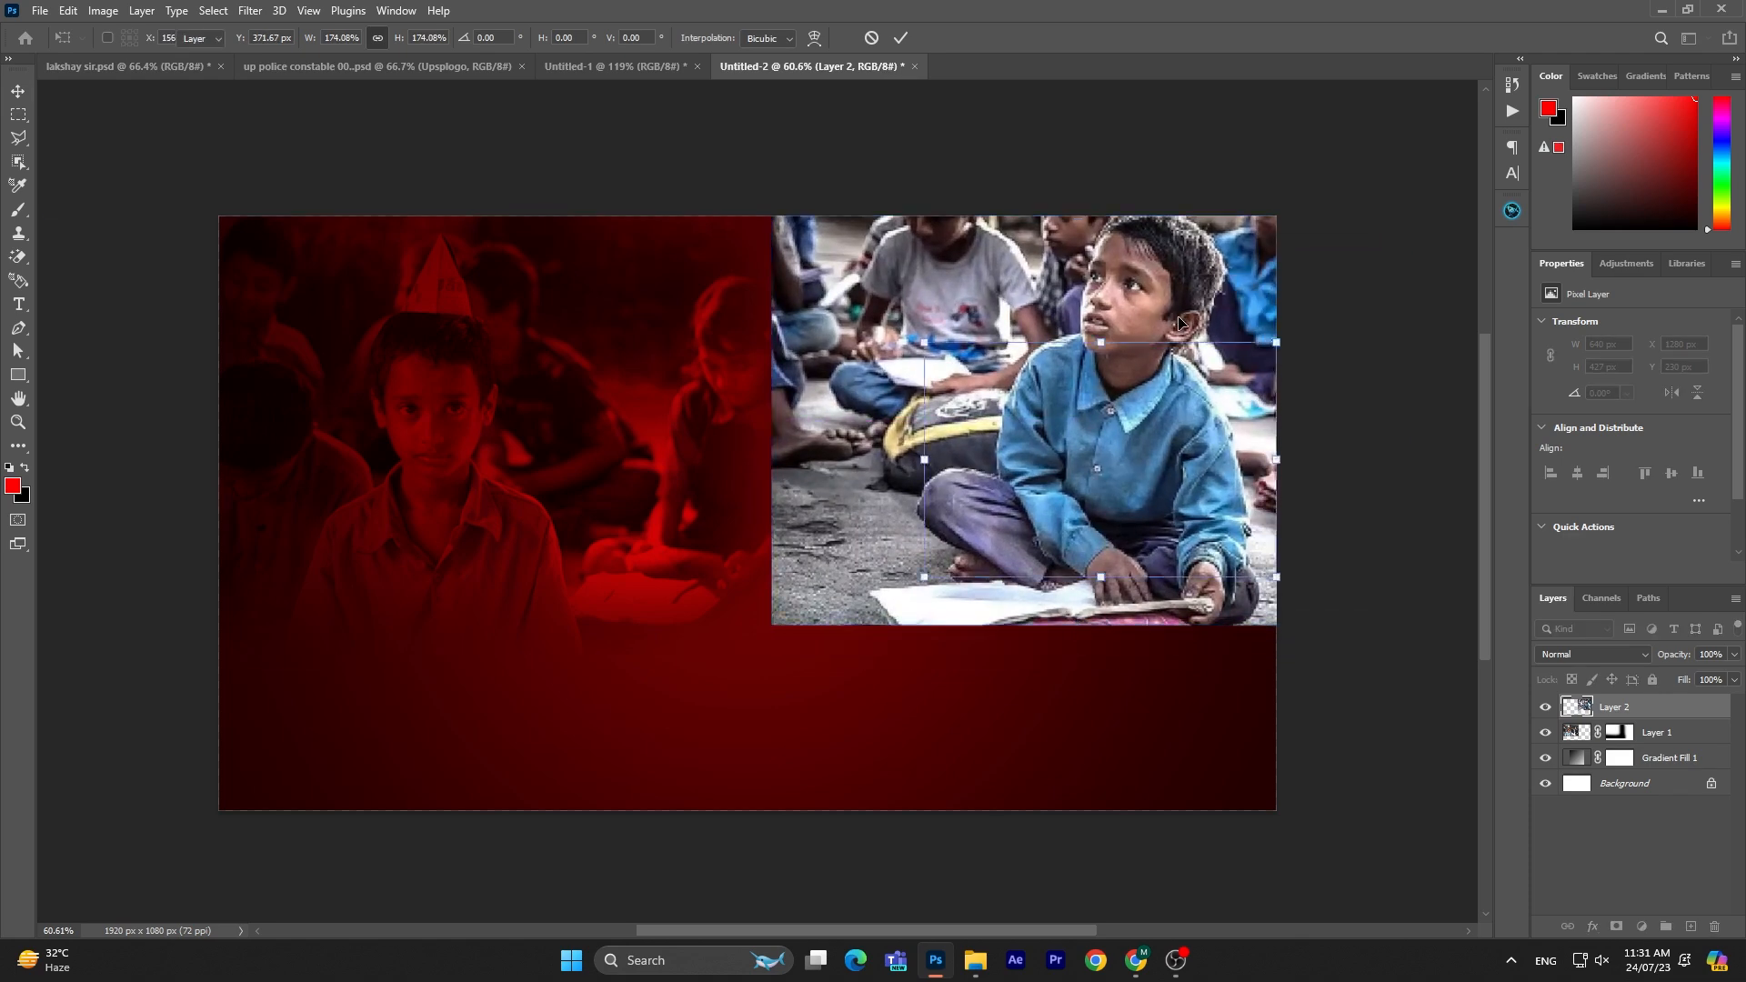
key("Return")
left_click(1585, 657)
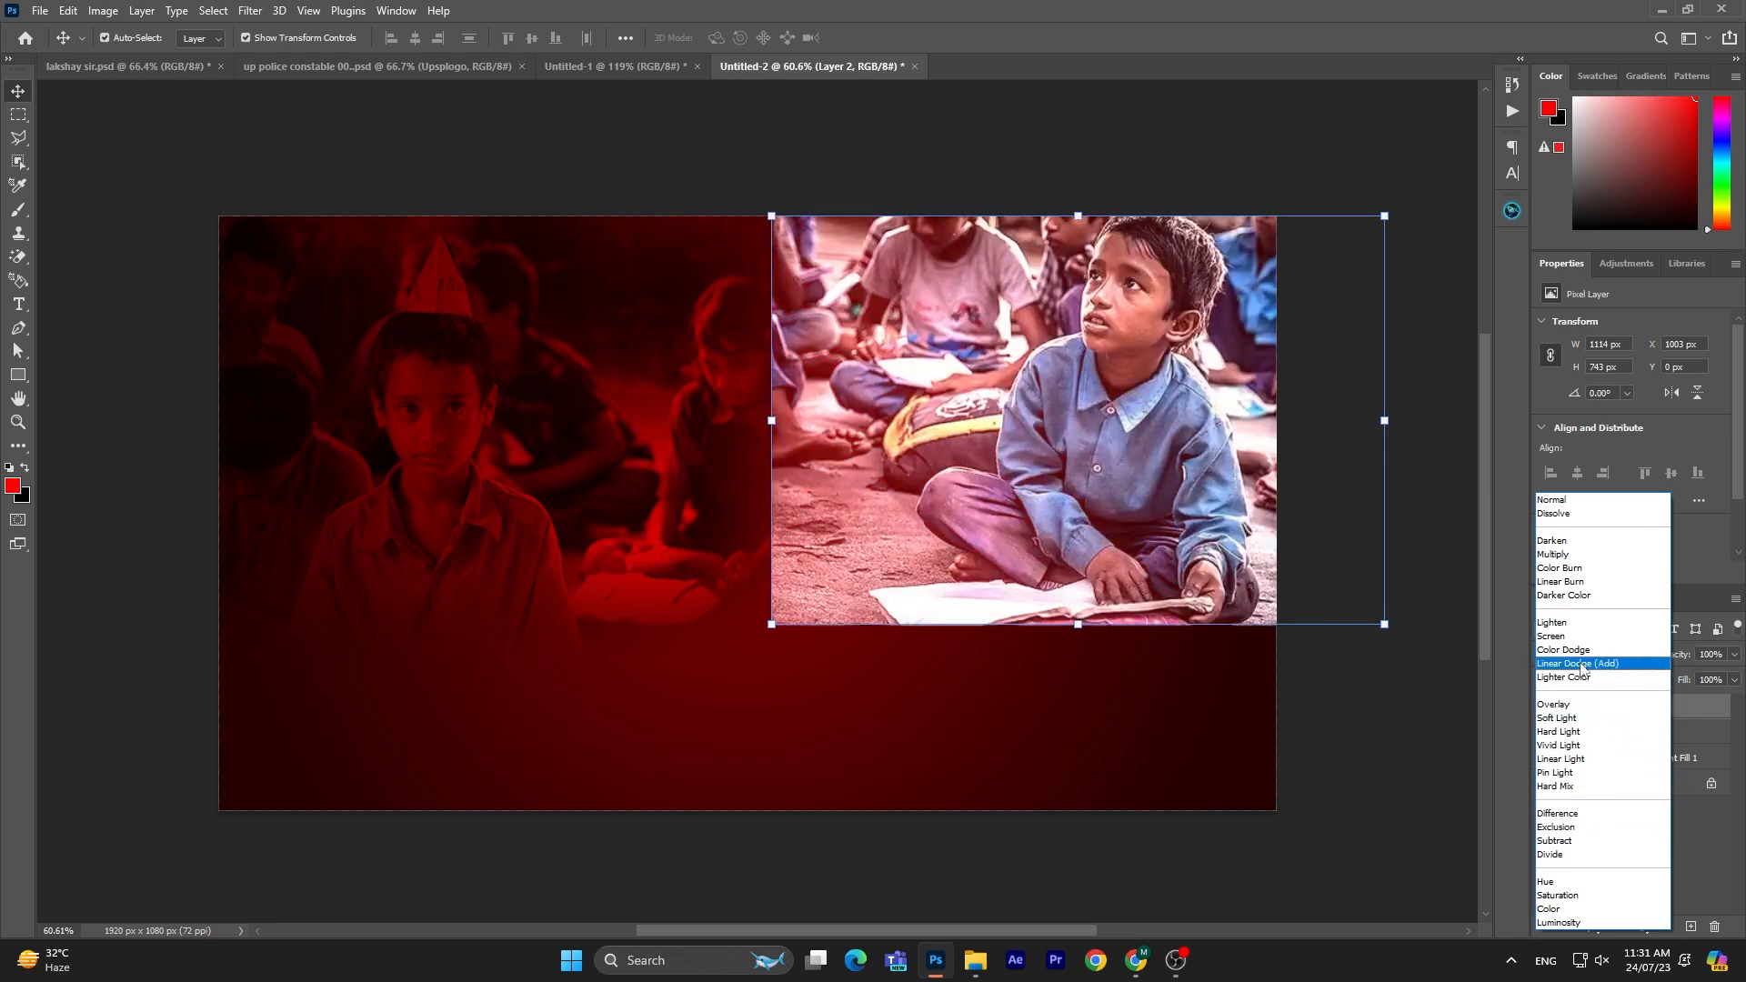
left_click(1566, 705)
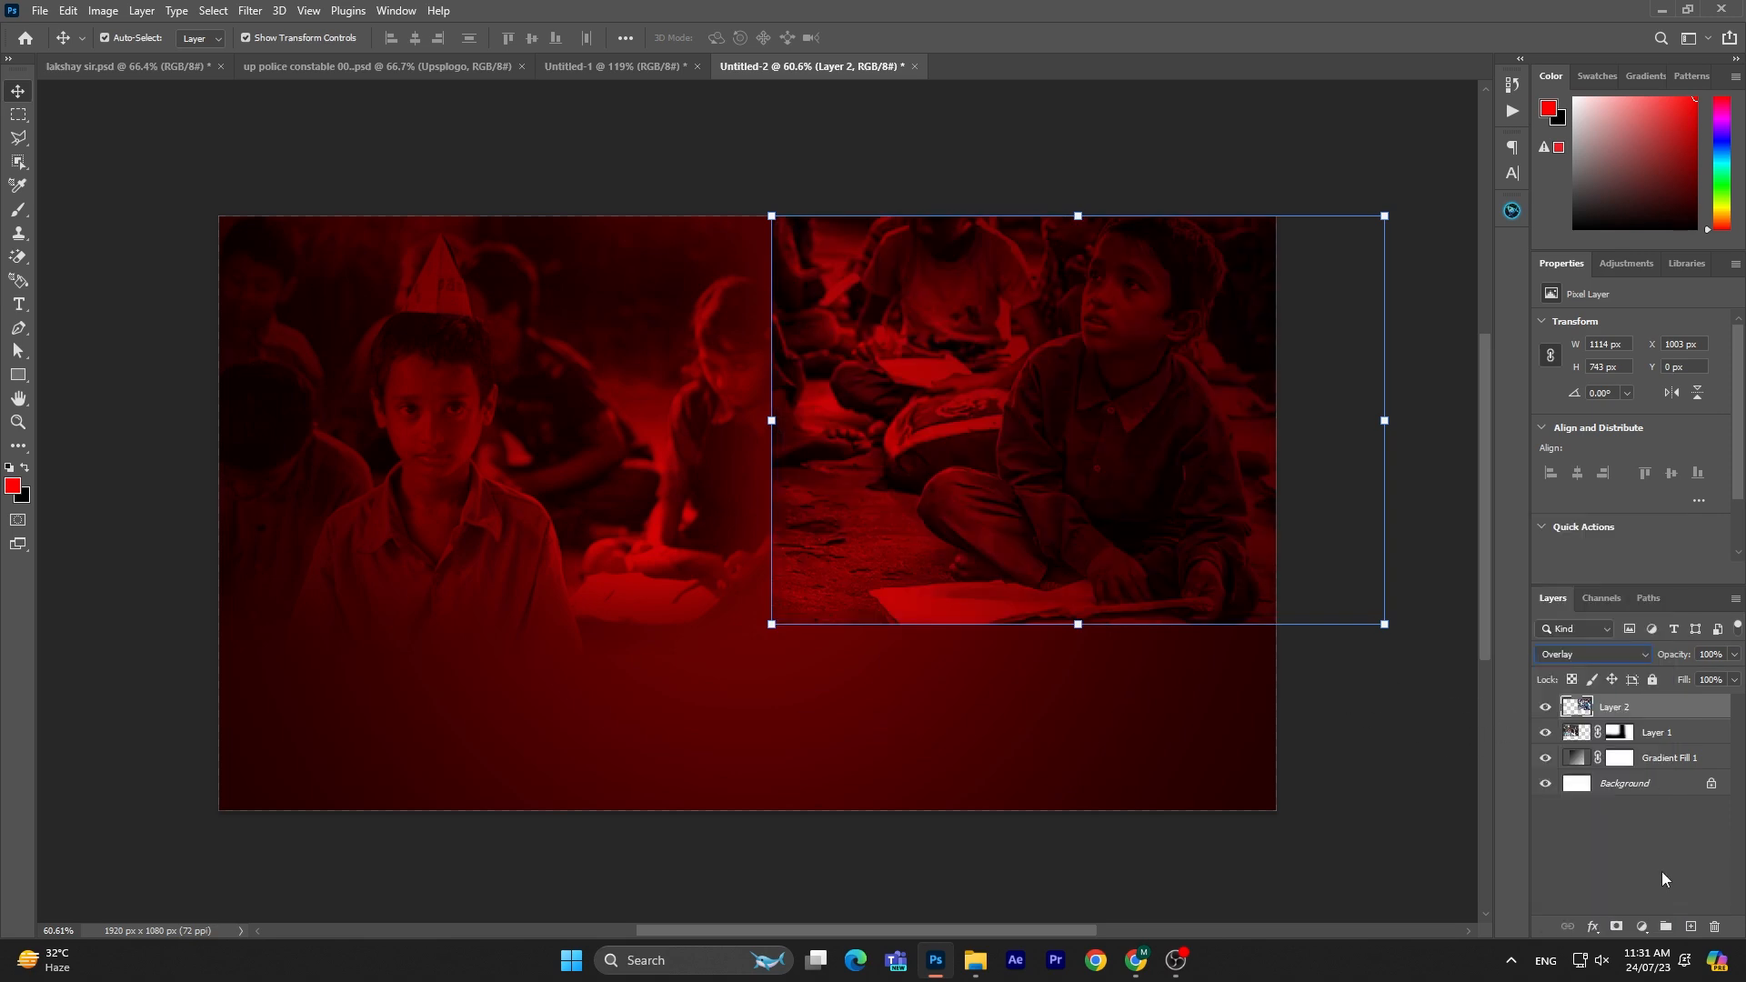
Add a layer mask to the seated boy's photo and fade its left and lower edges with a soft black 550 px brush.
left_click(1617, 926)
left_click(18, 211)
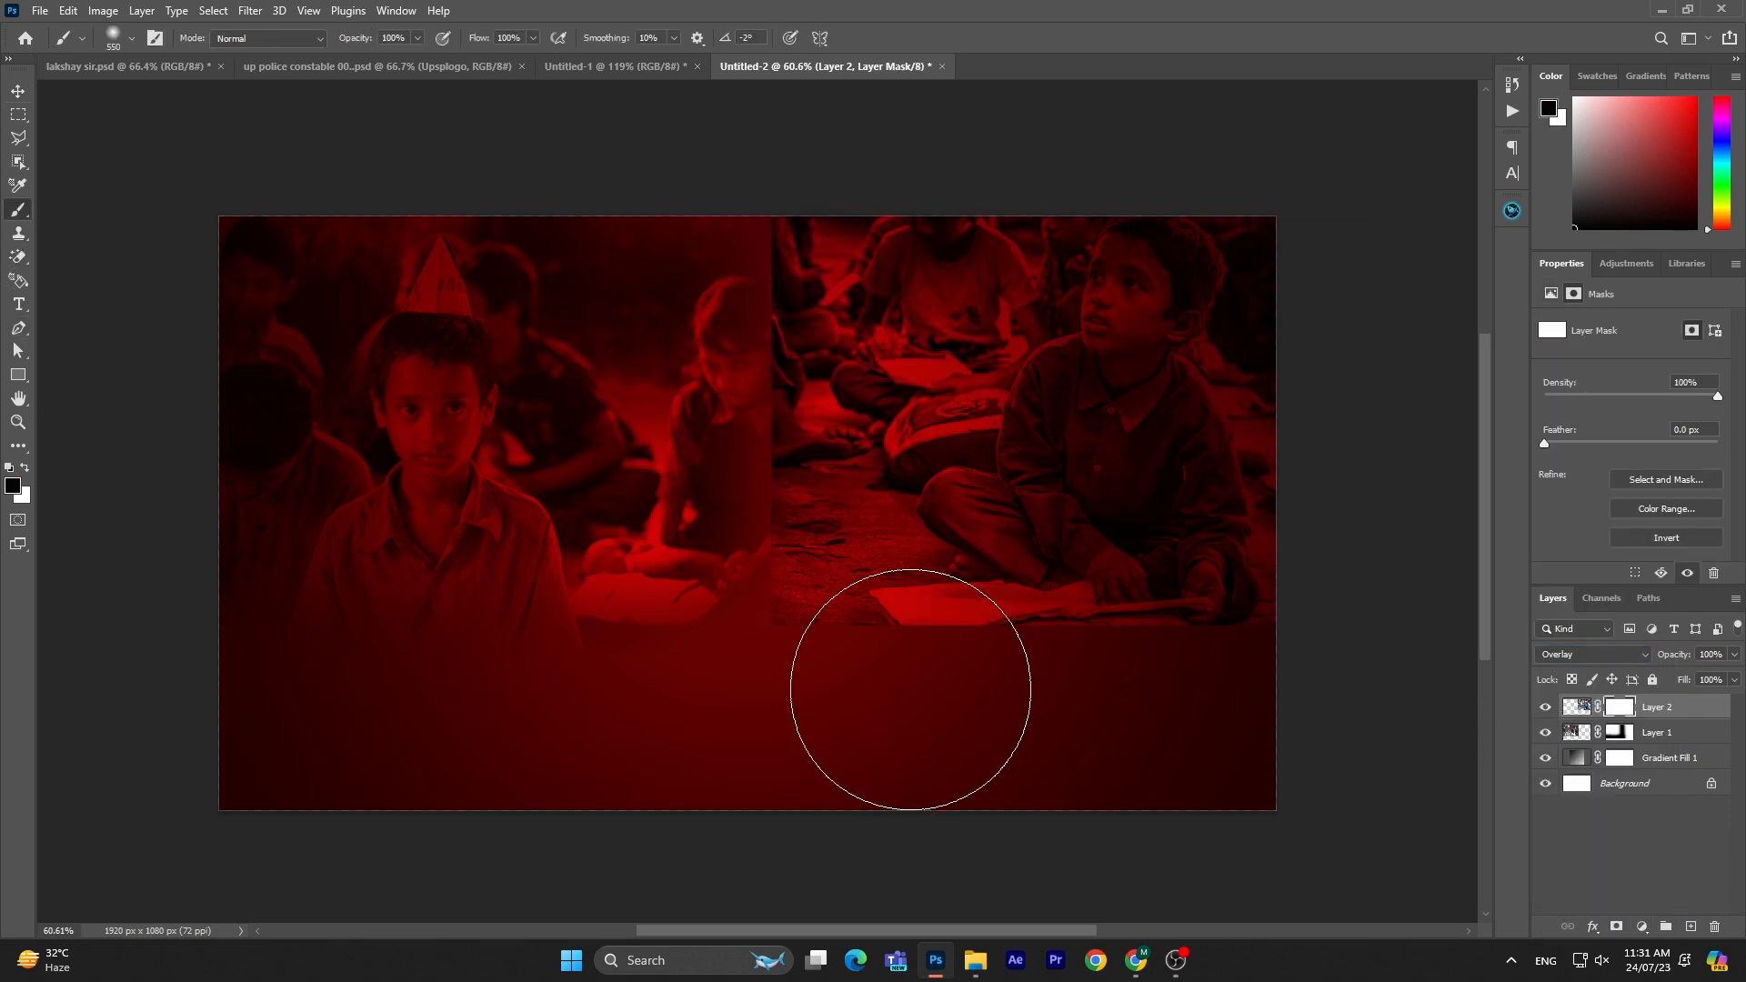
left_click_drag(518, 721, 1391, 702)
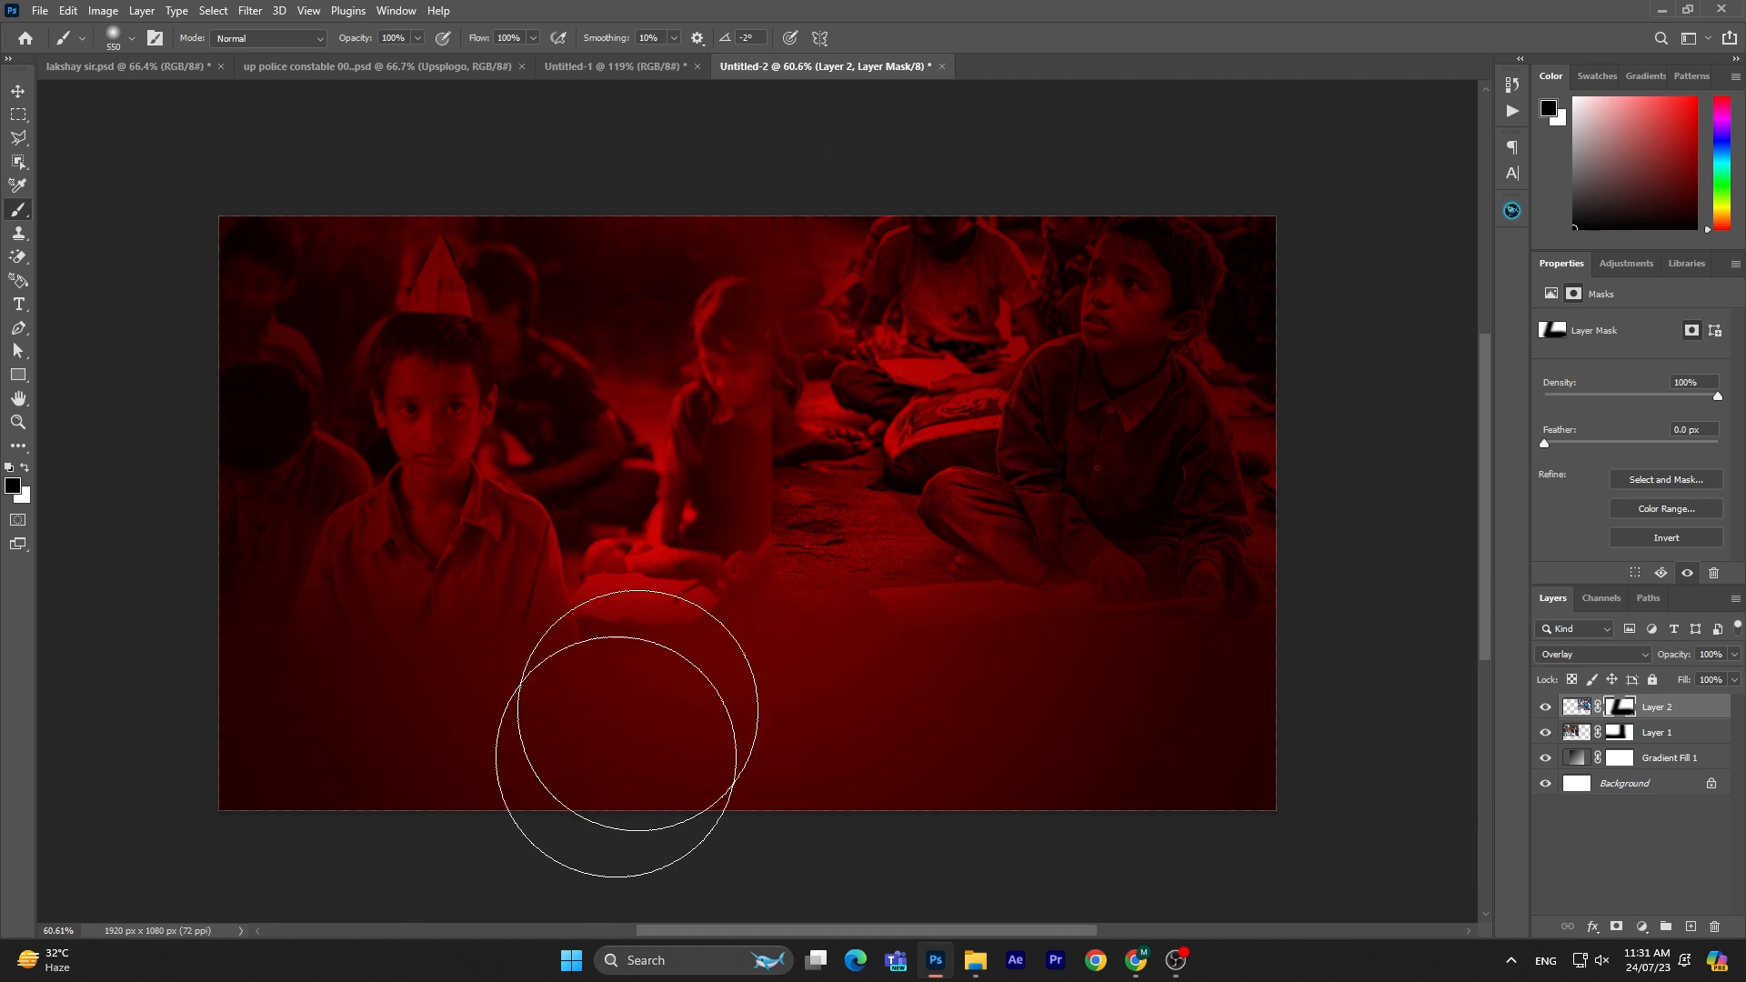
Scale the masked photo up to about 115% from its lower-left corner, adjust its position at the canvas's top edge, and deselect it.
left_click(19, 92)
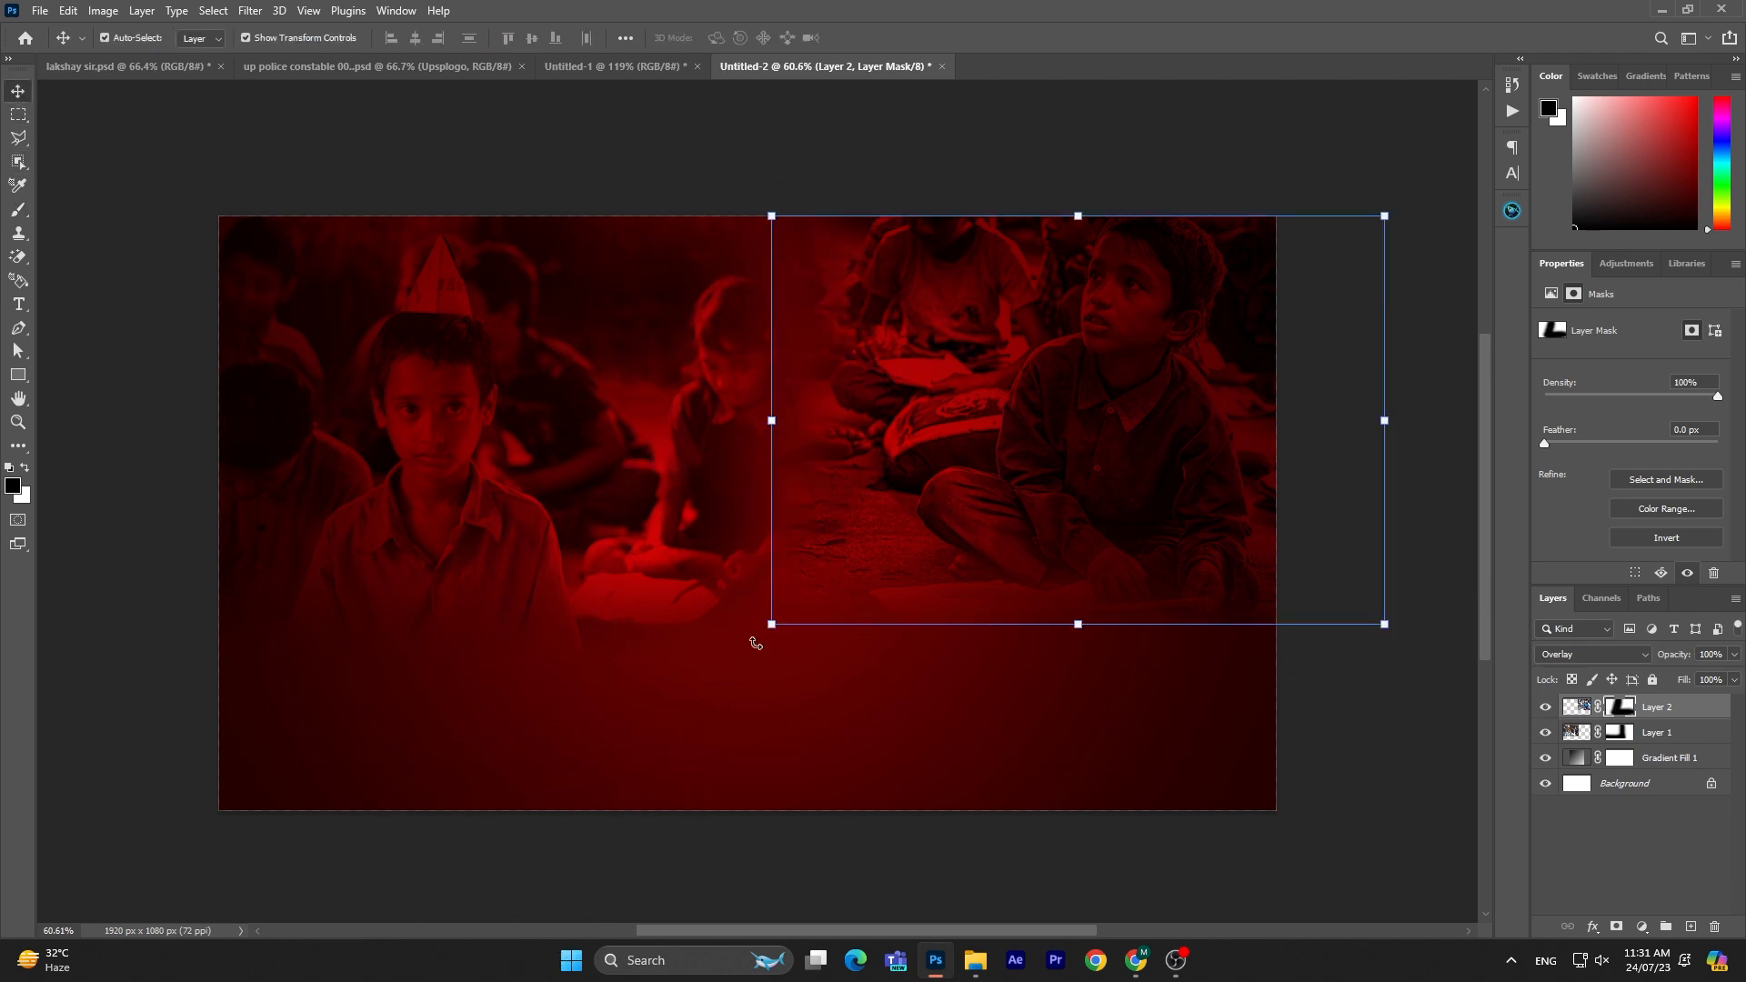
left_click_drag(771, 623, 679, 686)
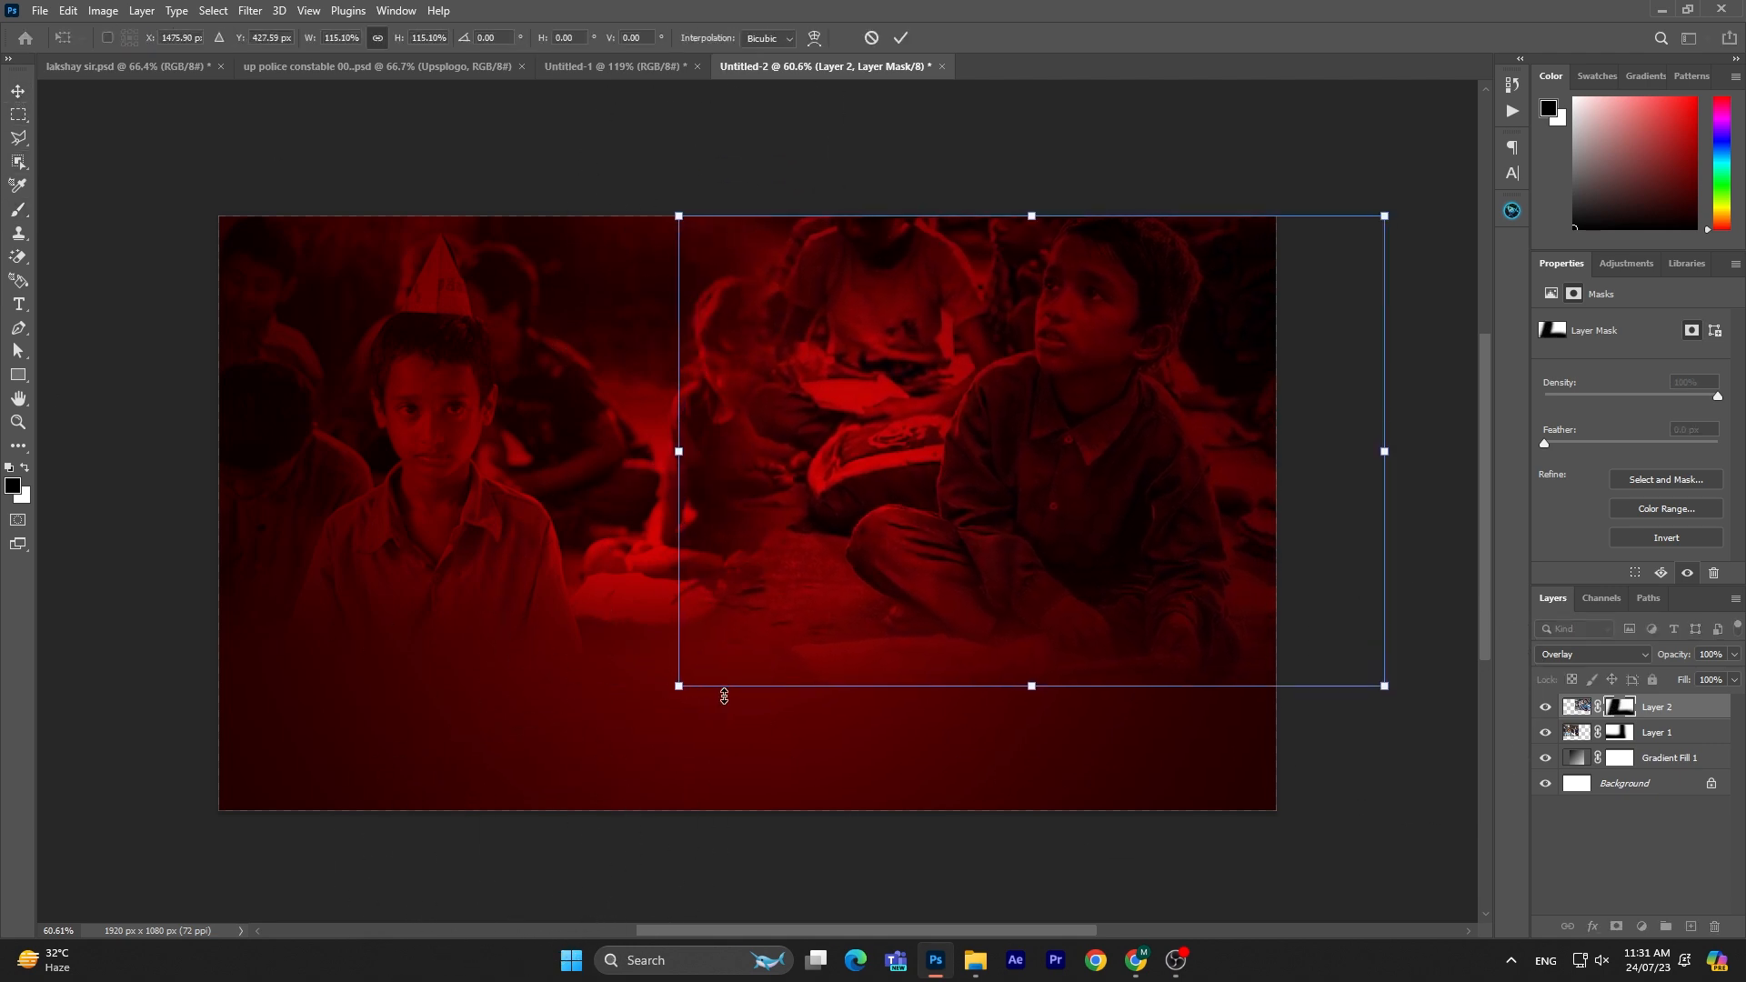
key("Return")
mouse_move(997, 498)
left_mouse_down()
mouse_move(1044, 467)
mouse_move(996, 506)
left_mouse_up()
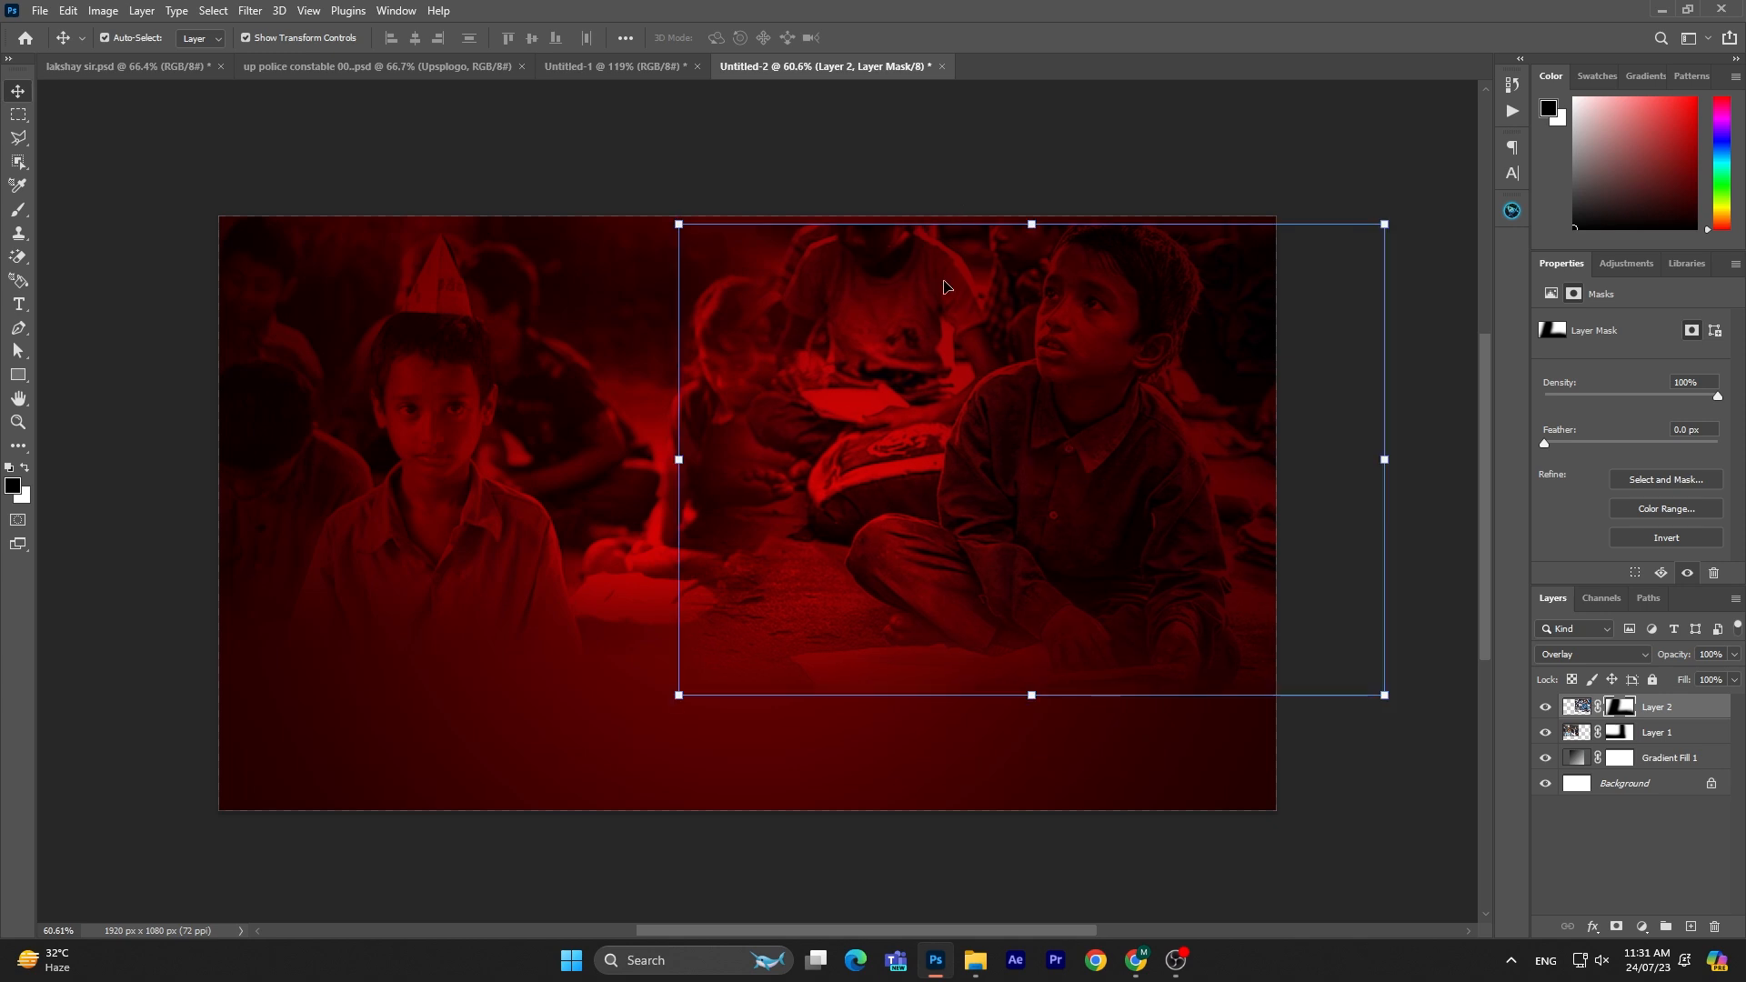
left_click_drag(944, 287, 943, 273)
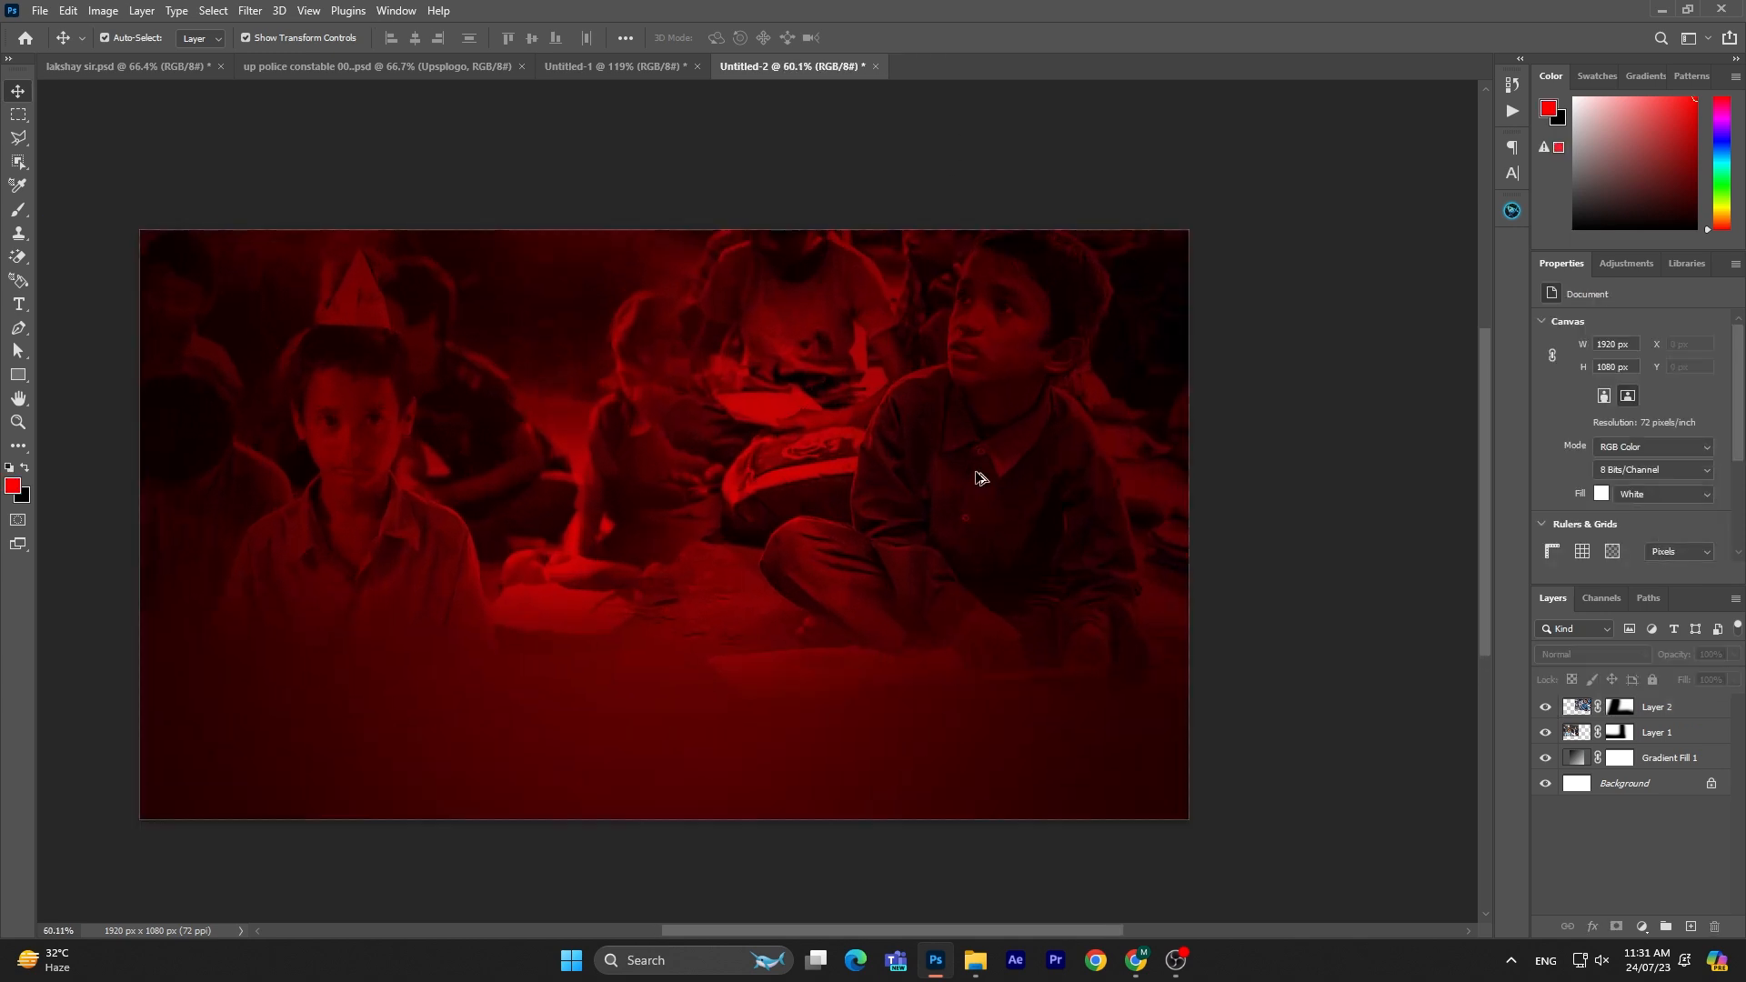
scroll(980, 478, "down", 2)
scroll(582, 509, "up", 2)
scroll(991, 500, "down", 1)
scroll(724, 506, "up", 1)
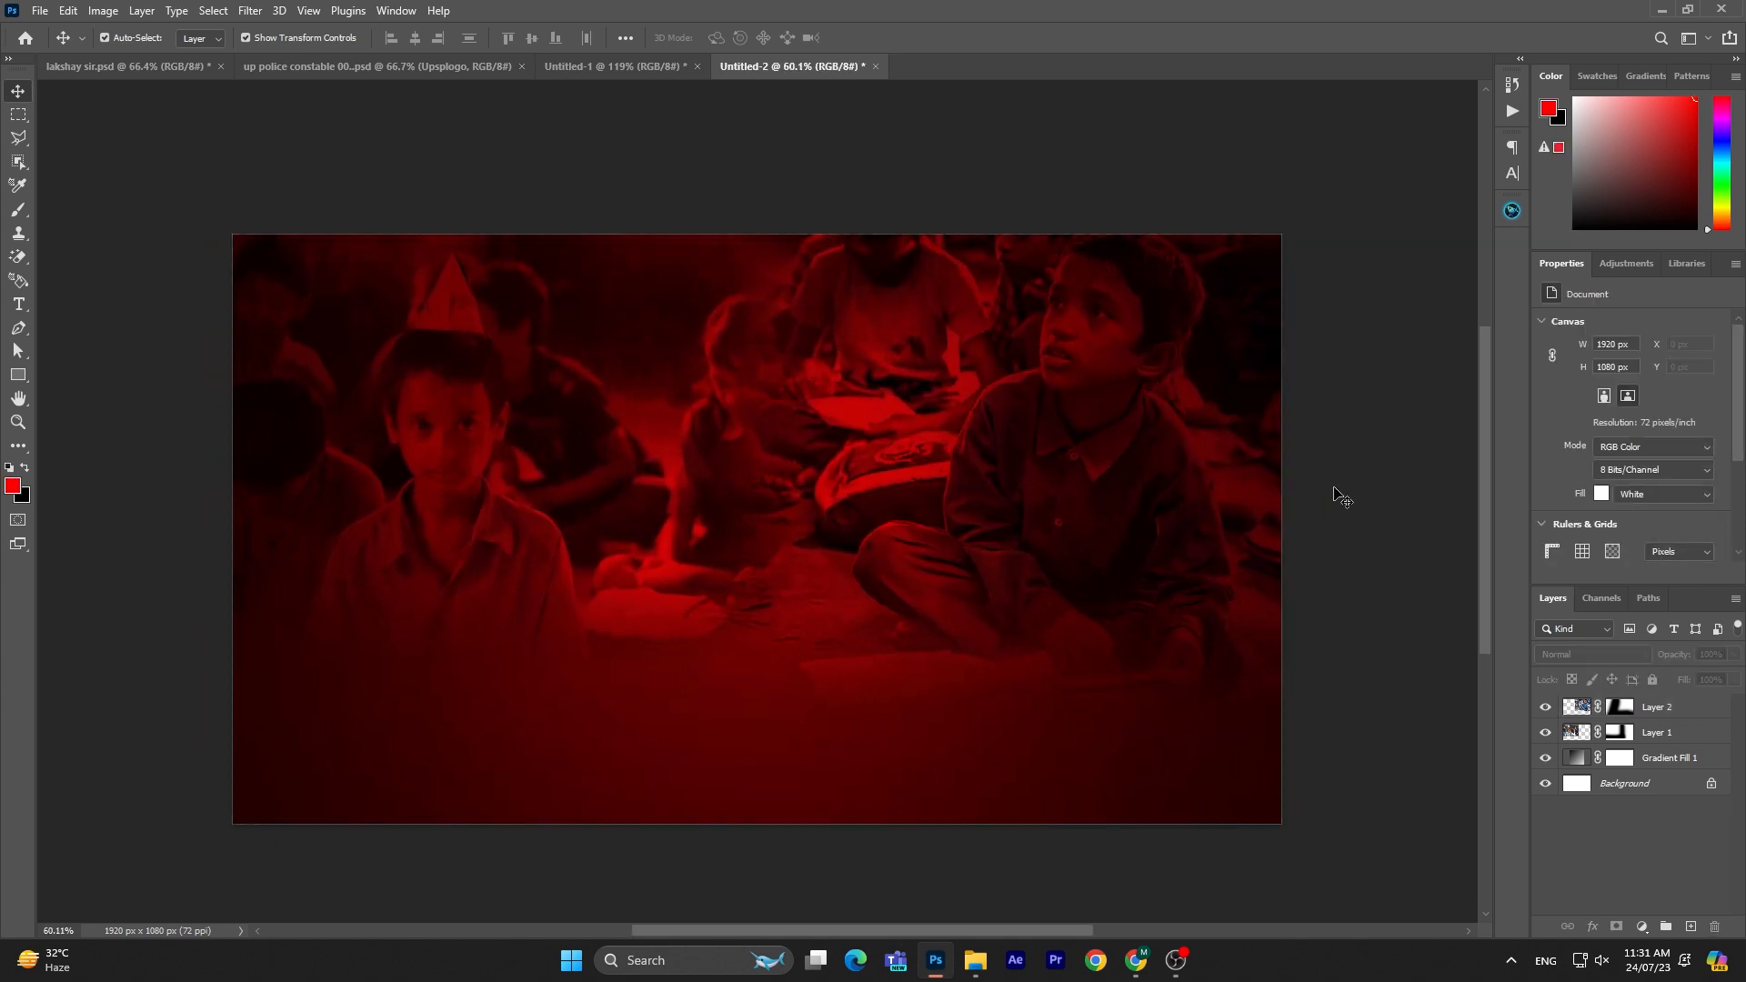
Switch to the browser and search Google Images for "background texture" in a new tab.
left_click(1124, 971)
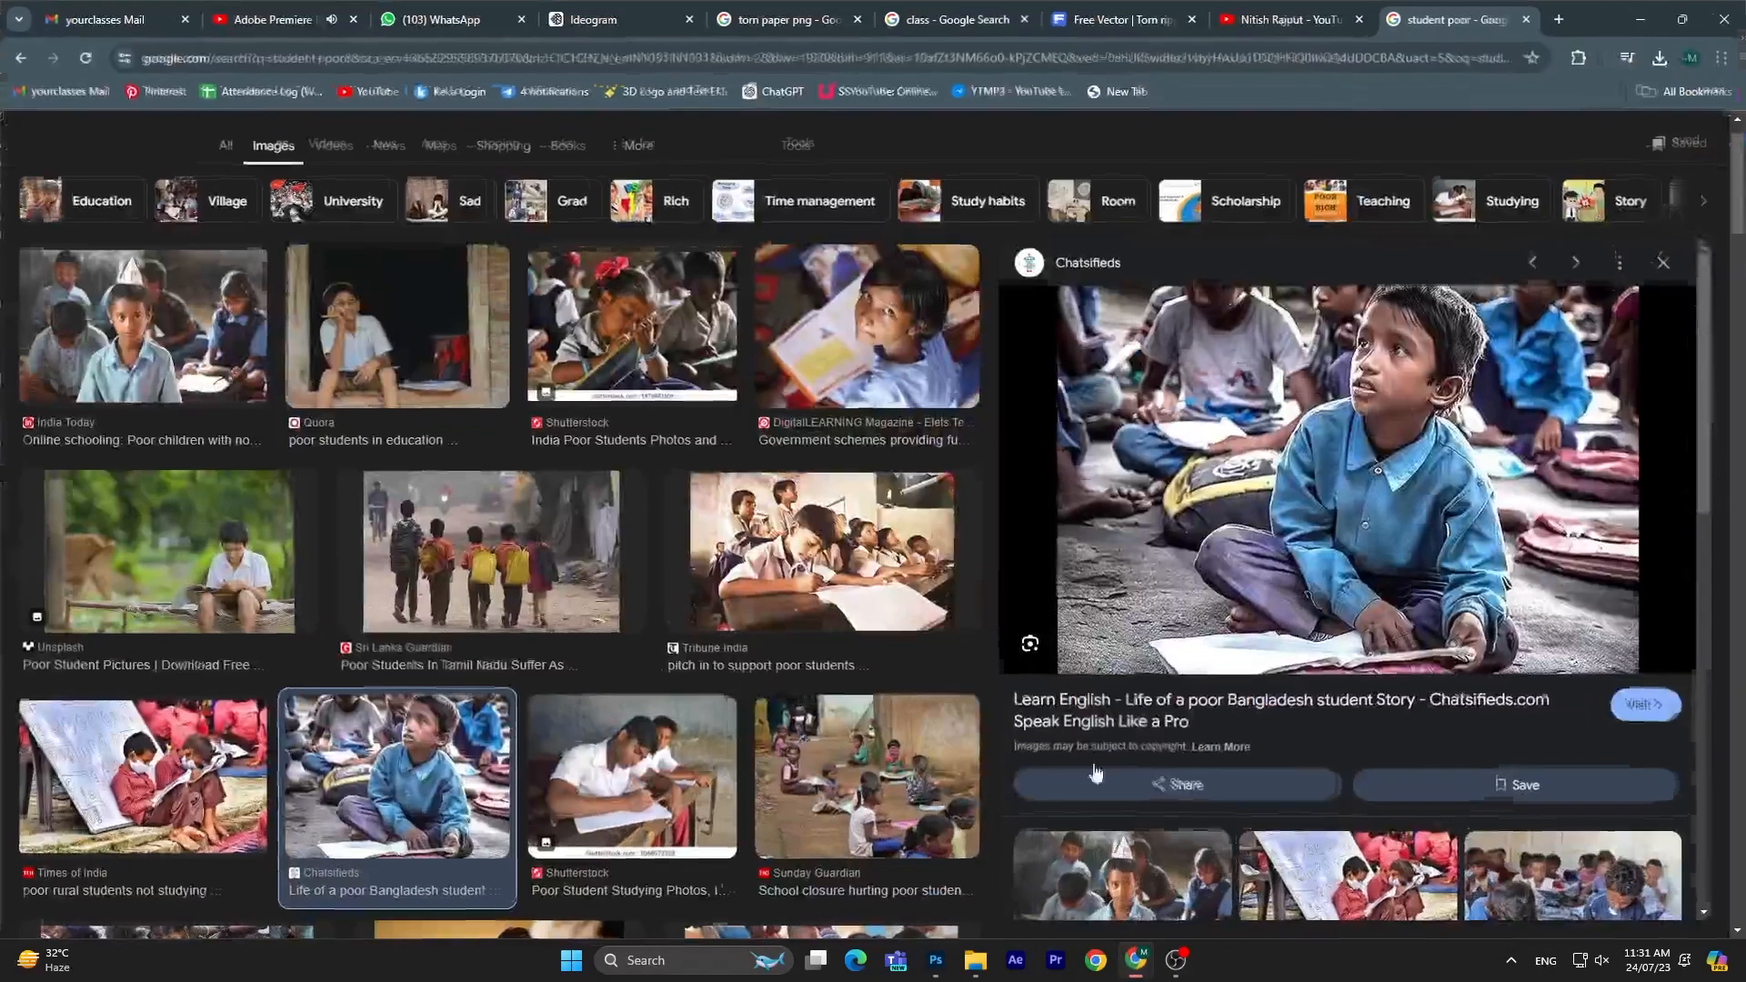
left_click(1558, 18)
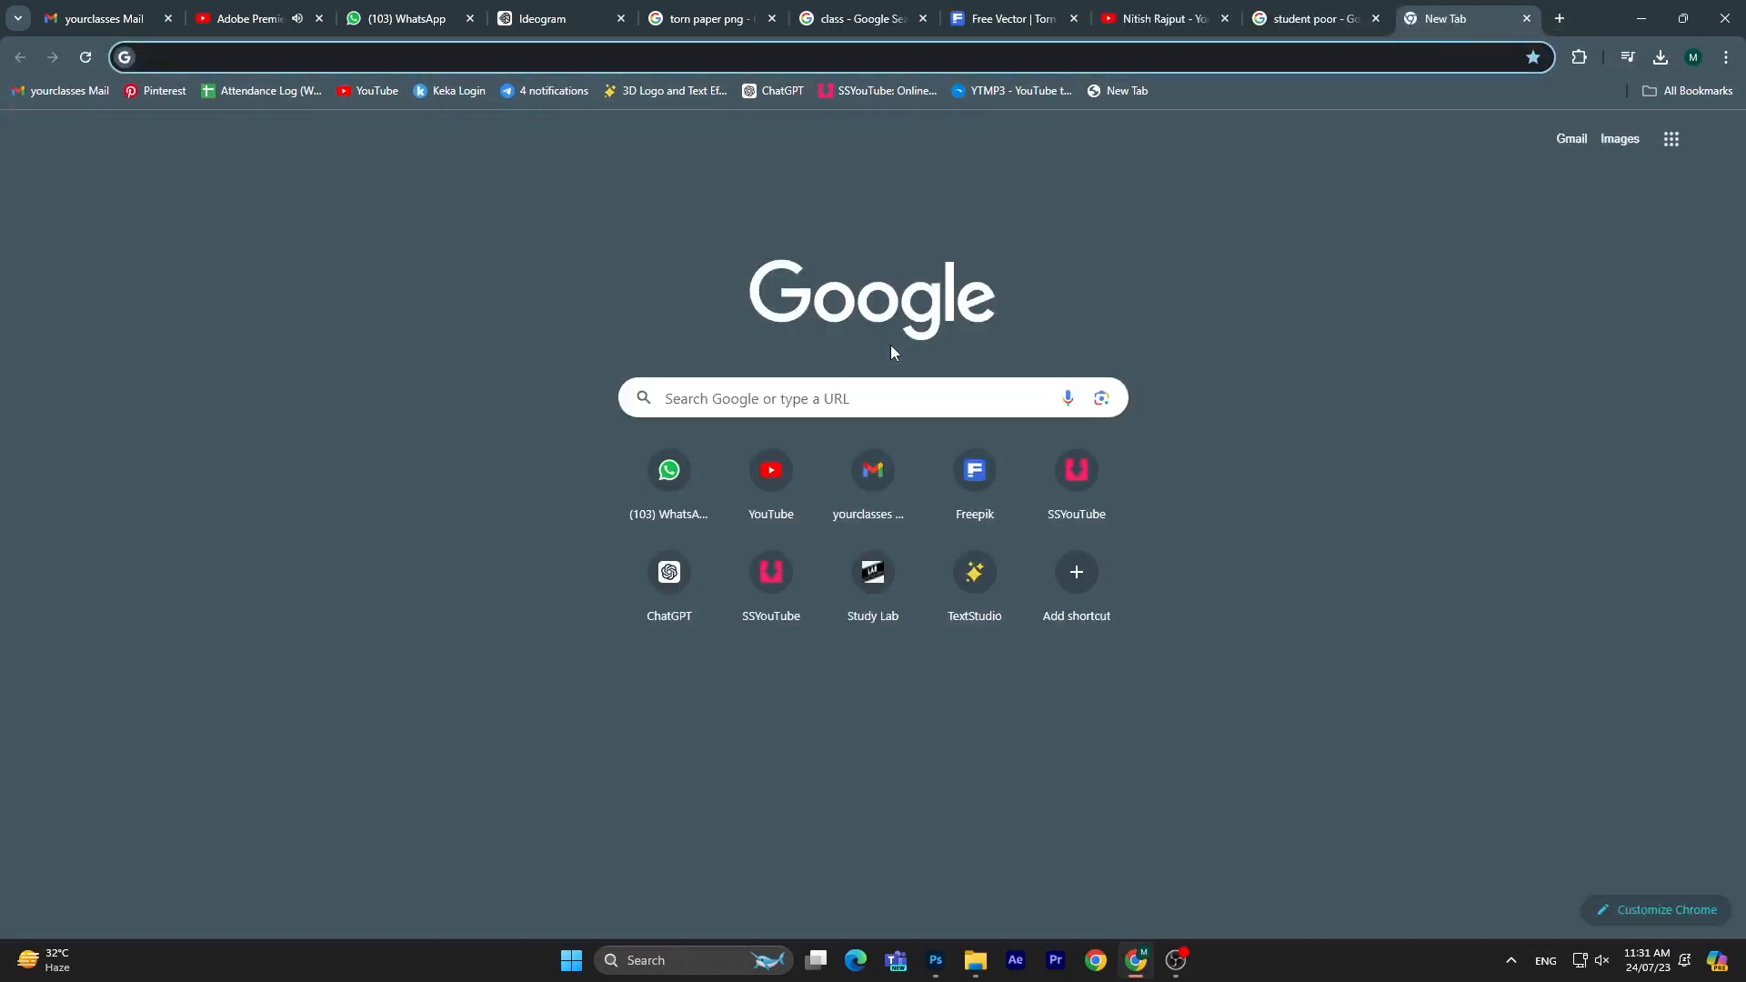
type("bcakground")
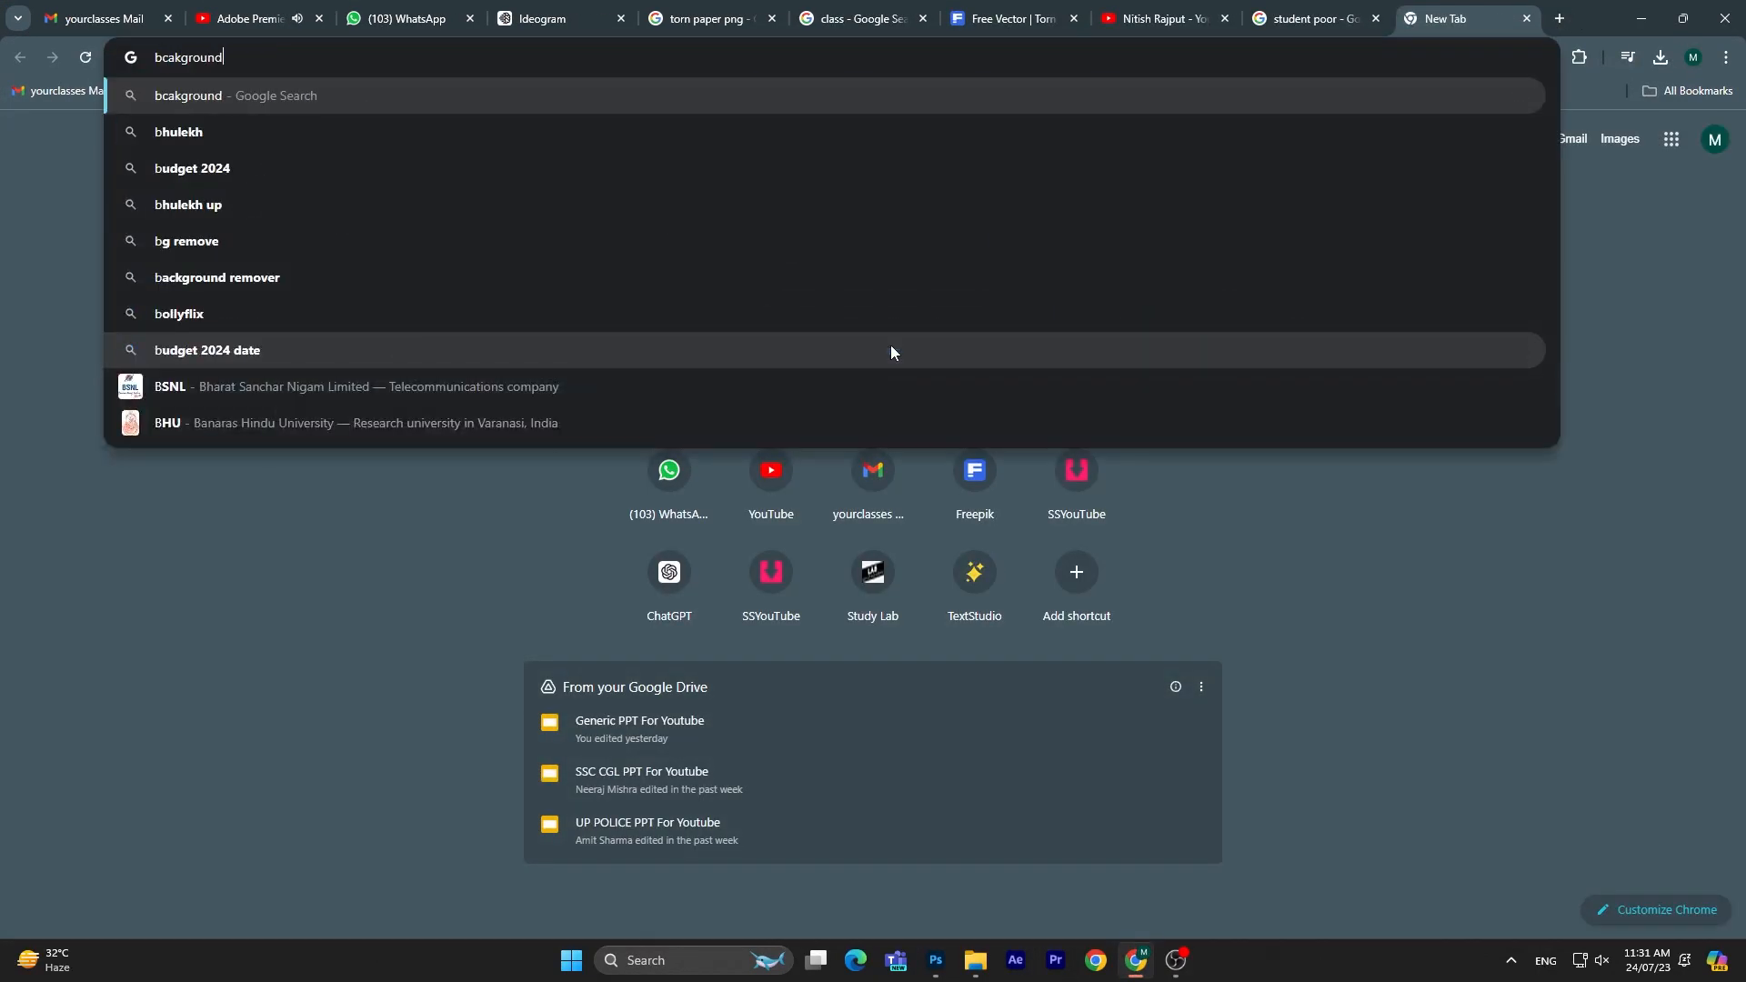
type(" texture")
key("Return")
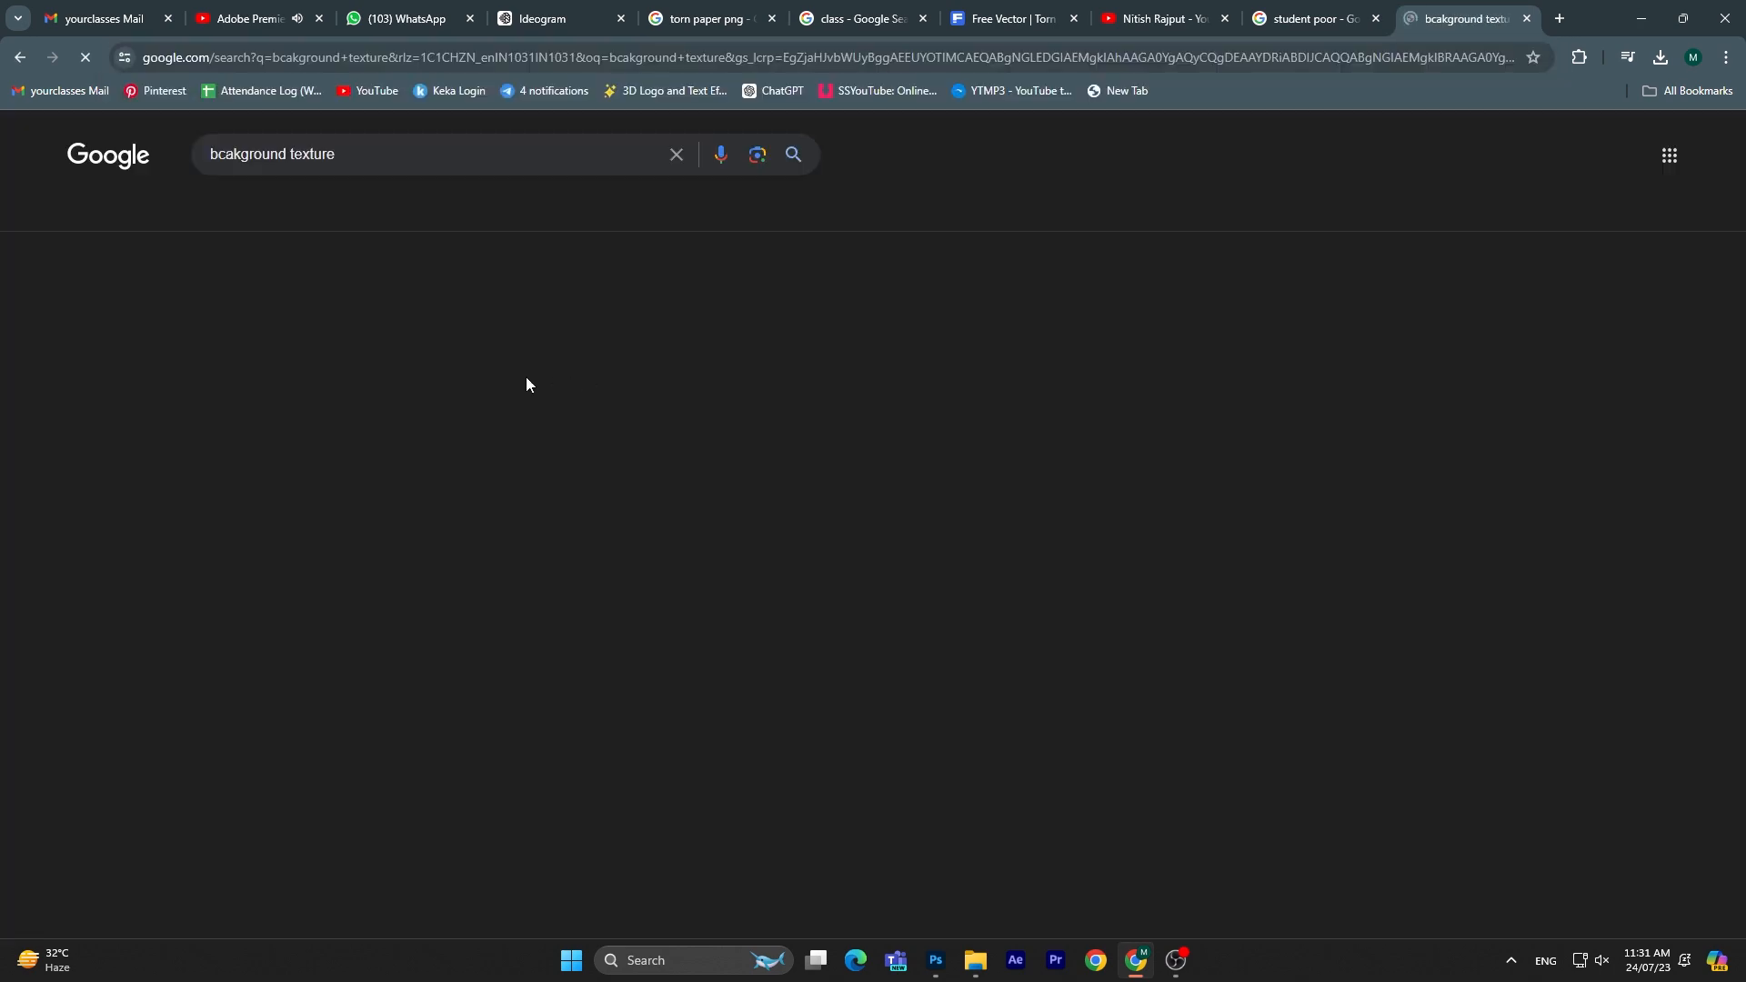
left_click(274, 216)
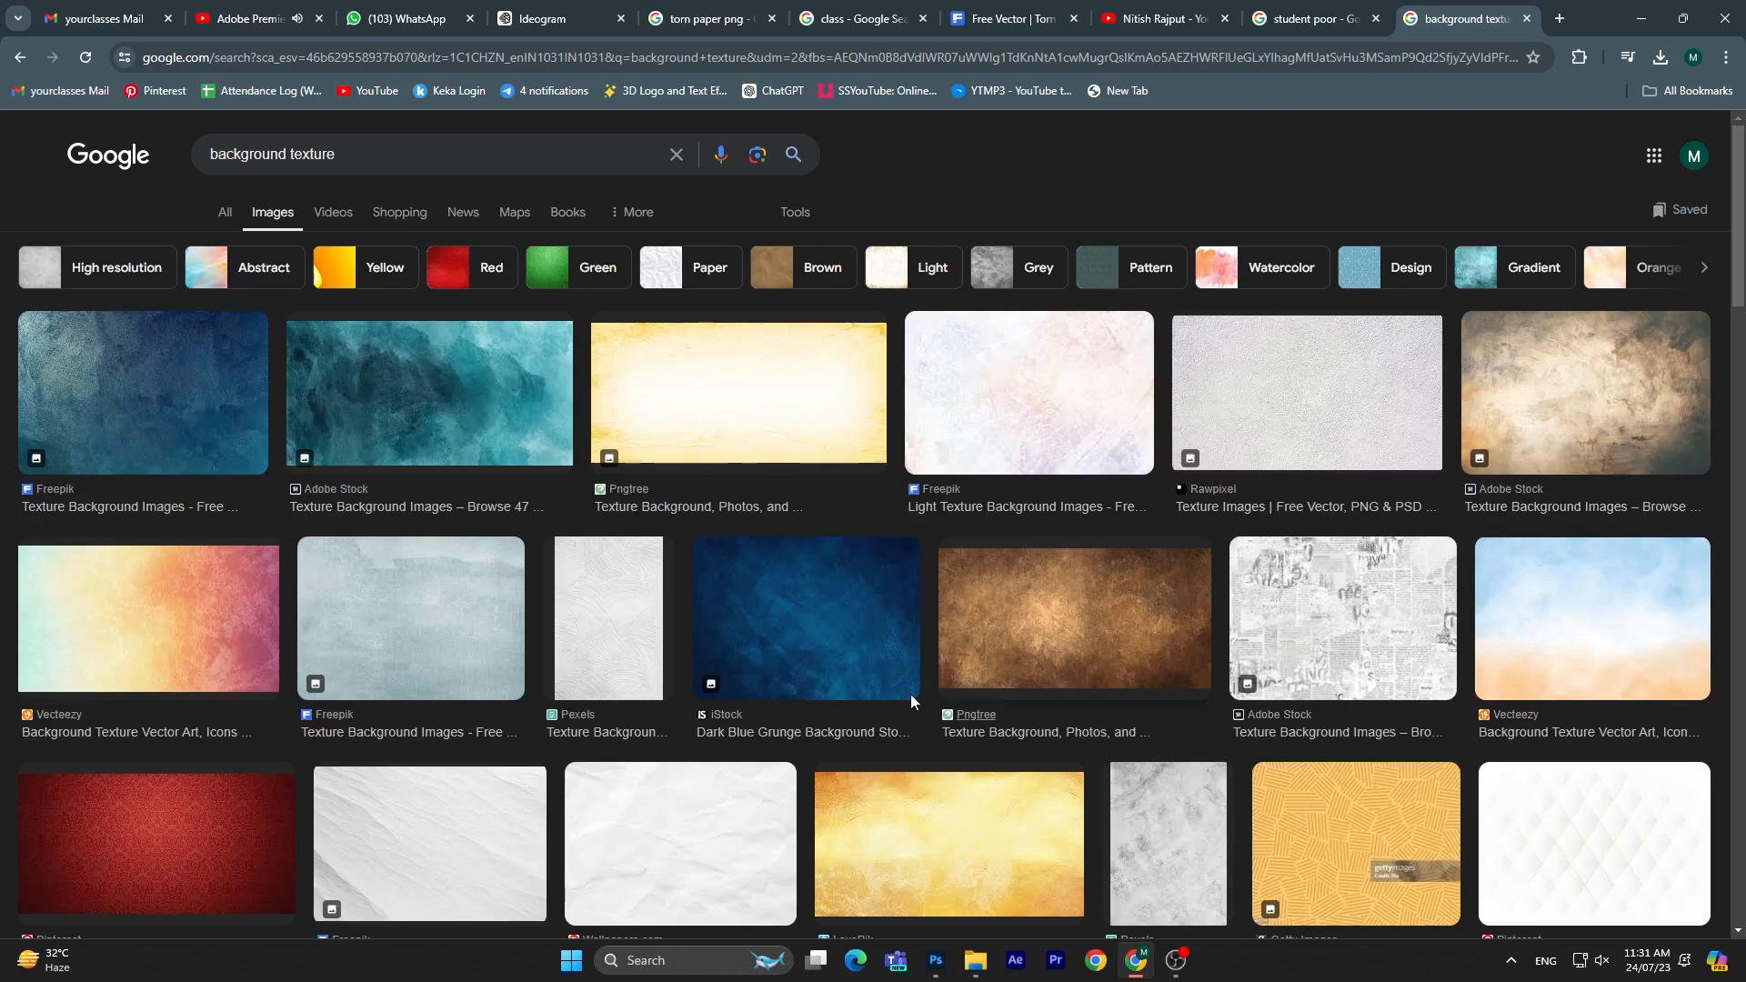
Copy the white creased paper texture from Freepik in the image results and paste it into the Photoshop document.
scroll(782, 637, "down", 4)
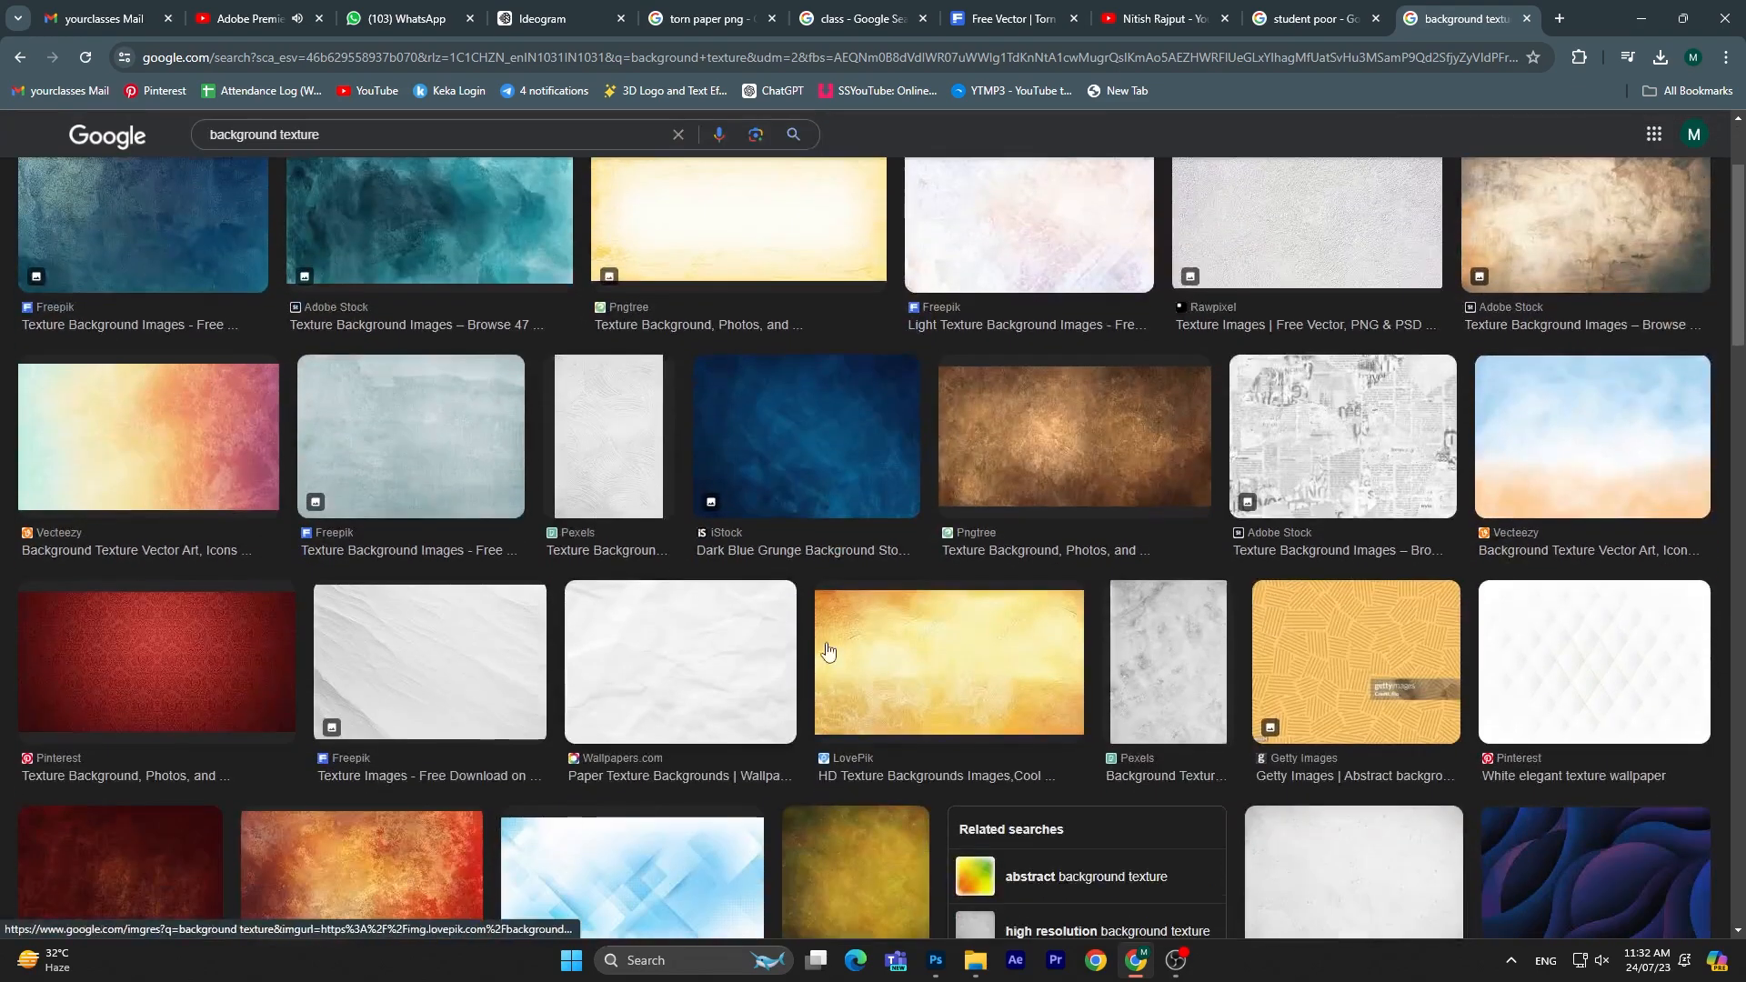
scroll(618, 654, "down", 3)
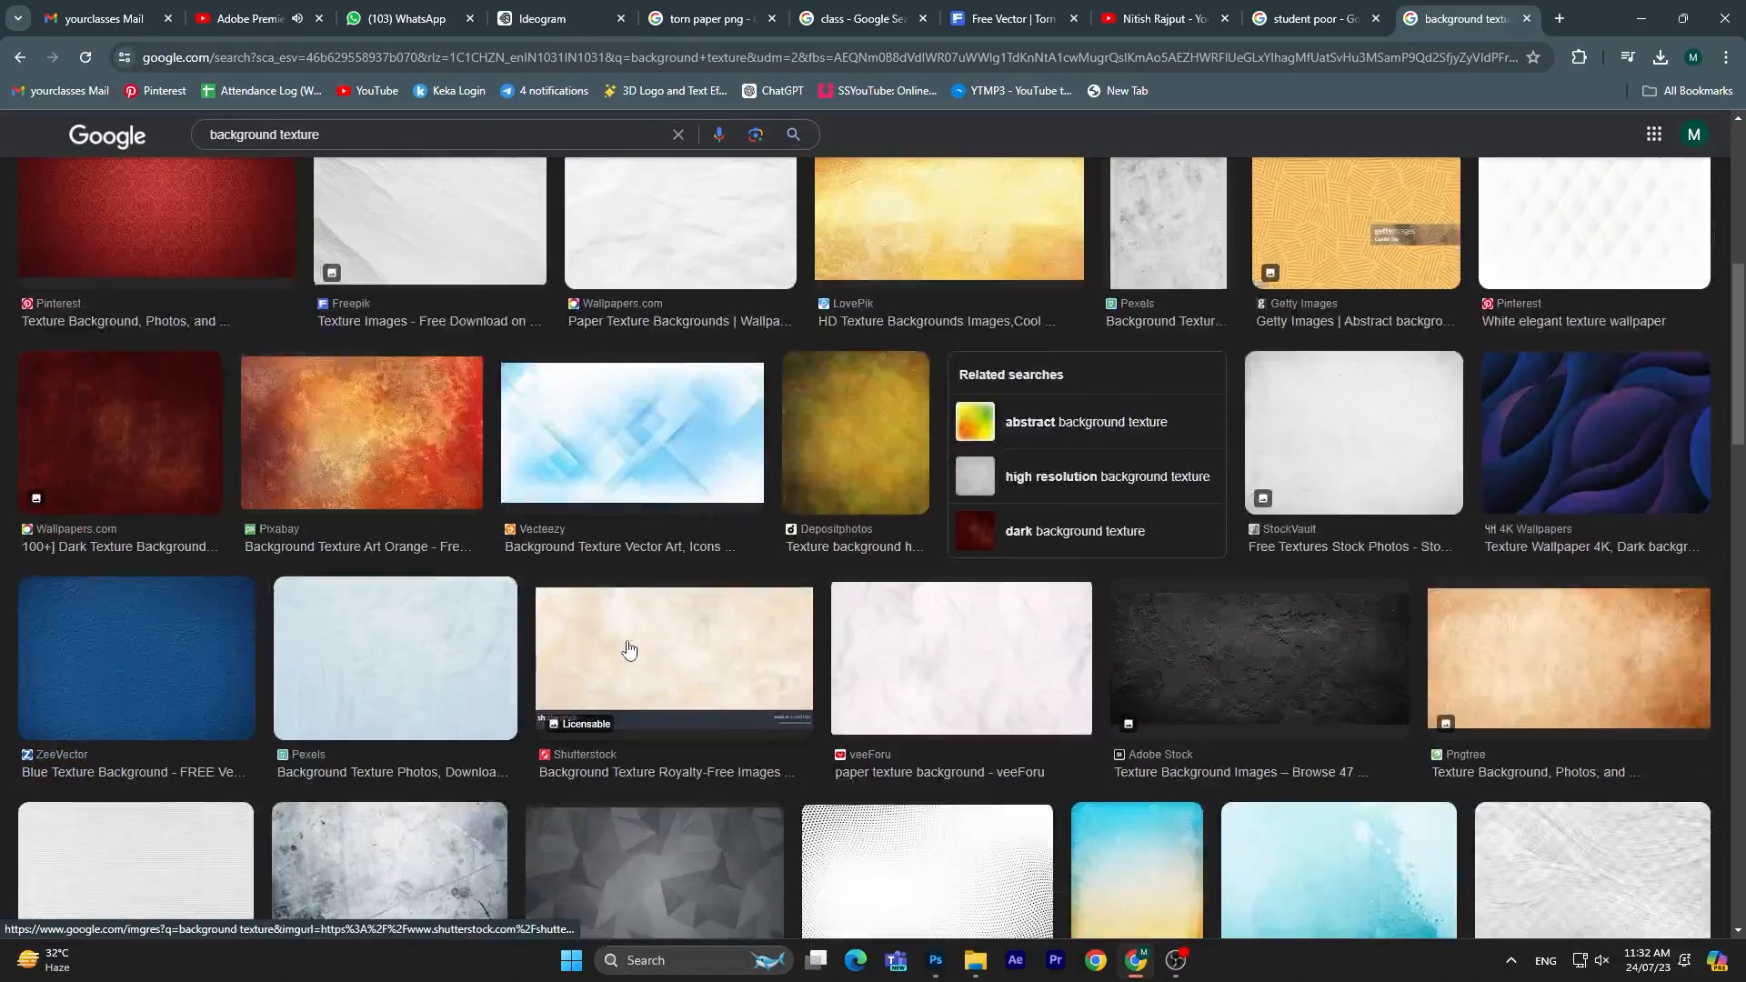
scroll(627, 648, "down", 1)
left_click(1598, 579)
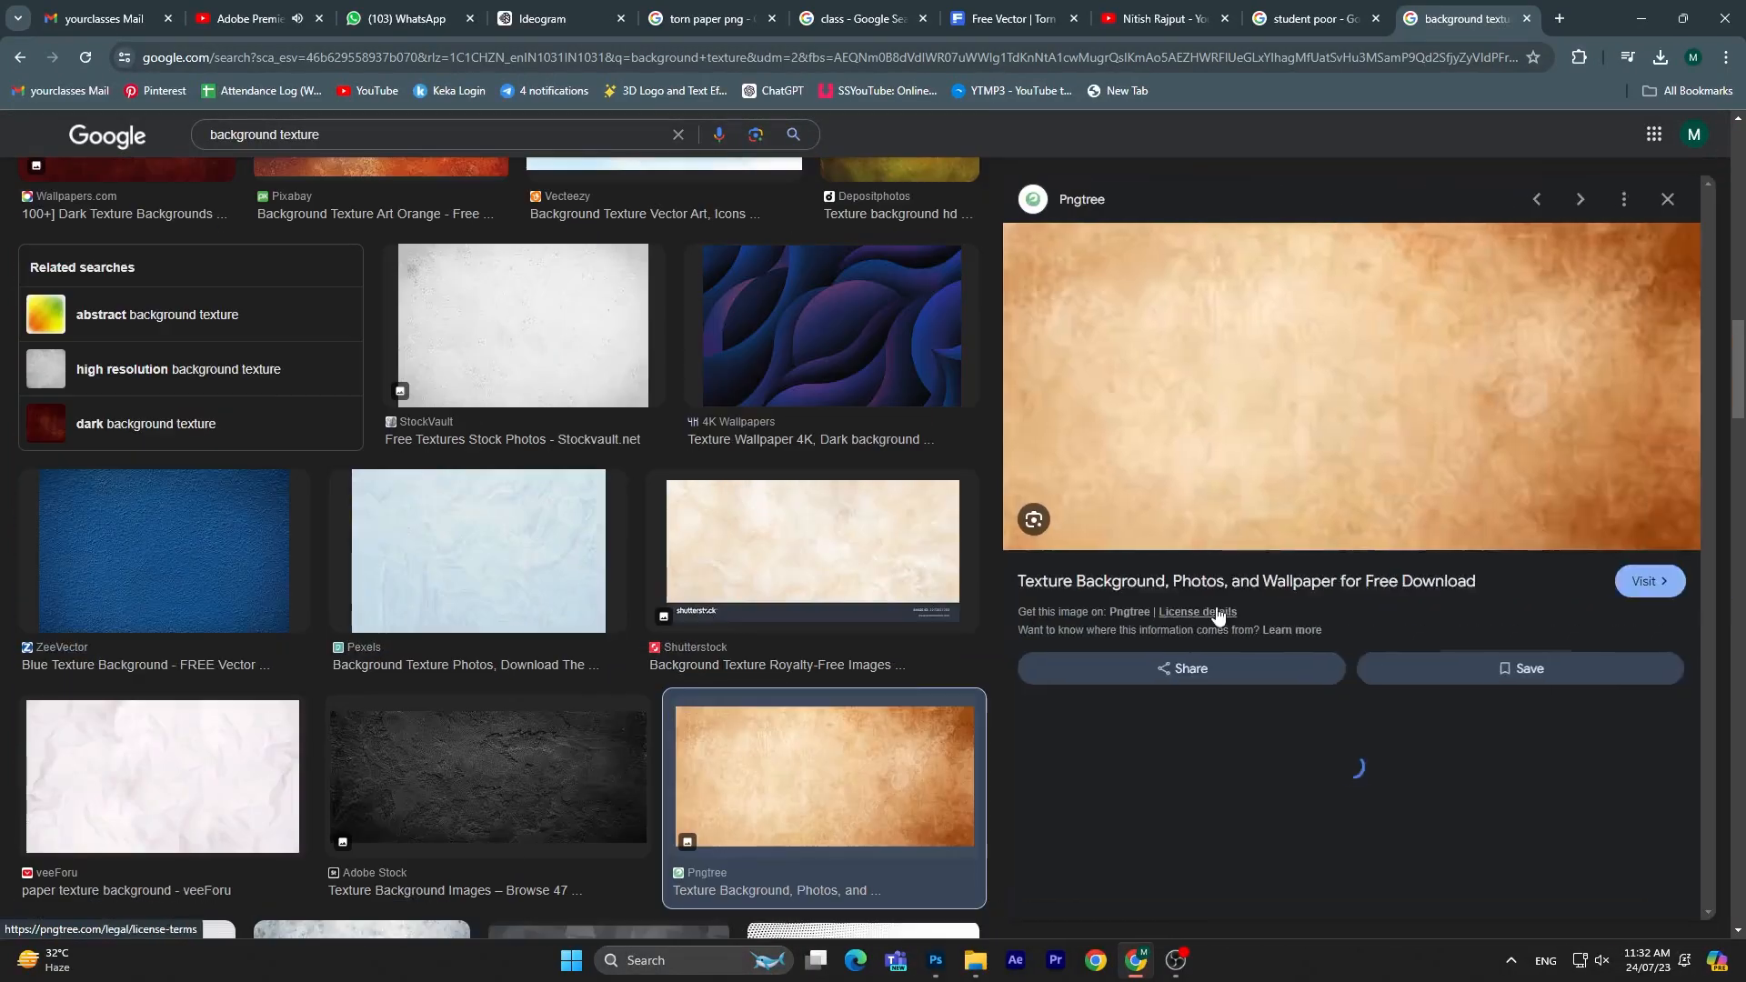
scroll(654, 466, "up", 7)
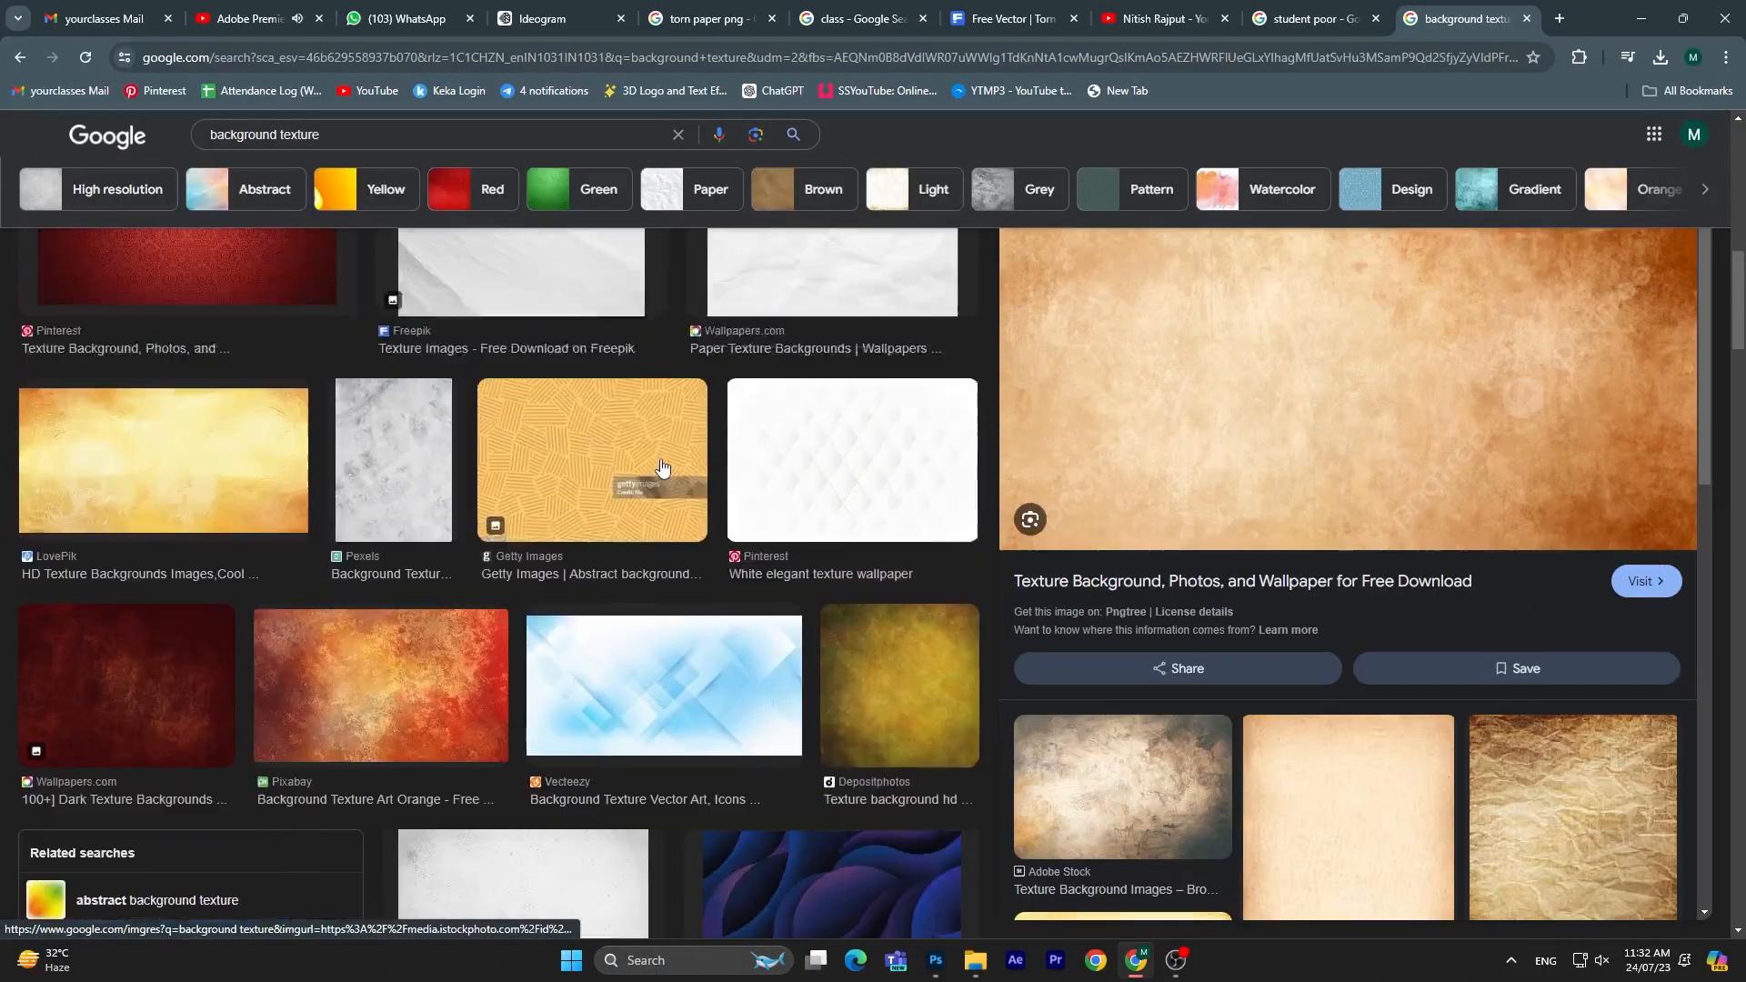
left_click(604, 464)
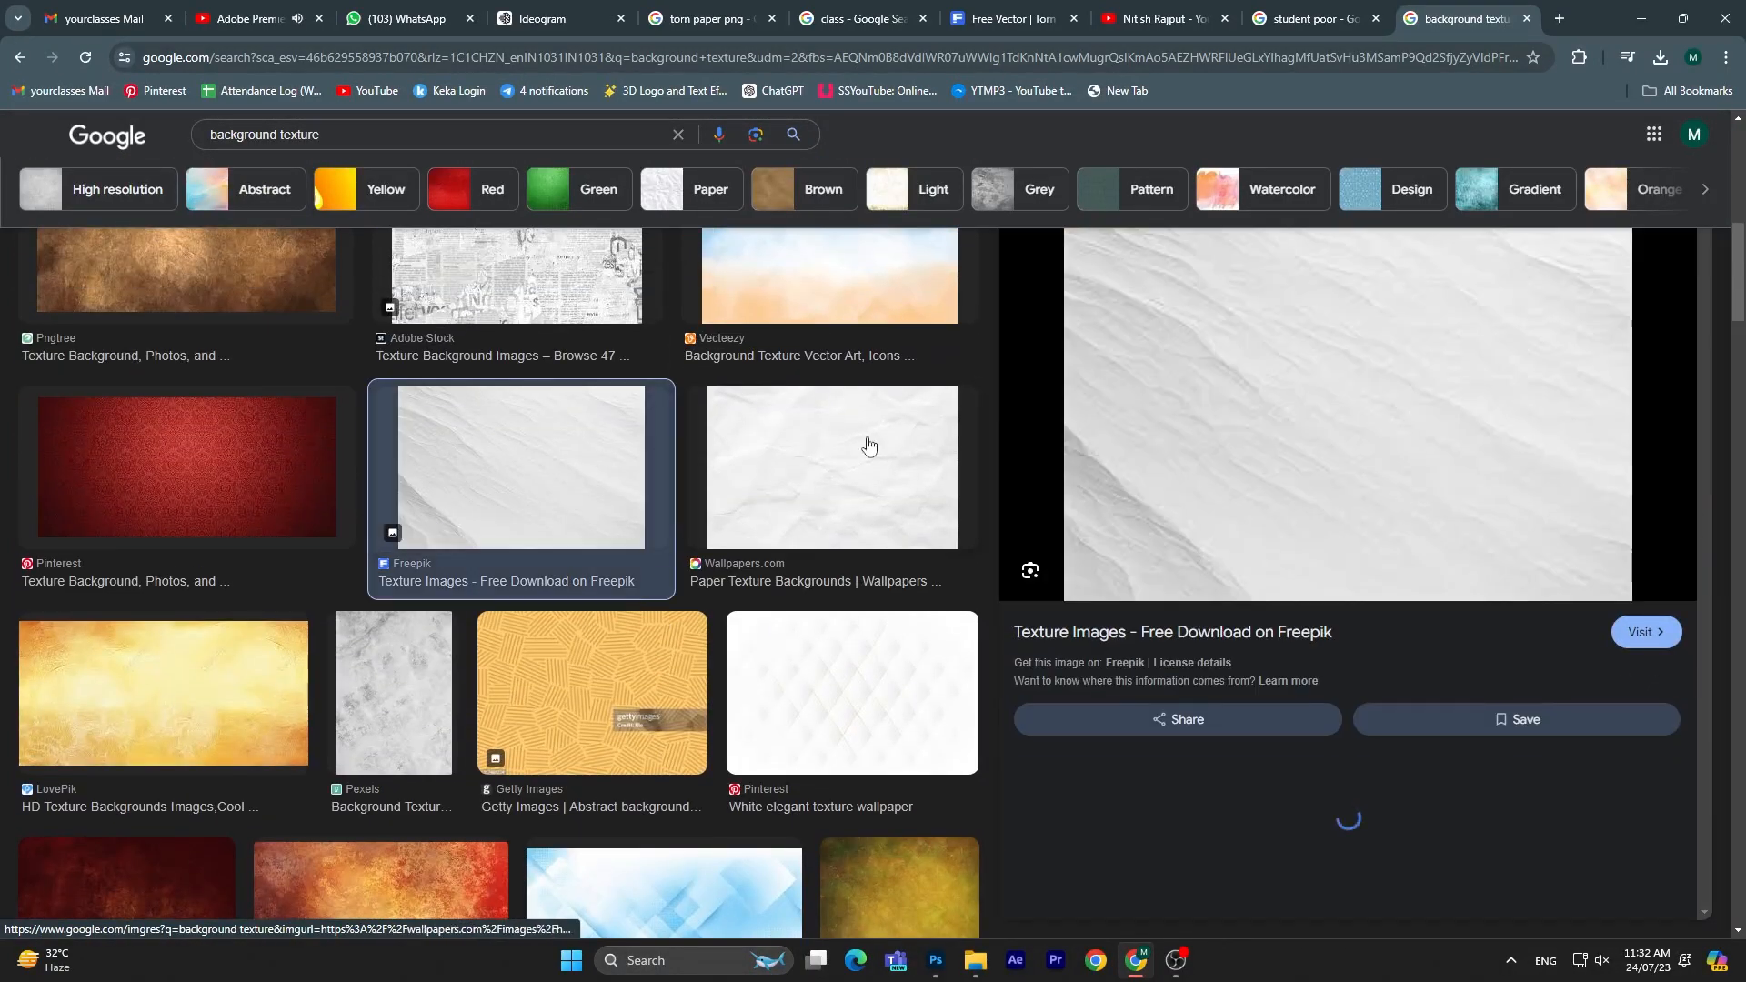
right_click(1298, 380)
left_click(1376, 675)
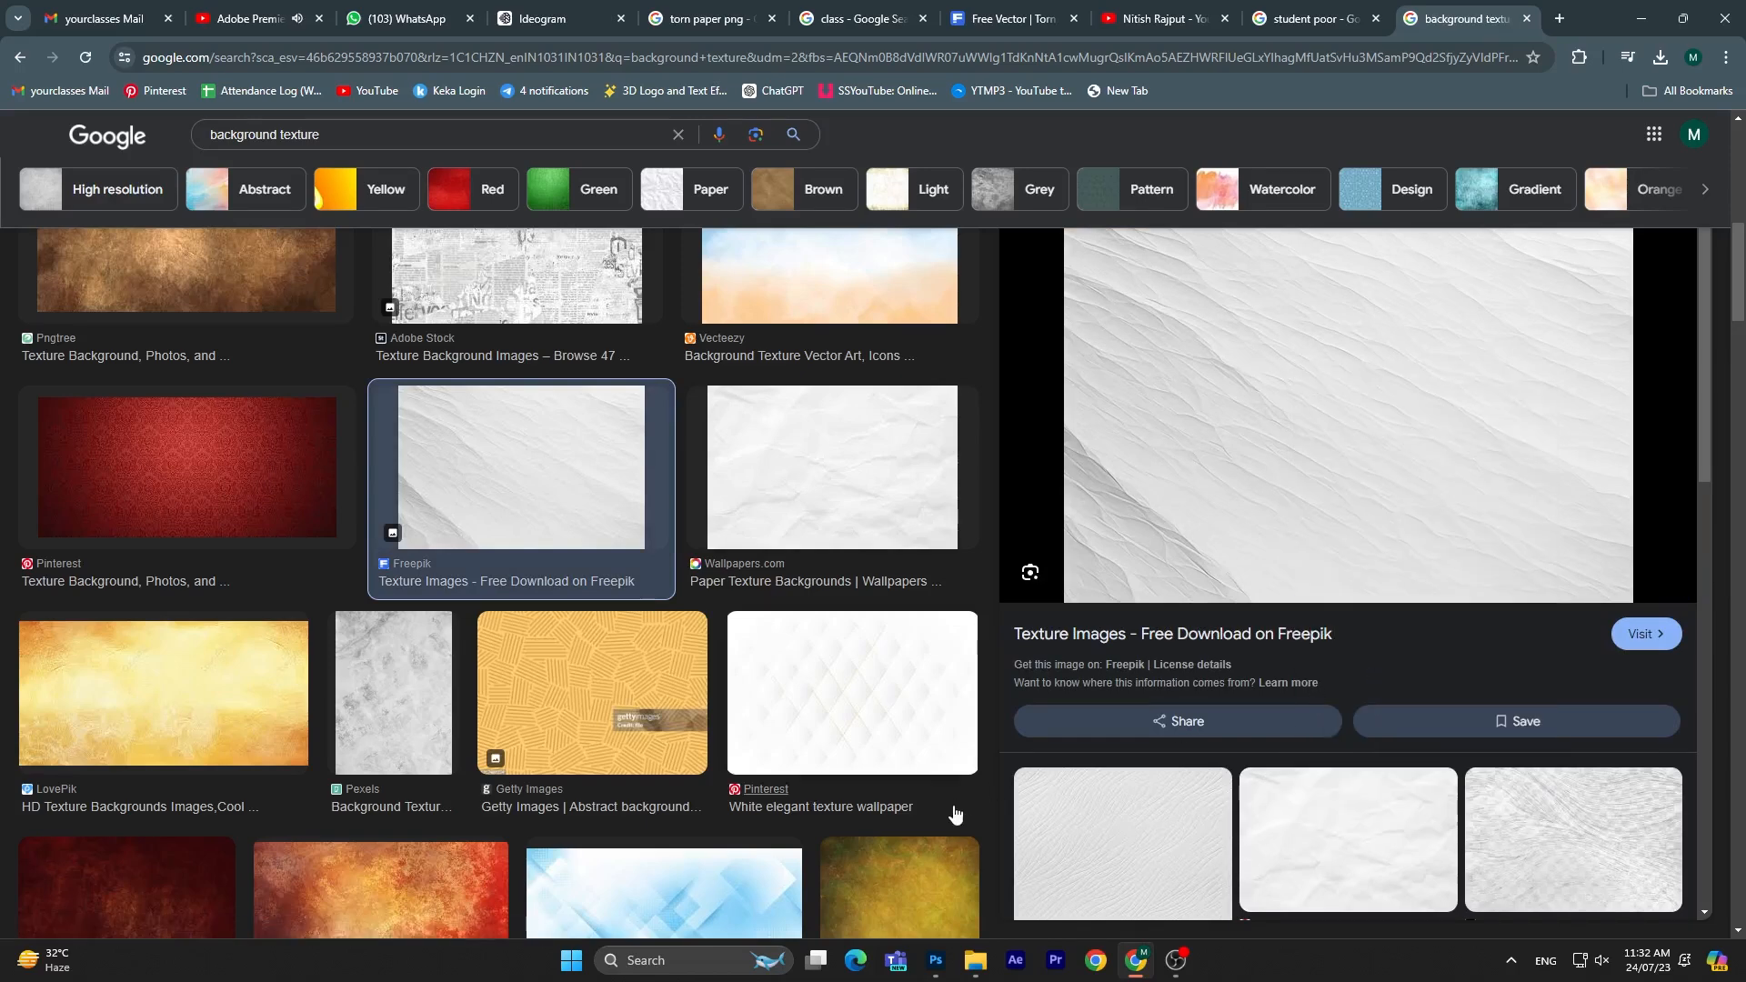
mouse_move(1138, 975)
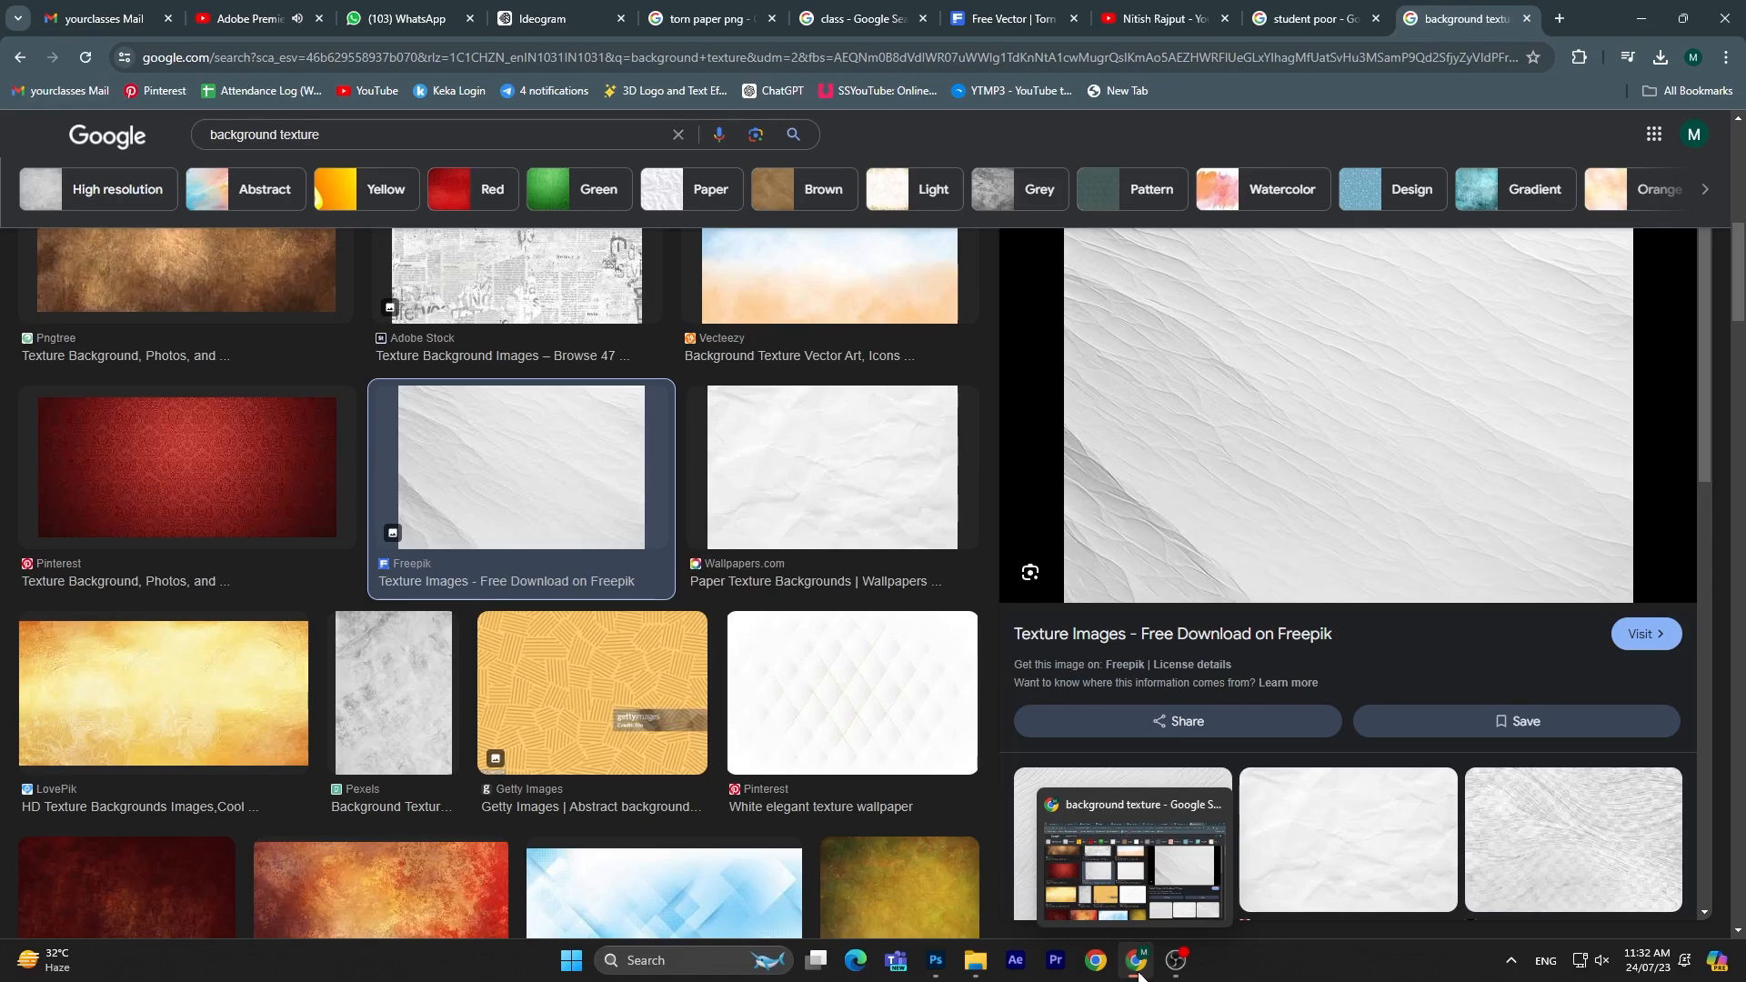
left_click(935, 960)
key("ctrl+v")
Enlarge the paper texture to about 1947 x 1180 px to cover the whole canvas and set its blend mode to Color Burn.
key("ctrl+t")
left_click_drag(928, 412, 1273, 263)
left_click_drag(1240, 530, 1291, 527)
key("Return")
left_click(1589, 654)
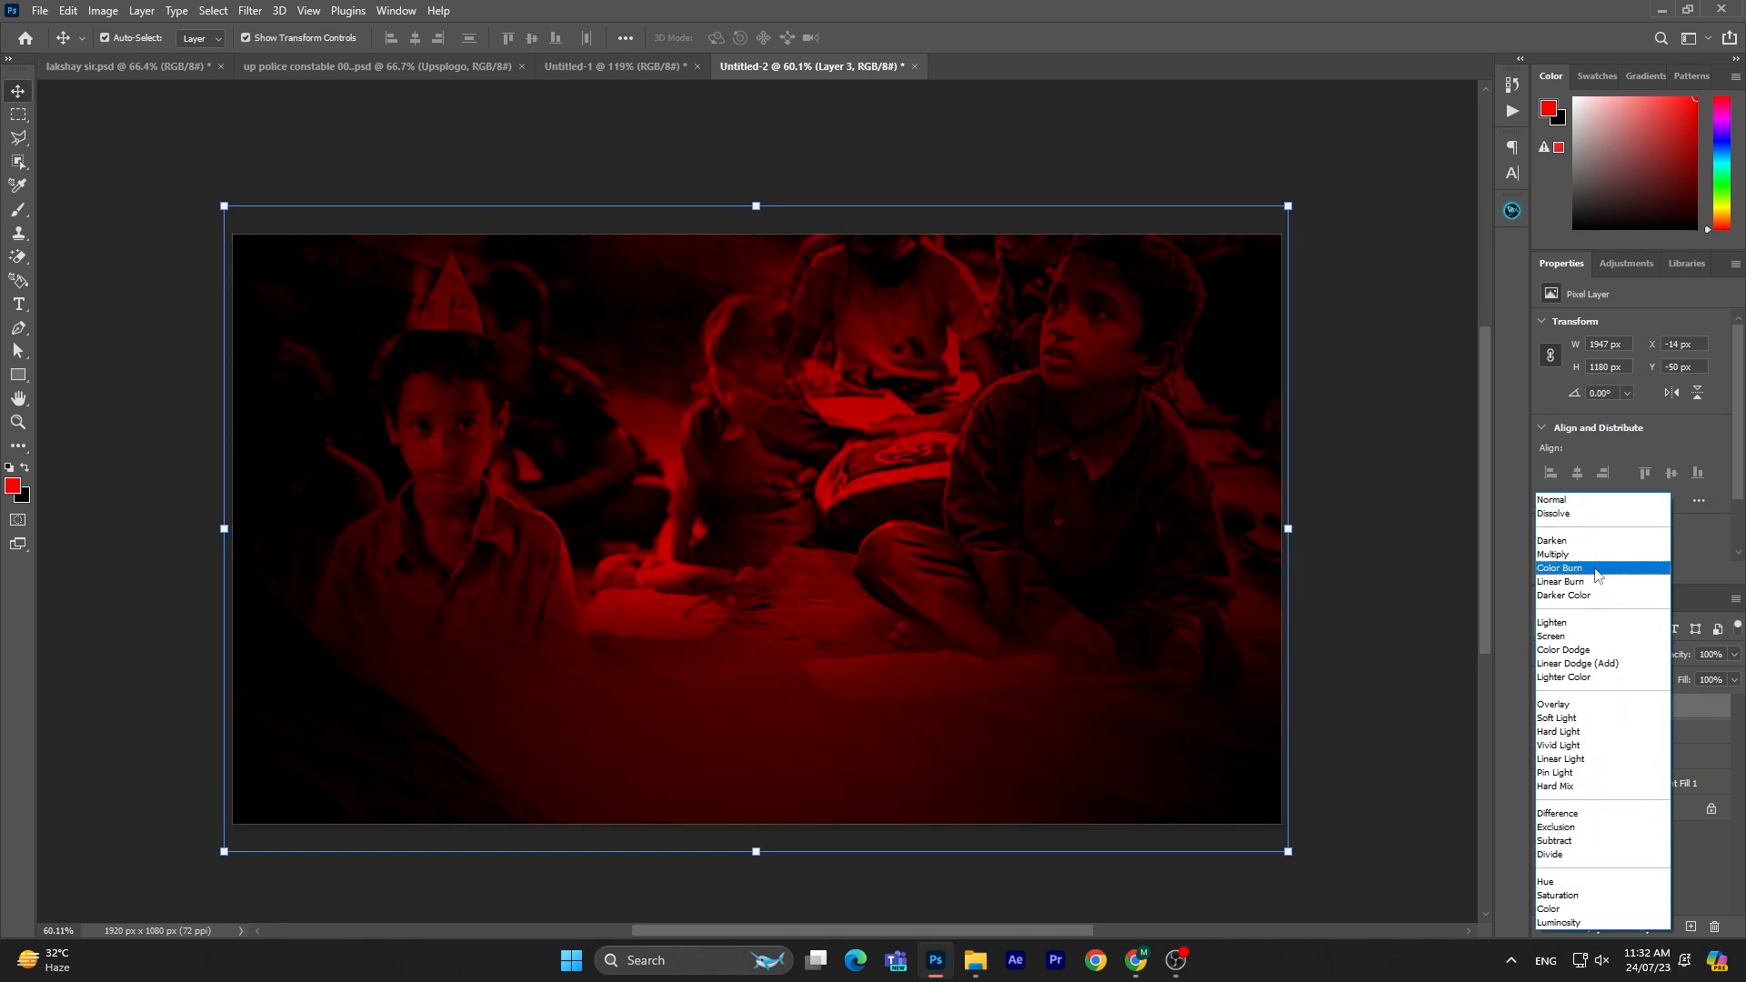
left_click(1595, 570)
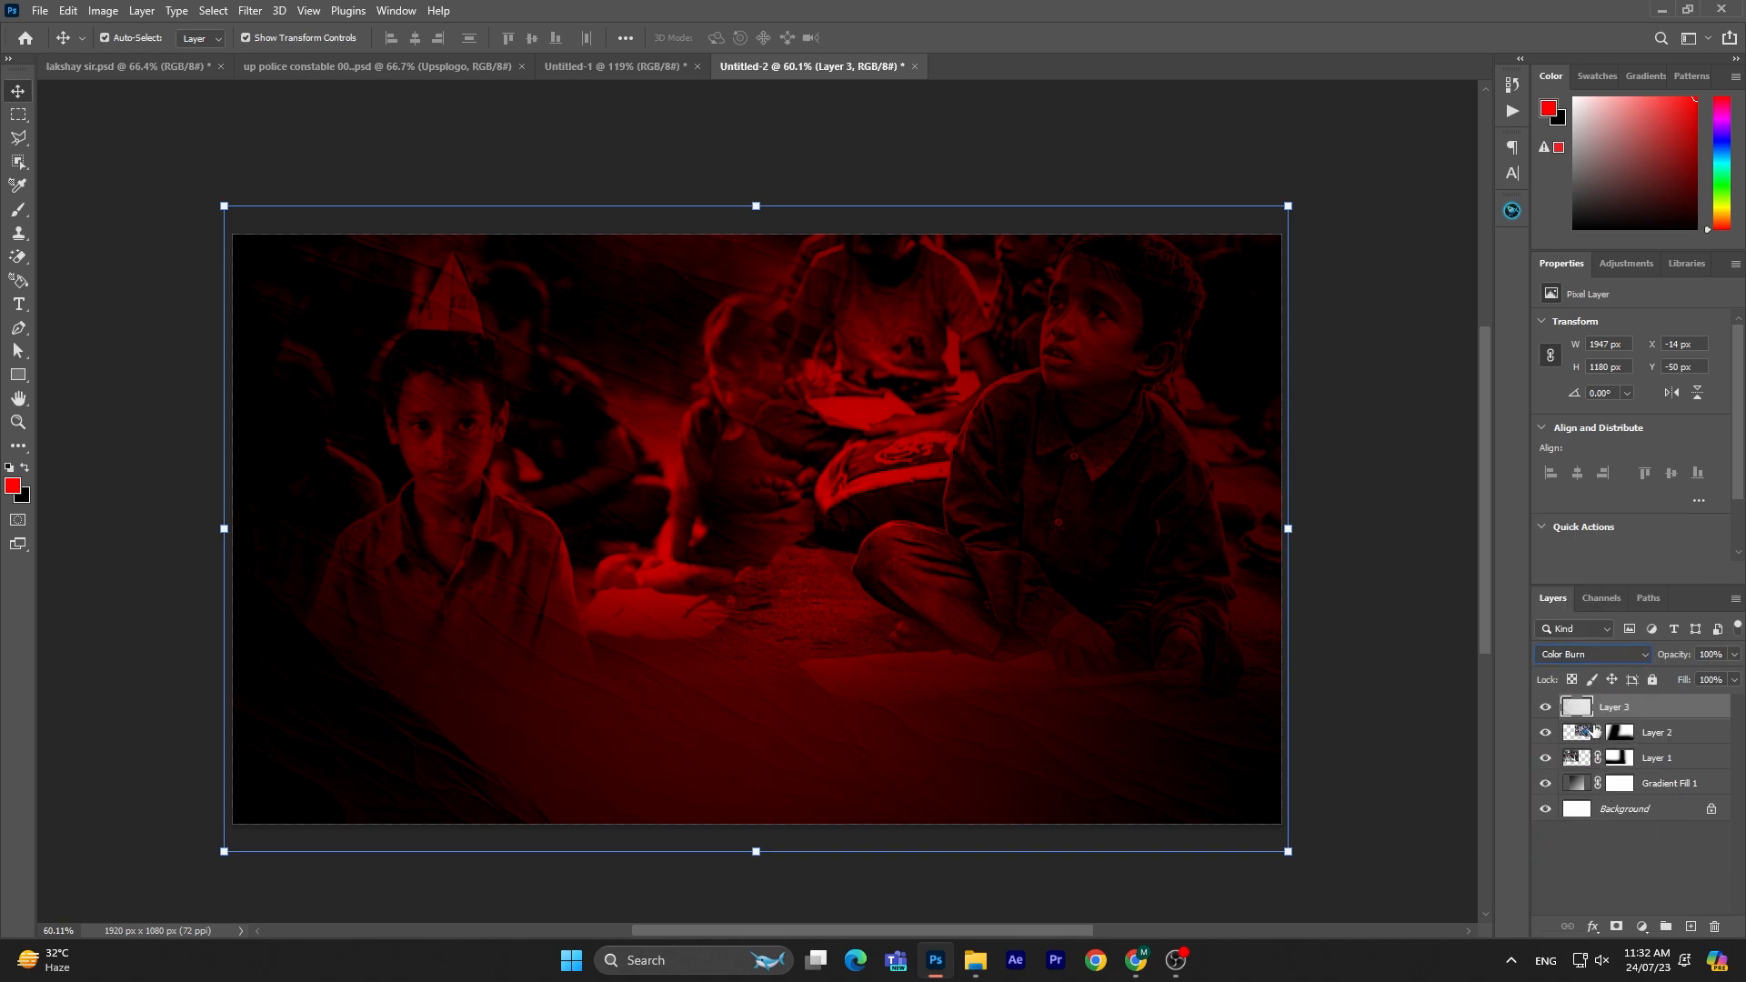
Add a layer mask to the texture, fade it over both main boys with a soft black 903 px brush, and deselect it.
left_click(1616, 926)
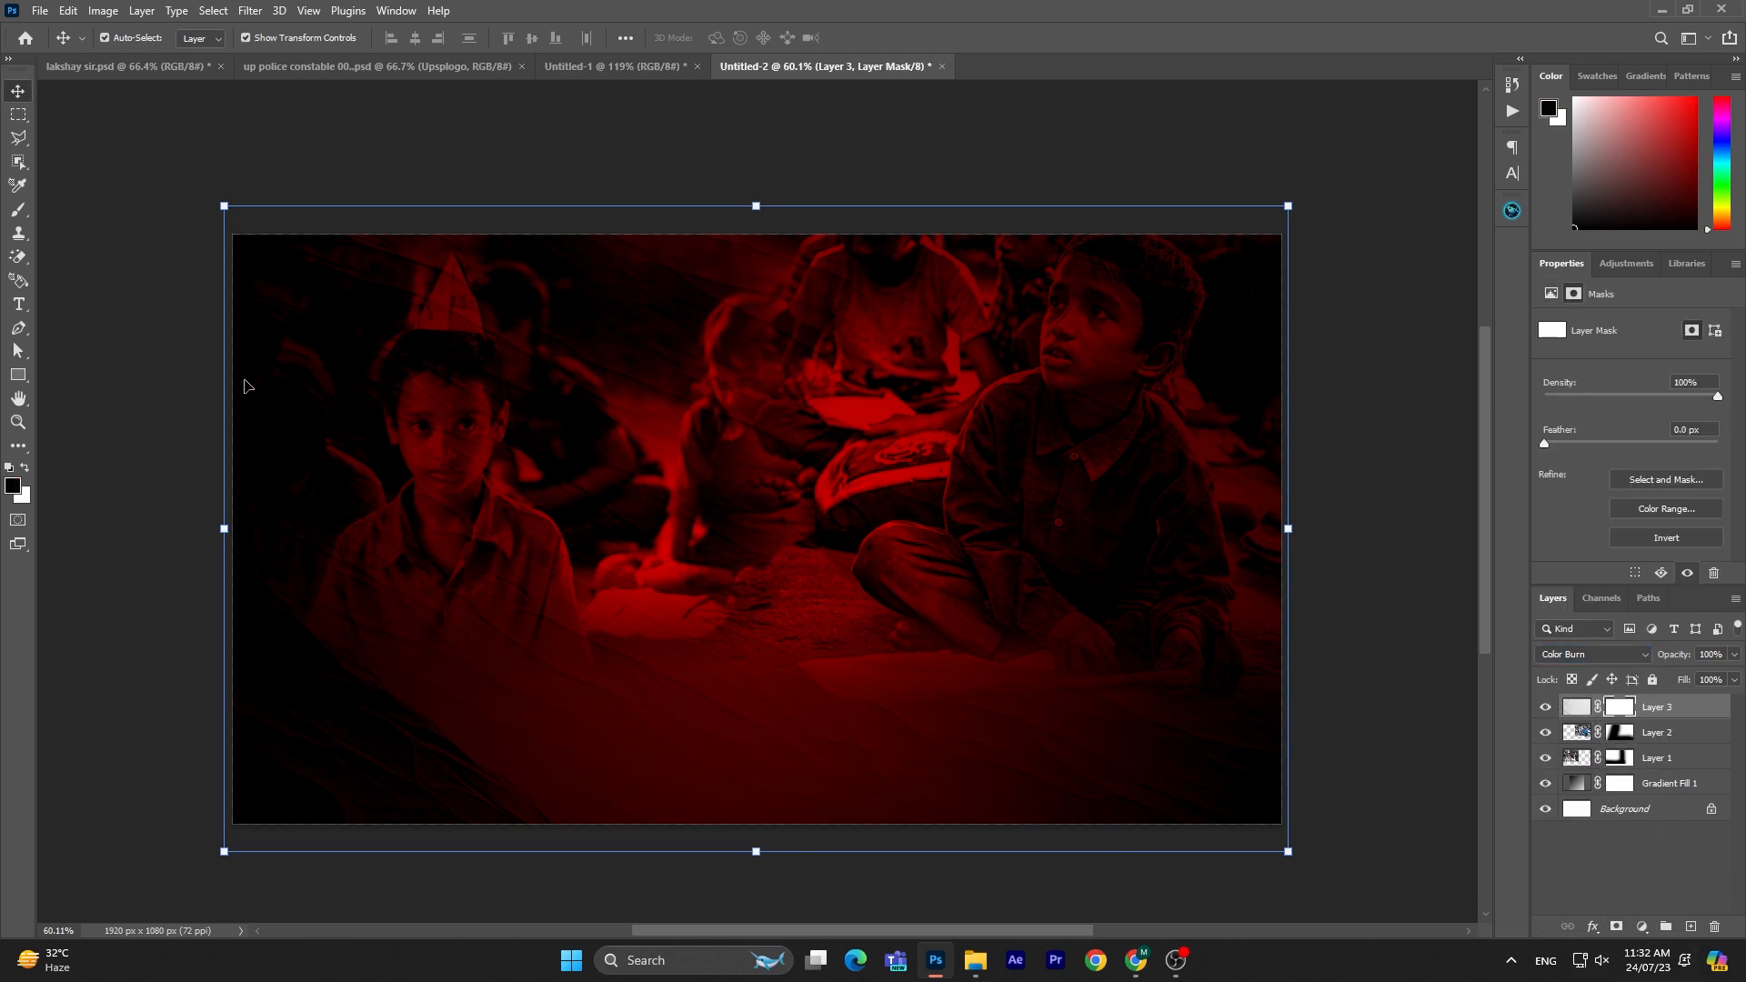
left_click(19, 214)
left_click_drag(456, 473, 459, 604)
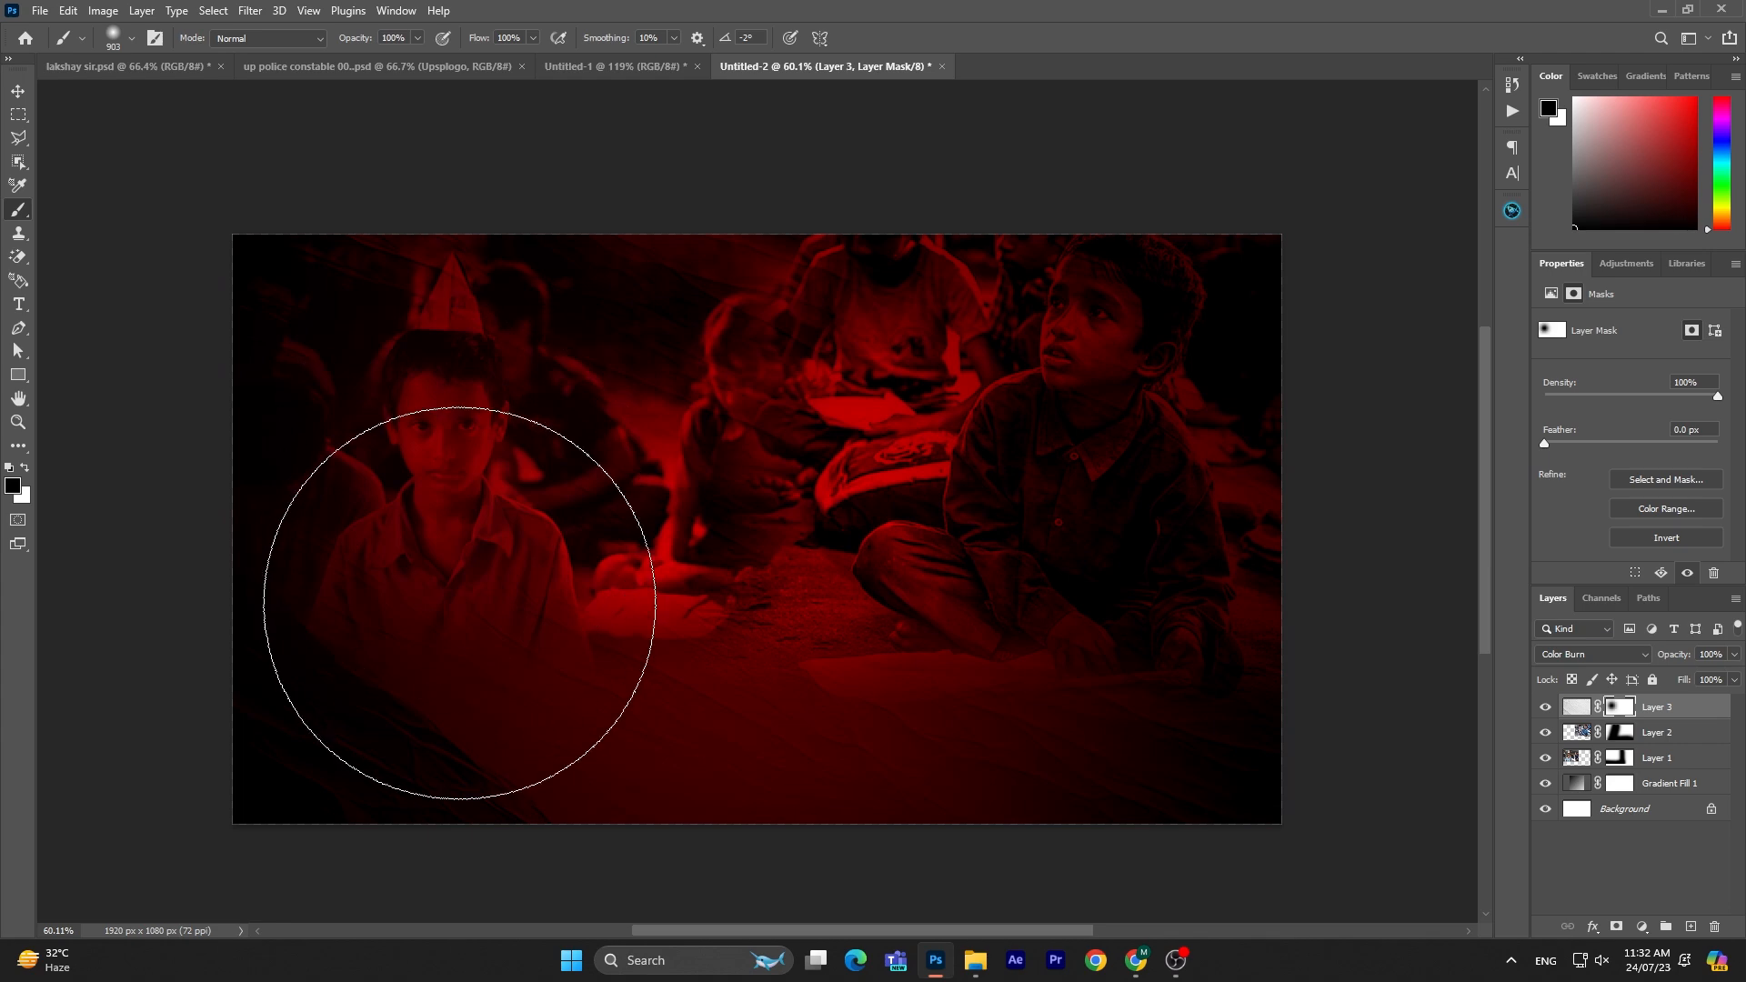
left_click(1019, 364)
left_click(17, 93)
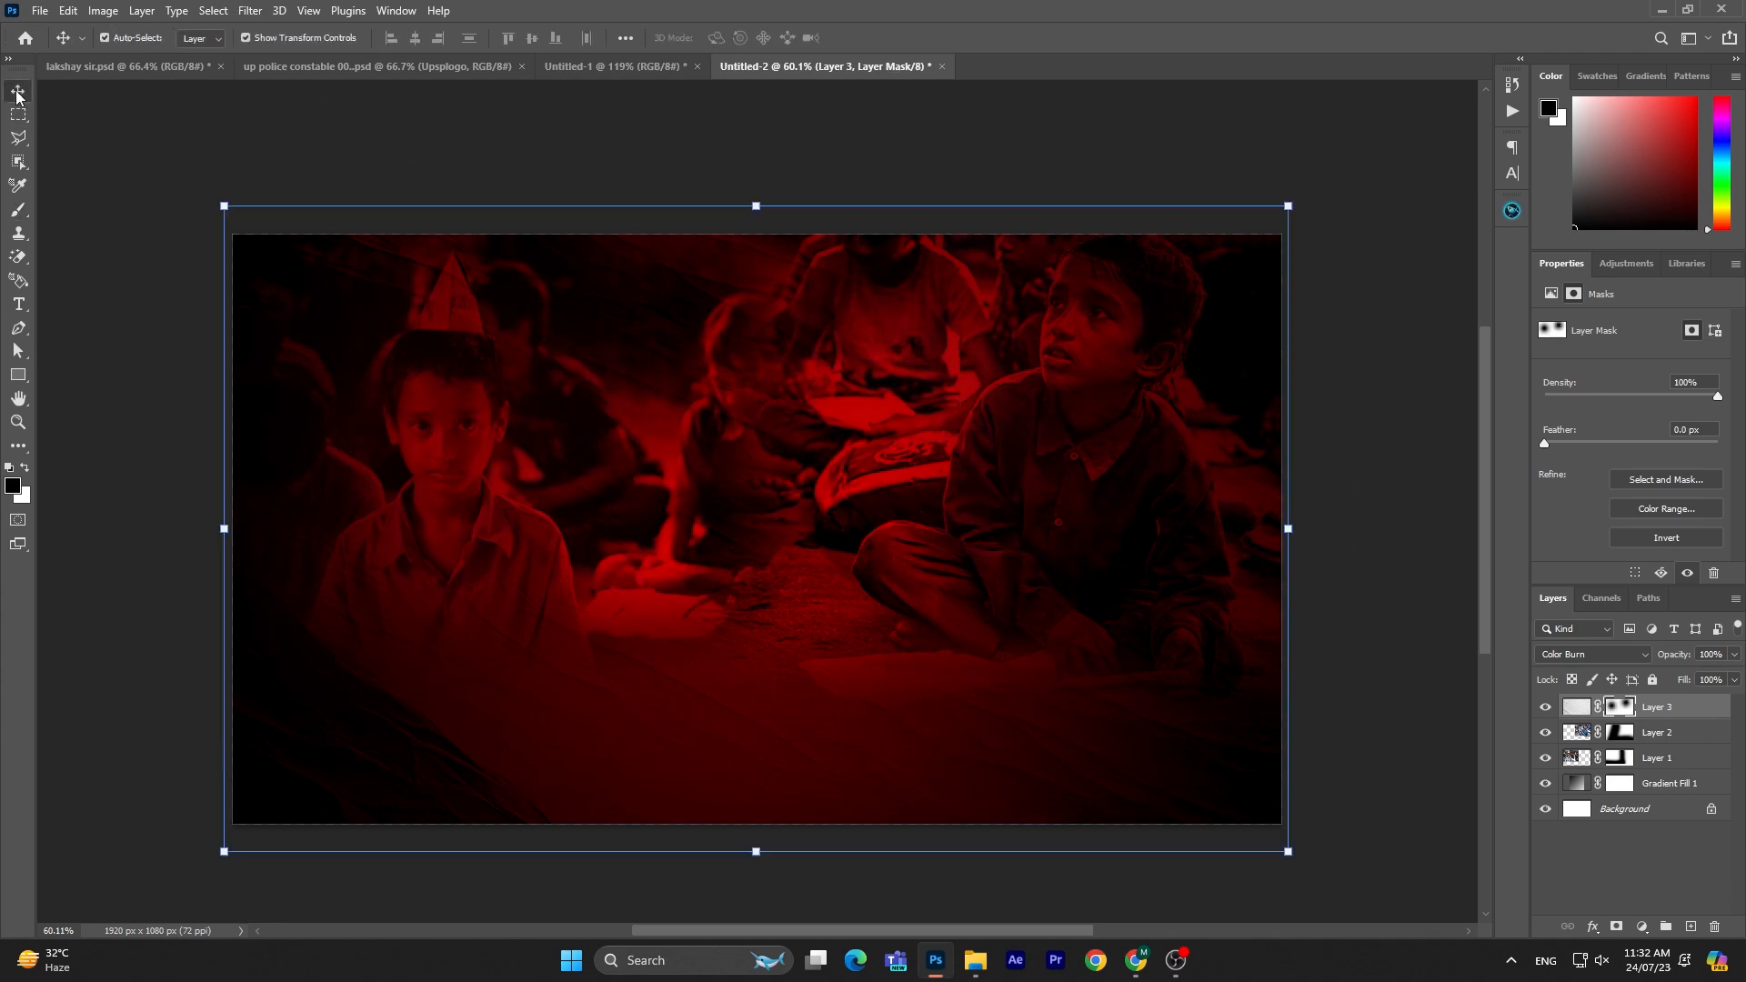
left_click(626, 156)
scroll(637, 291, "down", 2)
scroll(614, 274, "up", 1)
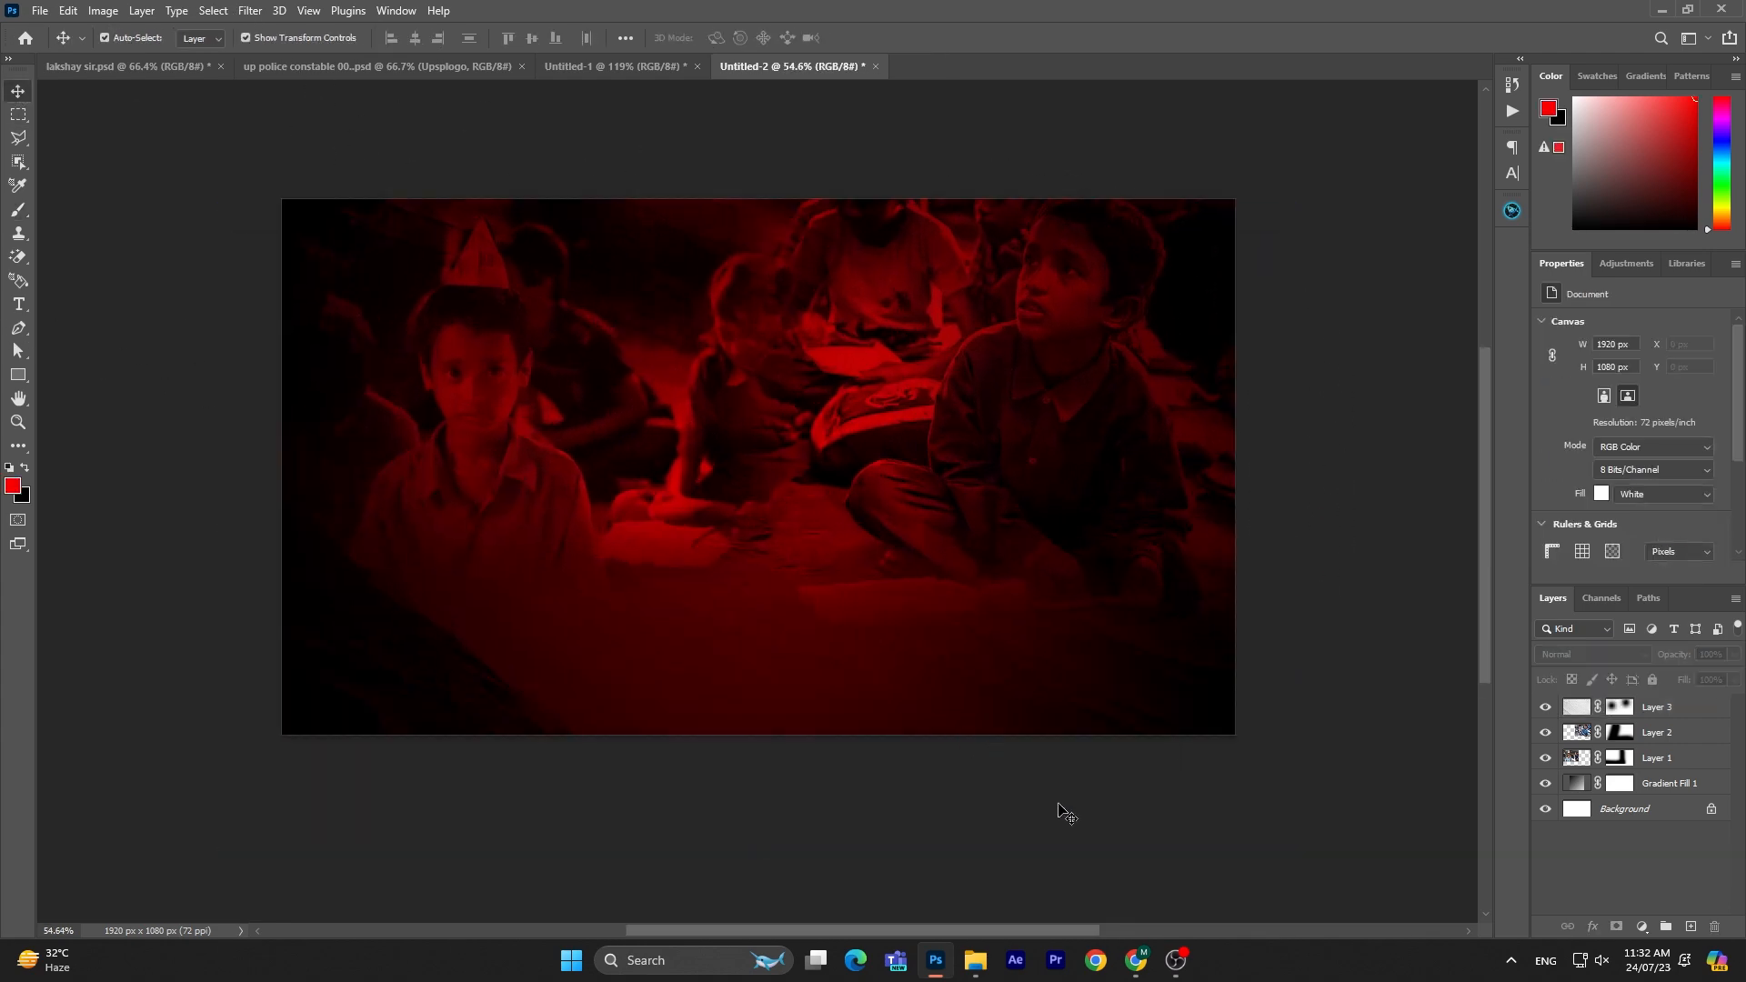
scroll(717, 221, "up", 1)
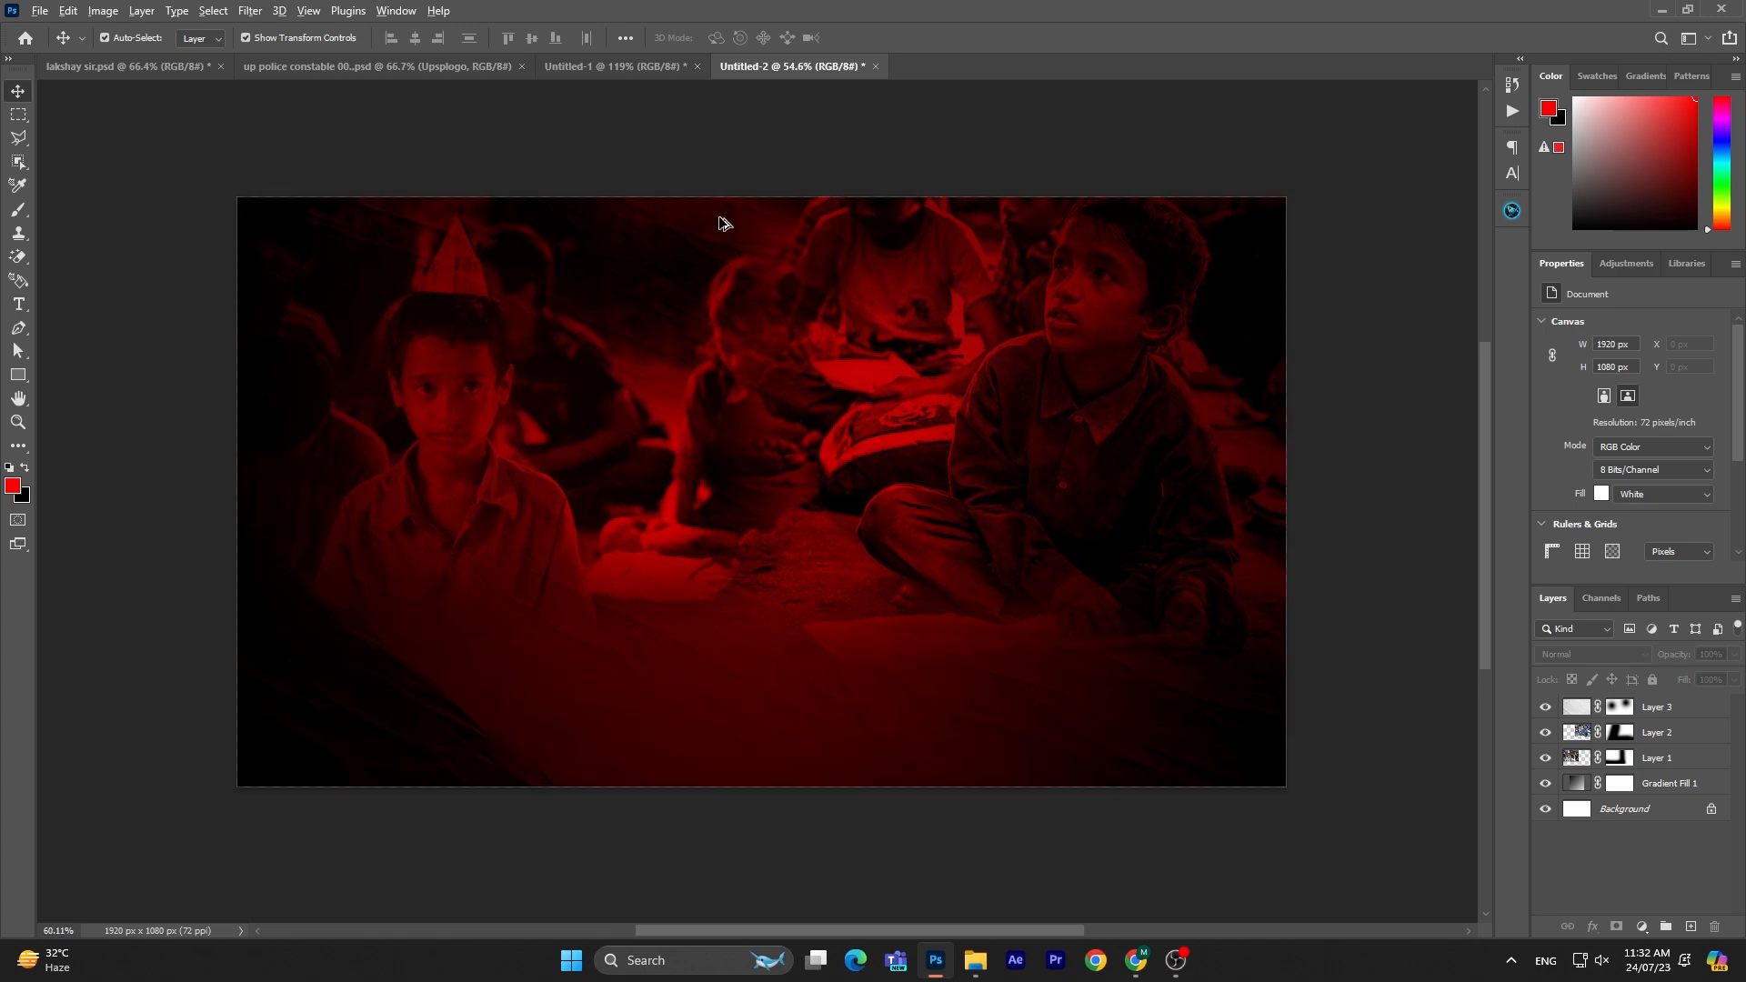
Save the document in the Thumbnails folder as the PSD file "Thumbnail poor education" with Maximize Compatibility on.
key("ctrl+s")
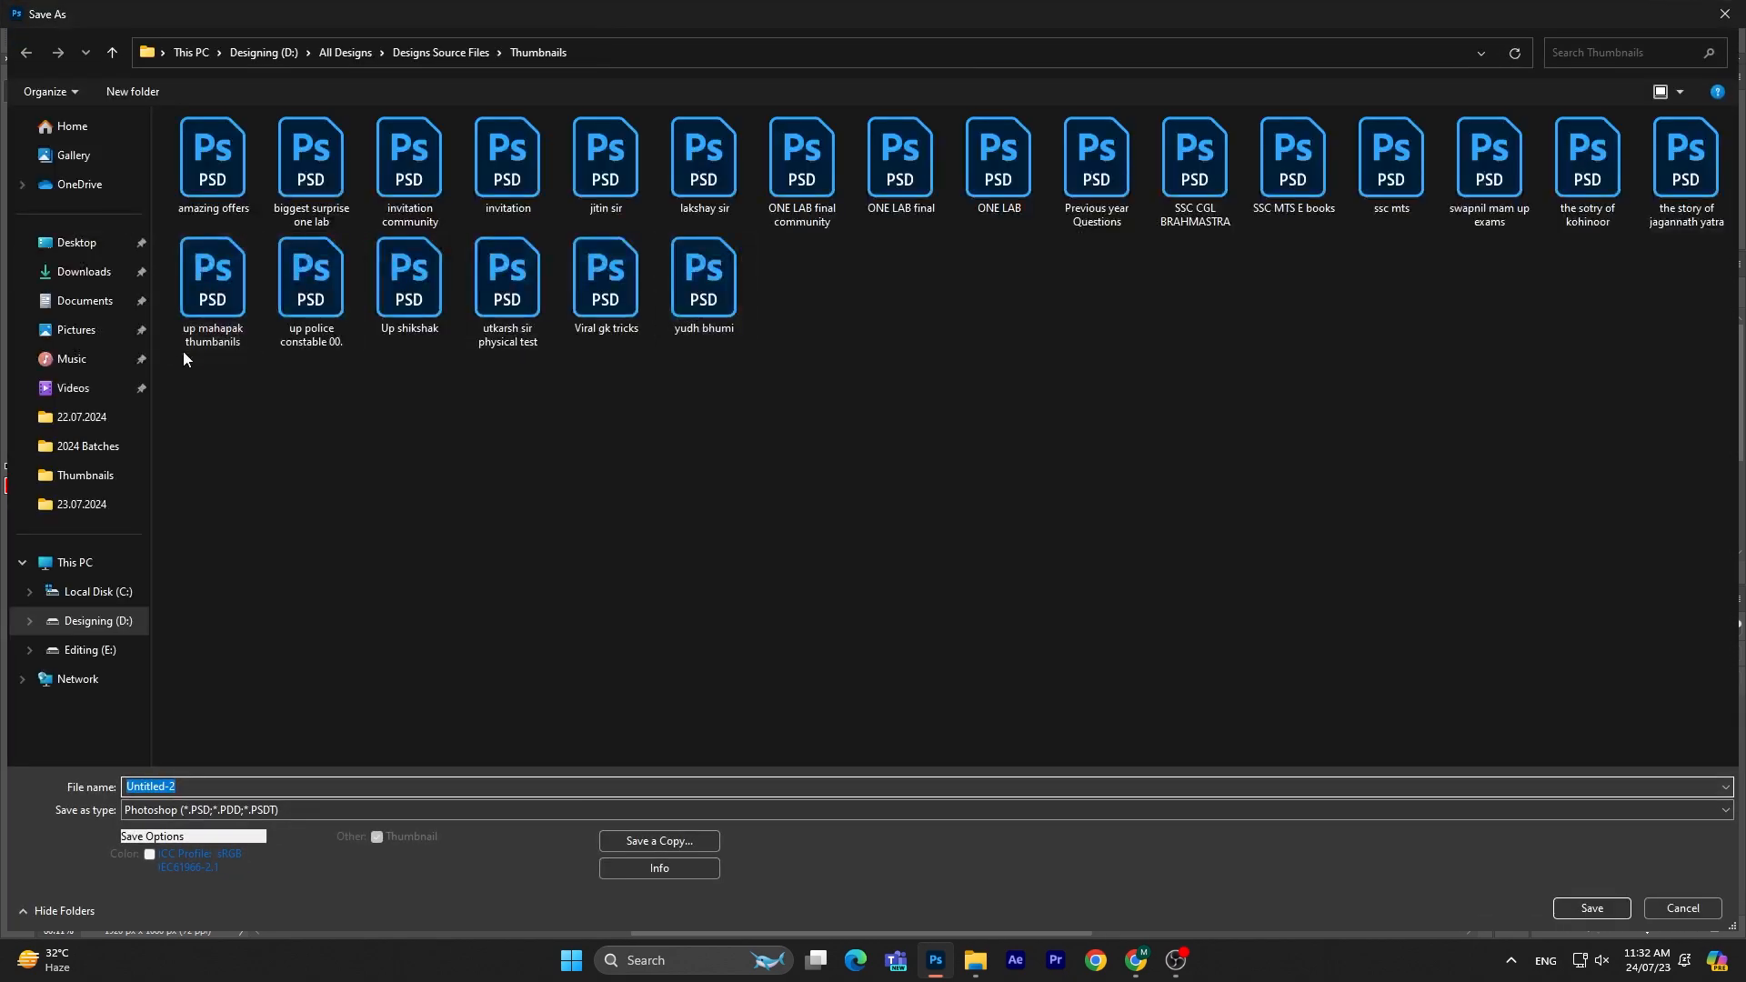
type("Thumbnail poor education")
key("Return")
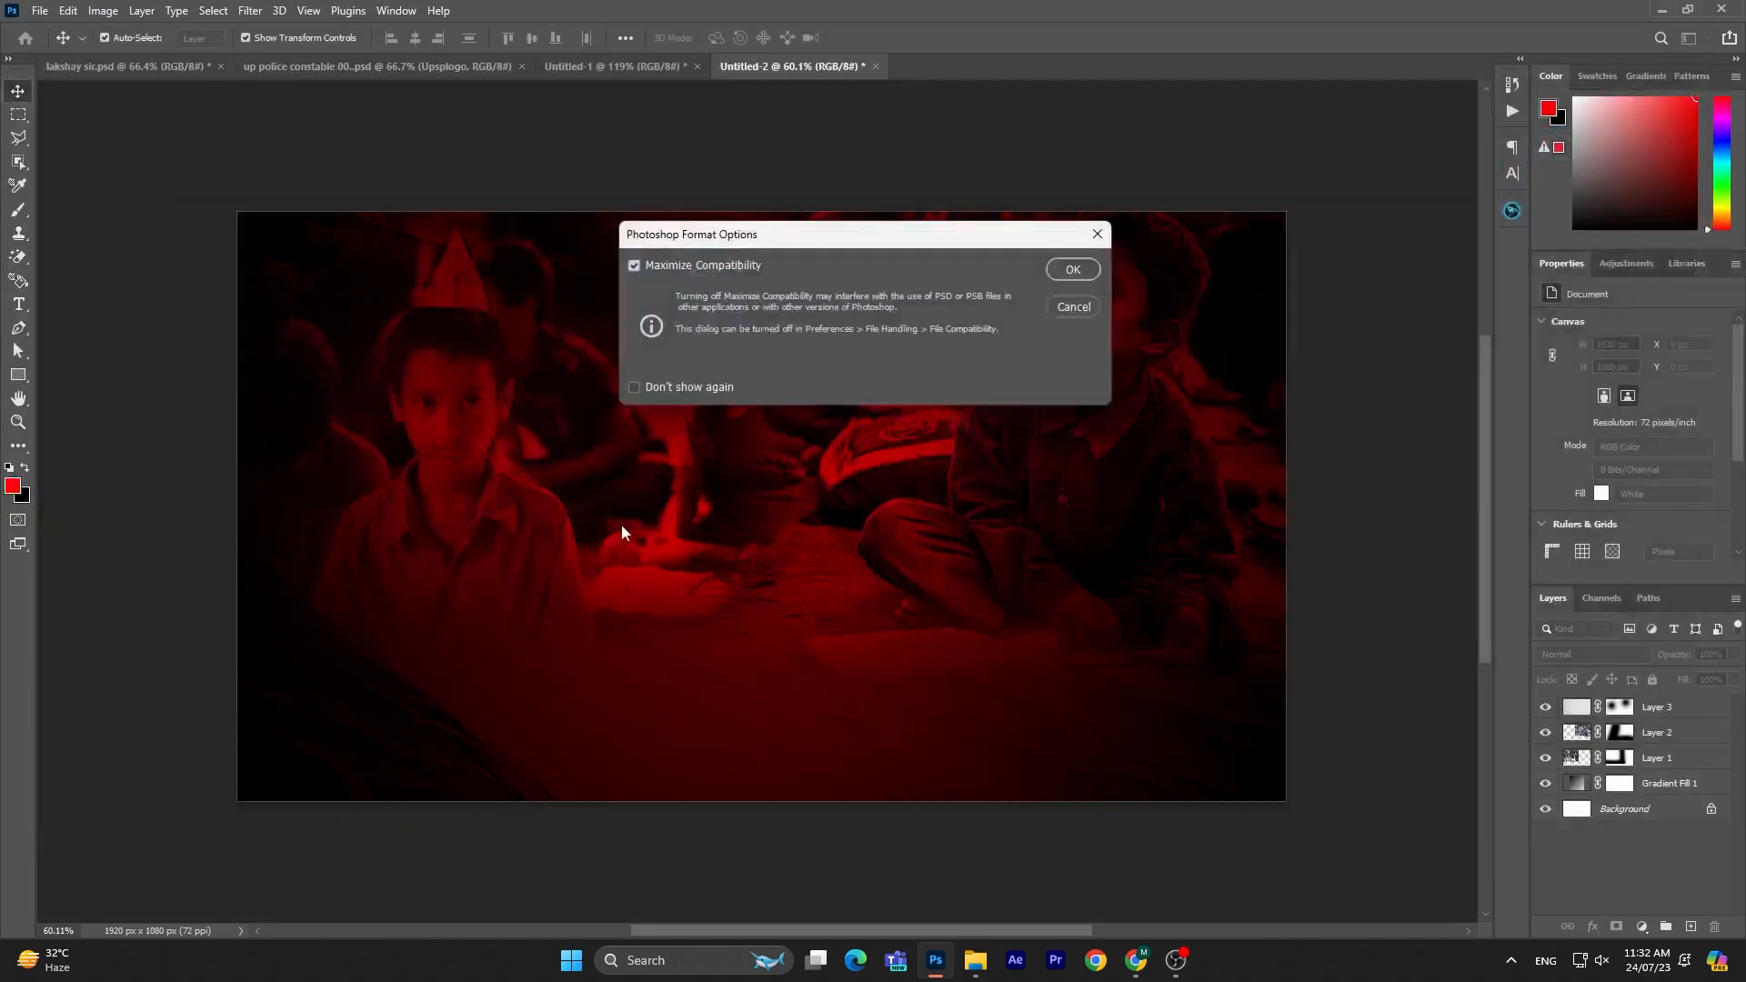
left_click(1071, 273)
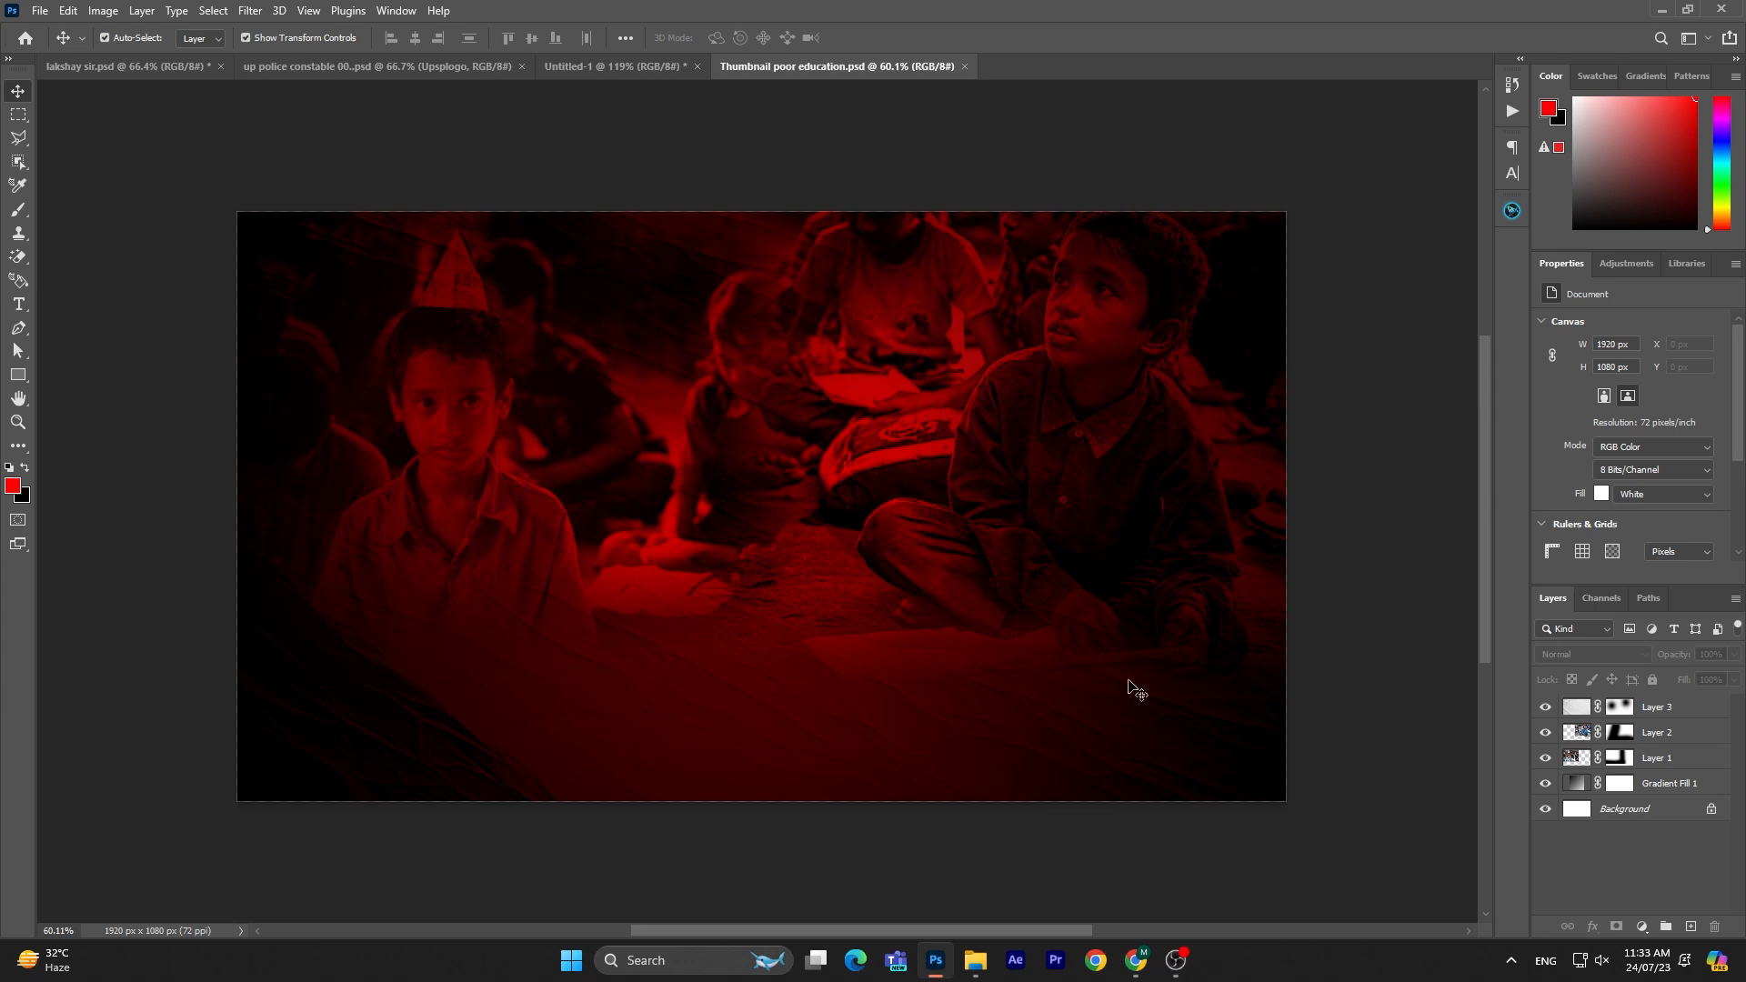
Copy the generated image of the student studying at a desk from Ideogram and paste it into the Photoshop document.
left_click(1136, 960)
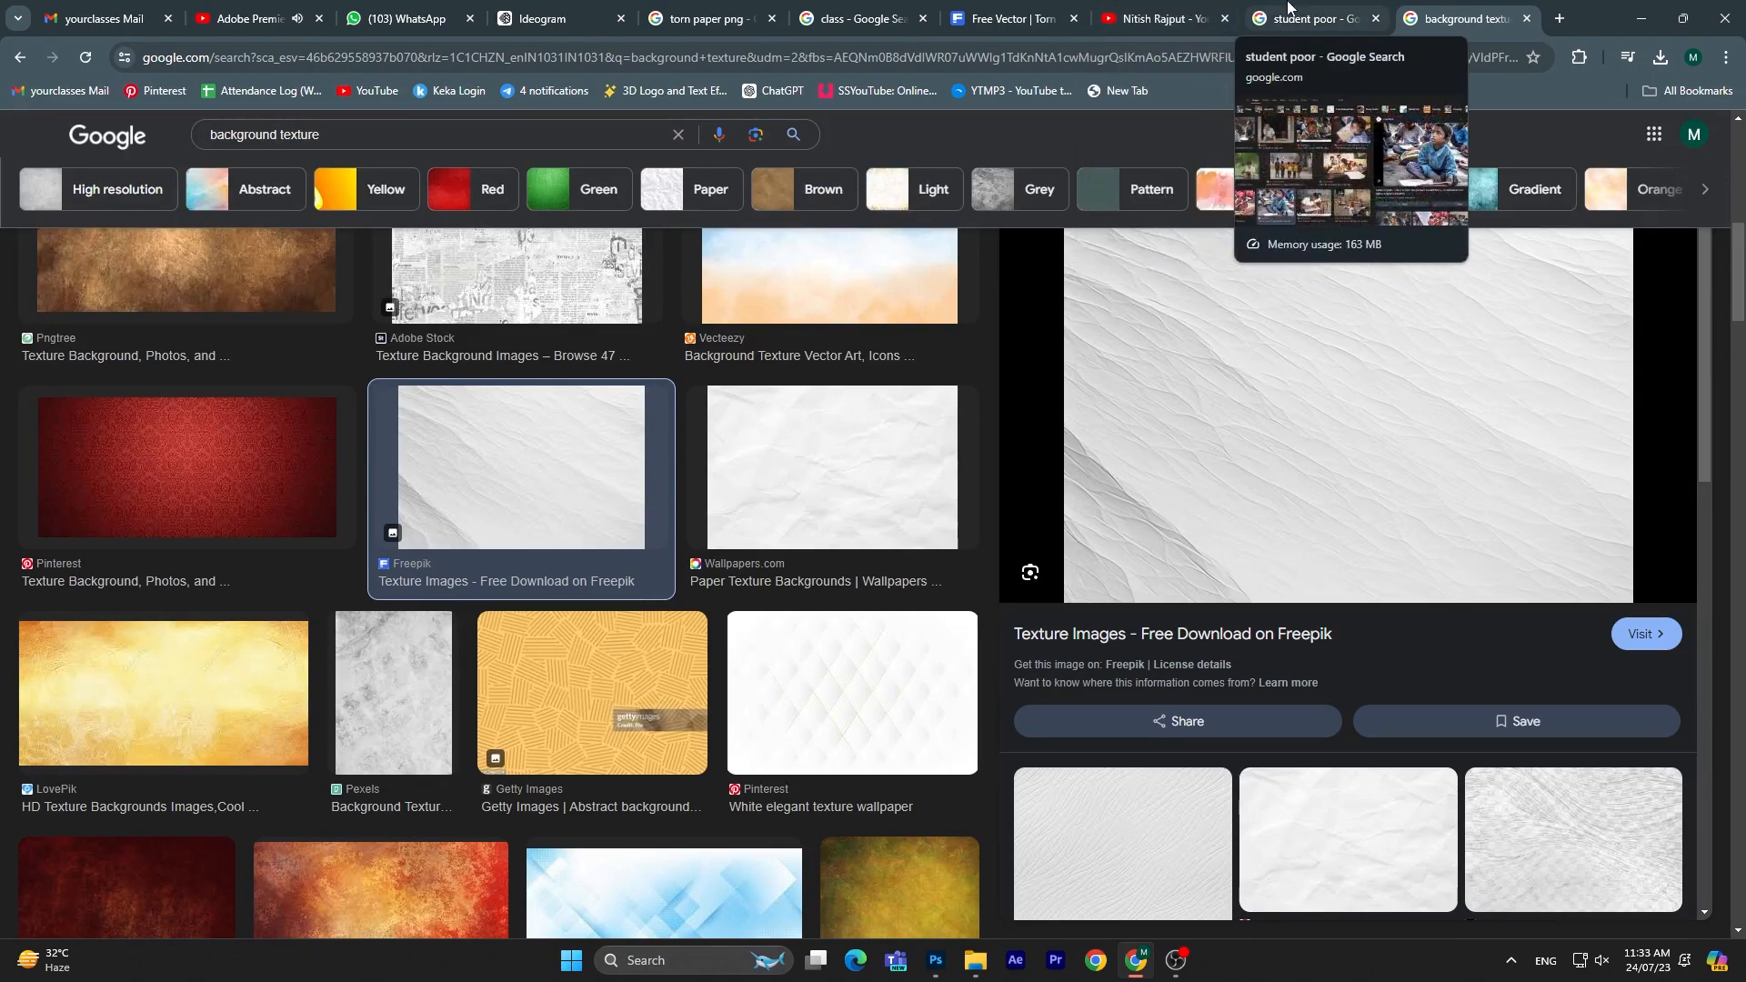
left_click(515, 11)
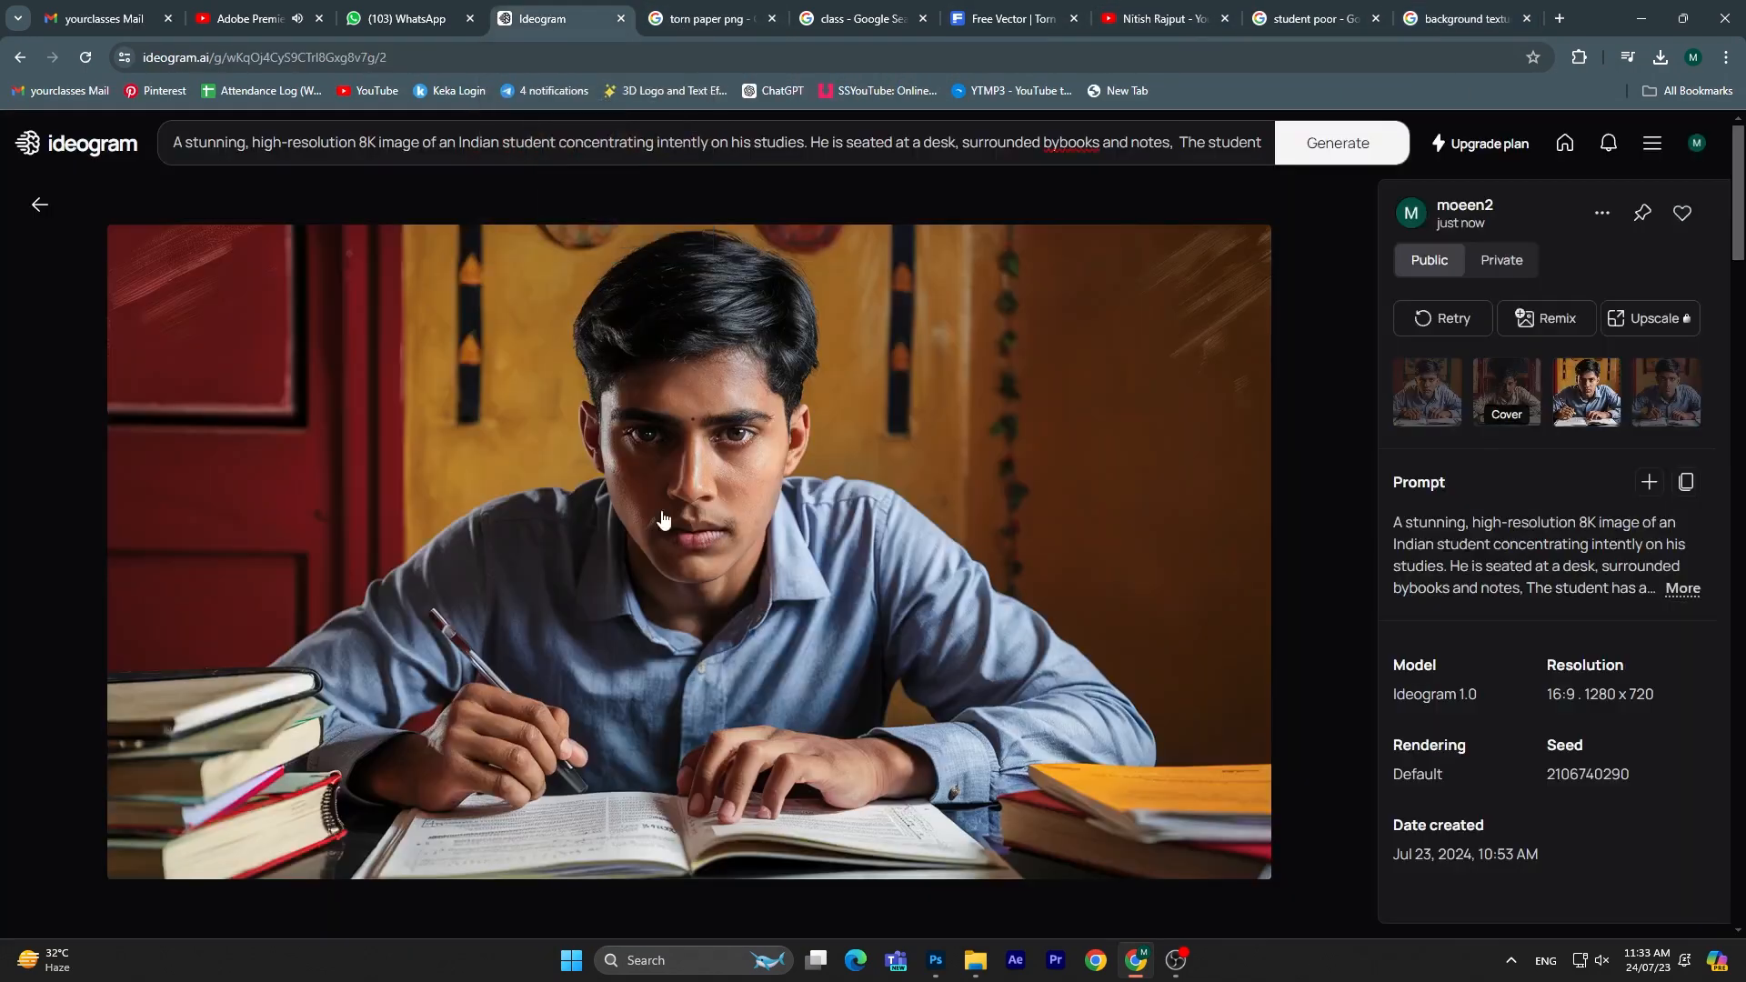
right_click(605, 466)
left_click(673, 534)
key("alt+Tab")
key("ctrl+v")
Enlarge the pasted student image to about 1614 x 908 px and position it over the central lower part of the canvas.
left_click_drag(880, 502, 896, 556)
left_click_drag(1135, 383, 1222, 333)
left_click_drag(925, 559, 926, 534)
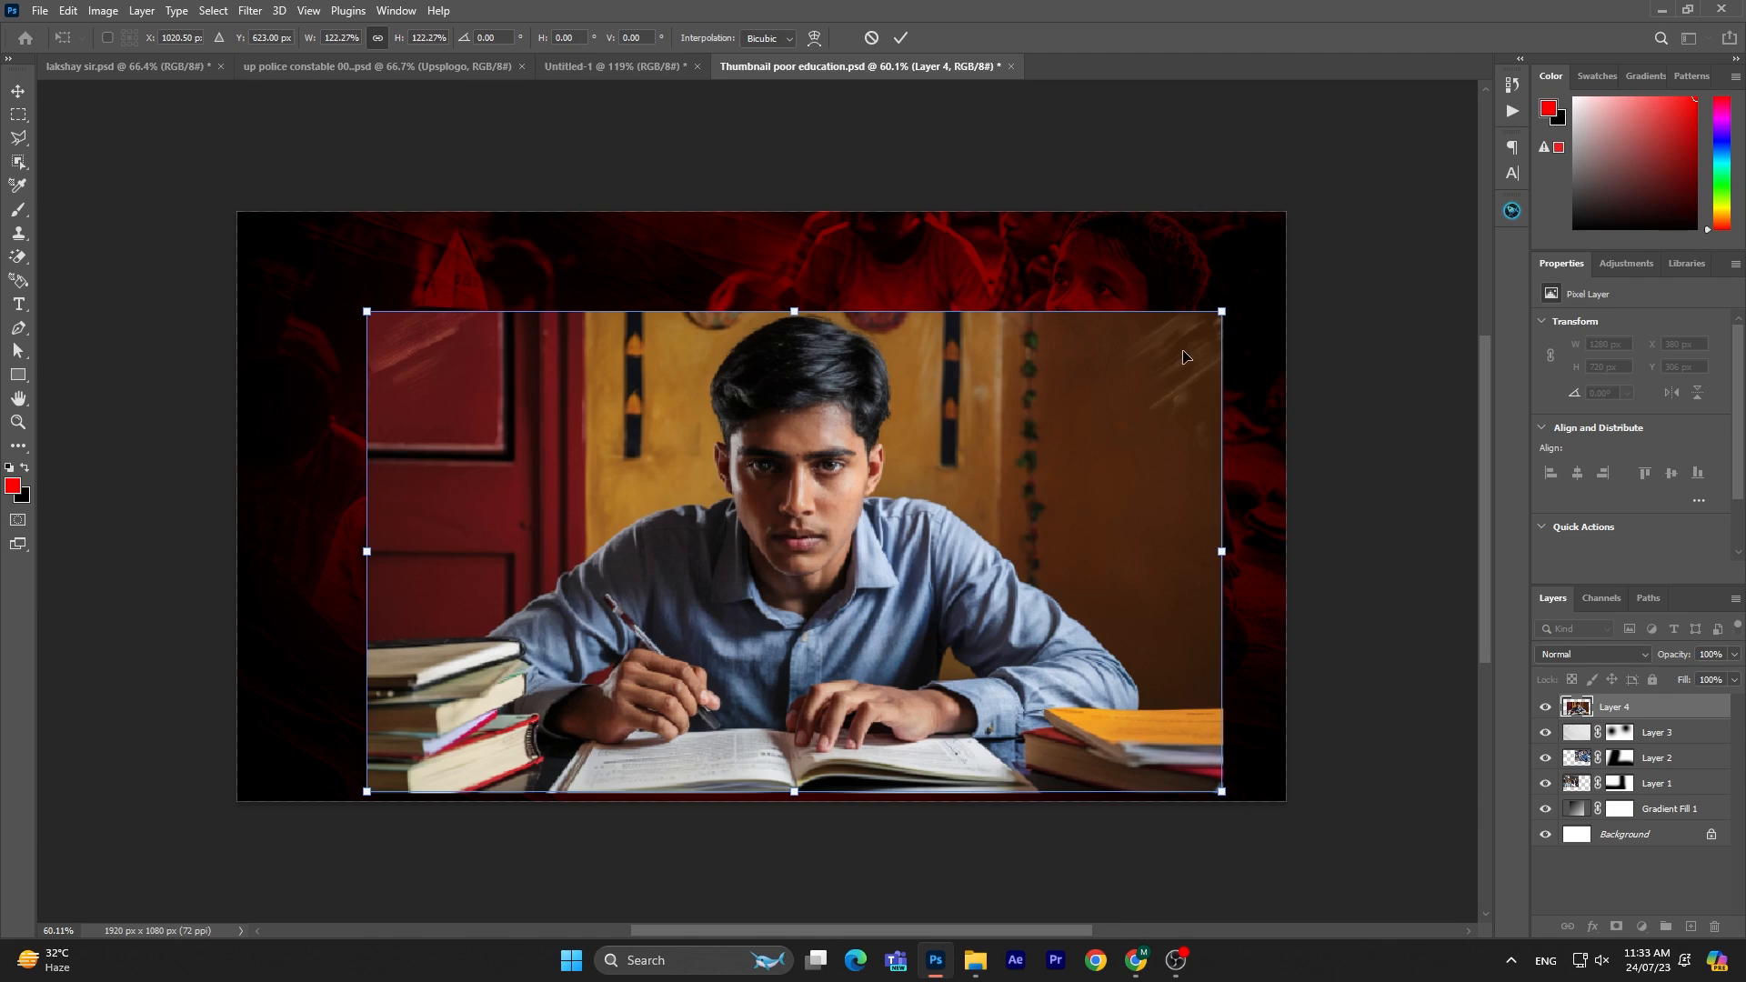
left_click_drag(1220, 311, 1237, 302)
left_click_drag(1001, 477, 1012, 460)
key("Return")
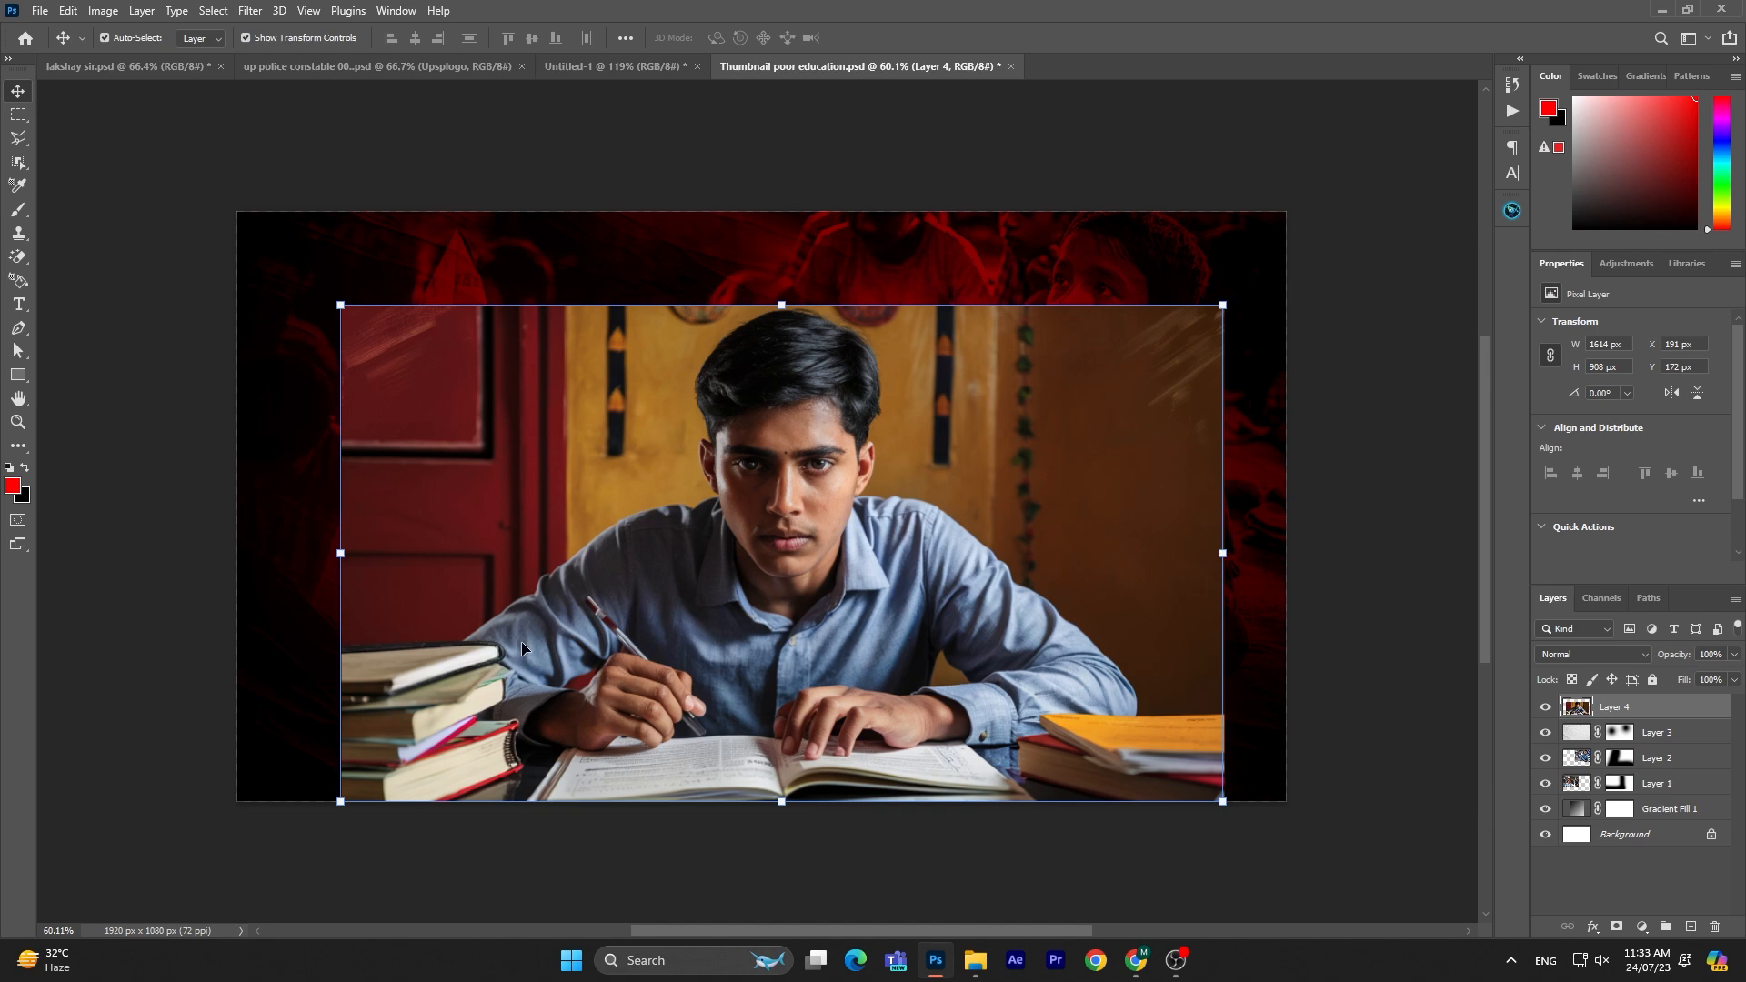
left_click_drag(529, 667, 533, 657)
mouse_move(718, 629)
left_mouse_down()
mouse_move(719, 612)
mouse_move(710, 639)
left_mouse_up()
key("ctrl+z")
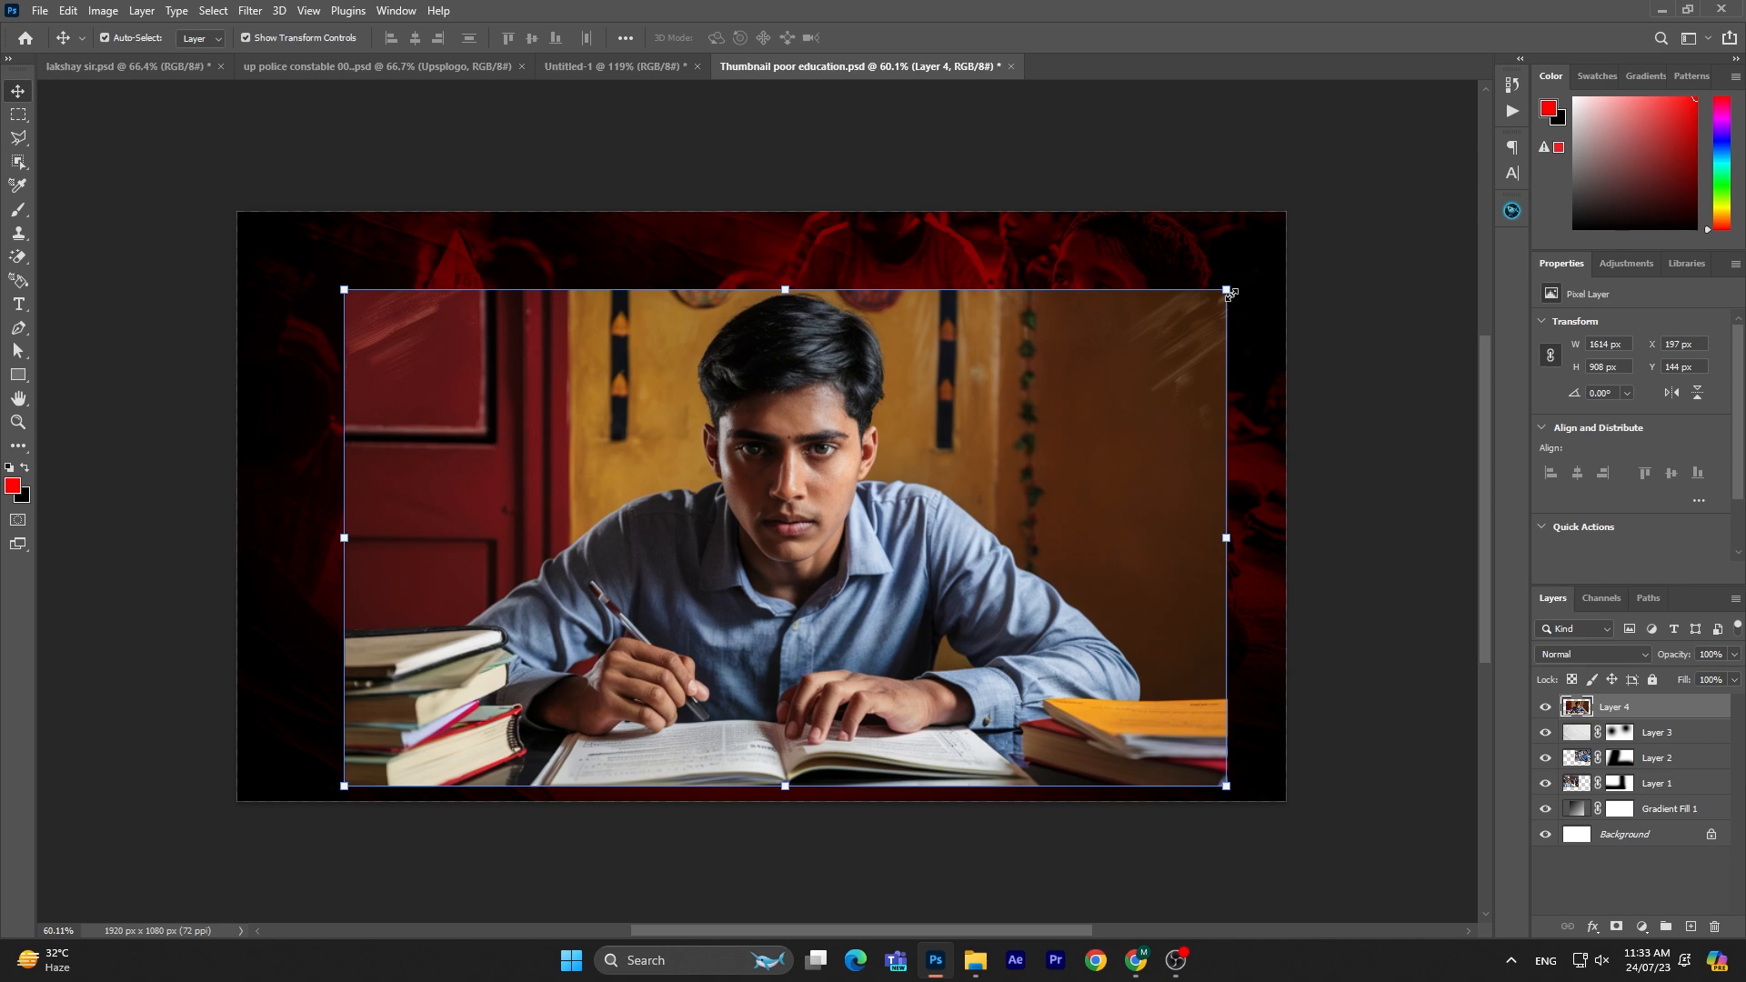
Select the student with the Object Selection tool's Select Subject.
scroll(946, 511, "up", 2)
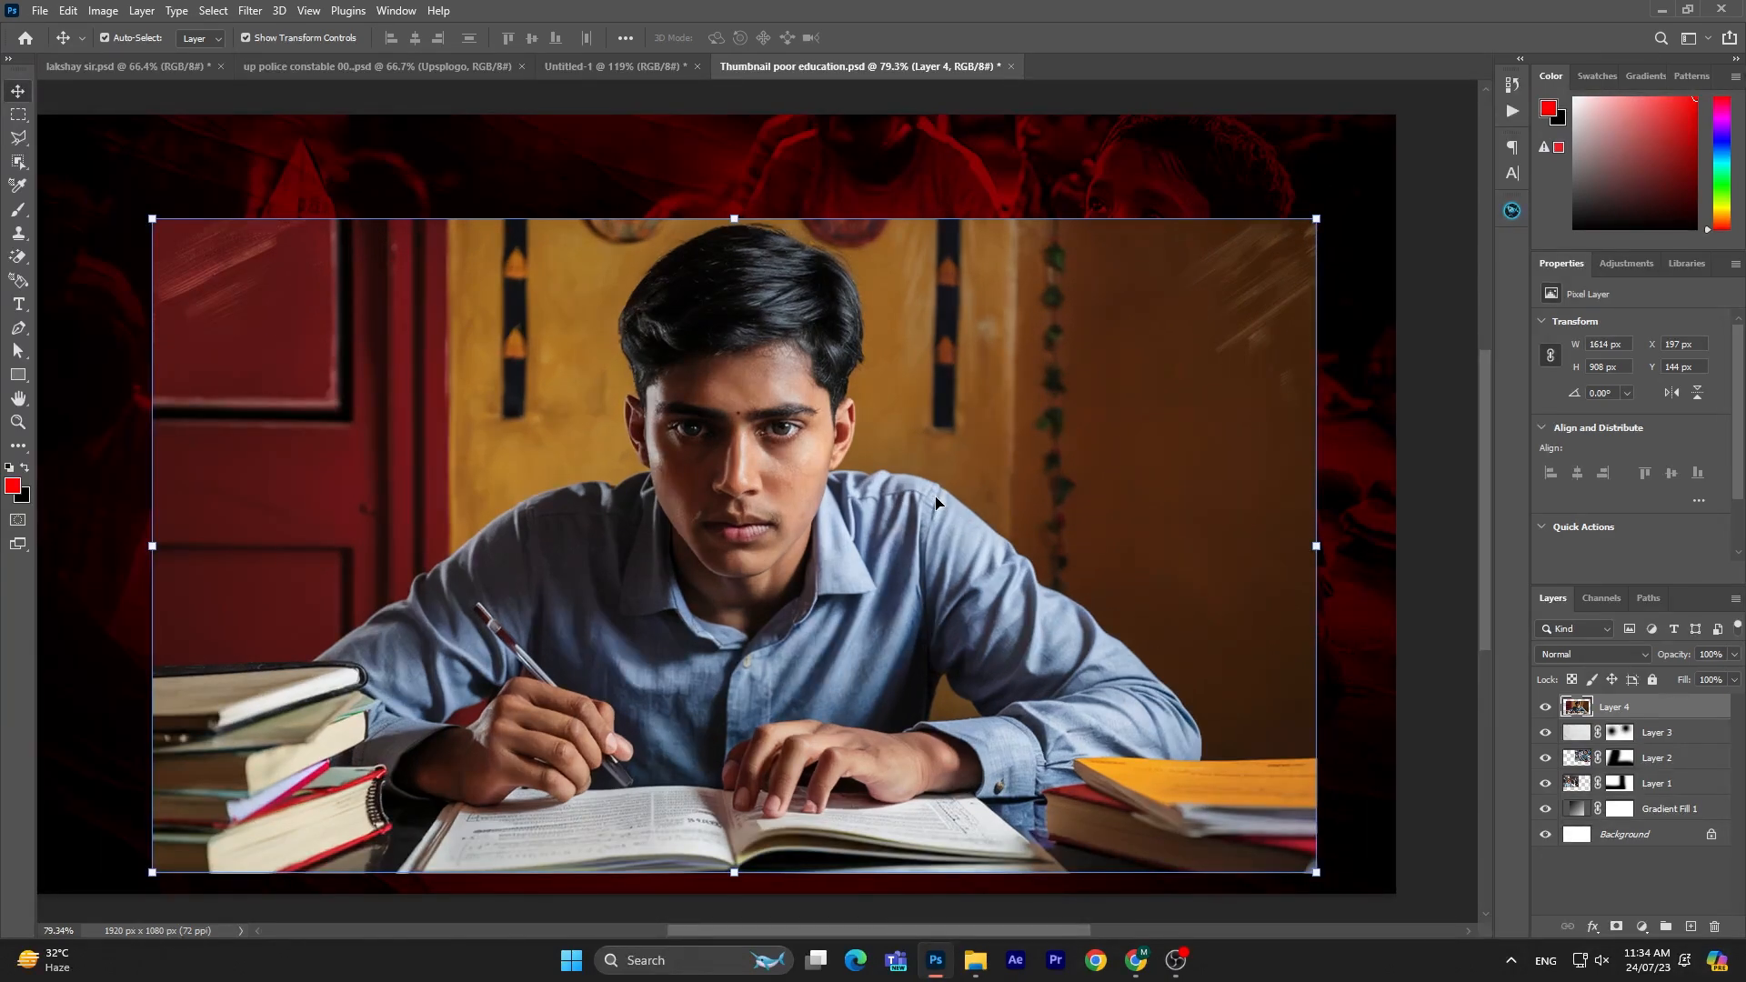
scroll(908, 464, "down", 2)
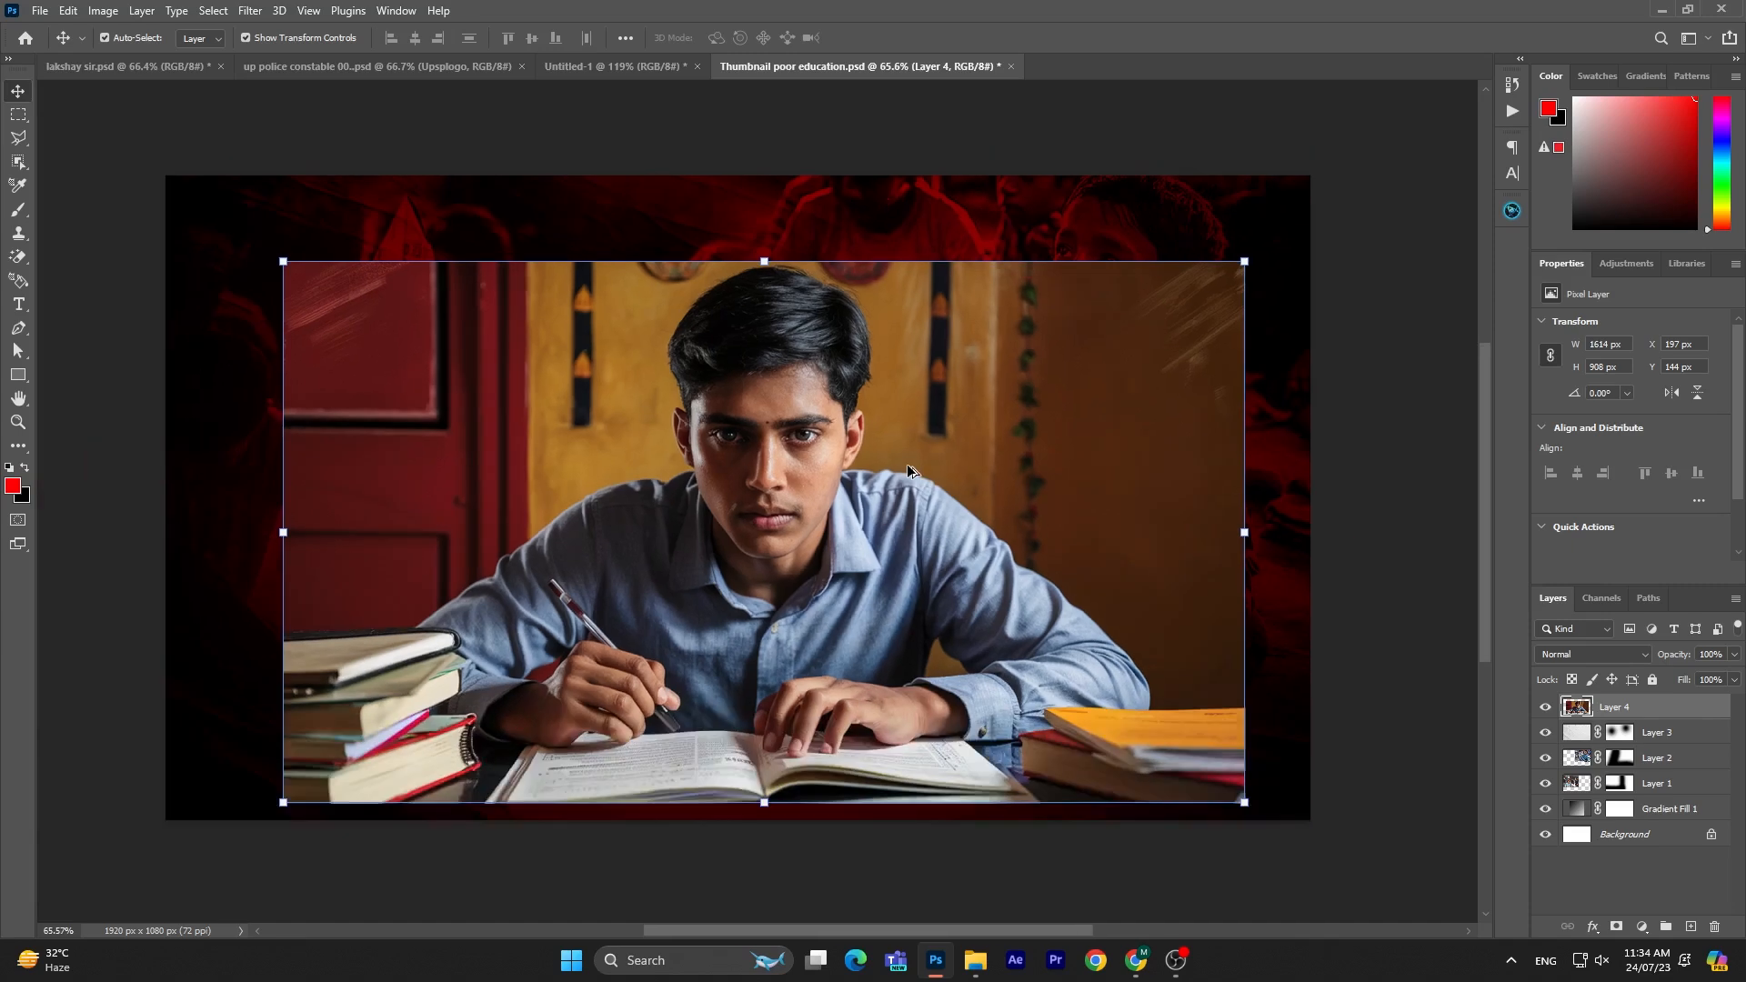
scroll(907, 464, "up", 1)
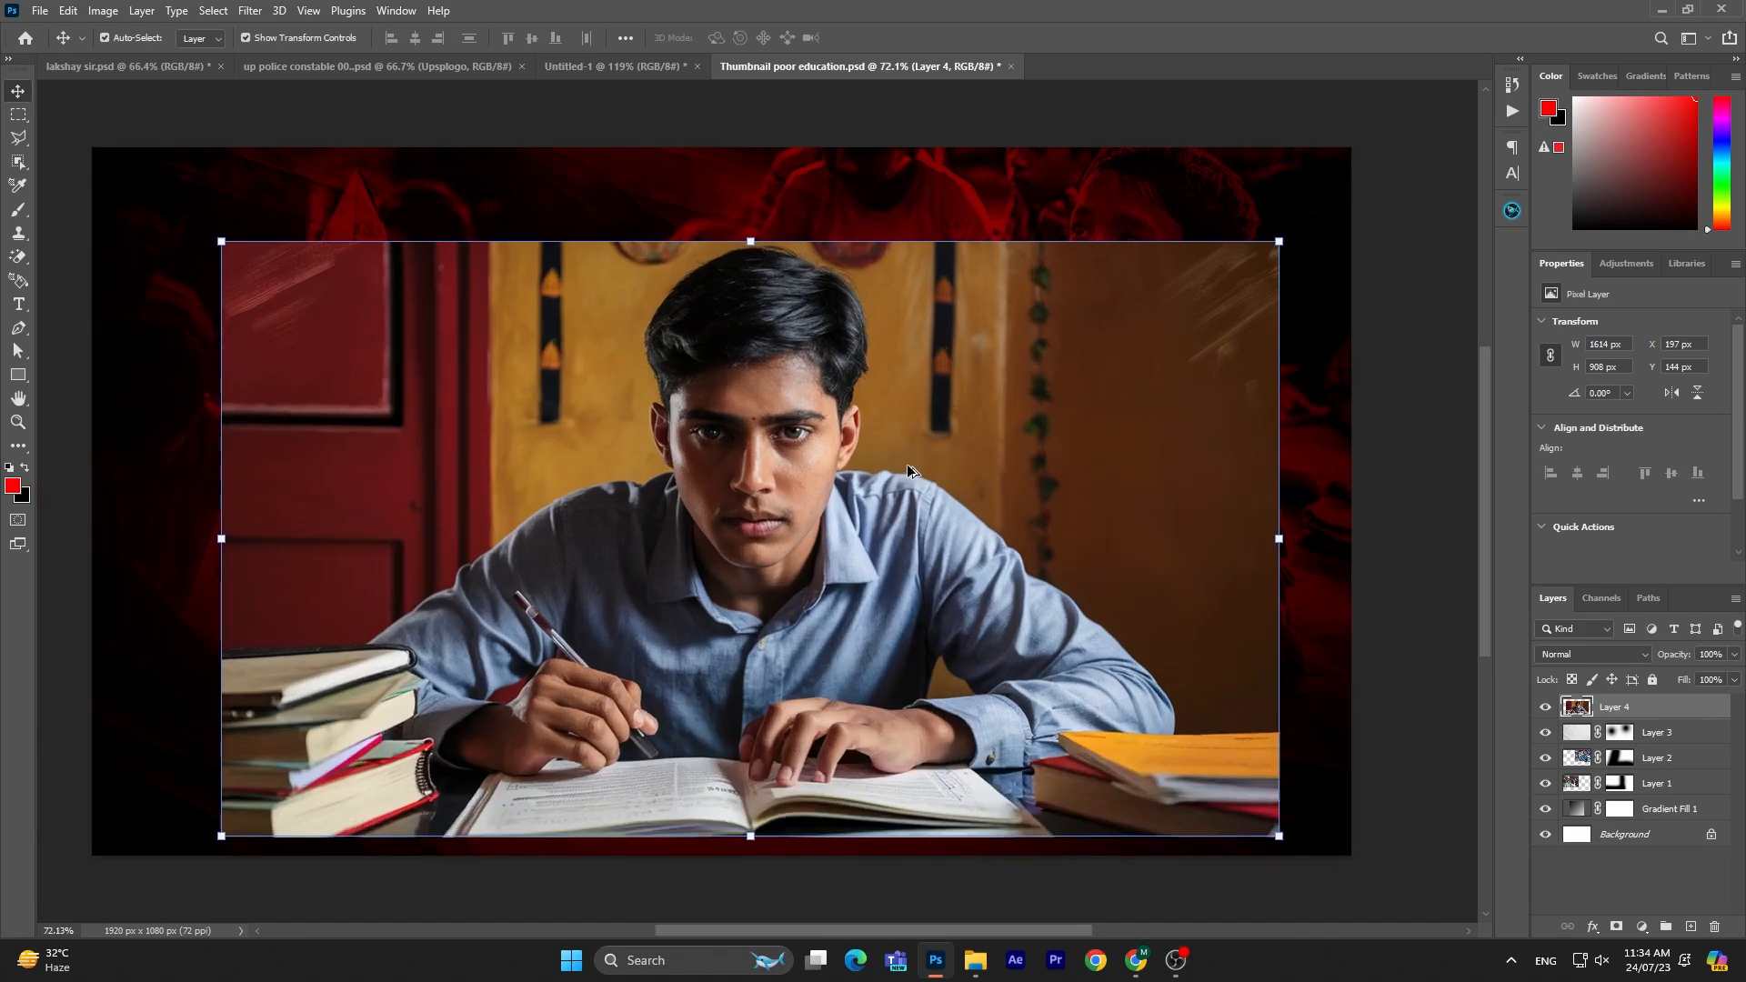
left_click(16, 161)
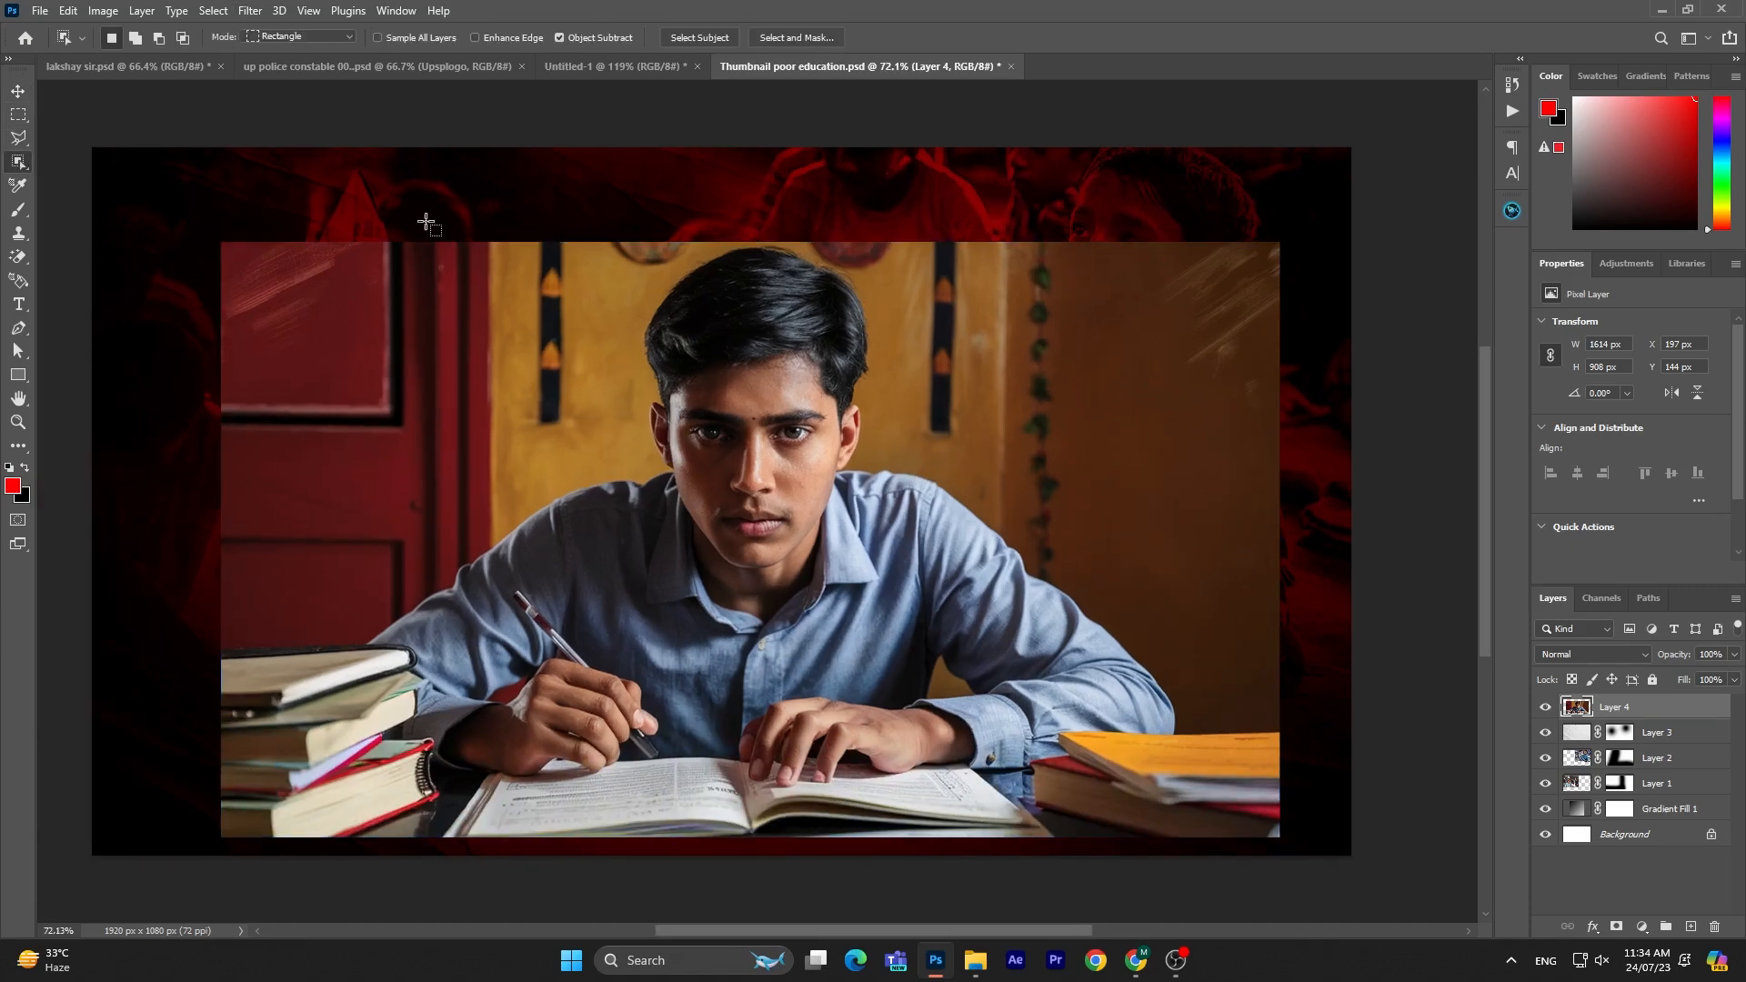
left_click(718, 39)
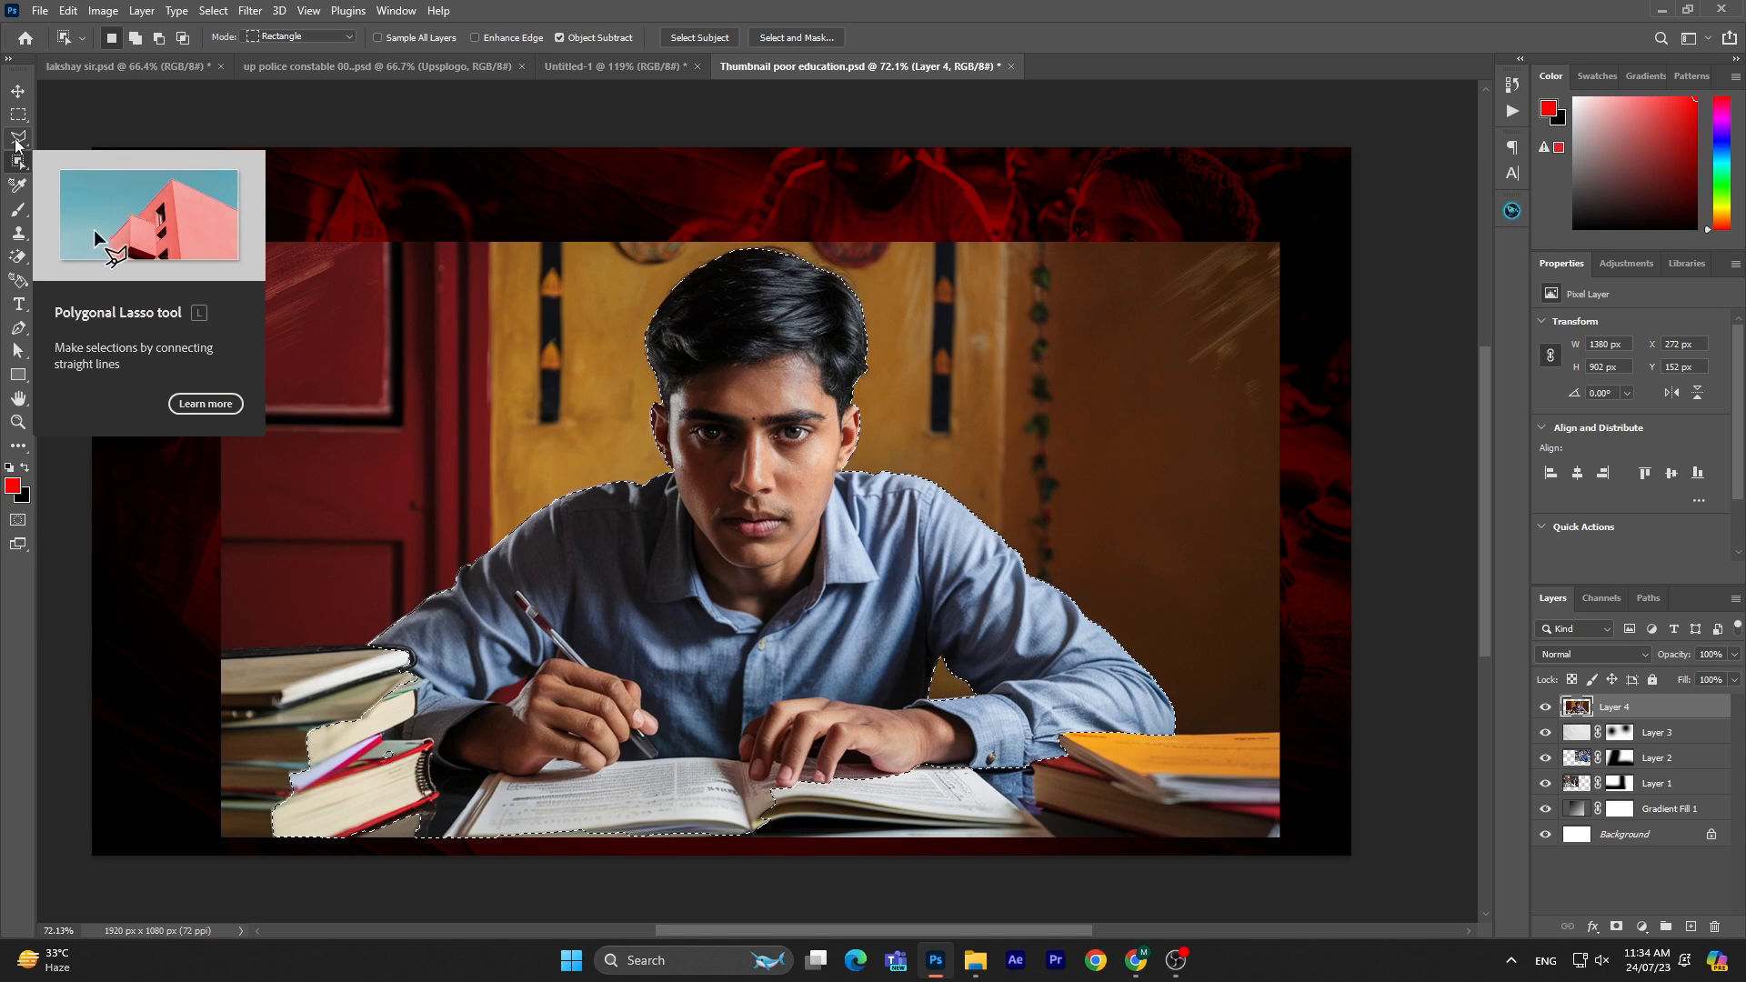
Add both book stacks, the open book and the desk area to the selection with the Polygonal Lasso tool.
left_click(18, 137)
left_click(400, 650, "shift")
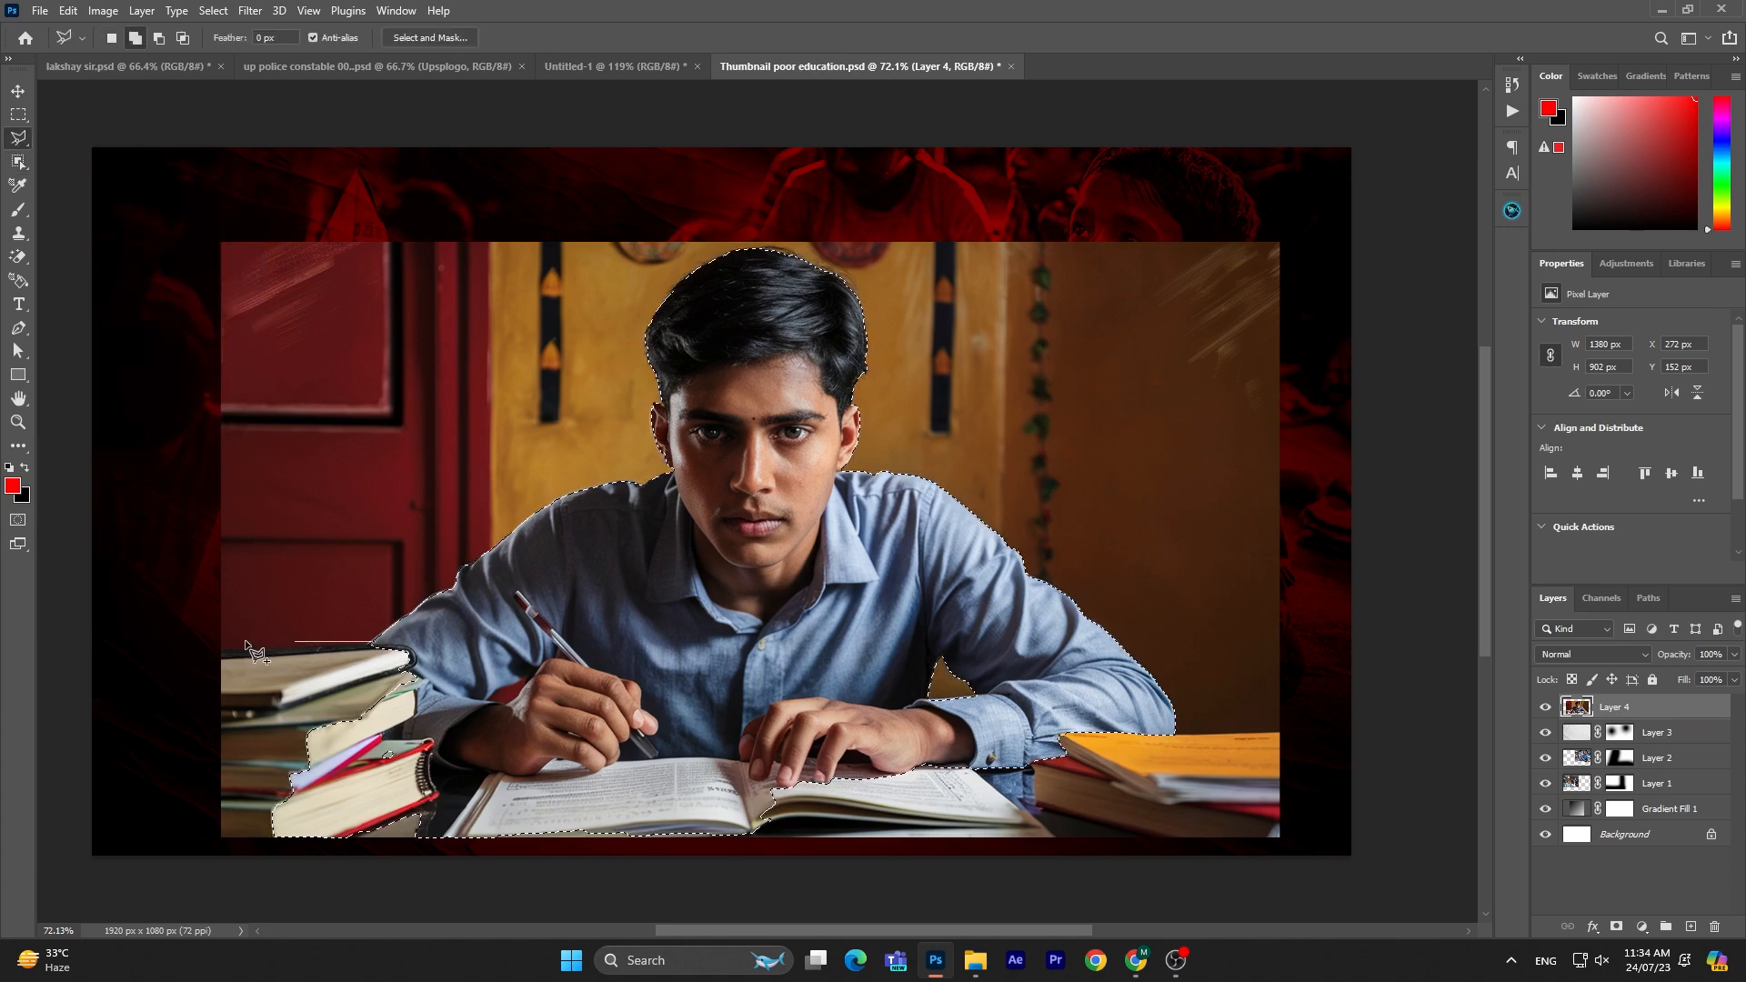
left_click(216, 650)
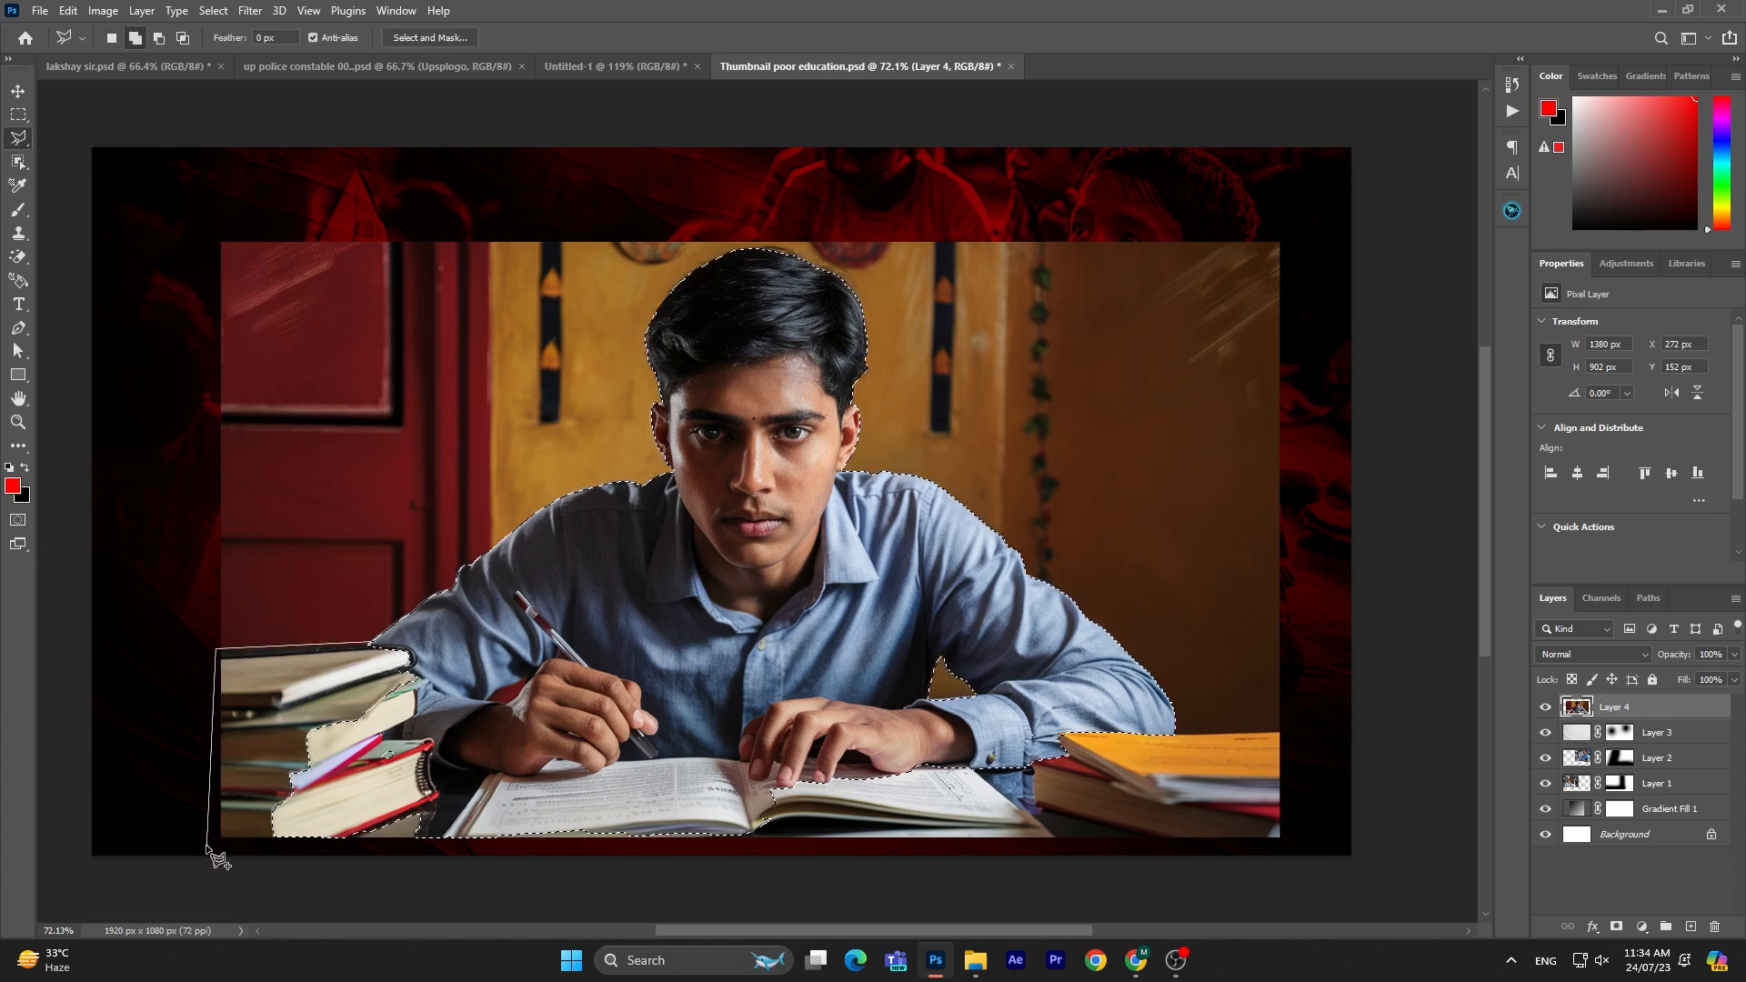
left_click(1284, 851)
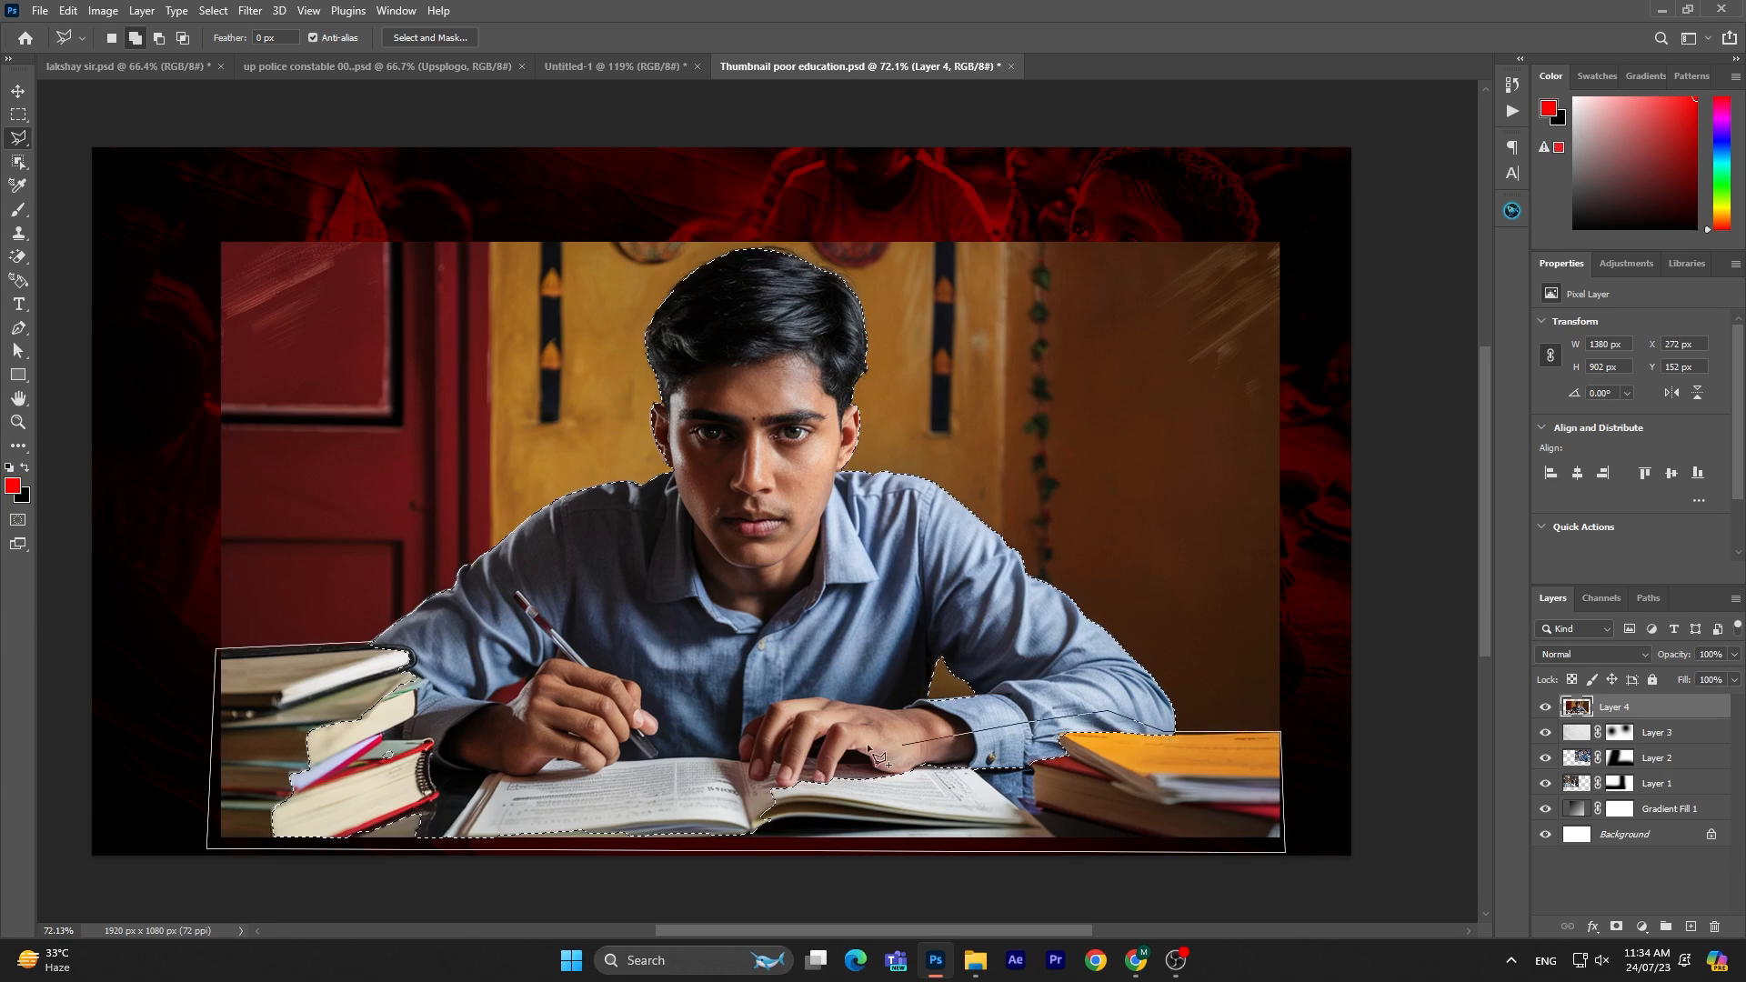
left_click(614, 784)
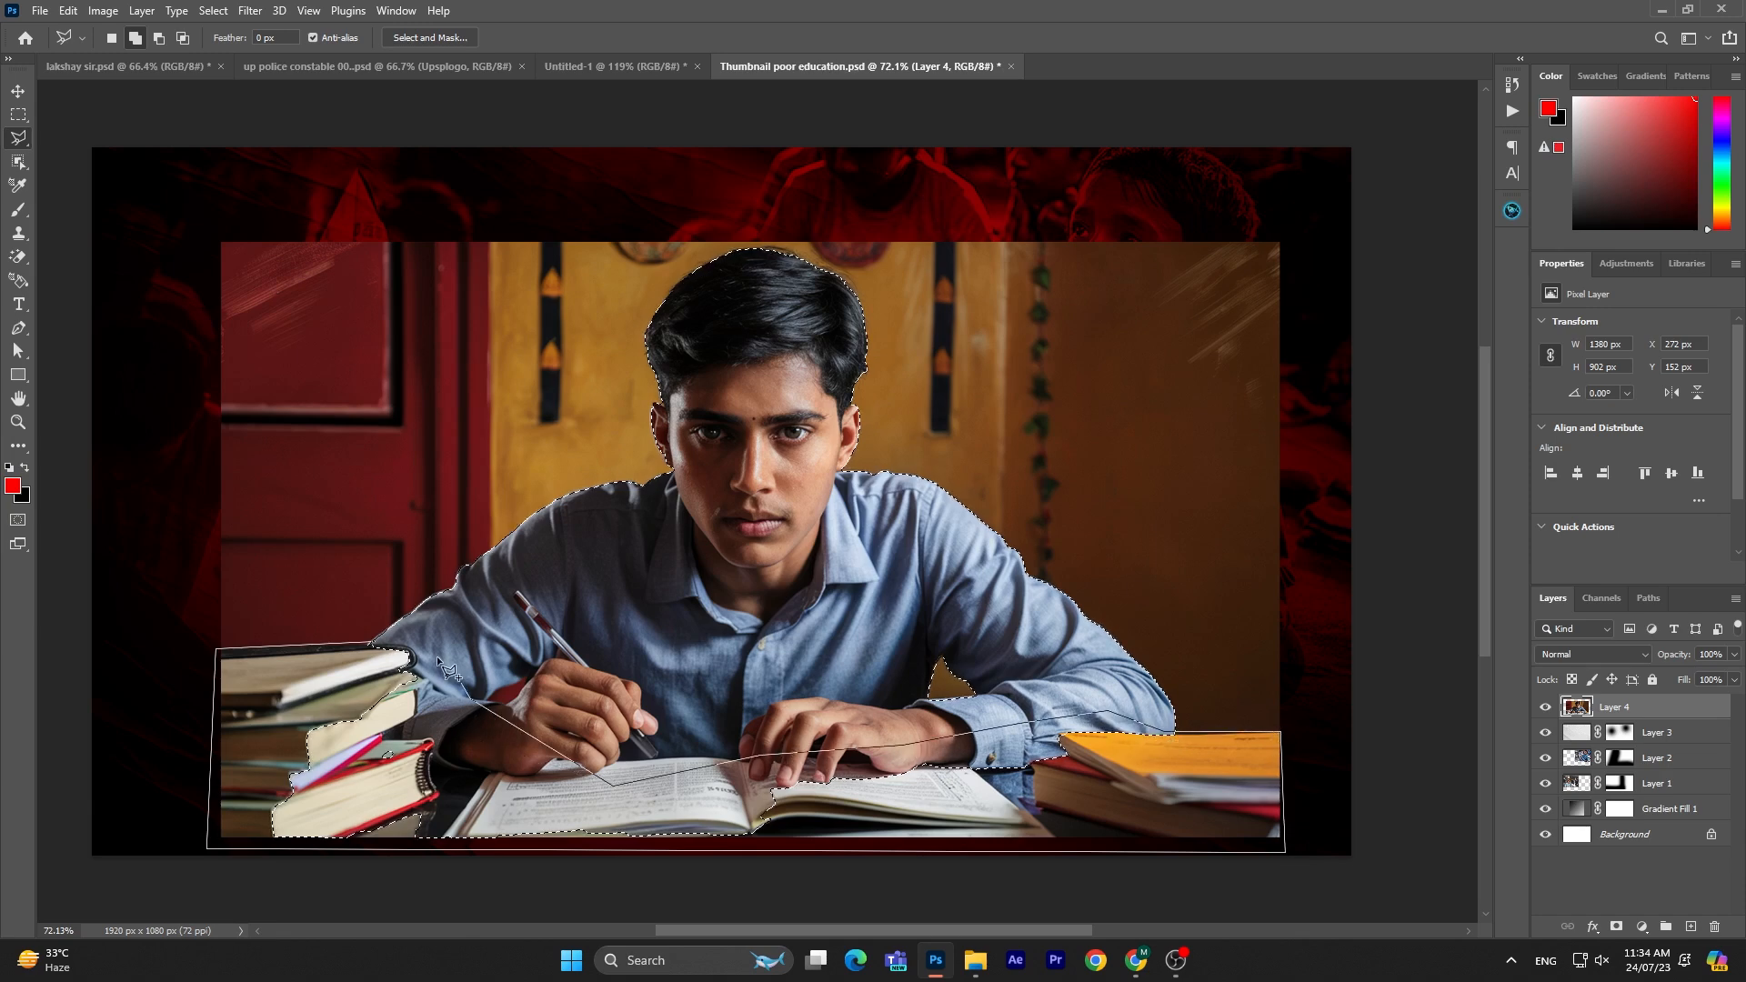
left_click(379, 643)
Cut the student and desk out with a layer mask through Select and Mask, and deselect the layer.
scroll(641, 659, "down", 1)
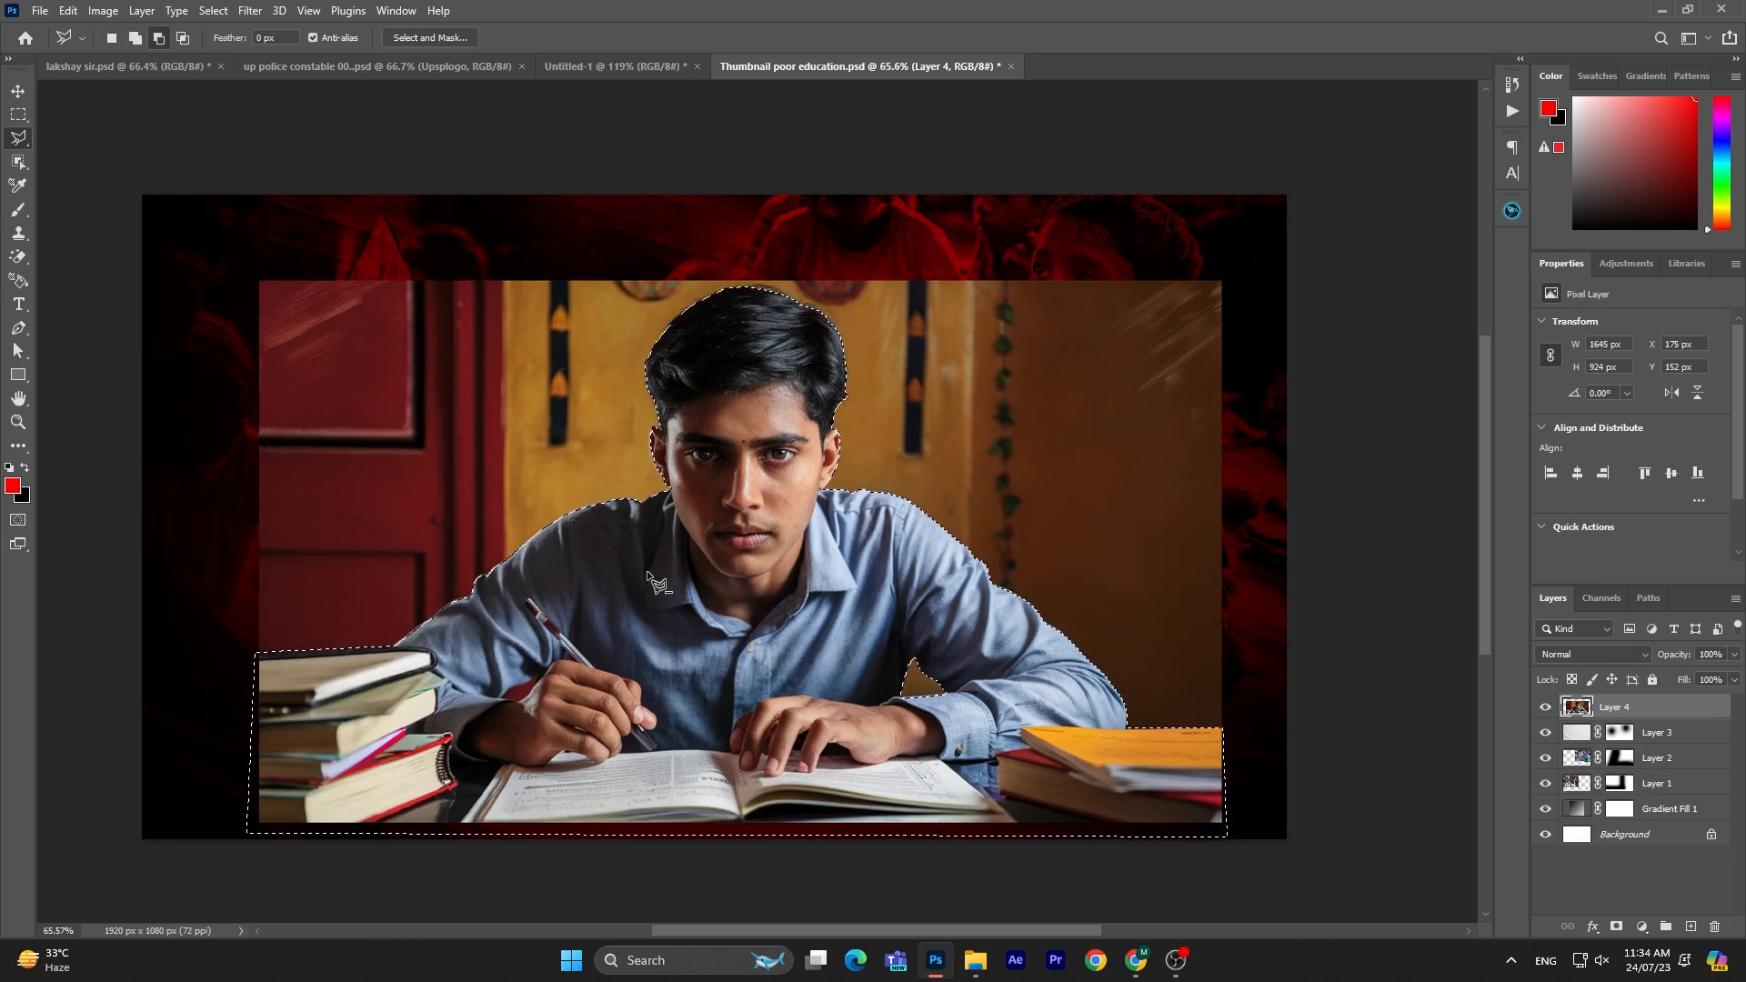
scroll(791, 600, "up", 1)
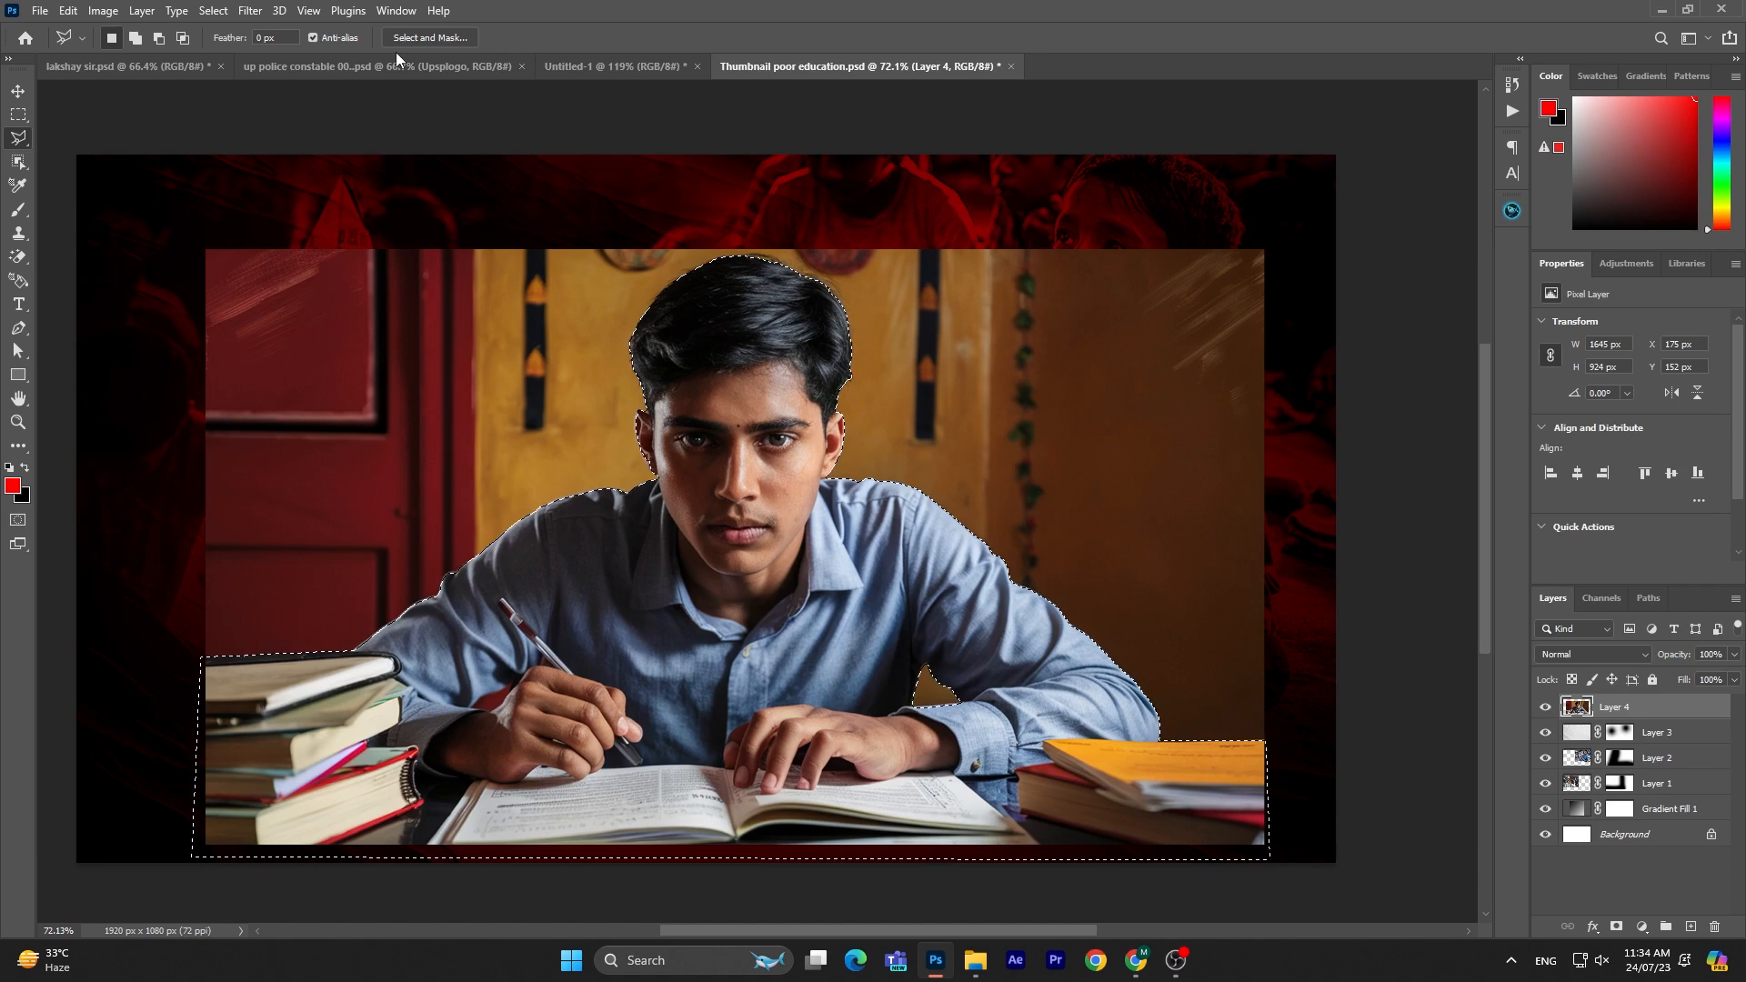
left_click(427, 38)
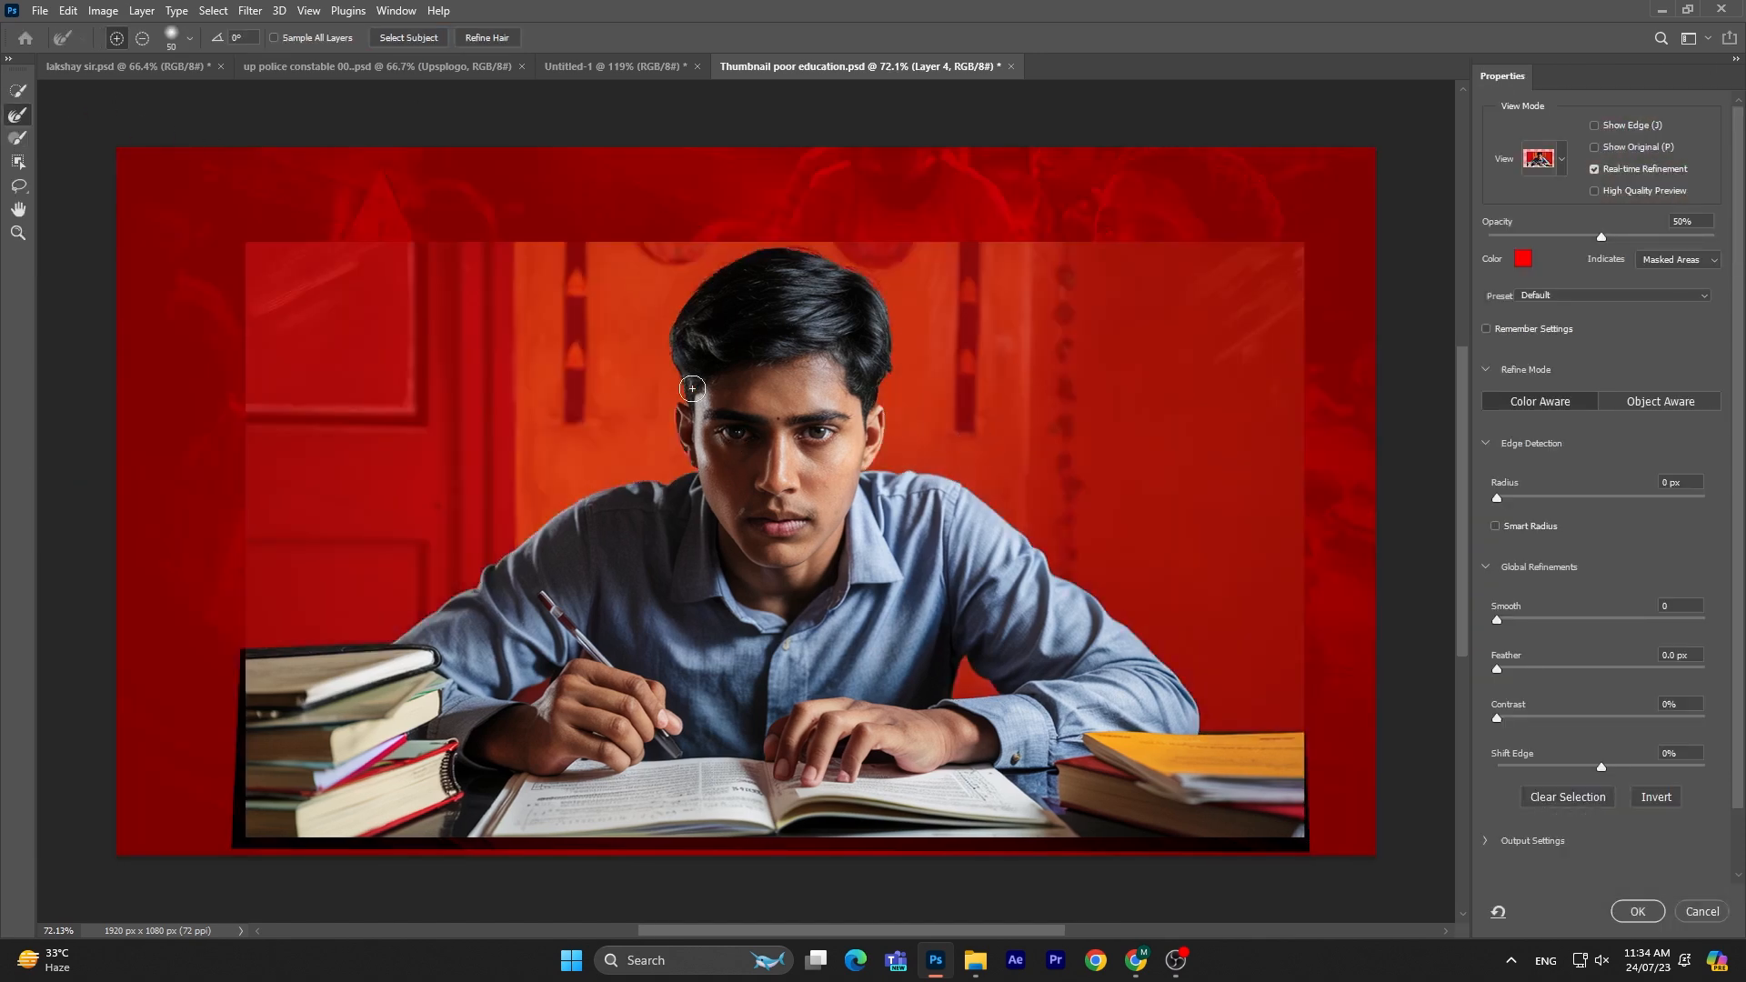
left_click(1637, 912)
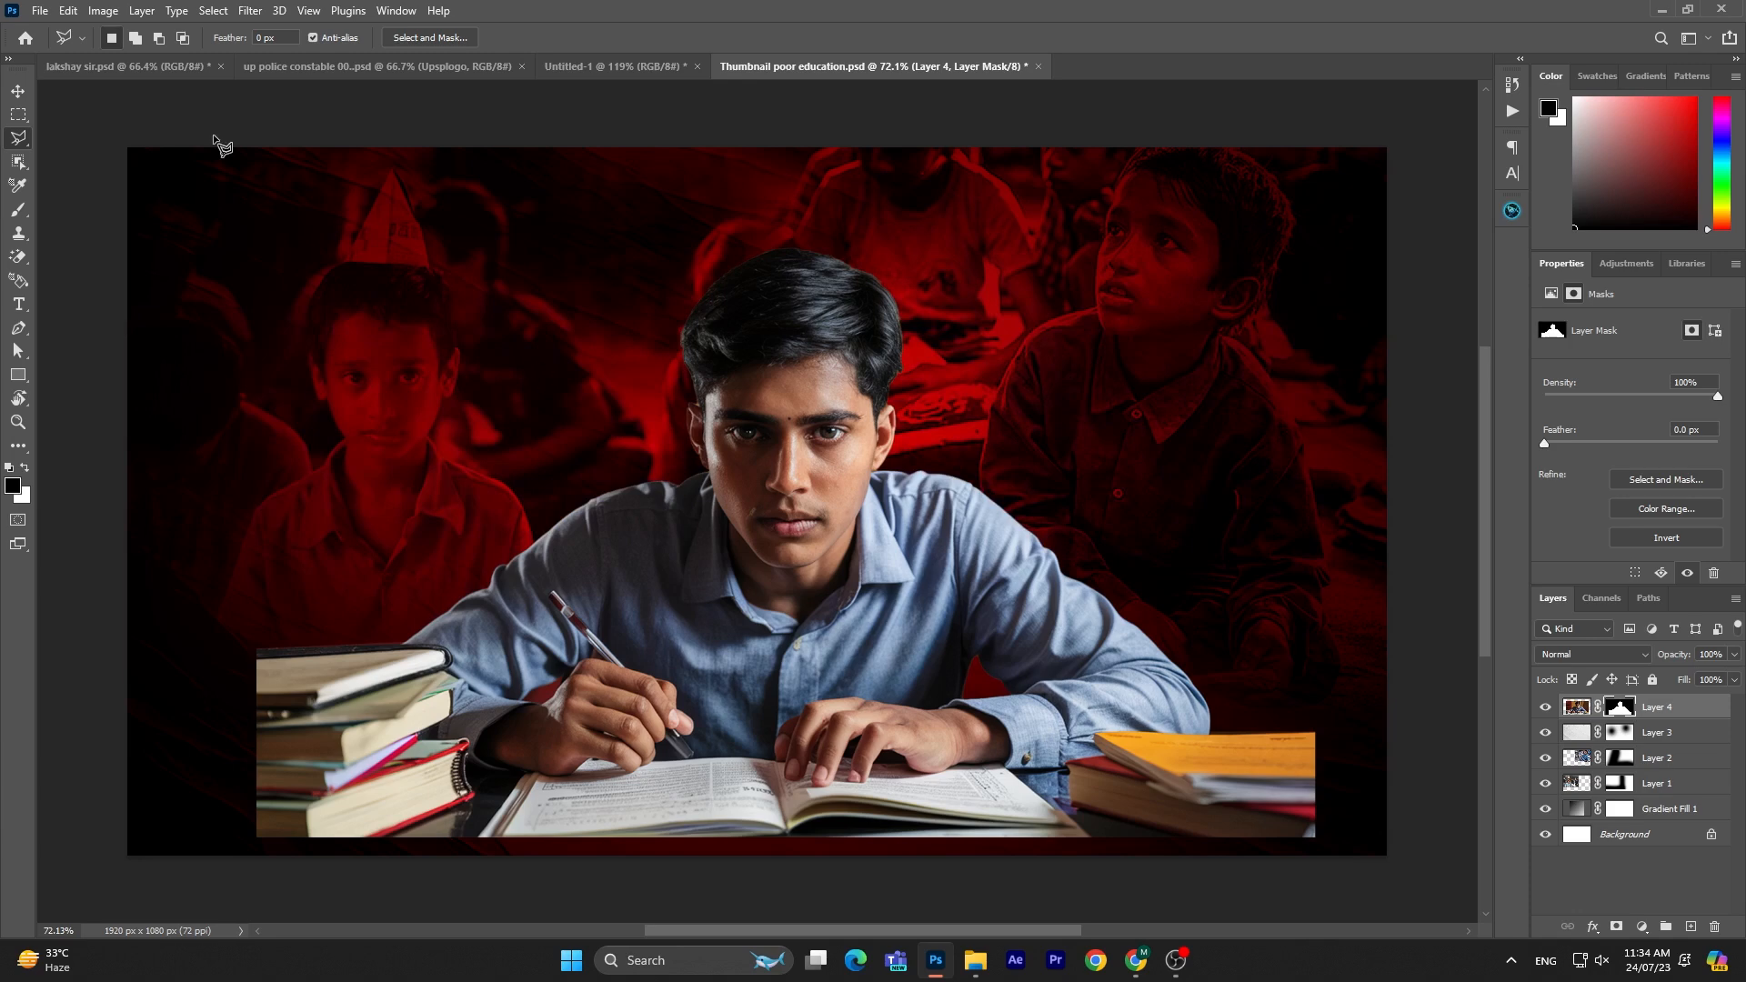
left_click(23, 91)
left_click(411, 139)
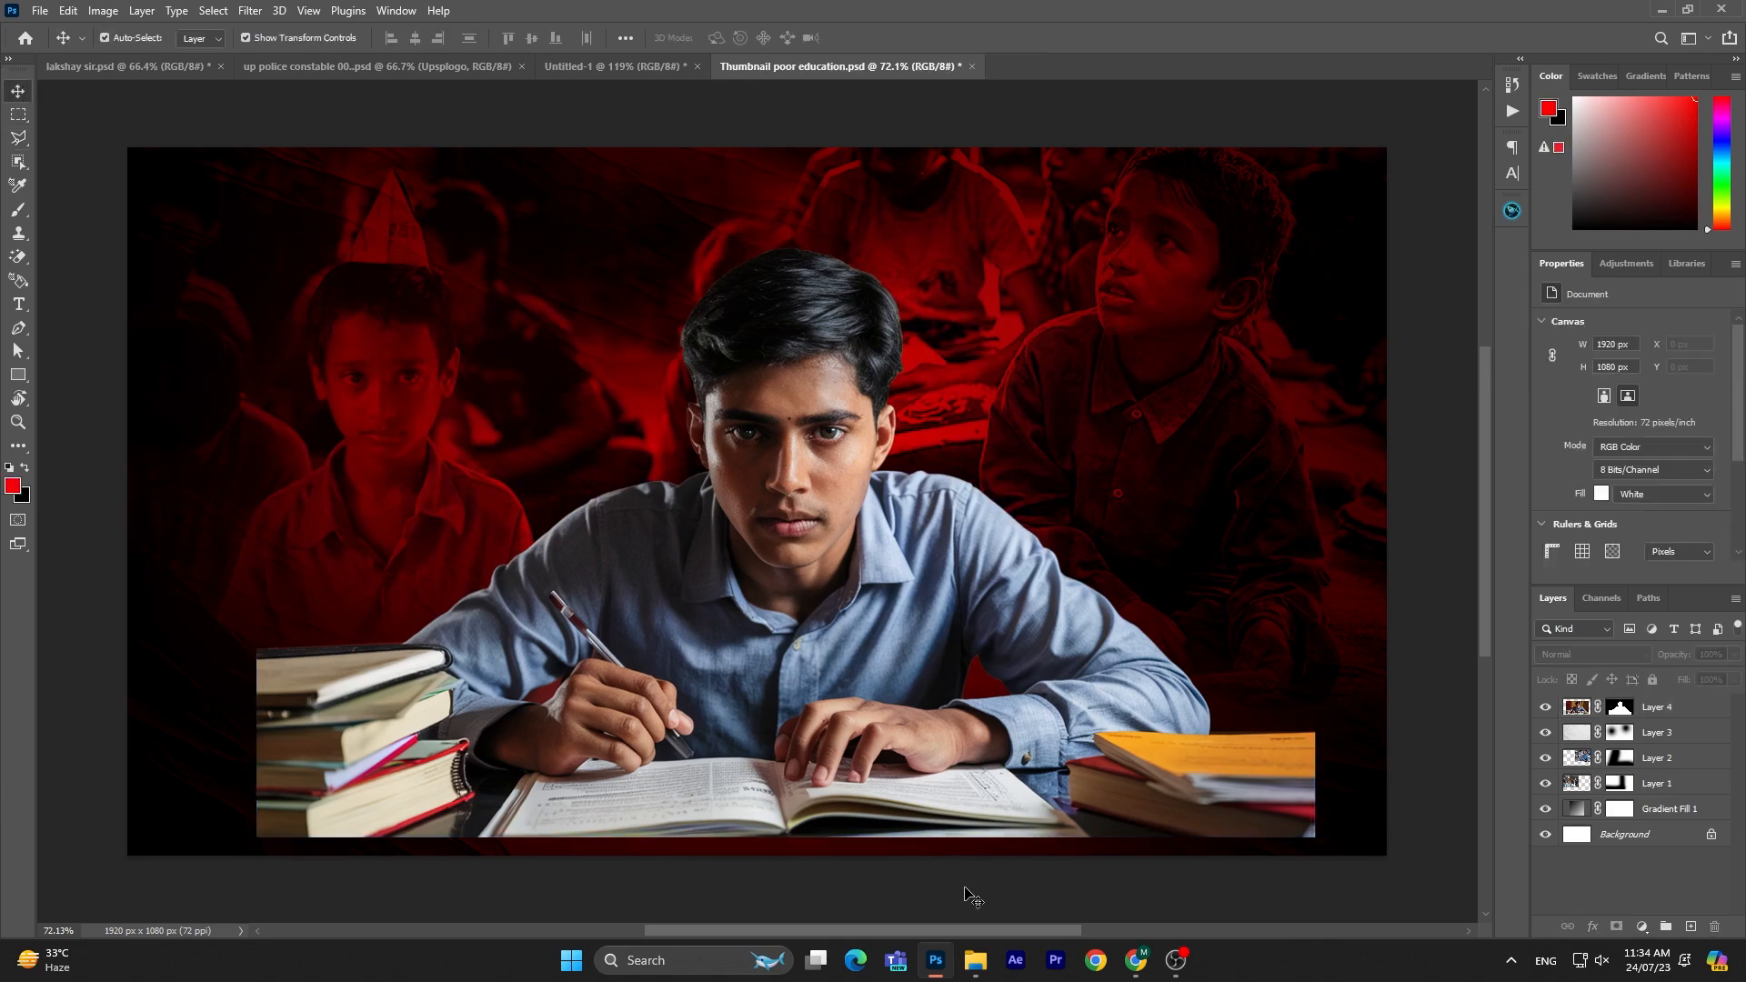
Move the student cutout up, scale it down to about 1524 x 858 px, and convert it to a Smart Object.
mouse_move(784, 552)
left_mouse_down()
mouse_move(789, 573)
mouse_move(782, 541)
left_mouse_up()
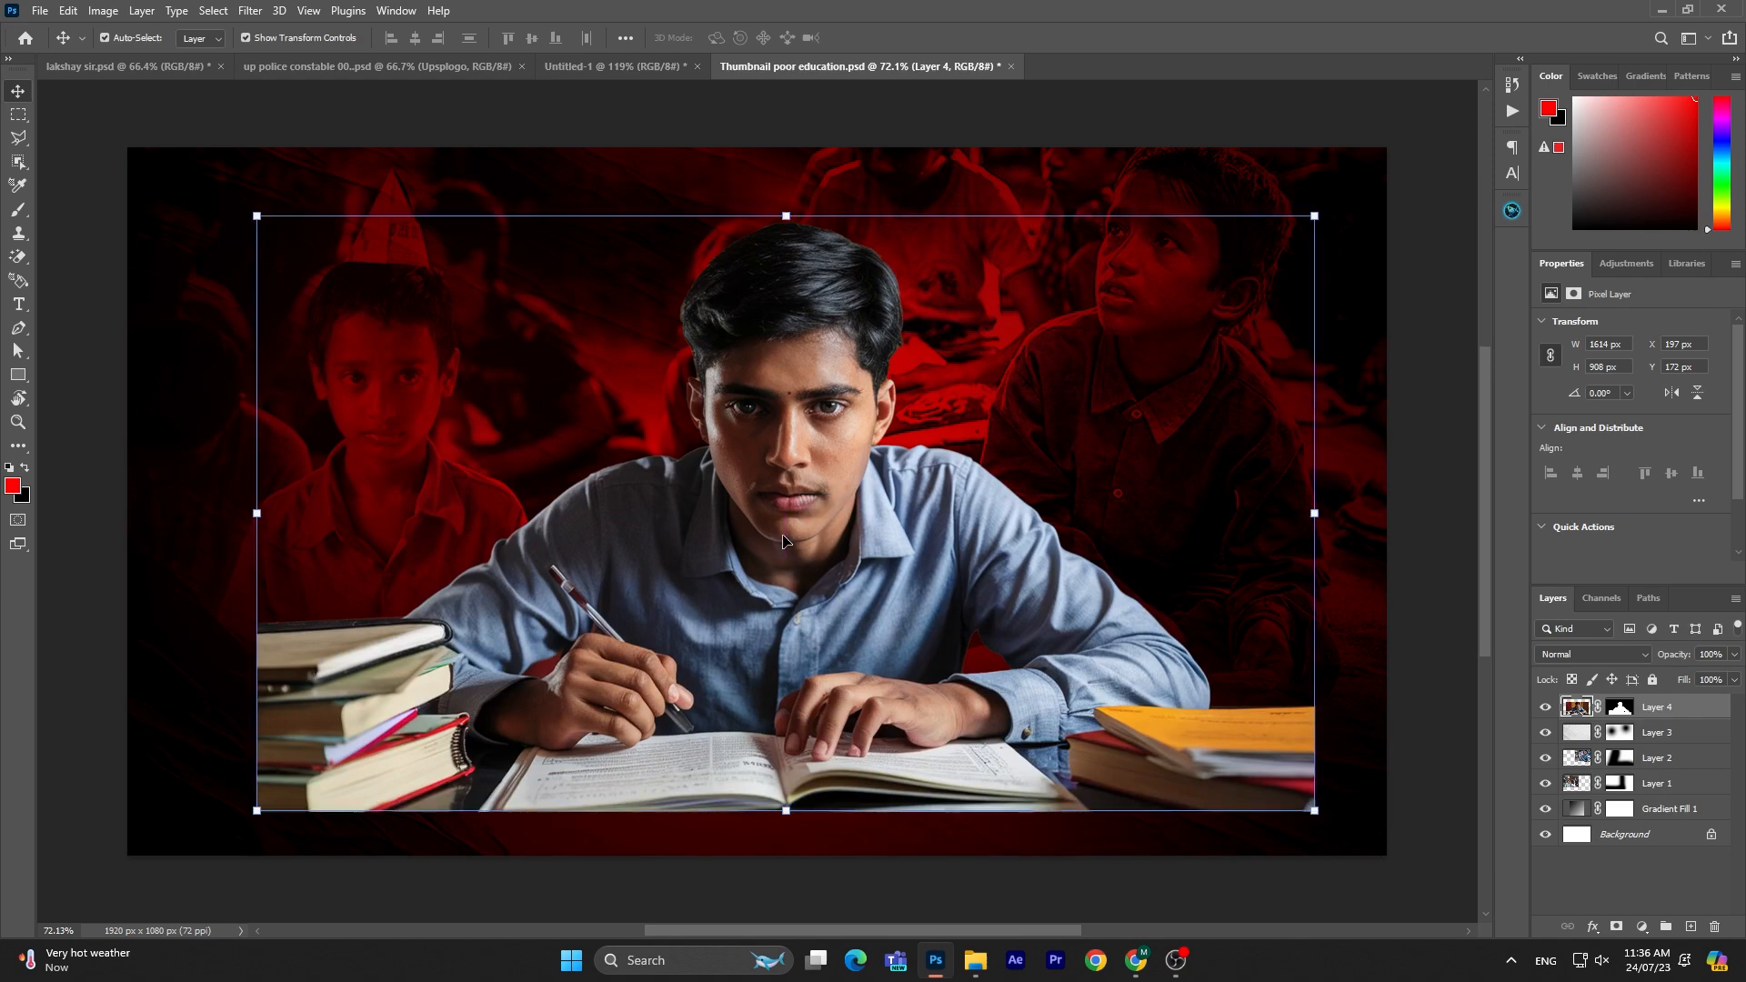
left_click_drag(1315, 218, 1285, 232)
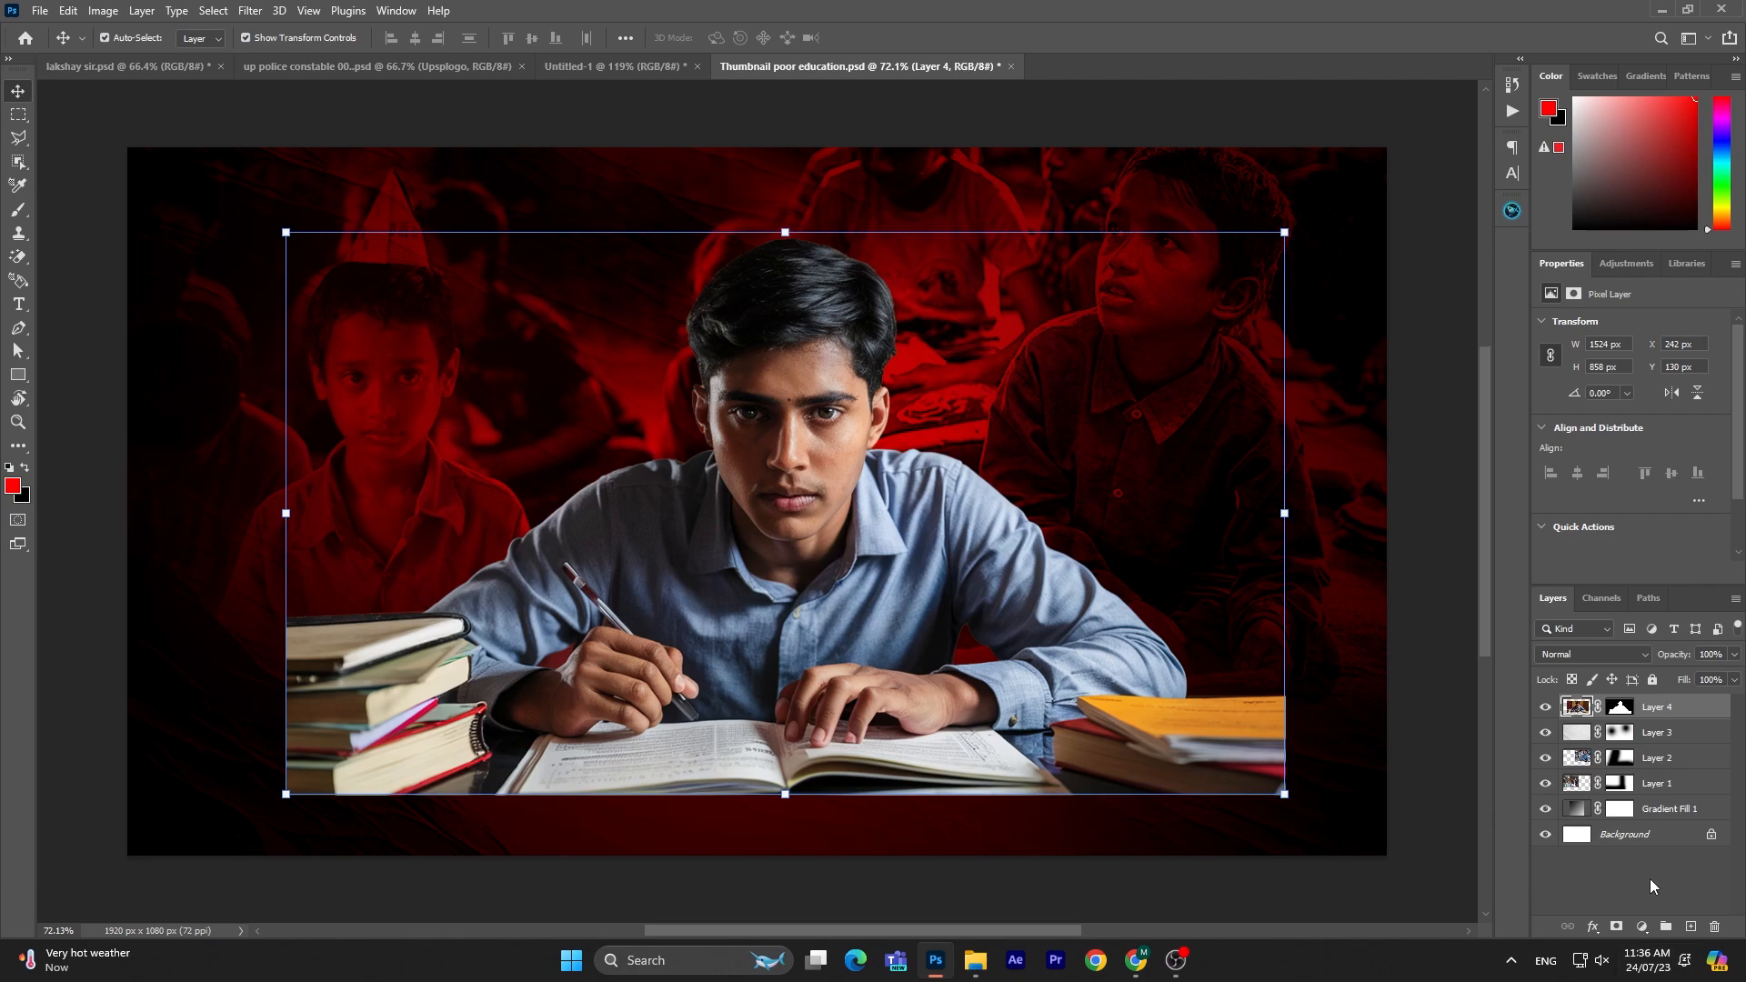
right_click(1673, 708)
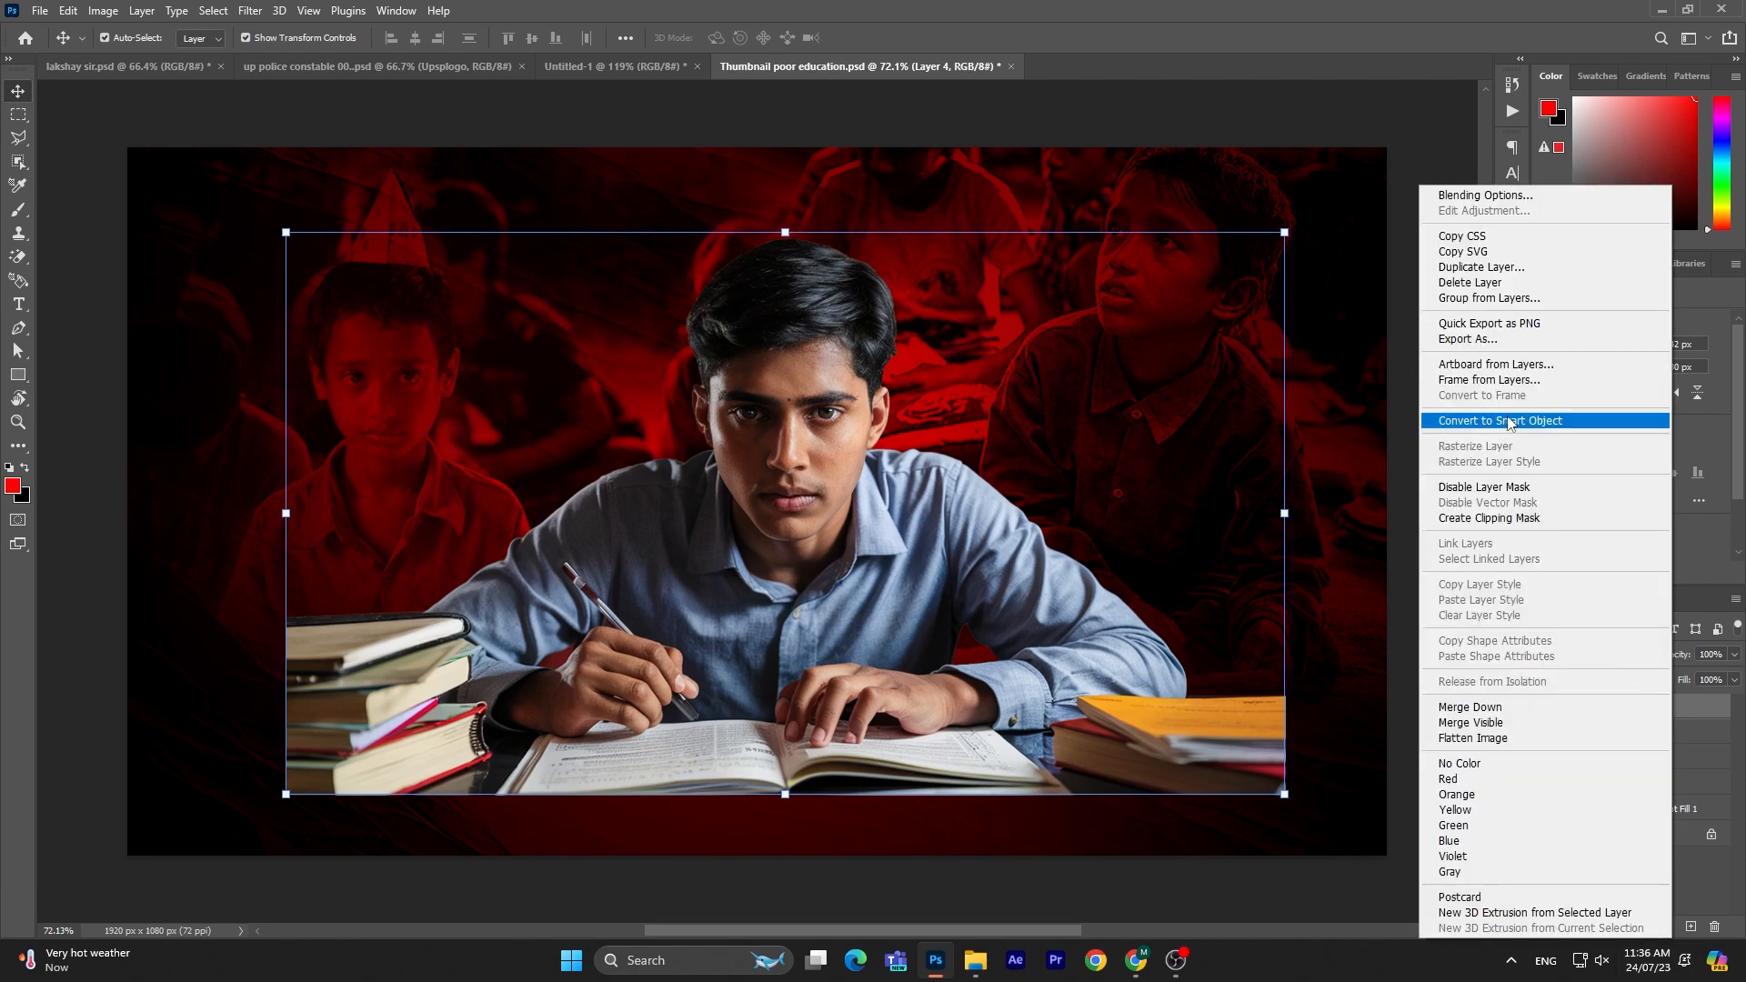
left_click(1514, 422)
Add a layer mask to the student and fade the desk's lower and side edges with a soft black 317 px brush.
left_click(1619, 926)
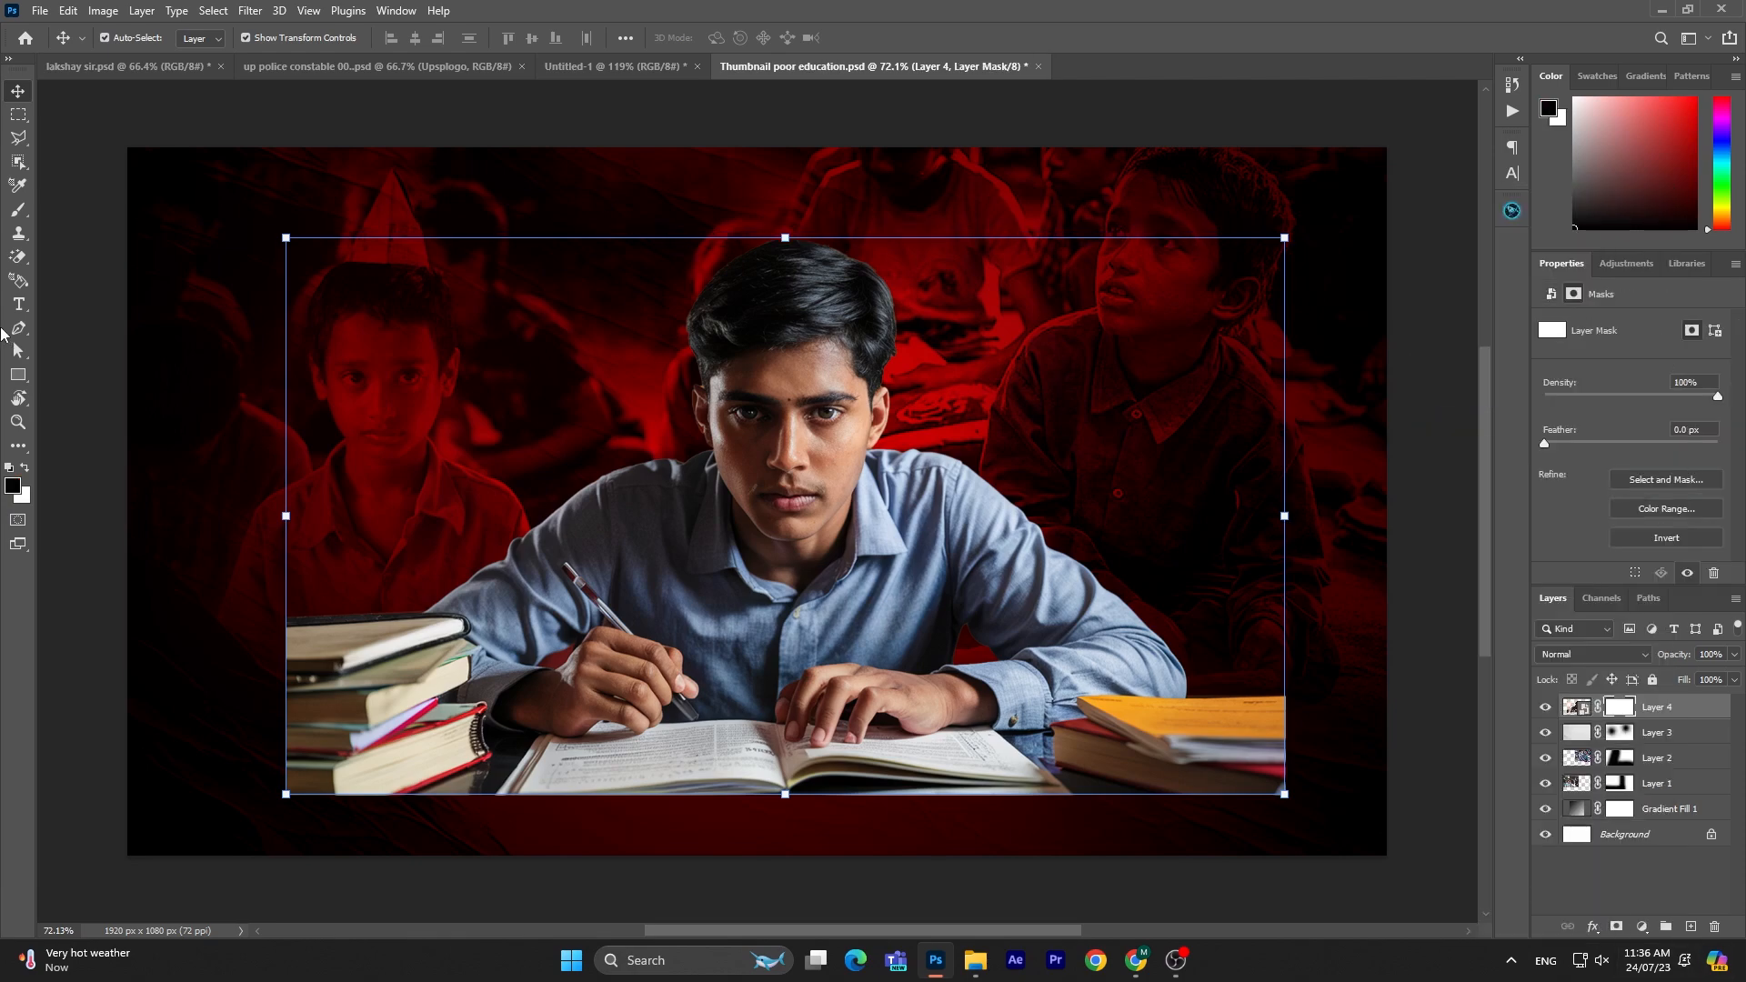
left_click(19, 209)
right_click(1251, 646, "alt")
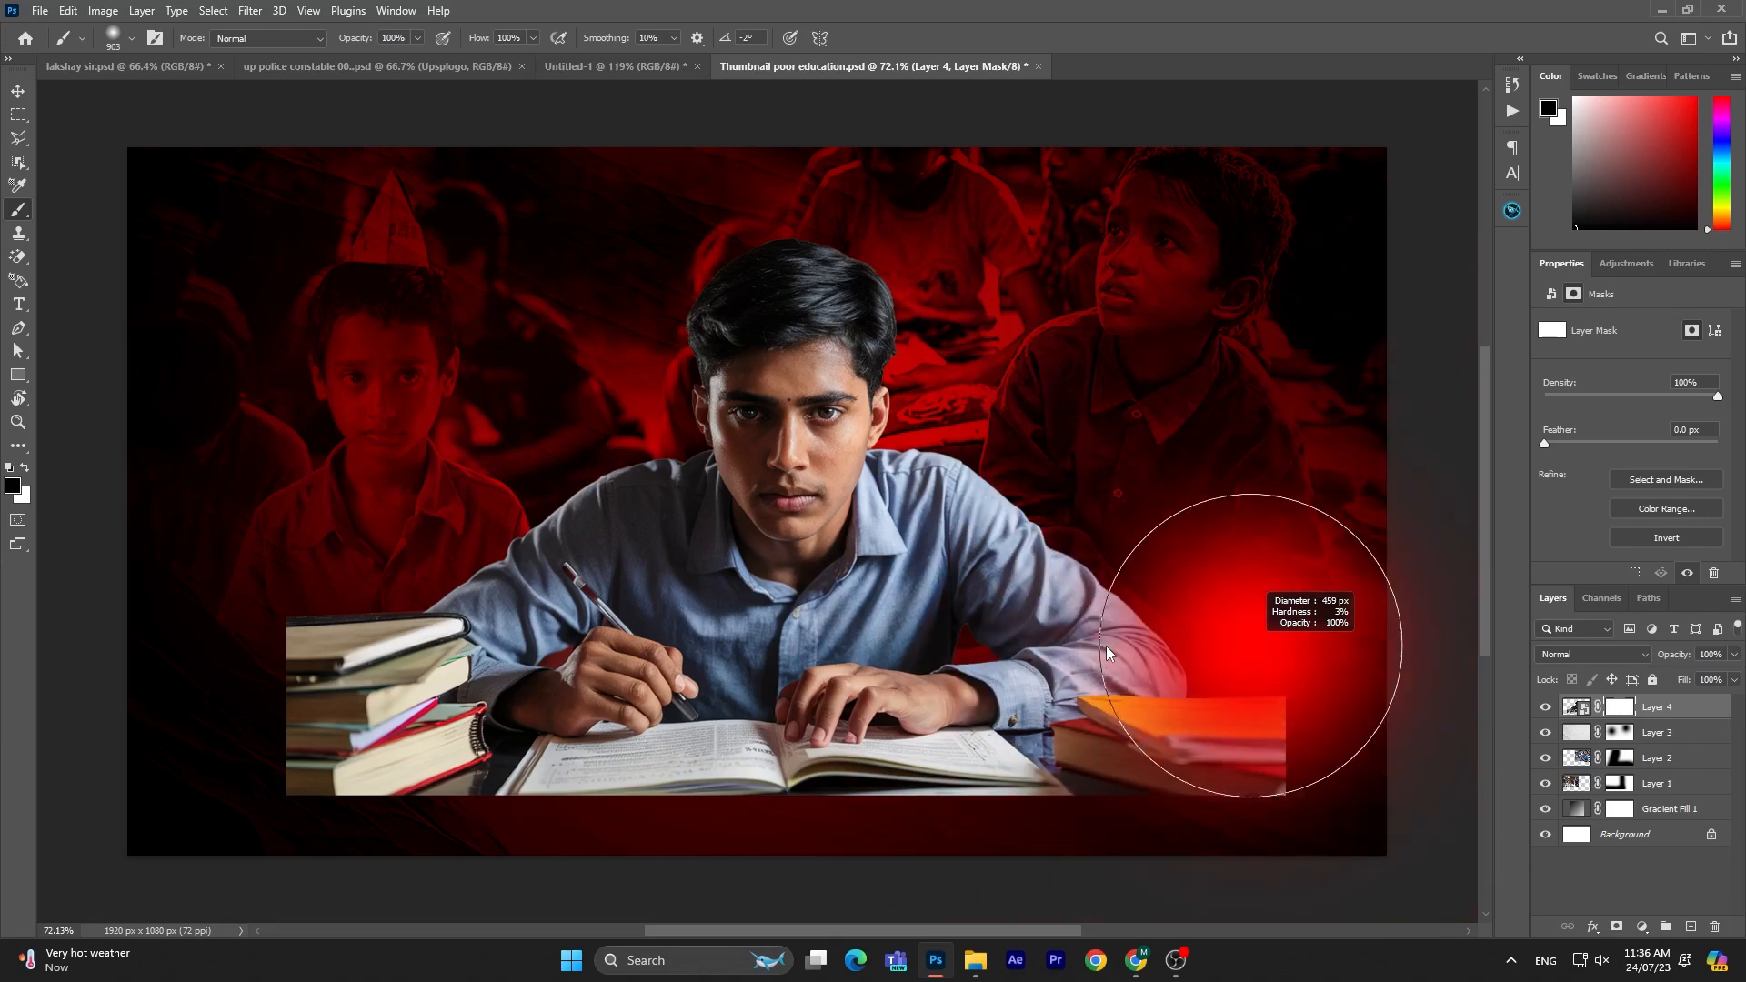
left_click_drag(1378, 759, 1351, 834)
right_click(1342, 677, "alt")
mouse_move(1283, 637)
left_mouse_down()
mouse_move(1333, 787)
mouse_move(769, 880)
mouse_move(1188, 831)
mouse_move(248, 859)
mouse_move(430, 848)
mouse_move(190, 802)
mouse_move(266, 823)
mouse_move(199, 567)
mouse_move(203, 868)
mouse_move(223, 729)
mouse_move(407, 890)
mouse_move(353, 848)
mouse_move(710, 882)
mouse_move(4, 829)
left_mouse_up()
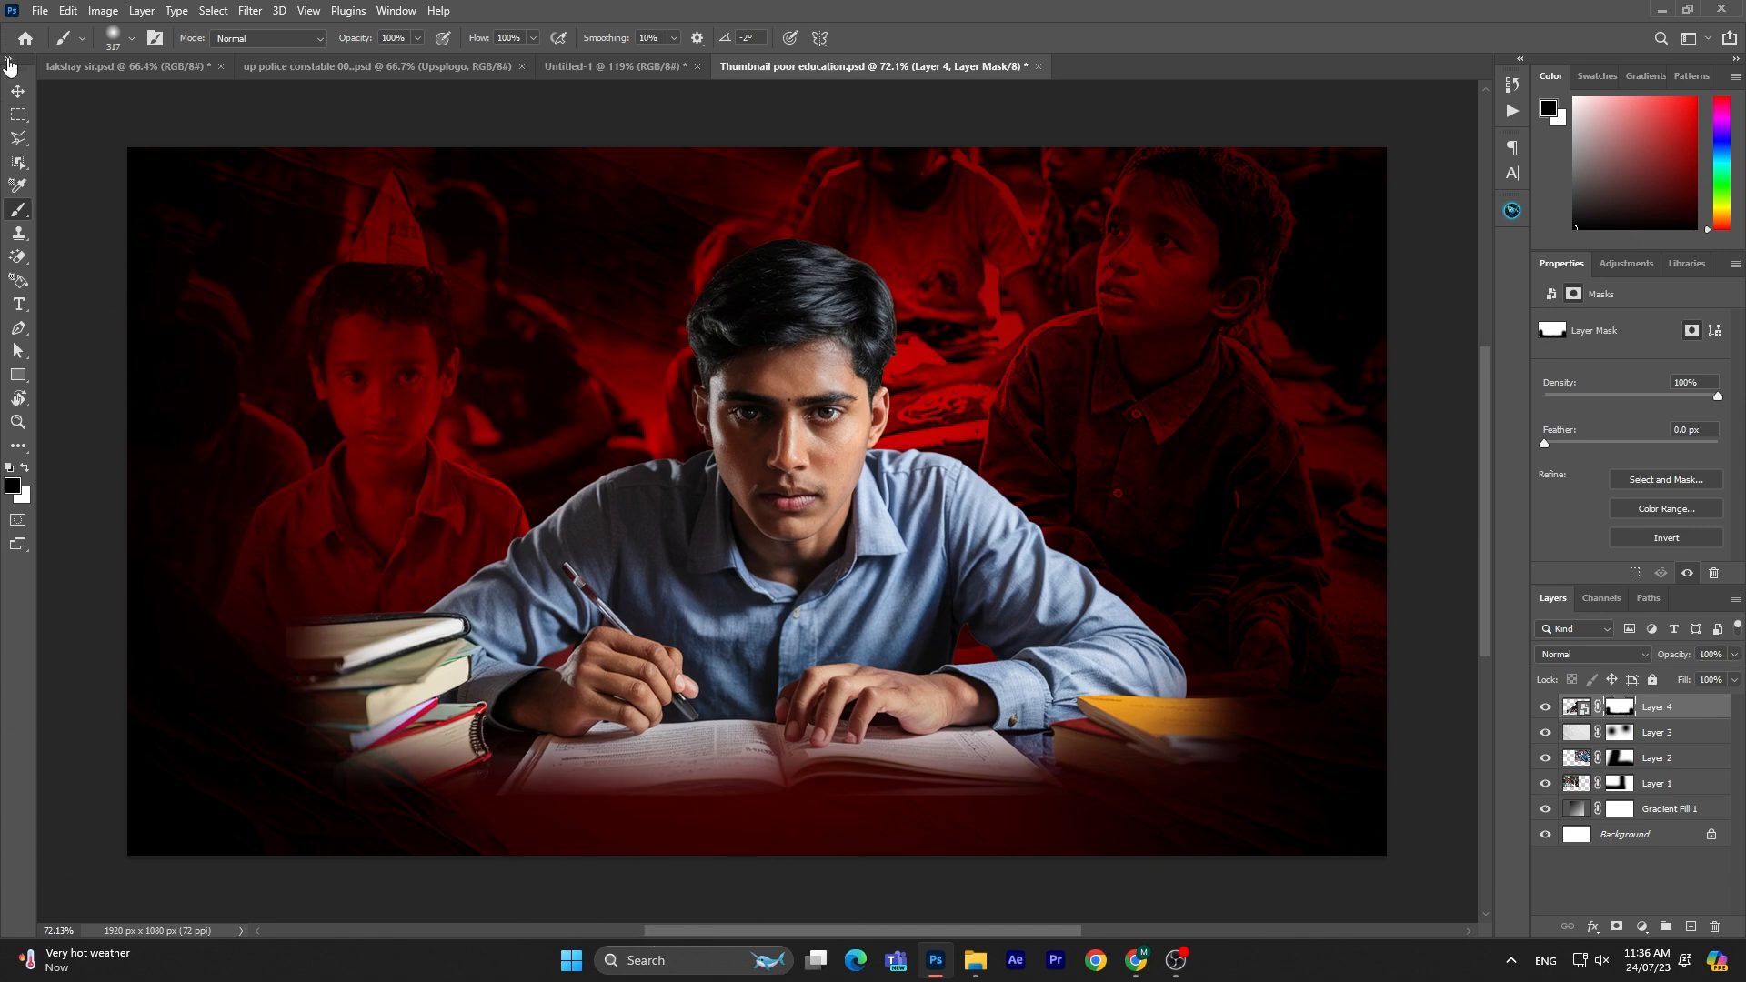
Enlarge the masked student cutout slightly.
left_click(19, 91)
left_click_drag(1284, 238, 1296, 231)
key("Return")
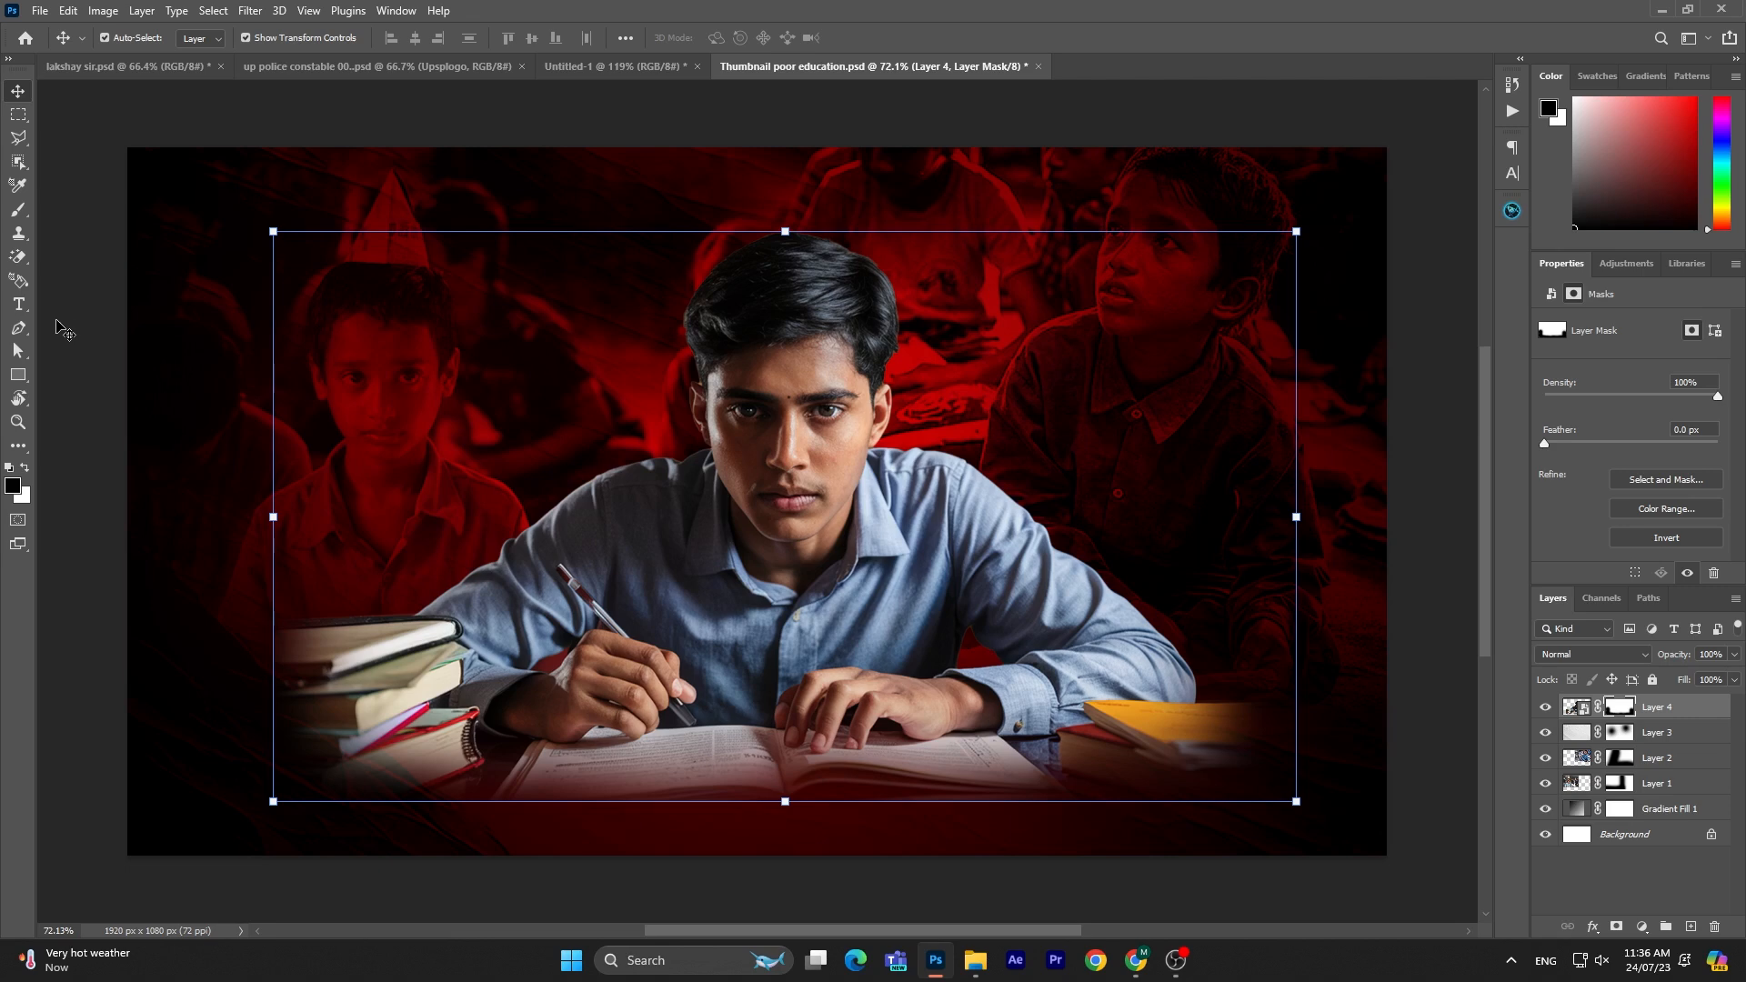
Create a new layer on top and paint a large red glow over the left half with a soft 1554 px brush.
left_click(1691, 927)
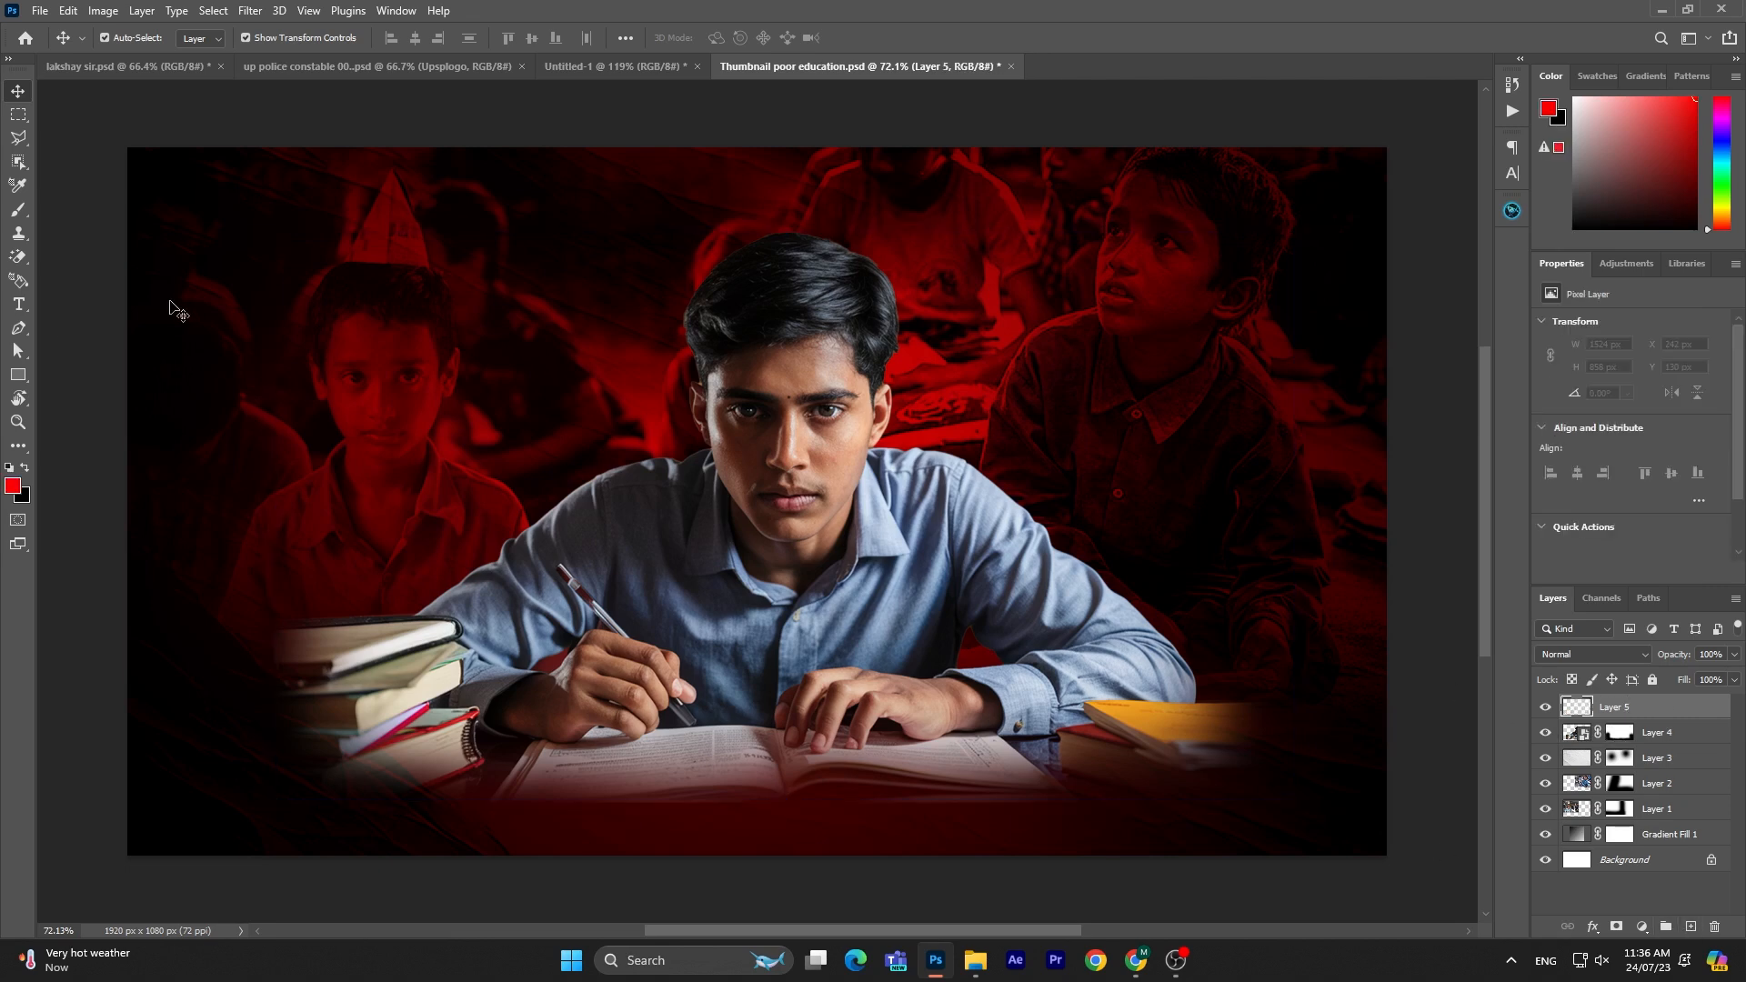
left_click(17, 212)
left_click_drag(859, 401, 1011, 429)
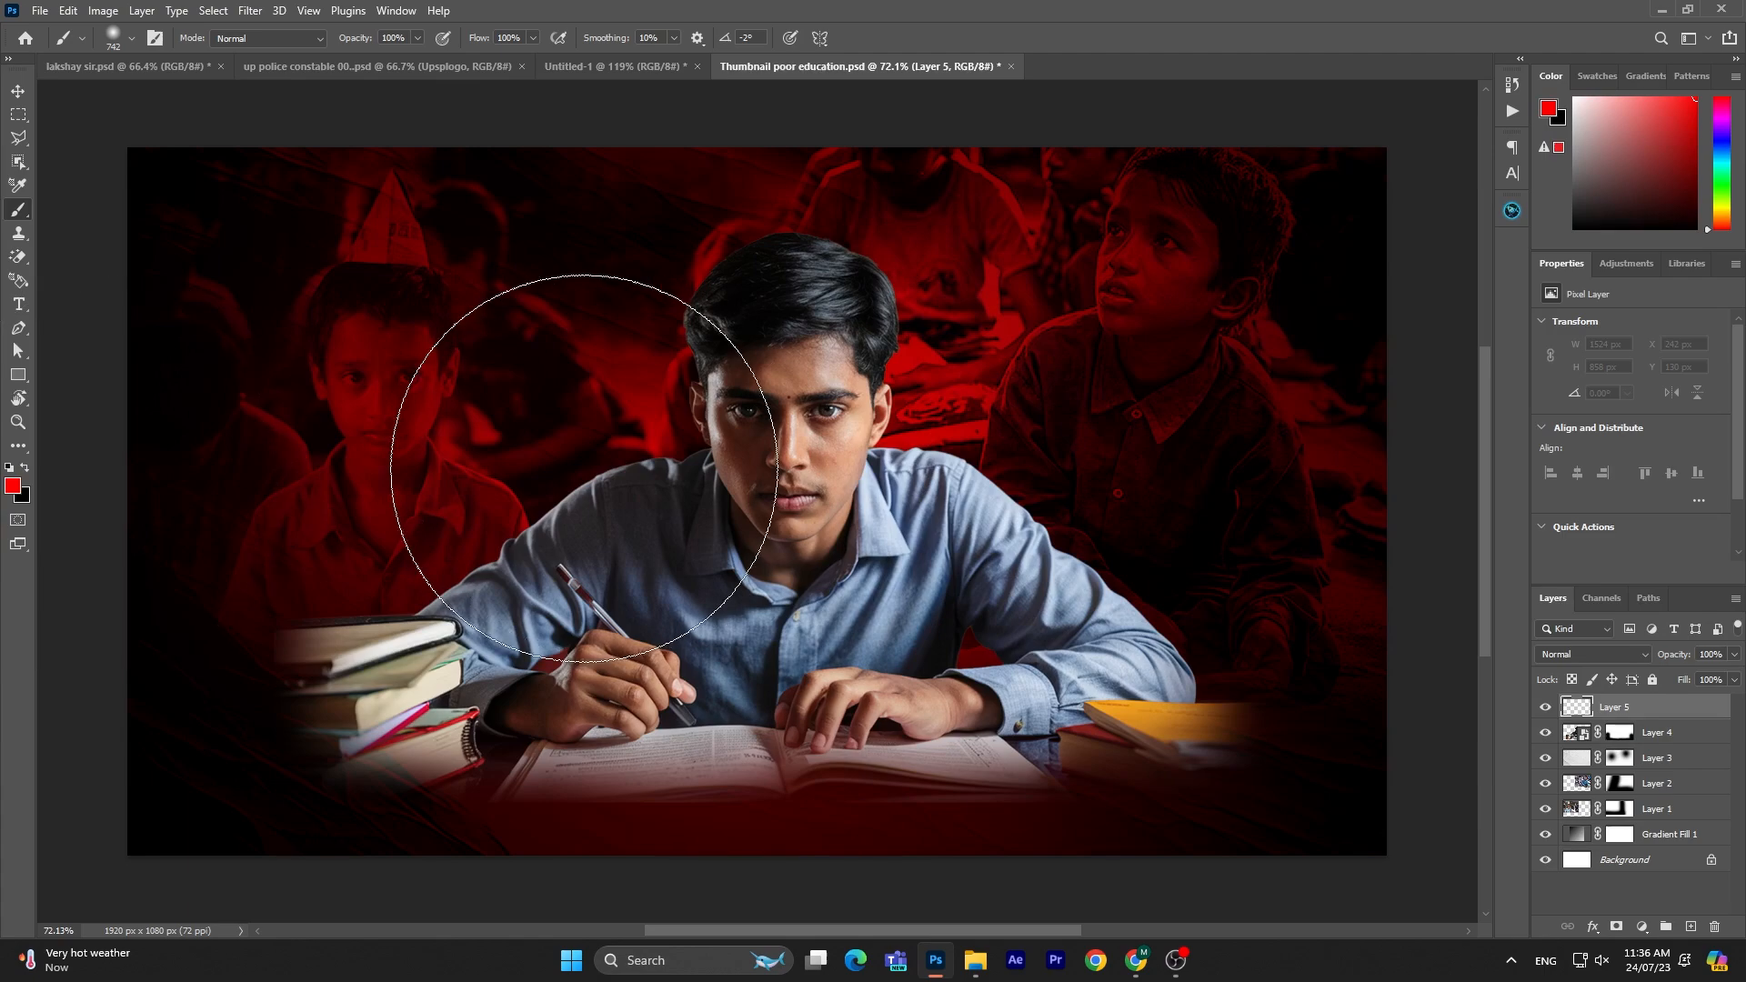
left_click(587, 372)
key("ctrl+z")
left_click_drag(591, 392, 858, 396)
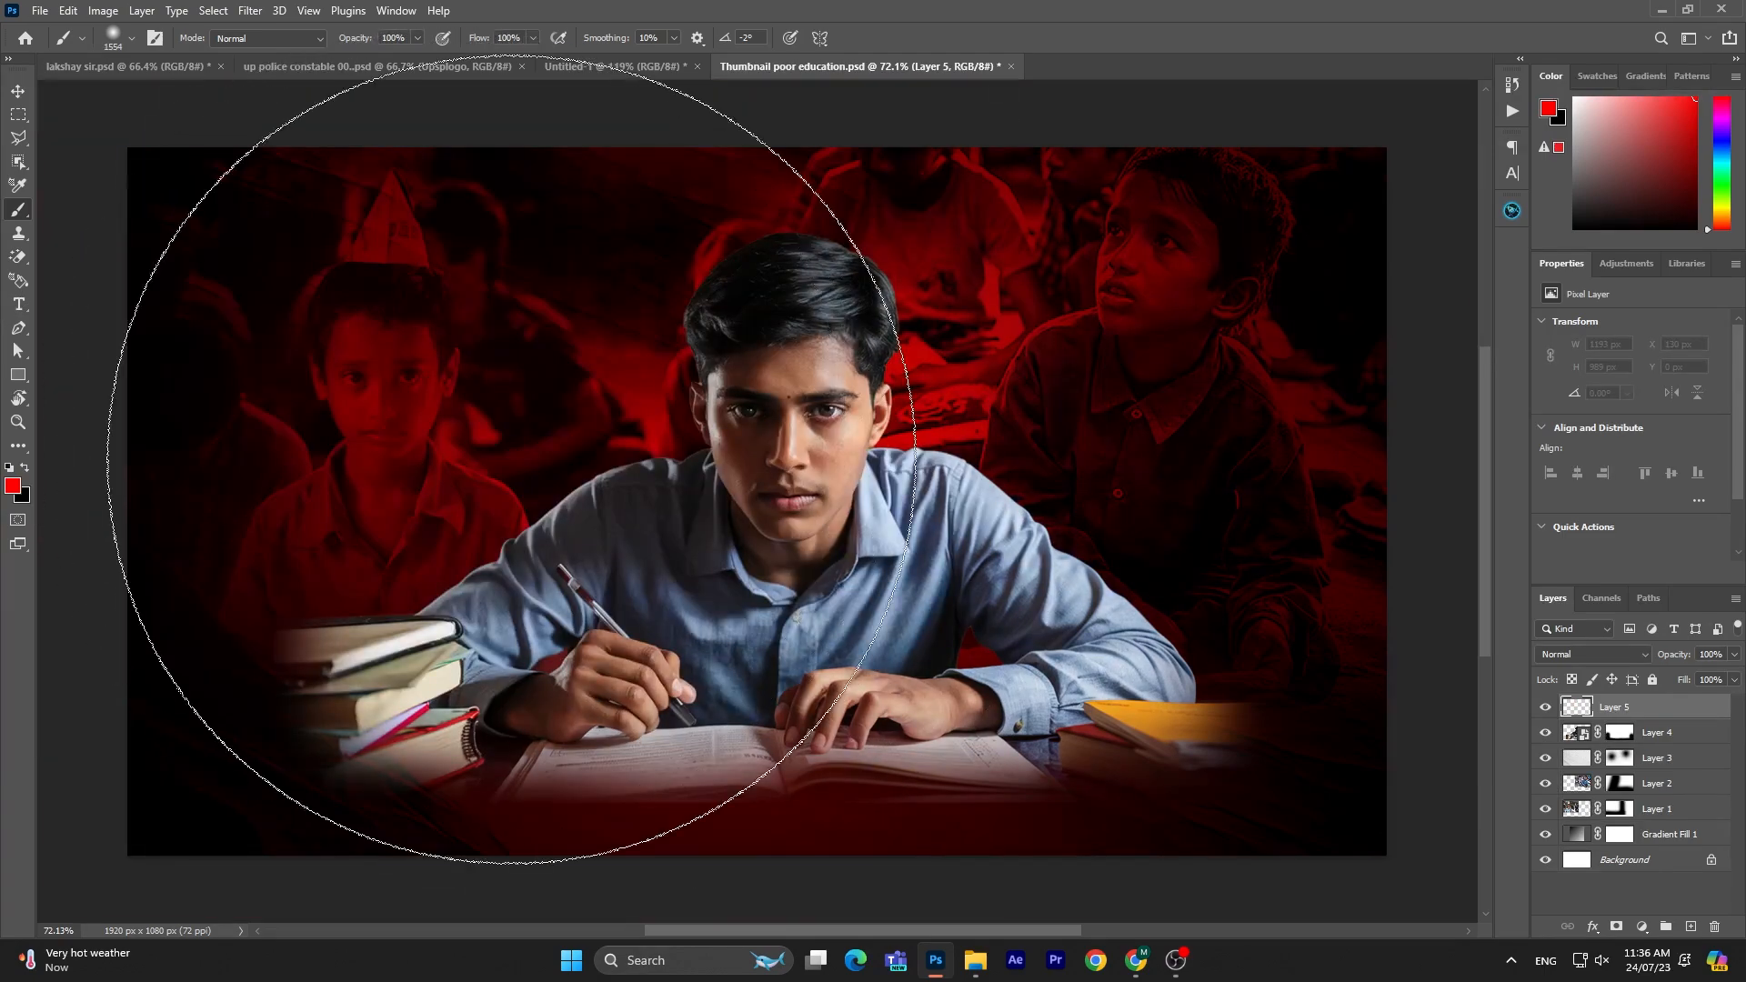
left_click(504, 461)
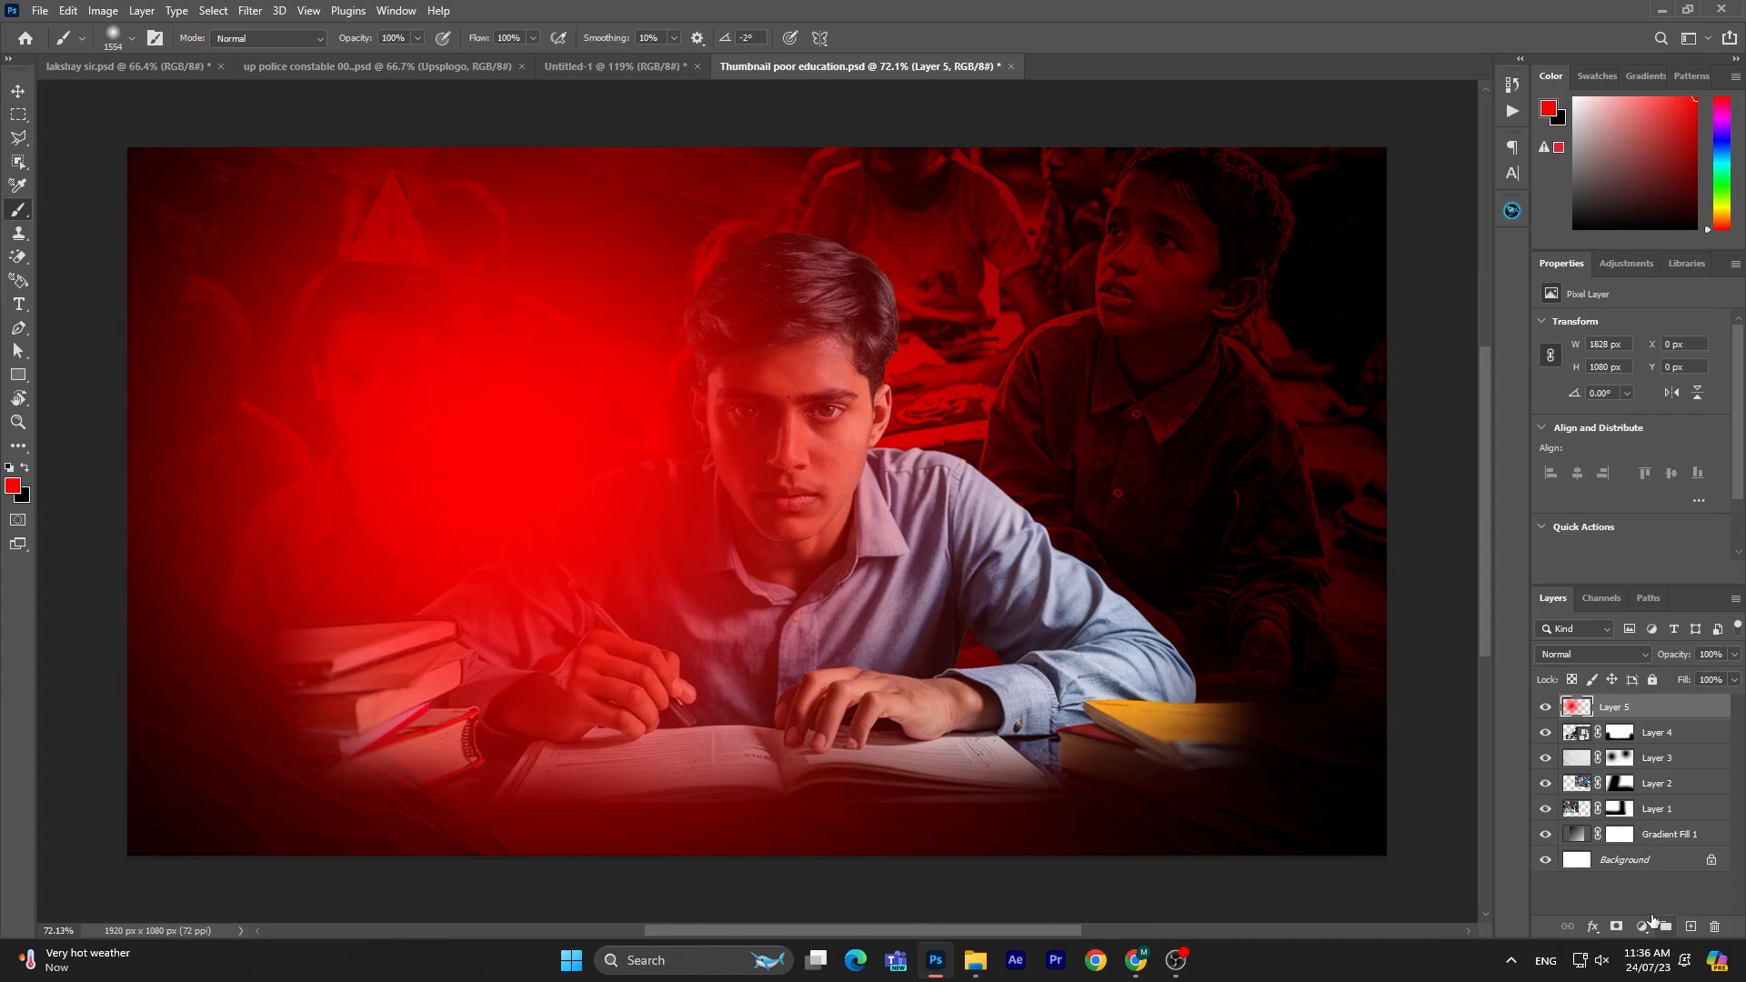
Set the foreground colour to yellow ffd200 and paint a matching soft glow over the right half of the canvas.
left_click(13, 486)
left_click(1242, 362)
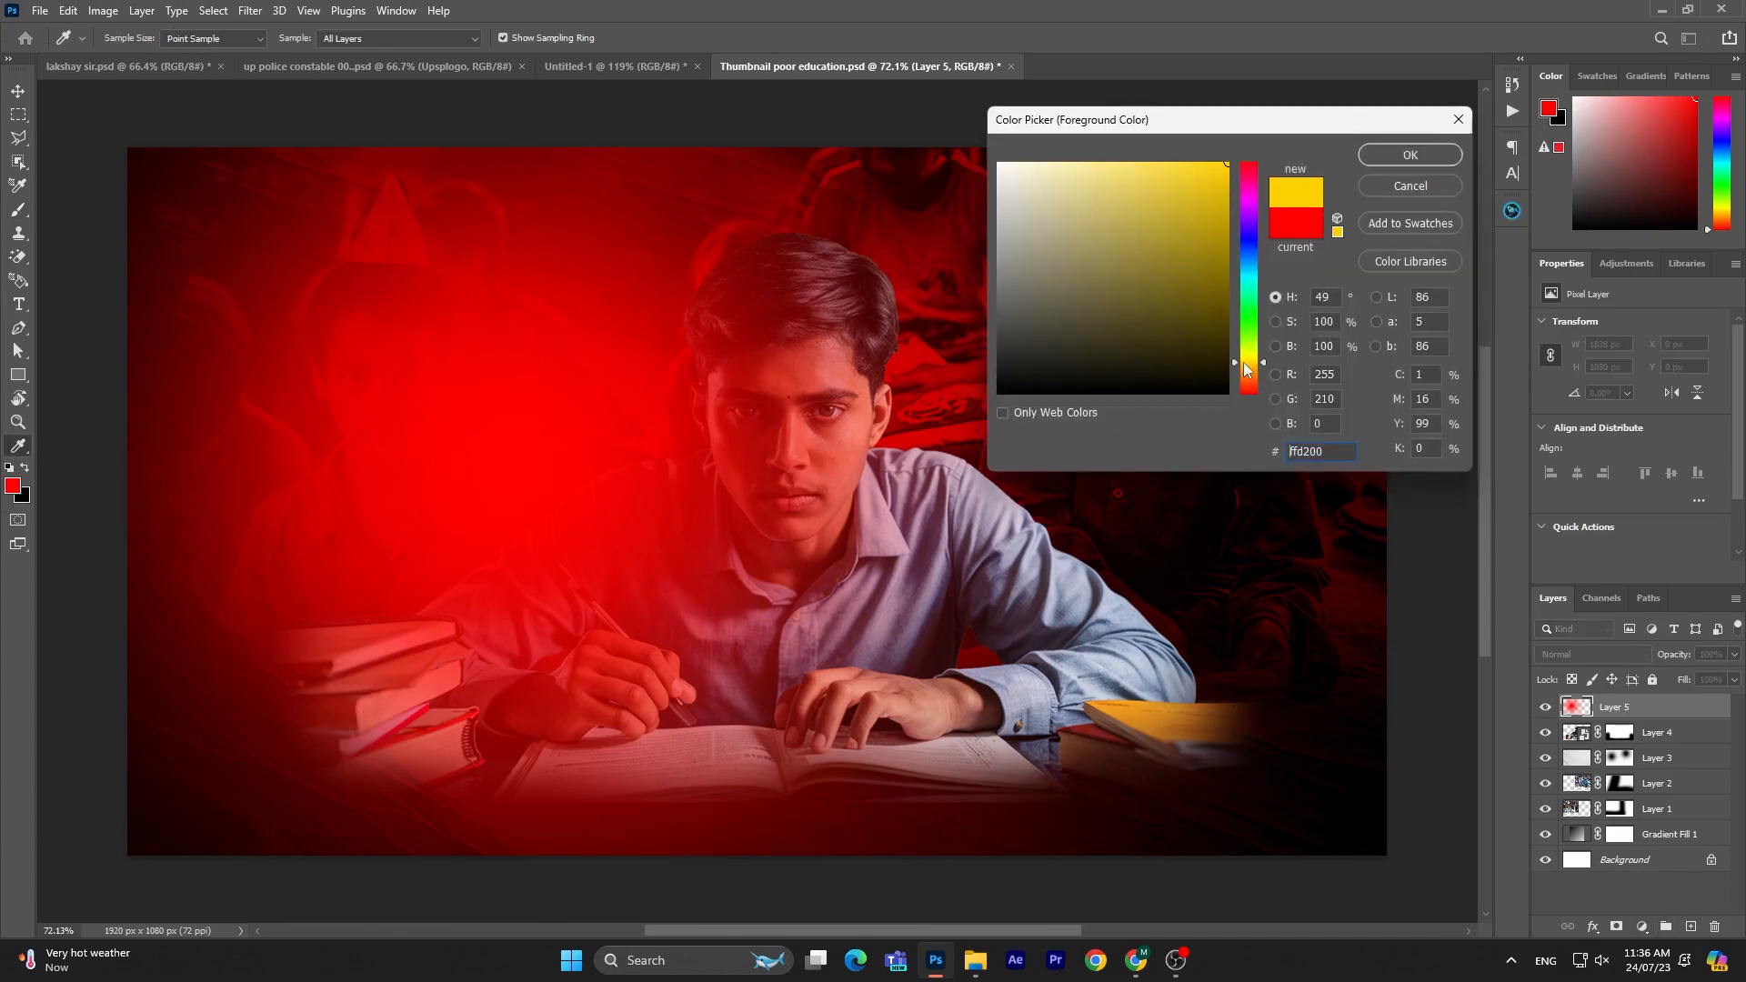
left_click(1409, 155)
key("b")
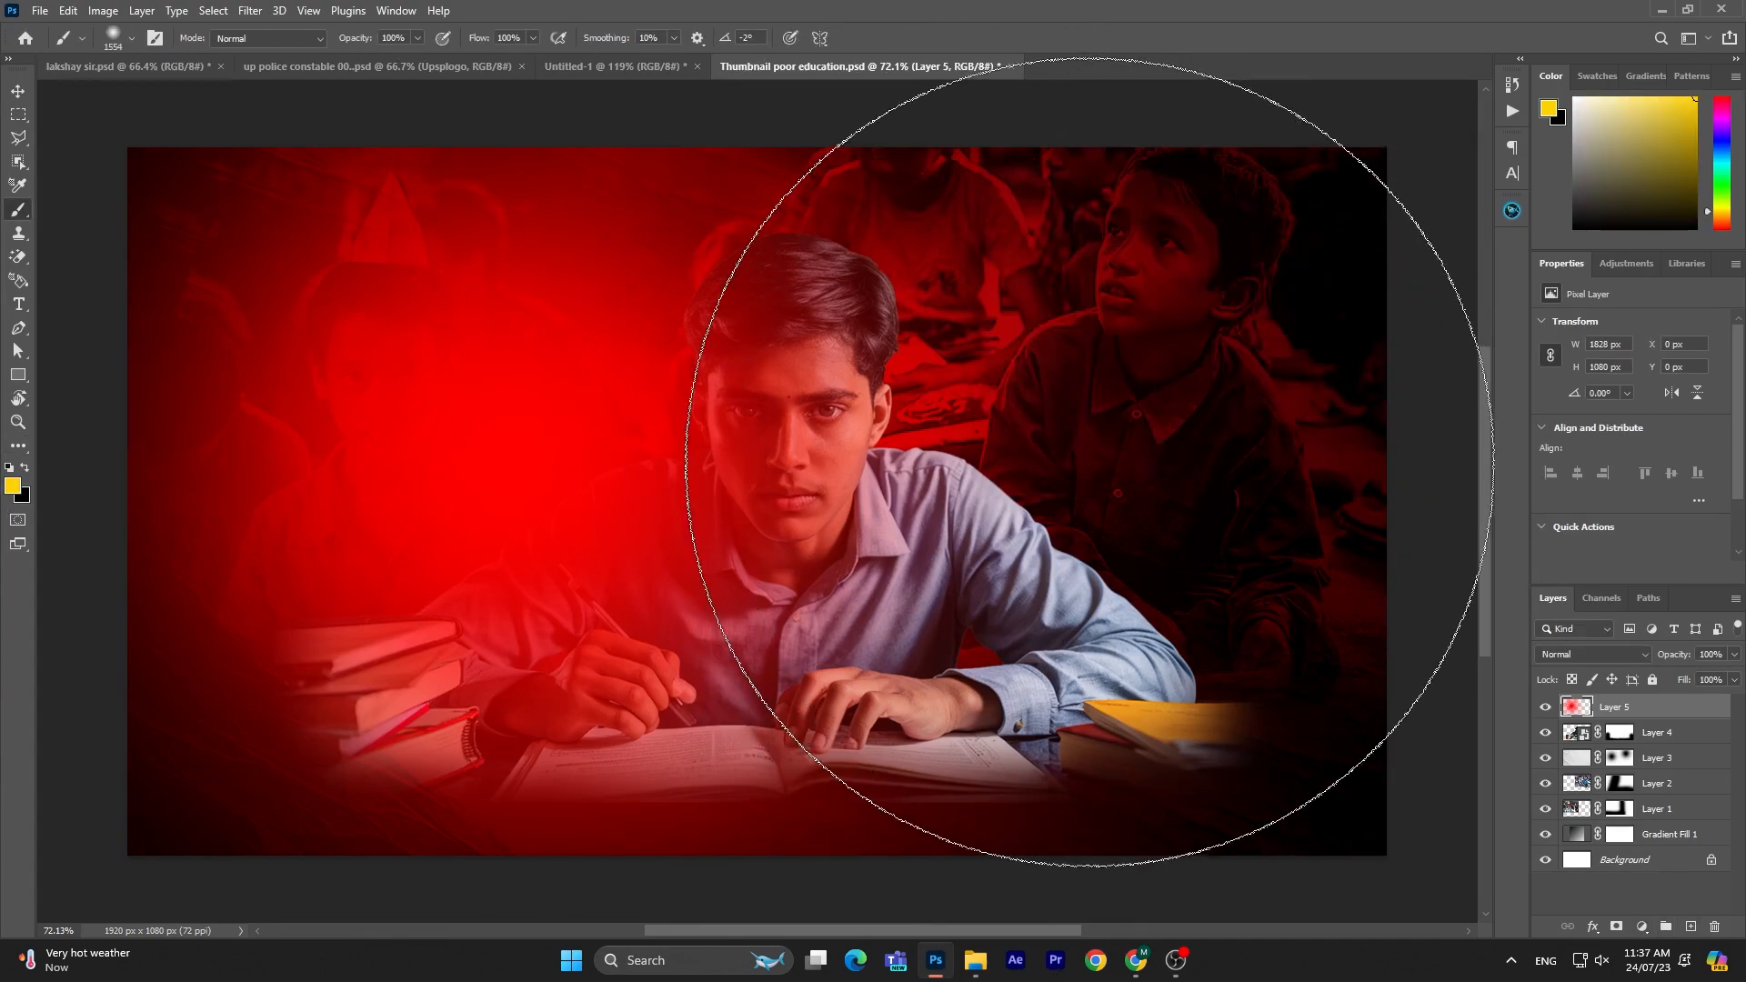
left_click(1089, 461)
Set the red and yellow glow layer's blend mode to Overlay.
key("v")
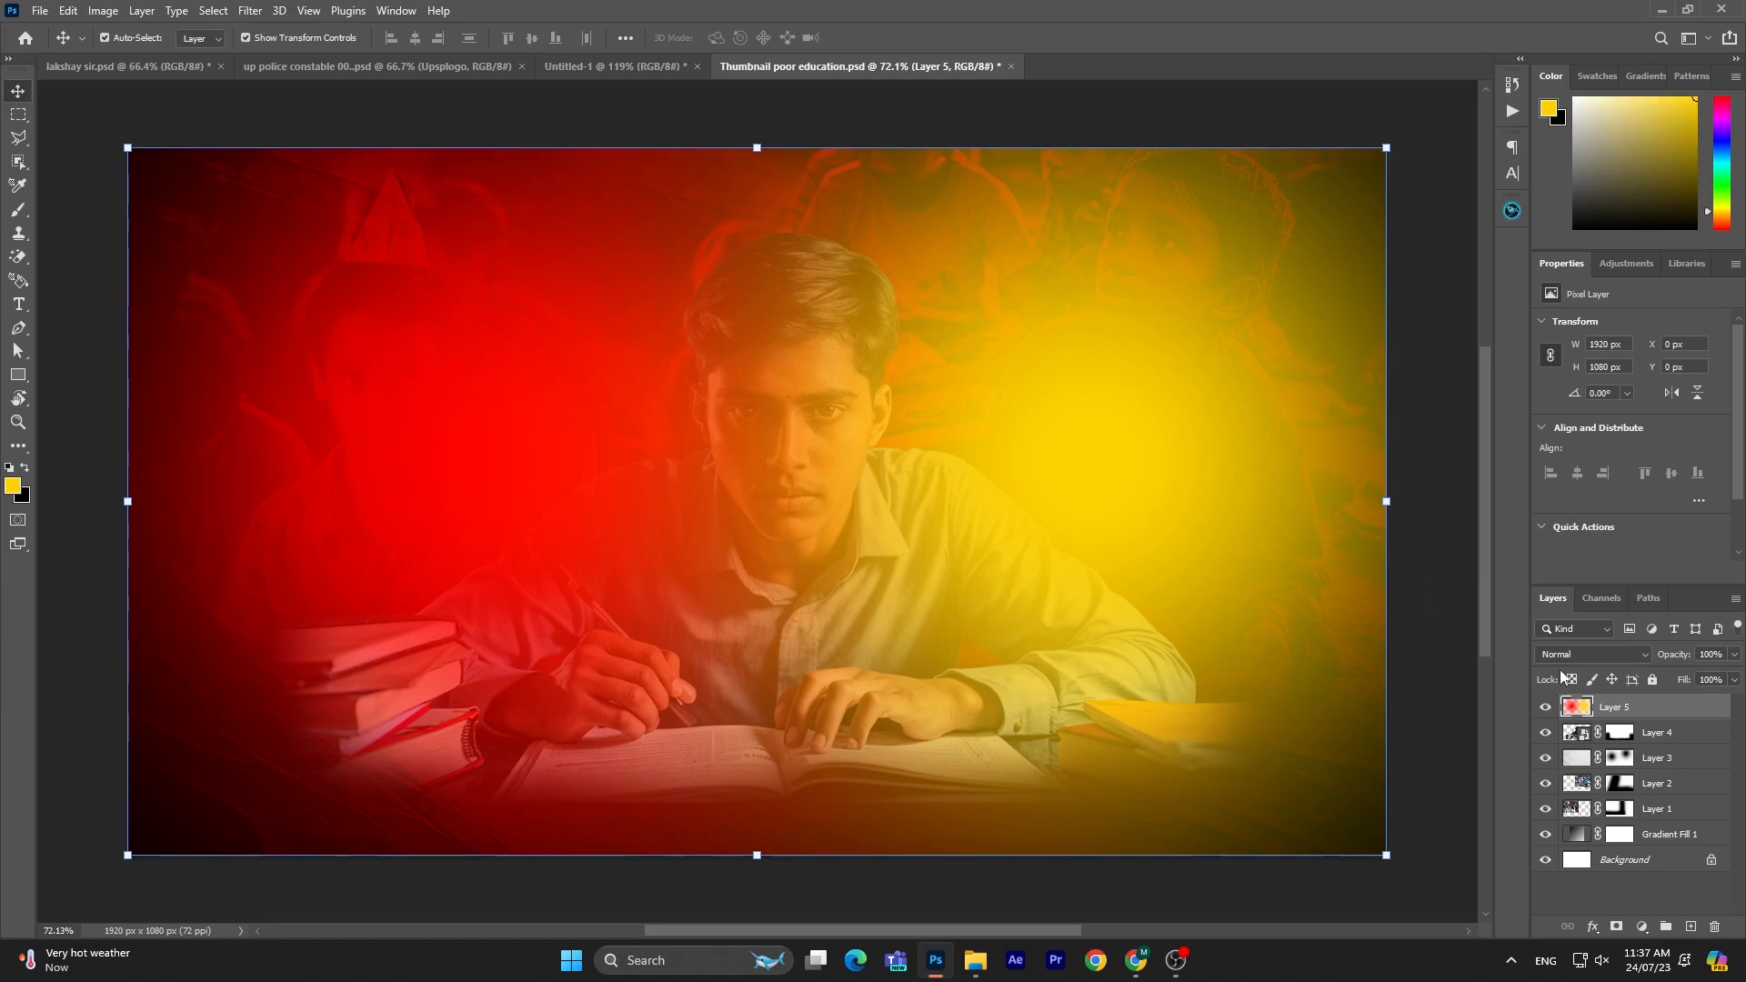
left_click(1588, 655)
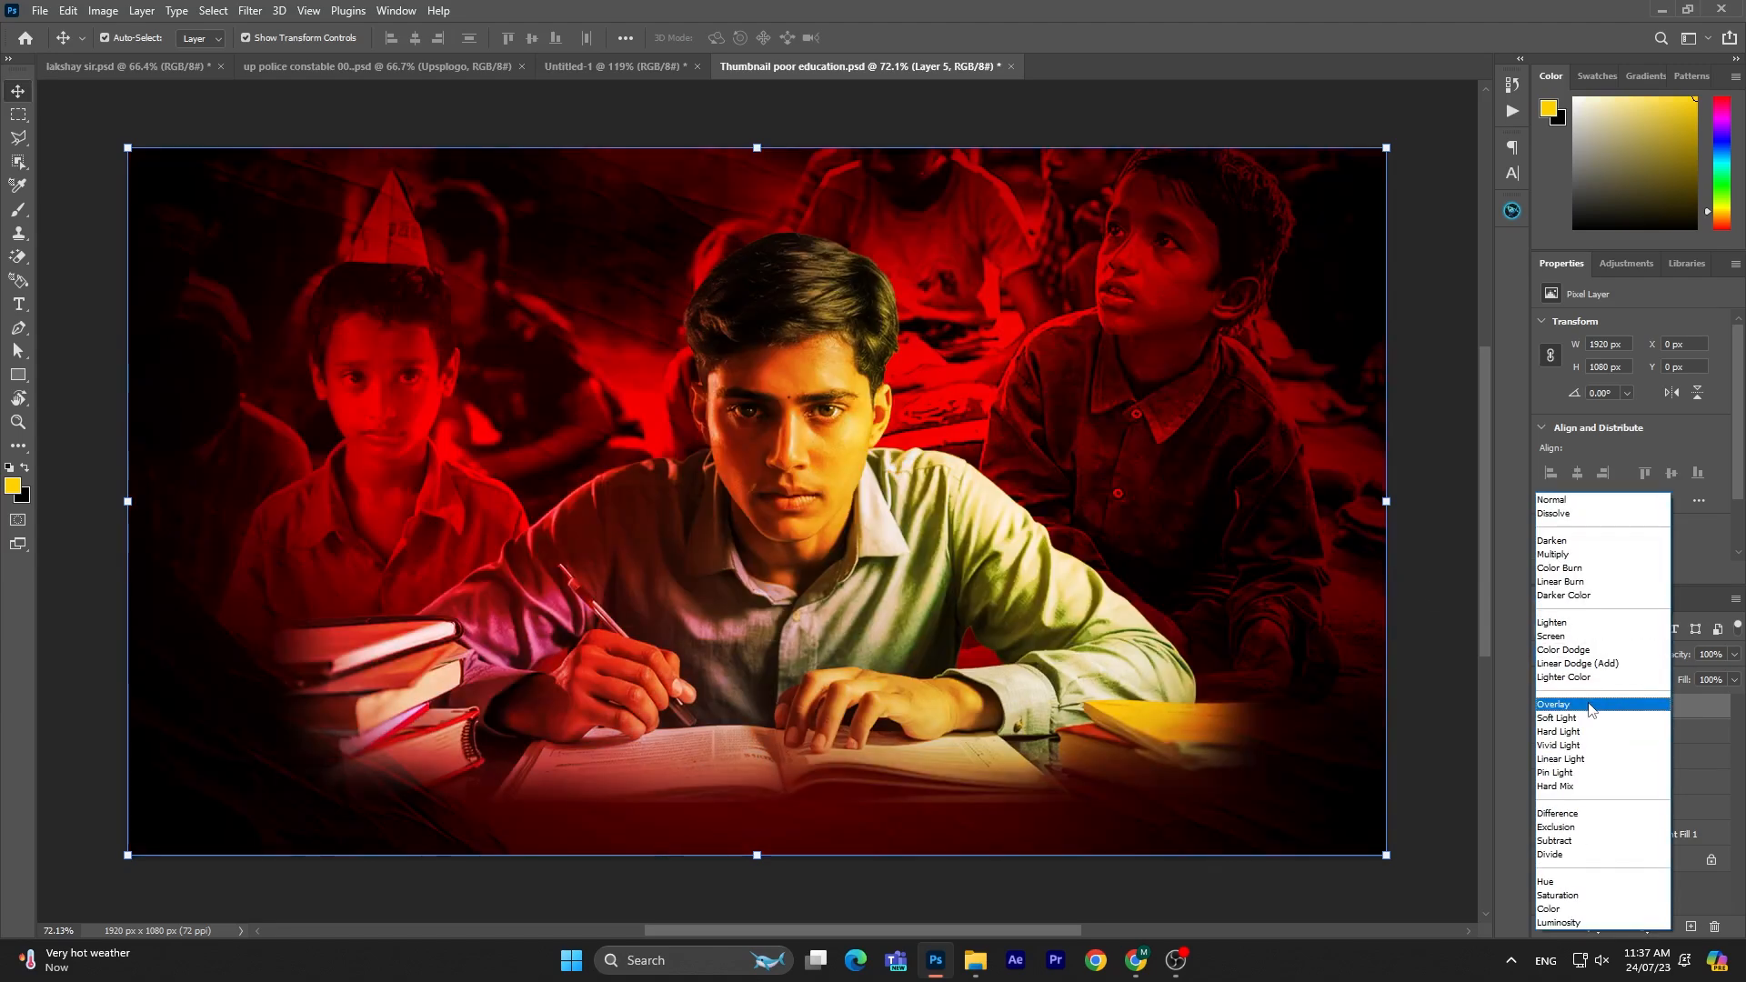
left_click(1589, 706)
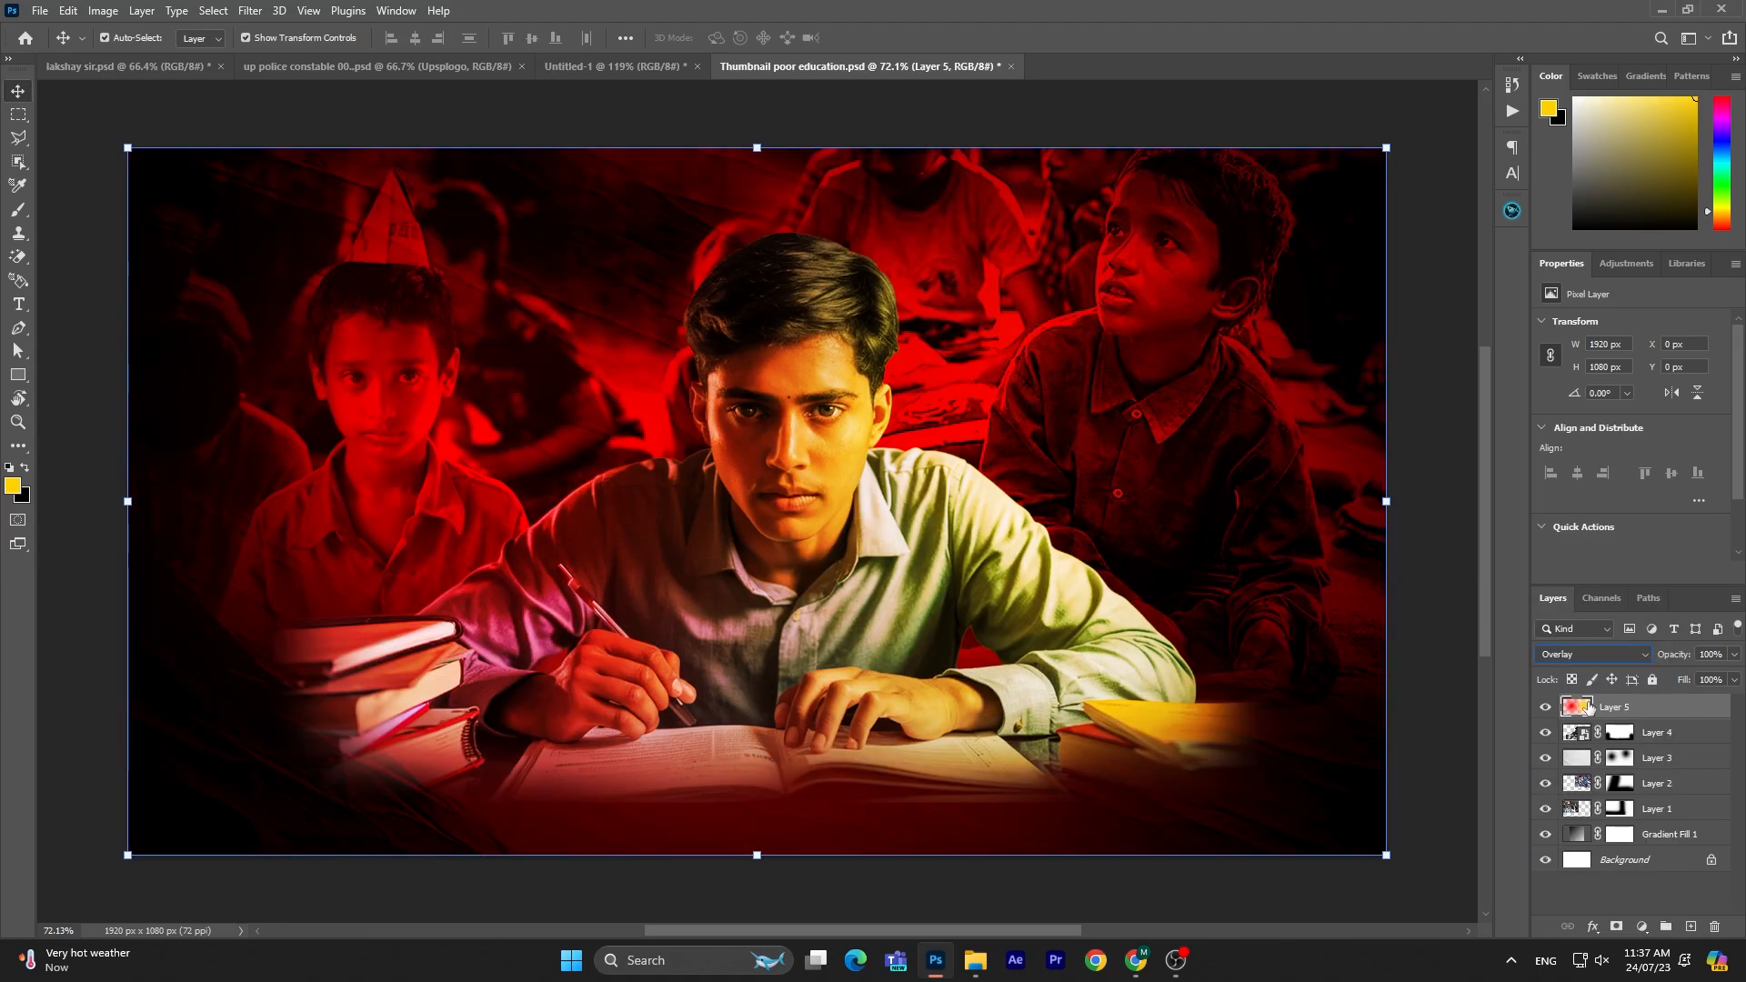
Add a layer mask to the unclipped red and yellow glow layer and invert the mask to black.
left_click(1659, 718, "alt")
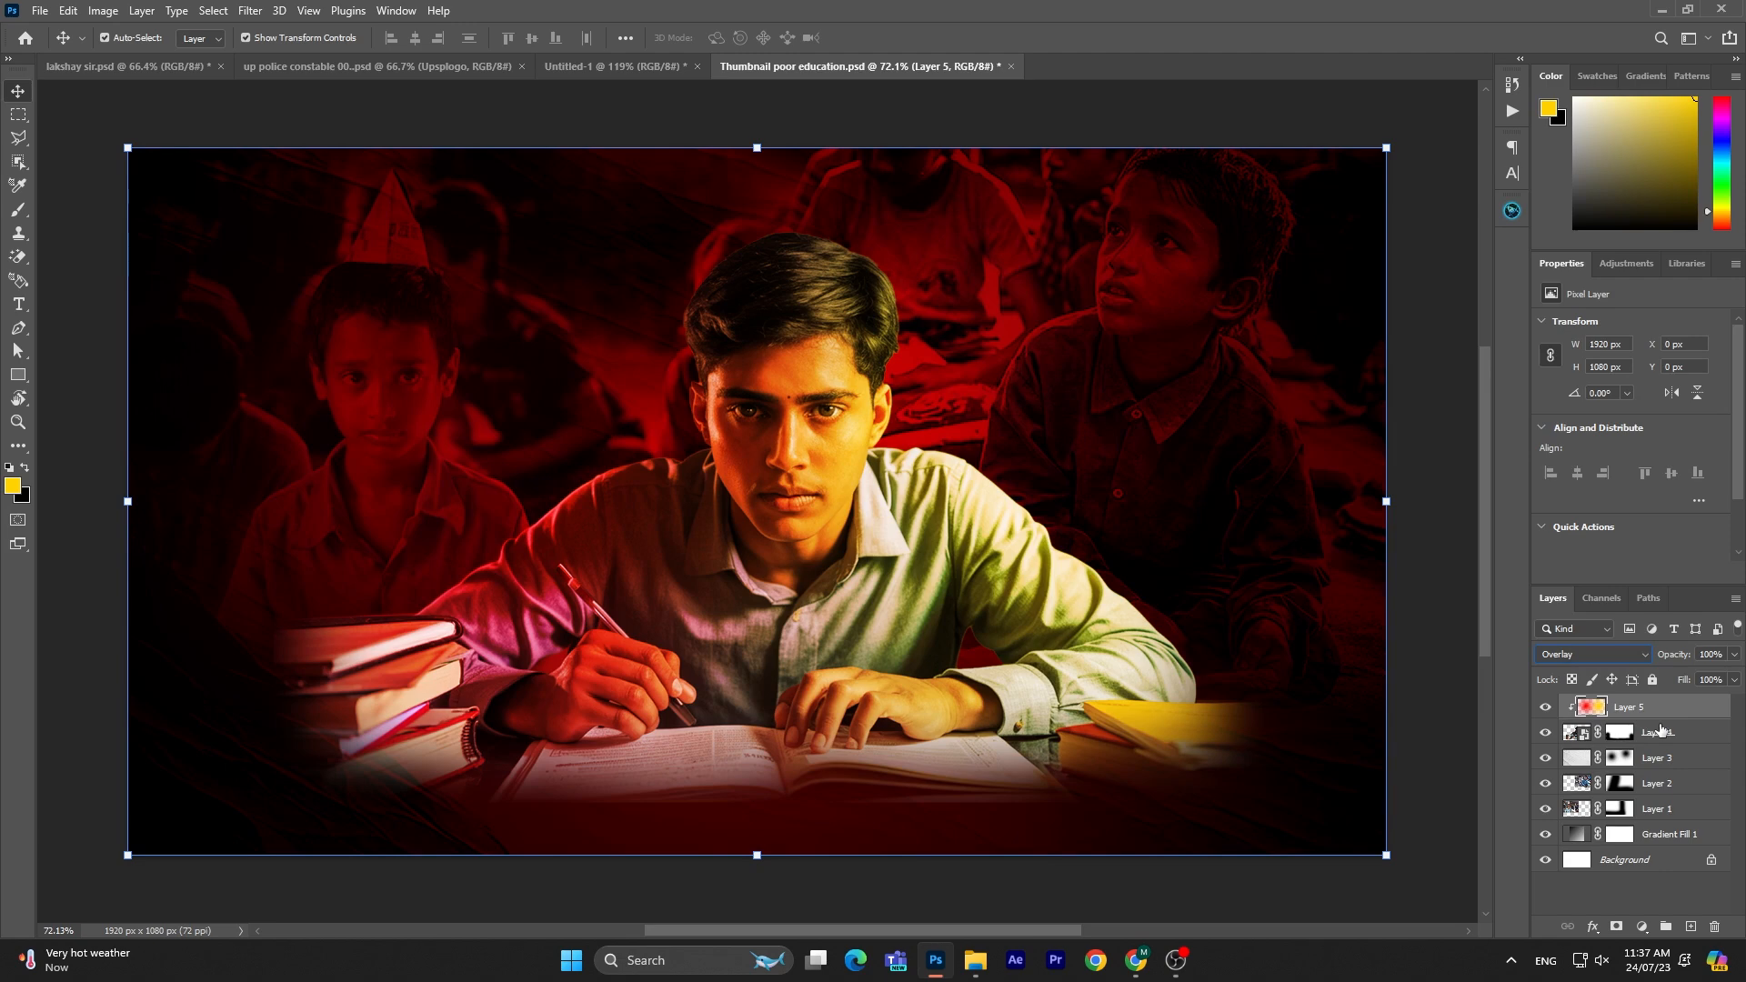
key("ctrl+alt+g")
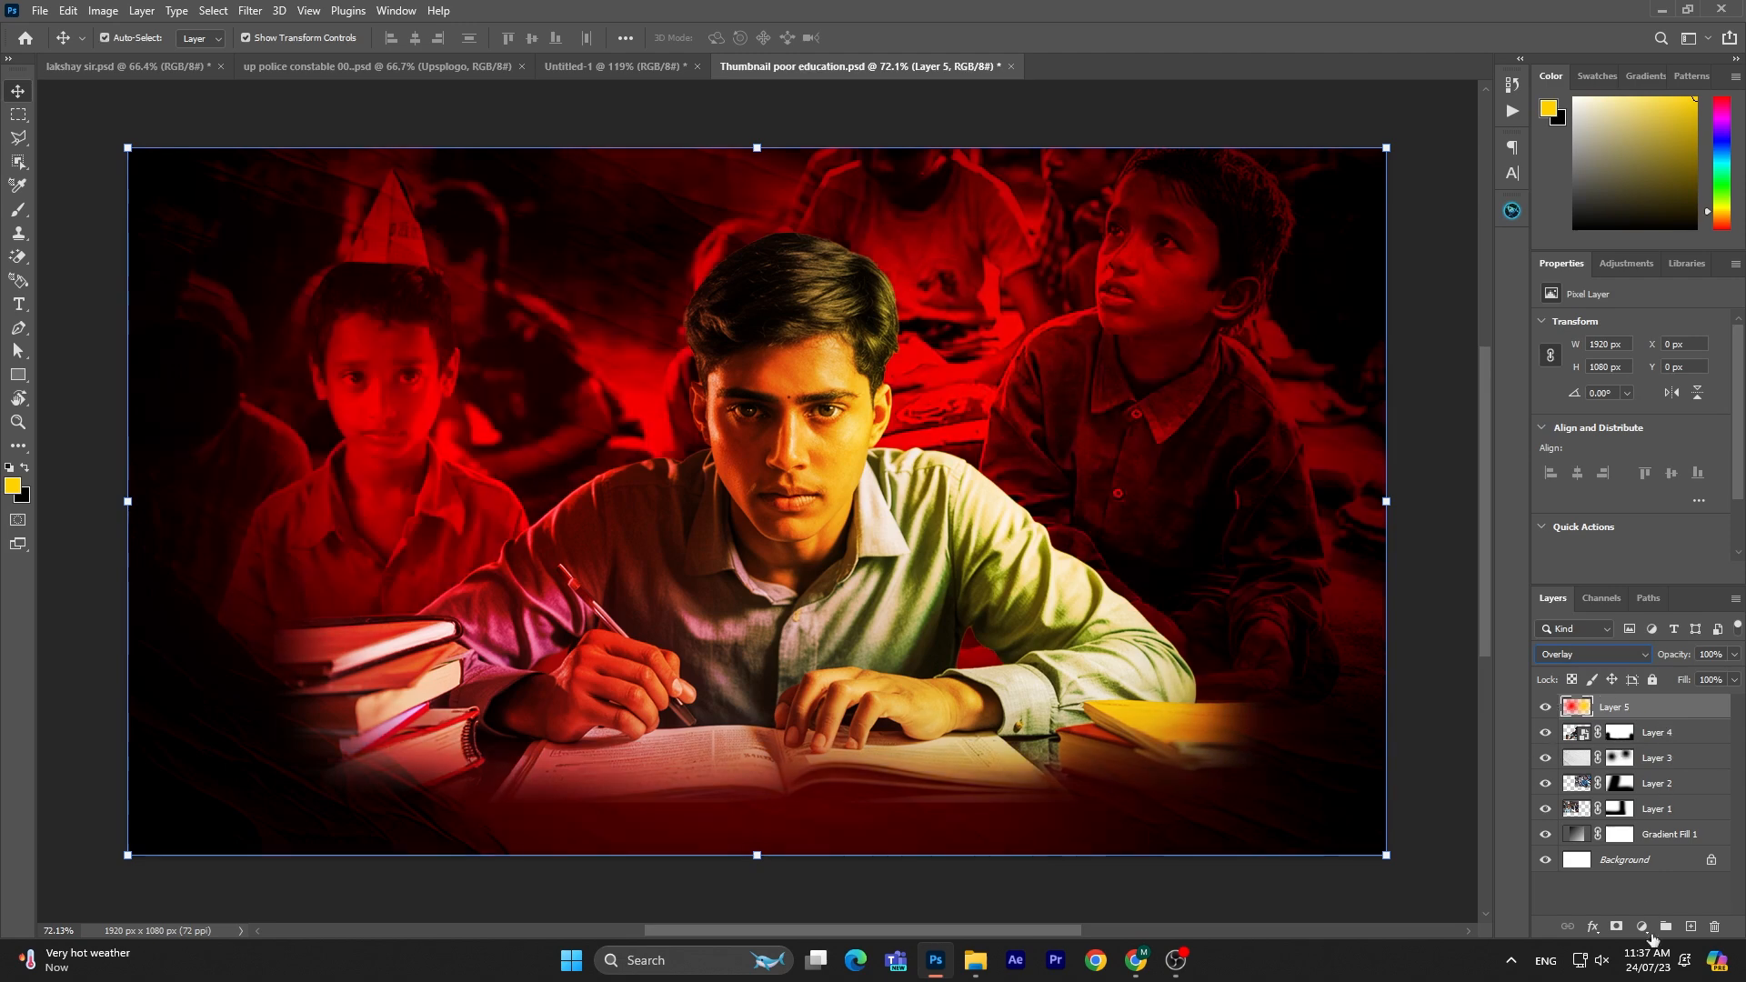
left_click(1616, 926)
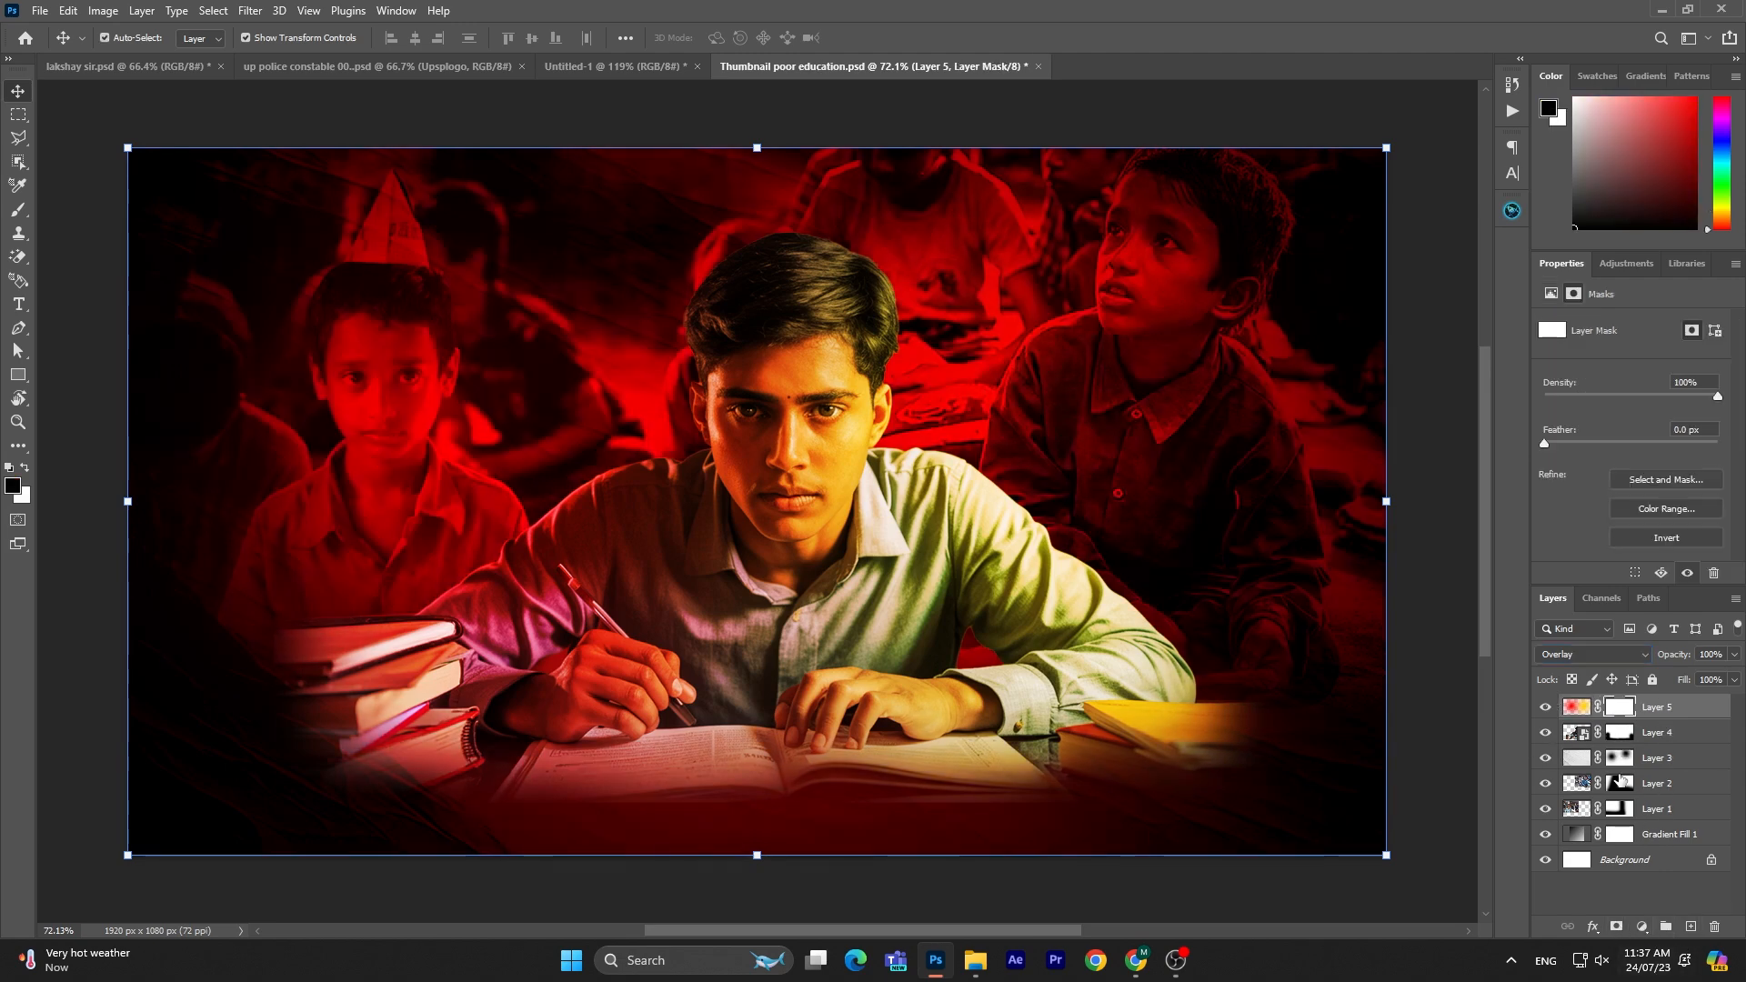
key("ctrl+i")
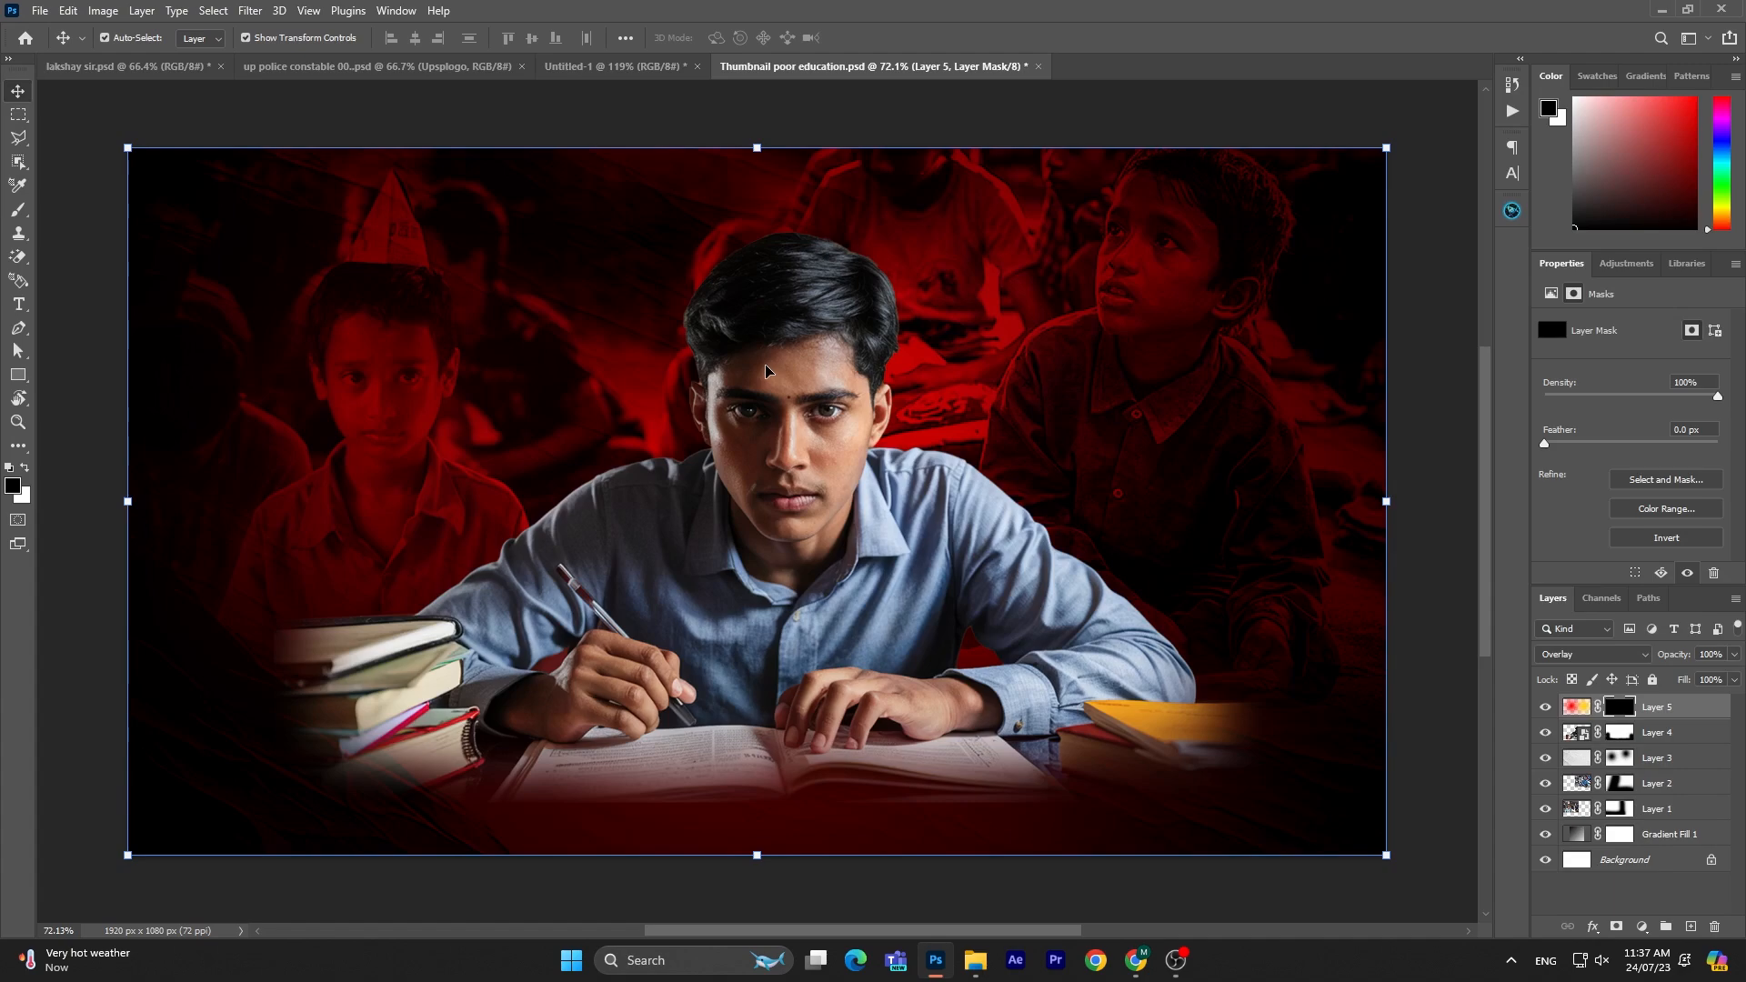
Paint white on the glow mask with a soft 284 px brush over the student's hair, face sides, shoulders and yellow-lit sleeve.
left_click(18, 209)
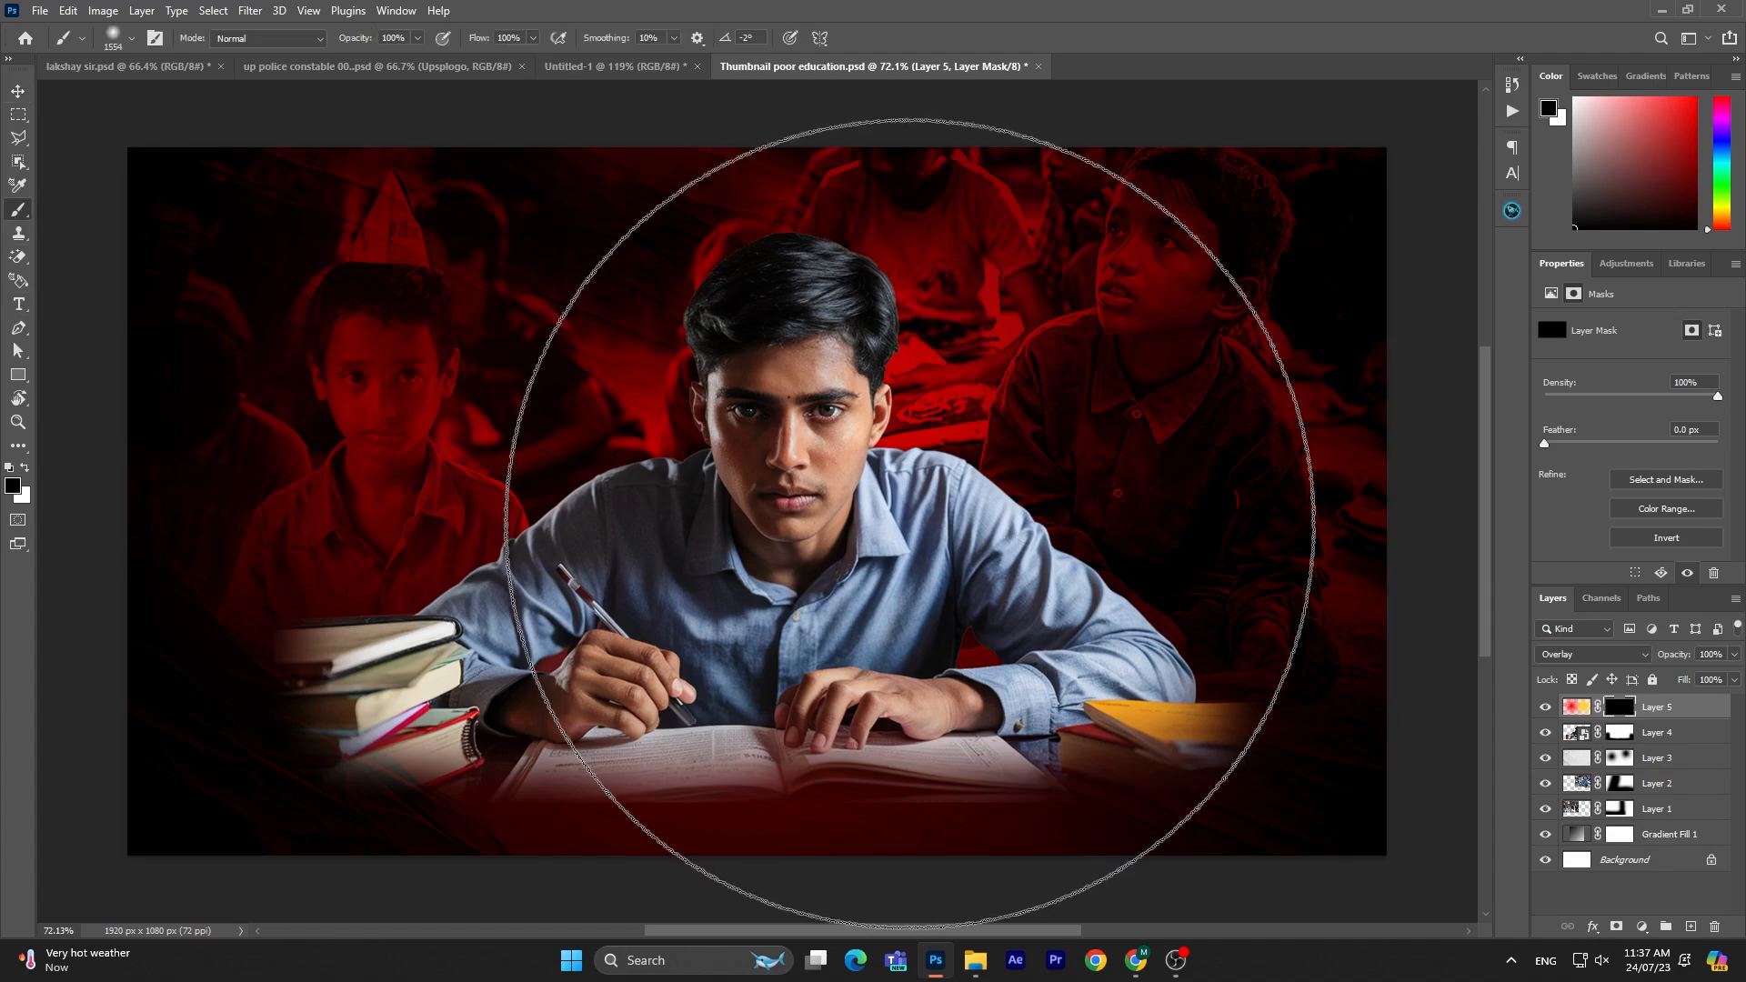
left_click_drag(968, 467, 911, 446, "alt")
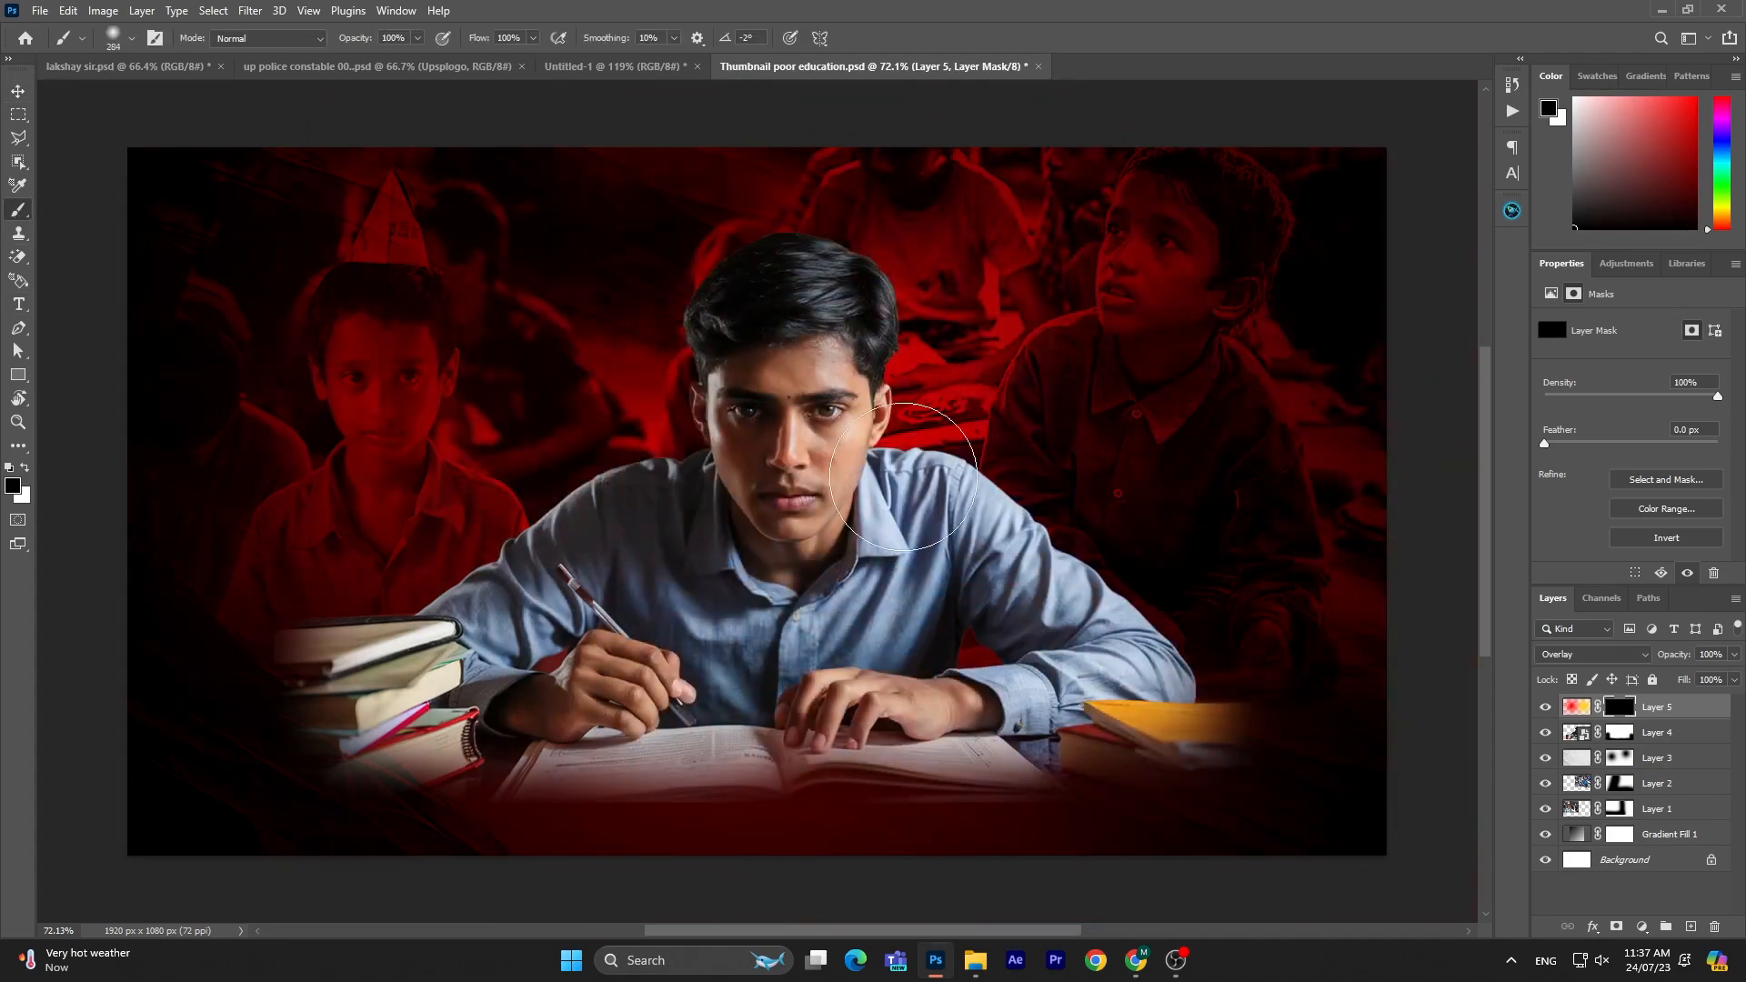
left_click(25, 467)
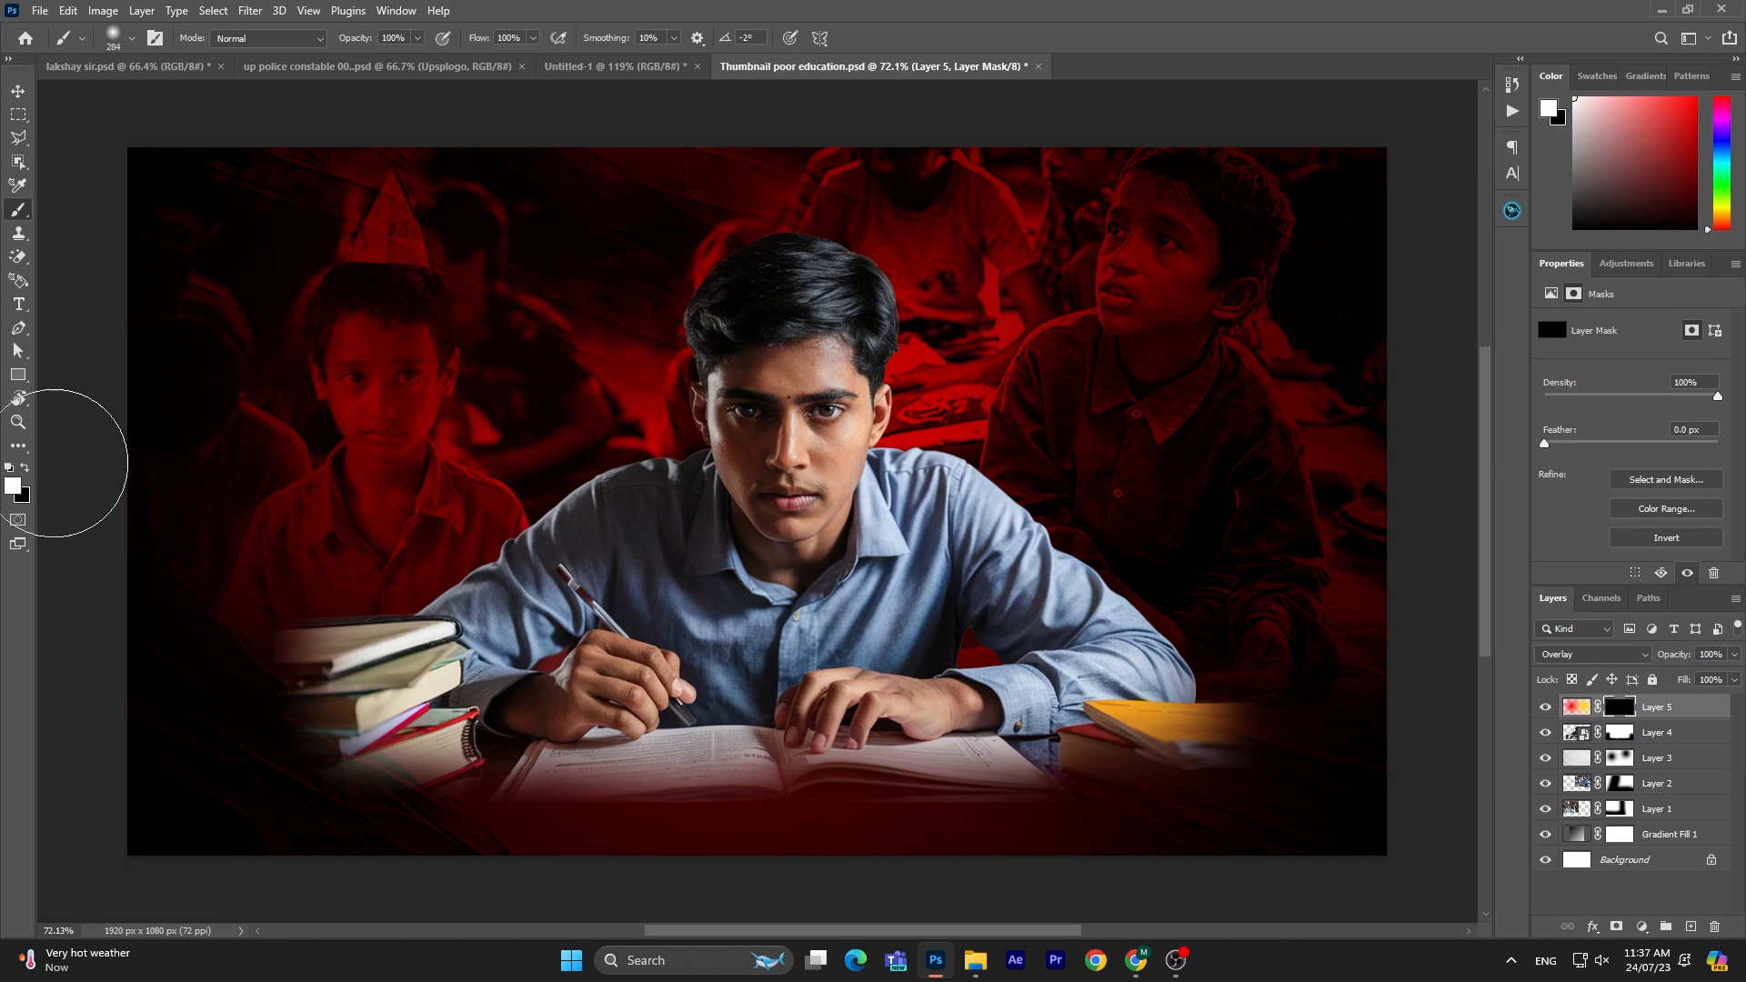
mouse_move(904, 281)
left_mouse_down()
mouse_move(887, 376)
mouse_move(906, 564)
mouse_move(1021, 499)
mouse_move(1146, 589)
mouse_move(1045, 538)
left_mouse_up()
mouse_move(643, 347)
left_mouse_down()
mouse_move(594, 306)
mouse_move(719, 260)
mouse_move(612, 304)
mouse_move(707, 291)
mouse_move(673, 406)
left_mouse_up()
mouse_move(659, 495)
left_mouse_down()
mouse_move(706, 507)
mouse_move(642, 525)
left_mouse_up()
scroll(786, 586, "down", 1)
scroll(786, 587, "down", 1)
scroll(738, 491, "up", 3)
scroll(684, 492, "down", 2)
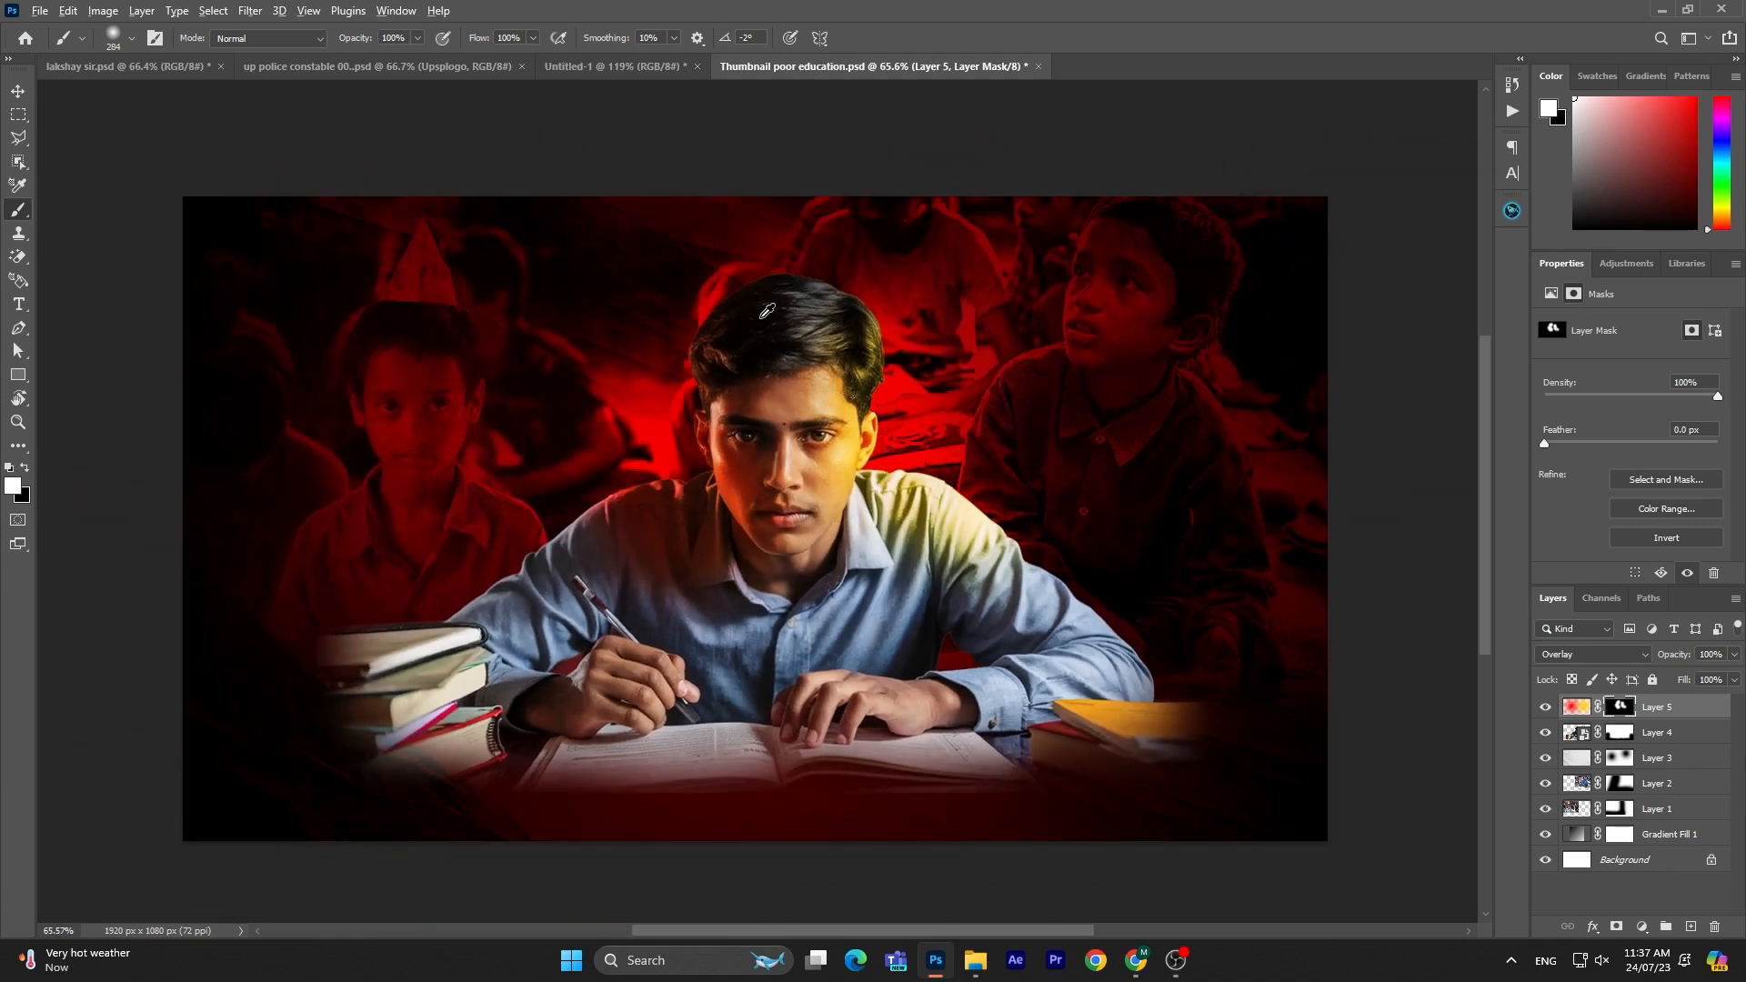
scroll(890, 451, "down", 1)
scroll(845, 432, "up", 1)
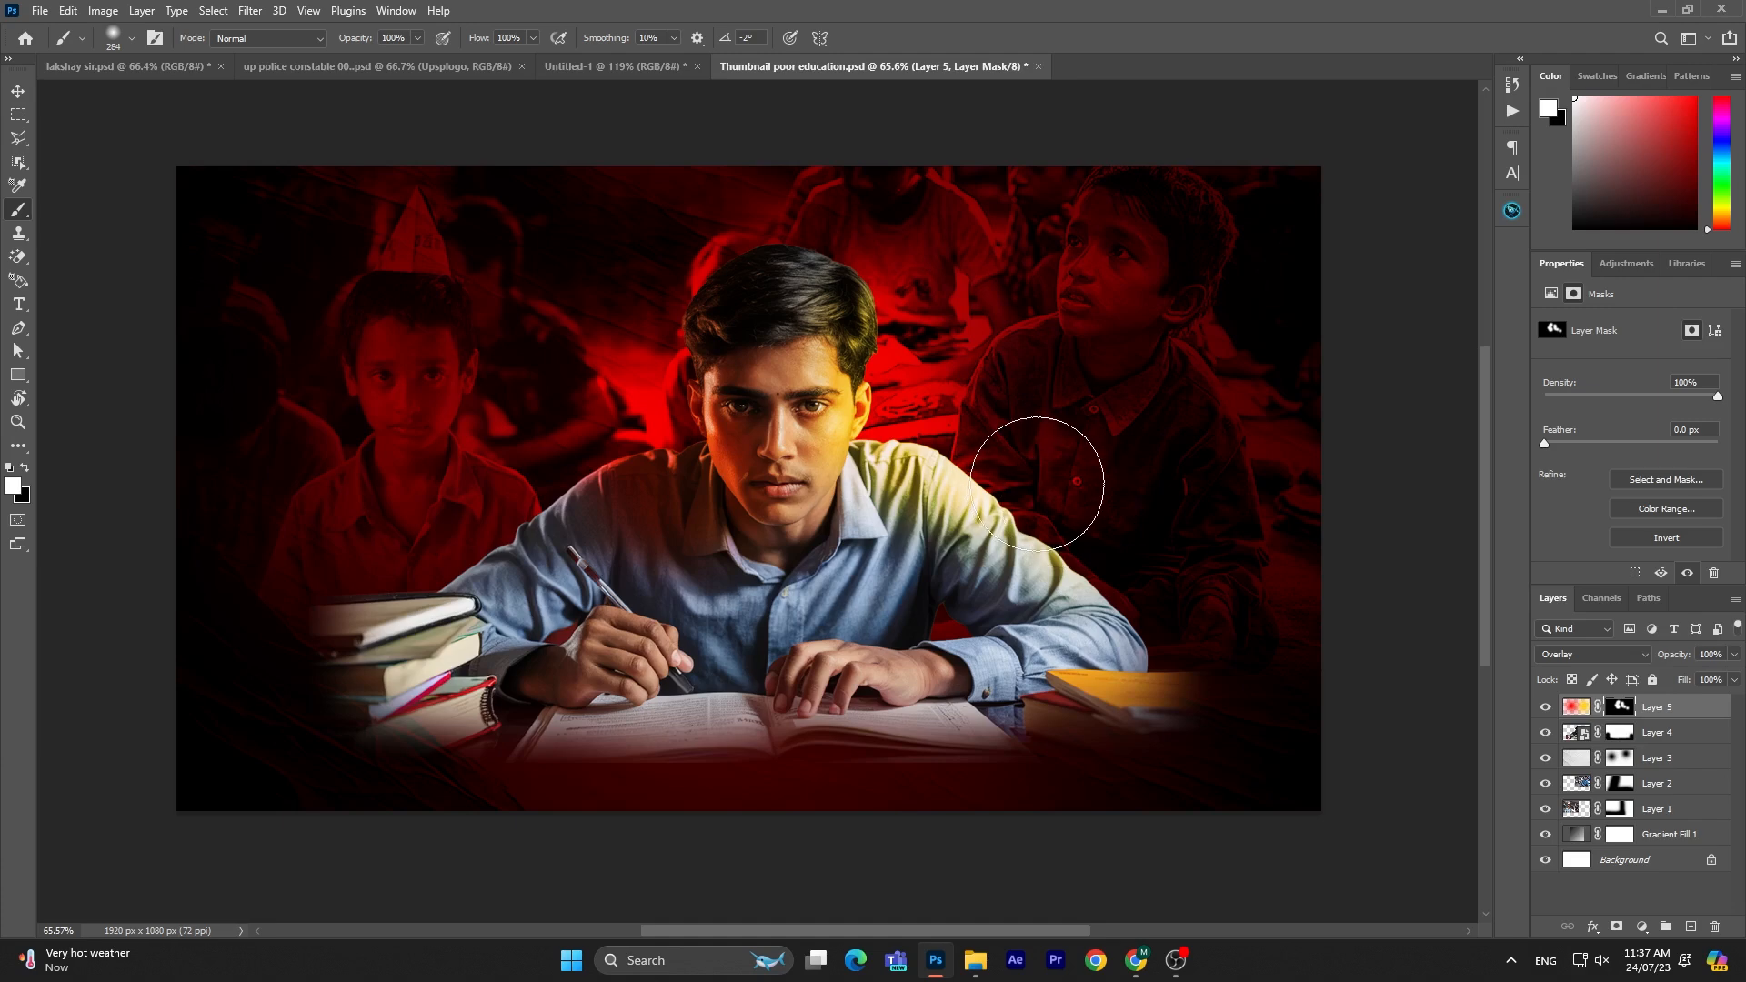
mouse_move(1032, 475)
left_mouse_down()
mouse_move(1130, 615)
mouse_move(1121, 632)
left_mouse_up()
Reveal a thin red rim of glow on the student's pen-side shoulder and sleeve using a smaller soft white brush.
key("bracketleft")
key("bracketleft")
key("bracketleft")
key("bracketleft")
key("bracketleft")
key("bracketleft")
key("bracketleft")
key("bracketleft")
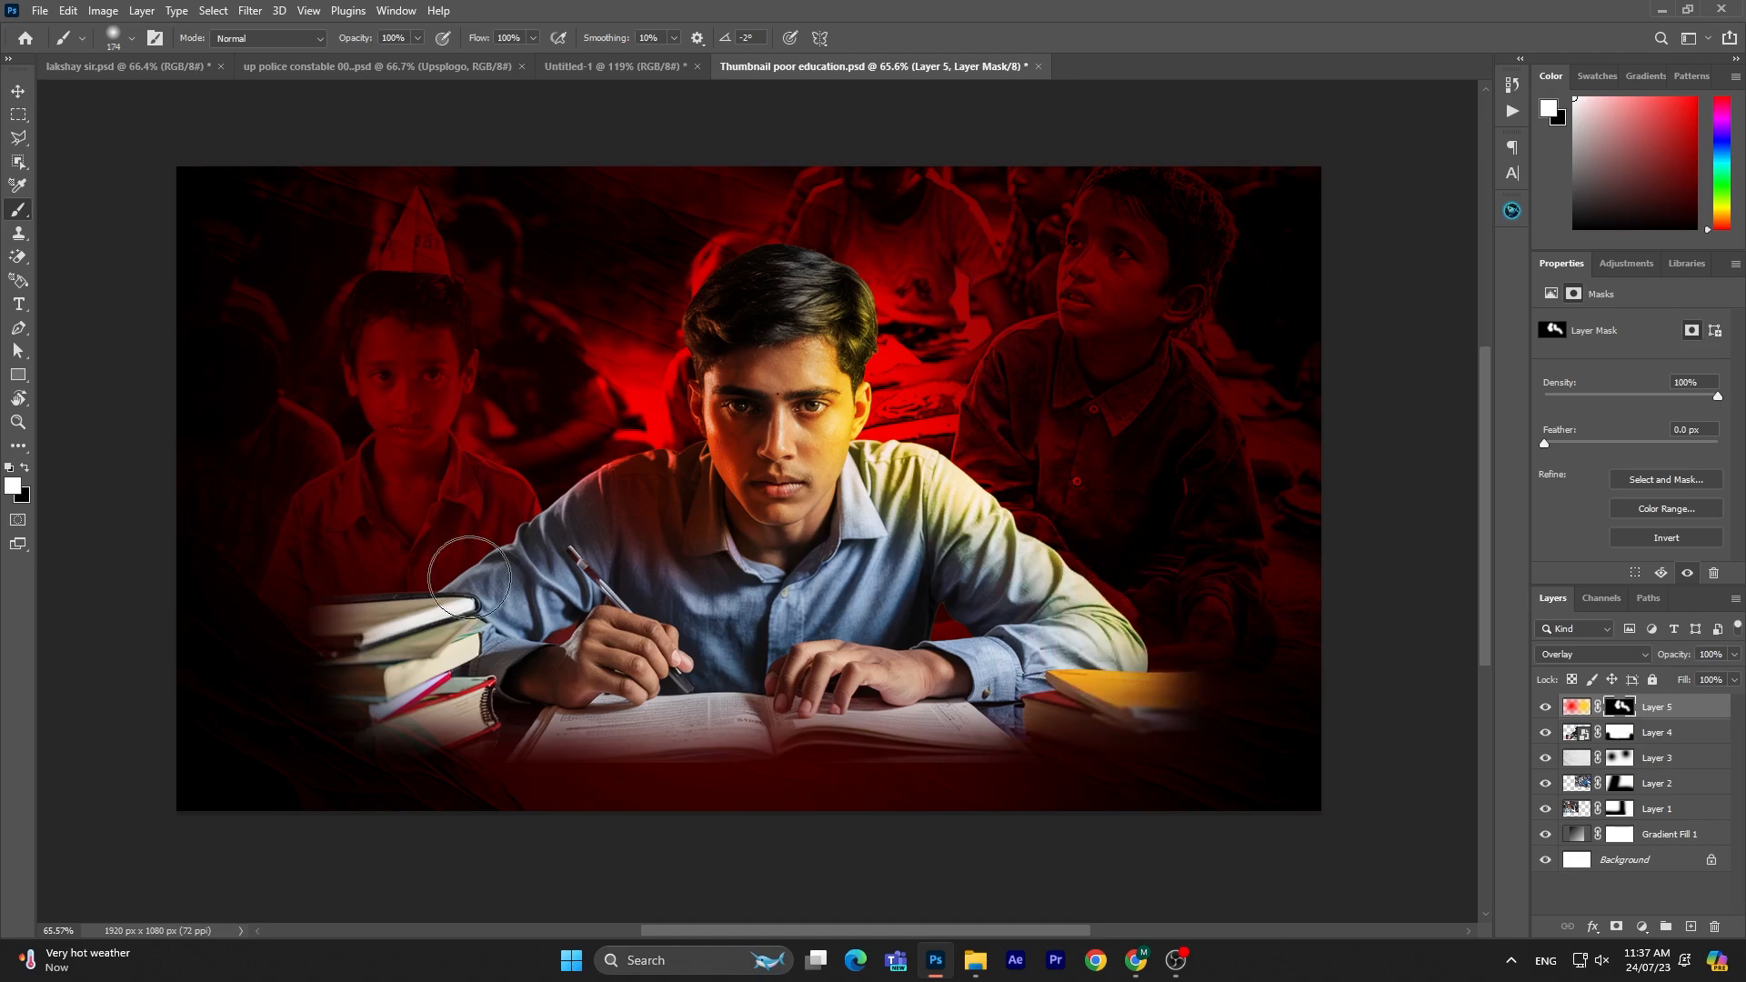
left_click_drag(582, 488, 441, 589)
key("ctrl+z")
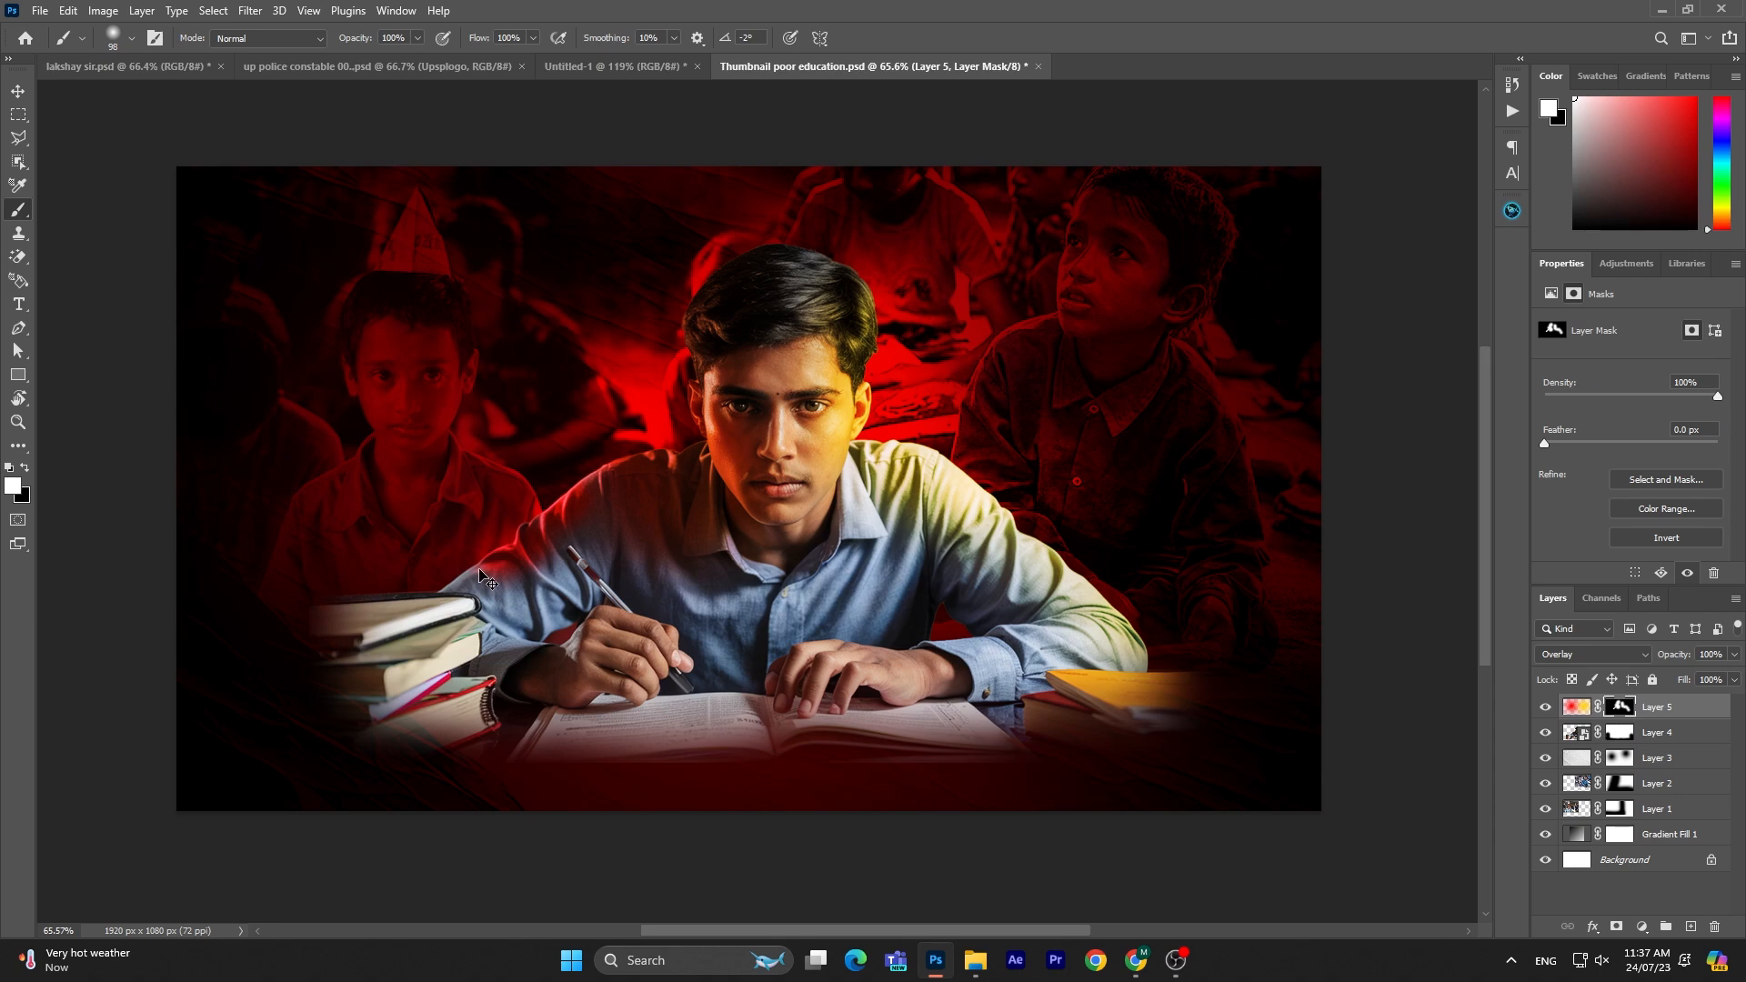
key("ctrl+z")
key("bracketright")
key("bracketright")
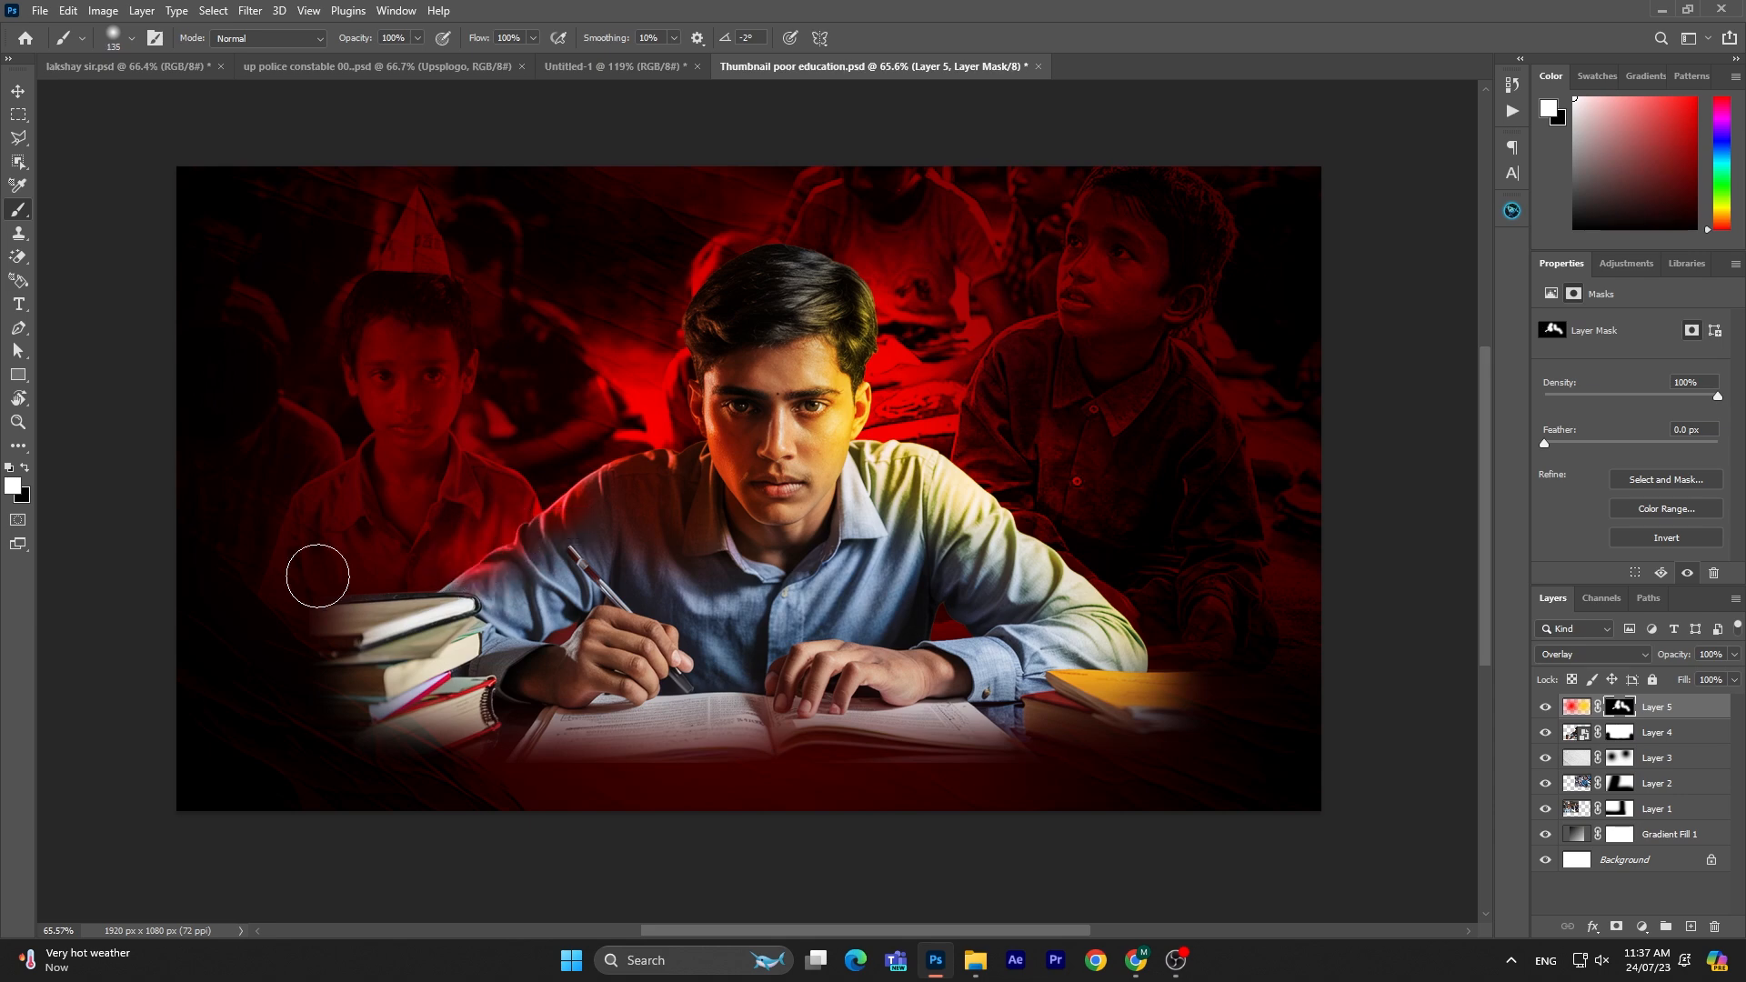
scroll(549, 615, "down", 2)
scroll(576, 441, "up", 2)
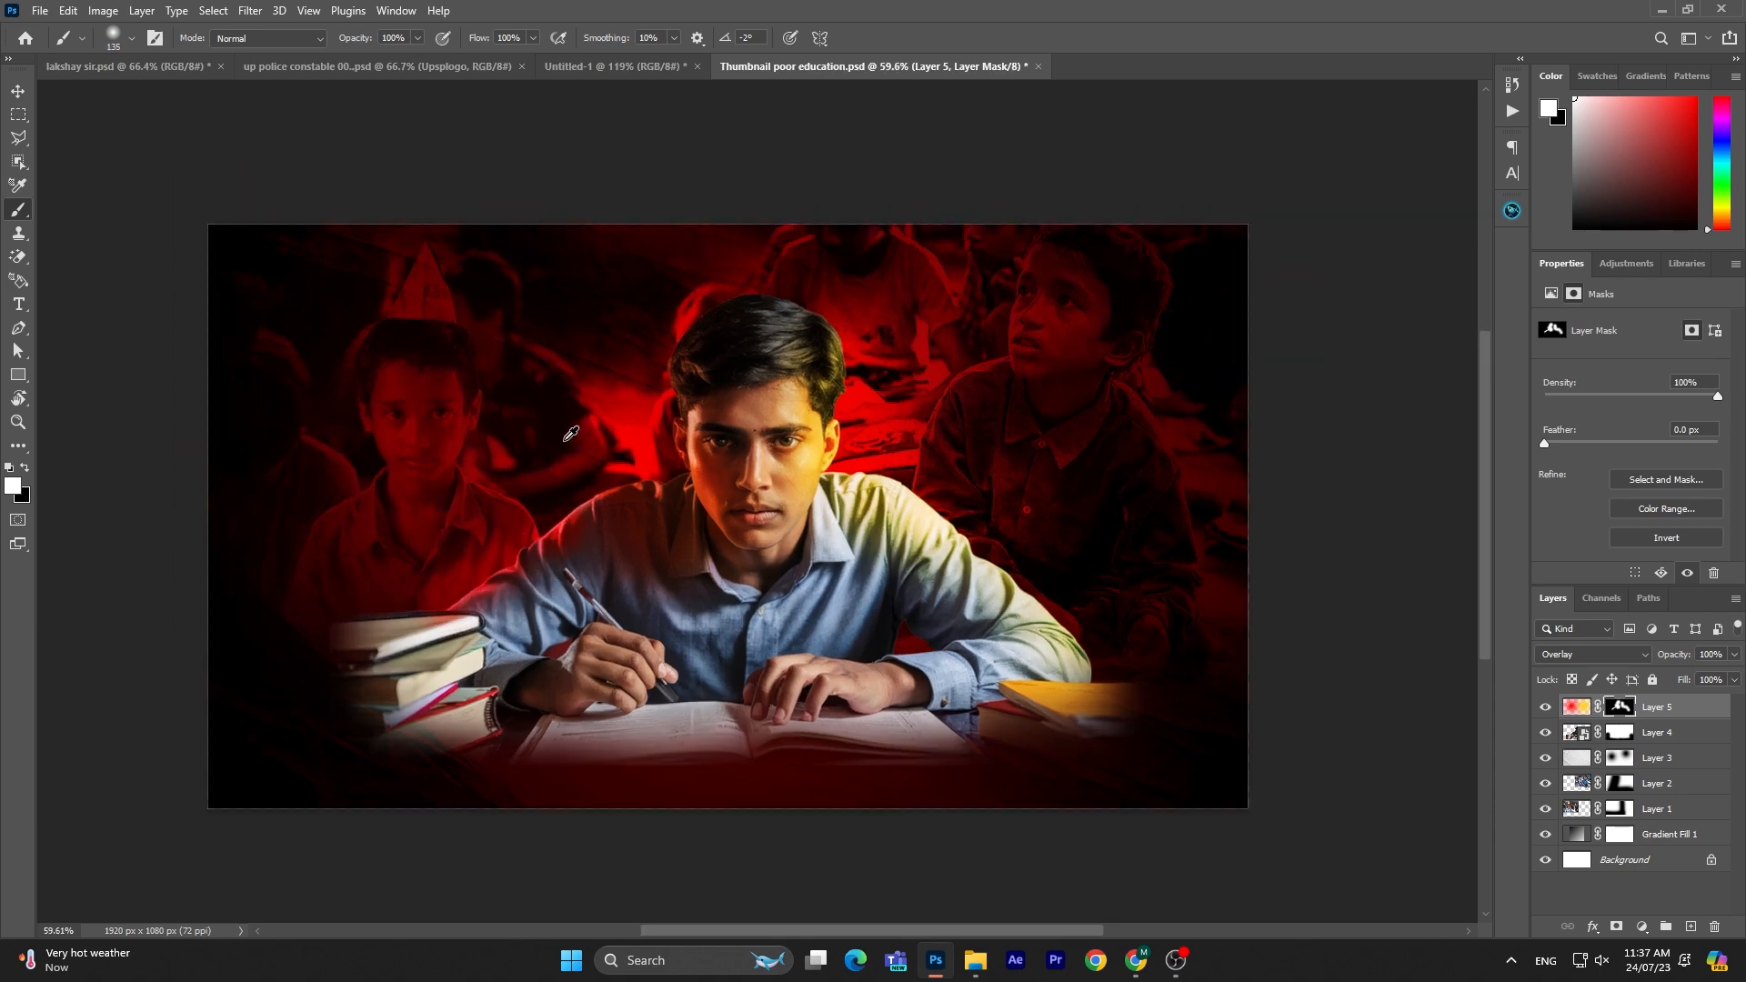
left_click(18, 93)
left_click(356, 102)
scroll(679, 383, "down", 2)
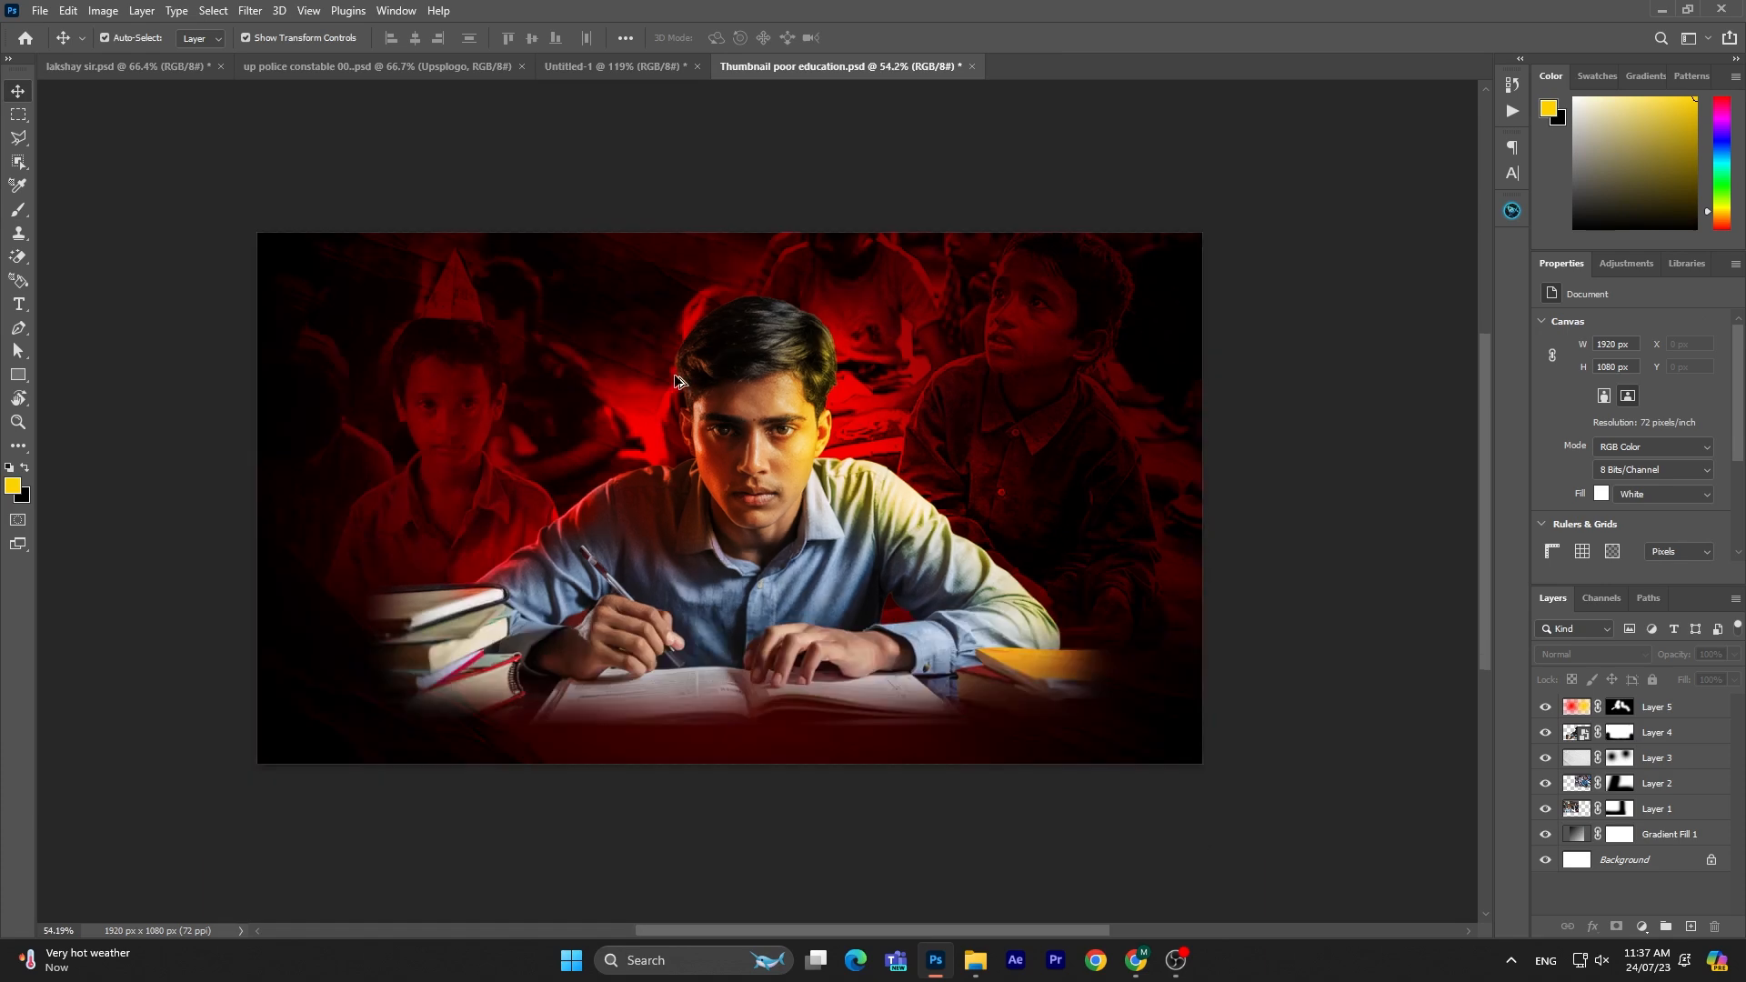
scroll(738, 449, "up", 2)
scroll(755, 425, "down", 1)
Create a new top layer and paint a soft black fade along the canvas's lower edge with a 1000 px brush.
left_click(1690, 926)
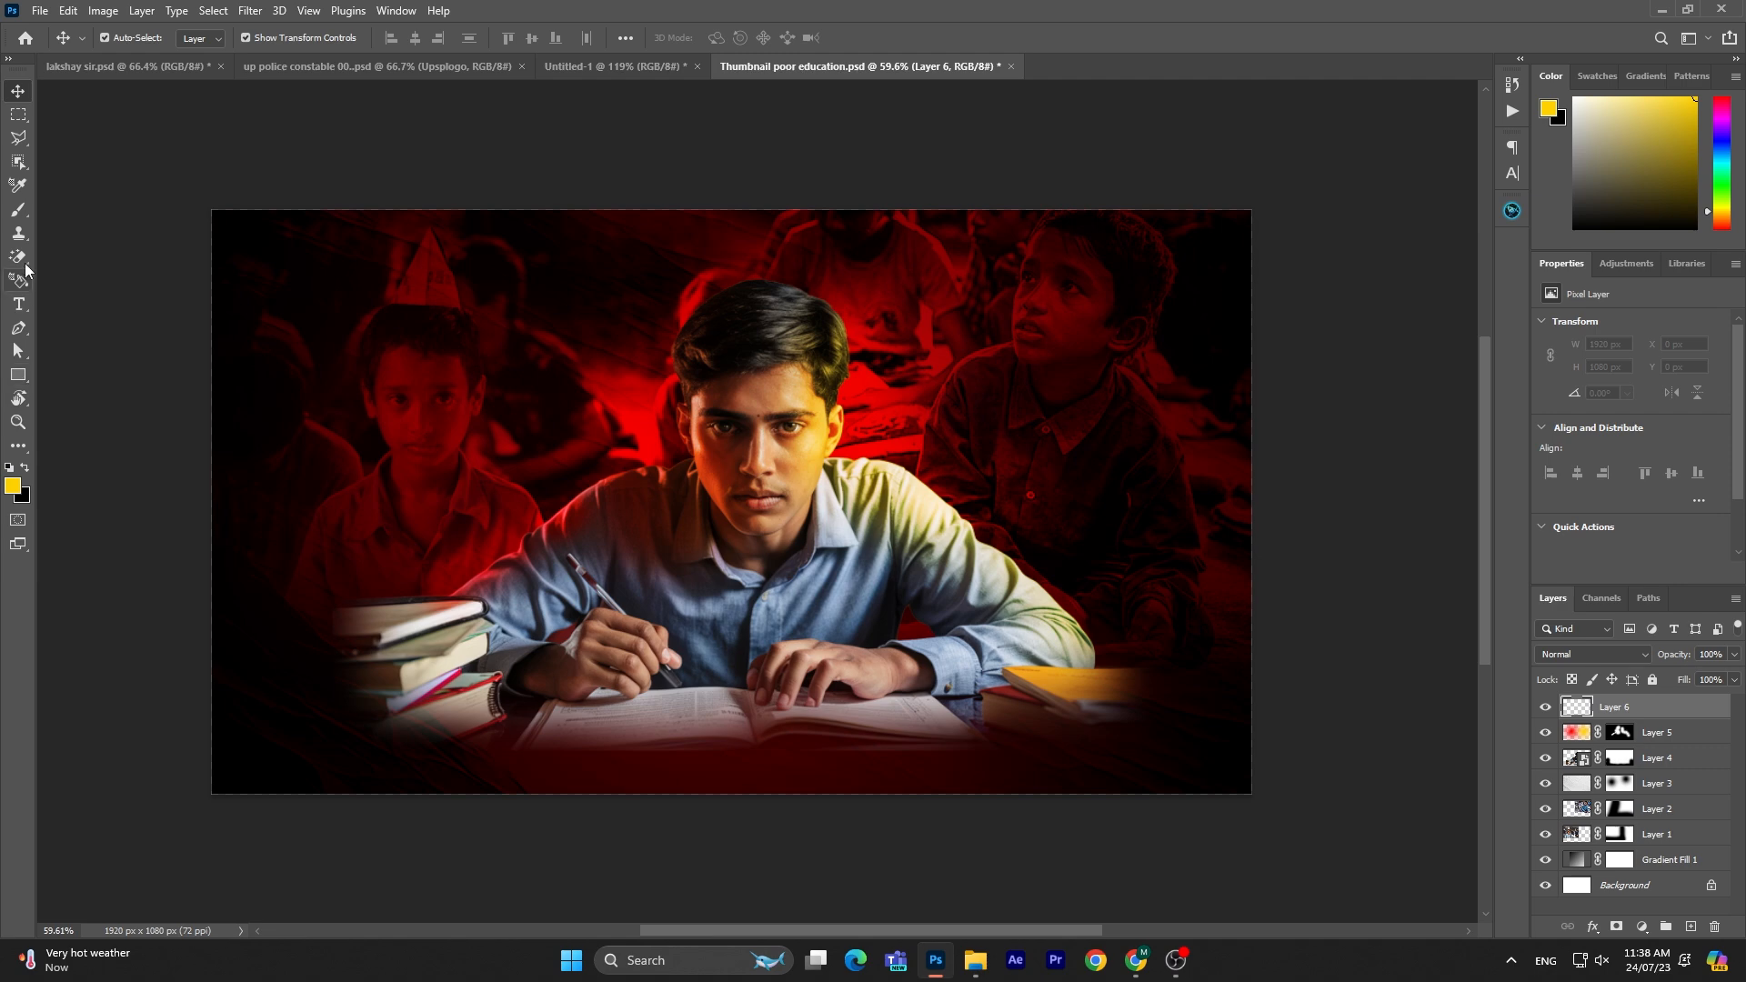
key("b")
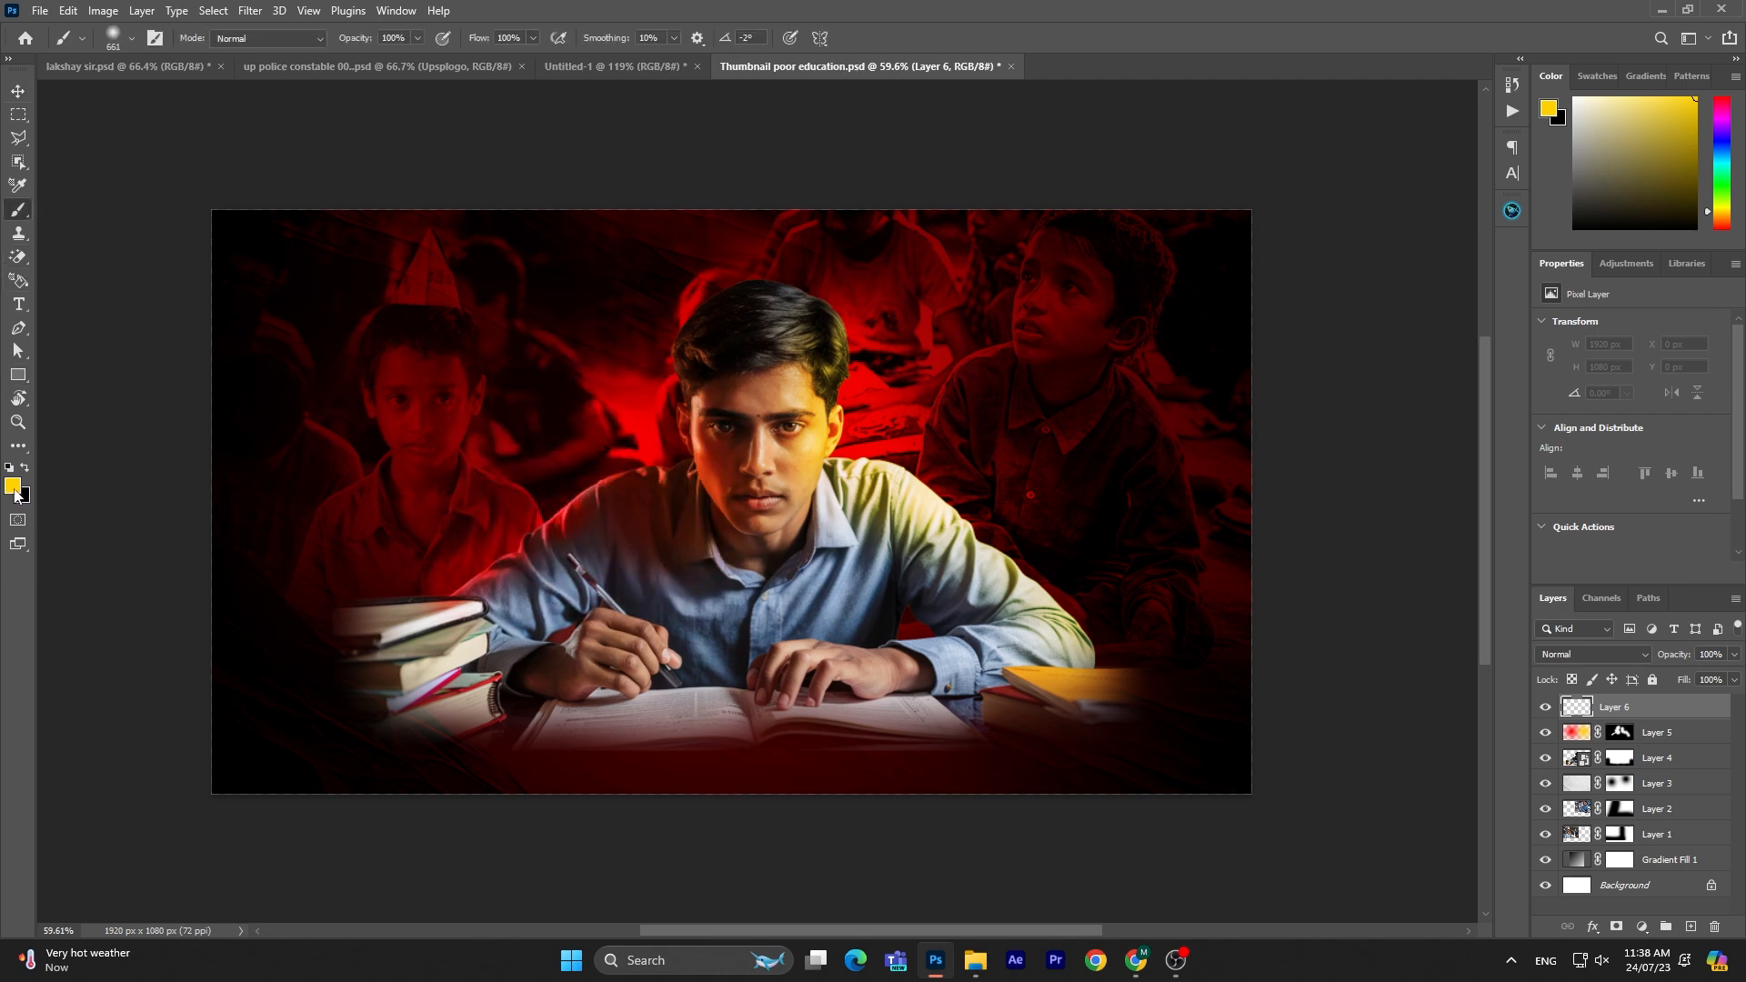
left_click(13, 486)
left_click(1007, 457)
left_click(1410, 162)
scroll(921, 671, "down", 2)
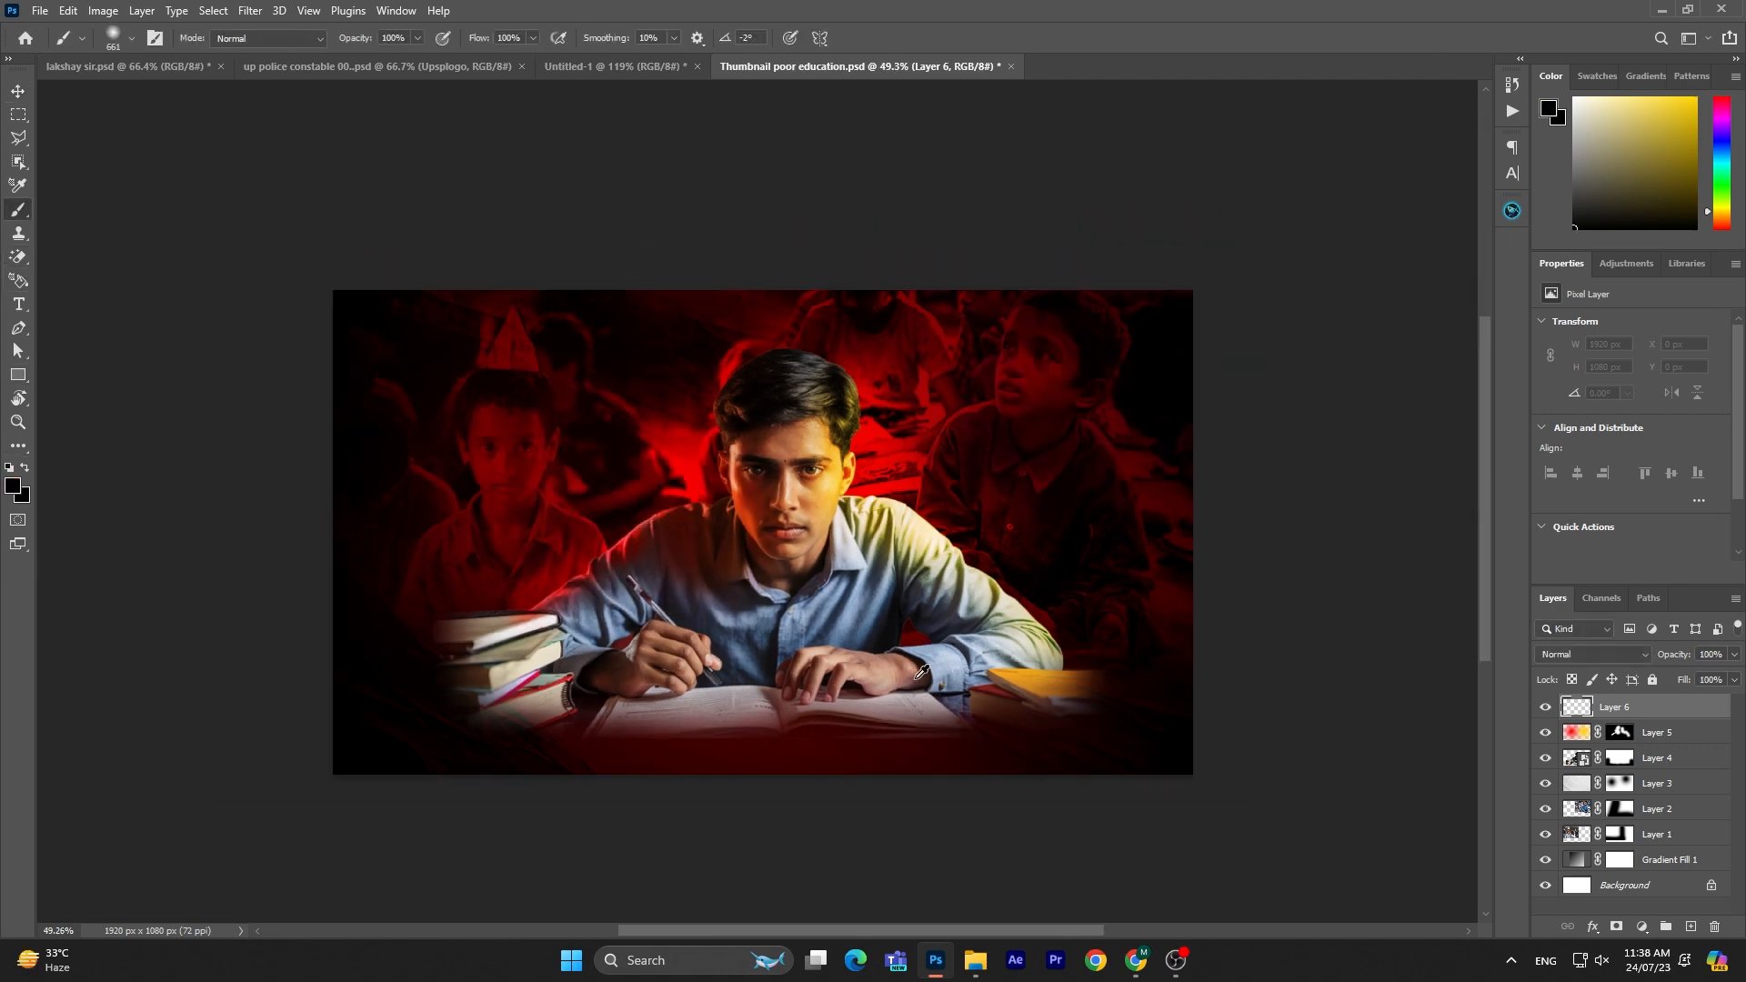
mouse_move(1068, 774)
left_mouse_down()
mouse_move(906, 798)
mouse_move(1132, 794)
mouse_move(792, 833)
mouse_move(370, 817)
left_mouse_up()
left_click(1037, 780)
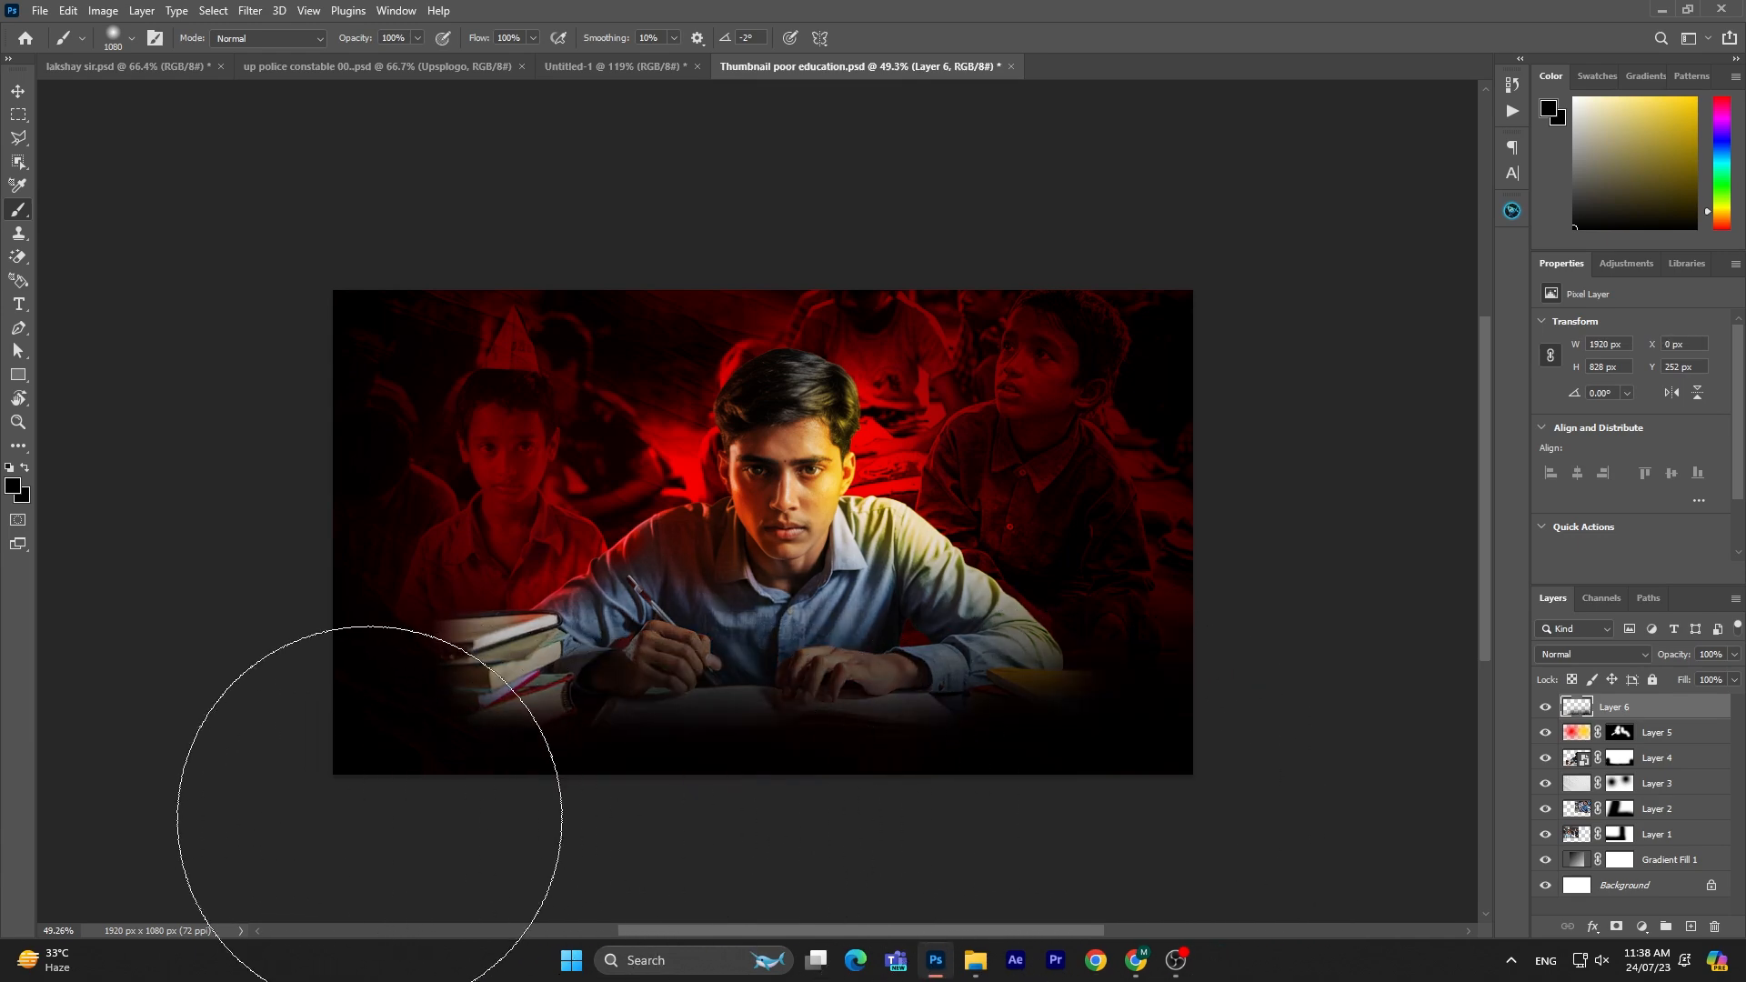
Stretch the black fade layer upwards to a height of about 909 px.
left_click(17, 92)
key("ctrl+z")
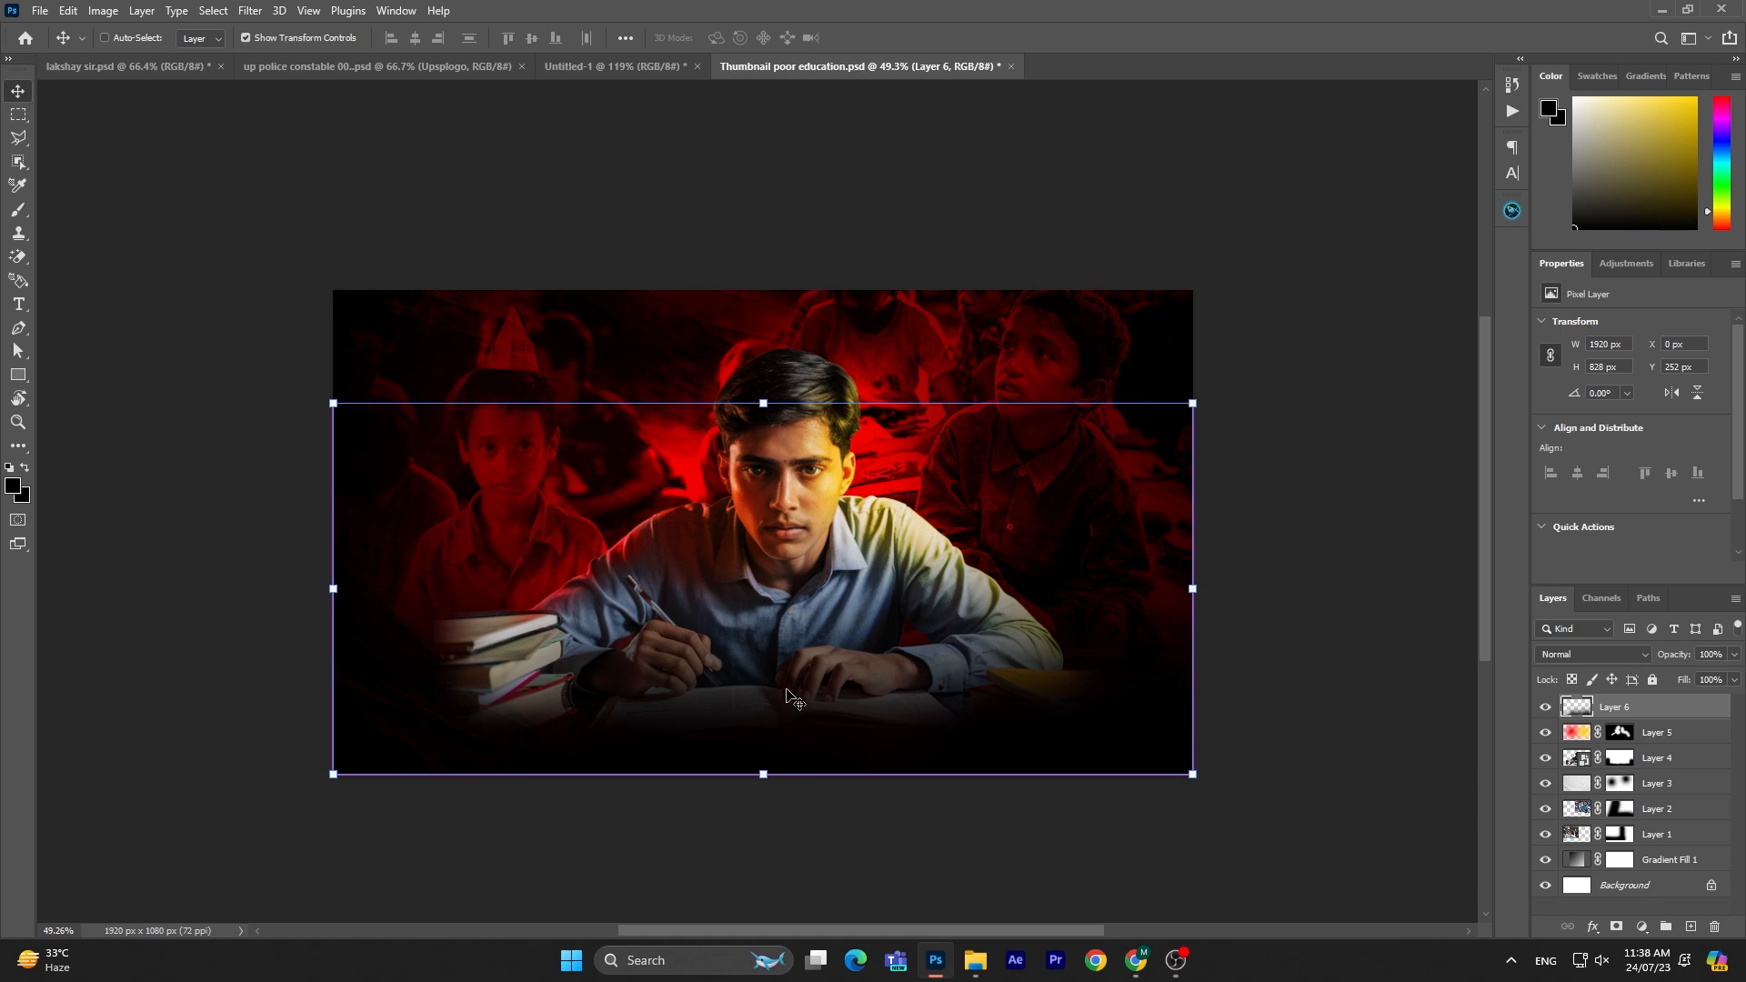
left_click_drag(773, 404, 777, 374)
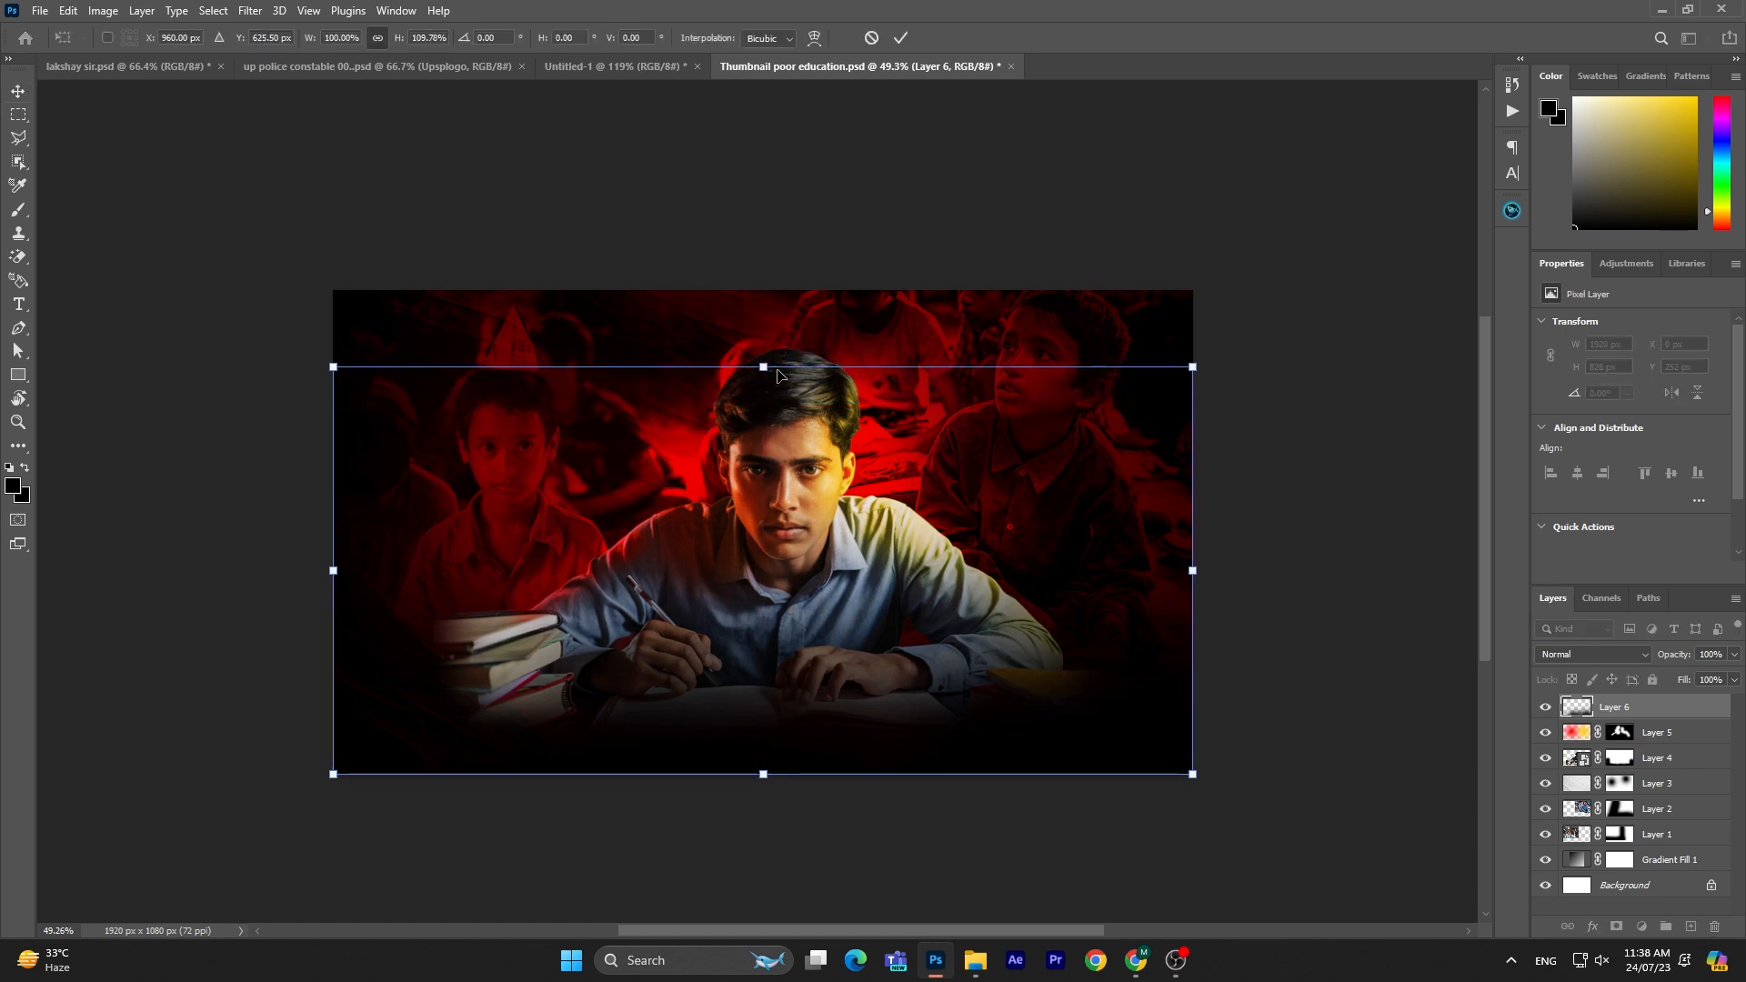
key("Return")
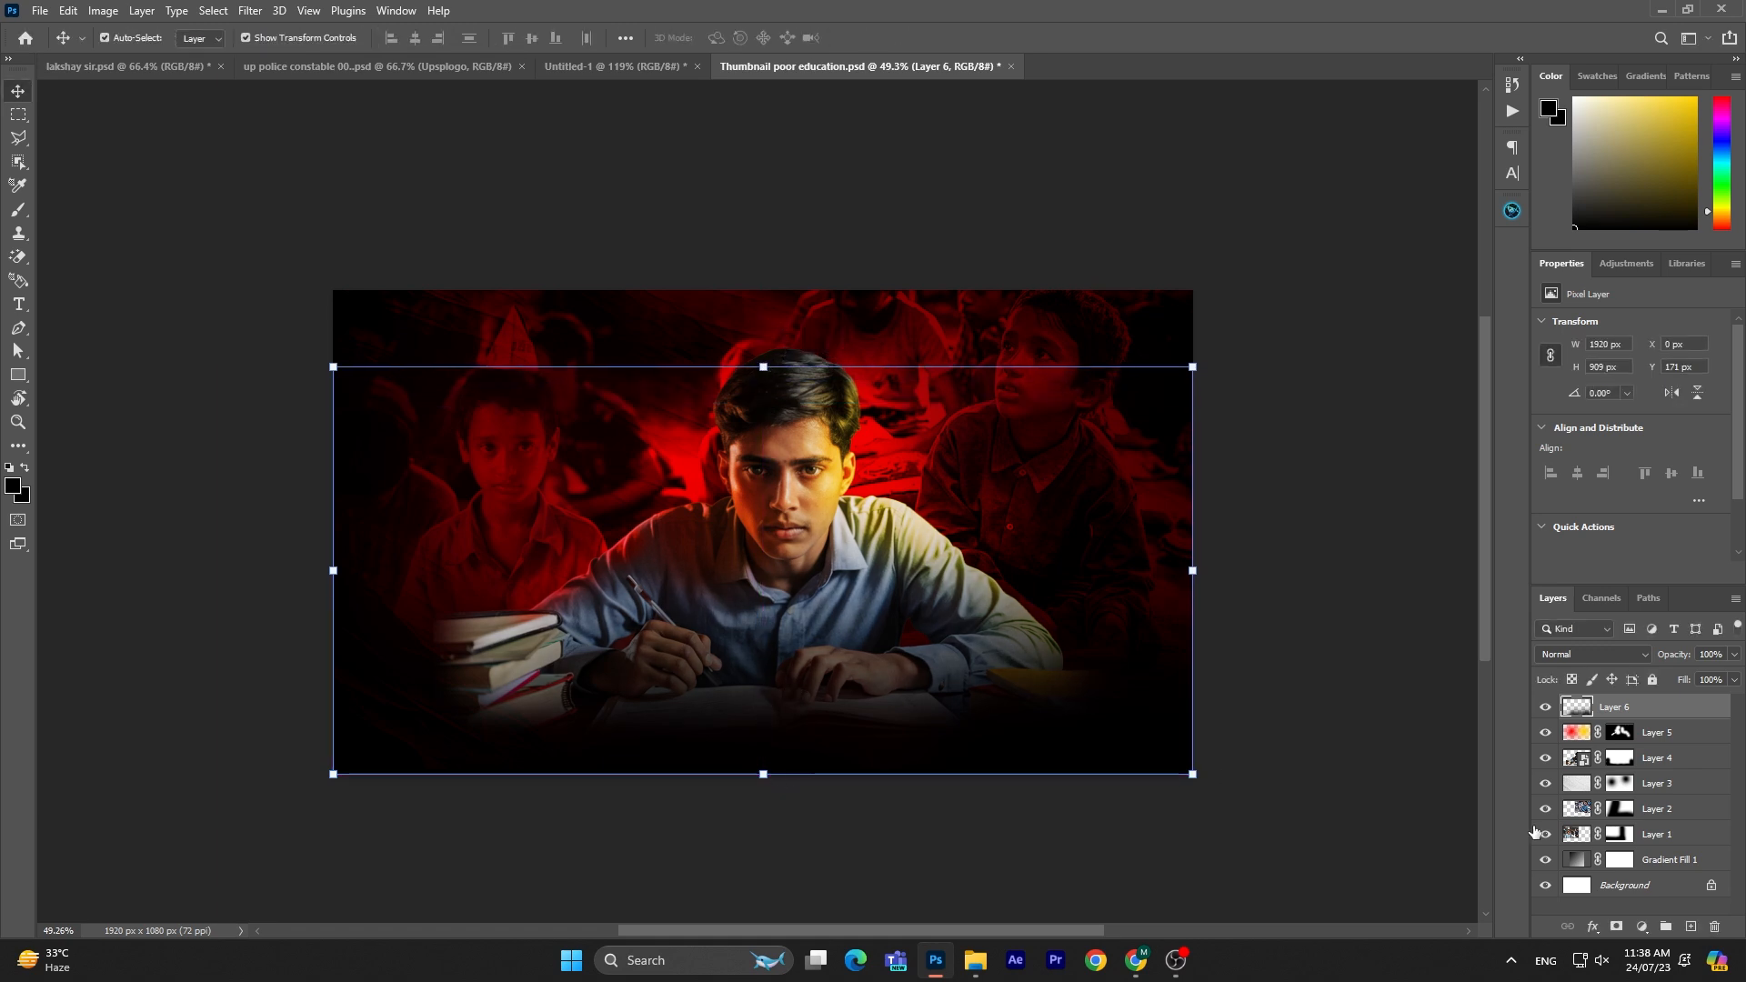
Add a layer mask to the black fade layer and stretch the layer upwards almost to the canvas's upper edge.
left_click(1616, 926)
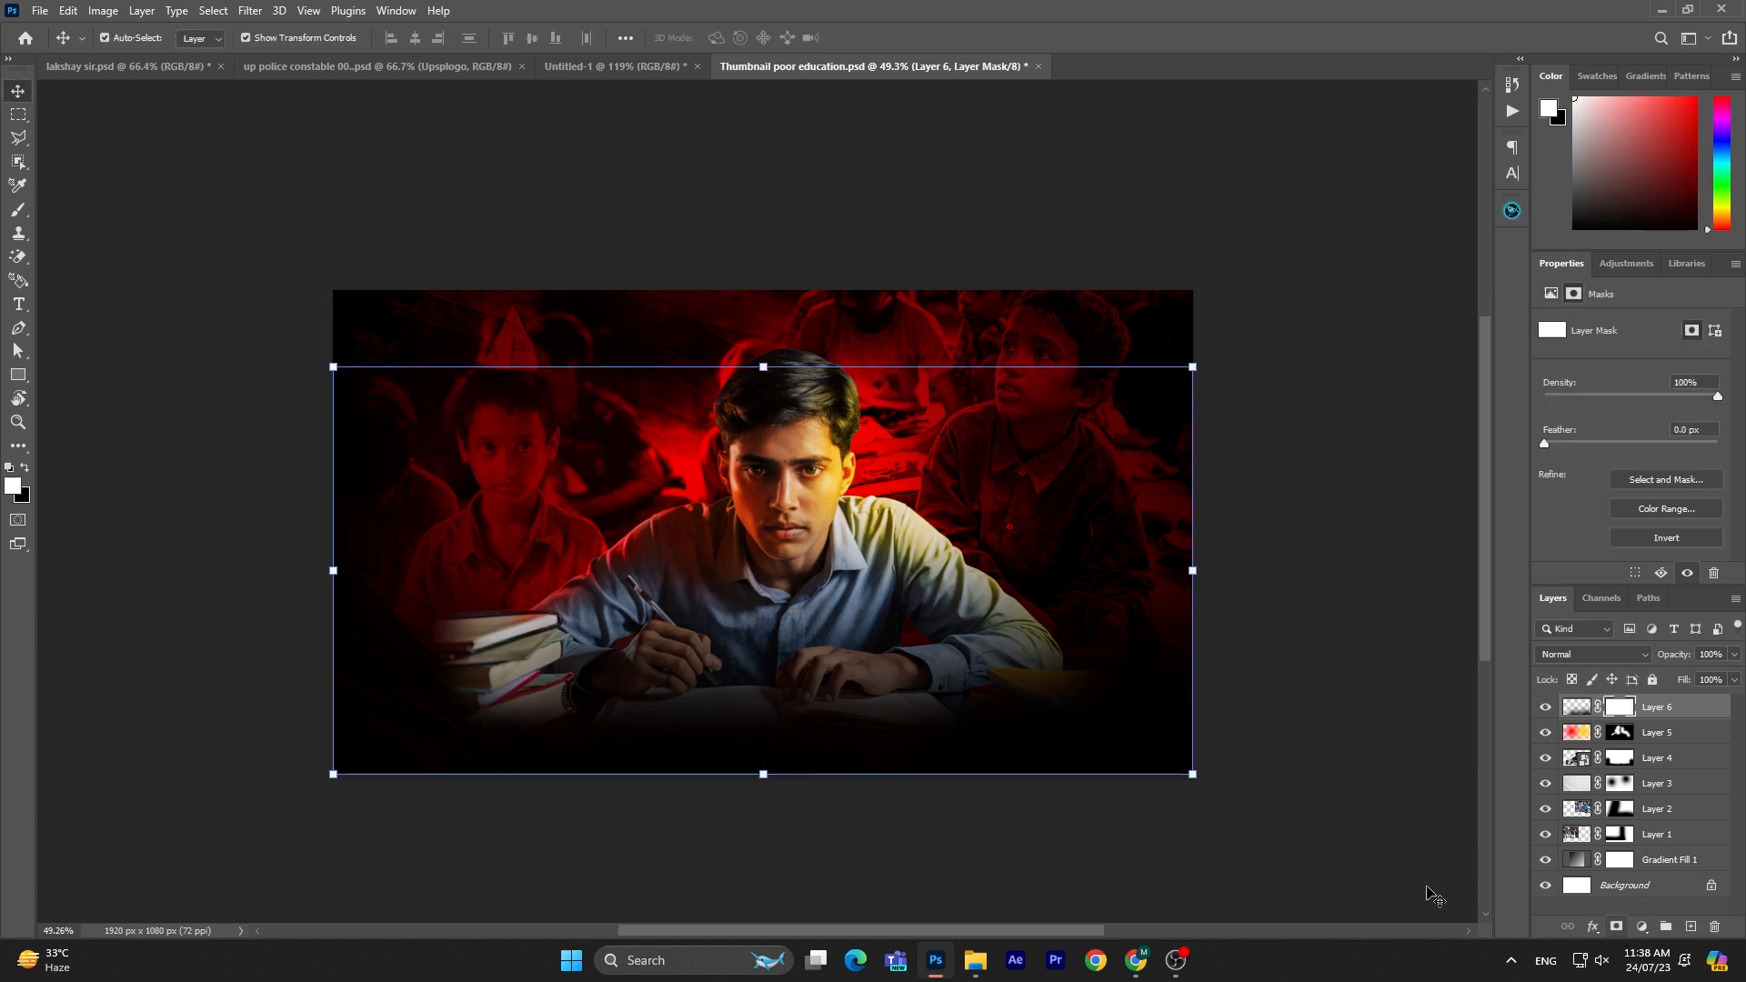
left_click(18, 209)
left_click(18, 91)
left_click_drag(762, 362, 764, 307)
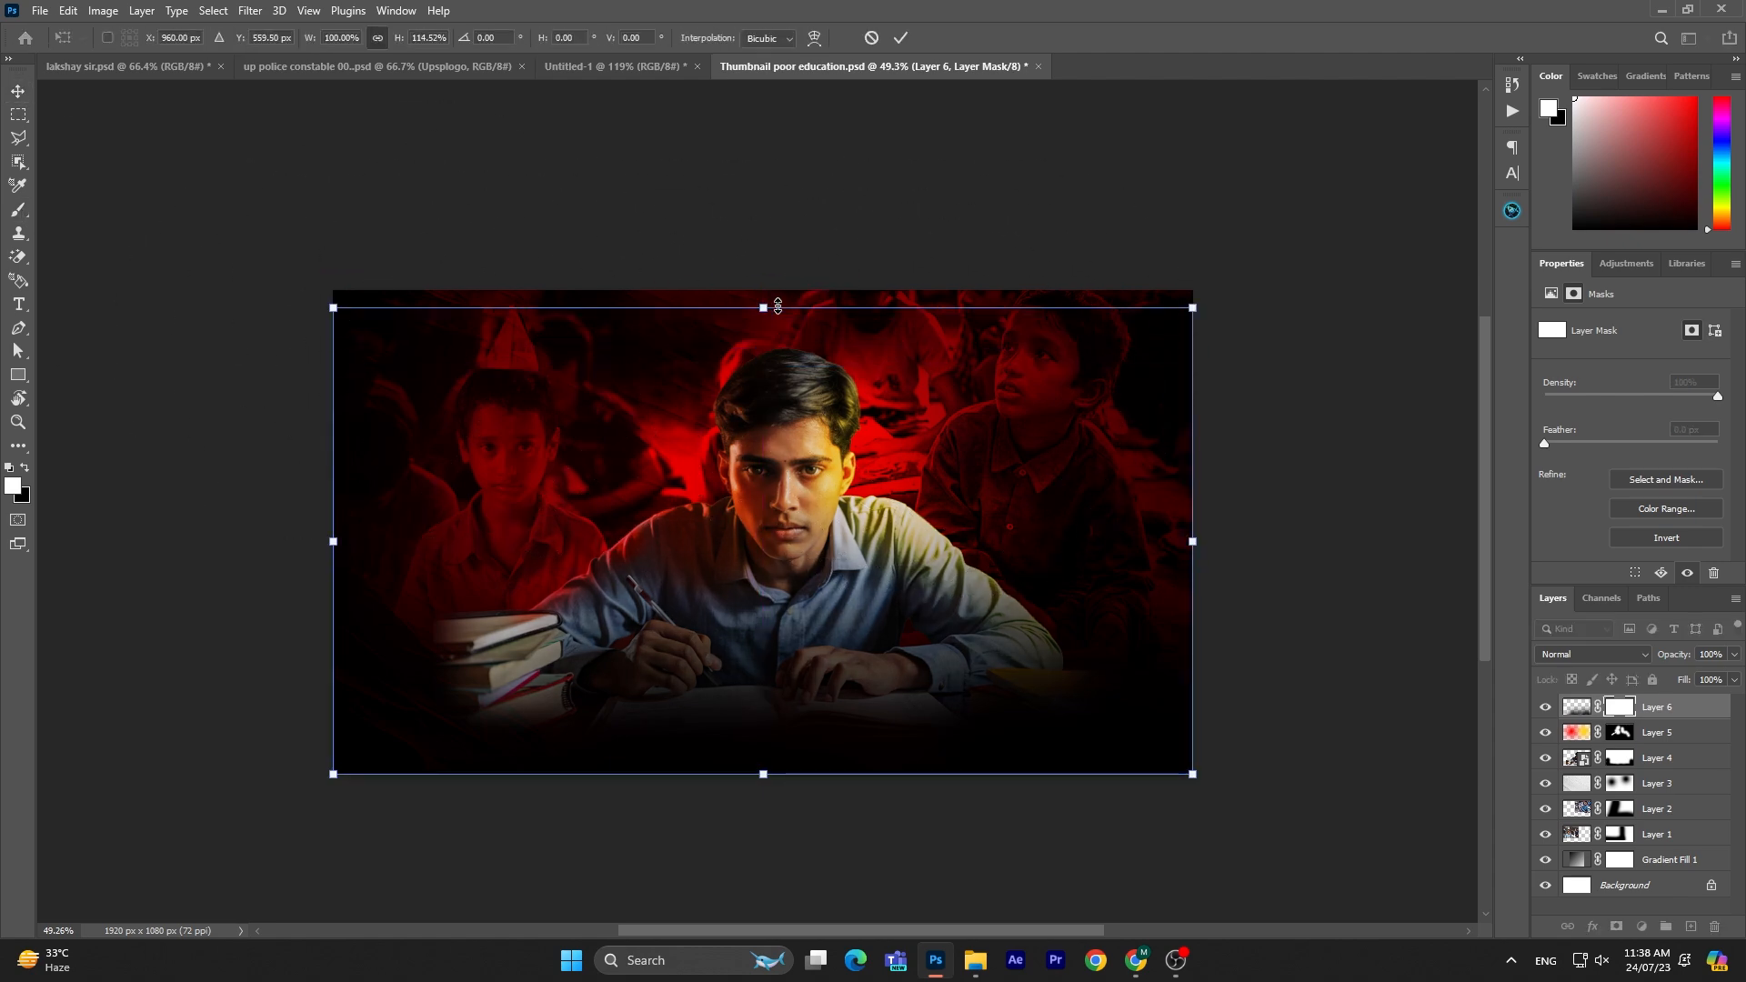
left_click_drag(886, 711, 907, 701)
left_click_drag(763, 765, 776, 777)
key("Return")
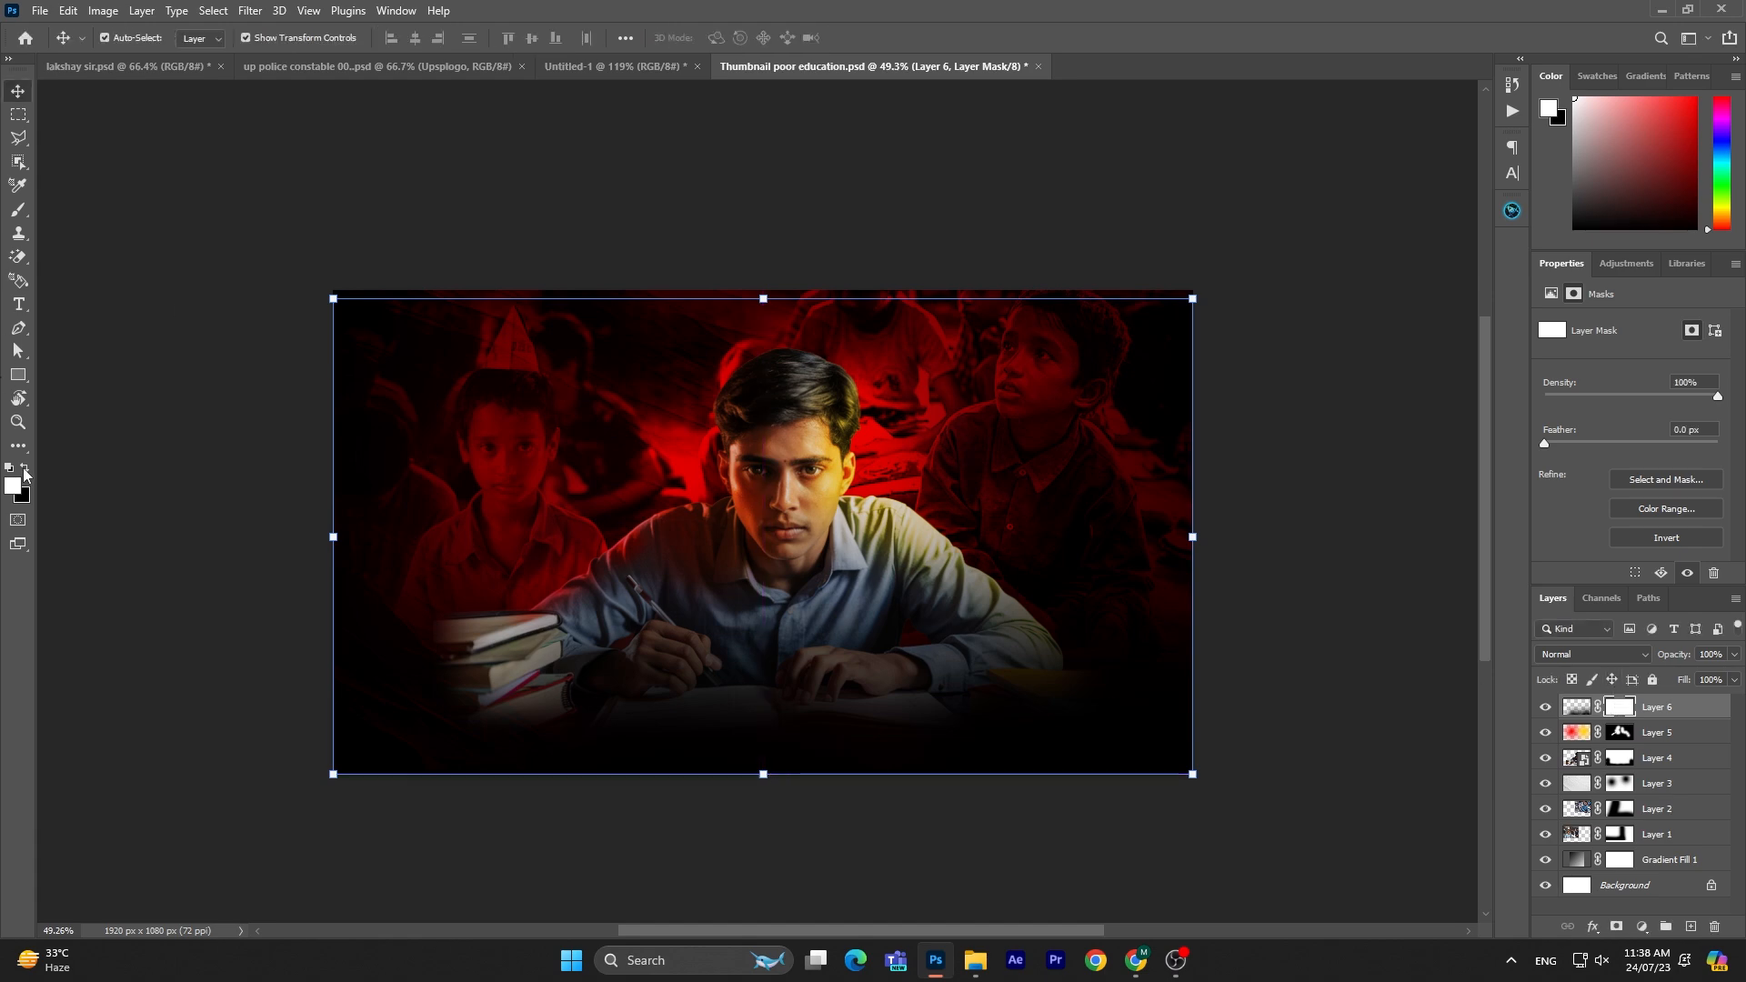
Paint black on the fade layer's mask to clear the darkening from the student's face, shoulders and the upper background.
left_click(18, 210)
mouse_move(740, 233)
left_mouse_down()
mouse_move(643, 342)
mouse_move(779, 272)
mouse_move(865, 464)
left_mouse_up()
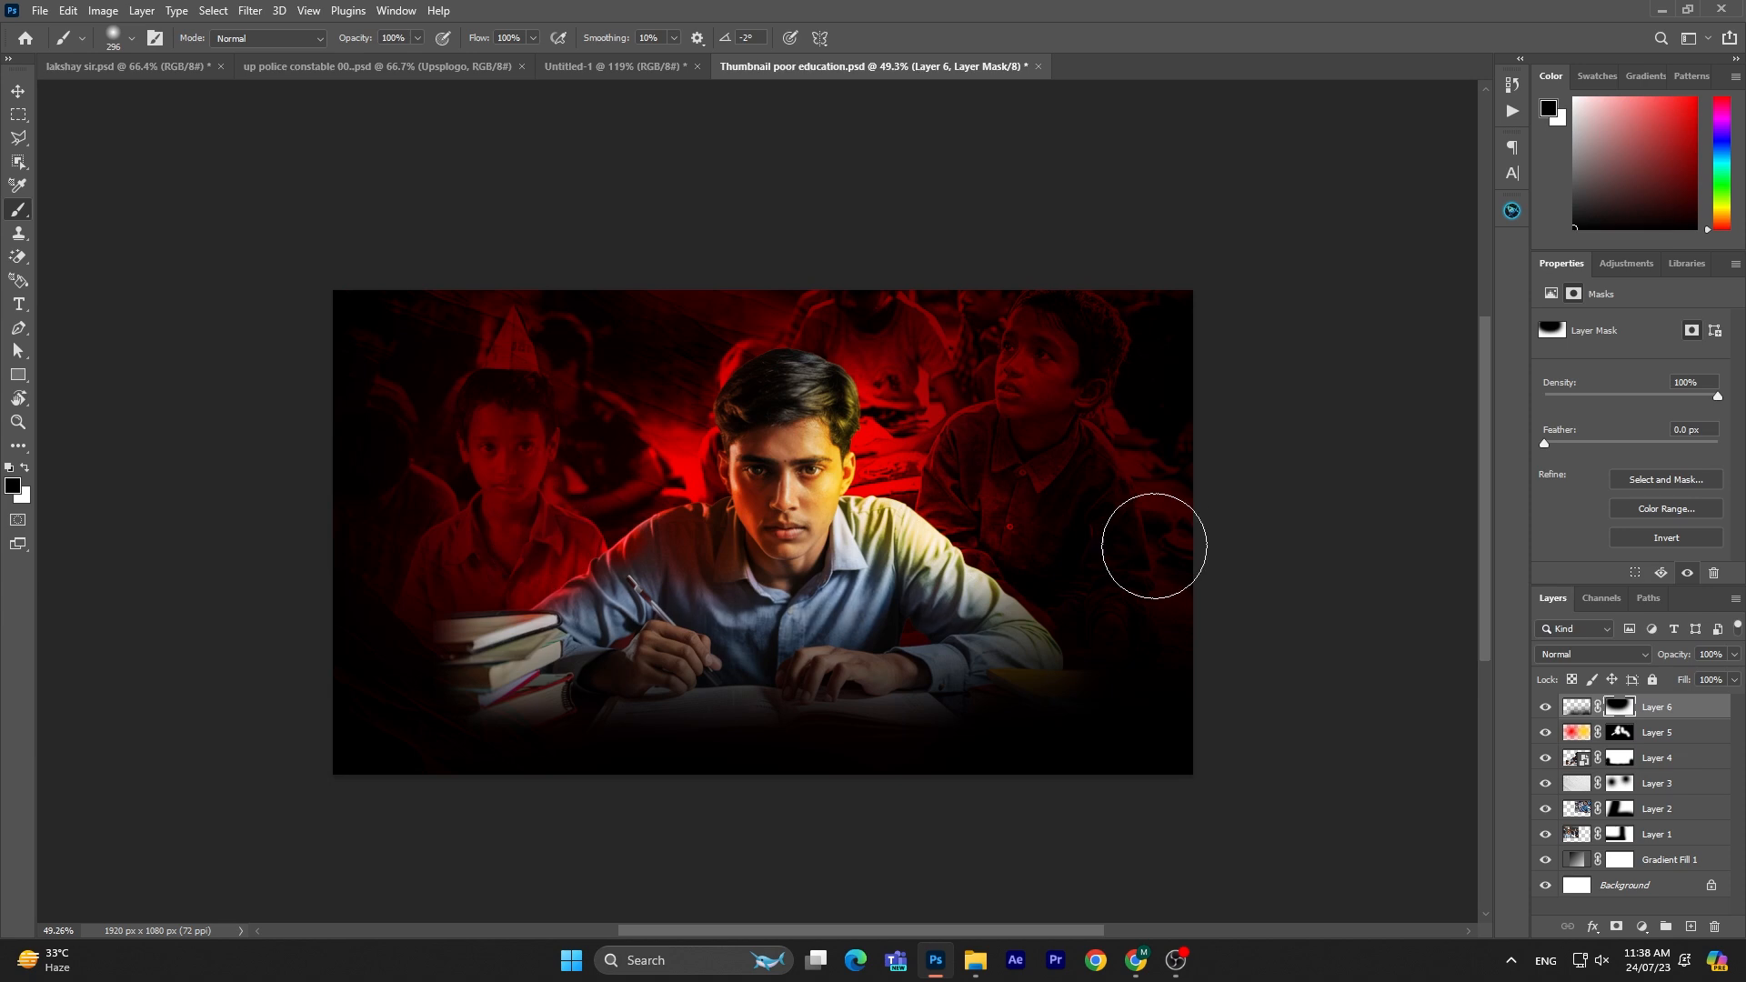
key("v")
left_click(597, 389)
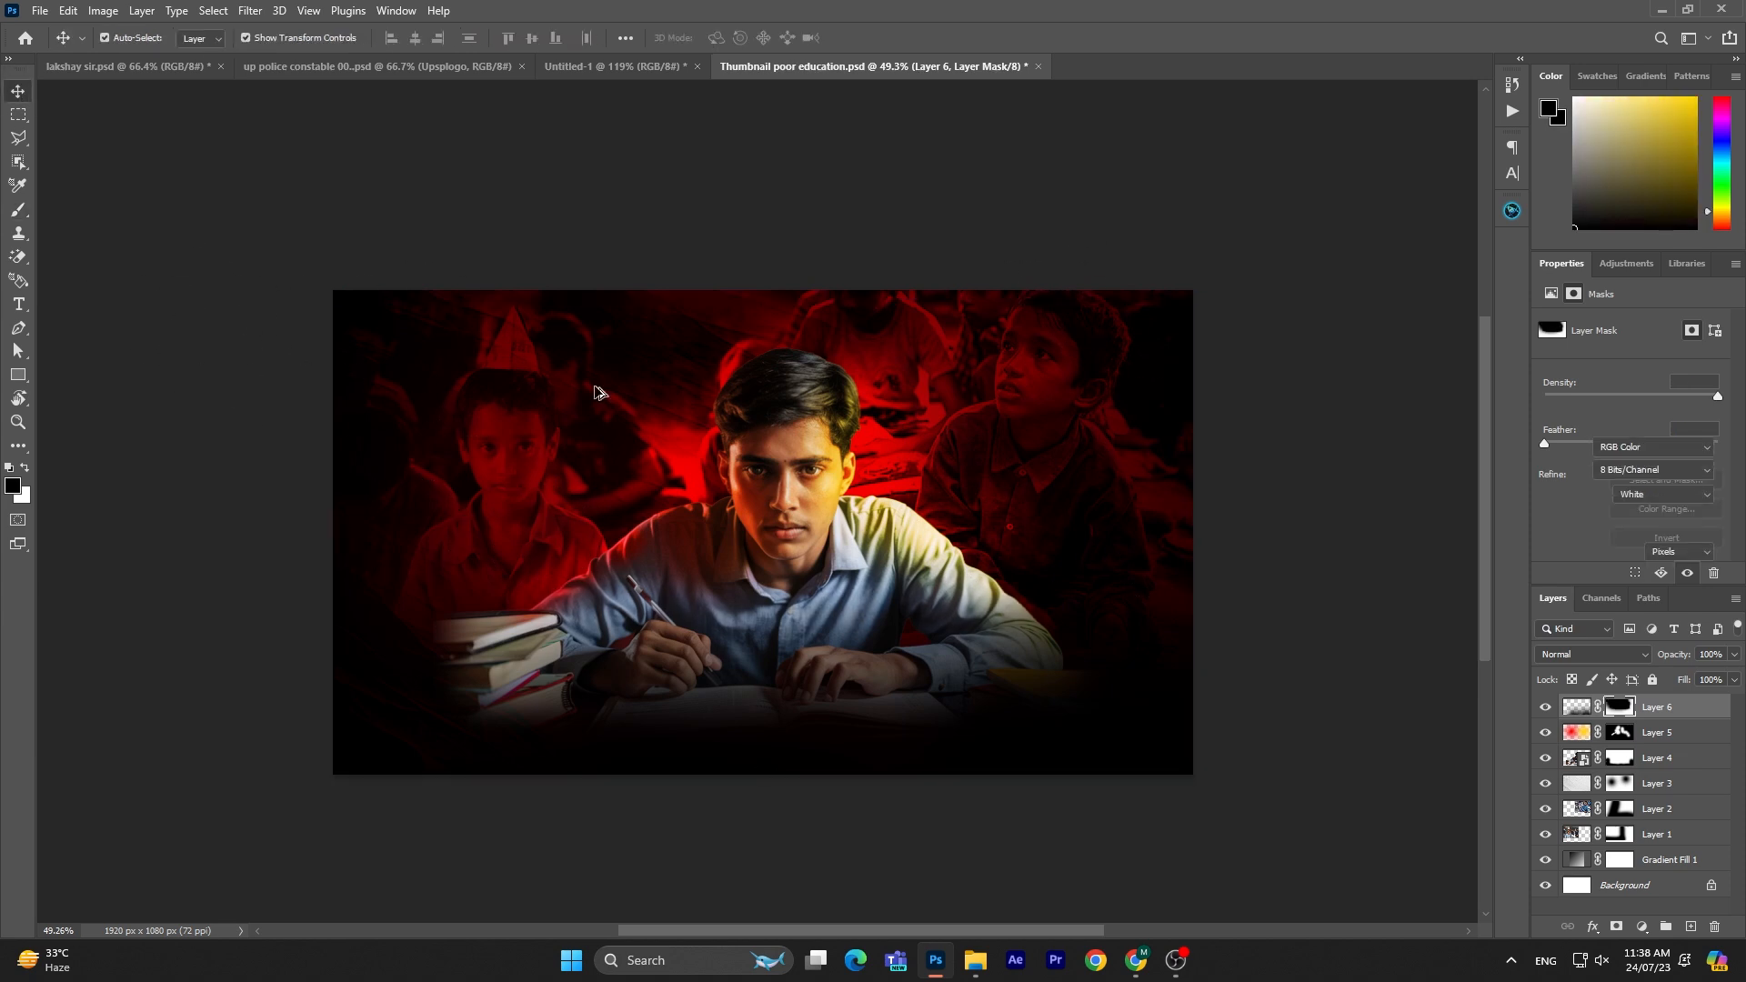
Select the student cutout layer and scale it up proportionally to about 103%.
left_click(779, 543)
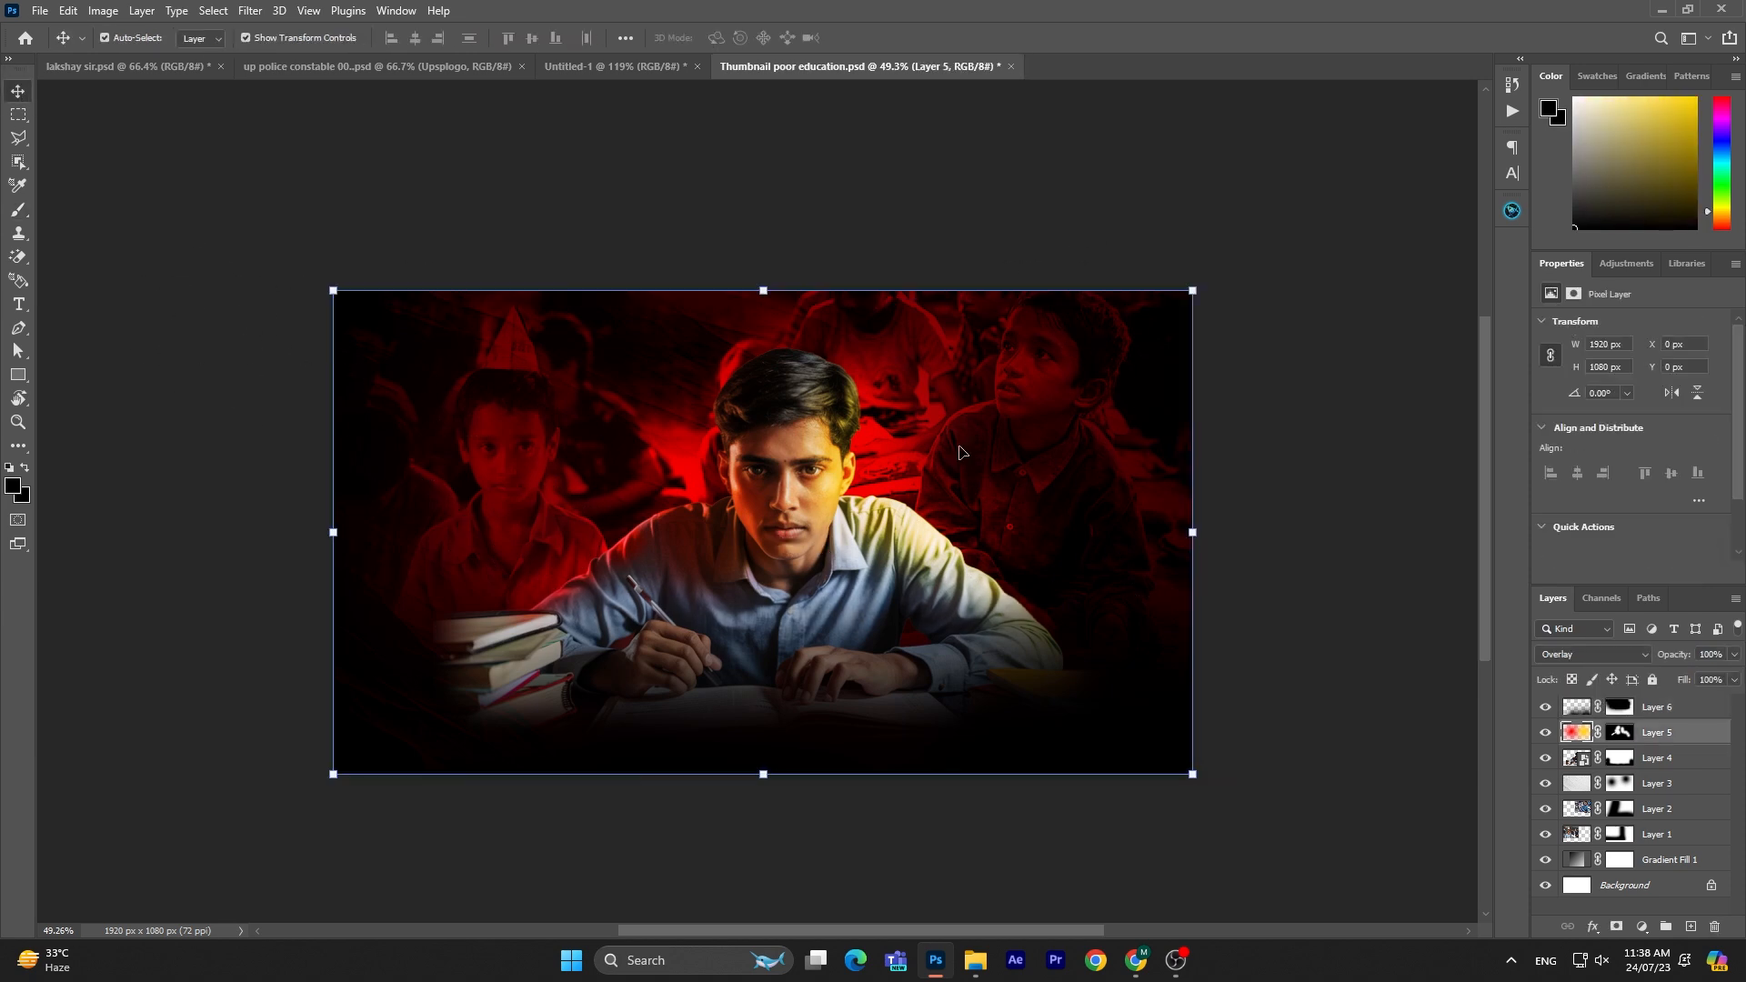
left_click(1666, 759)
left_click_drag(1138, 346, 1158, 333)
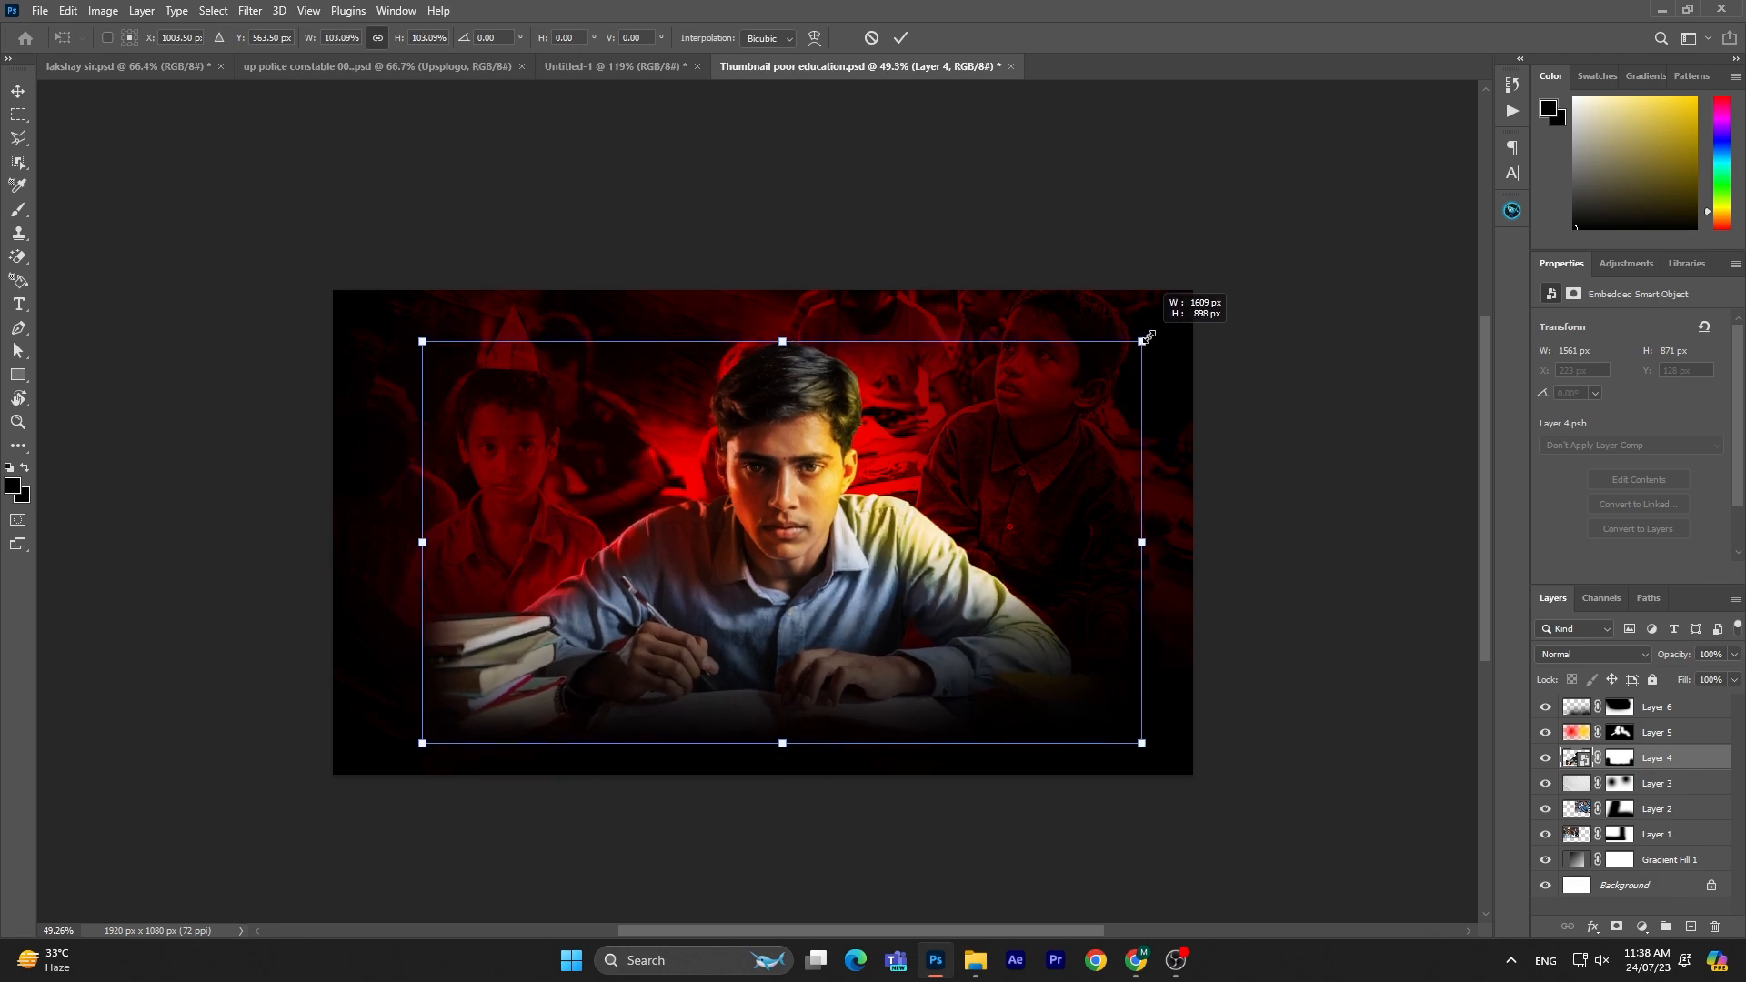
key("Return")
left_click(1256, 496)
key("ctrl+0")
scroll(787, 765, "down", 1)
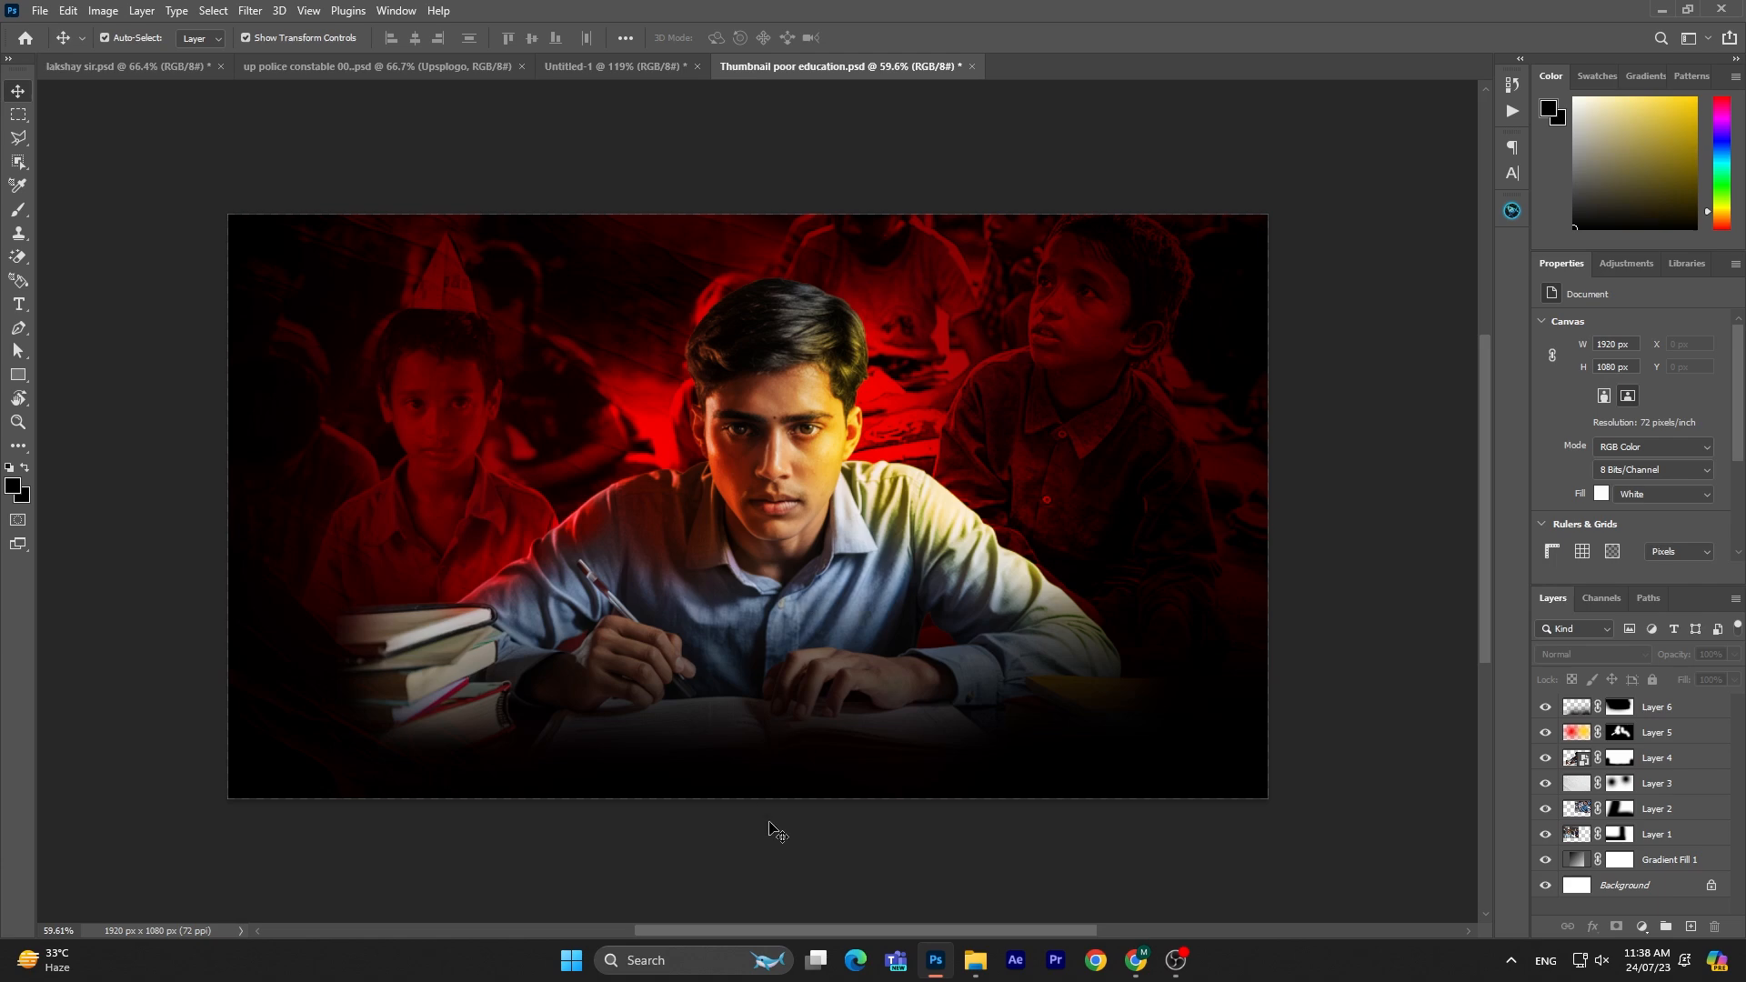
scroll(782, 738, "up", 1)
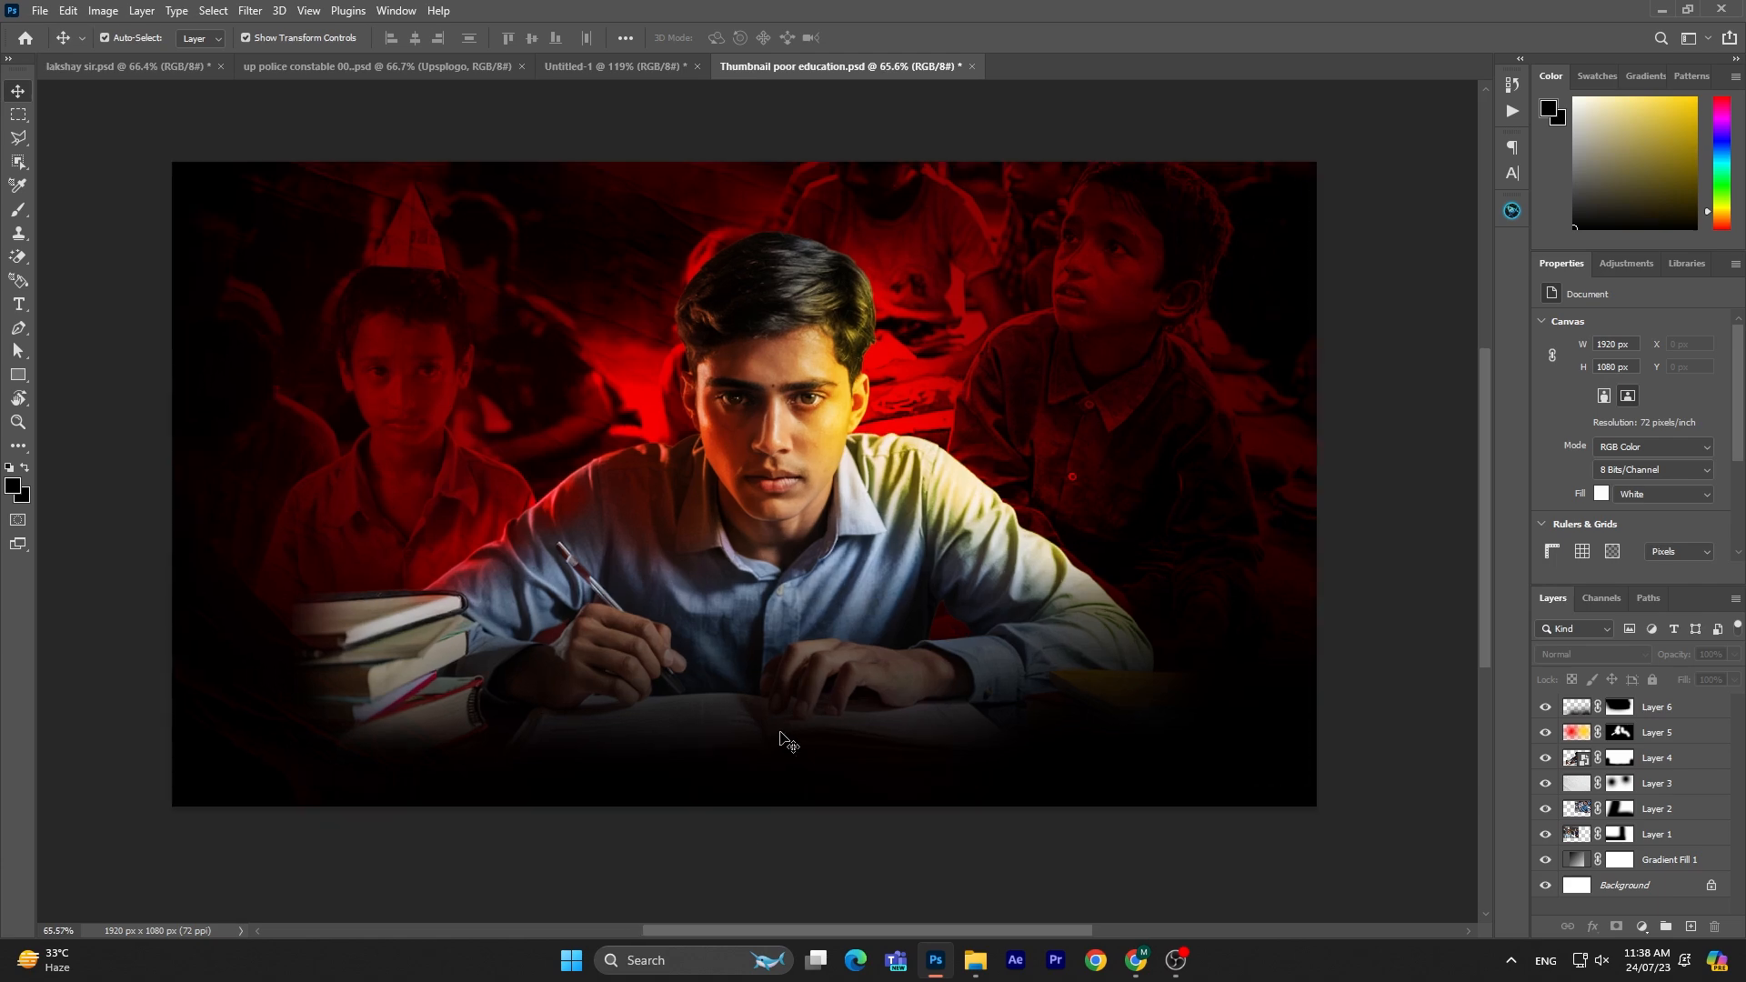
Add the text "EDUCATION" in American Captain Regular near the canvas's lower edge.
left_click(18, 306)
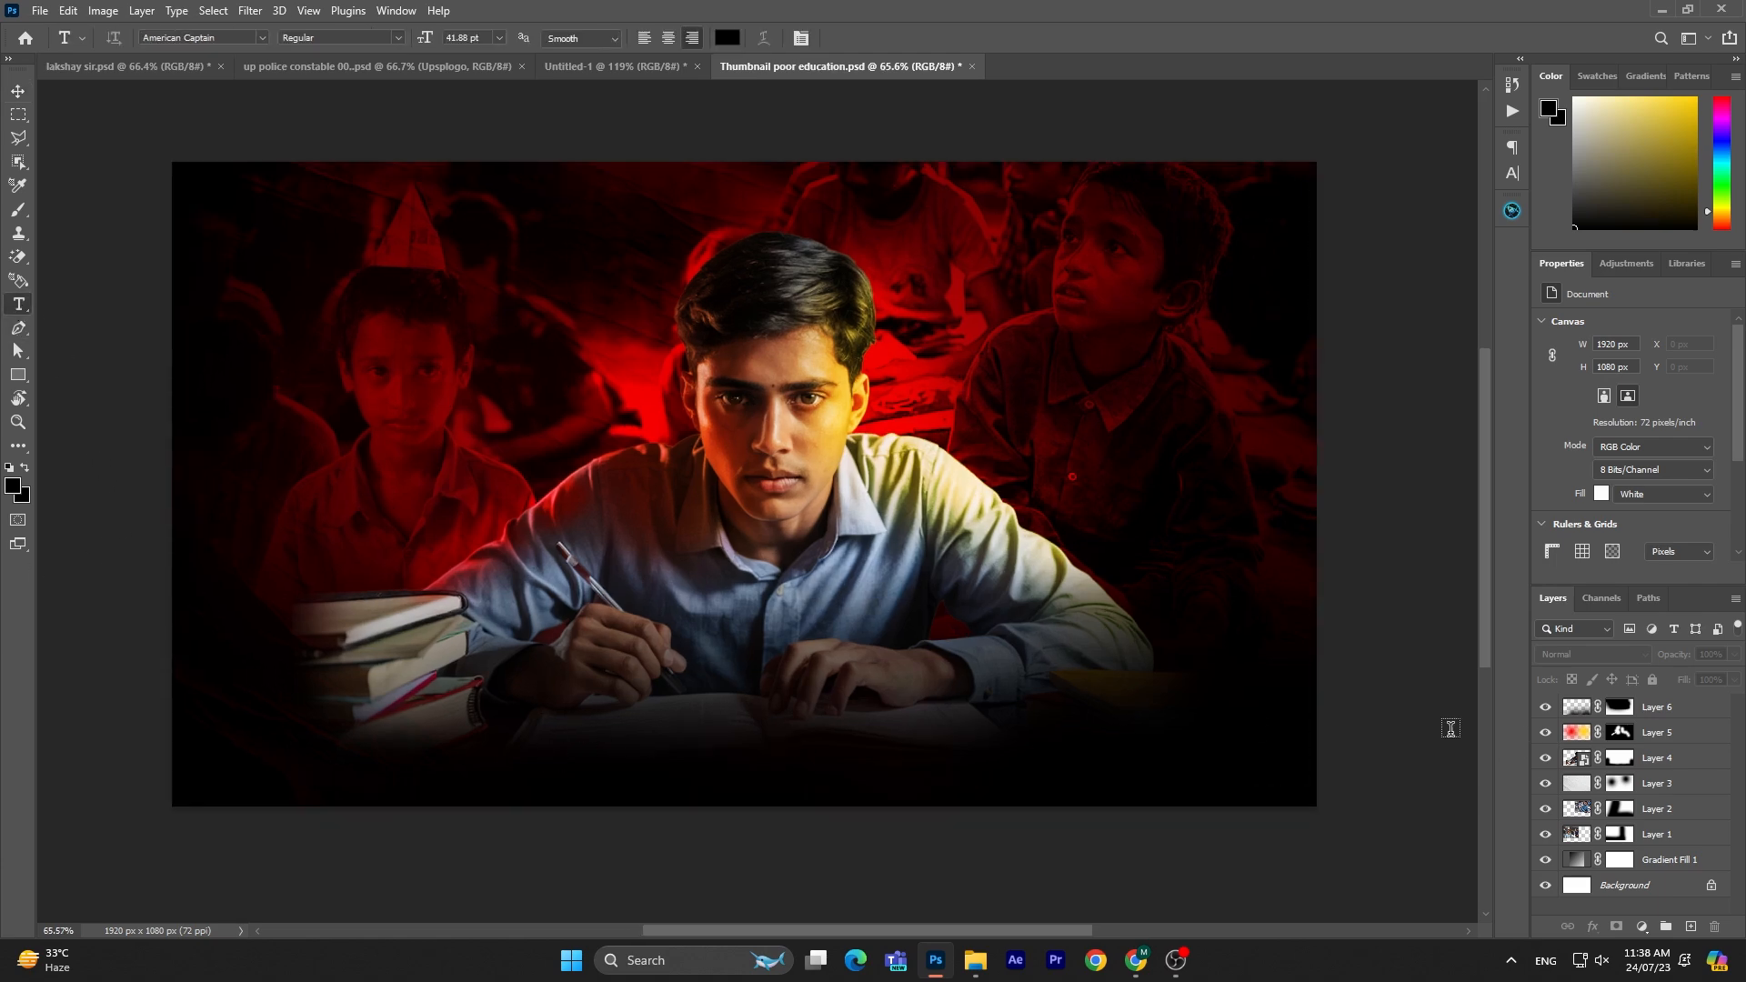
left_click(686, 780)
type("EDUCA")
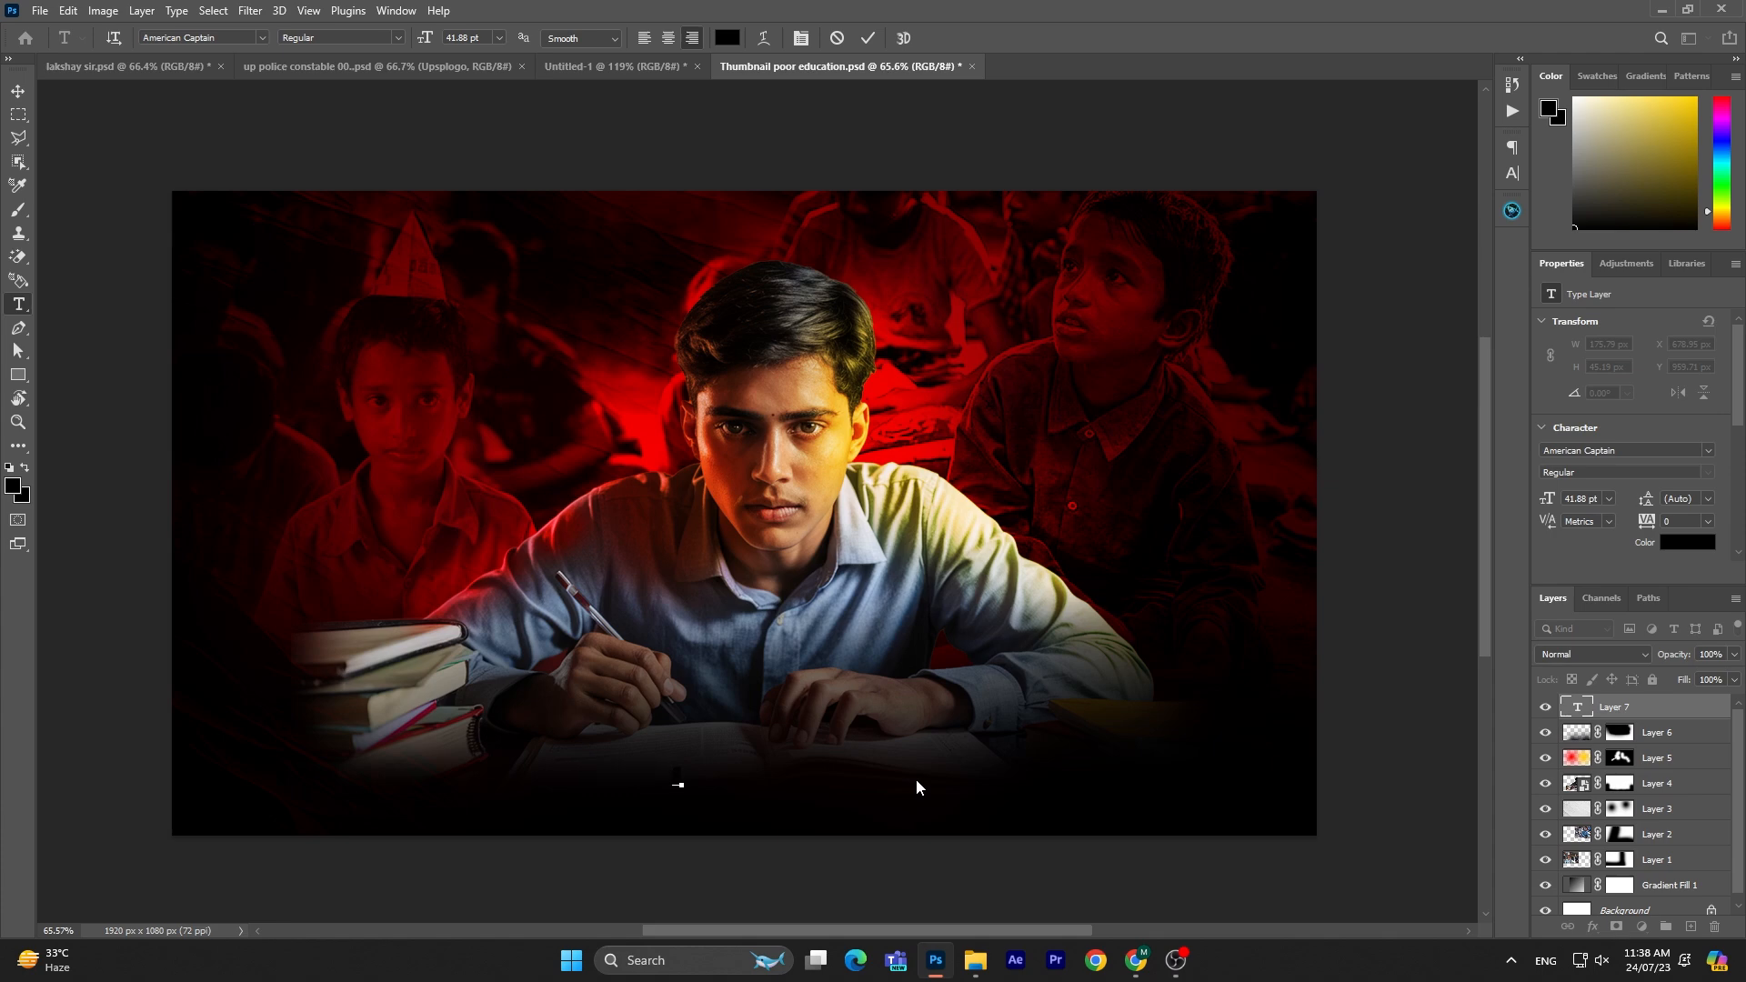
Enlarge the EDUCATION text to about 240 pt, centred below the student, and widen it to about 982 px.
left_click(19, 88)
key("ctrl+t")
left_click_drag(682, 764, 880, 701)
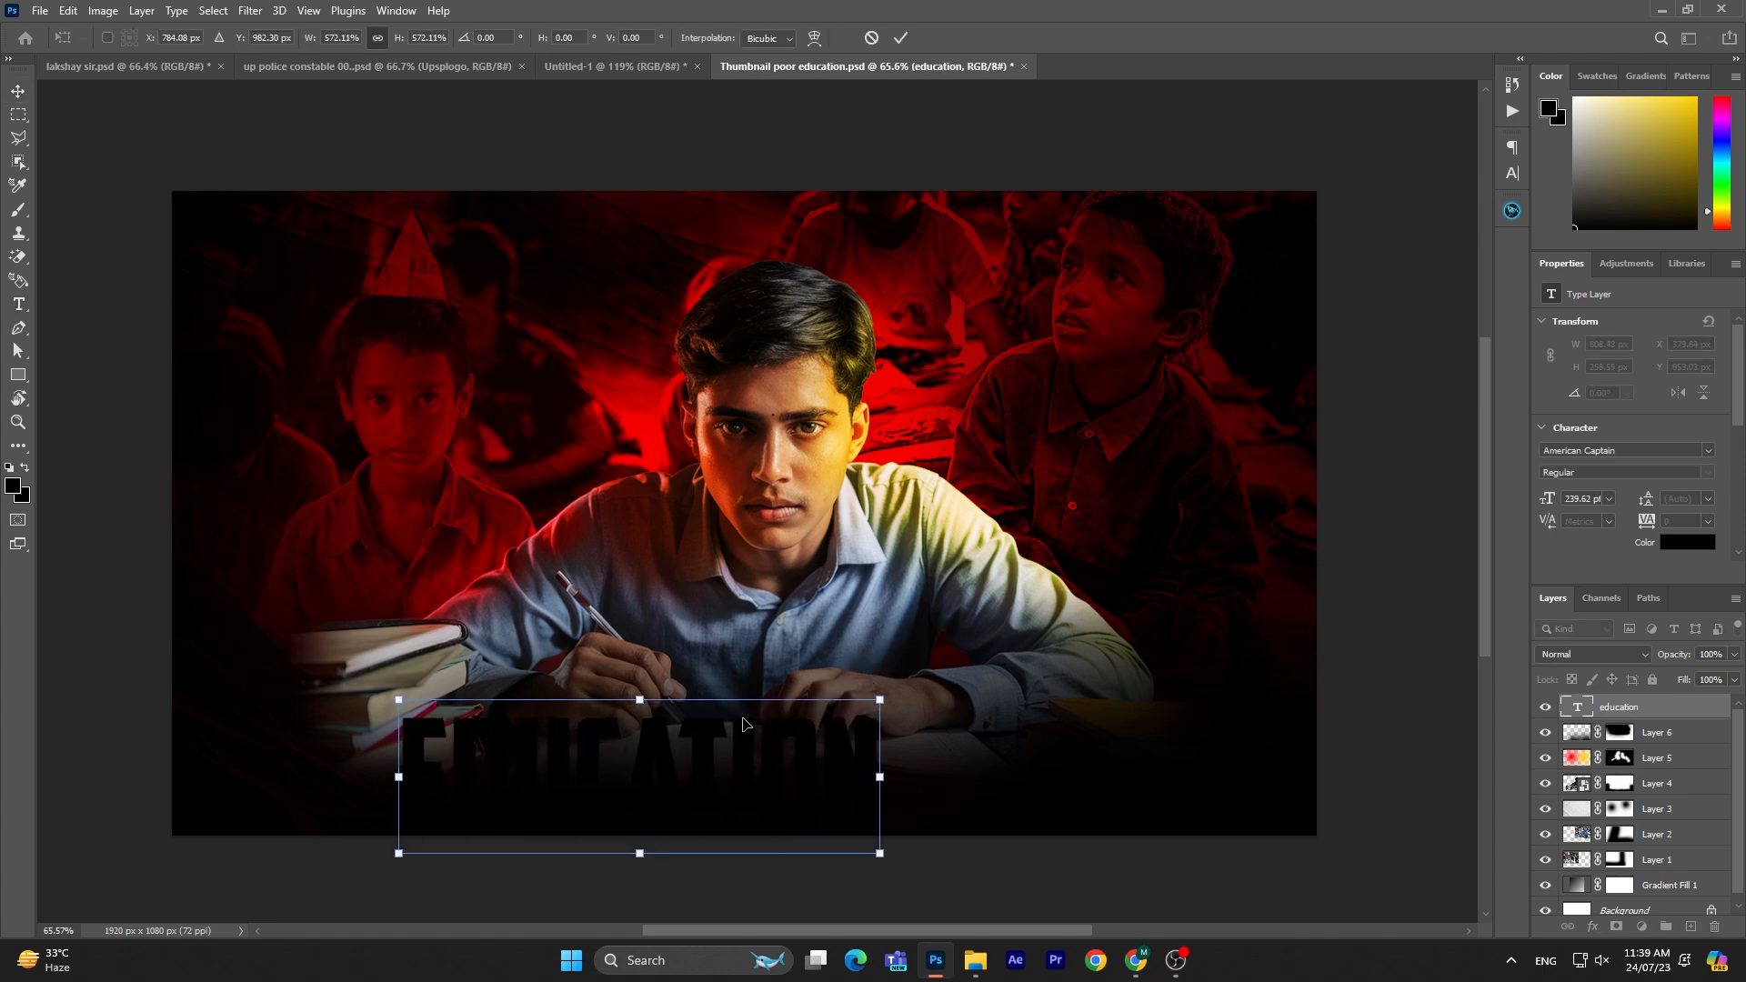
left_click_drag(743, 724, 854, 724)
key("Return")
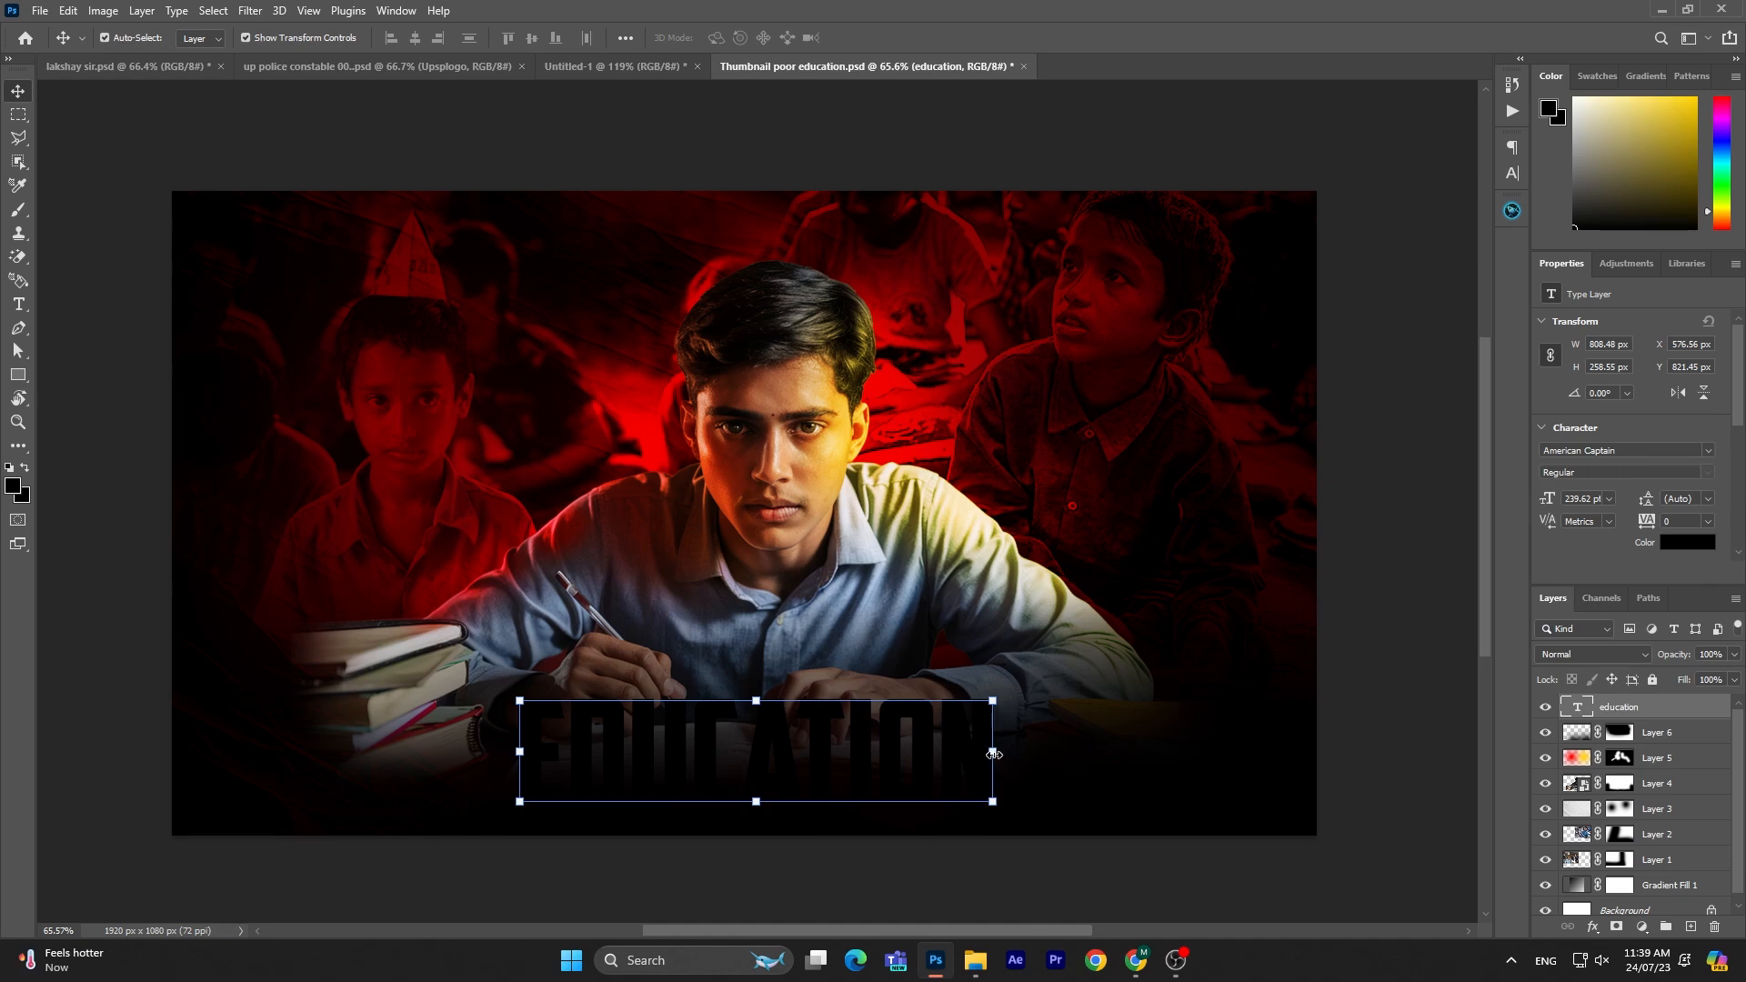
left_click_drag(993, 754, 1042, 754)
key("Return")
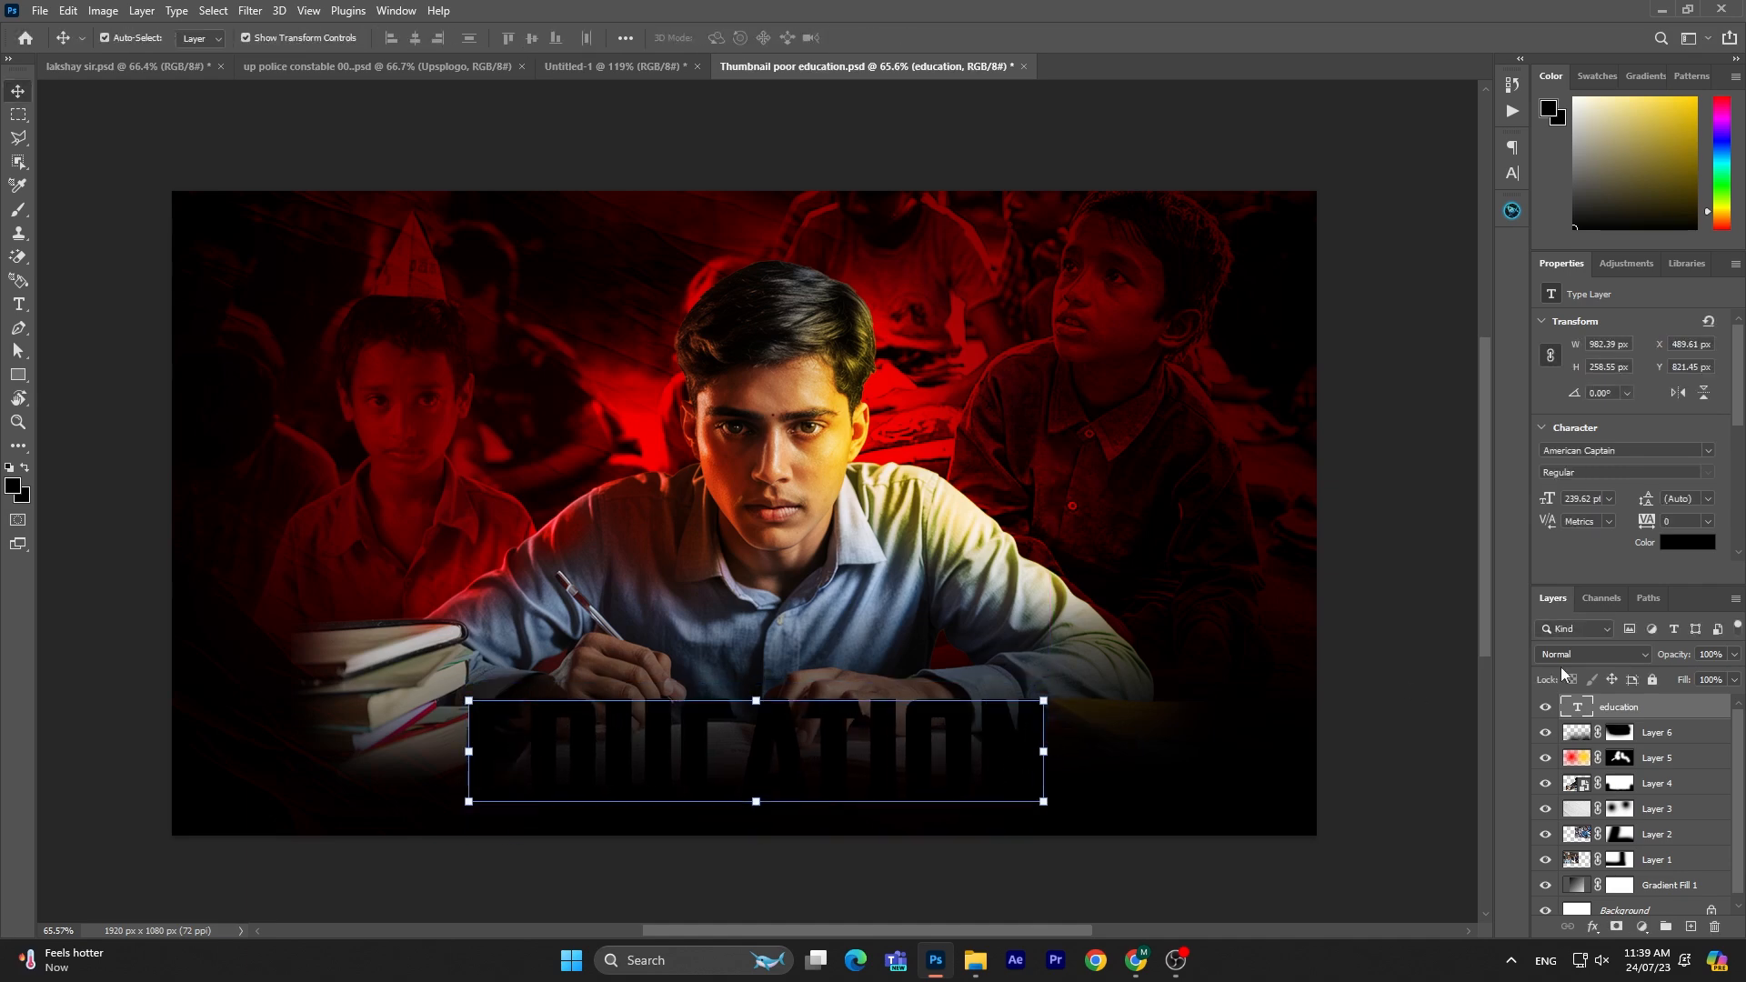
Recolour the EDUCATION text golden yellow, #ffcc00.
left_click(1687, 542)
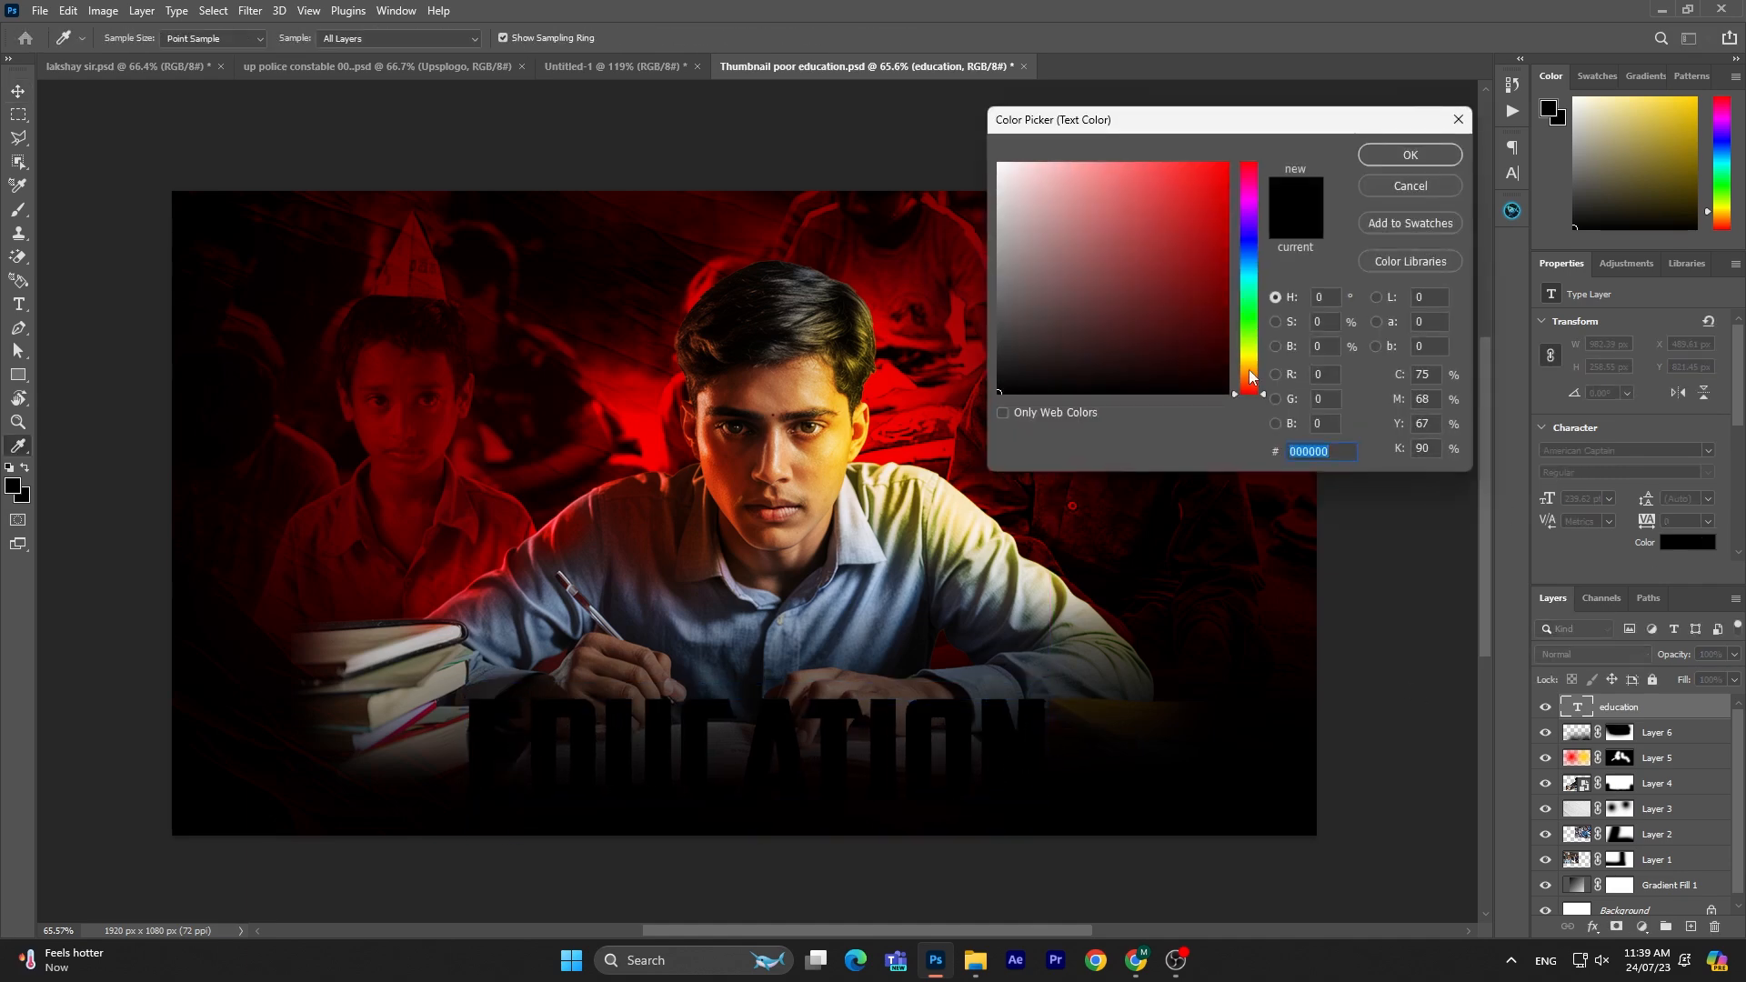
left_click(1249, 352)
left_click_drag(1220, 211, 1258, 123)
left_click_drag(1260, 121, 1262, 116)
left_click(1252, 360)
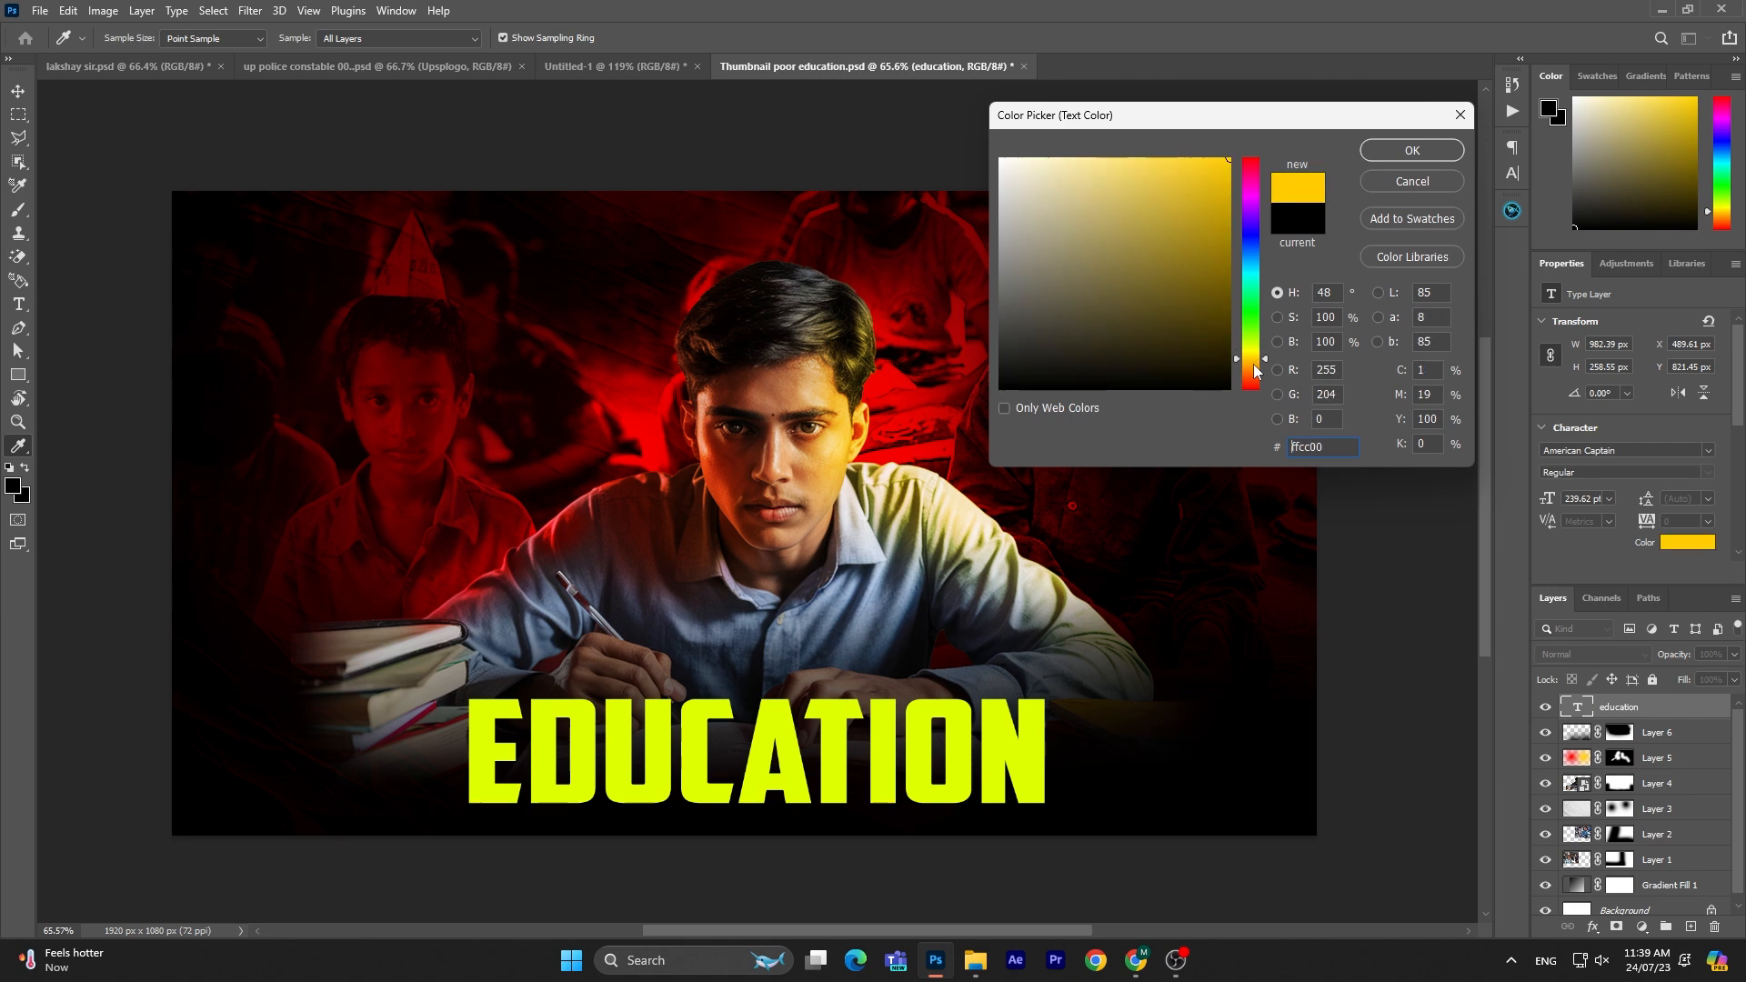
left_click(1411, 150)
key("v")
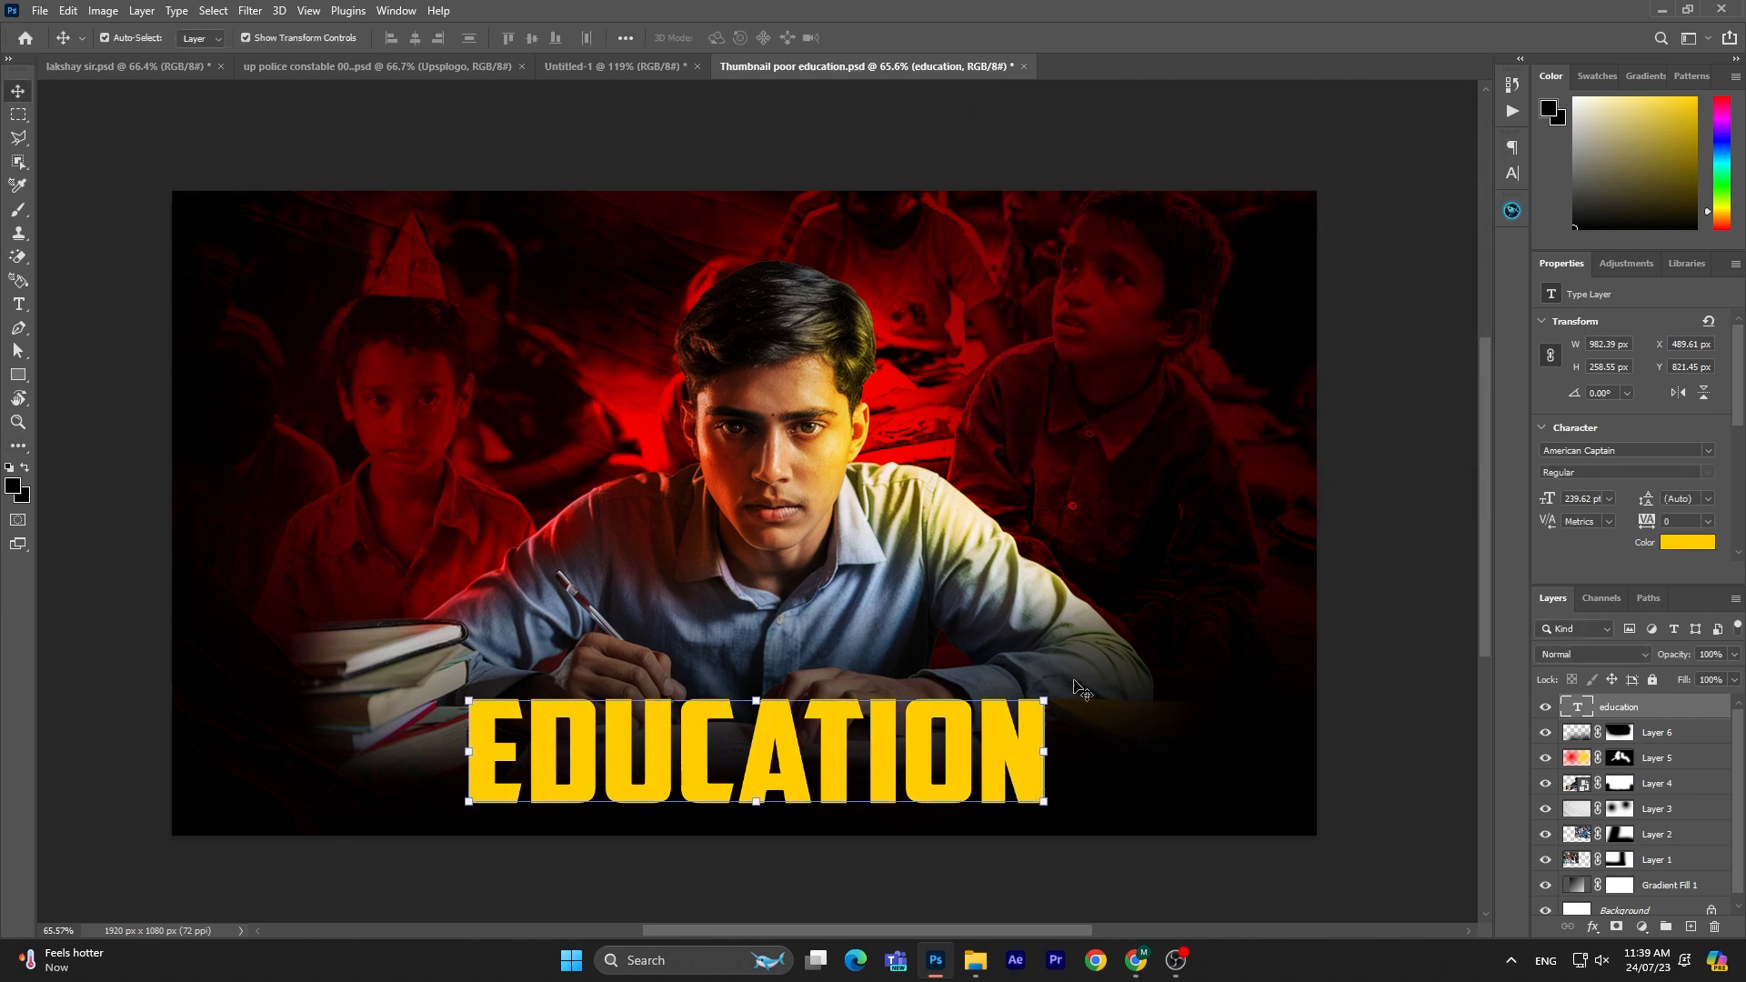
Enlarge the EDUCATION text proportionally to about 258 pt, about 1058 px wide, keeping it centred below the student.
left_click_drag(1055, 694, 1074, 687)
key("Return")
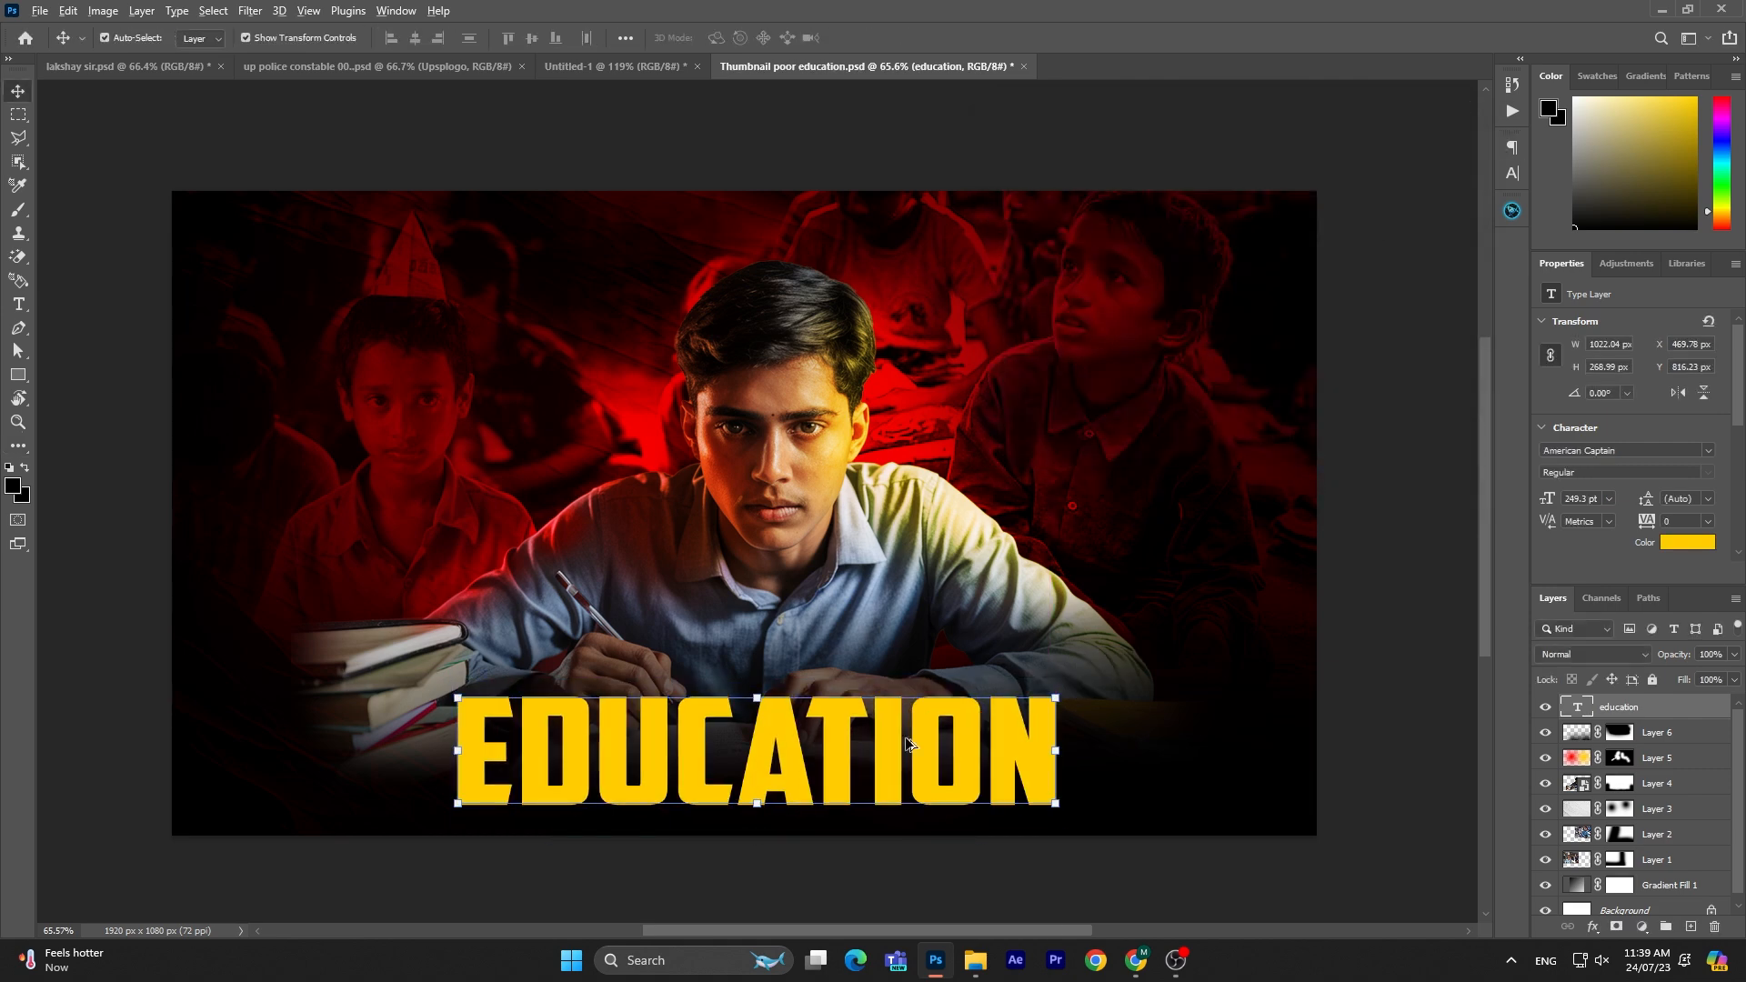
scroll(848, 714, "up", 1)
left_click_drag(848, 714, 839, 713)
key("ctrl+t")
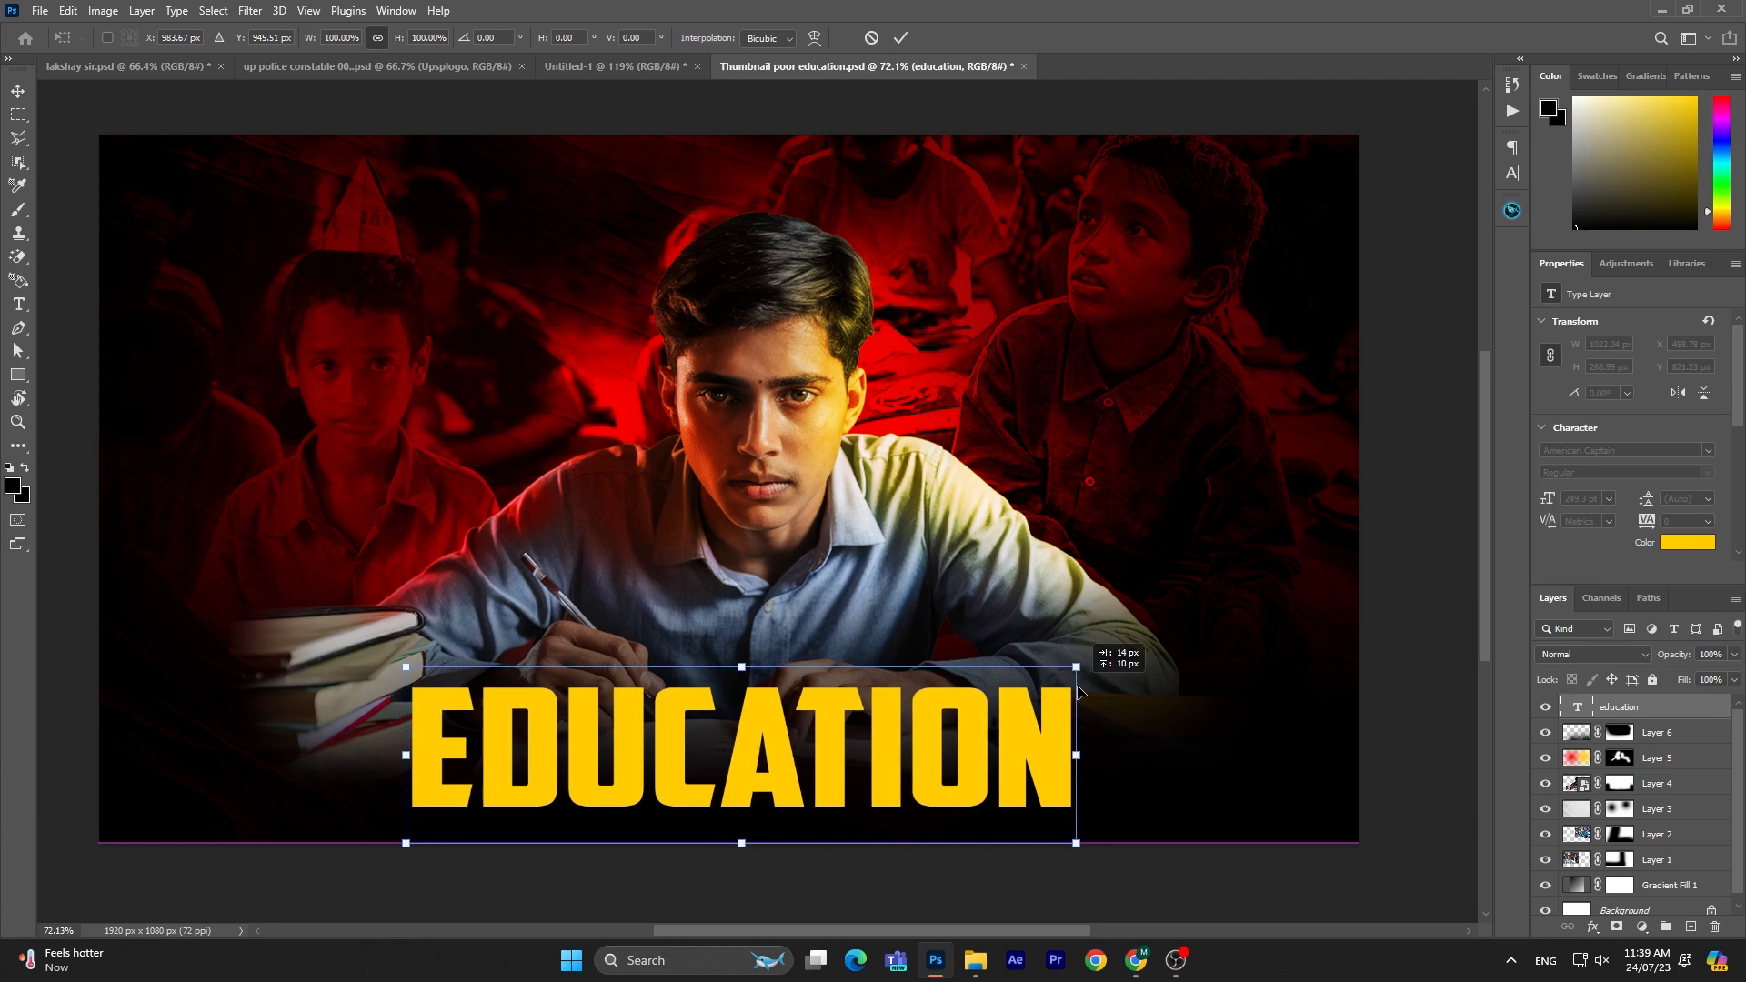
left_click_drag(1079, 670, 1089, 672)
key("Return")
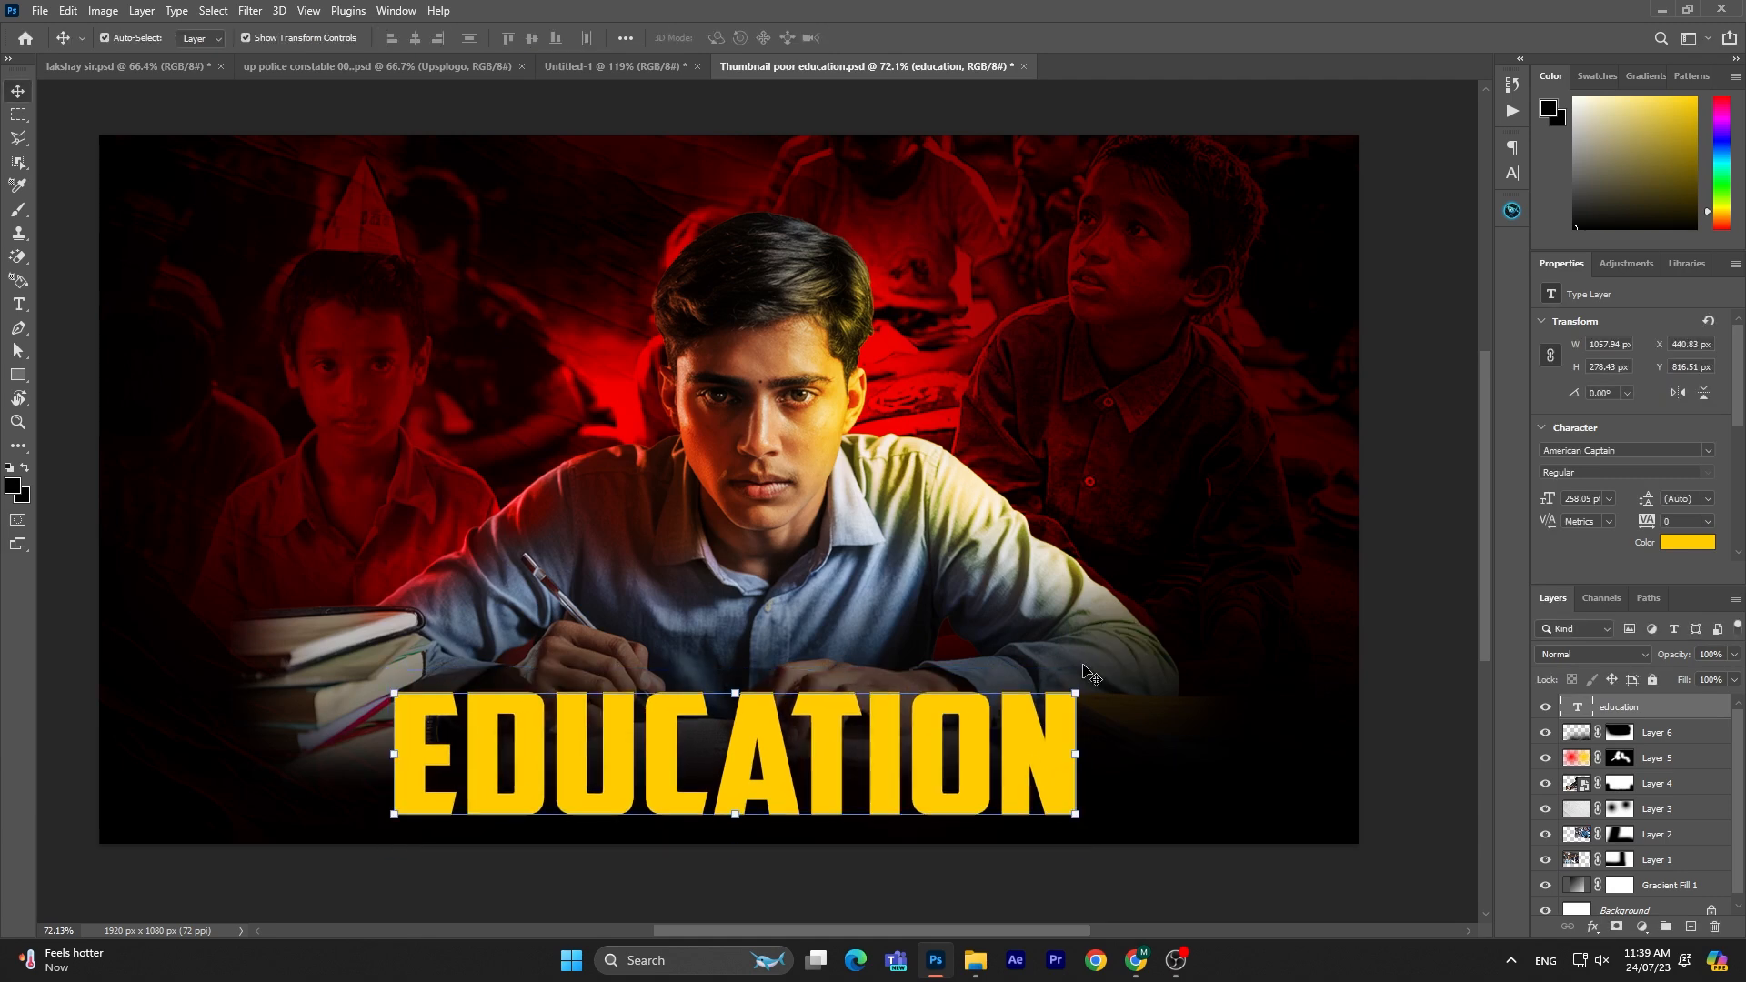
Add a black Multiply drop shadow to the EDUCATION text with 100% opacity, 90° angle, 5 px distance and 13 px size.
left_click(1592, 927)
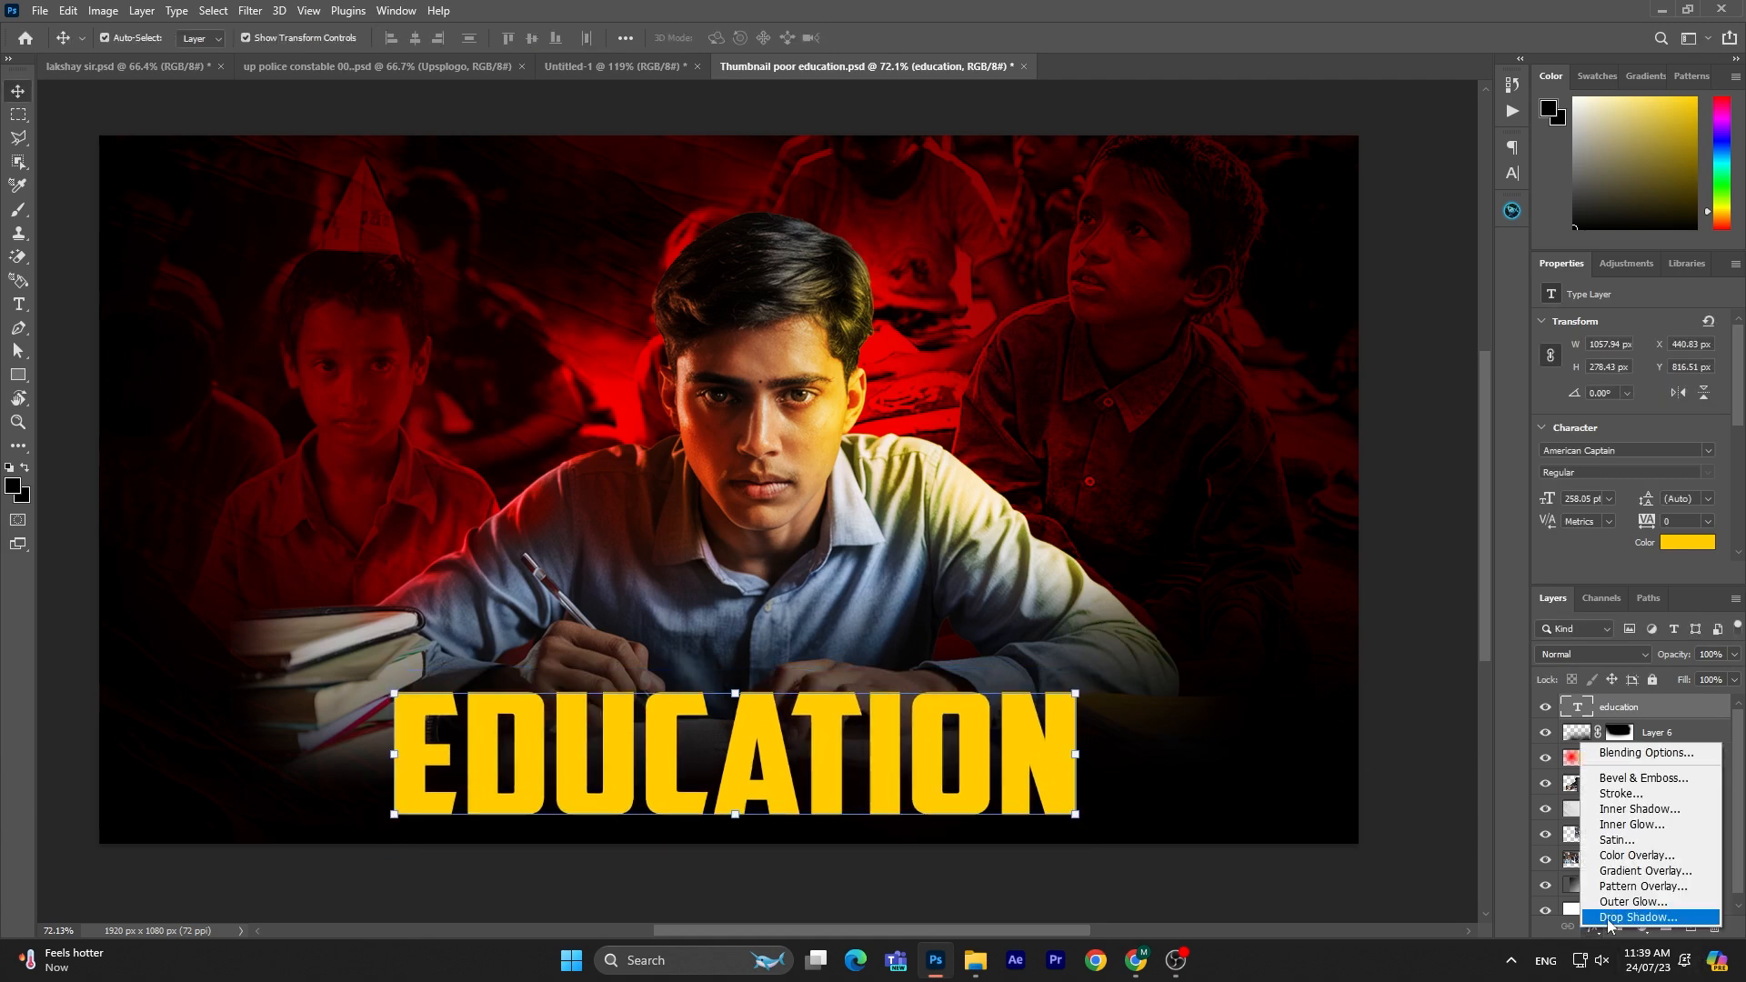
left_click(1614, 937)
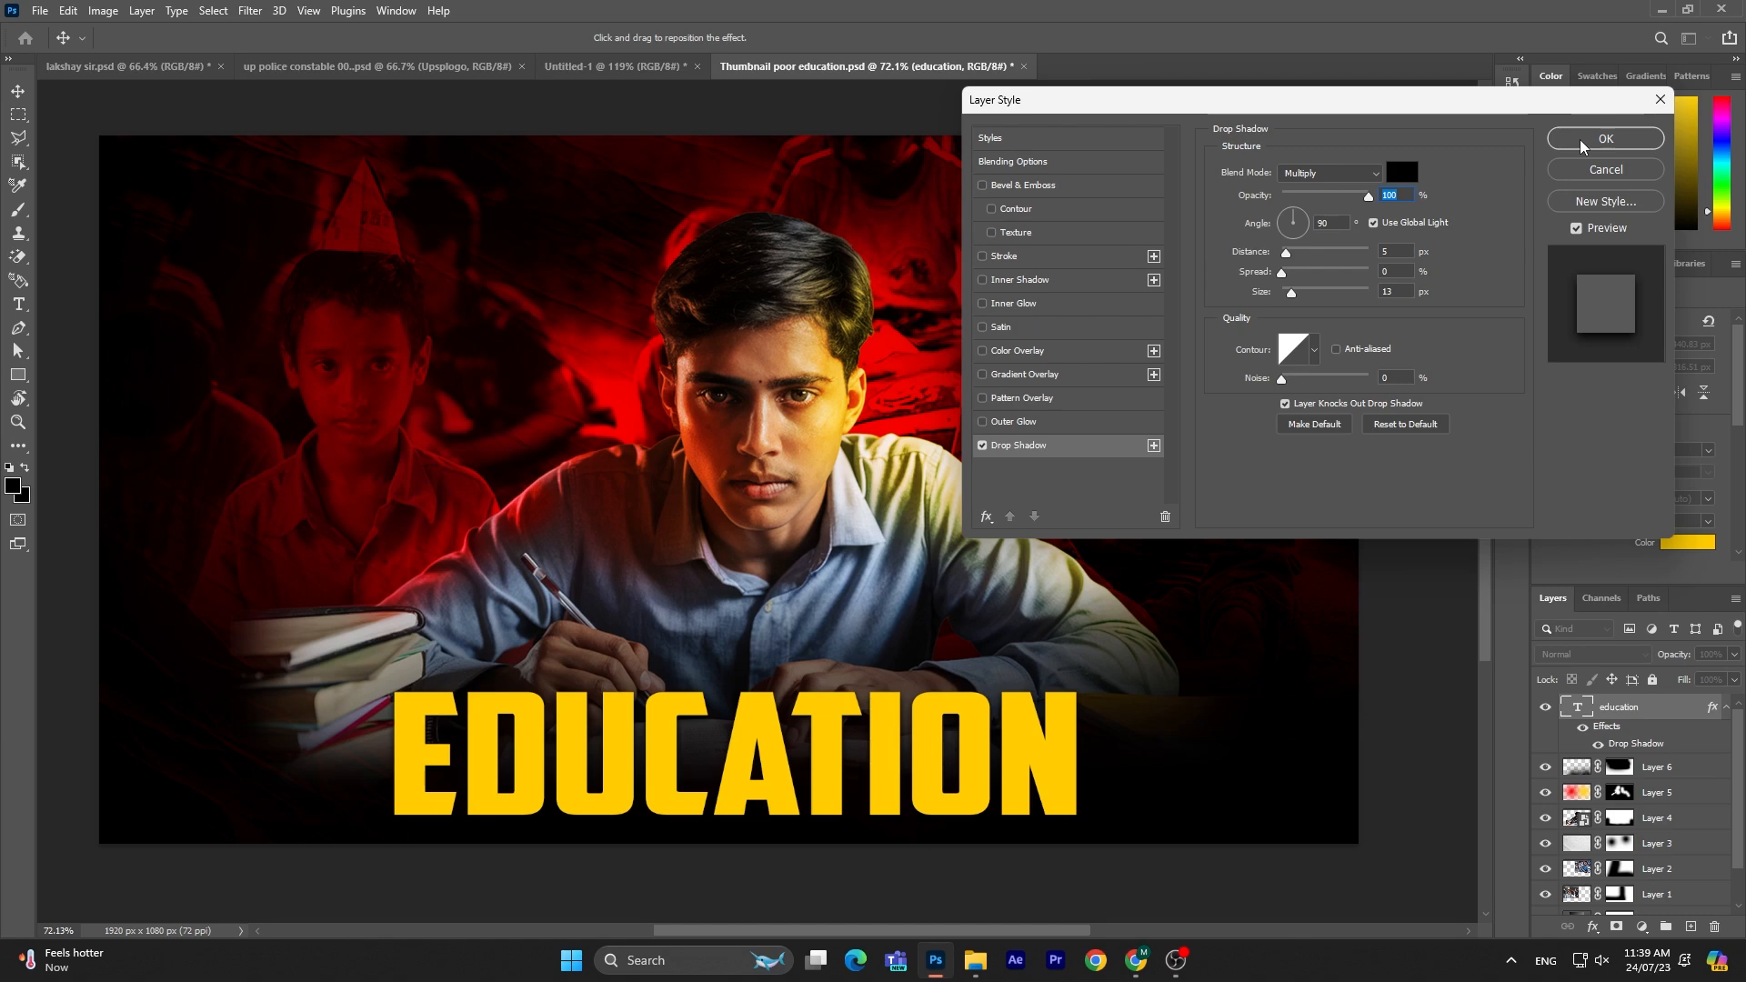
left_click(1582, 142)
Add an outer glow to the EDUCATION text in dark red #740100, Screen mode, 100% opacity, 5% spread and 18 px size.
left_click(1591, 926)
left_click(1628, 919)
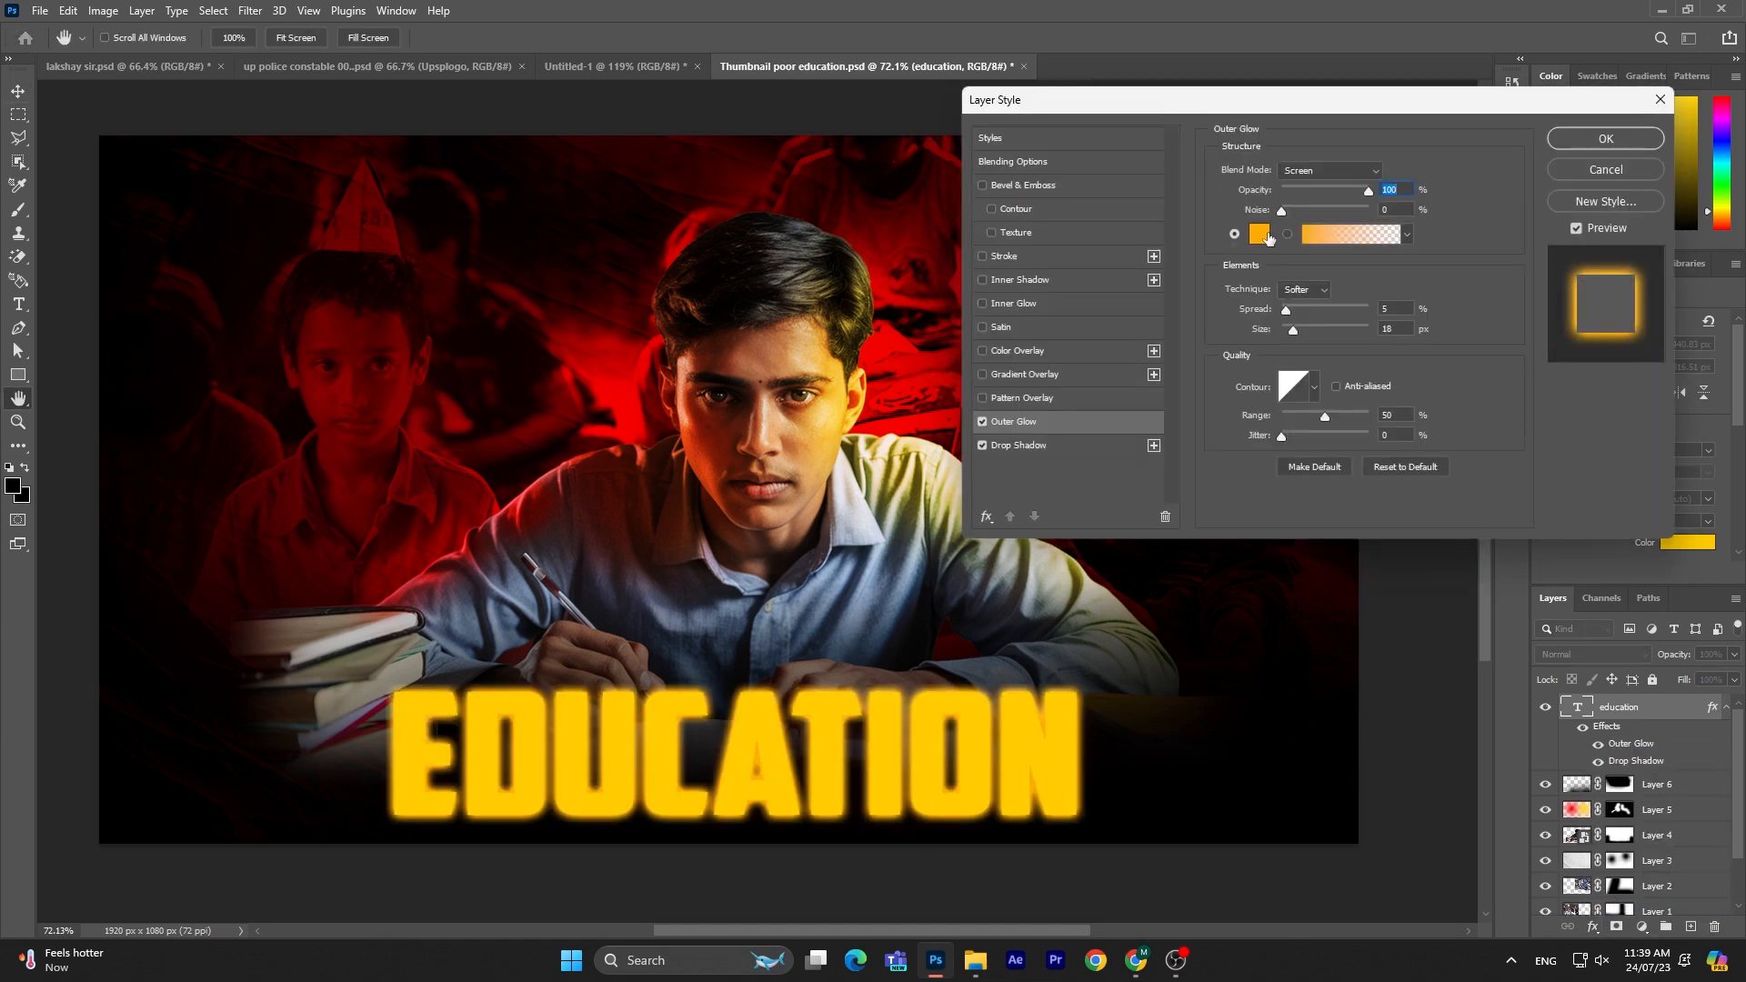
left_click(1259, 234)
left_click_drag(1246, 361, 1252, 348)
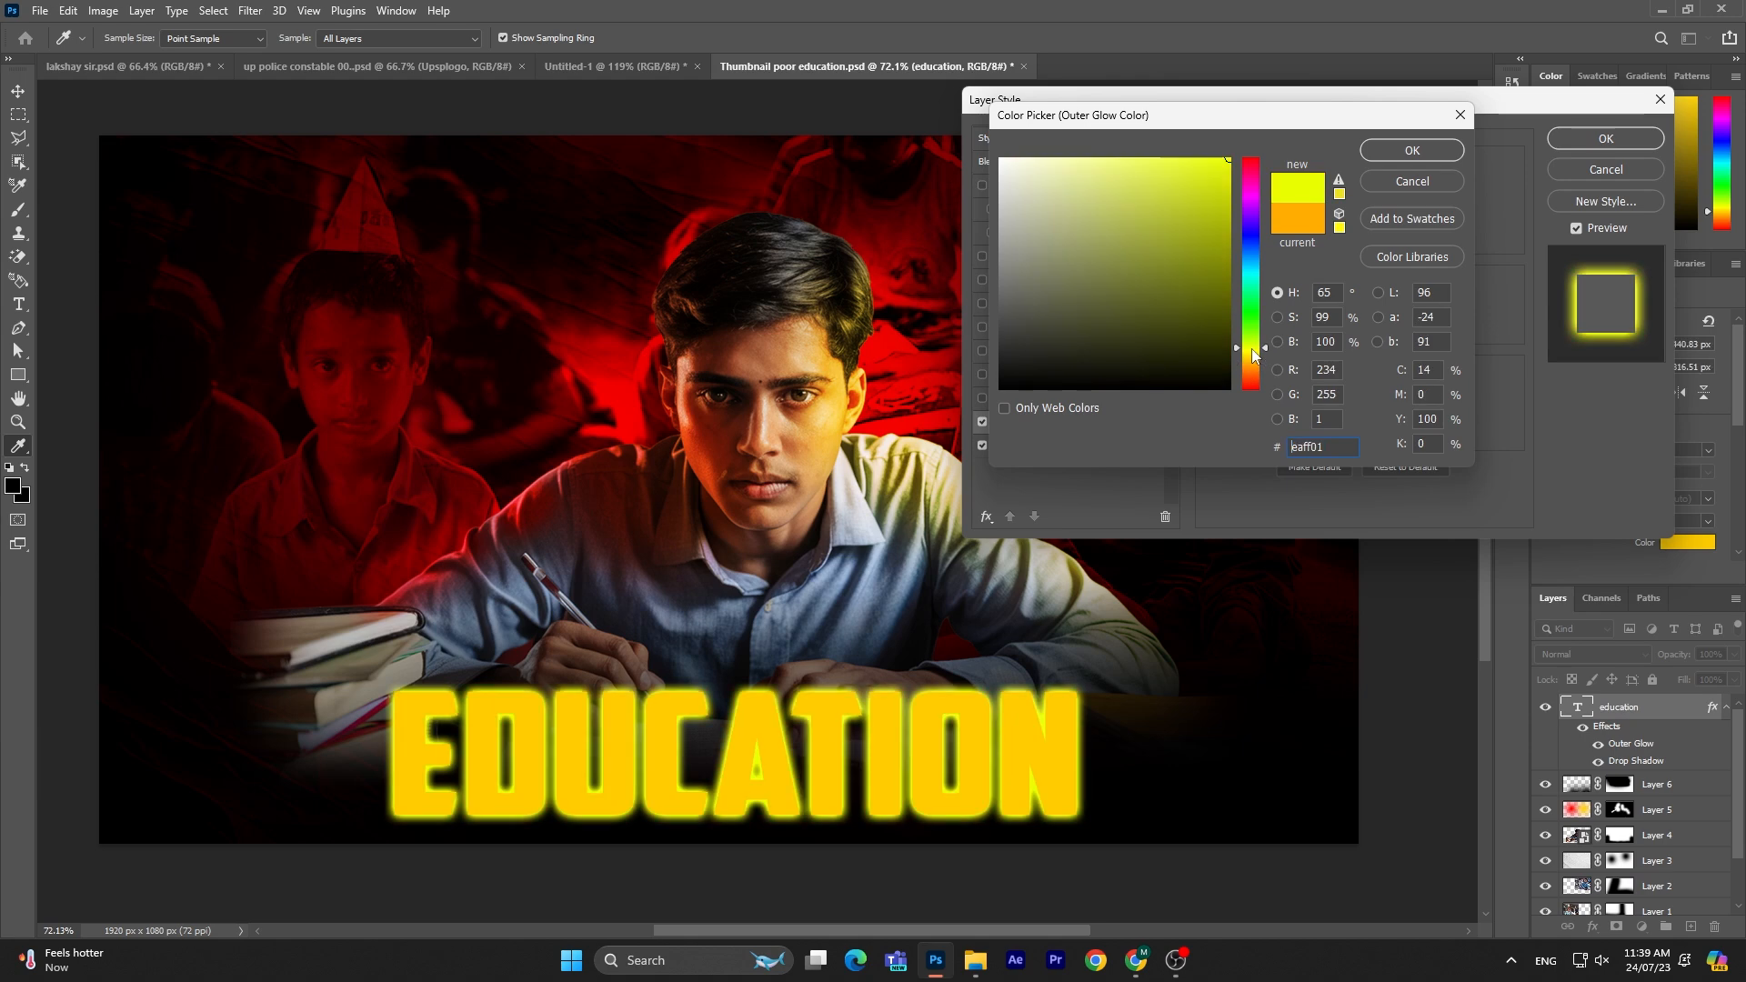
left_click_drag(1250, 288, 1251, 168)
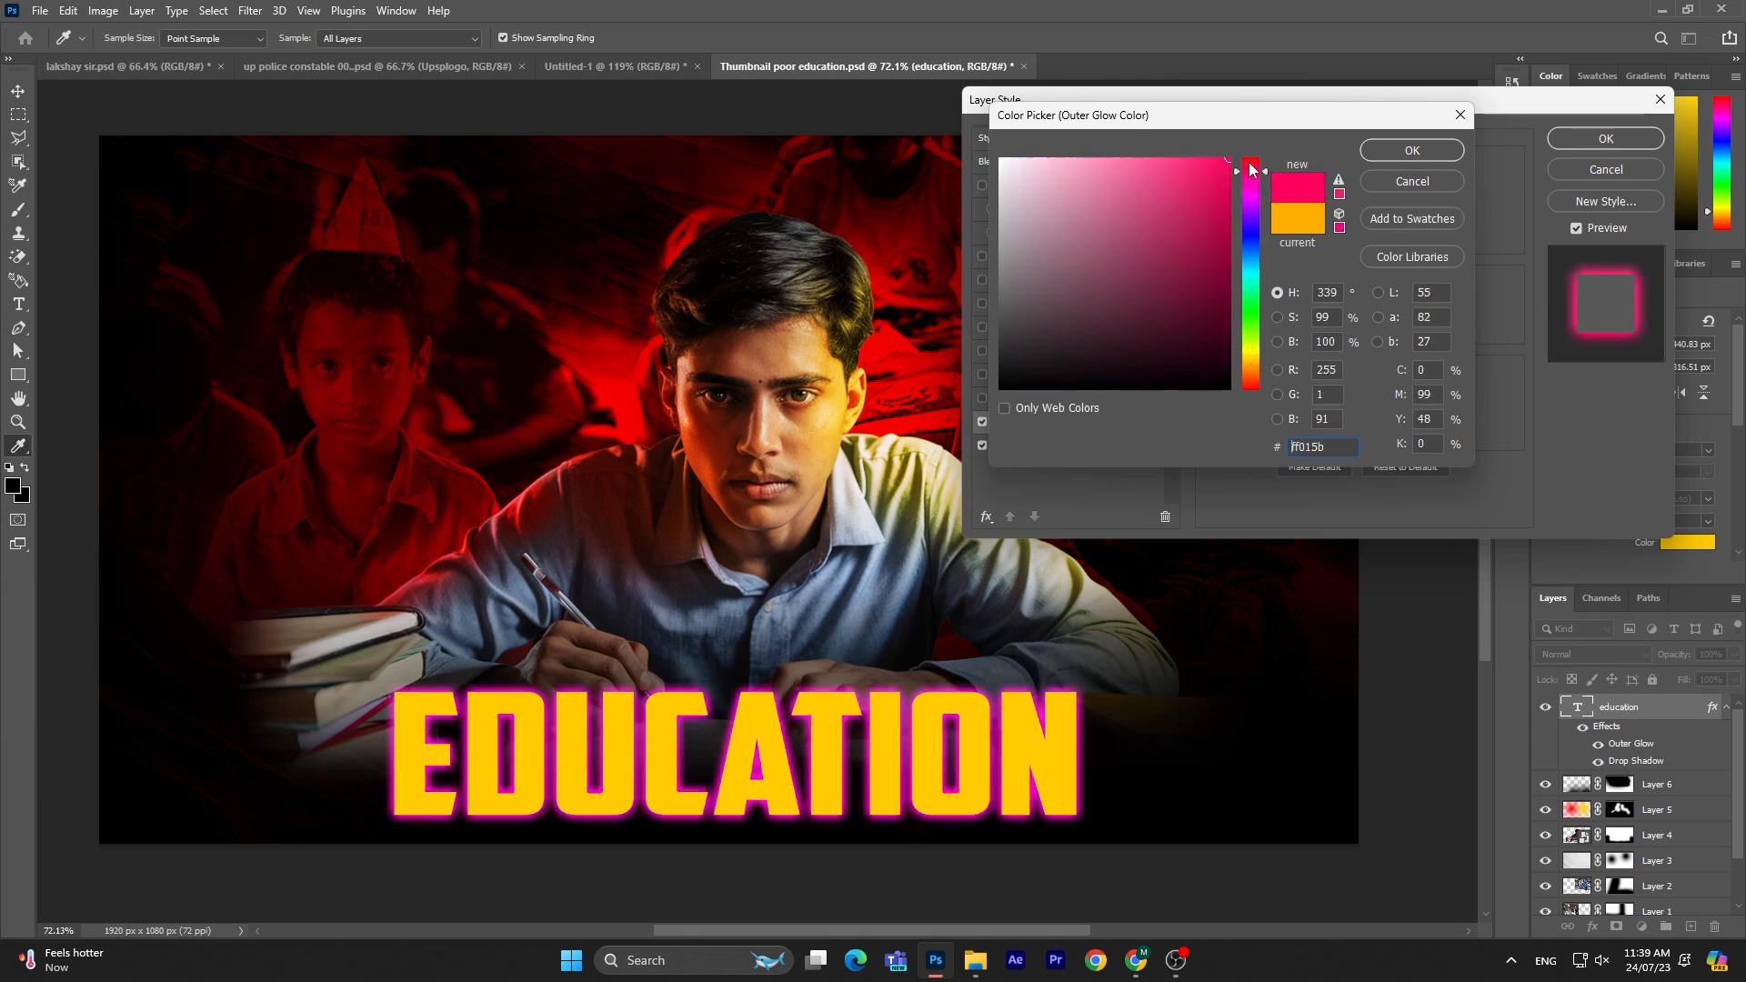
left_click(886, 346)
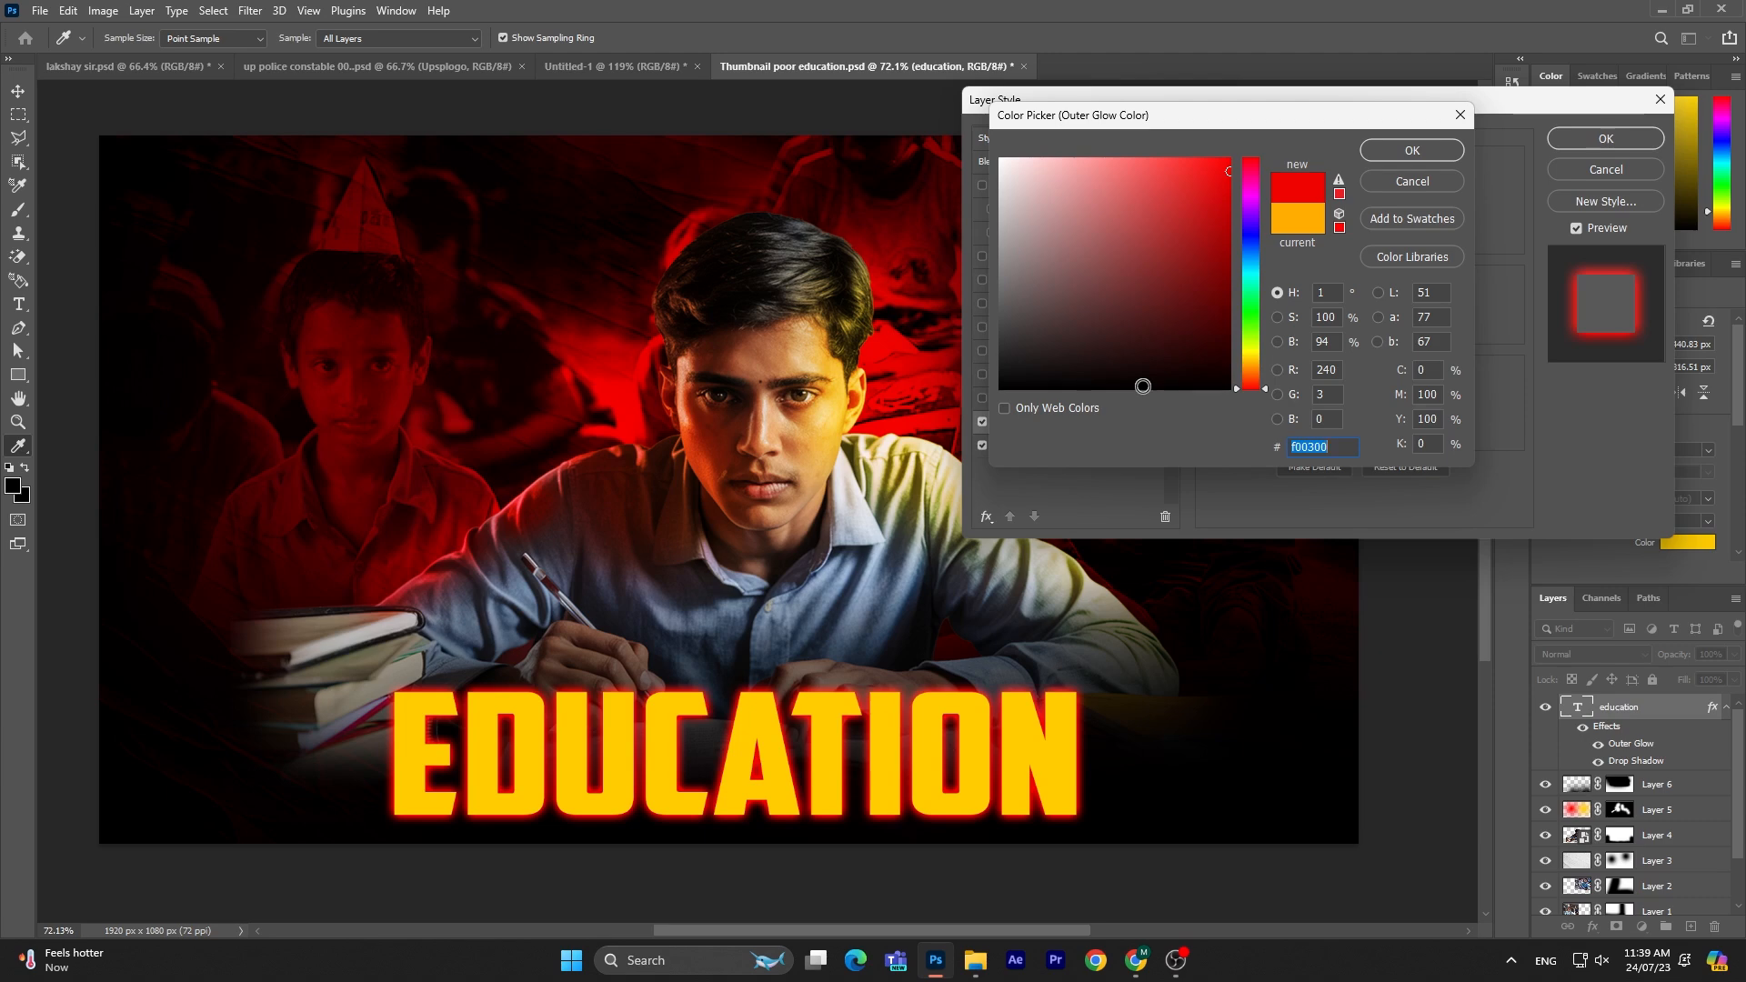
left_click_drag(1197, 258, 1167, 116)
left_click_drag(1220, 189, 1051, 128)
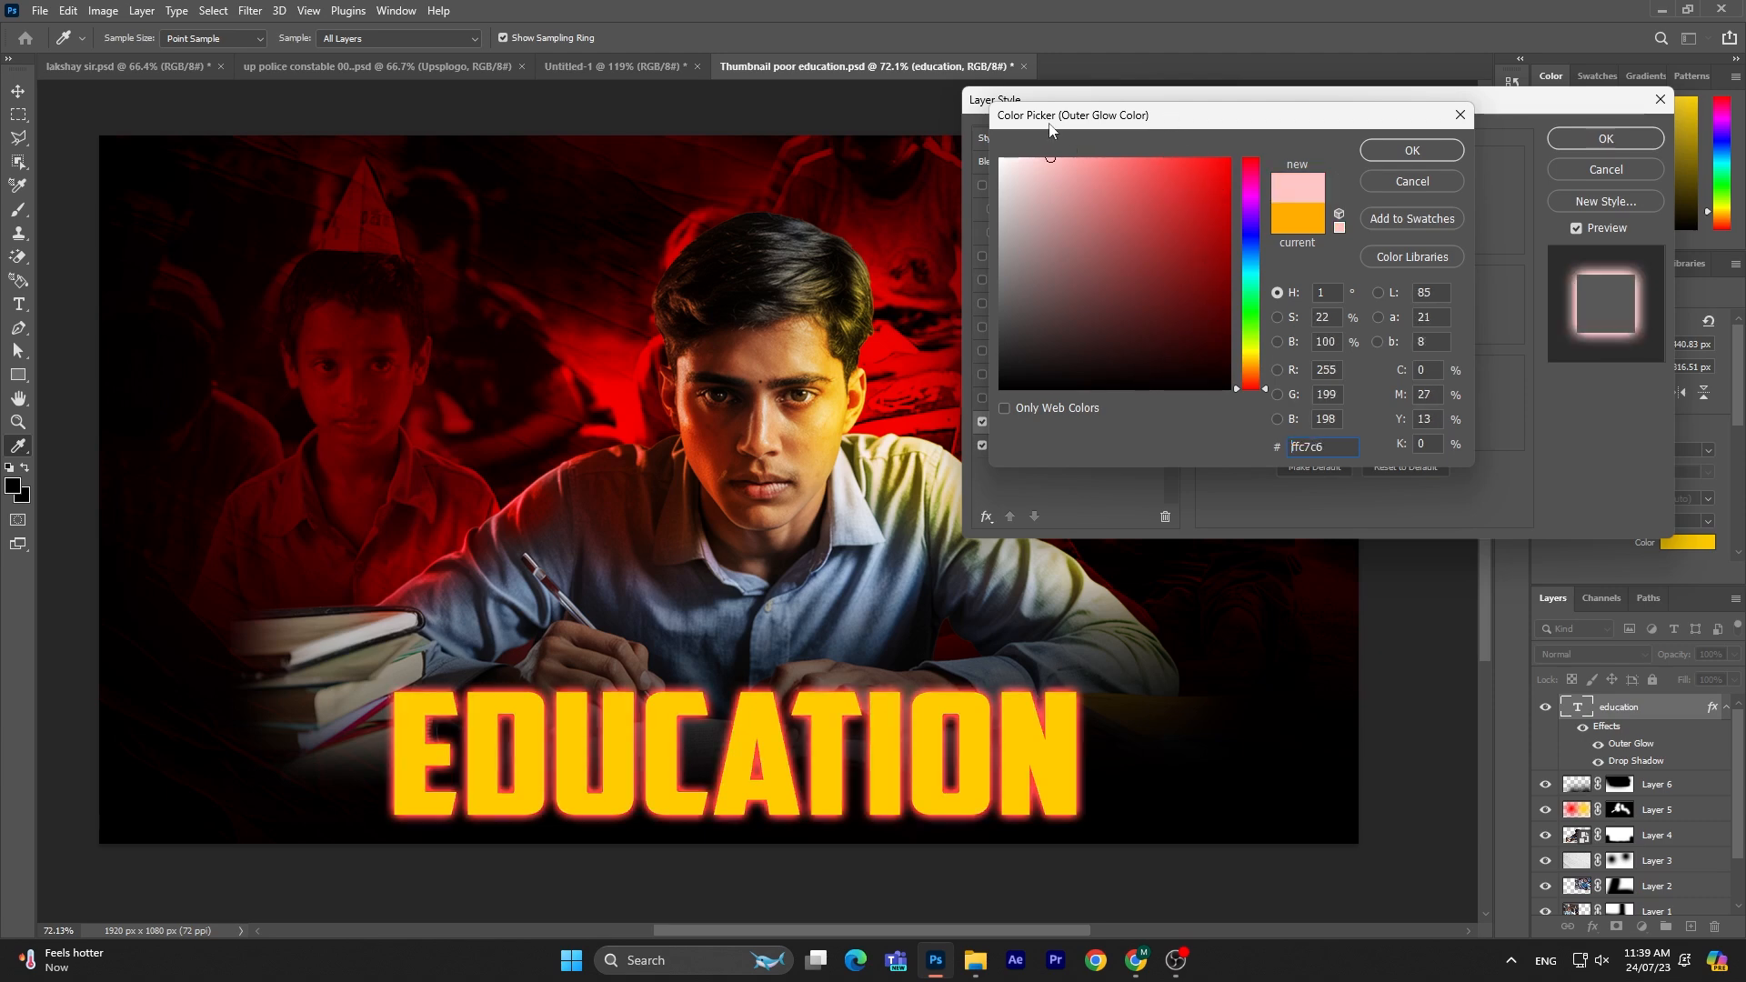
left_click_drag(1166, 192, 1232, 284)
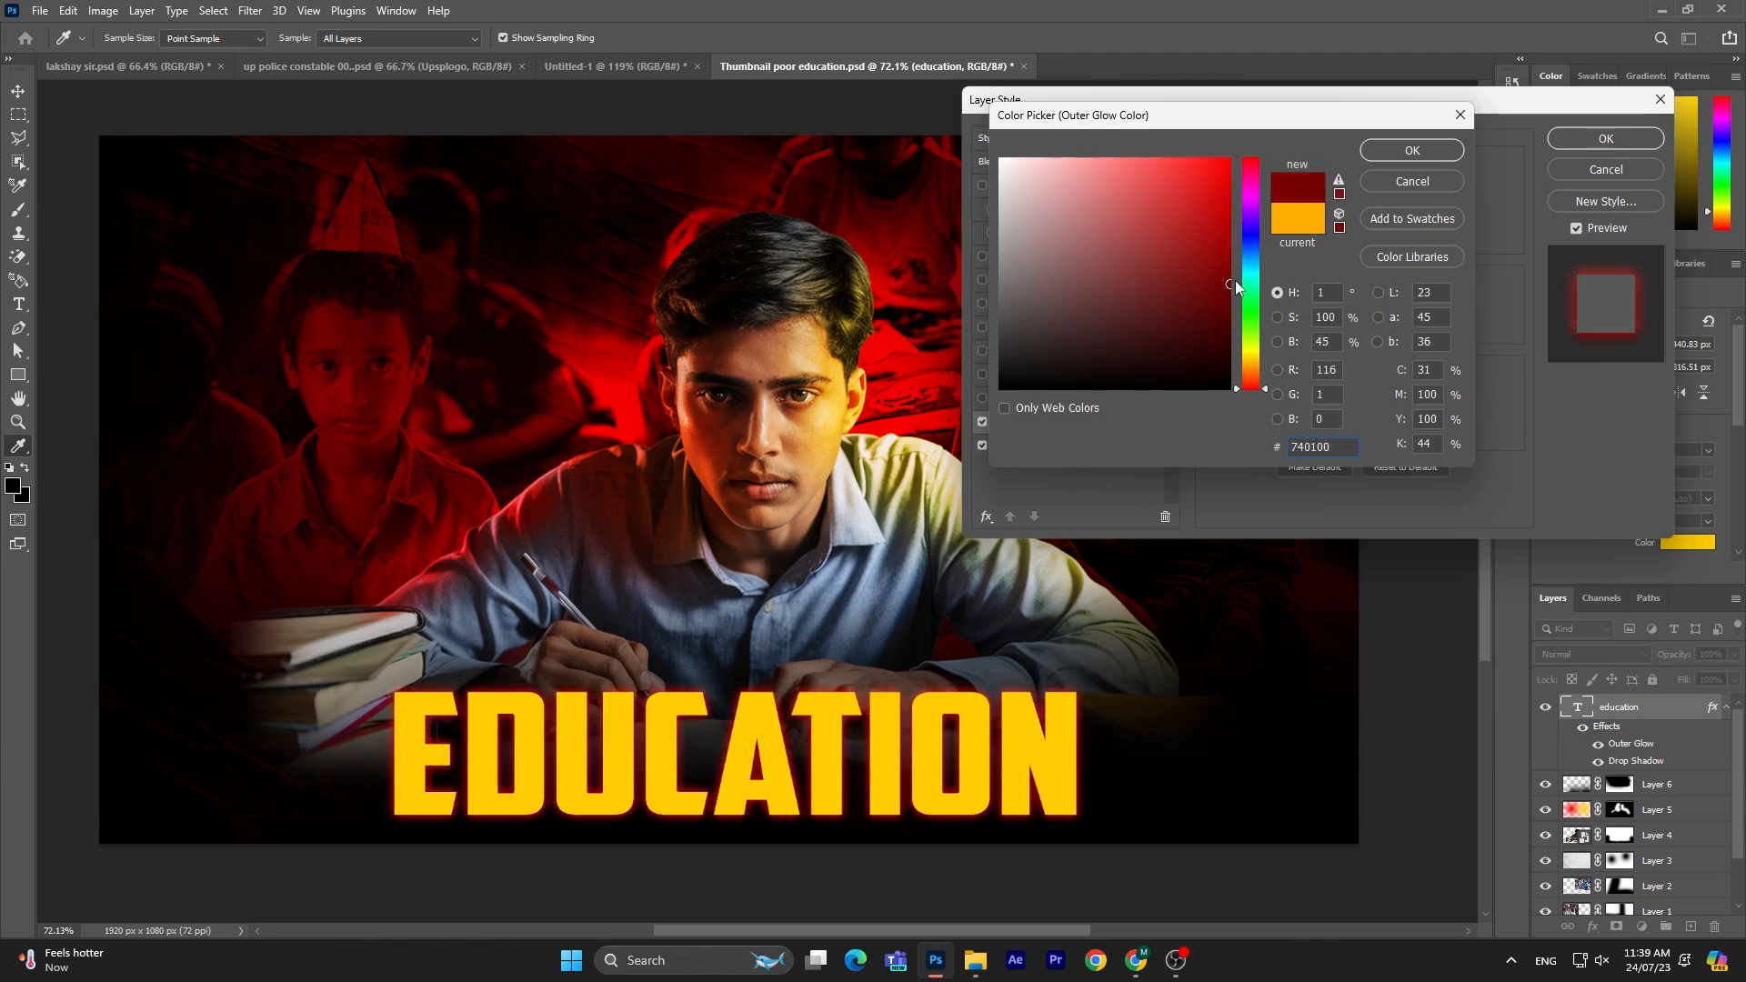
left_click(1412, 150)
left_click(1603, 138)
left_click(1142, 870)
scroll(953, 511, "down", 3)
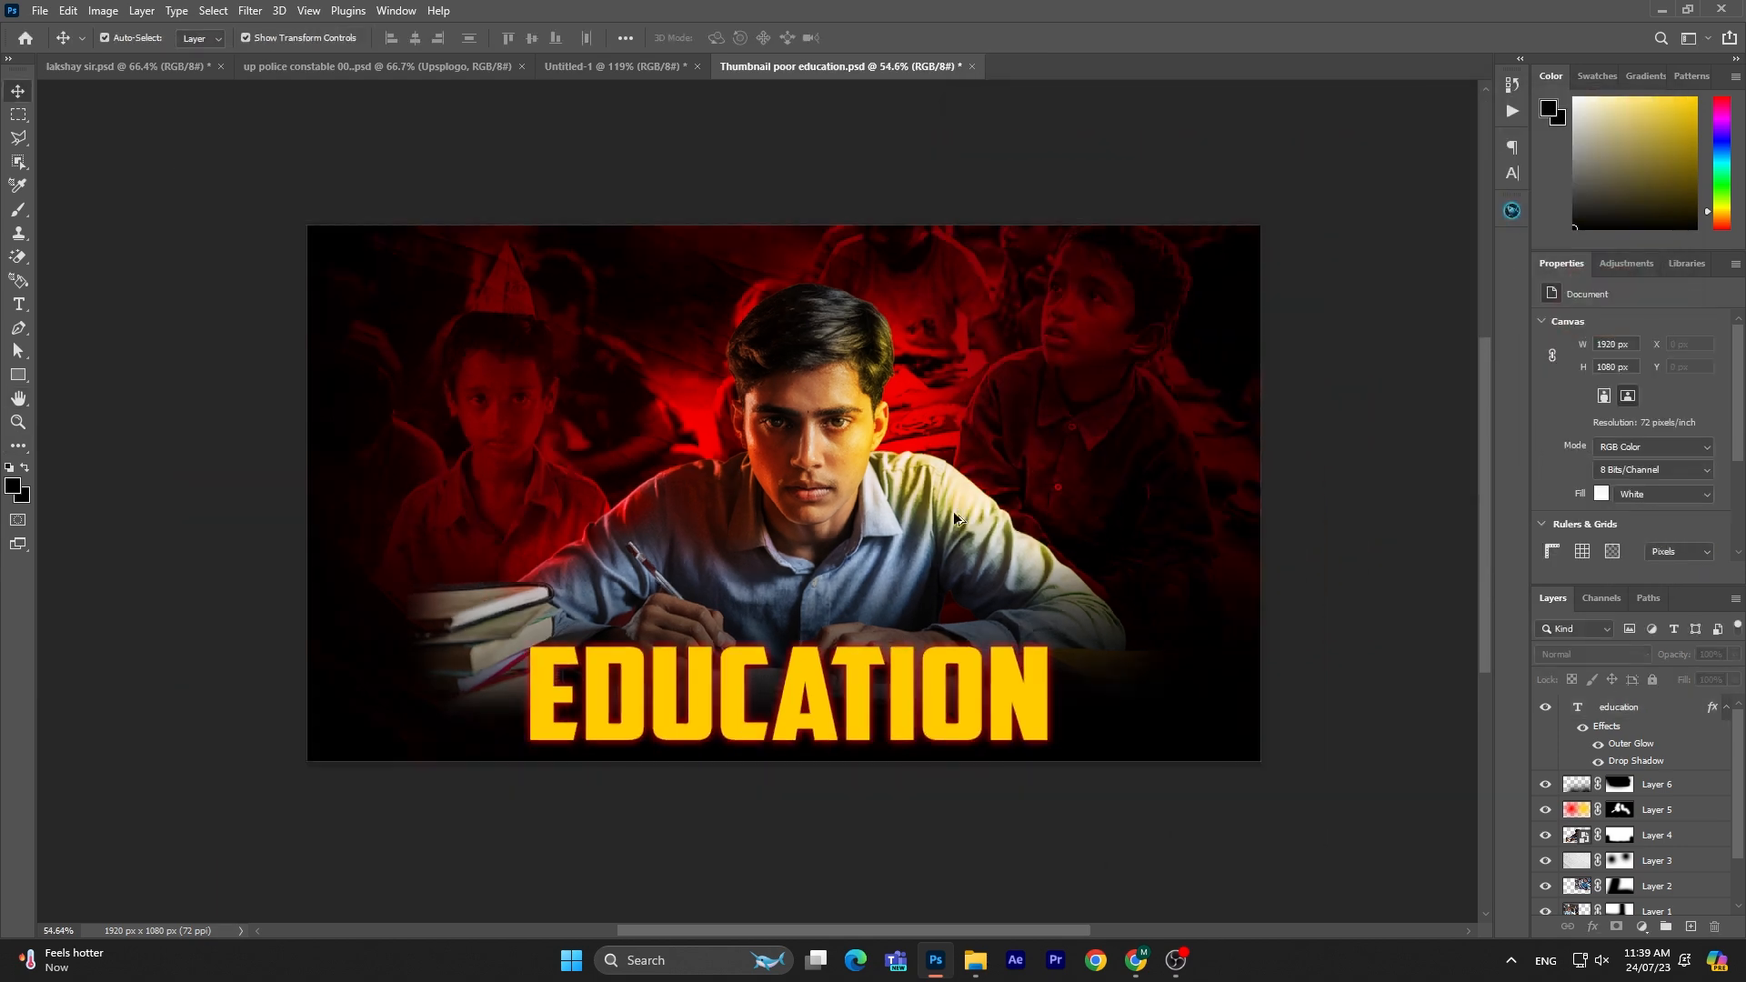
Enlarge the EDUCATION text further to about 272.5 pt, keeping it near the canvas's lower edge.
scroll(816, 625, "up", 3)
left_click(920, 663)
left_click_drag(1122, 650, 1101, 682)
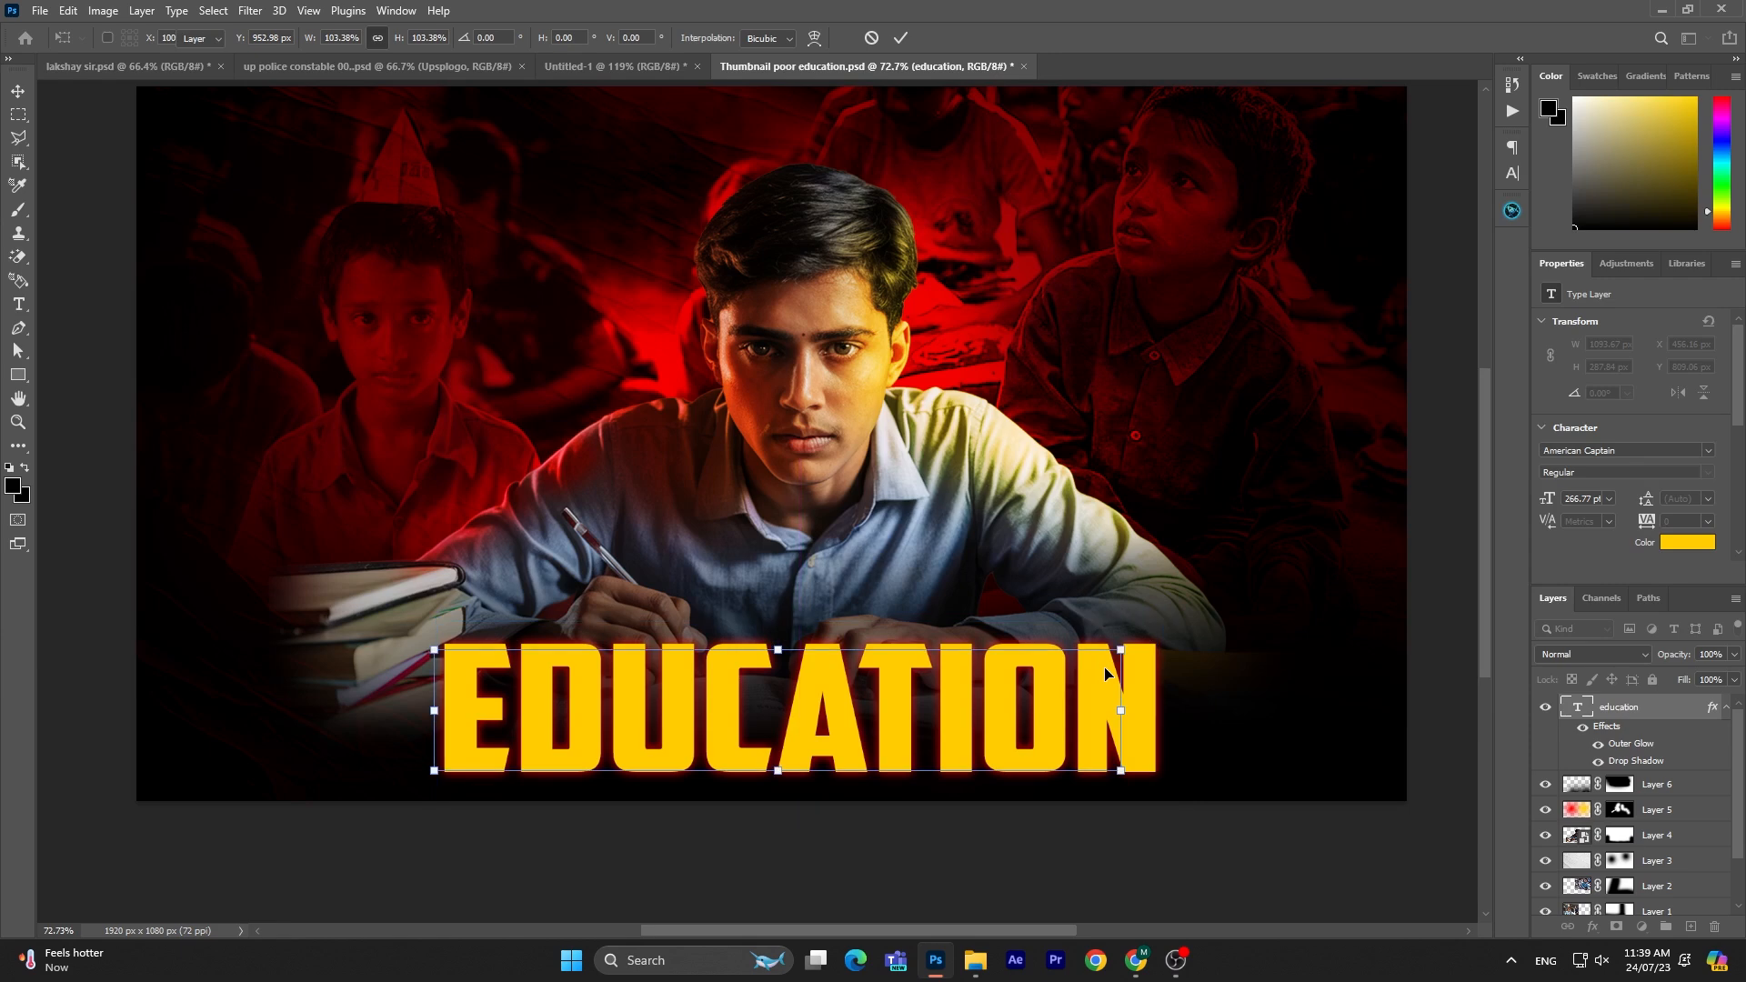
key("Return")
scroll(831, 674, "down", 4)
left_click(825, 789)
scroll(819, 638, "up", 2)
scroll(819, 728, "up", 2)
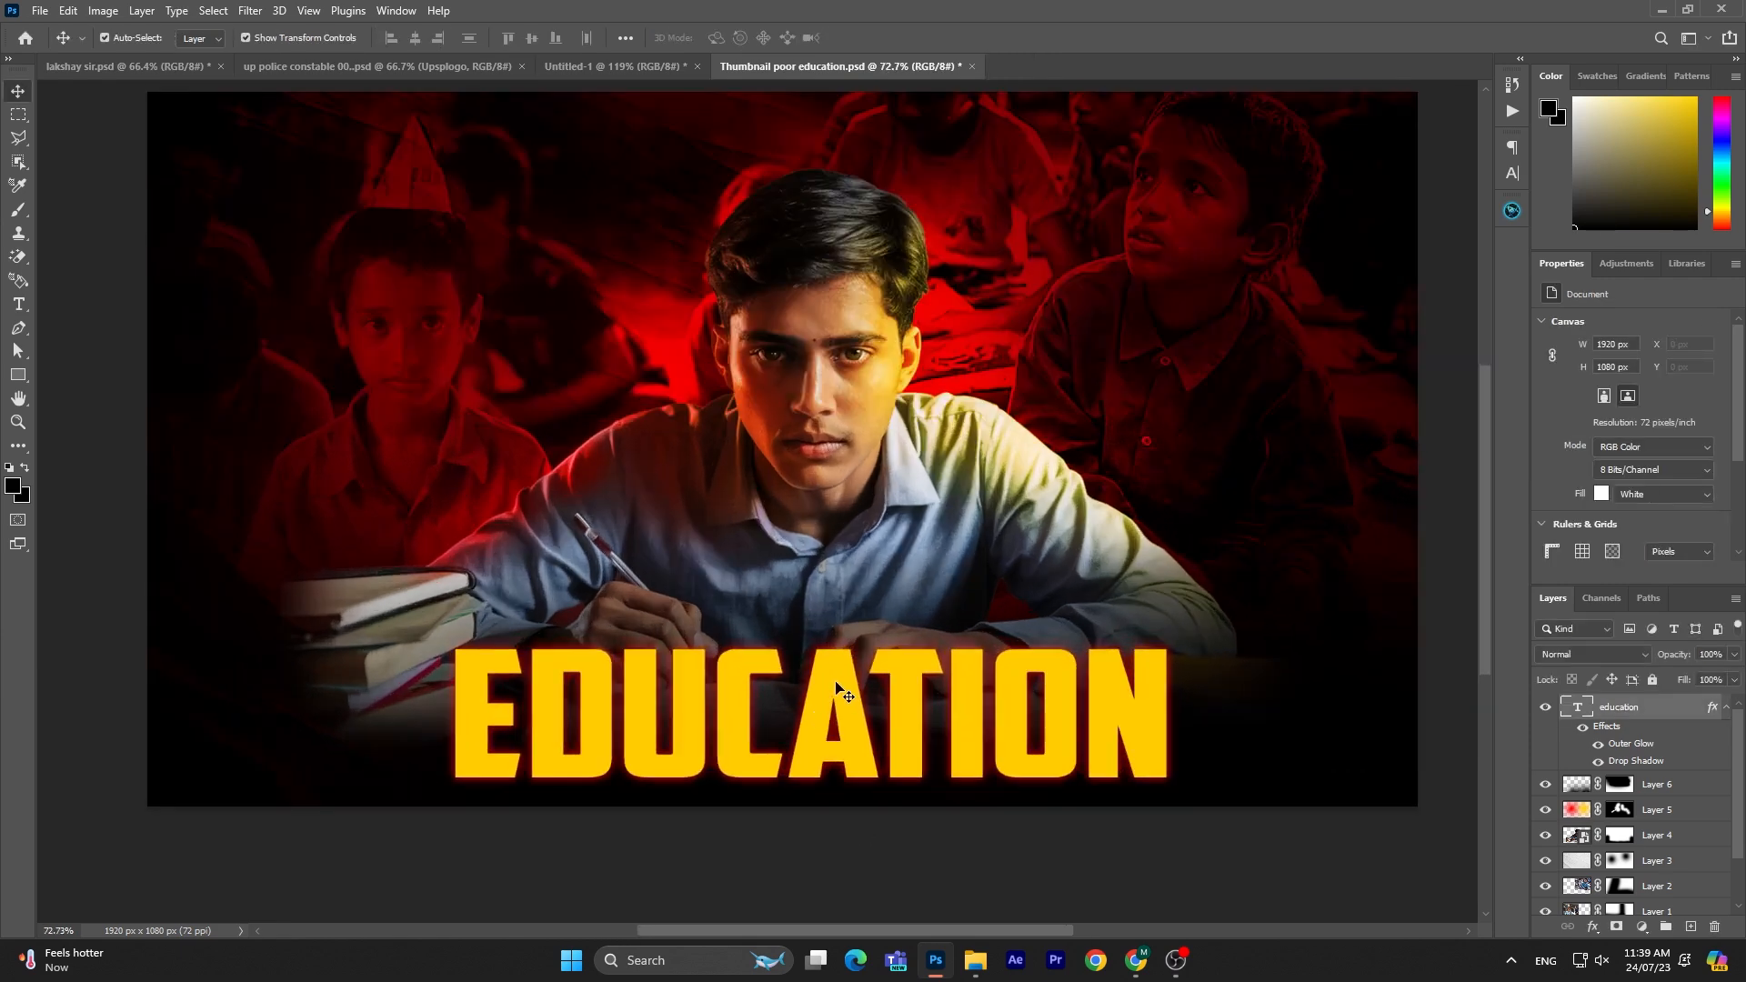
left_click(830, 684)
scroll(889, 688, "up", 1)
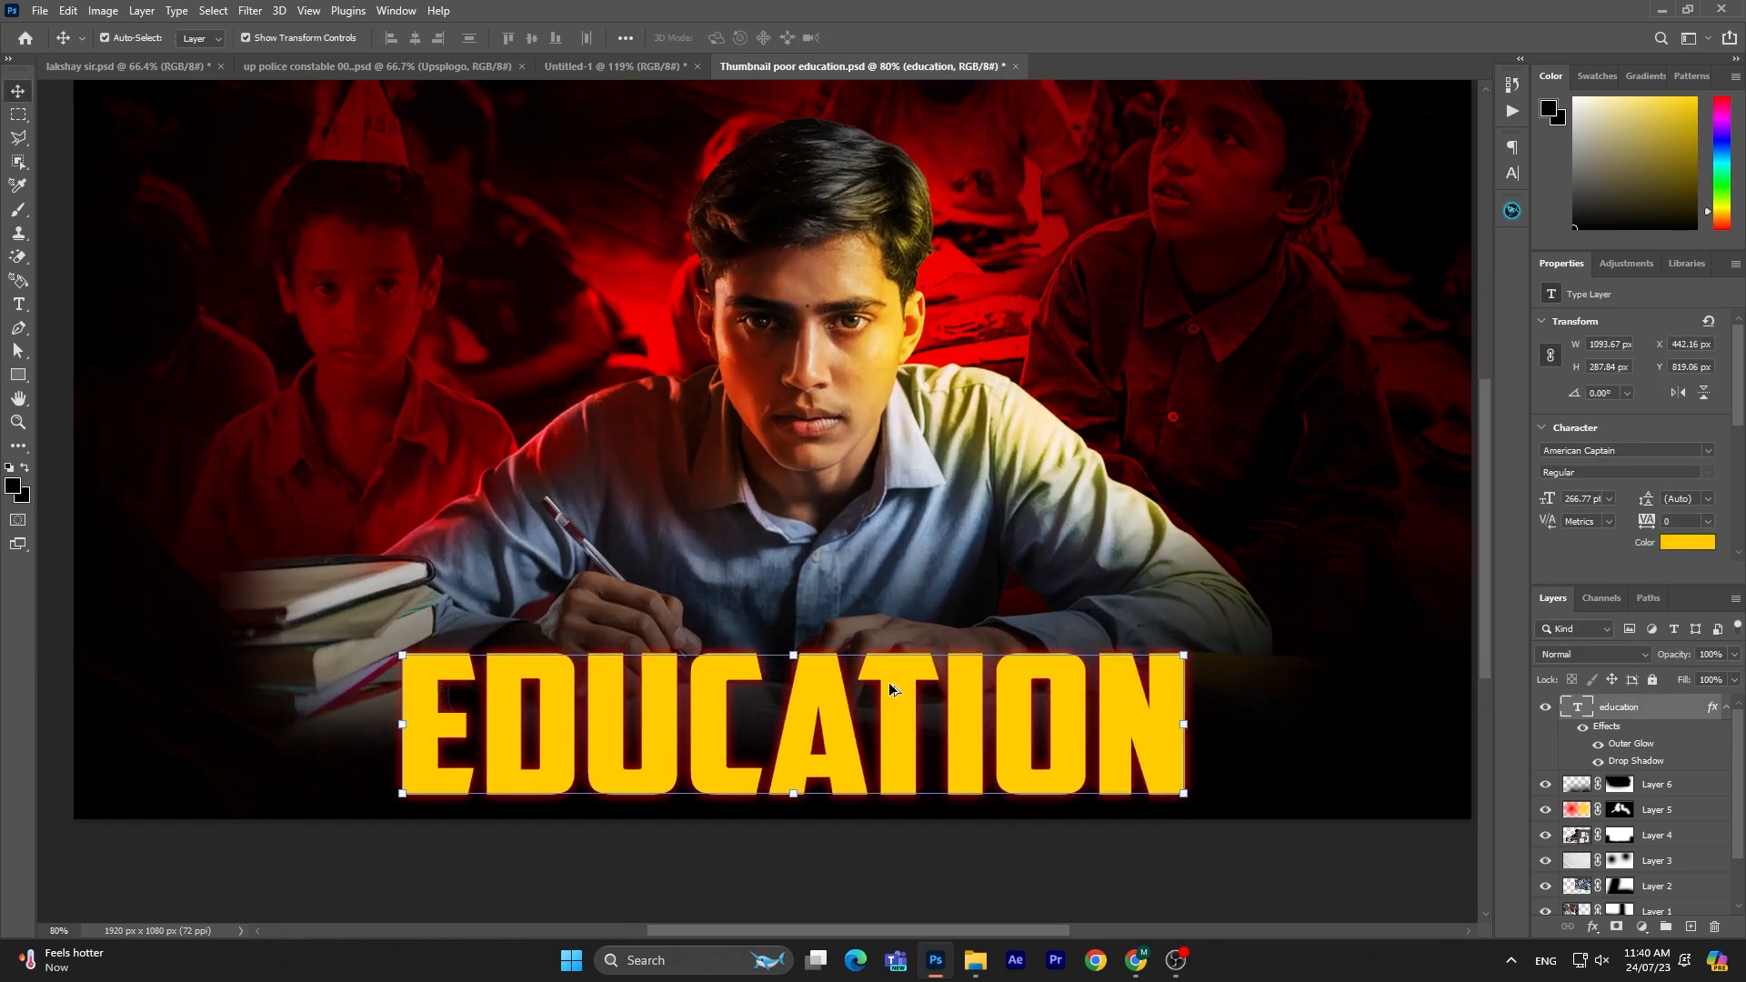
left_click_drag(1184, 655, 1202, 626)
key("Return")
Duplicate the EDUCATION text towards the books and replace the copy's wording with "POOR".
scroll(1213, 633, "down", 1)
scroll(1210, 625, "down", 1)
left_click_drag(1145, 713, 622, 744)
double_click(622, 745)
type("POOR")
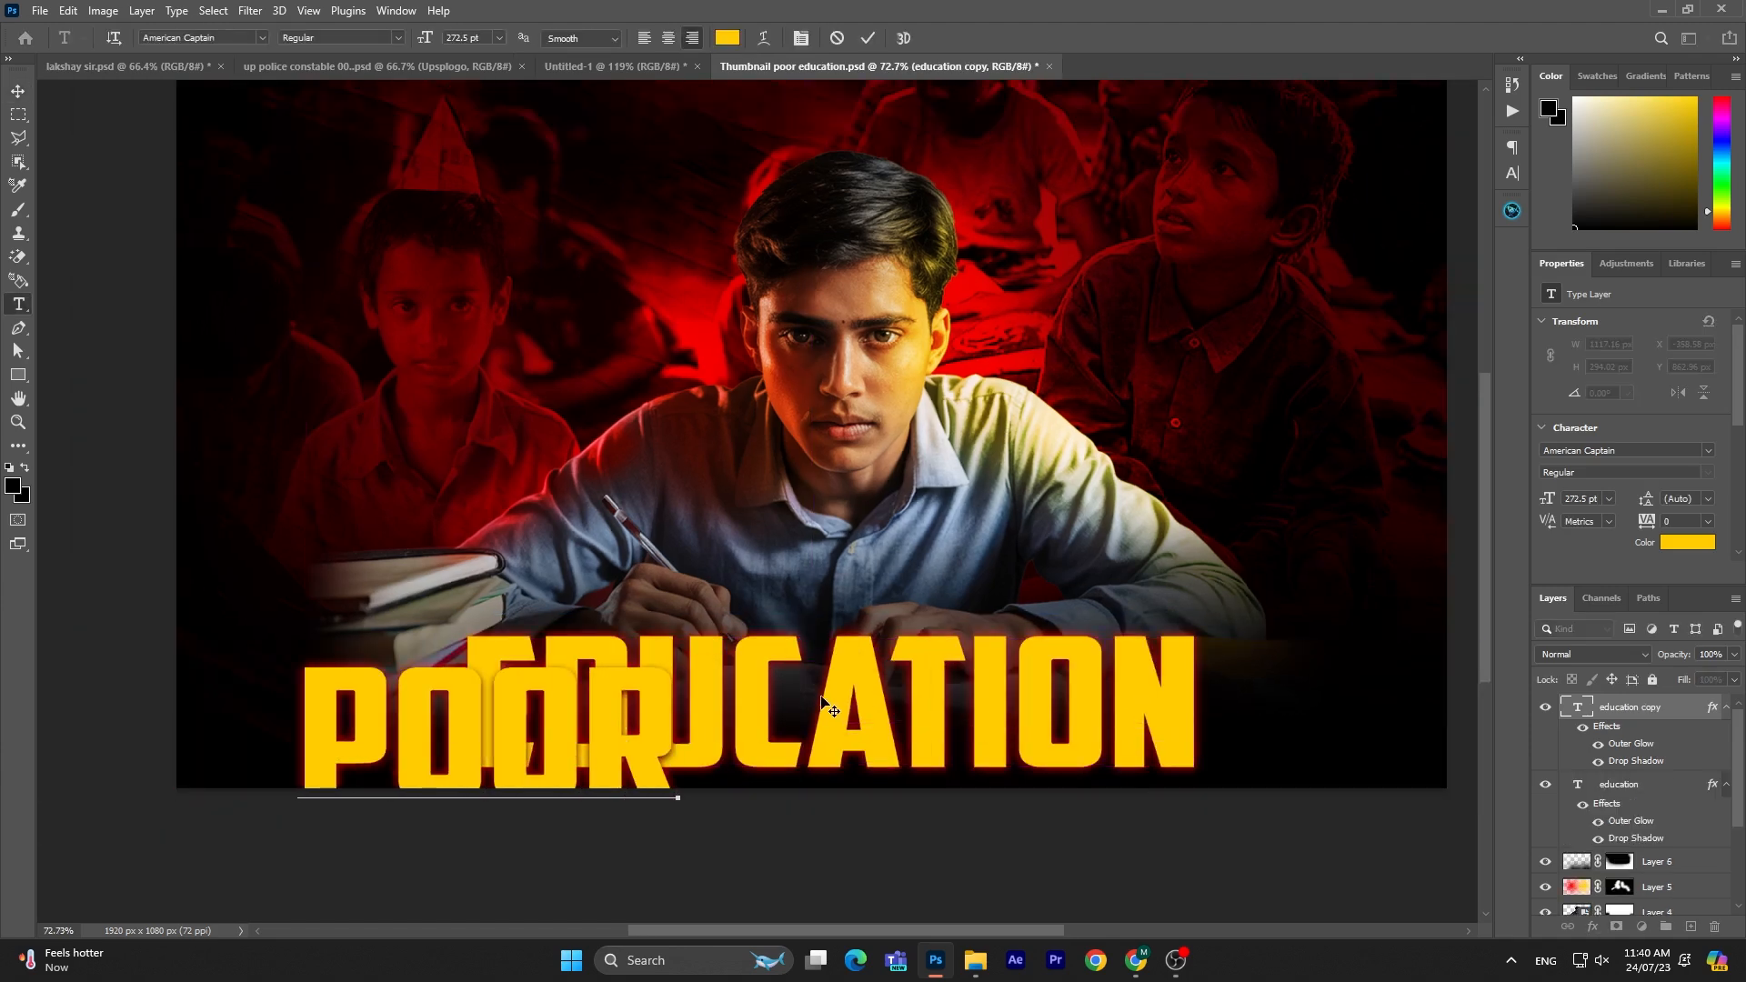
Shrink the POOR text to about 130 pt and place it just before the word EDUCATION.
left_click(19, 91)
left_click_drag(674, 666, 410, 712)
key("Return")
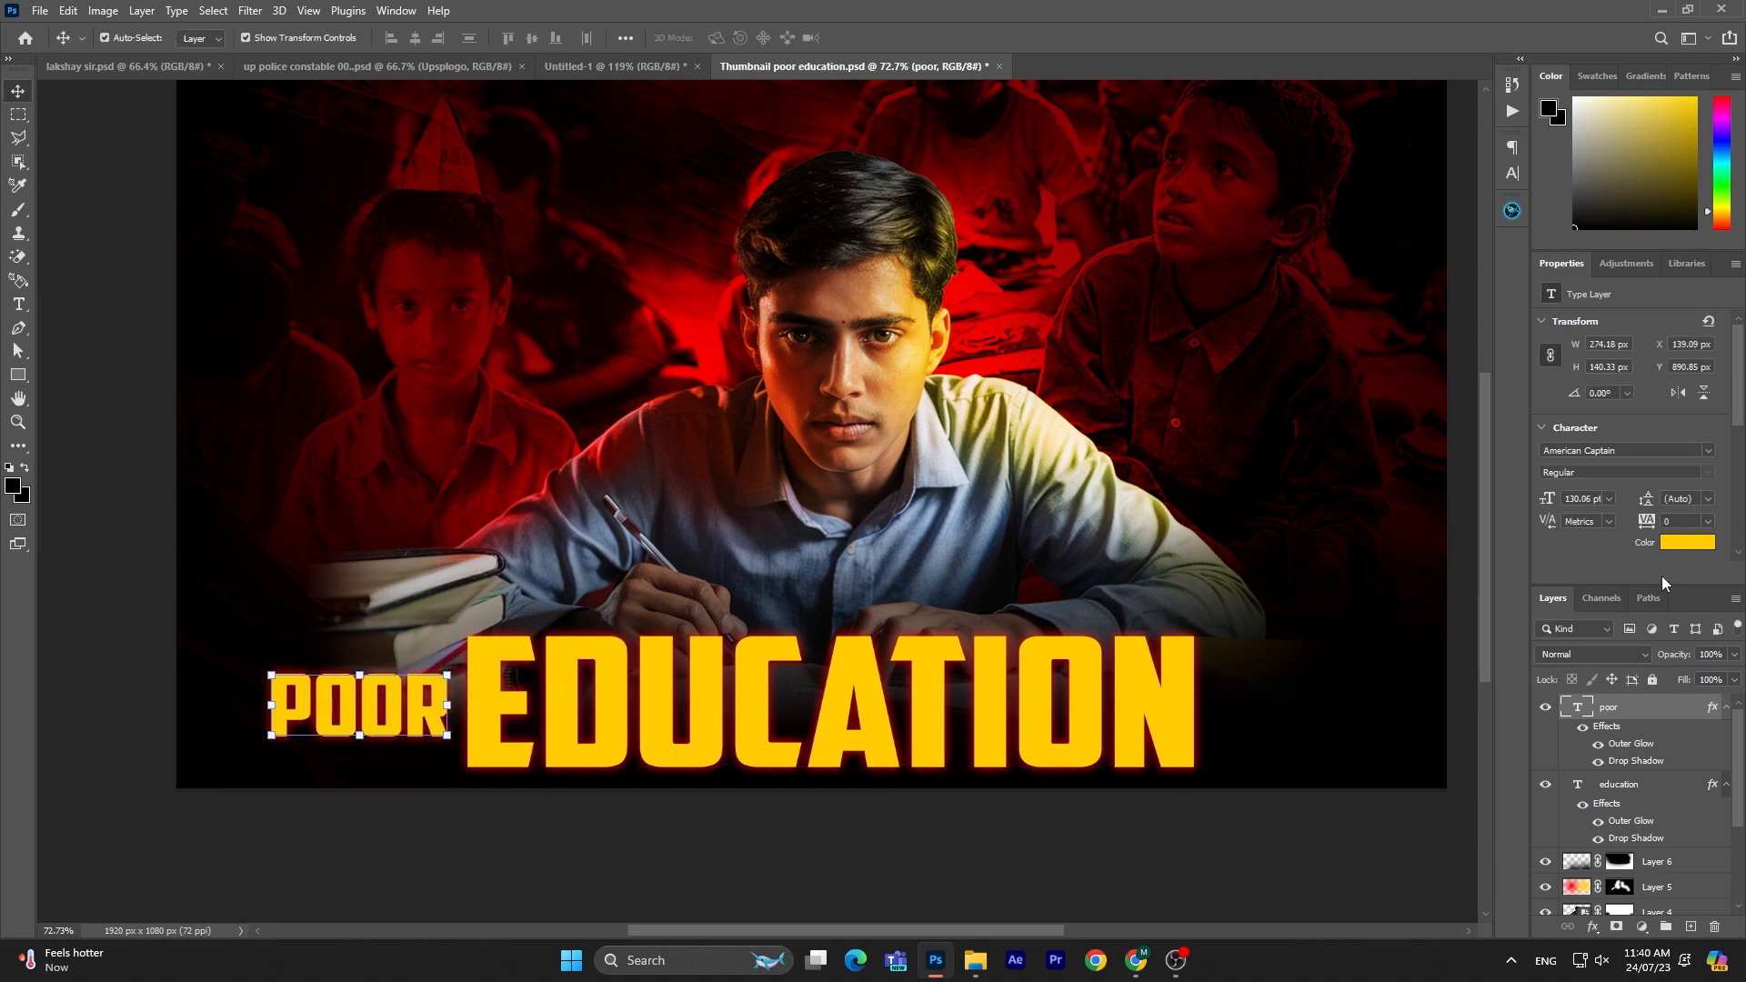
Recolour the POOR text pink, #ff005a.
left_click(1698, 545)
left_click(1249, 171)
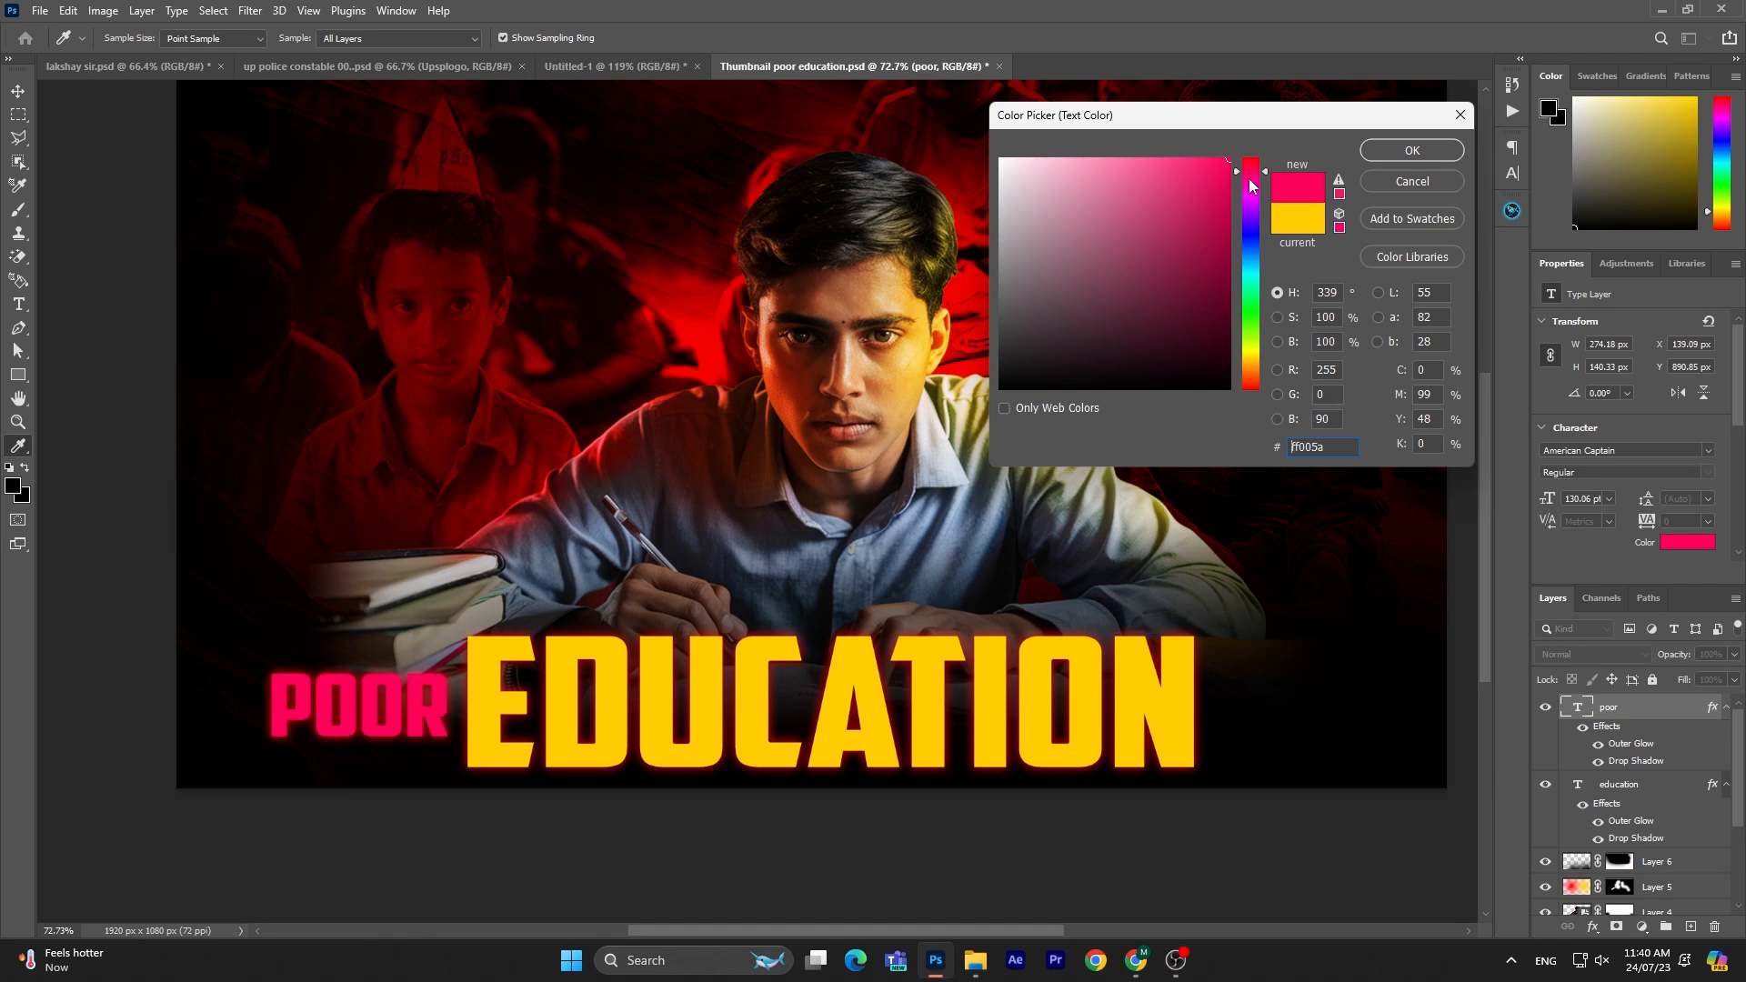
left_click(1403, 160)
Hide the POOR layer's effects and recolour its text white, #ffffff, nudging the word slightly down.
left_click(1583, 728)
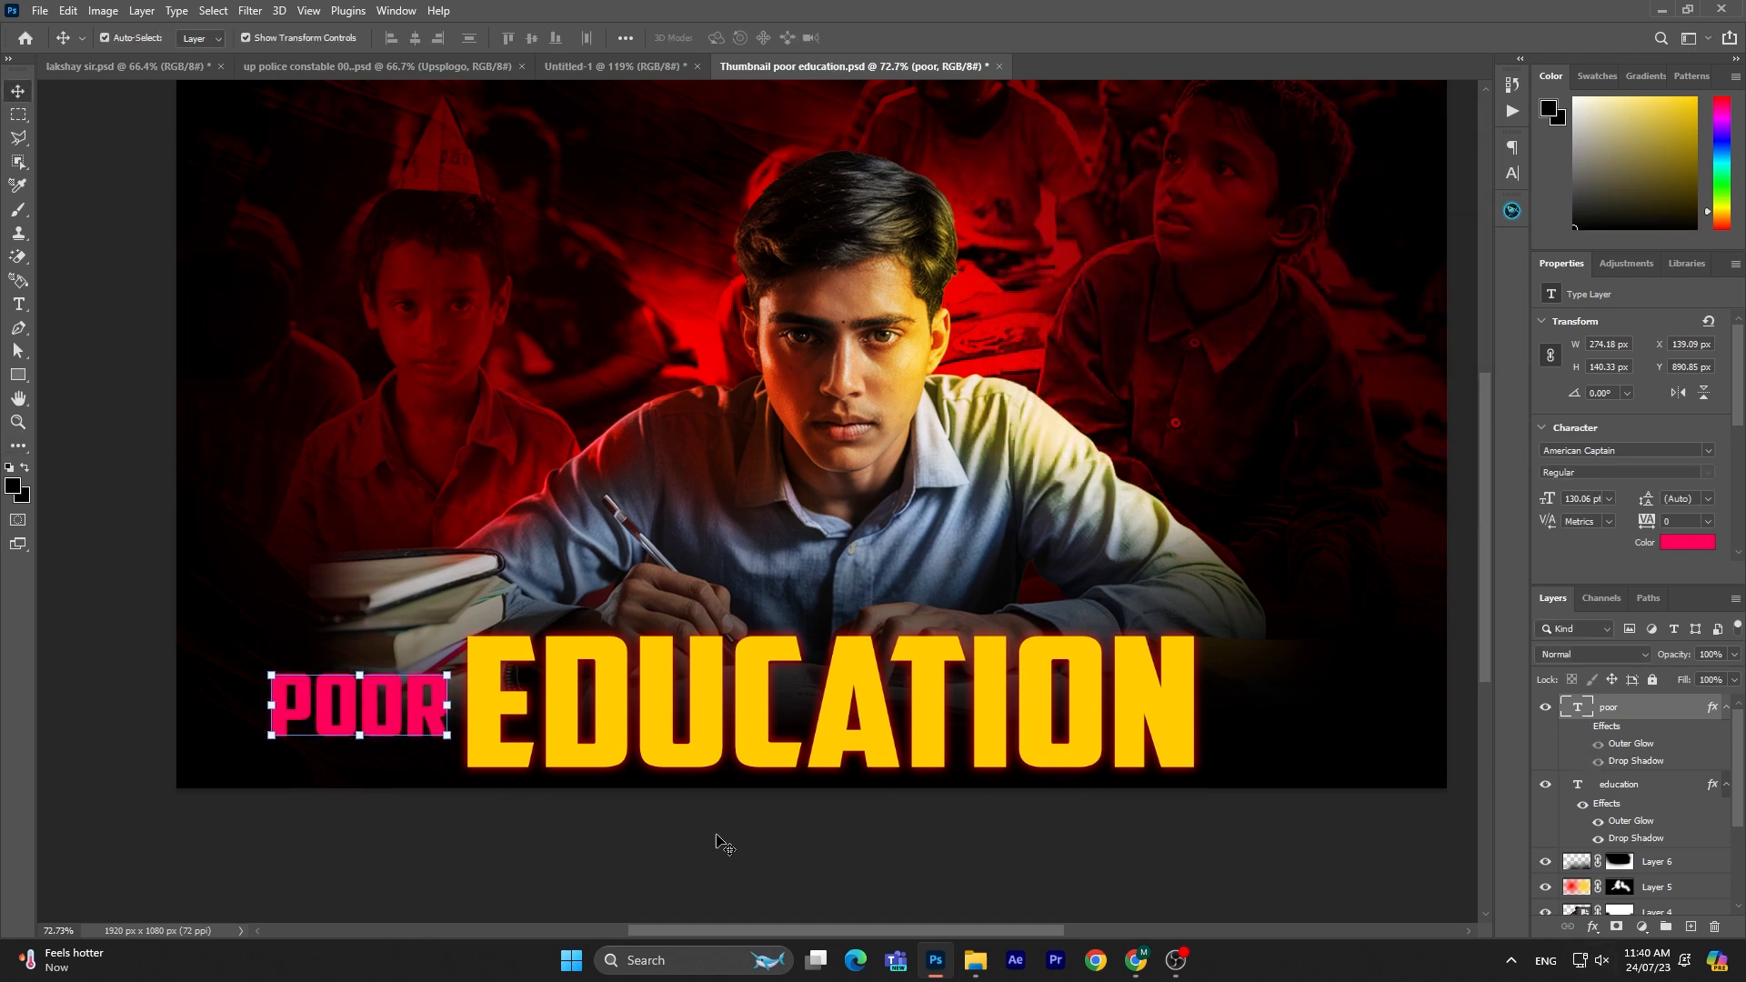
left_click_drag(418, 711, 417, 718)
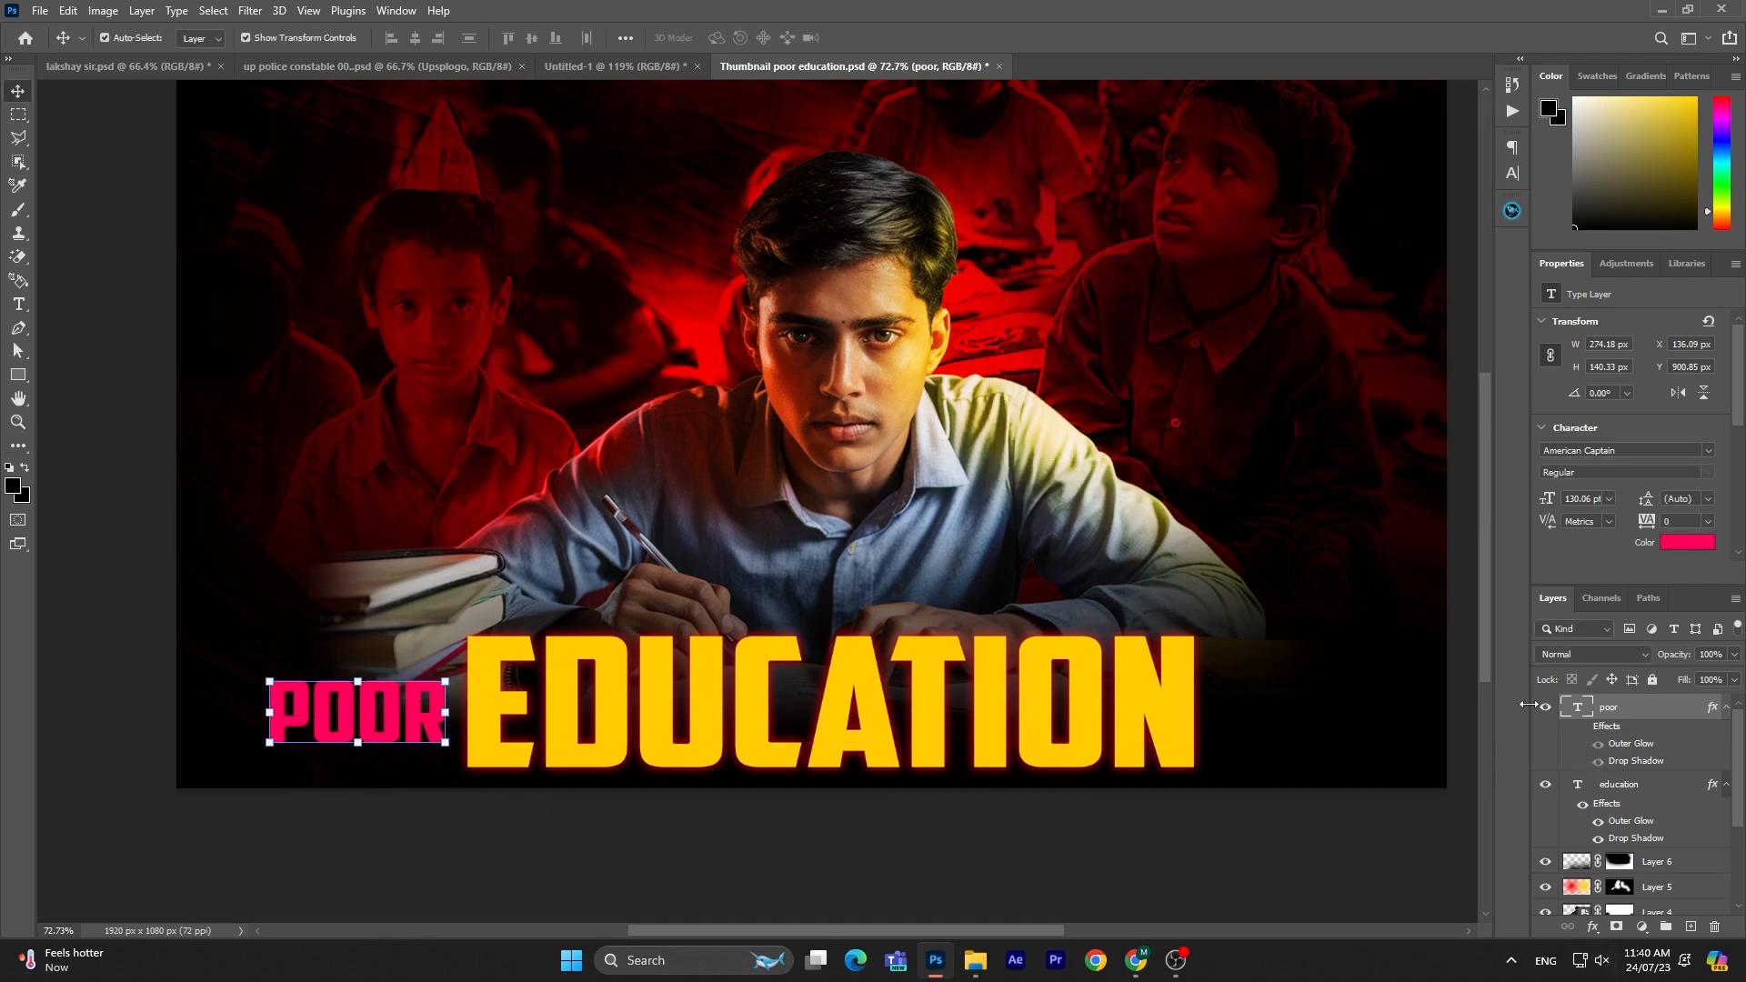
left_click(1693, 540)
type("ffffff")
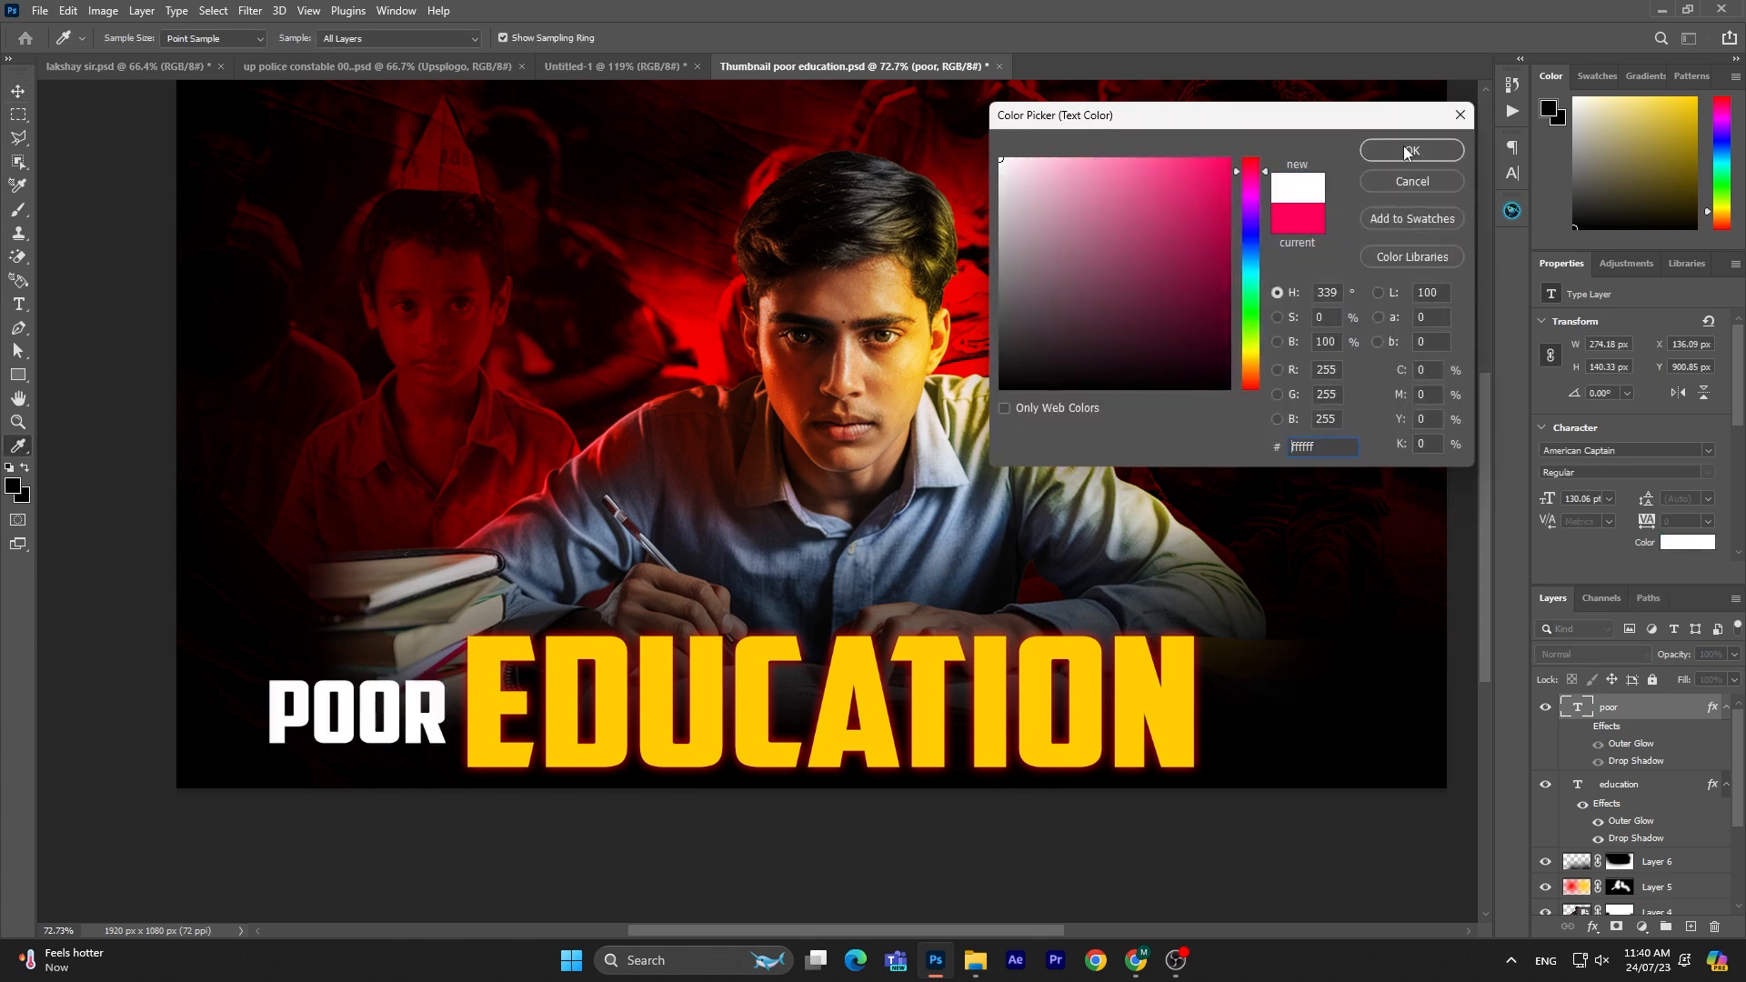
left_click(1407, 152)
Shift the POOR and EDUCATION texts slightly to the right together and tilt POOR to about -14.7°.
left_click(883, 700, "shift")
left_click_drag(882, 700, 891, 702)
left_click(453, 793)
left_click(411, 703)
mouse_move(456, 669)
left_mouse_down()
mouse_move(451, 623)
mouse_move(459, 653)
mouse_move(434, 668)
left_mouse_up()
key("Return")
key("Return")
scroll(780, 664, "down", 3)
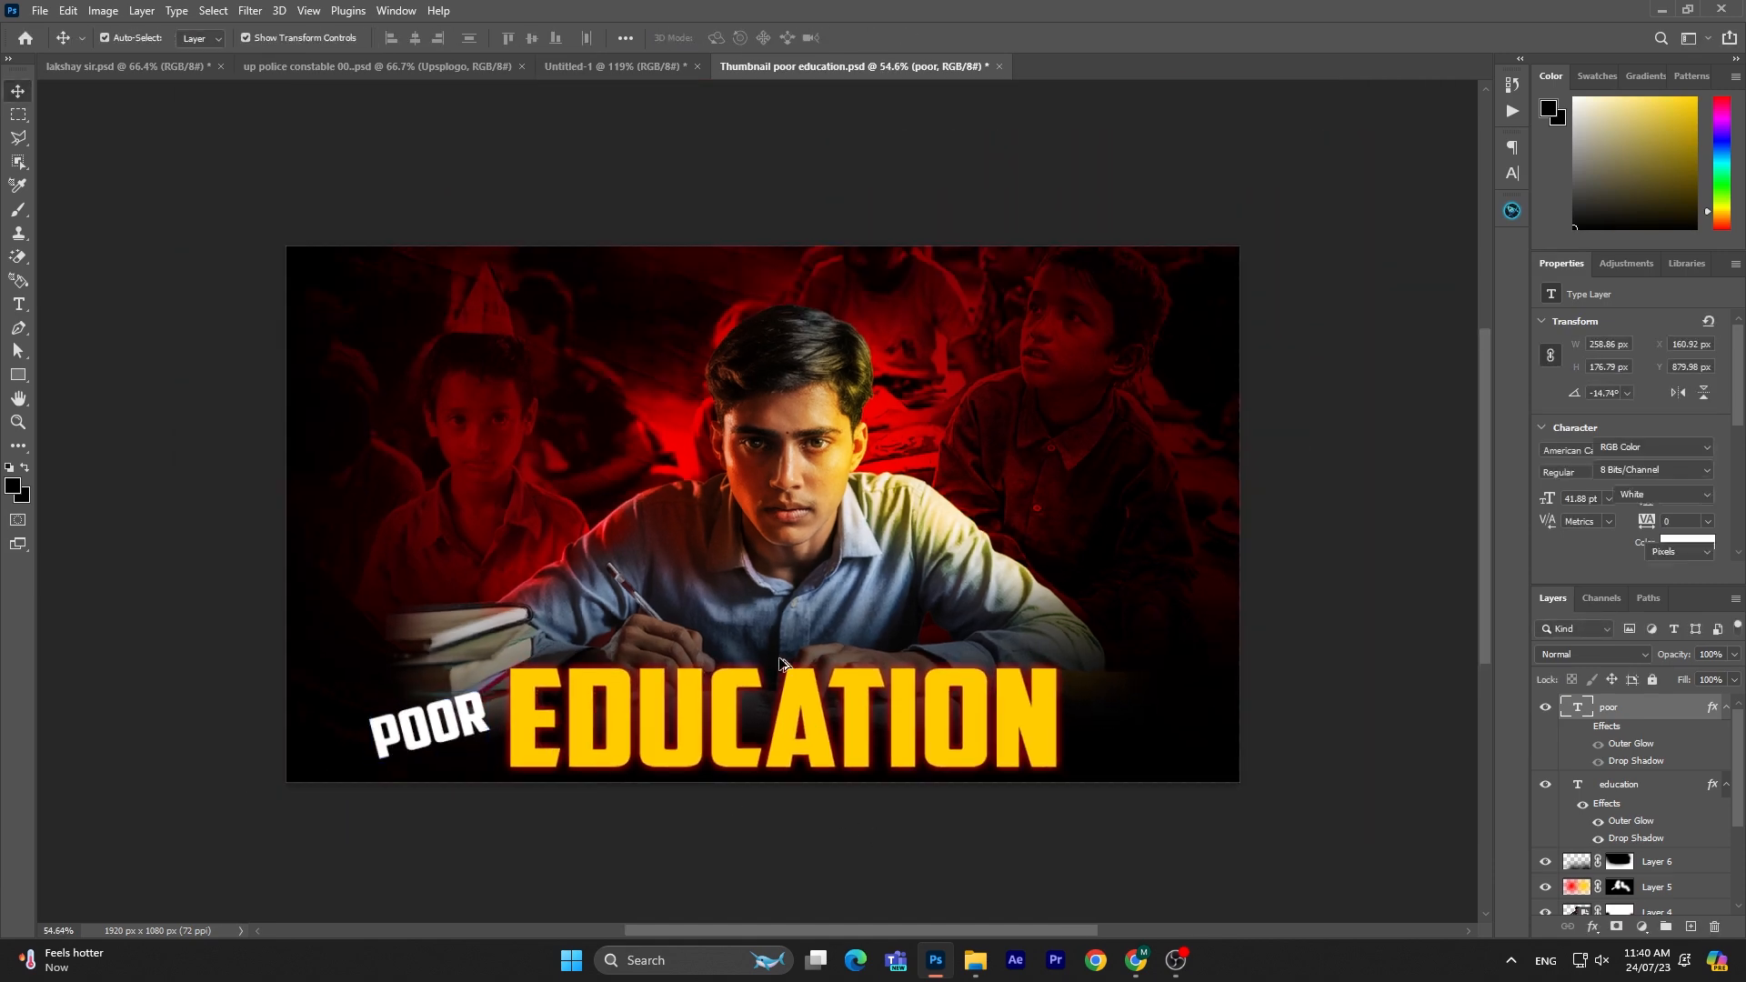
scroll(770, 582, "up", 2)
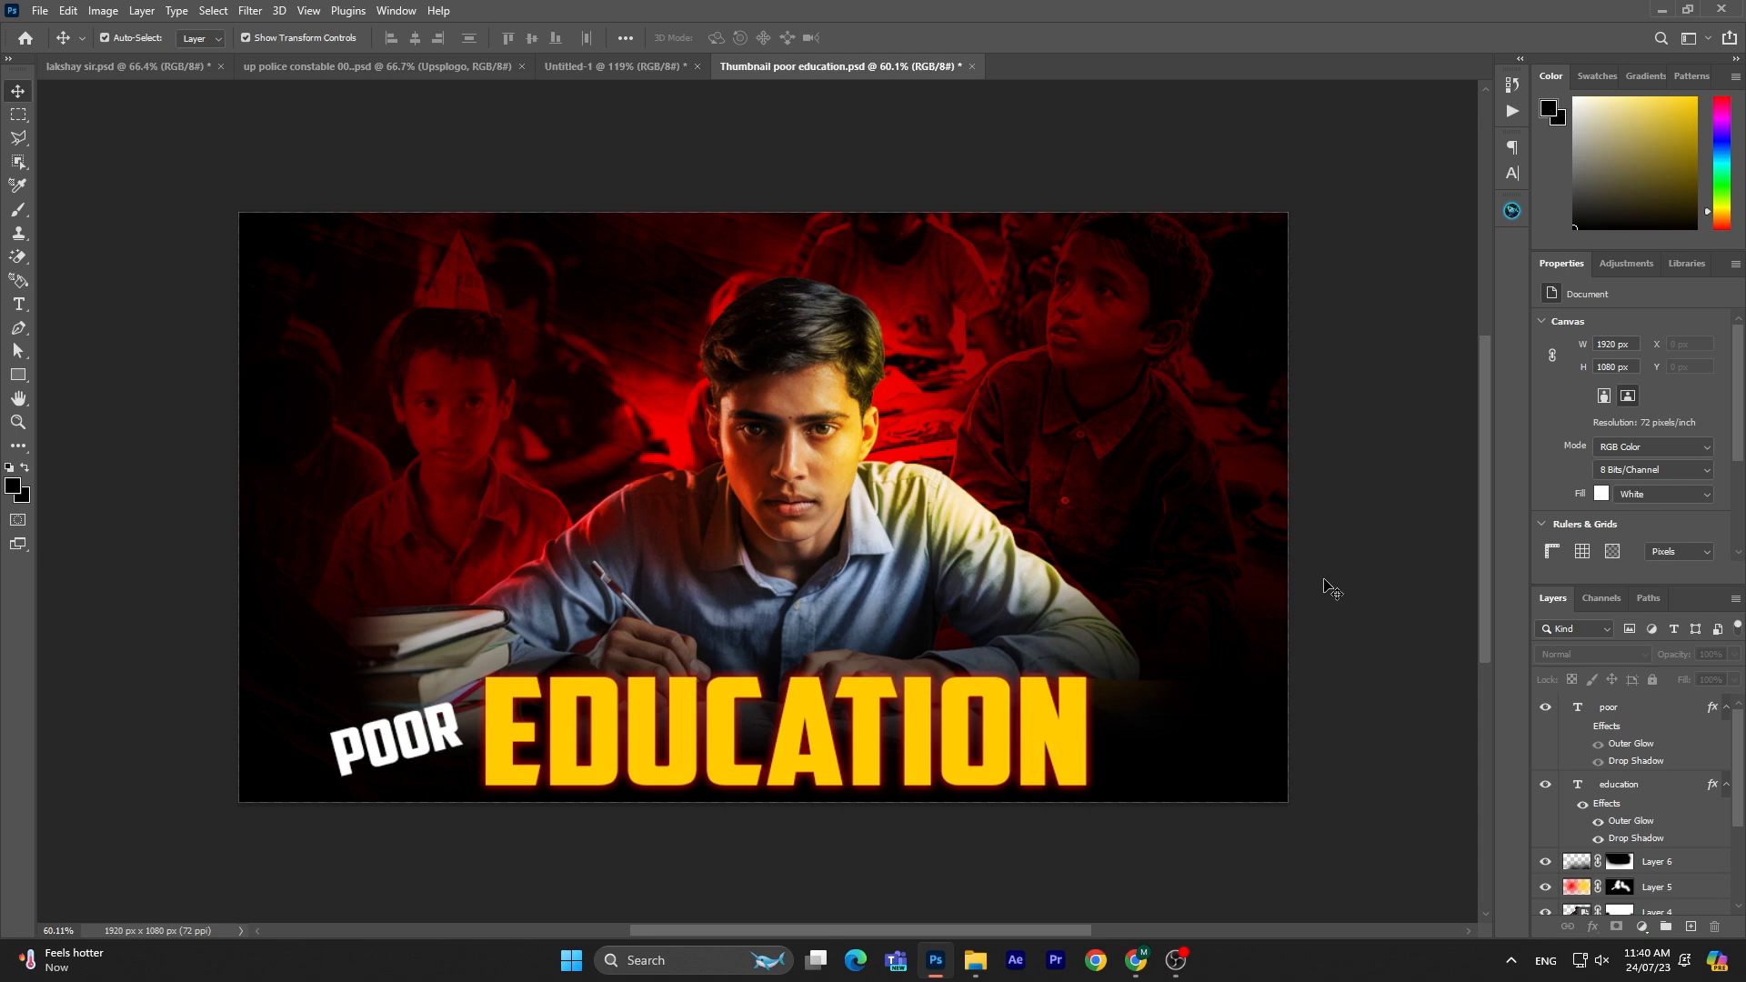
scroll(816, 499, "up", 1)
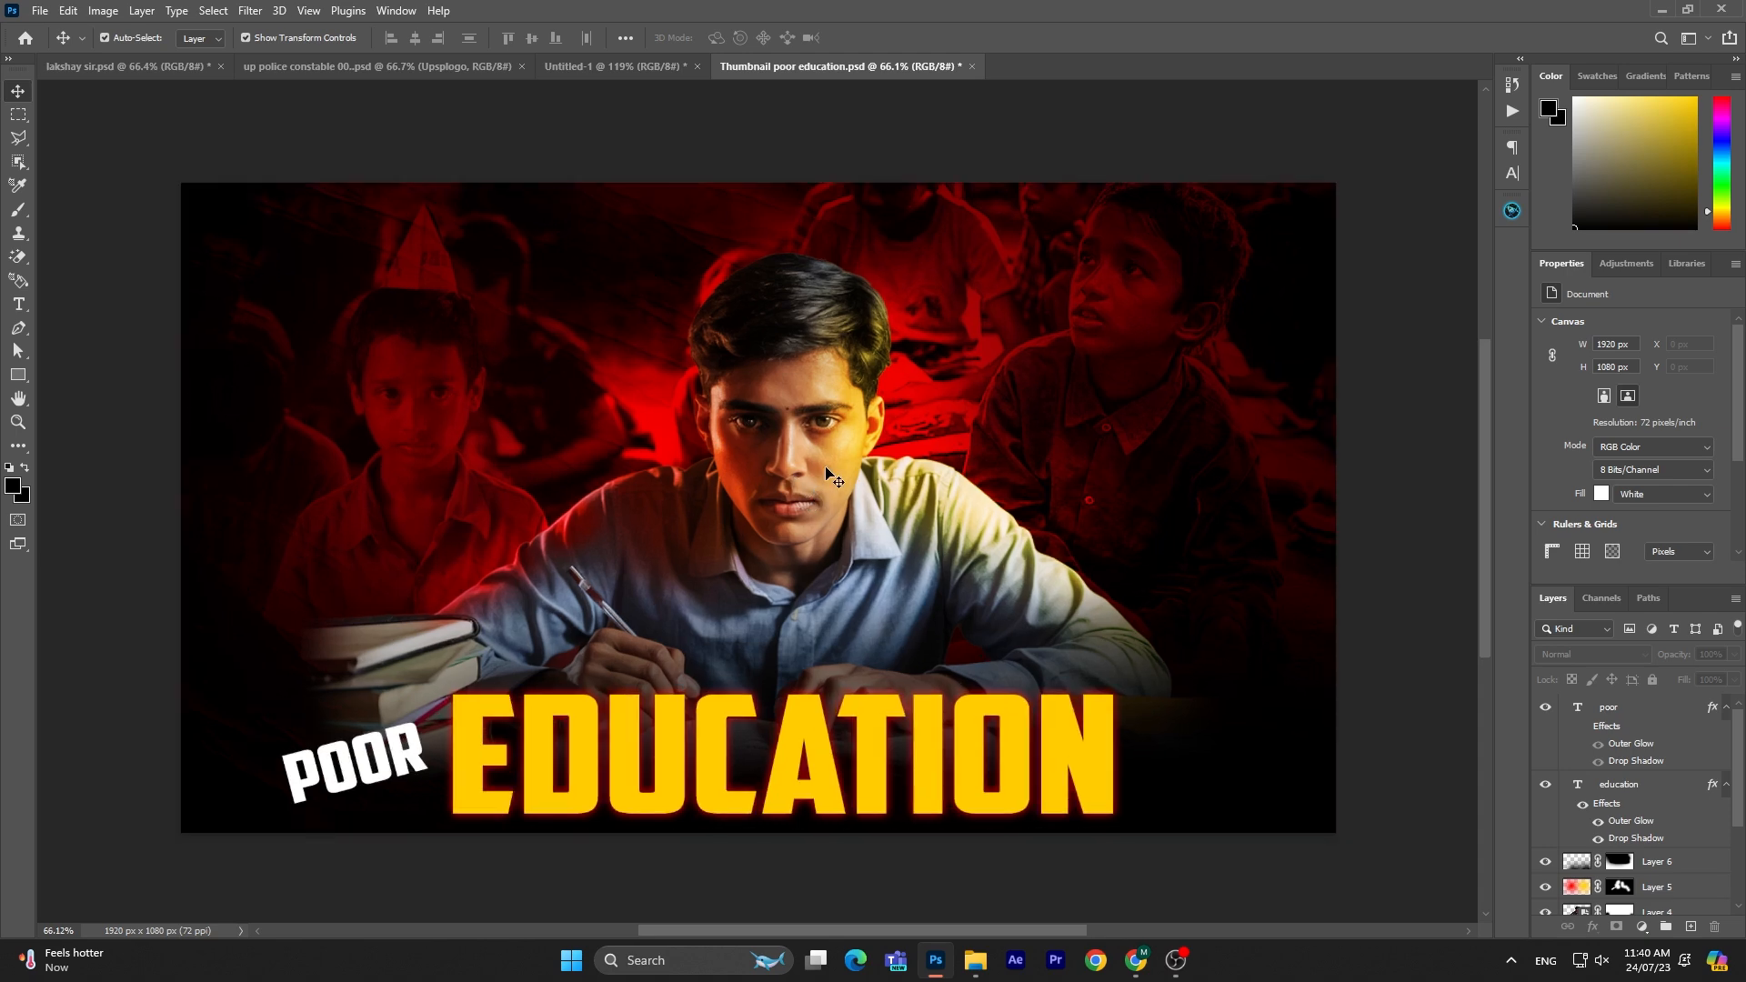
scroll(647, 426, "up", 1)
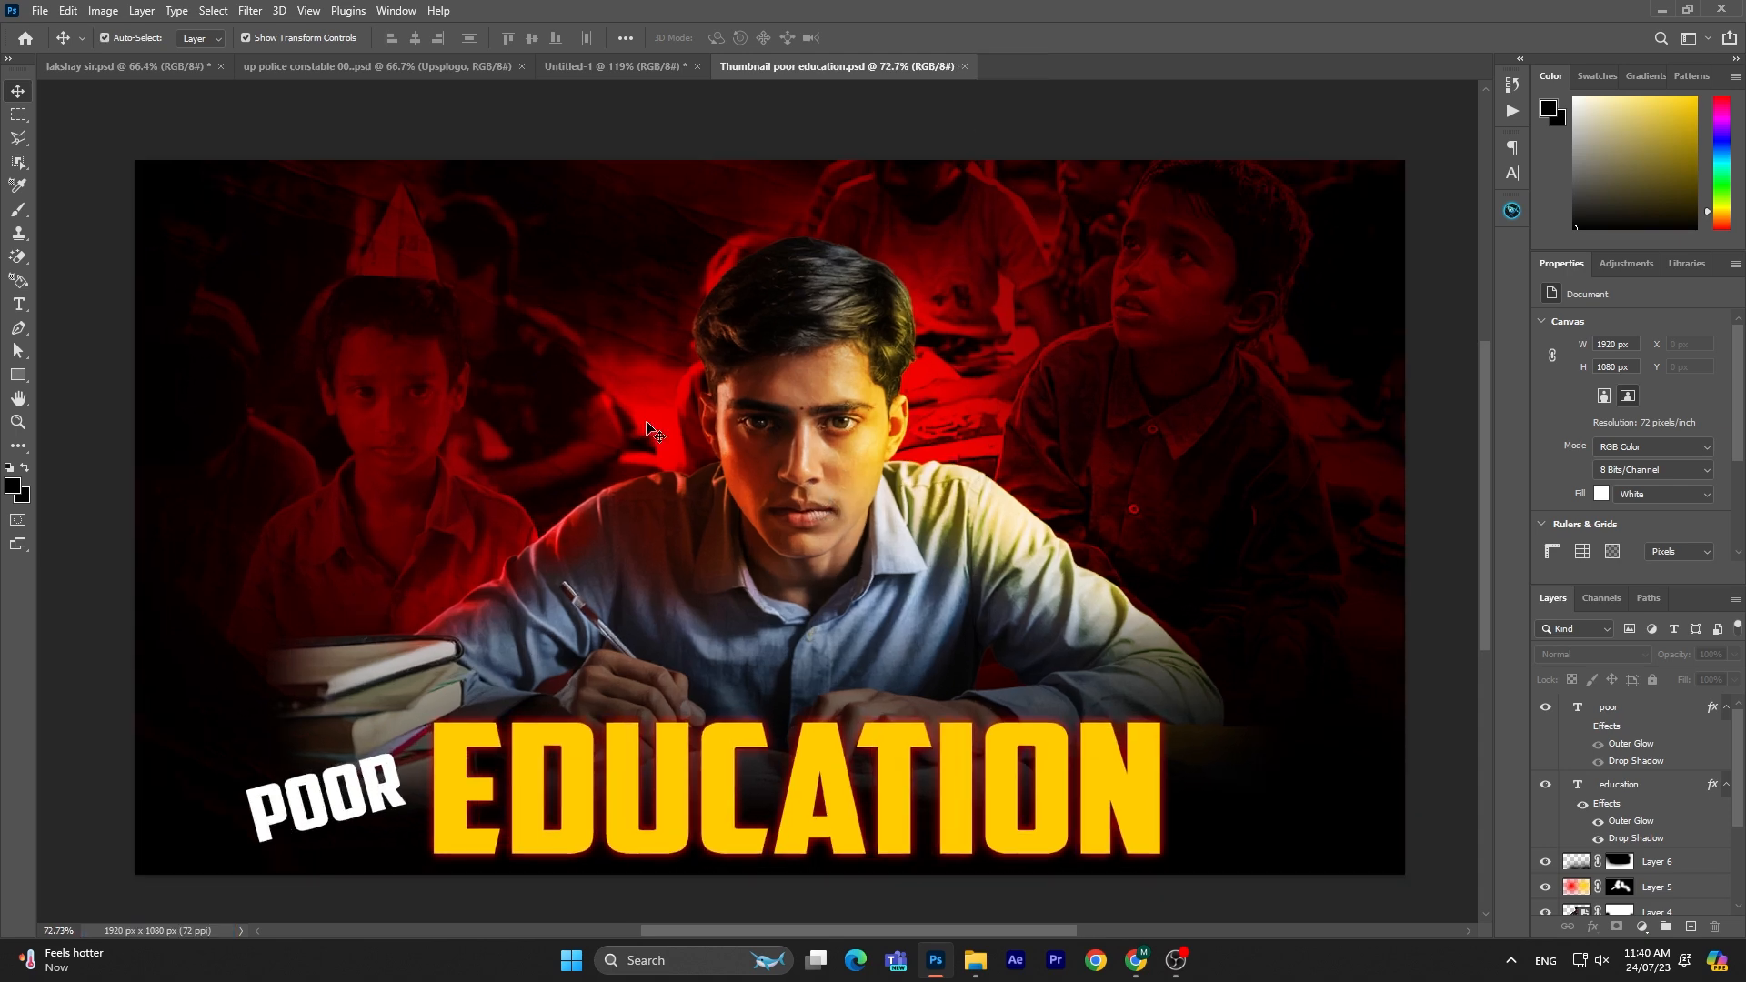
Place the Pngtree "torn paper border grey paper_7597179" image from the Downloads folder in the thumbnail and scale it to about 65%.
key("alt+Tab")
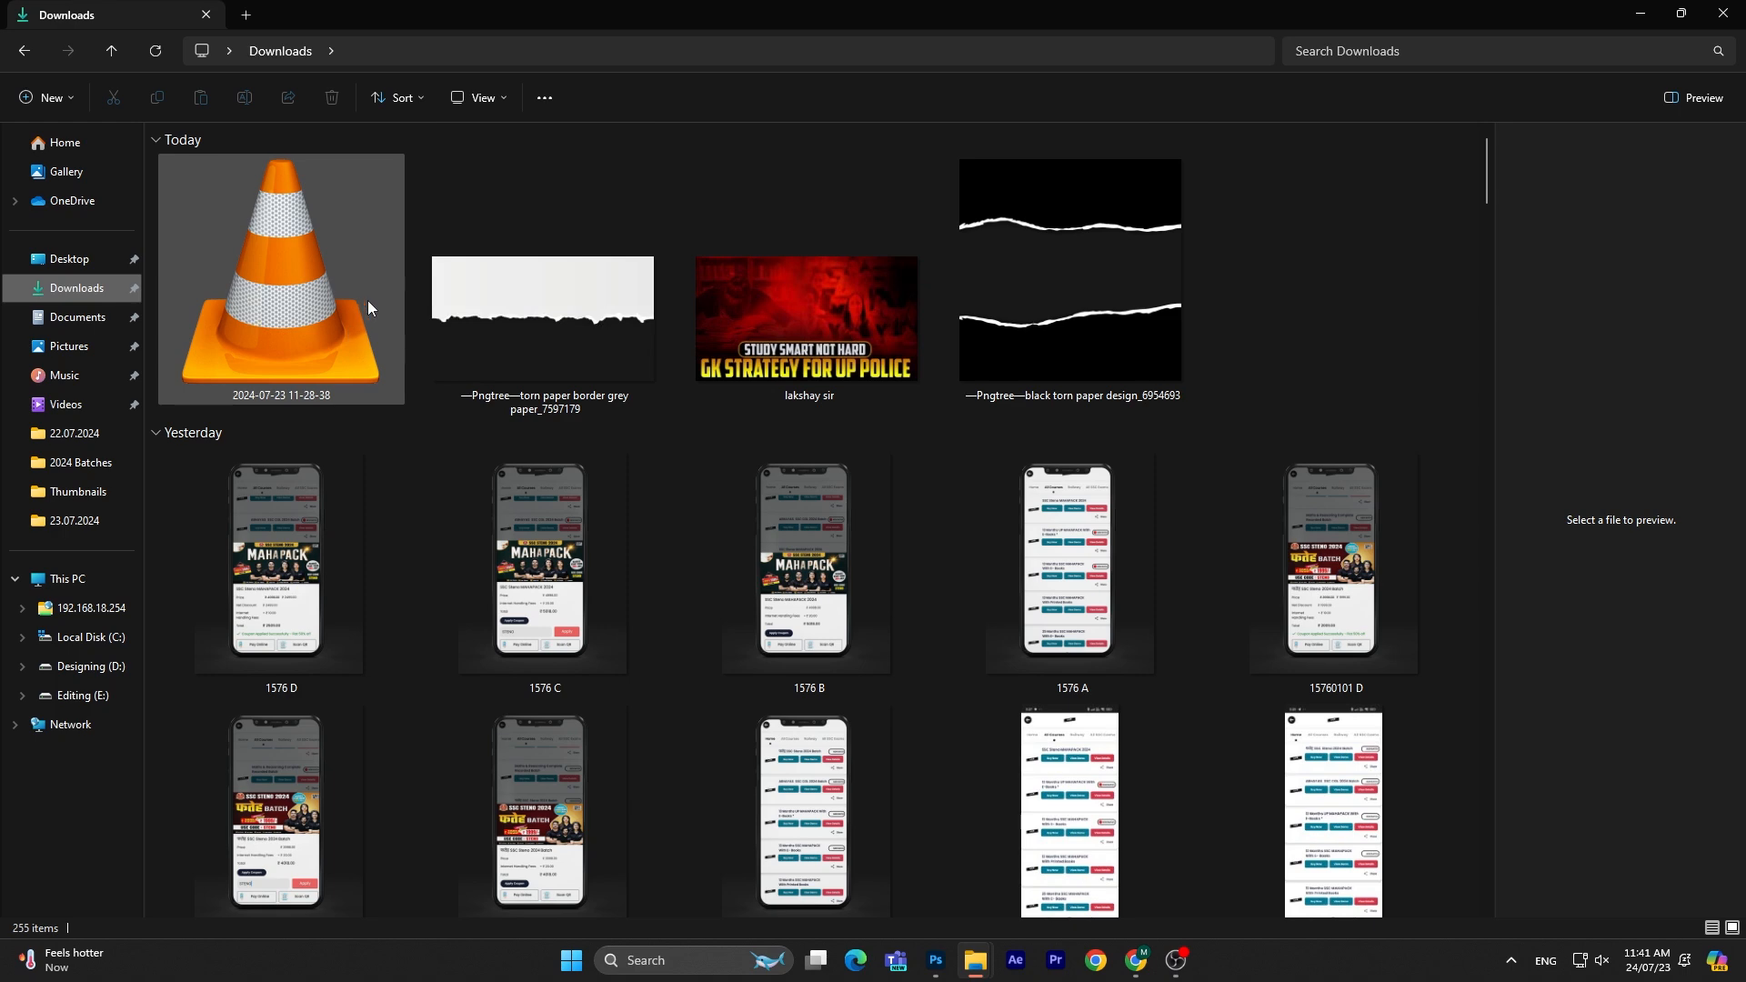
left_click_drag(559, 335, 849, 633)
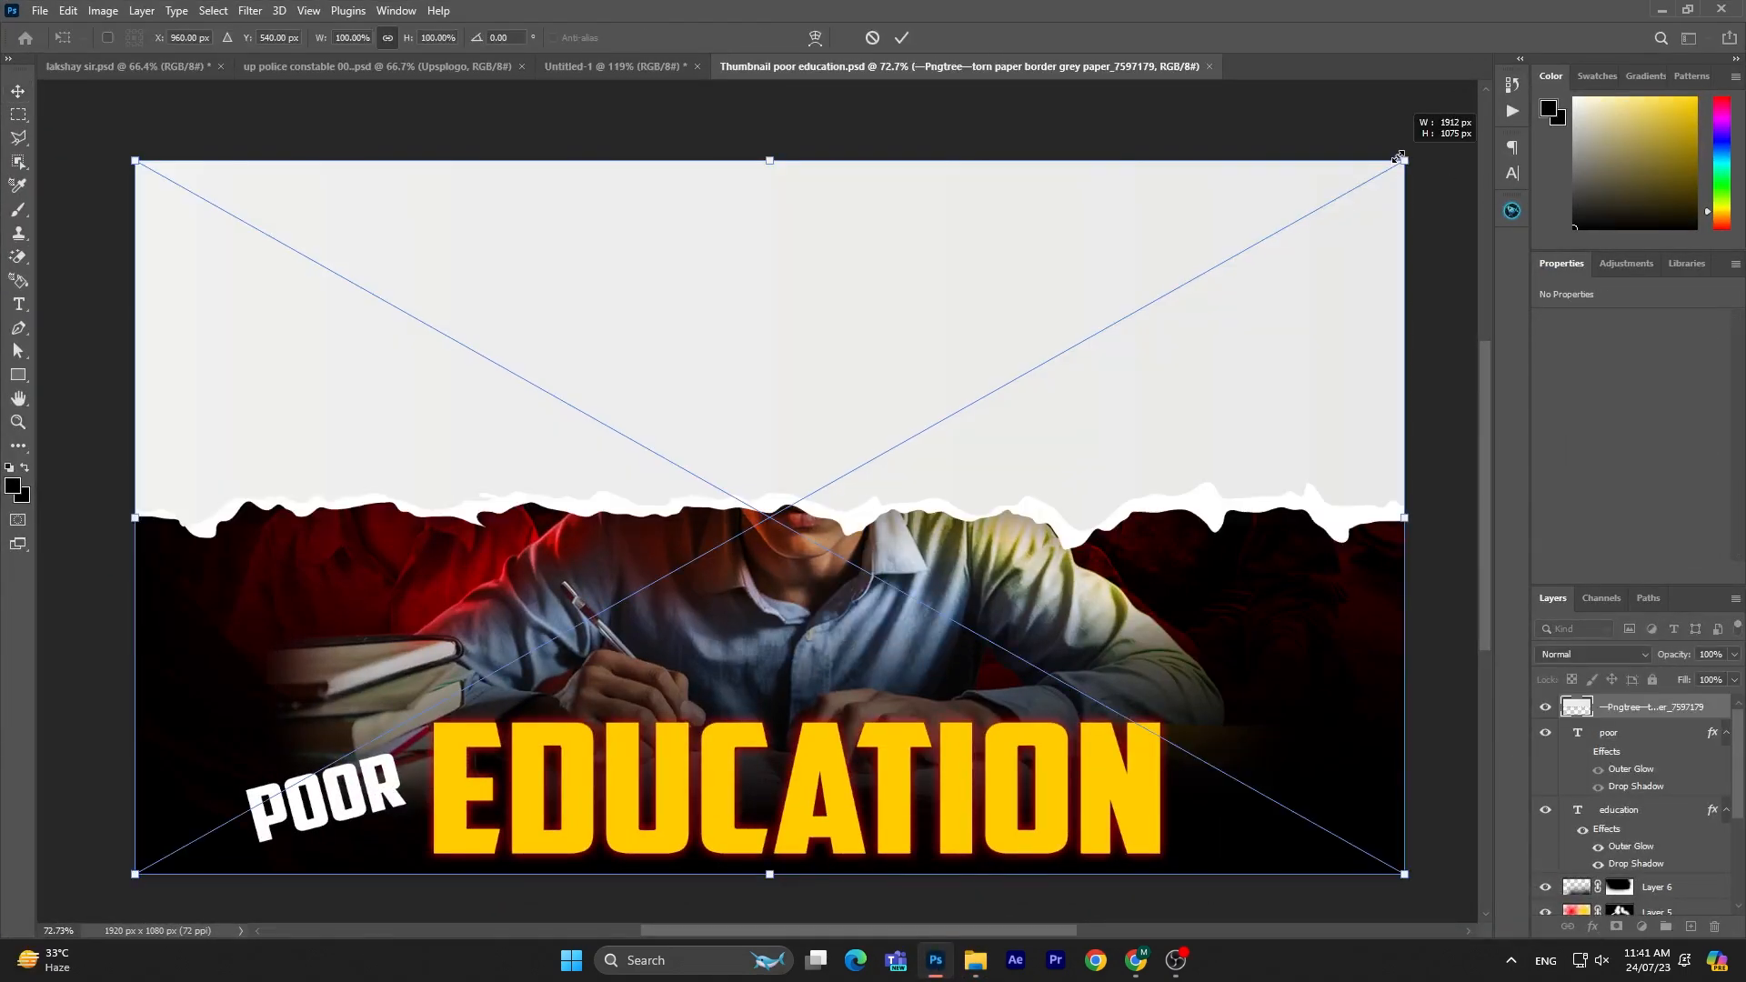
left_click_drag(1398, 162, 1175, 284)
key("Return")
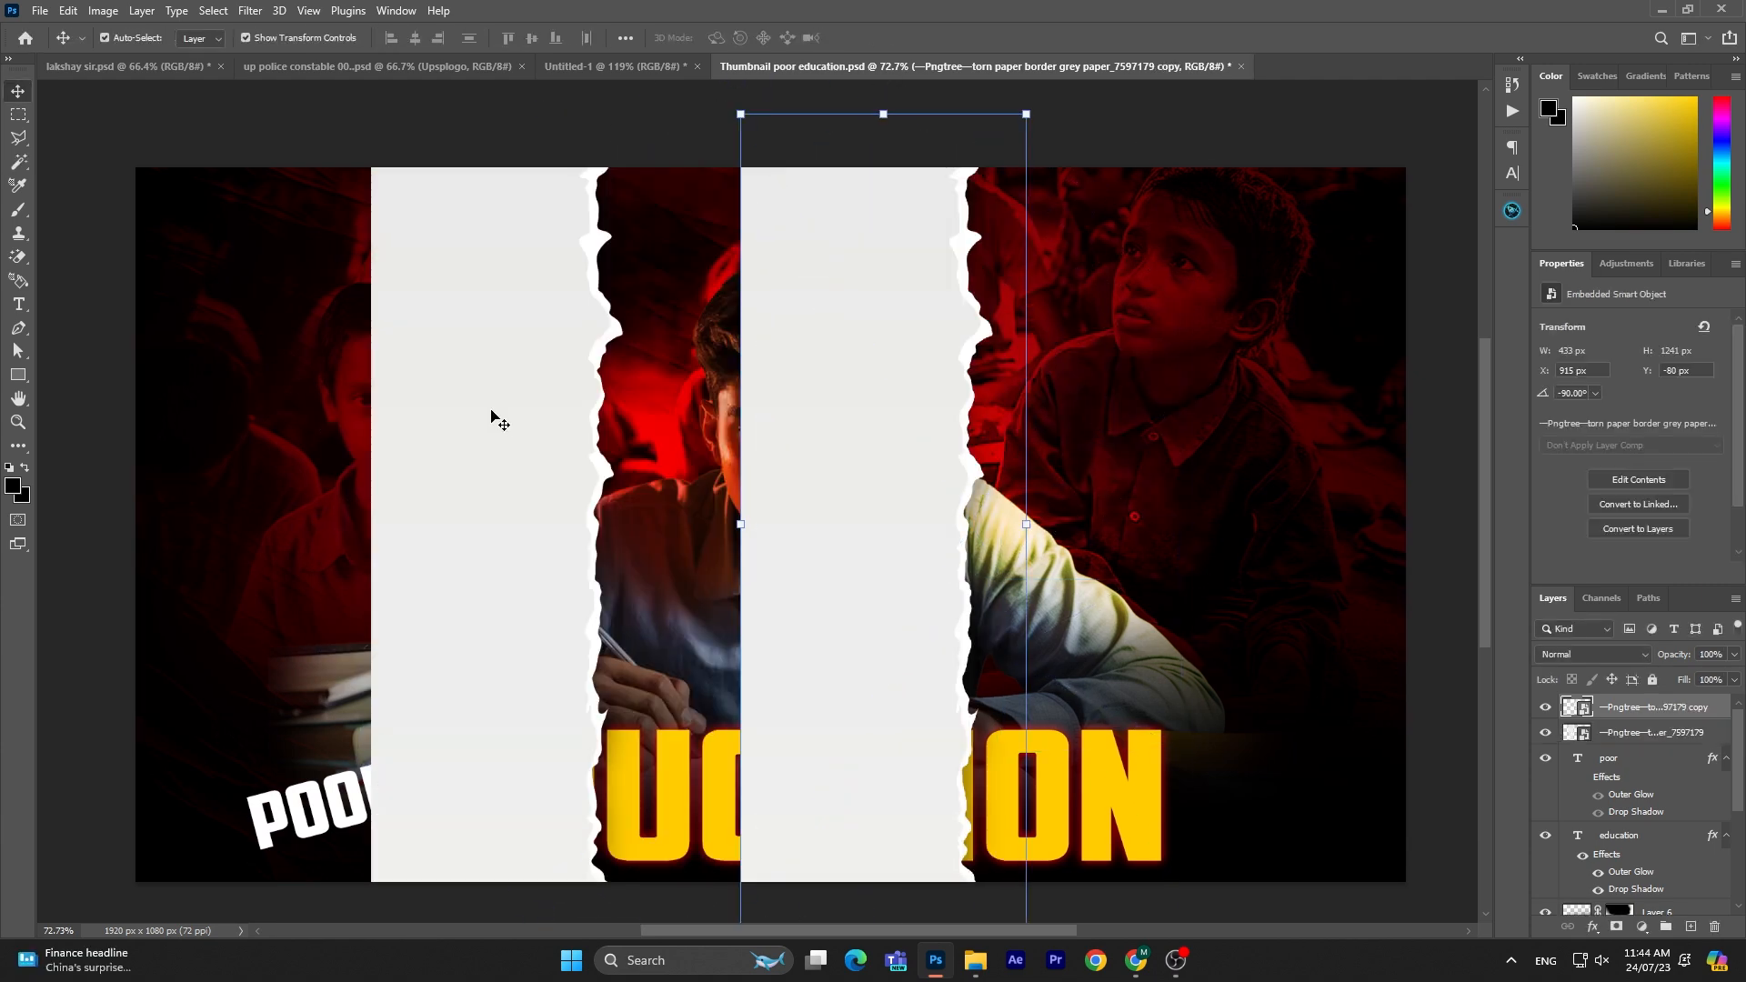
Flip the left torn-paper strip horizontally, overlapping it with the right strip as one wider paper band, and merge both into one layer.
left_click(491, 418)
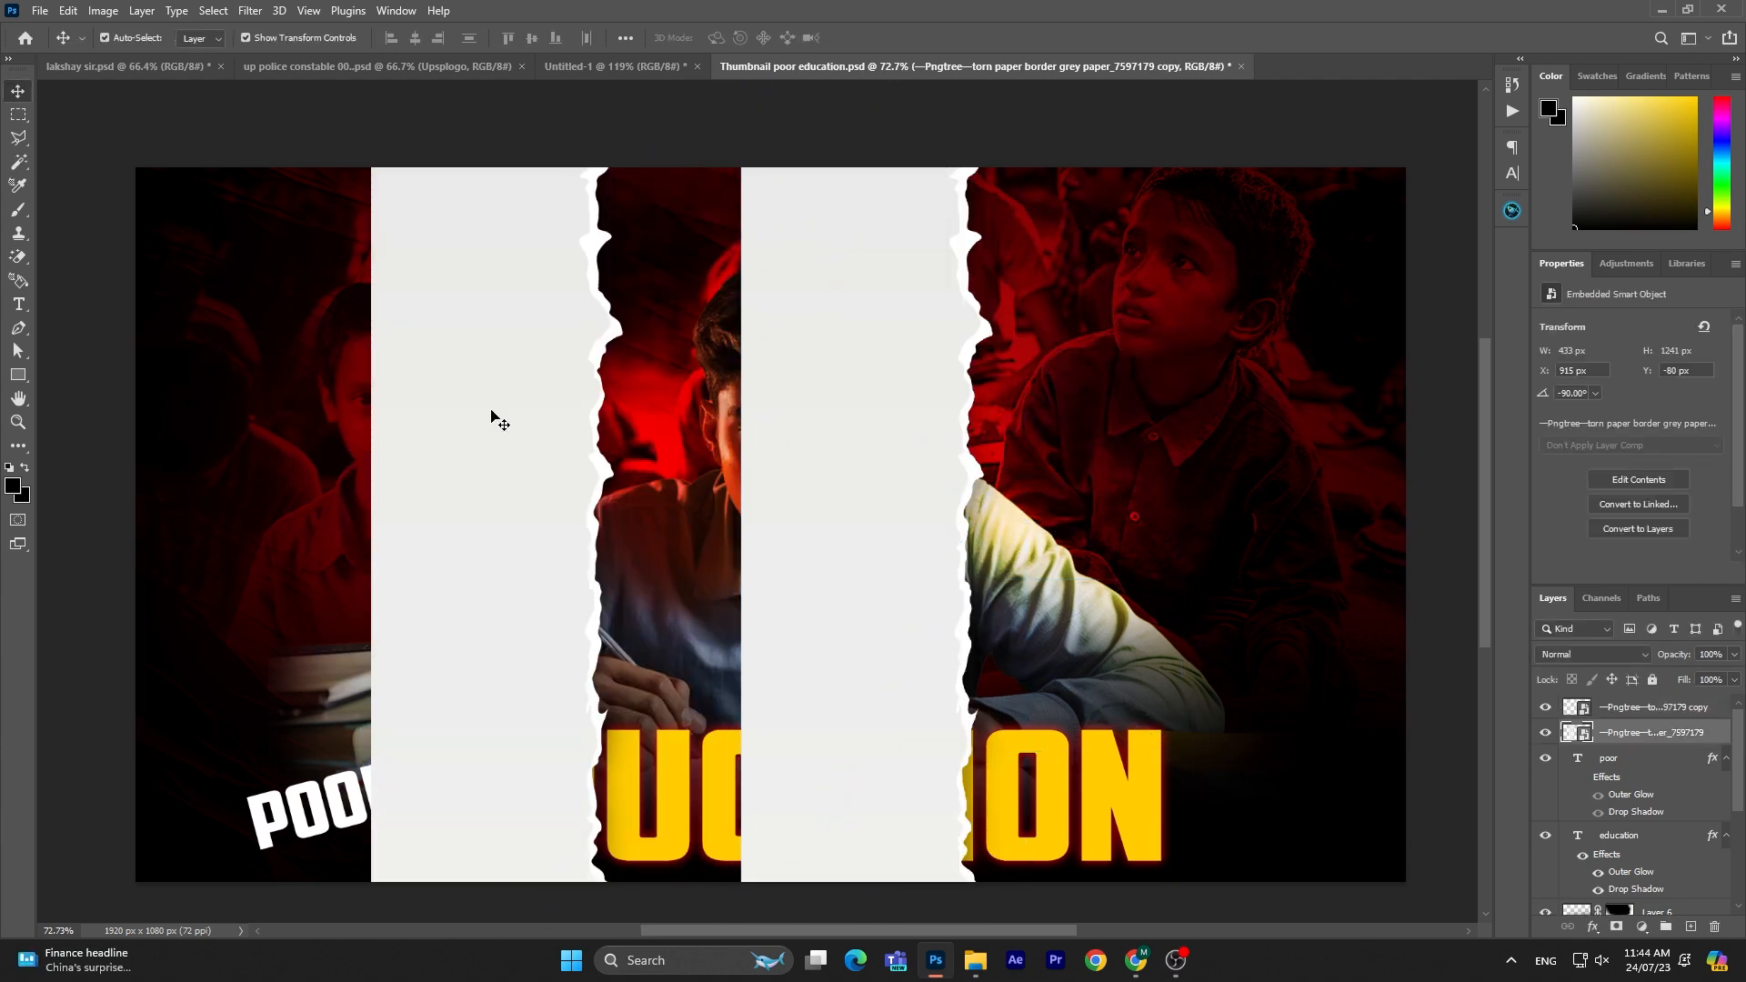
key("ctrl+t")
right_click(491, 411)
left_click(582, 744)
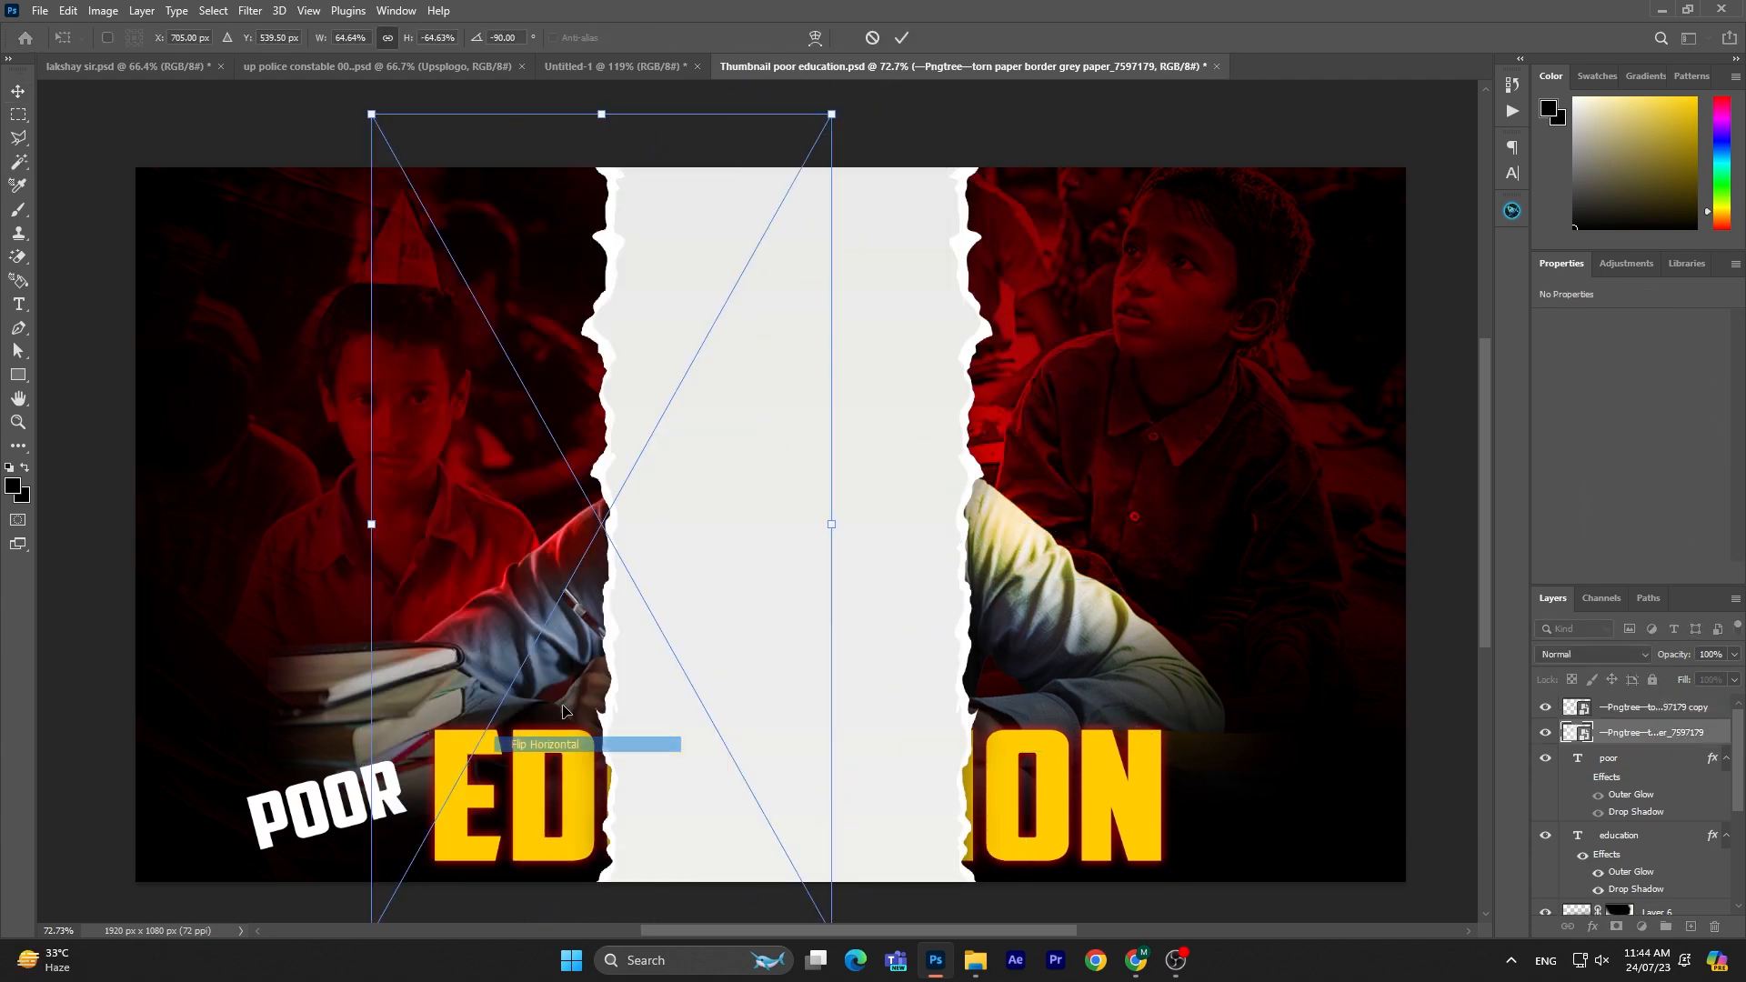
left_click_drag(706, 433, 663, 448)
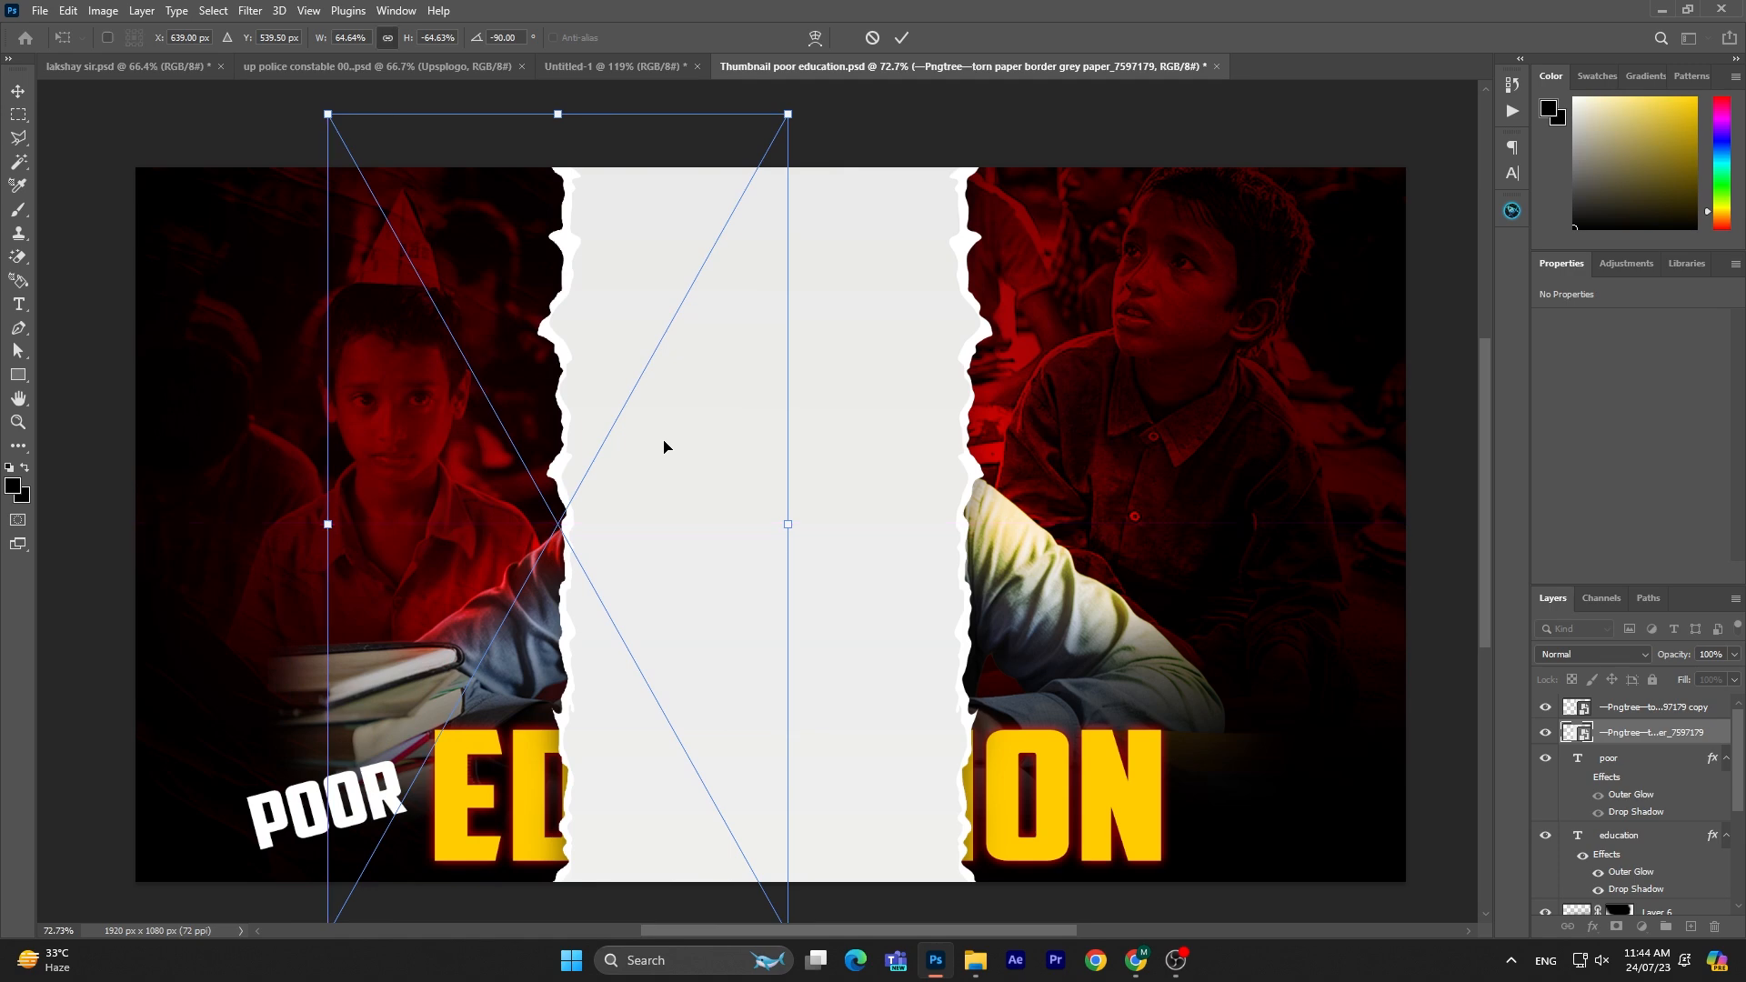
key("Return")
key("ctrl+e")
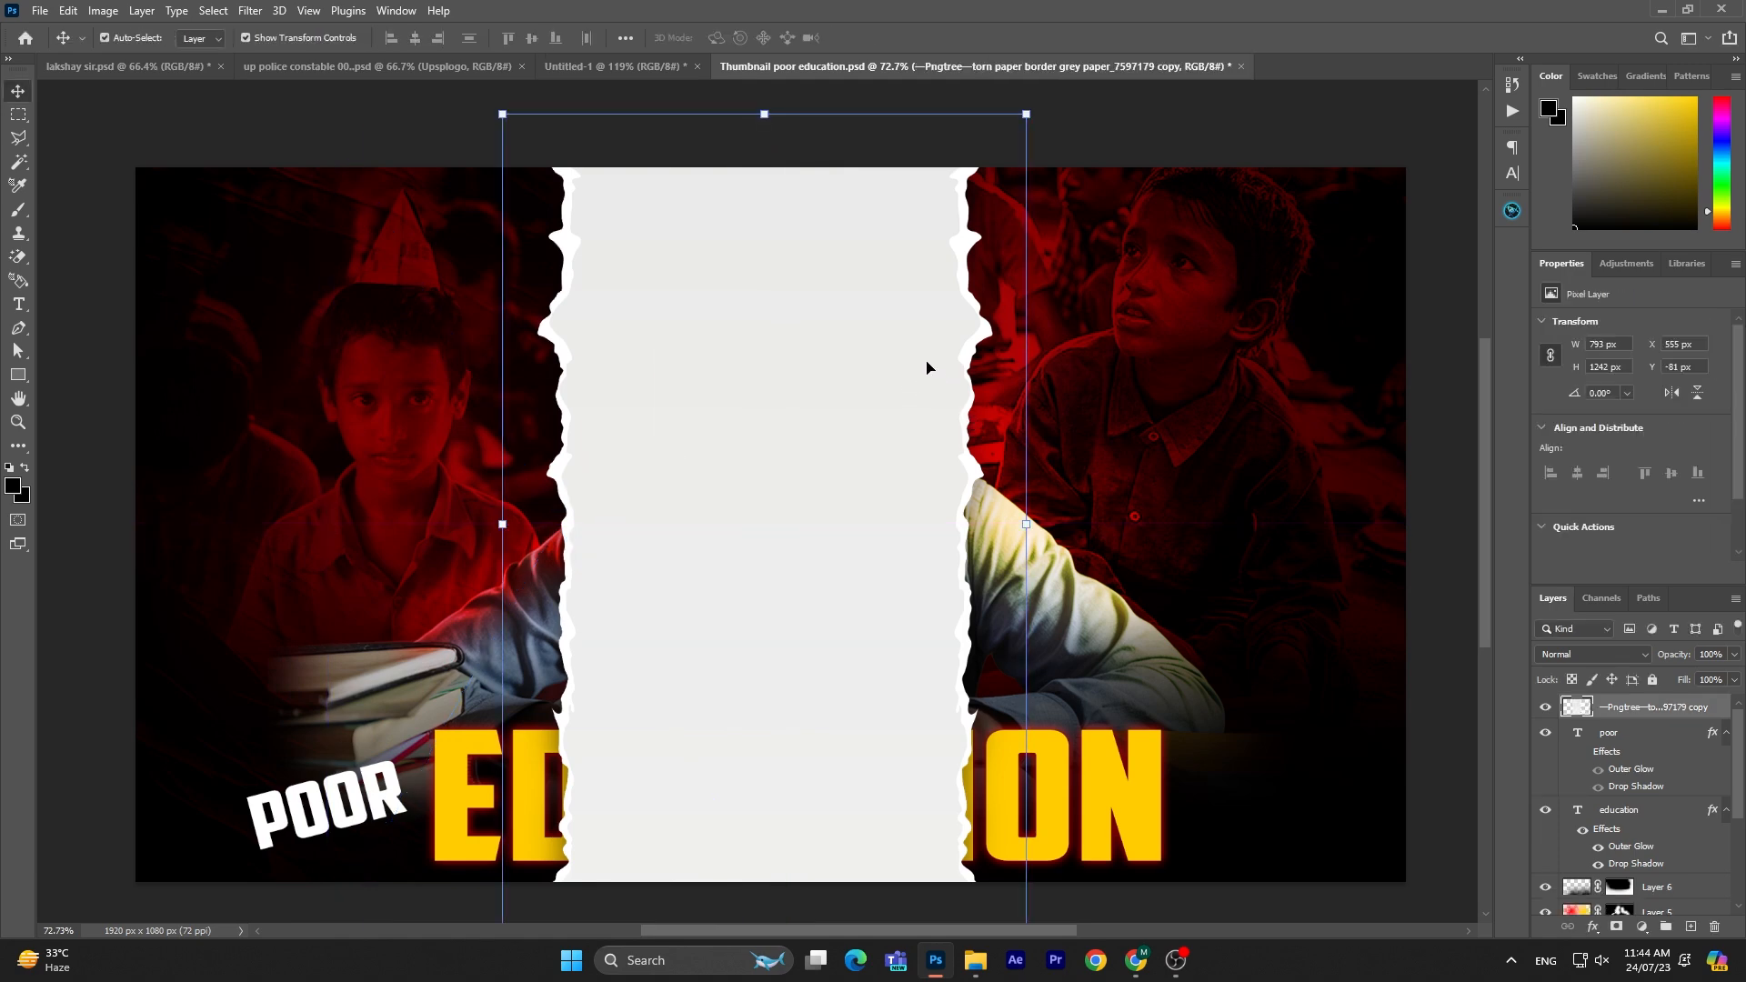
Scale the torn-paper band down slightly about its centre to about 763 × 1196 px.
left_click_drag(888, 365, 951, 363)
key("ctrl+z")
left_click_drag(1027, 115, 1018, 129)
key("Return")
left_click(1091, 129)
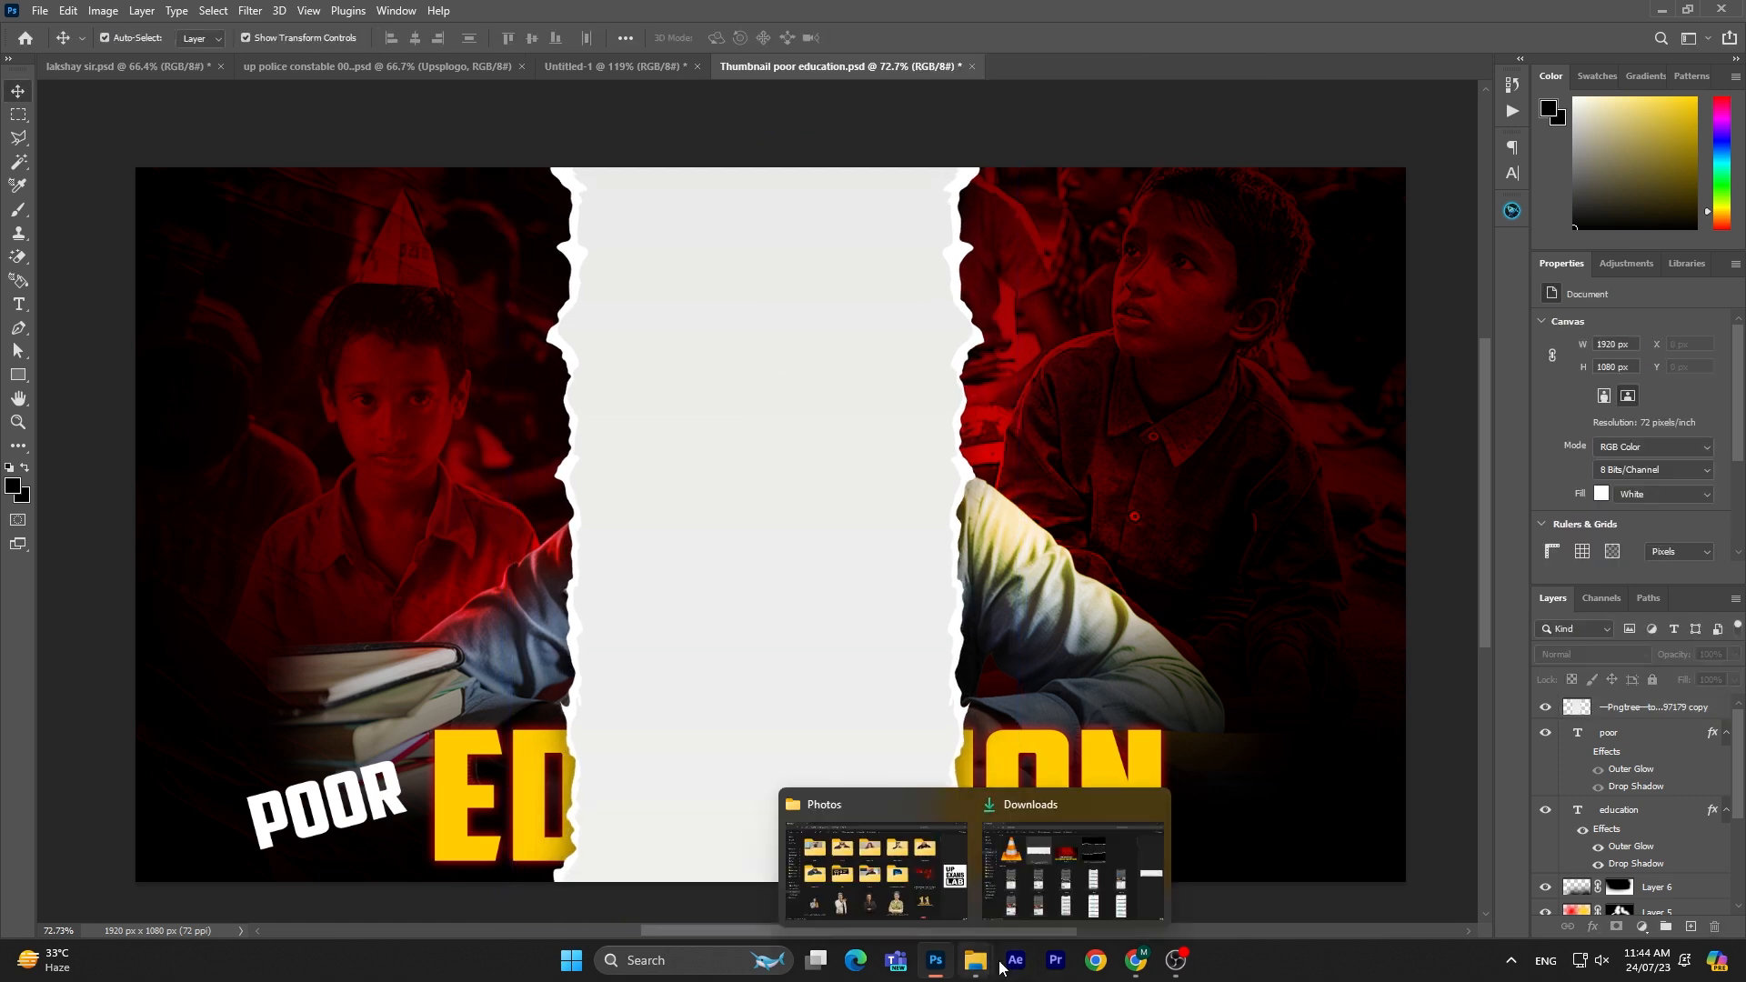
Copy the Chatsifieds photo of the seated boy in a blue shirt from the "student poor" image results and return to Photoshop.
left_click(1136, 960)
scroll(1309, 478, "down", 2)
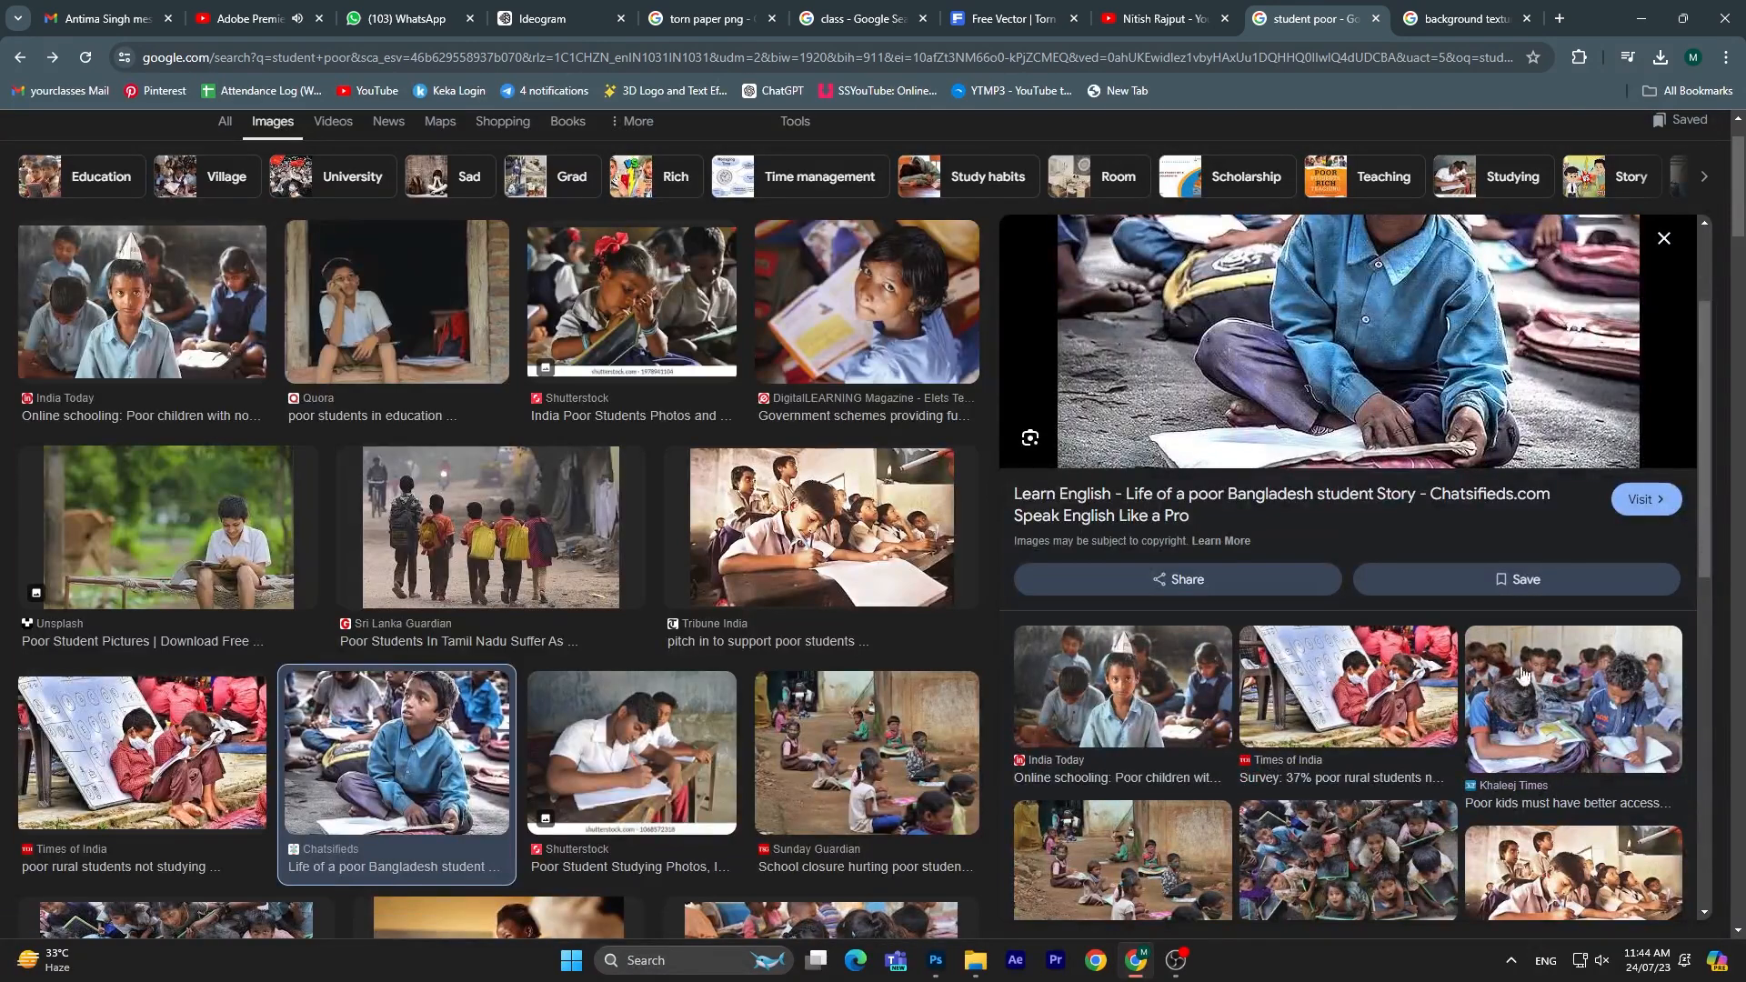
scroll(1576, 677, "up", 2)
right_click(1281, 407)
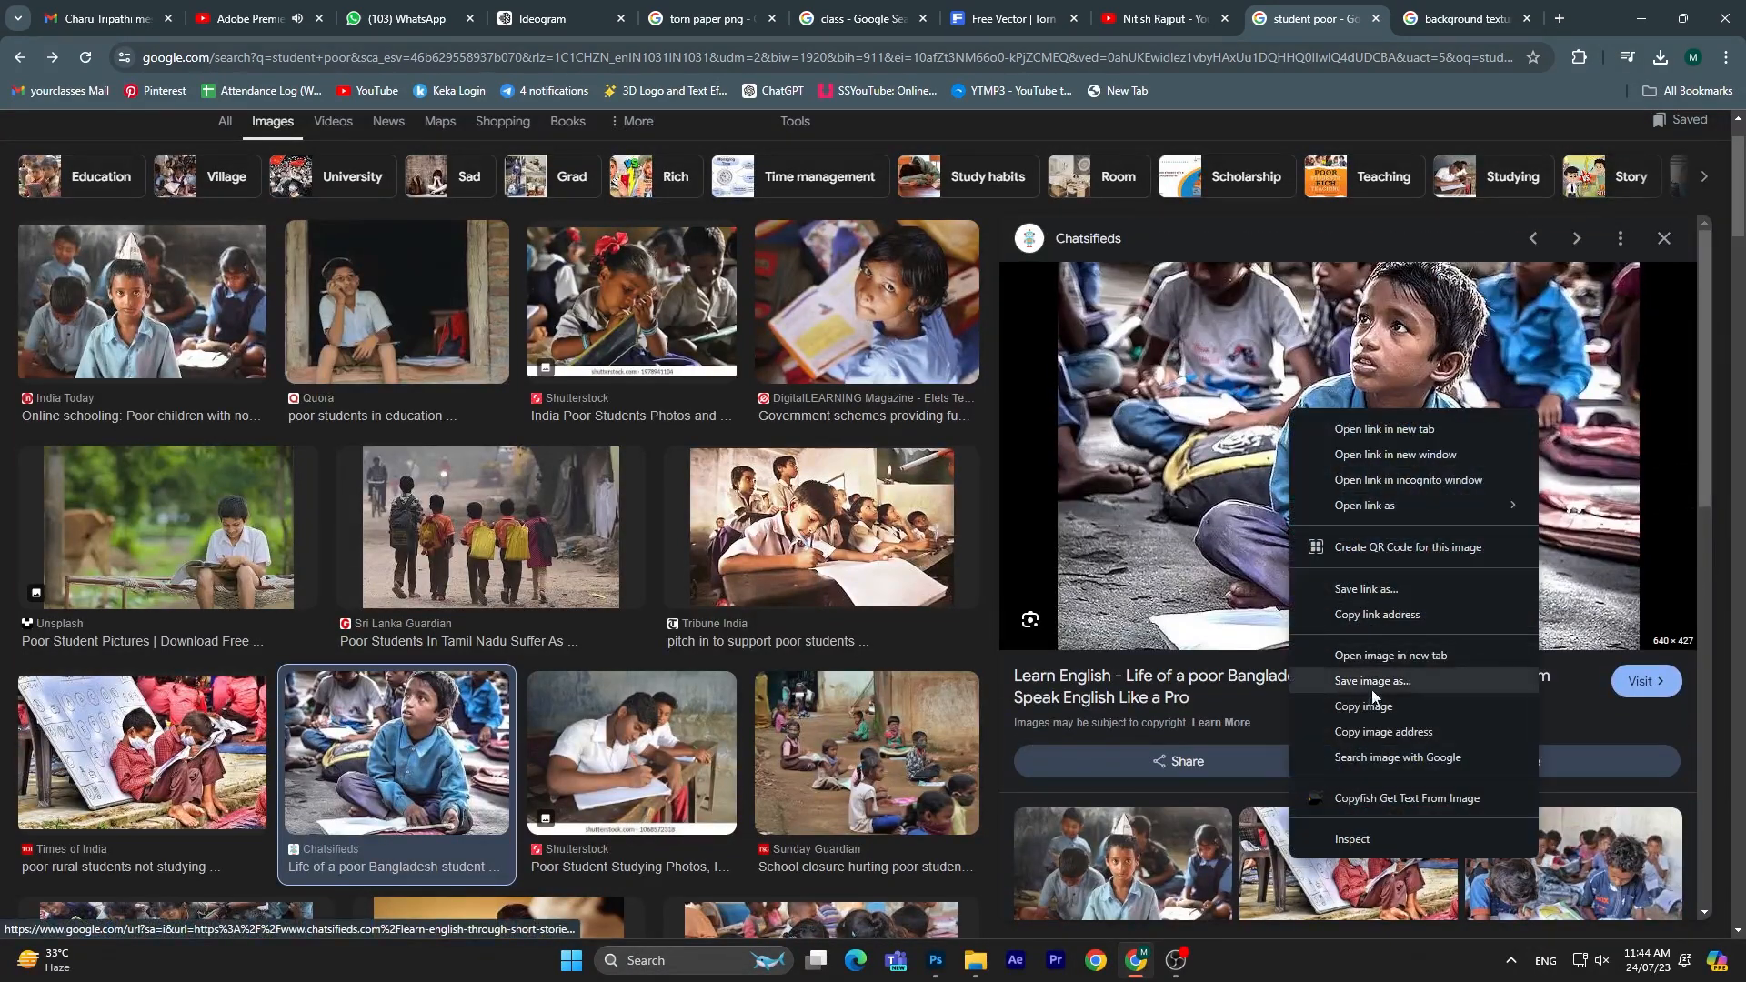
left_click(1371, 689)
left_click(939, 965)
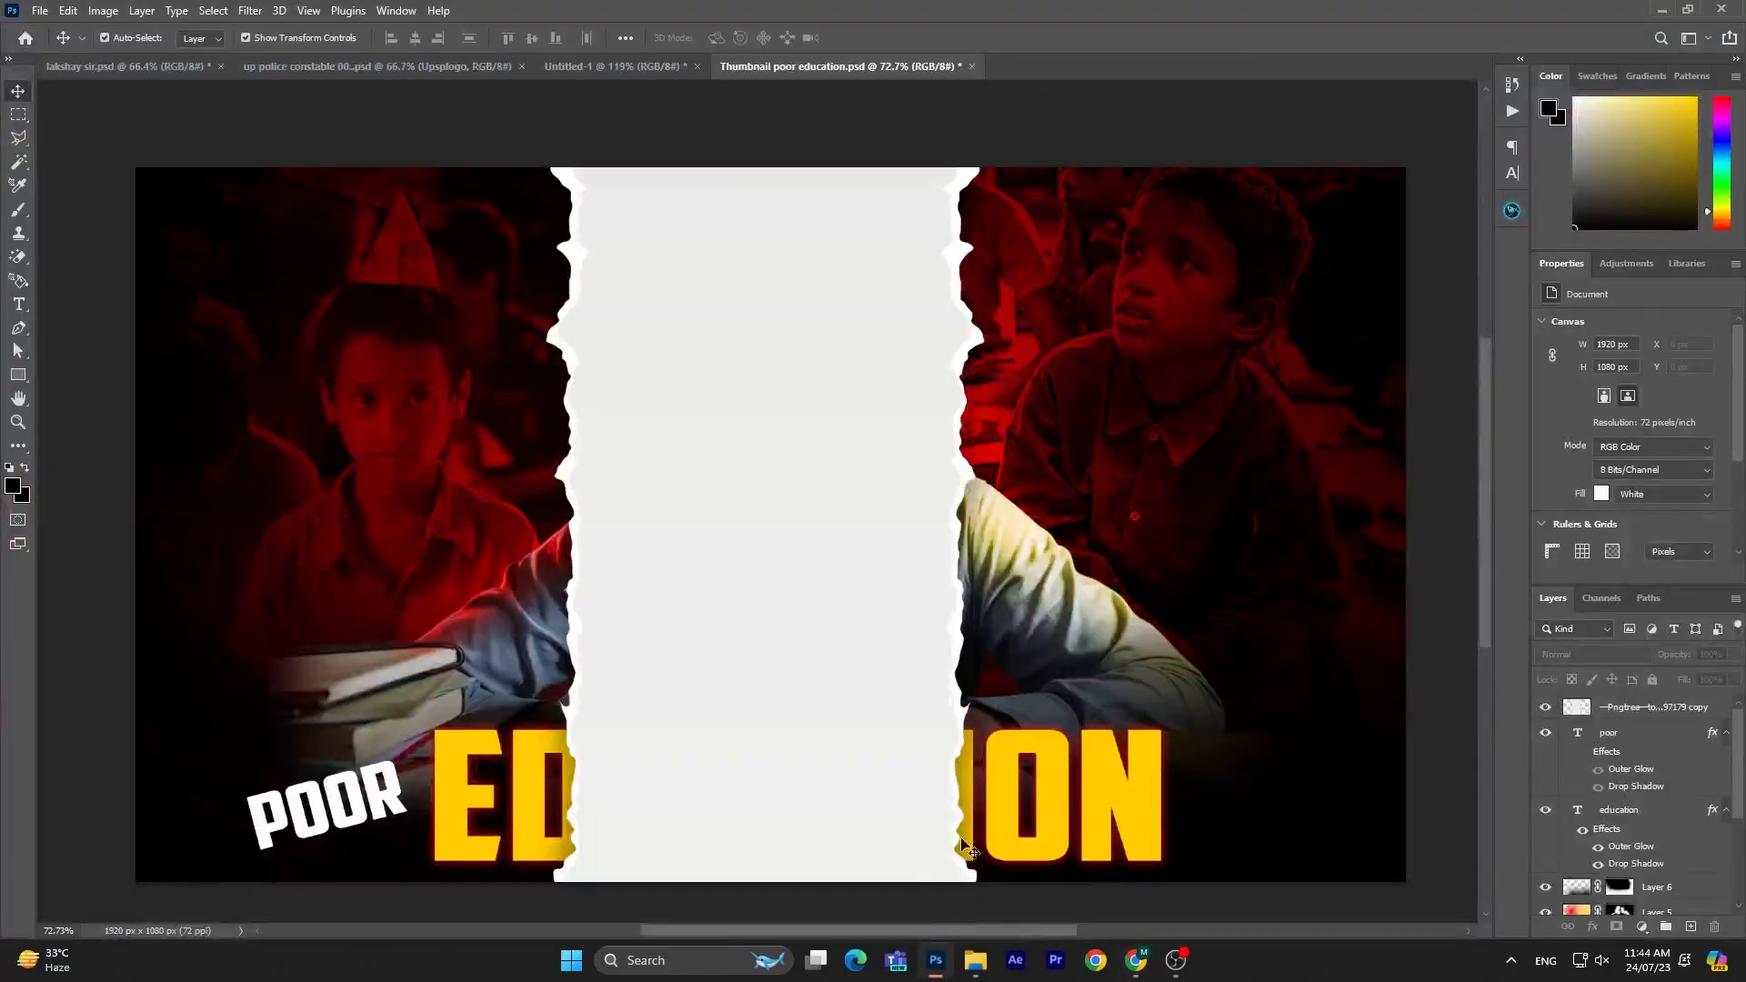
Paste the boy photo, enlarge it to about 185%, clip it to the torn-paper band and position it over the band's upper part.
key("ctrl+v")
key("ctrl+t")
left_click_drag(982, 383, 1163, 273)
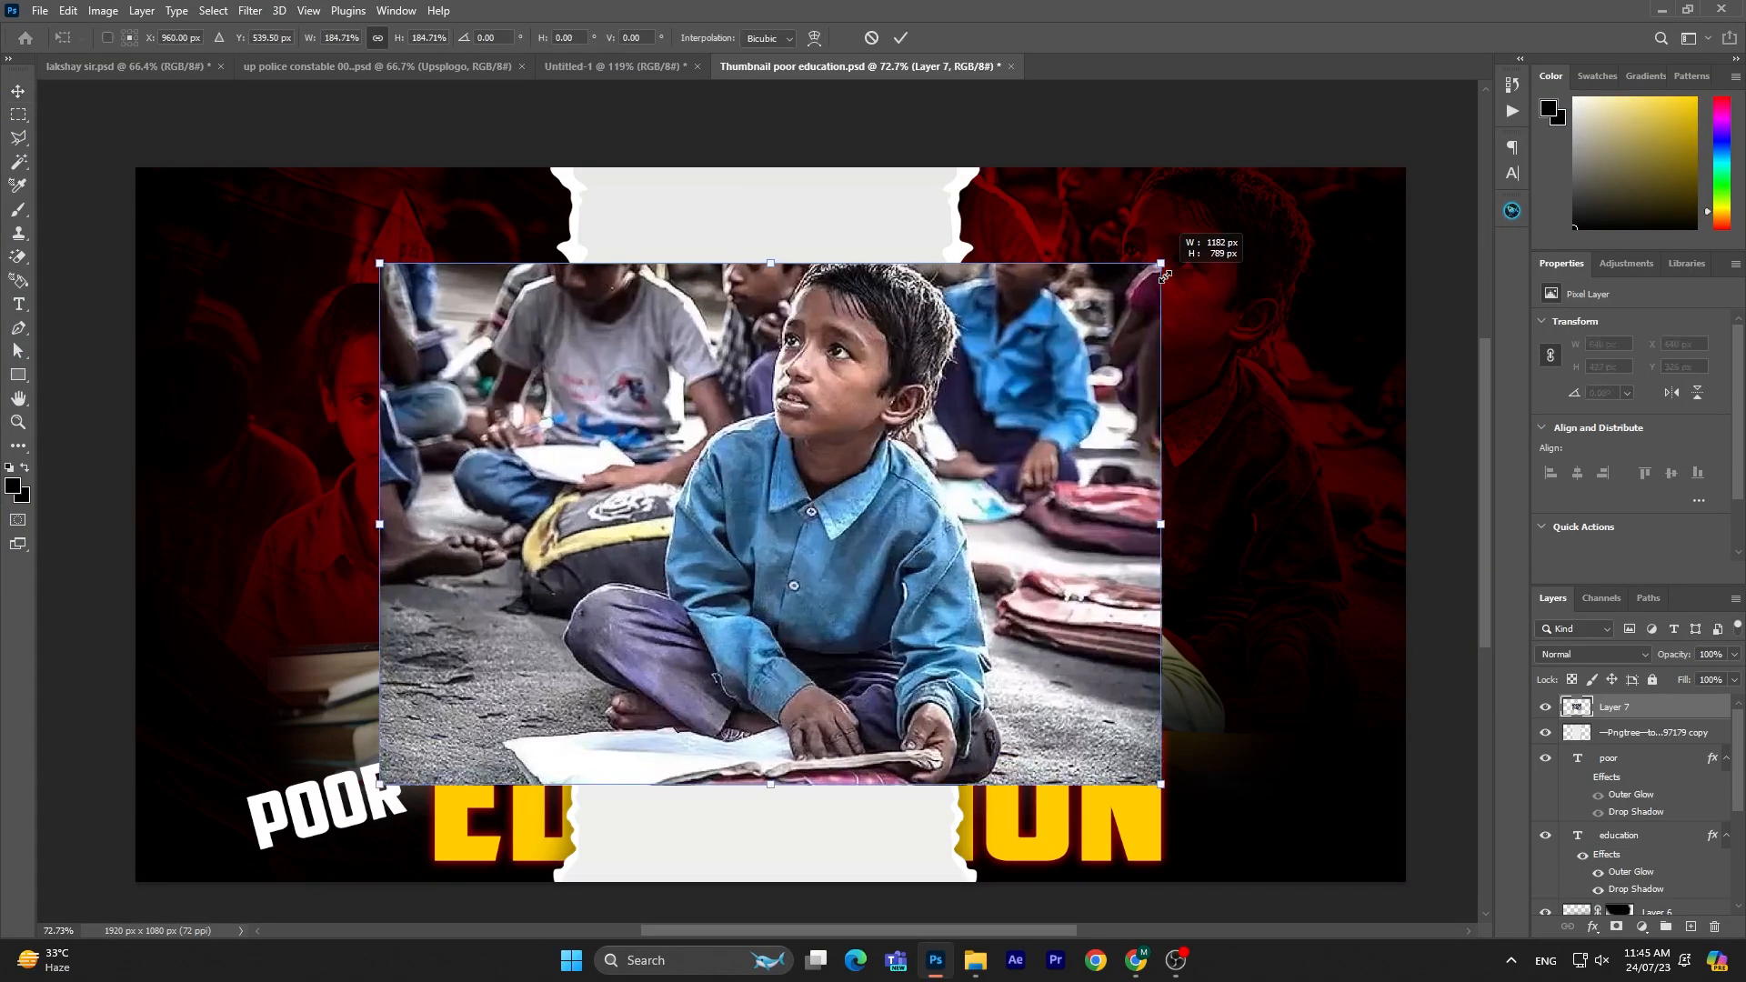
key("Return")
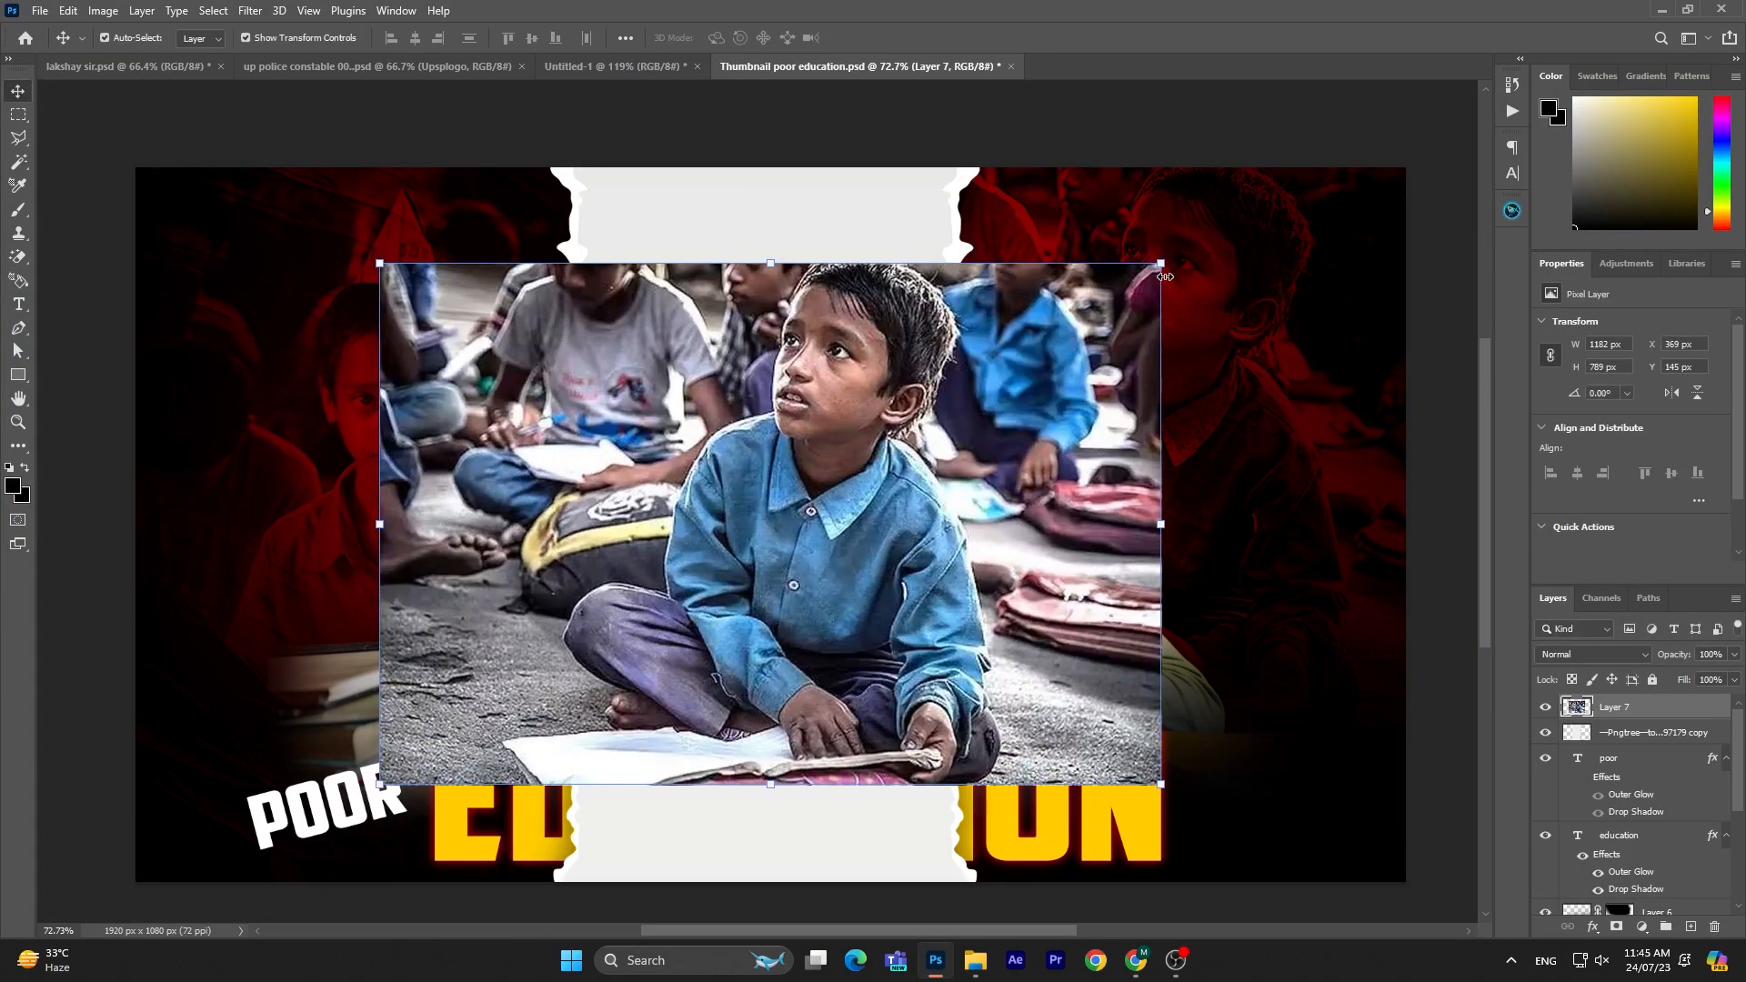
left_click(1631, 719, "alt")
left_click_drag(905, 442, 864, 334)
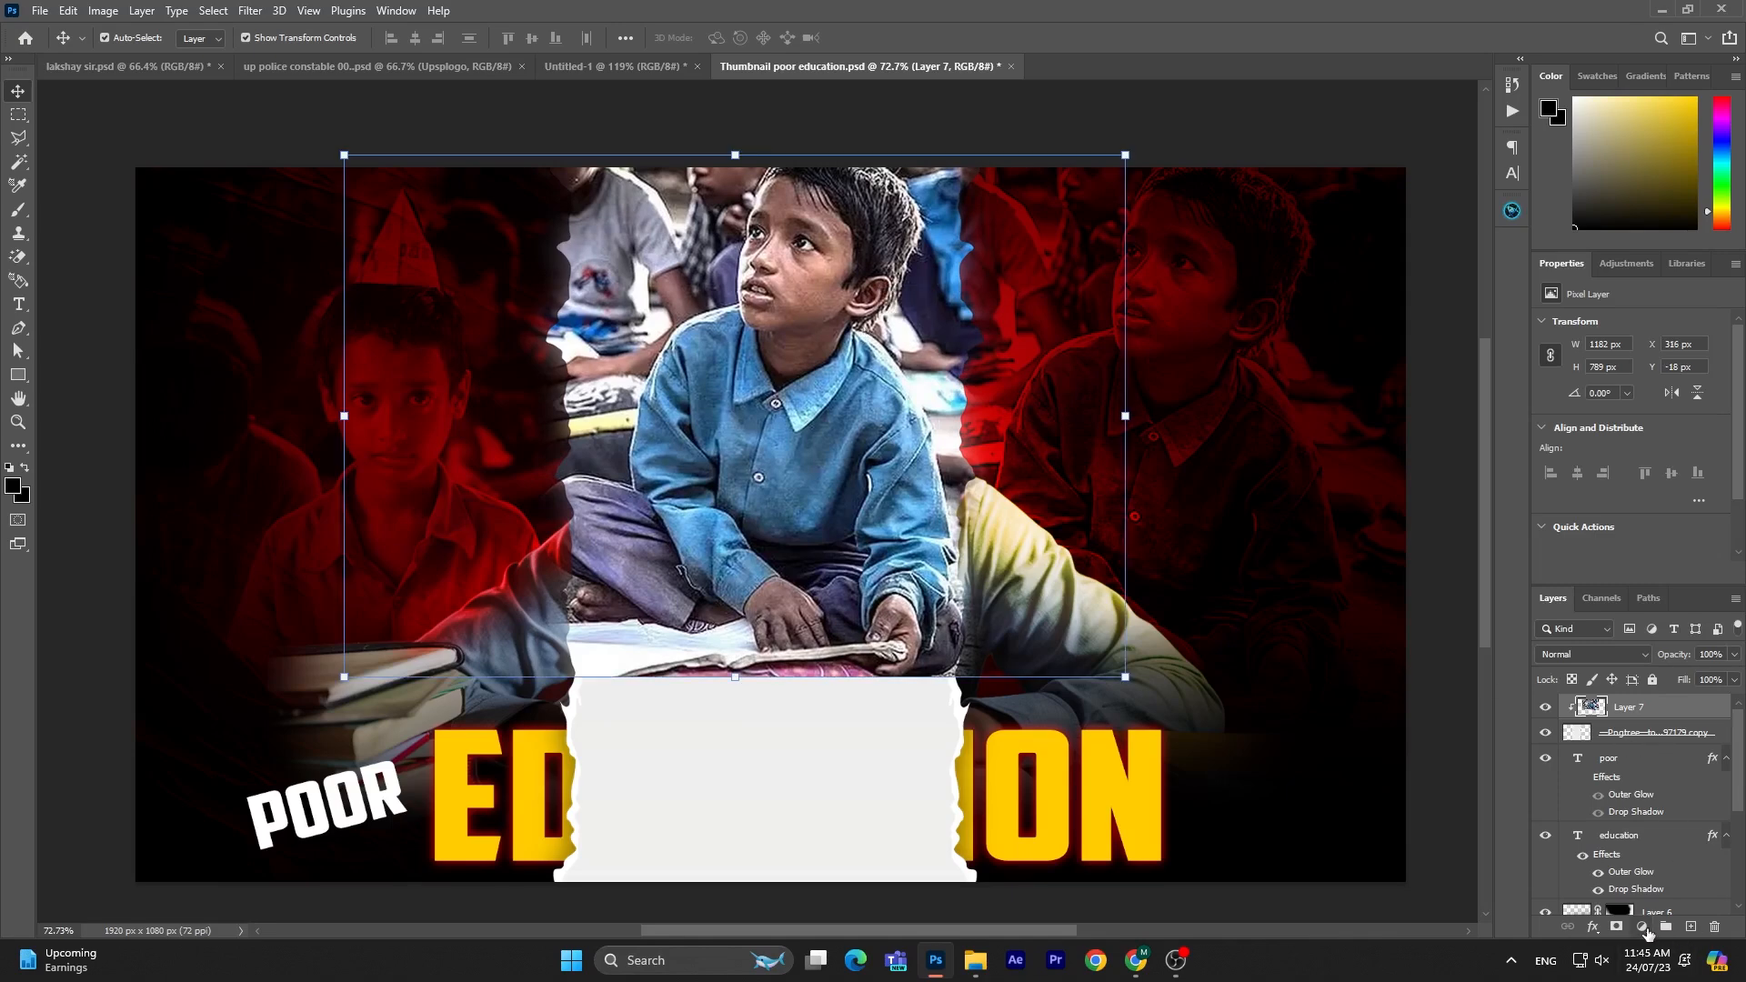
Make the clipped boy photo black and white with the Camera Raw Filter by setting Saturation to -100.
left_click(250, 10)
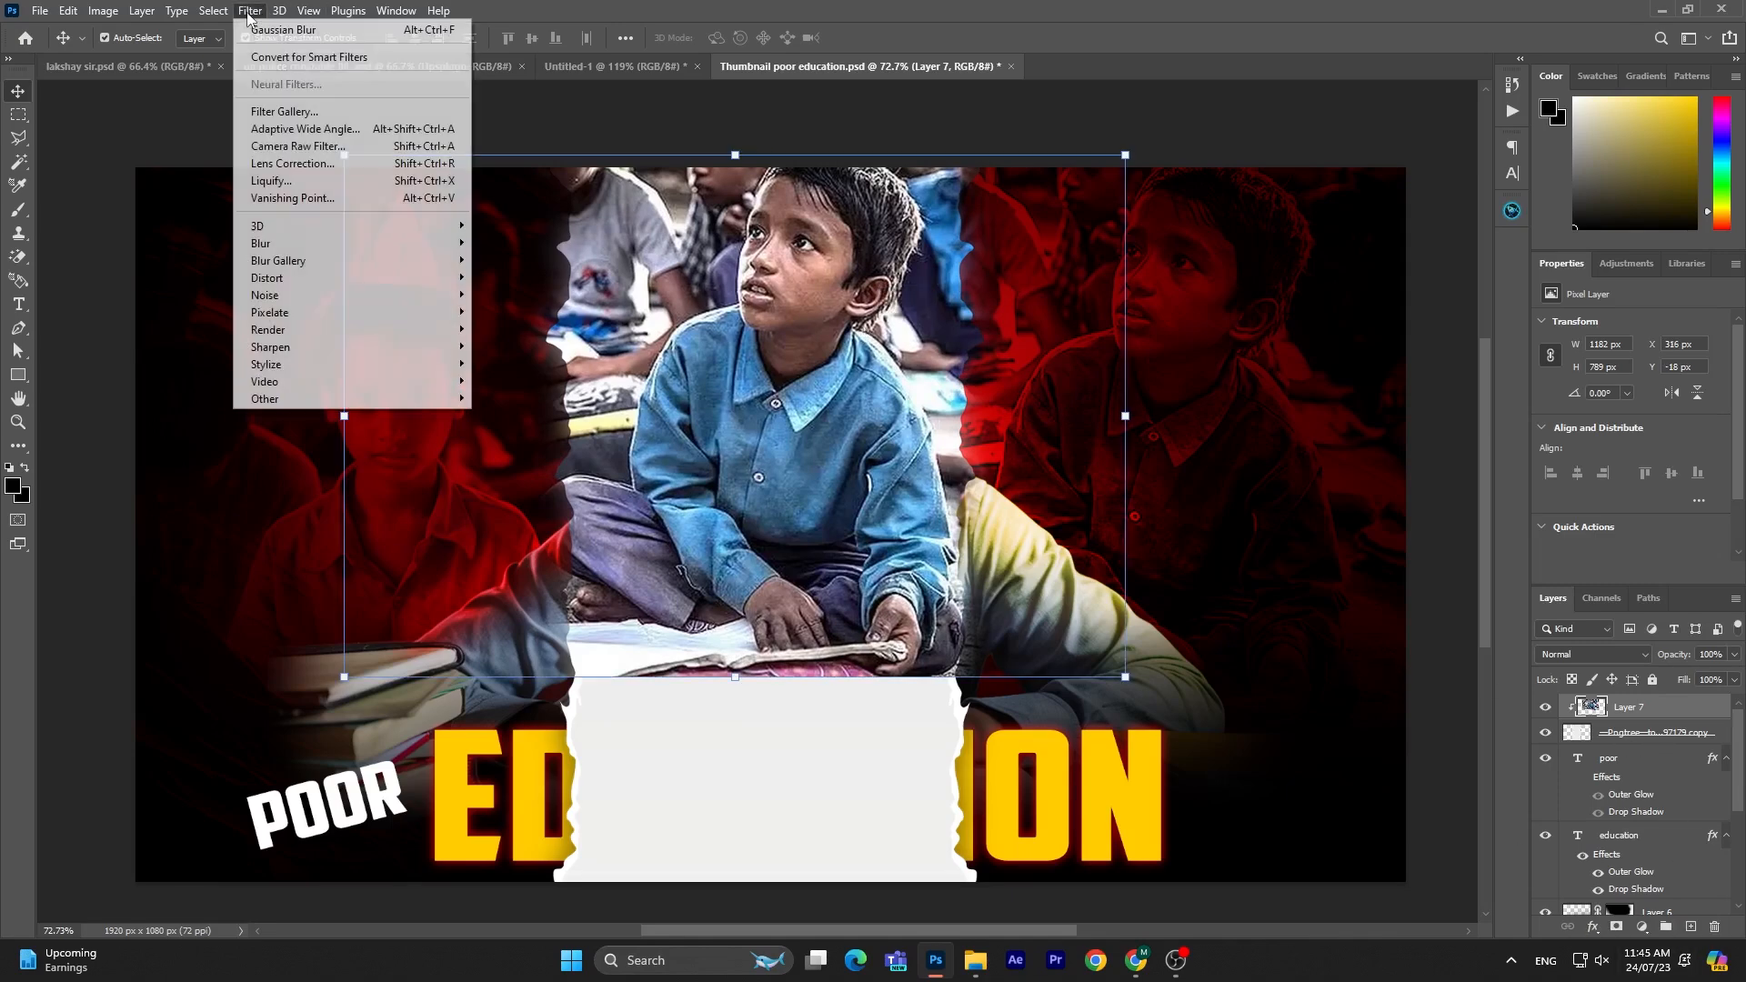
left_click(298, 146)
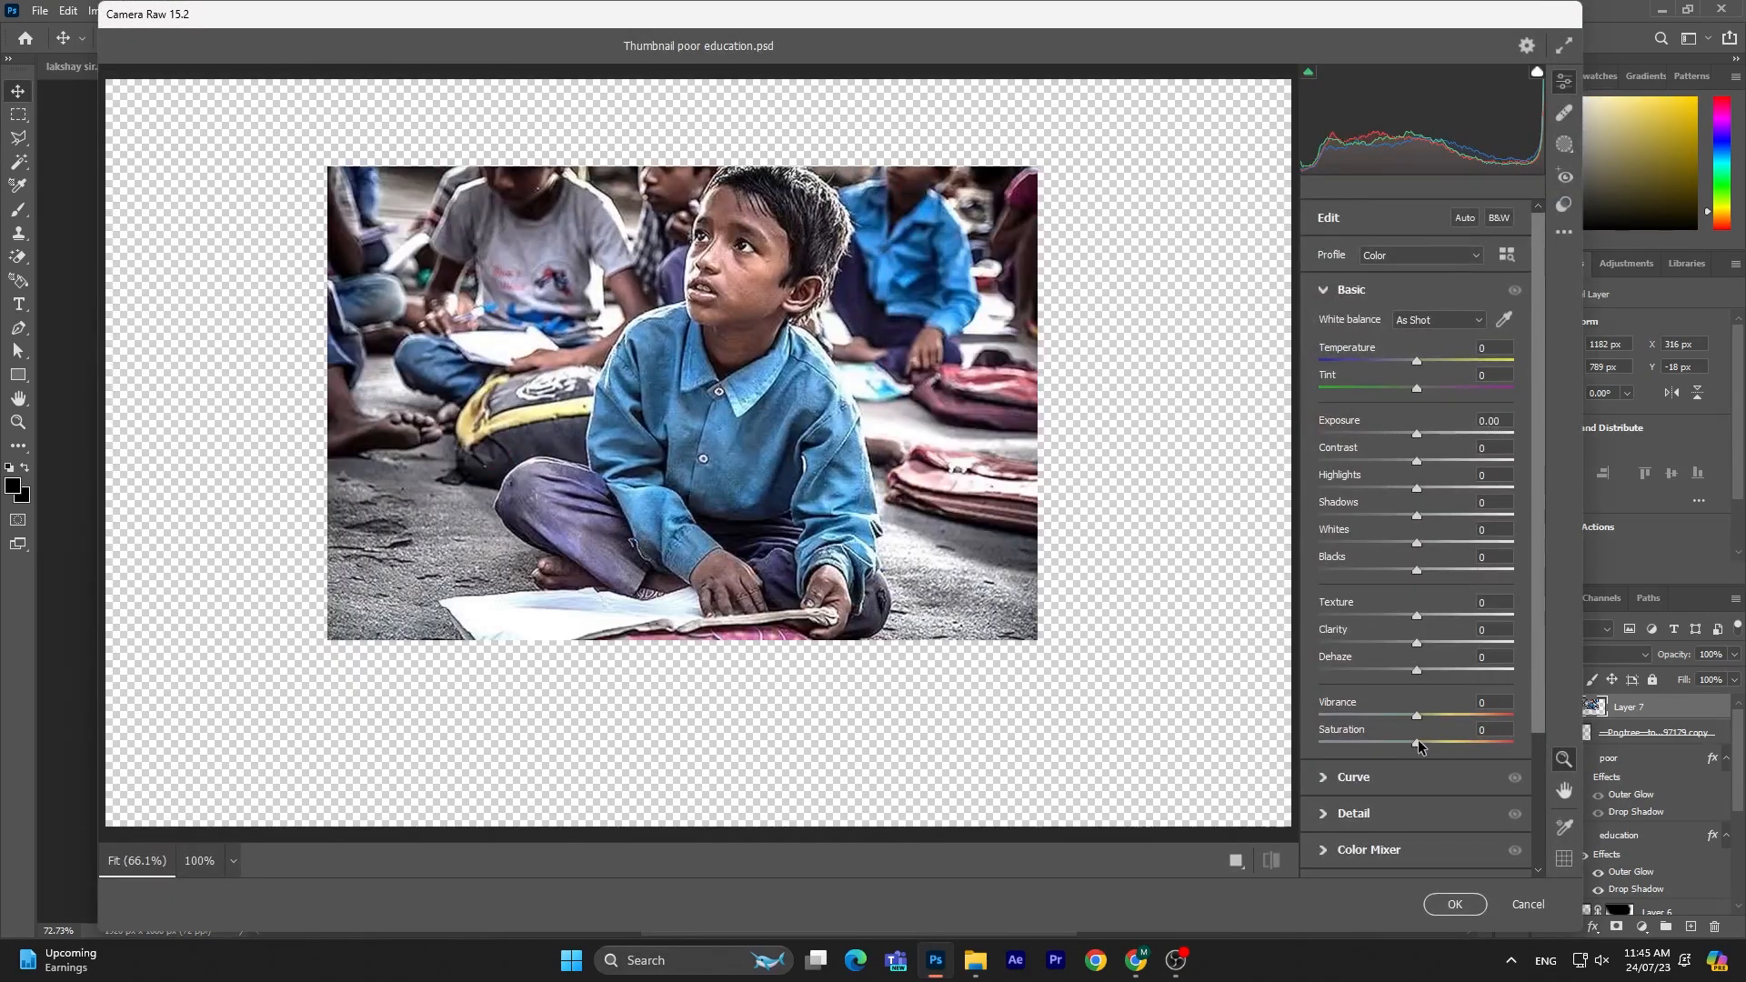
left_click_drag(1417, 742, 1278, 738)
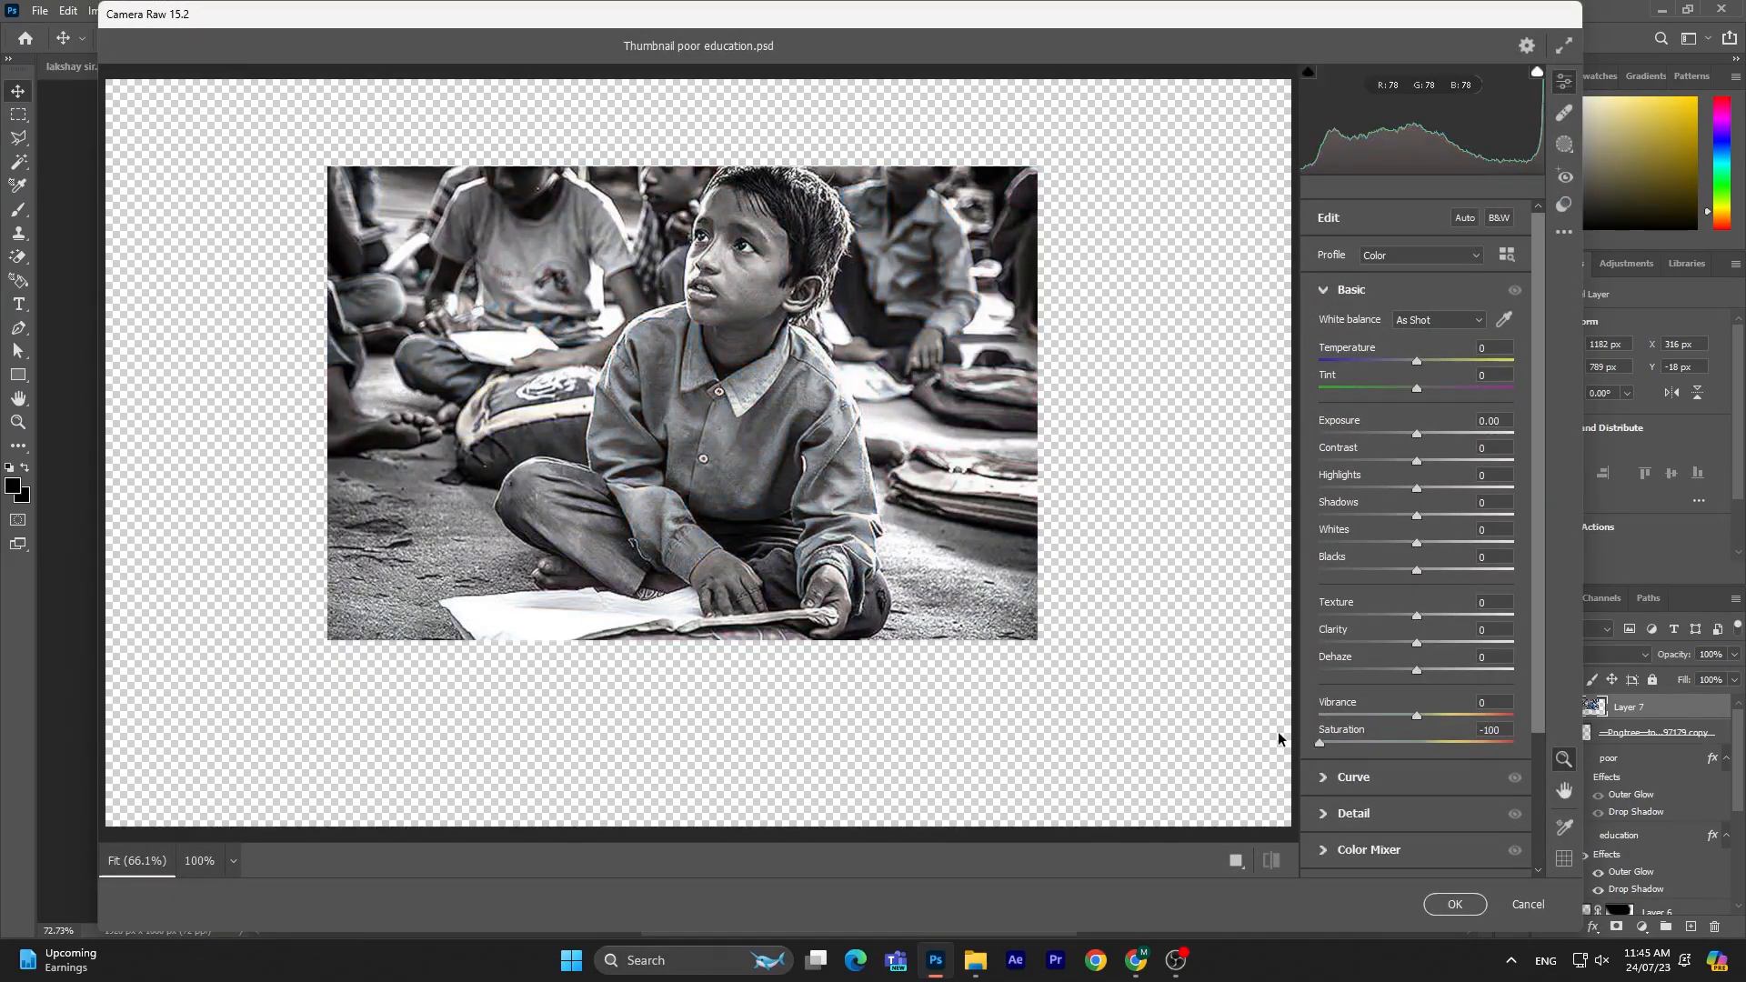
left_click(1452, 905)
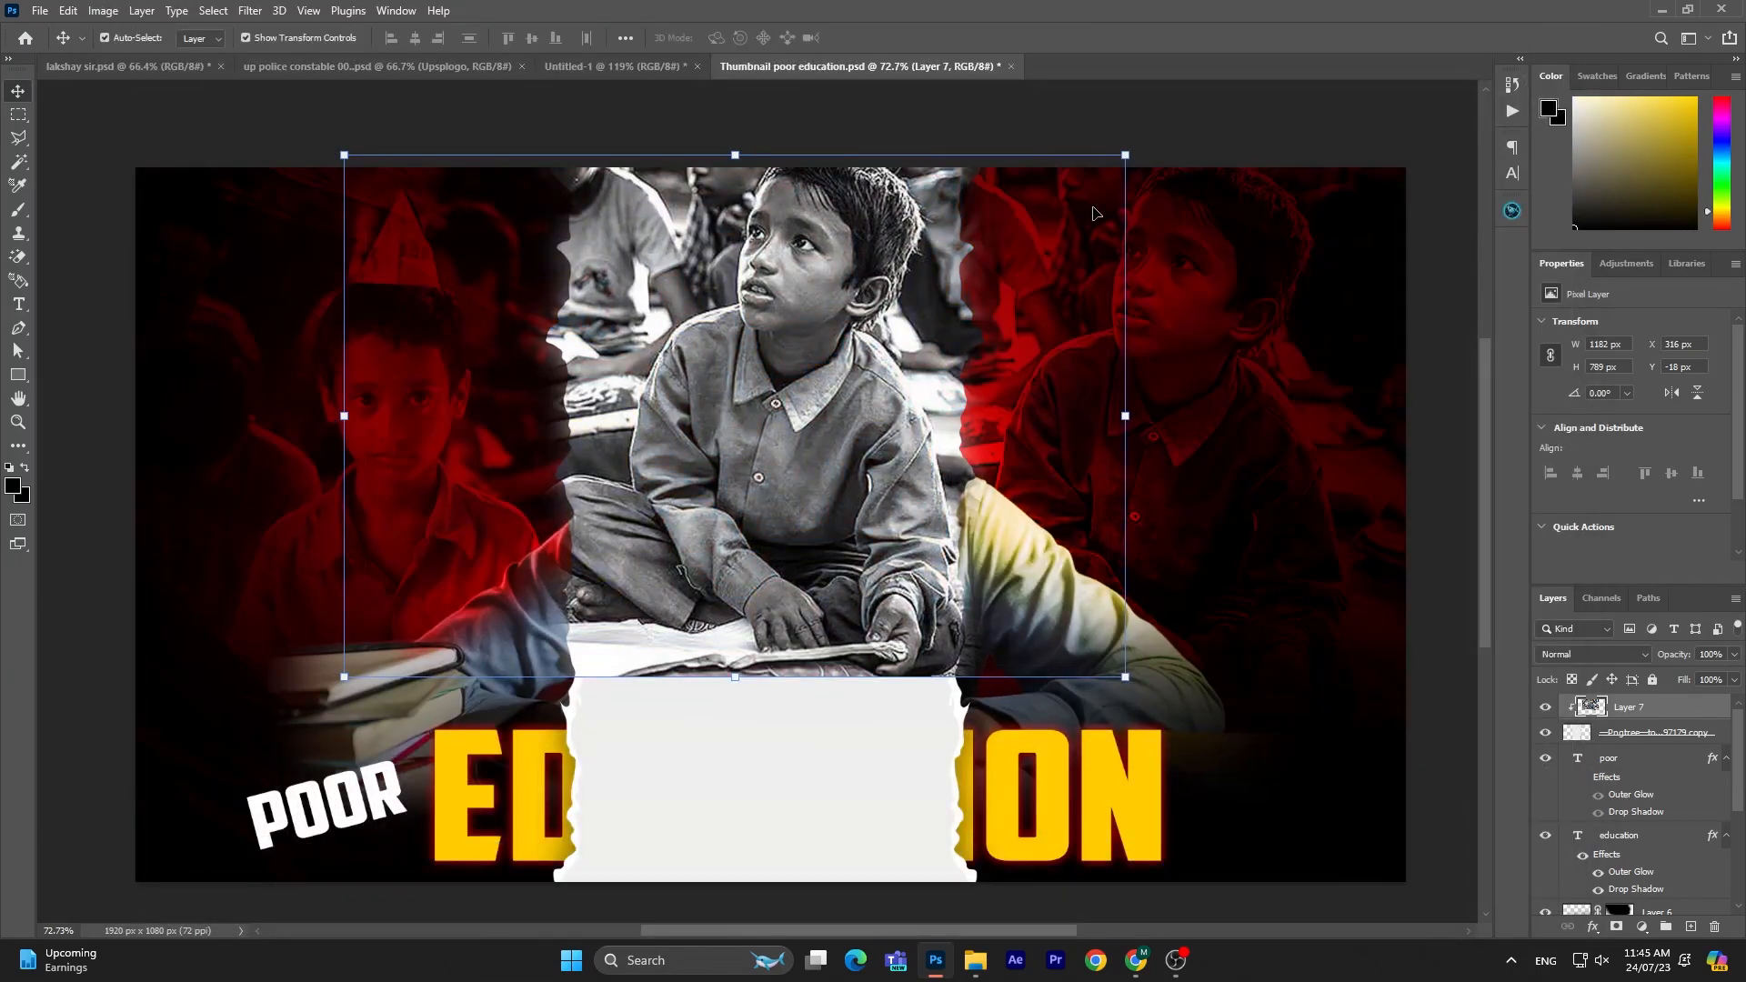
Shrink the boy photo to about 1168 × 779 px and merge it with the torn-paper band into one layer.
mouse_move(1128, 156)
left_mouse_down()
mouse_move(1091, 179)
mouse_move(1121, 159)
left_mouse_up()
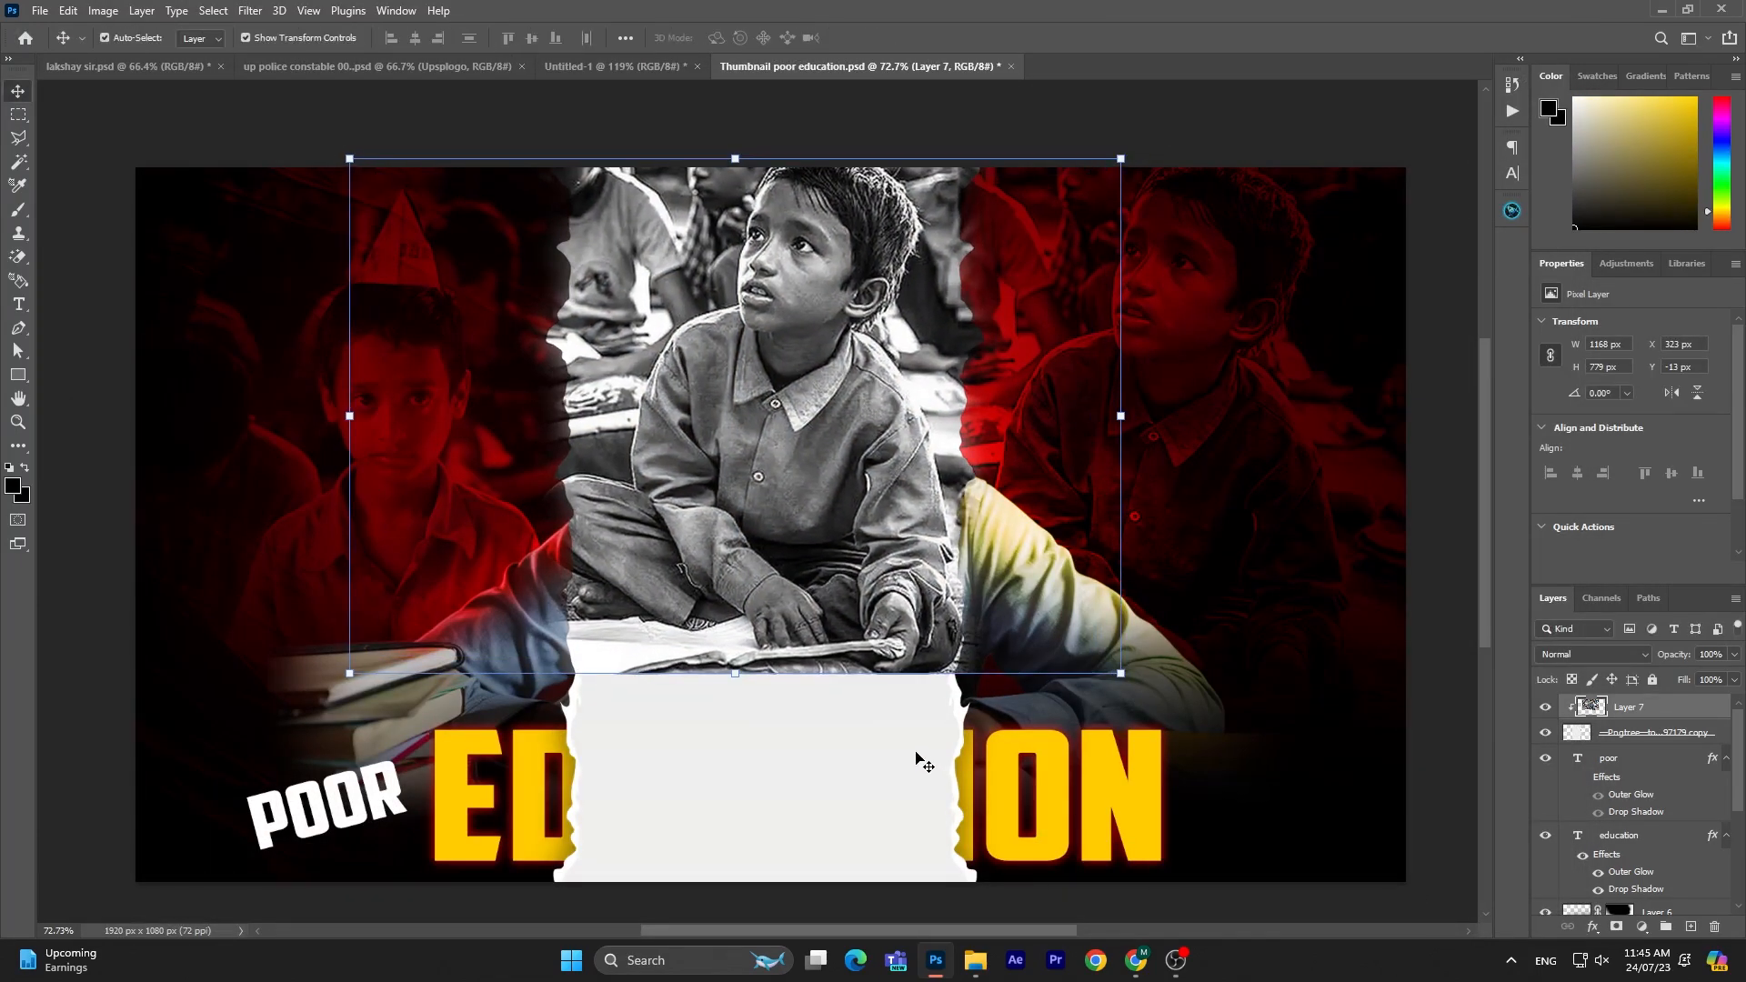
key("Return")
key("ctrl+e")
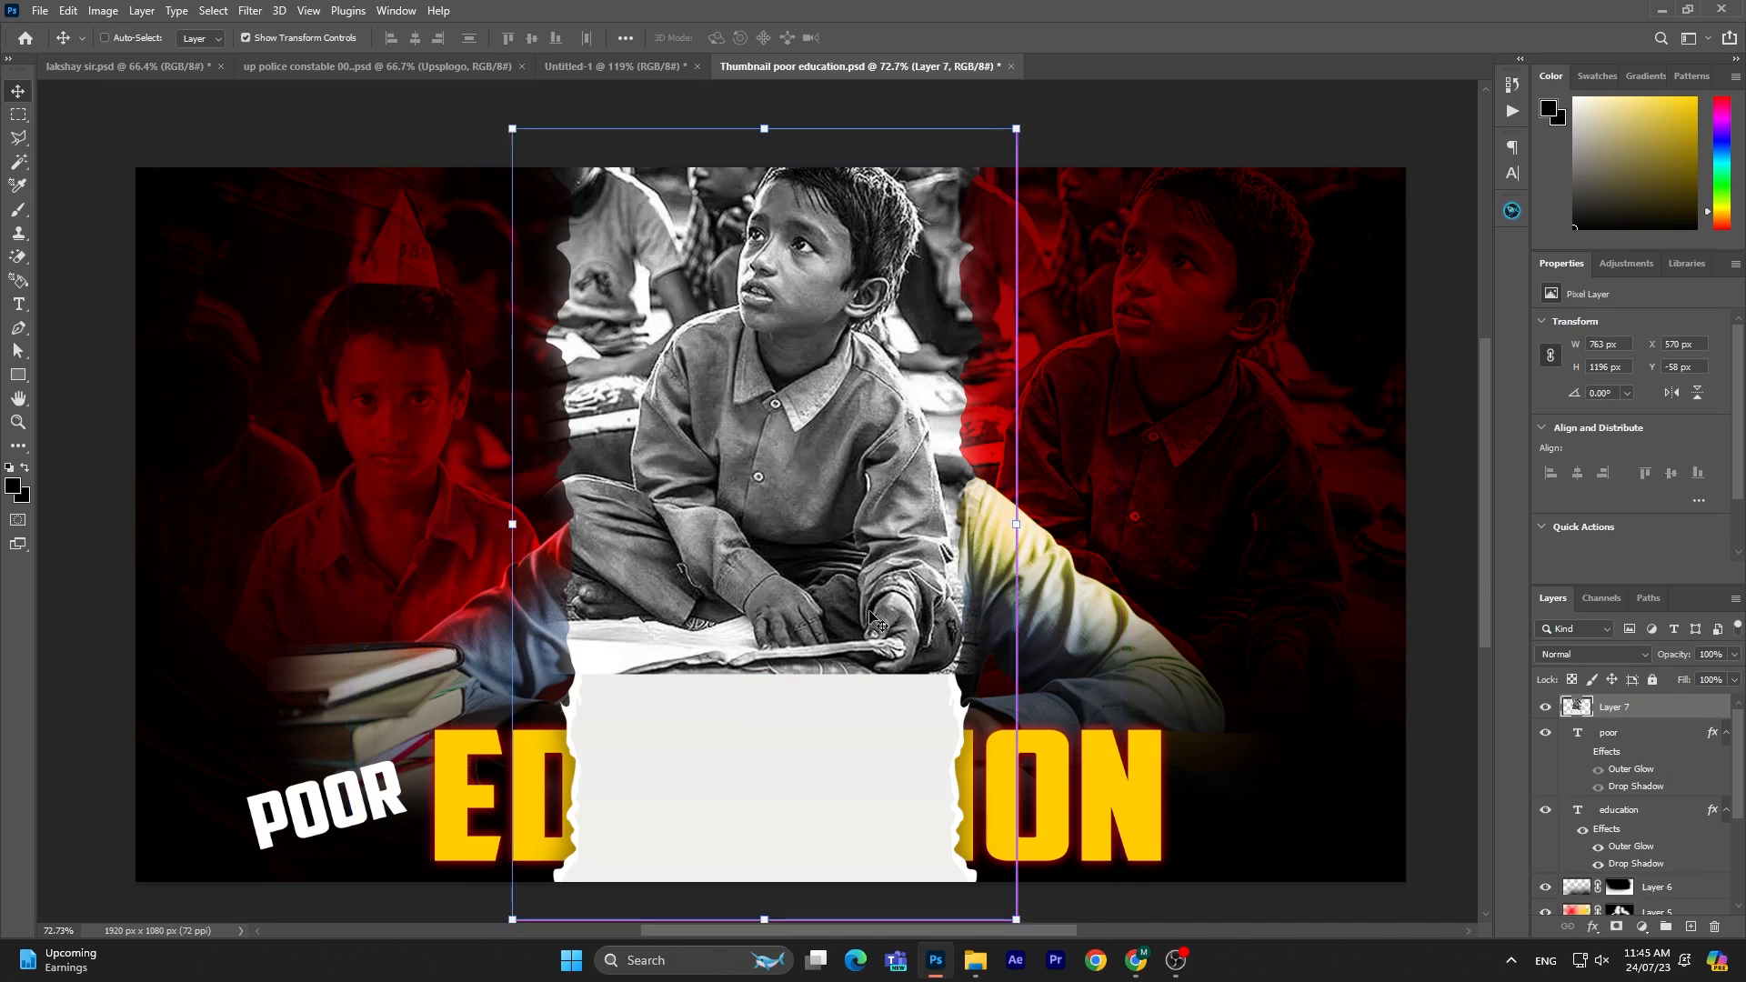
Add a Drop Shadow to the merged torn-paper photo with distance 9 px and size 27 px.
left_click(1592, 926)
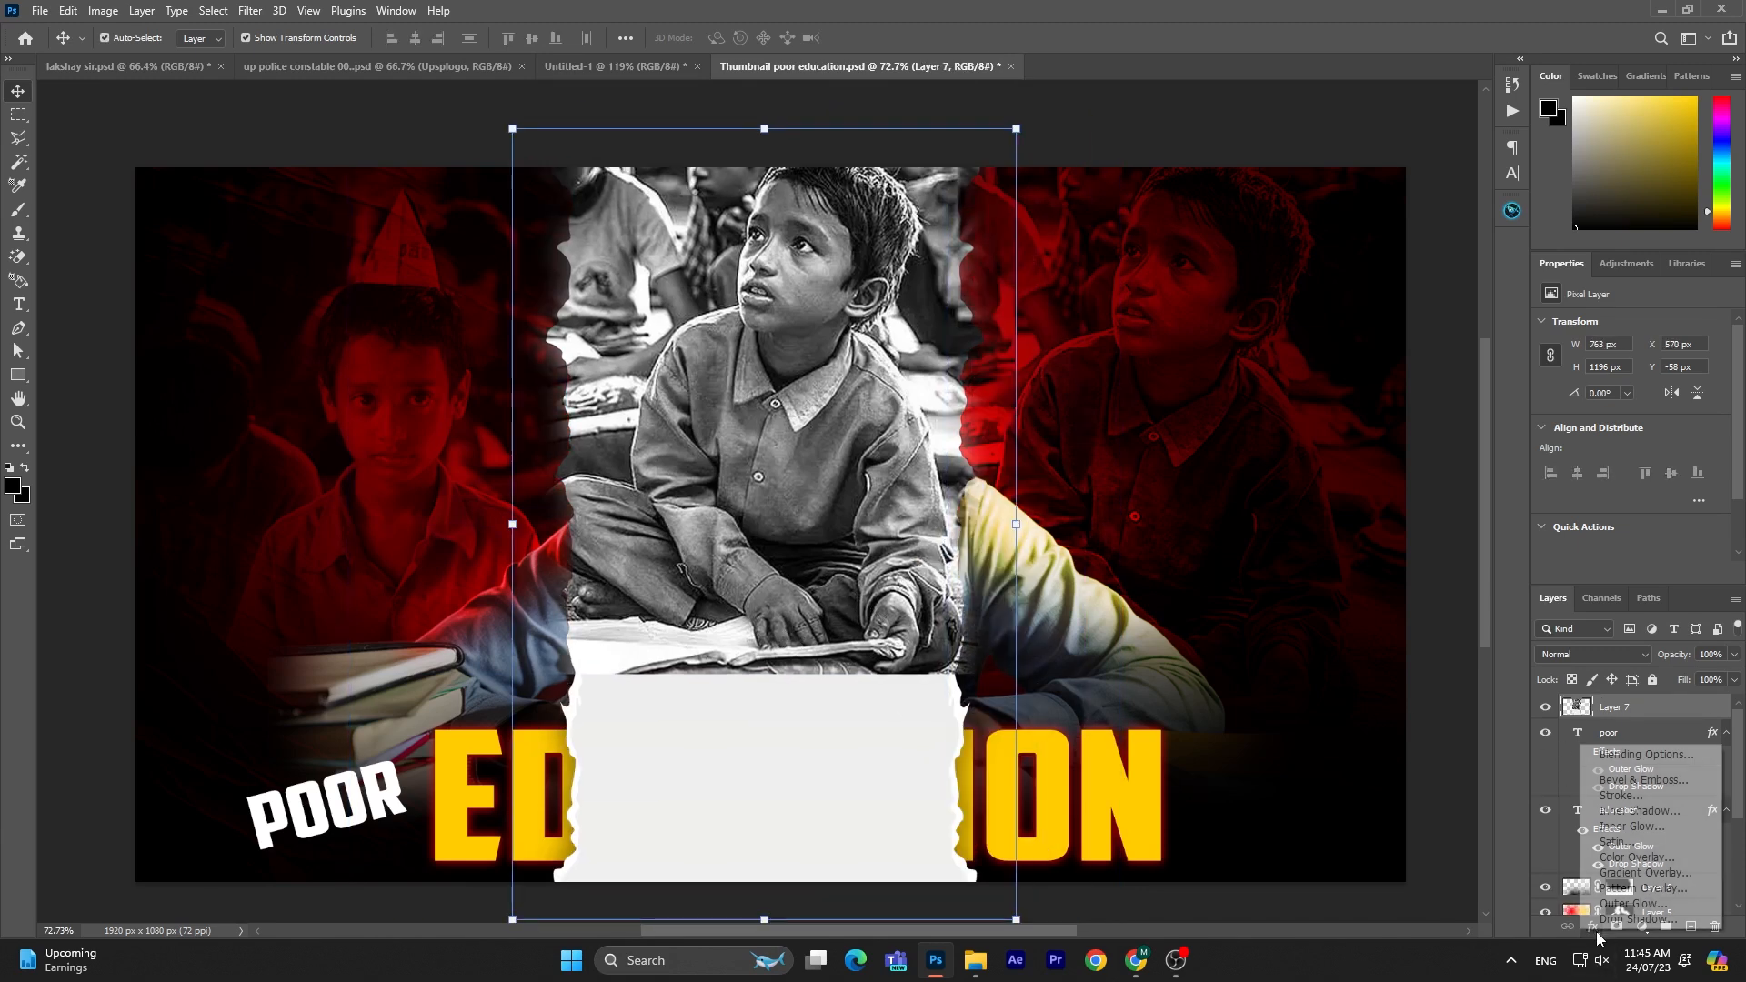
left_click(1619, 935)
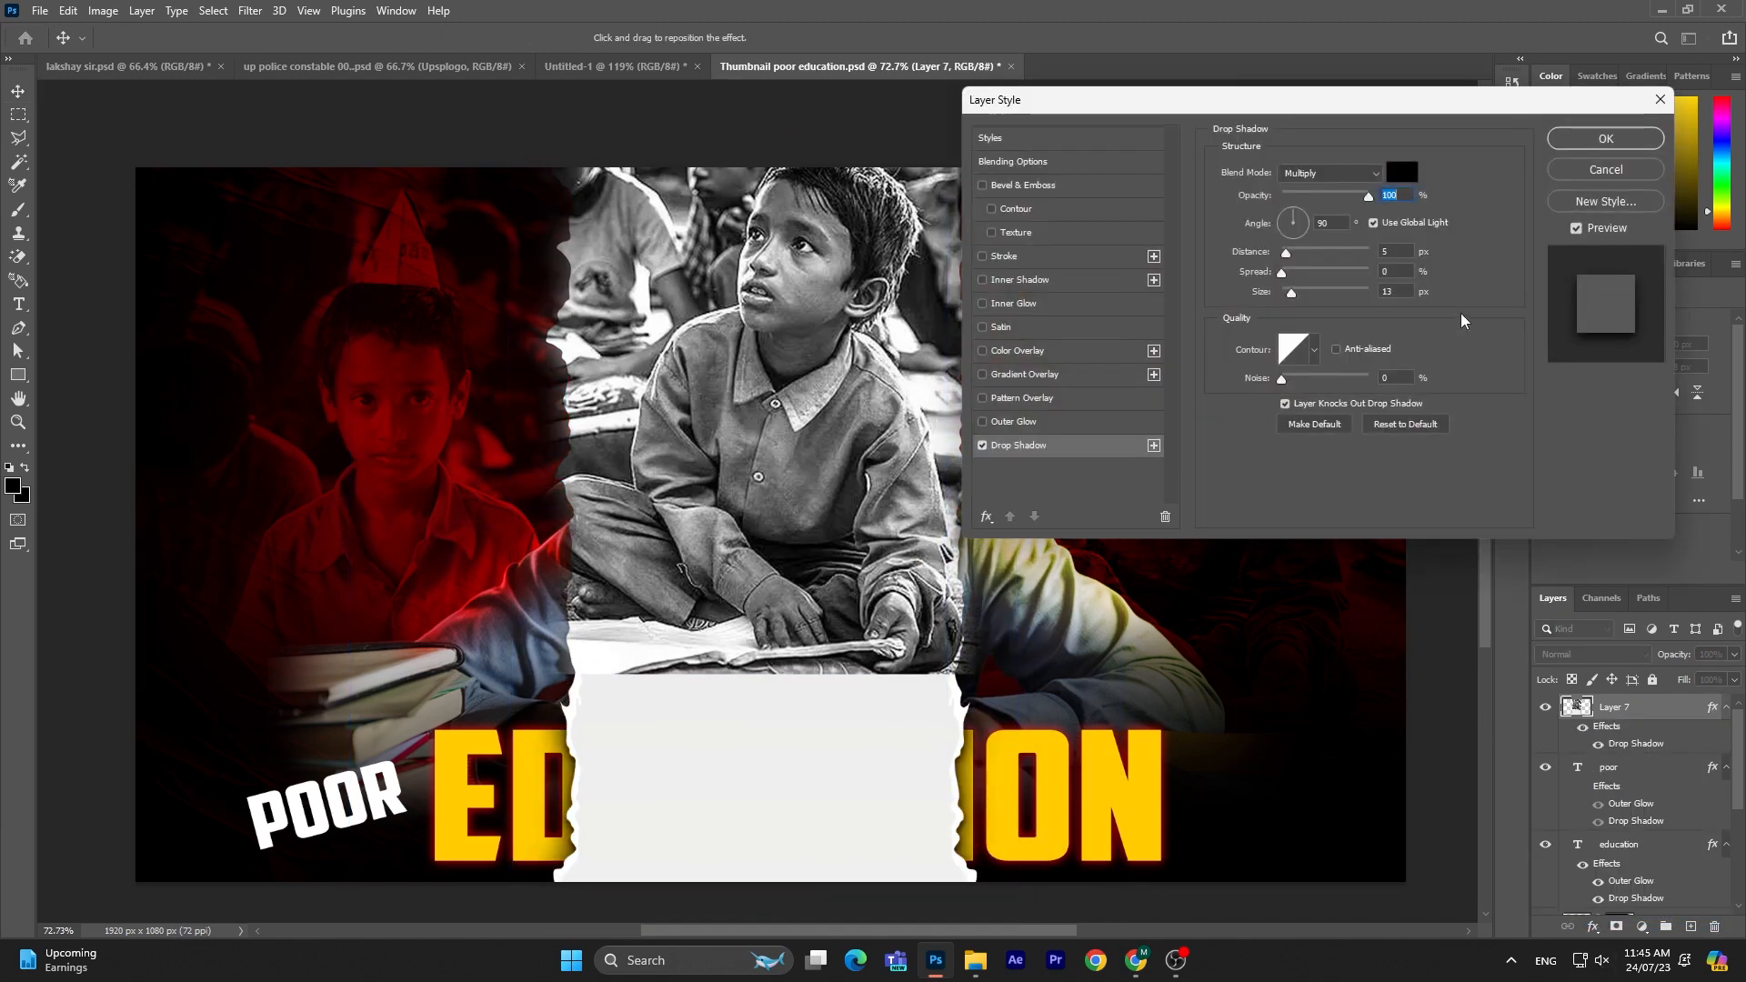
left_click(1290, 255)
left_click_drag(1292, 295, 1298, 295)
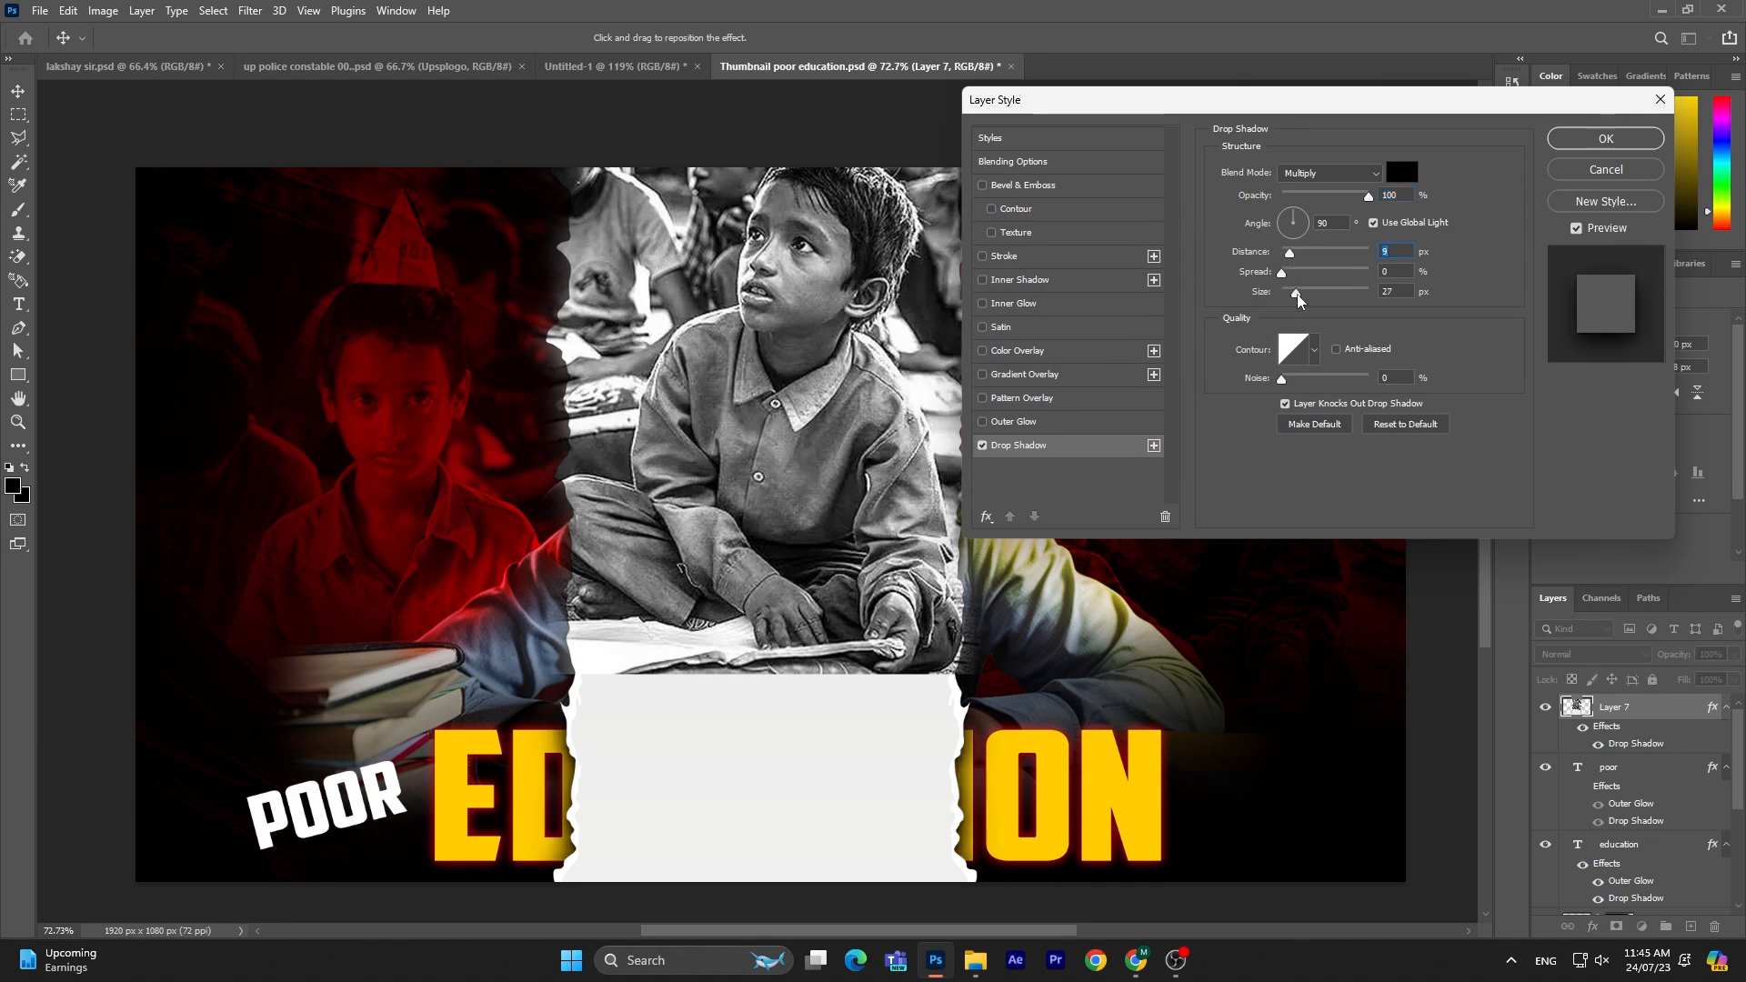
left_click(1605, 139)
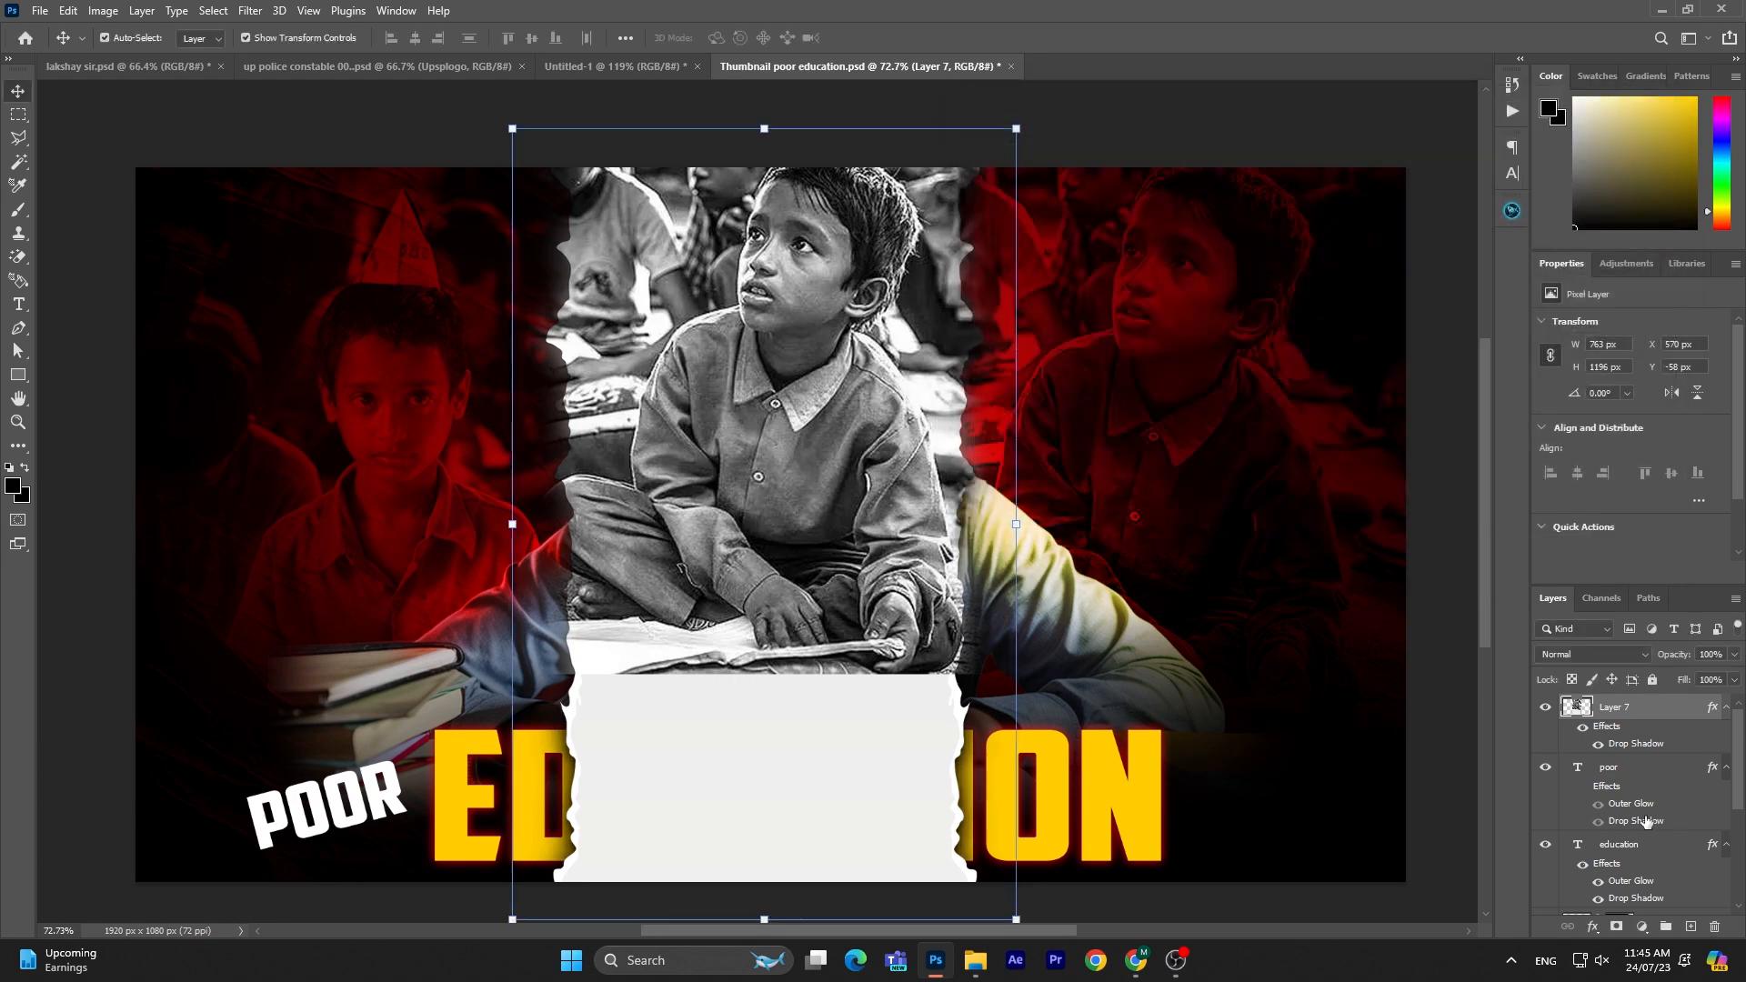
Move the torn-paper photo layer down the stack to directly above Layer 1, behind the student.
left_click_drag(1637, 716, 1633, 905)
scroll(1628, 782, "down", 2)
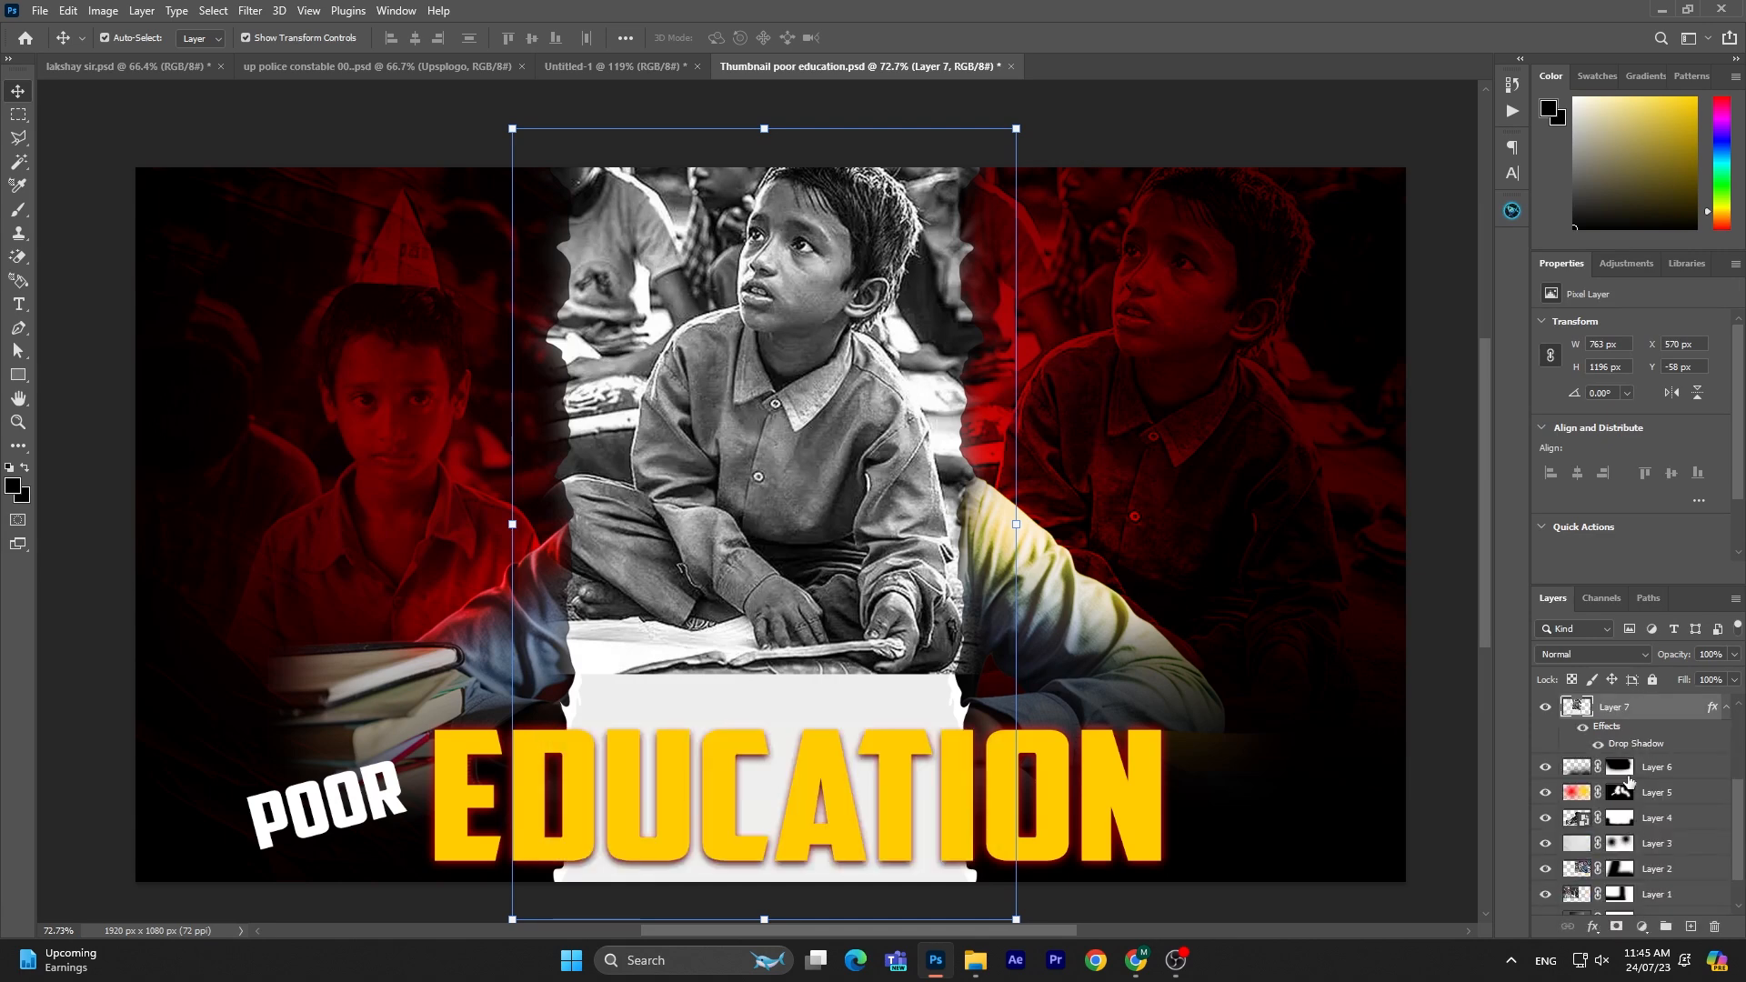
mouse_move(1629, 711)
left_mouse_down()
mouse_move(1636, 880)
mouse_move(1629, 719)
left_mouse_up()
key("ctrl+z")
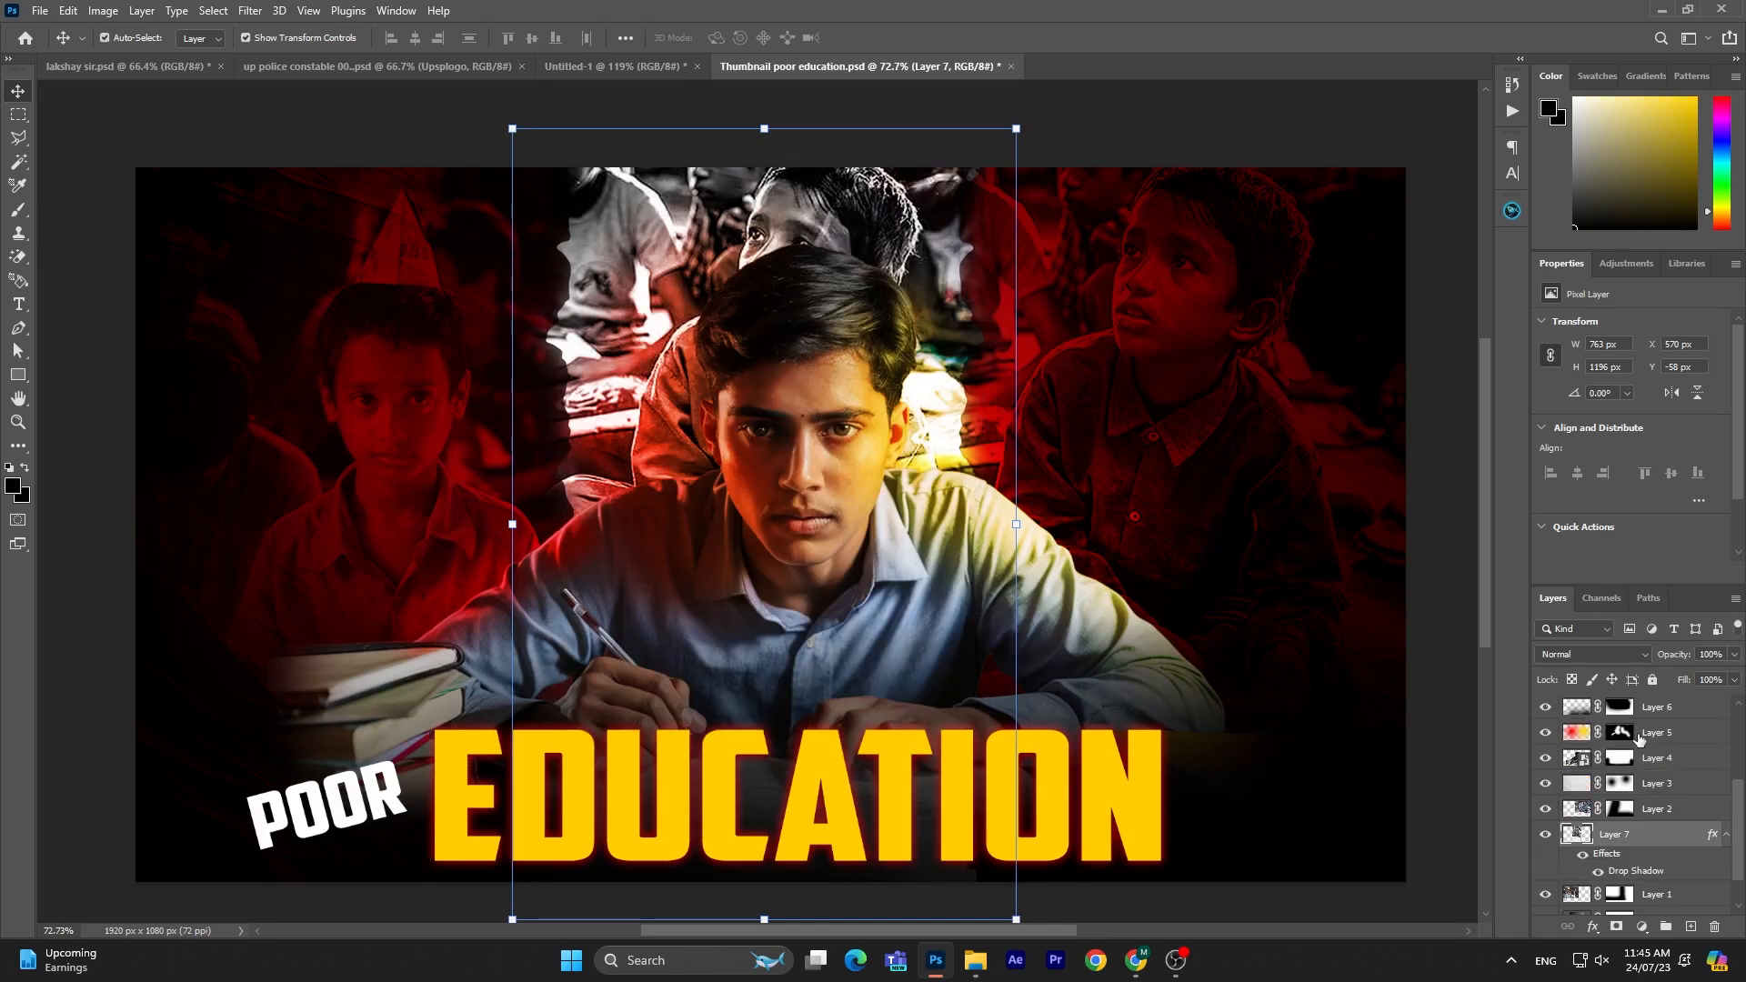
Shift the torn-paper photo horizontally to the right, to about X 622 px.
left_click(906, 176)
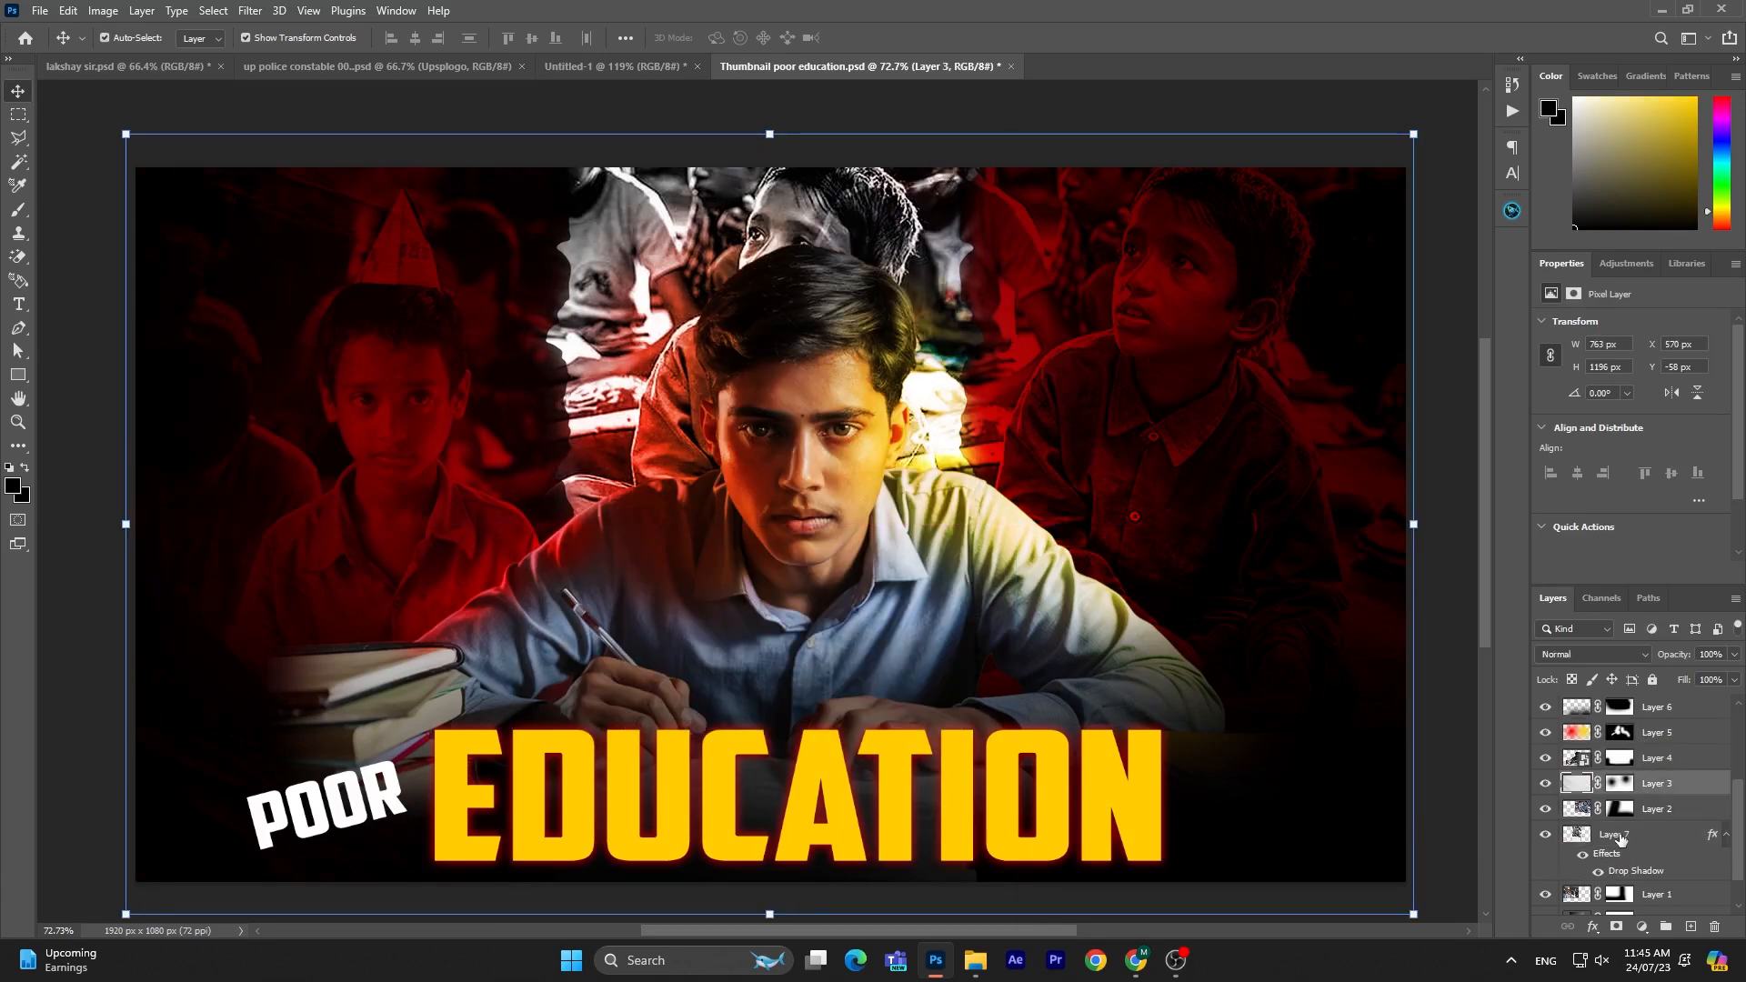
left_click(1620, 838)
key("ctrl+t")
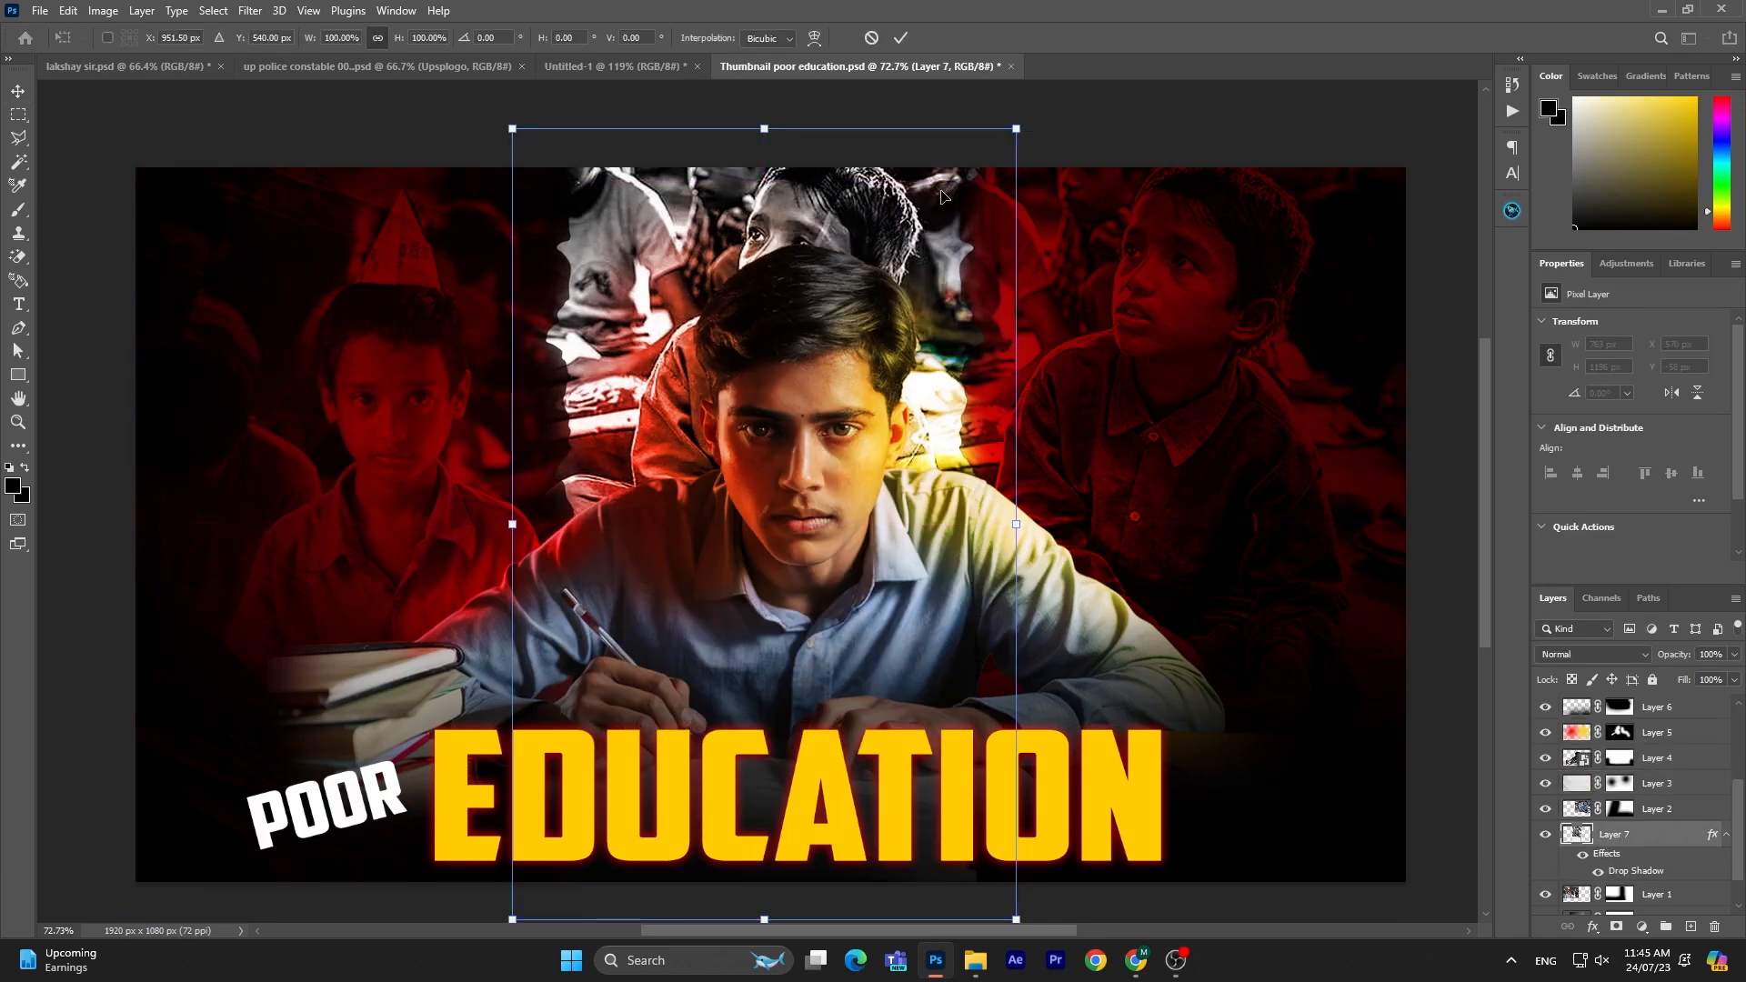
left_click_drag(942, 194, 977, 190)
key("Return")
scroll(773, 325, "down", 2)
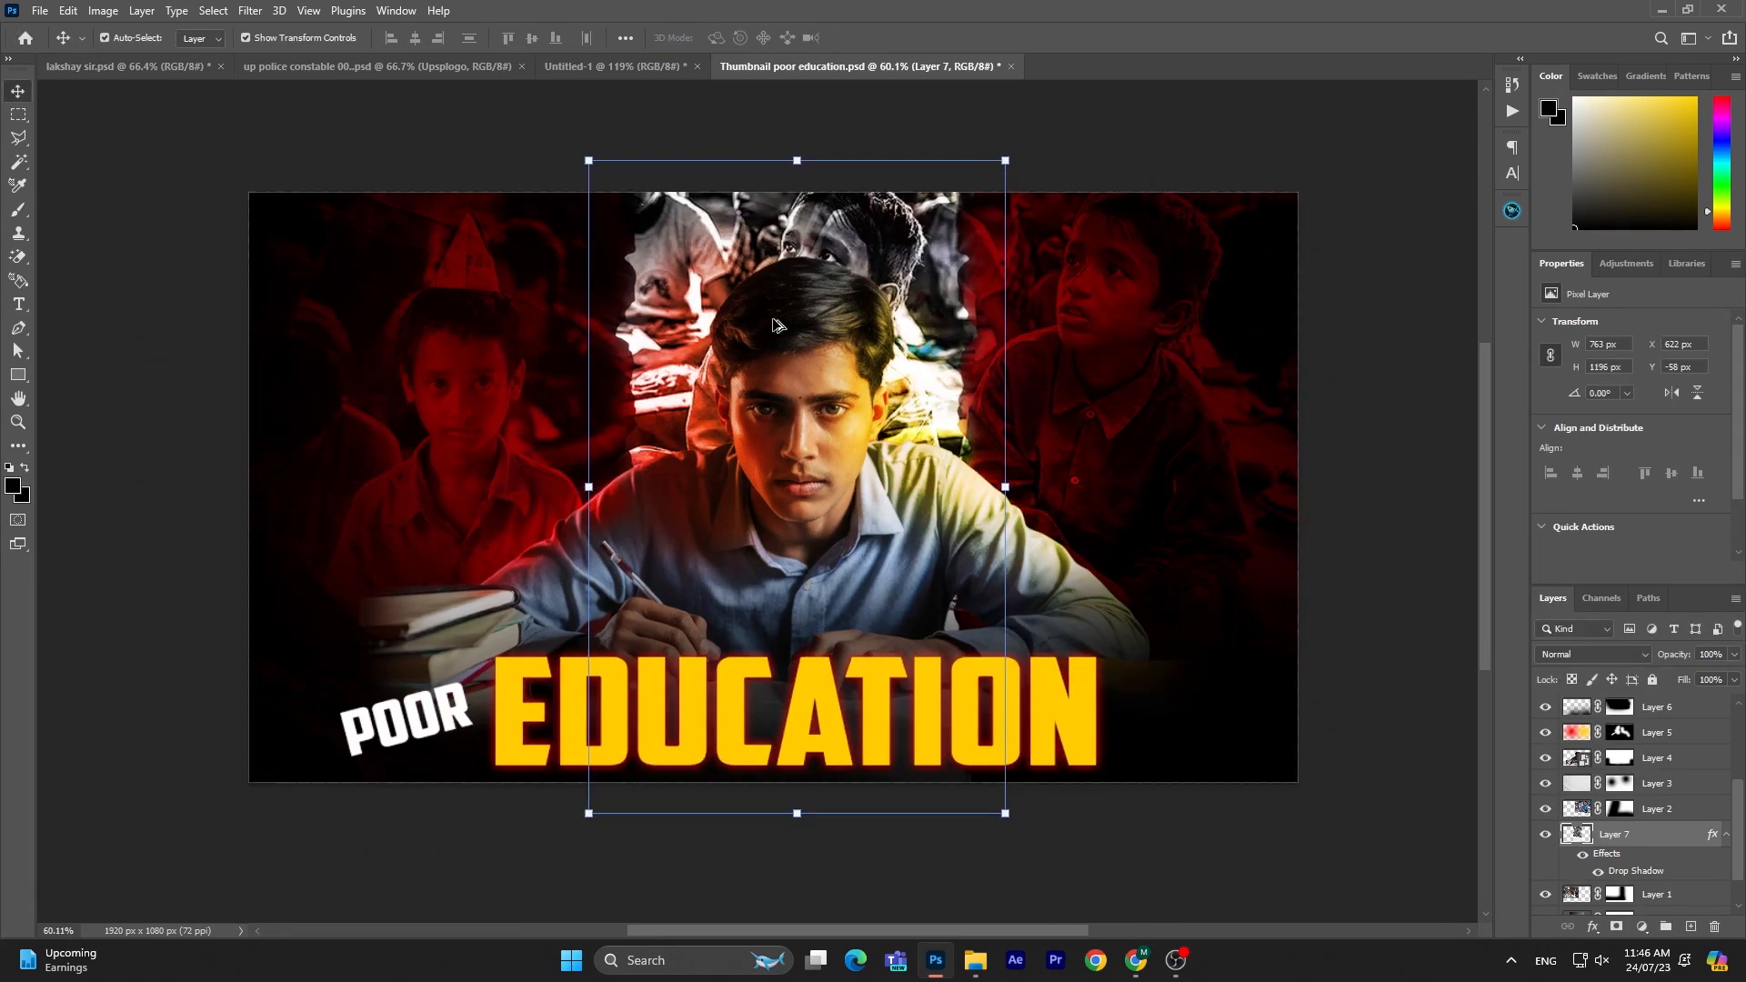
scroll(891, 236, "up", 1)
left_click(899, 229)
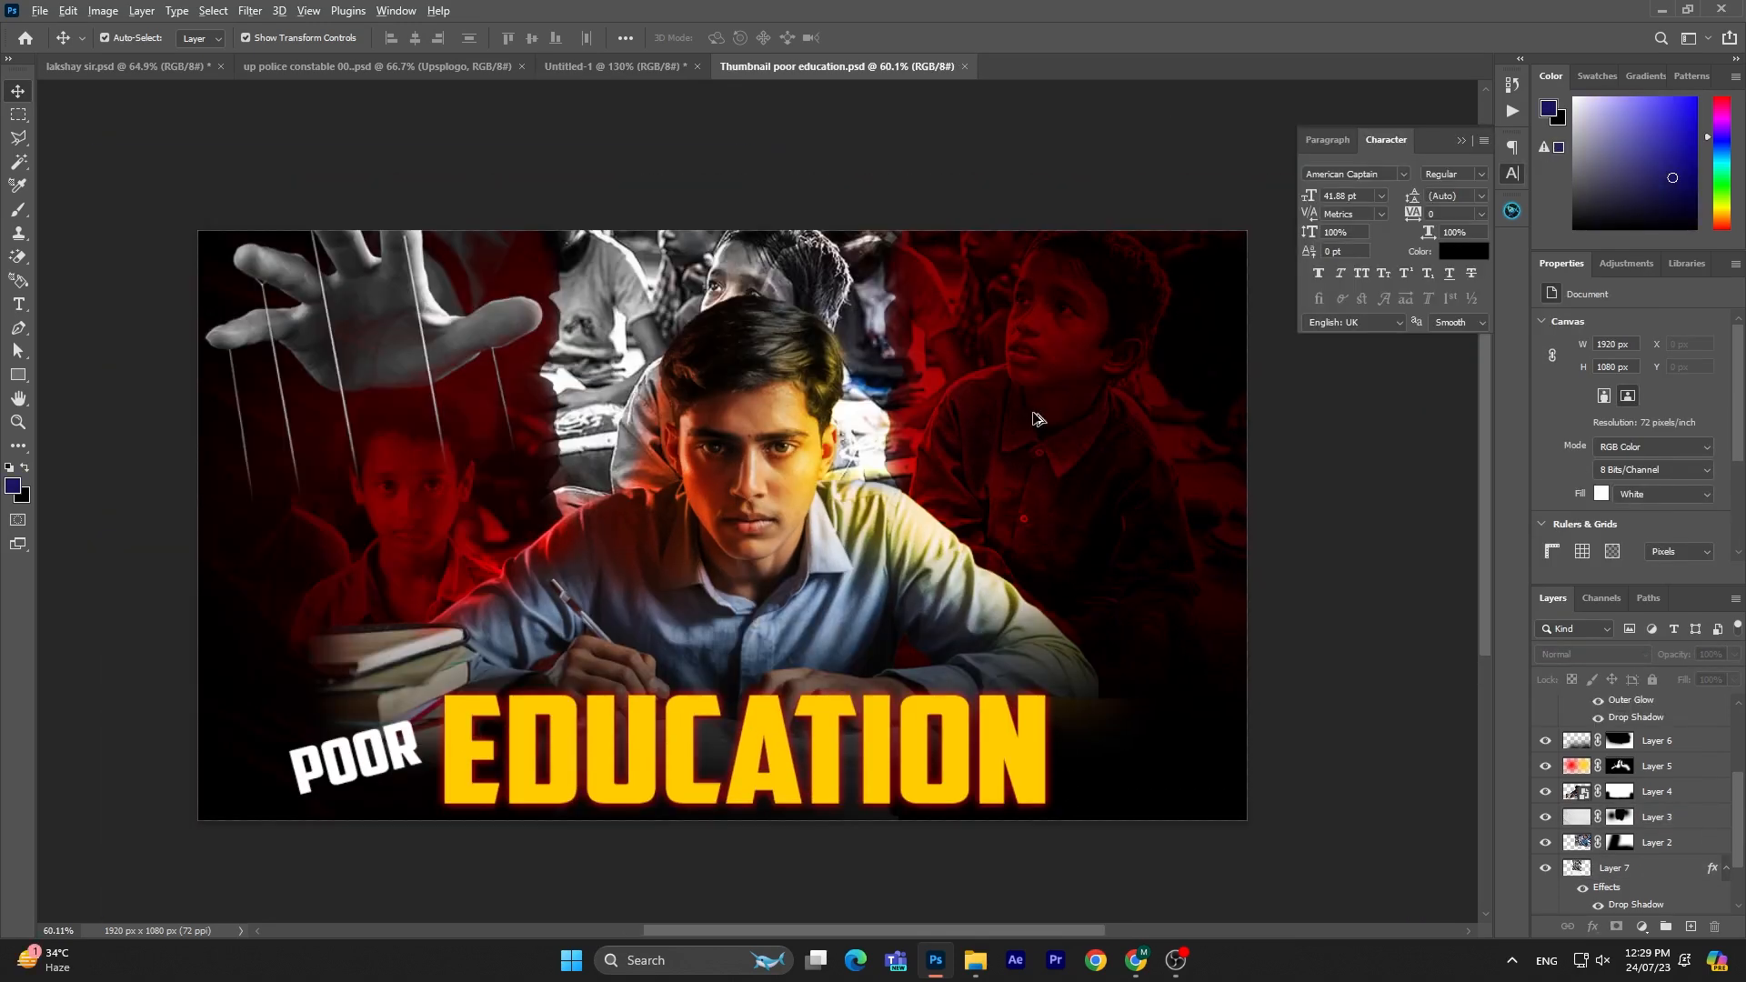
Draw a rectangle of about 460 × 284 px in the thumbnail's upper right, with a white fill and no stroke.
scroll(1033, 418, "up", 1)
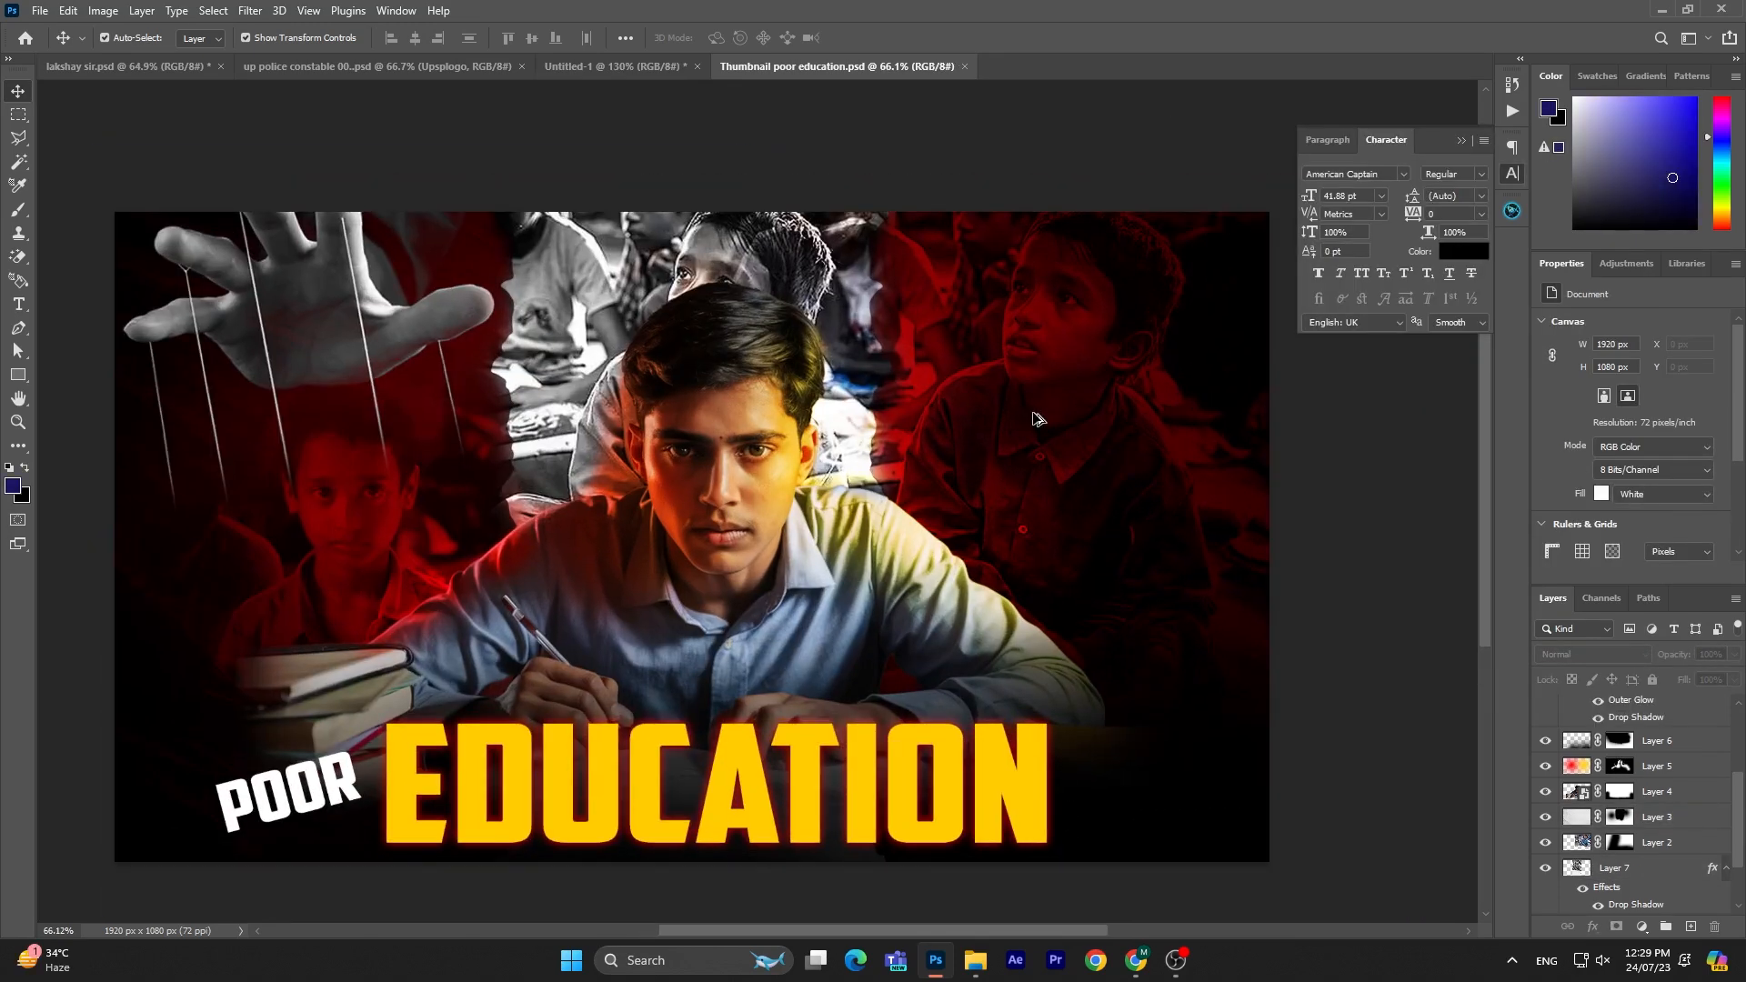
left_click(18, 374)
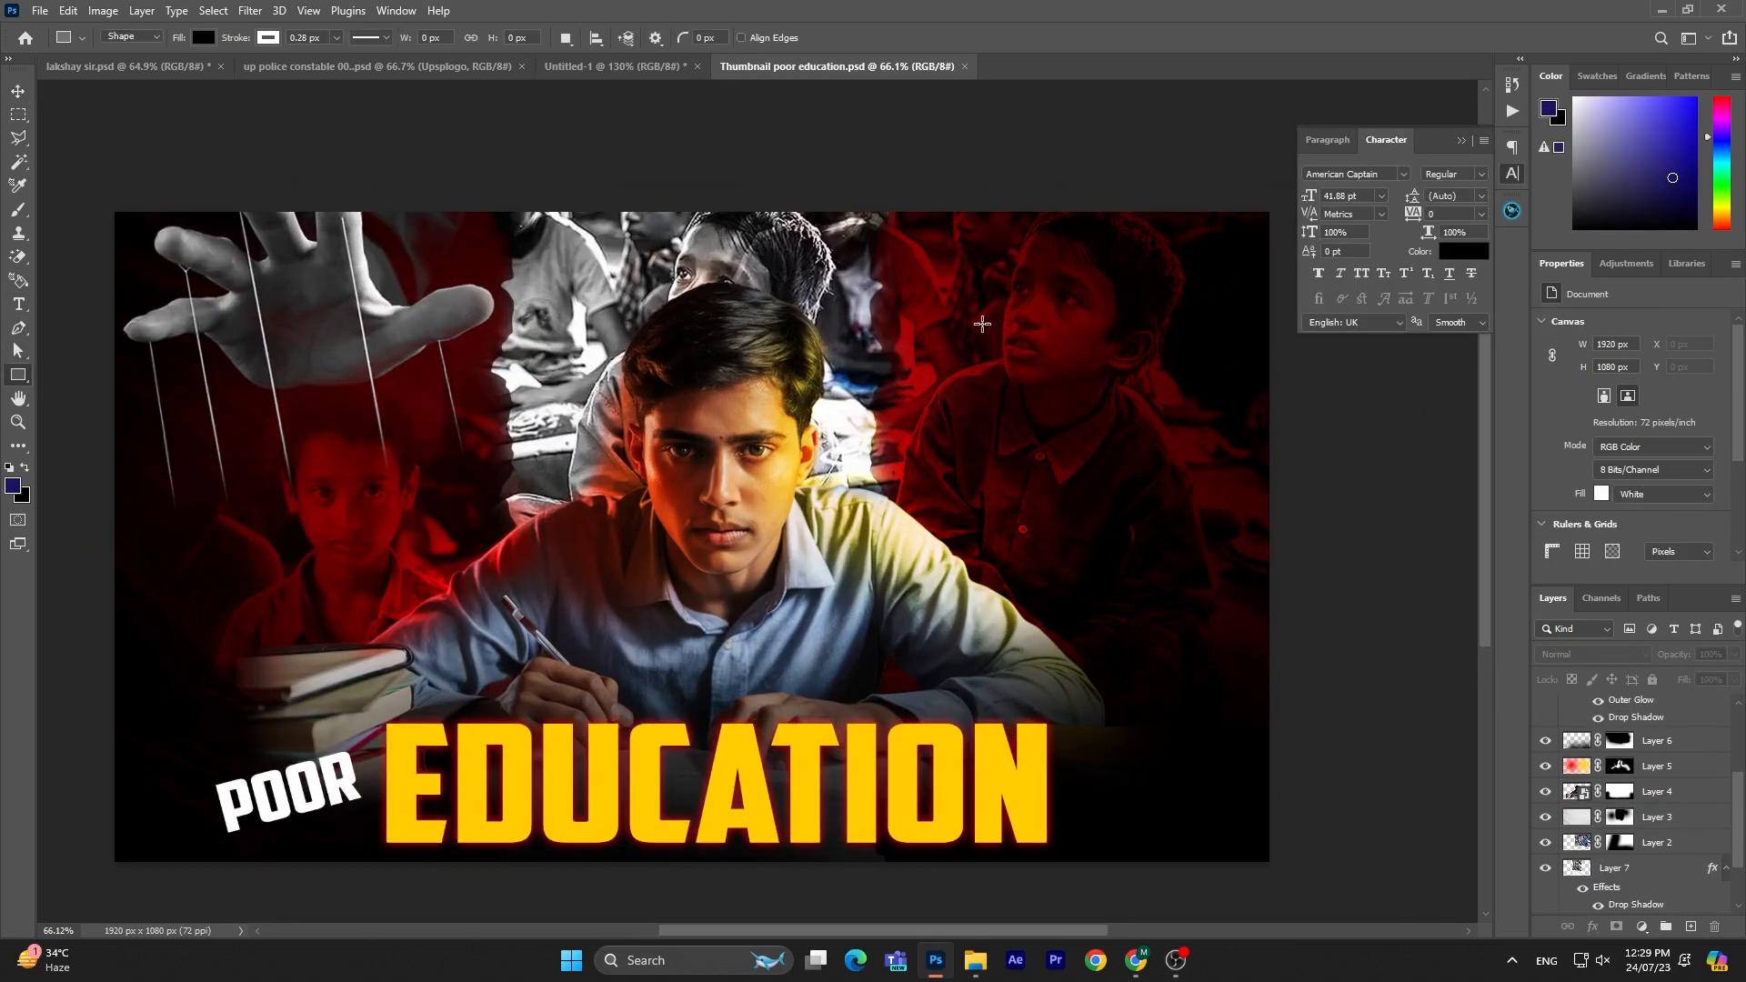
left_click_drag(945, 271, 1215, 439)
left_click(1599, 456)
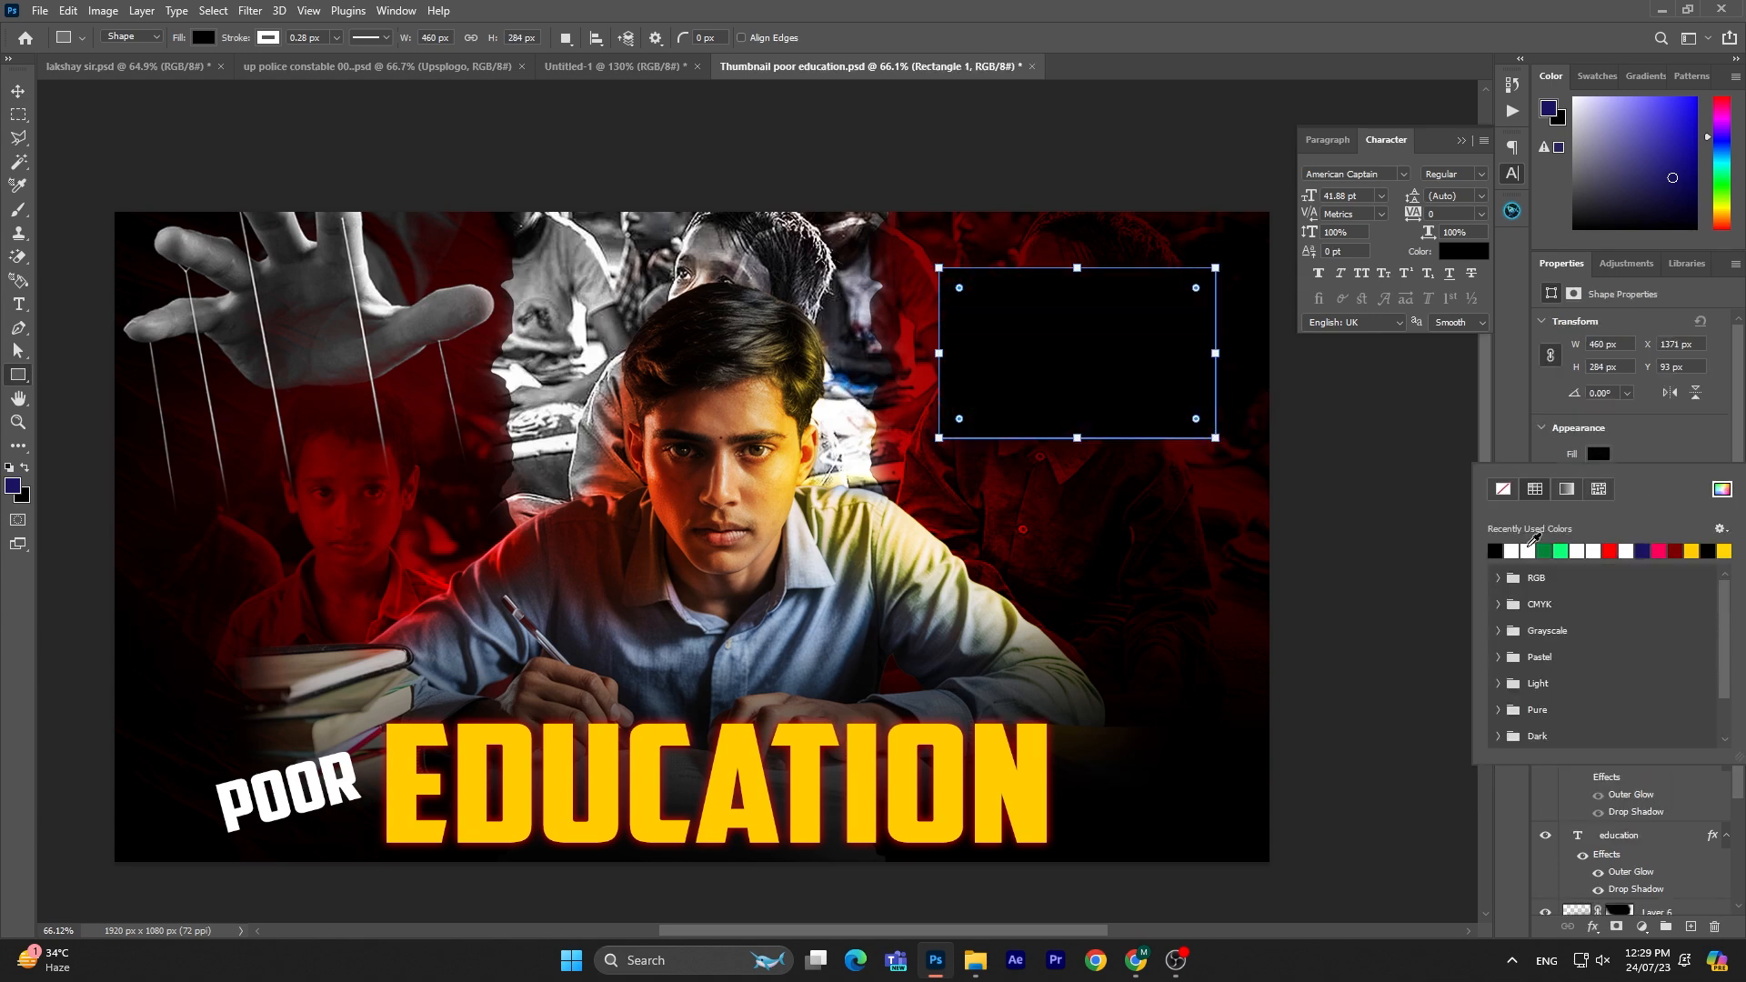
left_click(1516, 550)
left_click(1648, 435)
left_click(1600, 480)
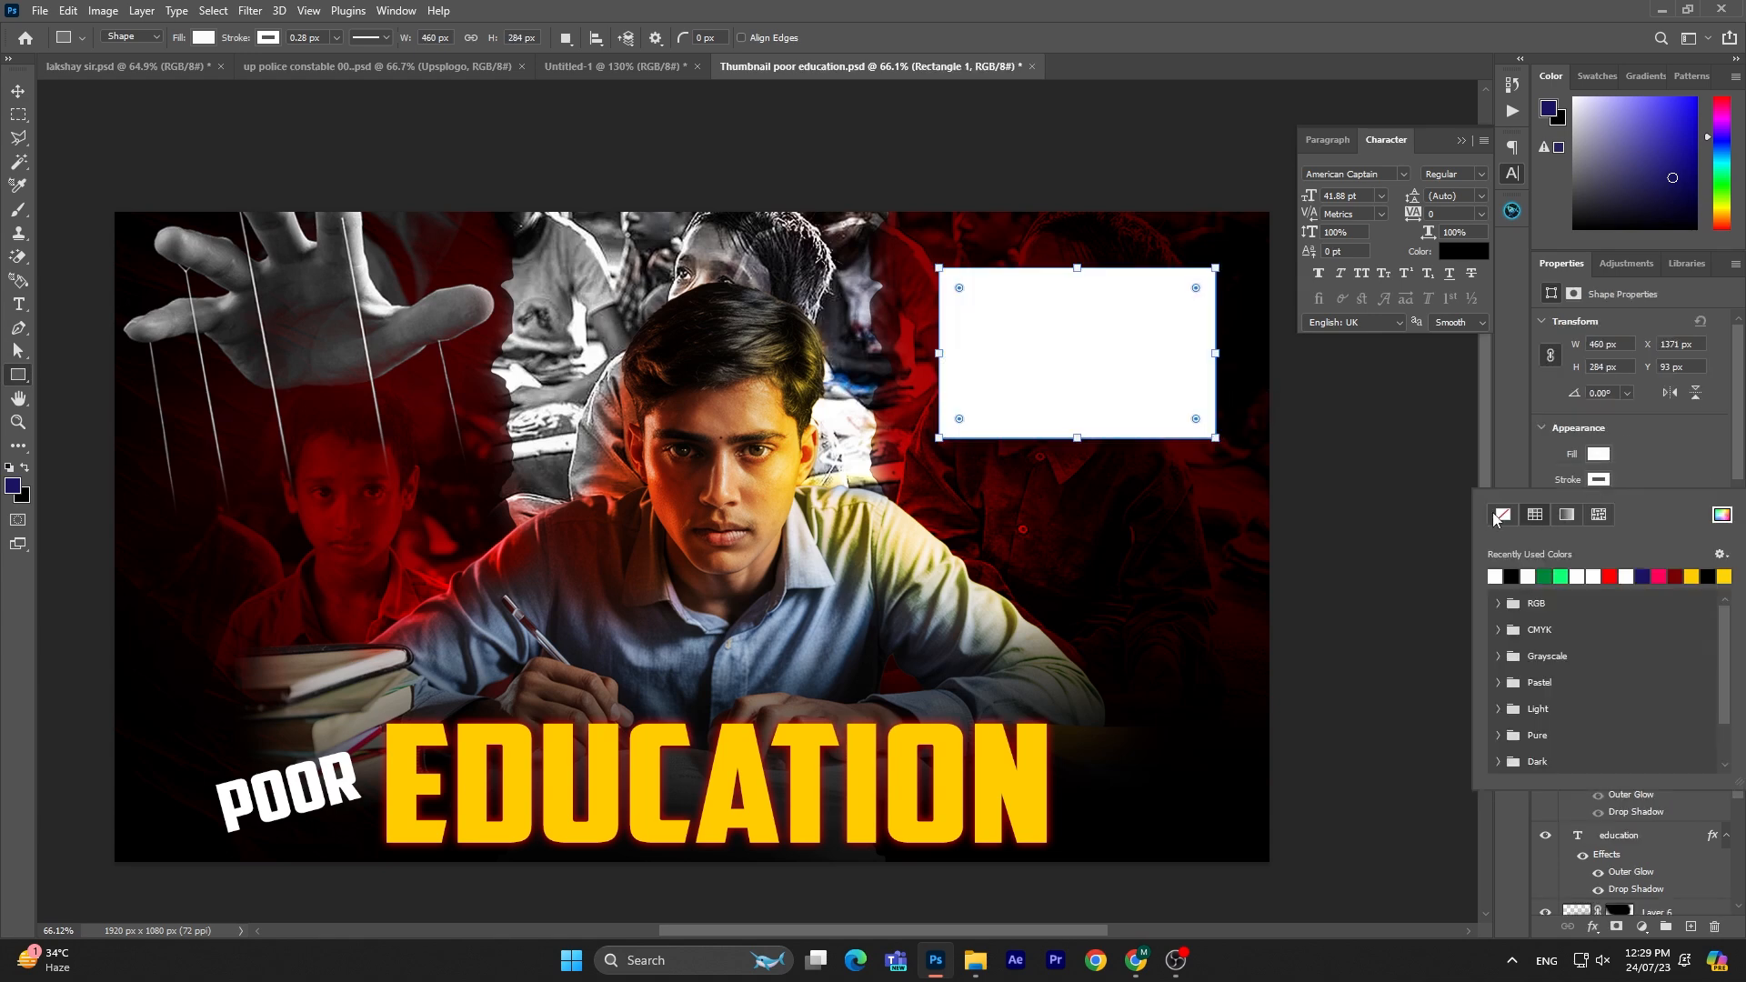
left_click(1687, 466)
Paste the copied photo of two children on a wooden cart above the white rectangle and clip it to that shape.
scroll(1240, 235, "up", 3)
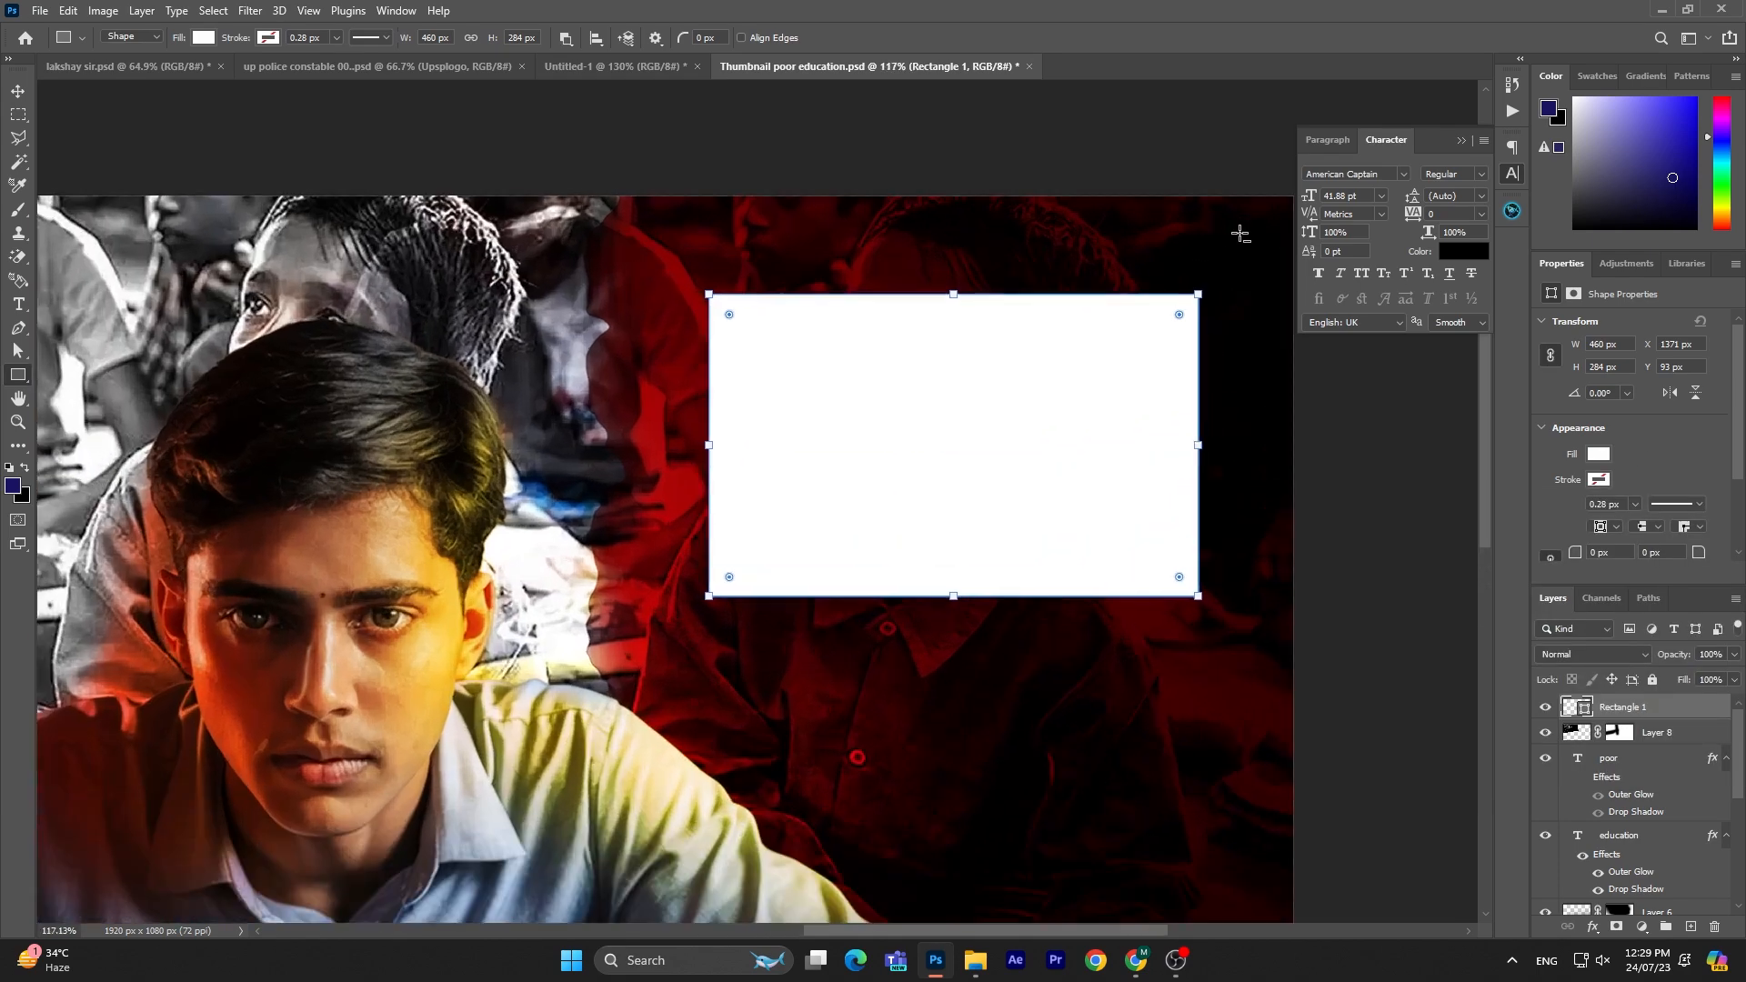
left_click(18, 91)
left_click(976, 289)
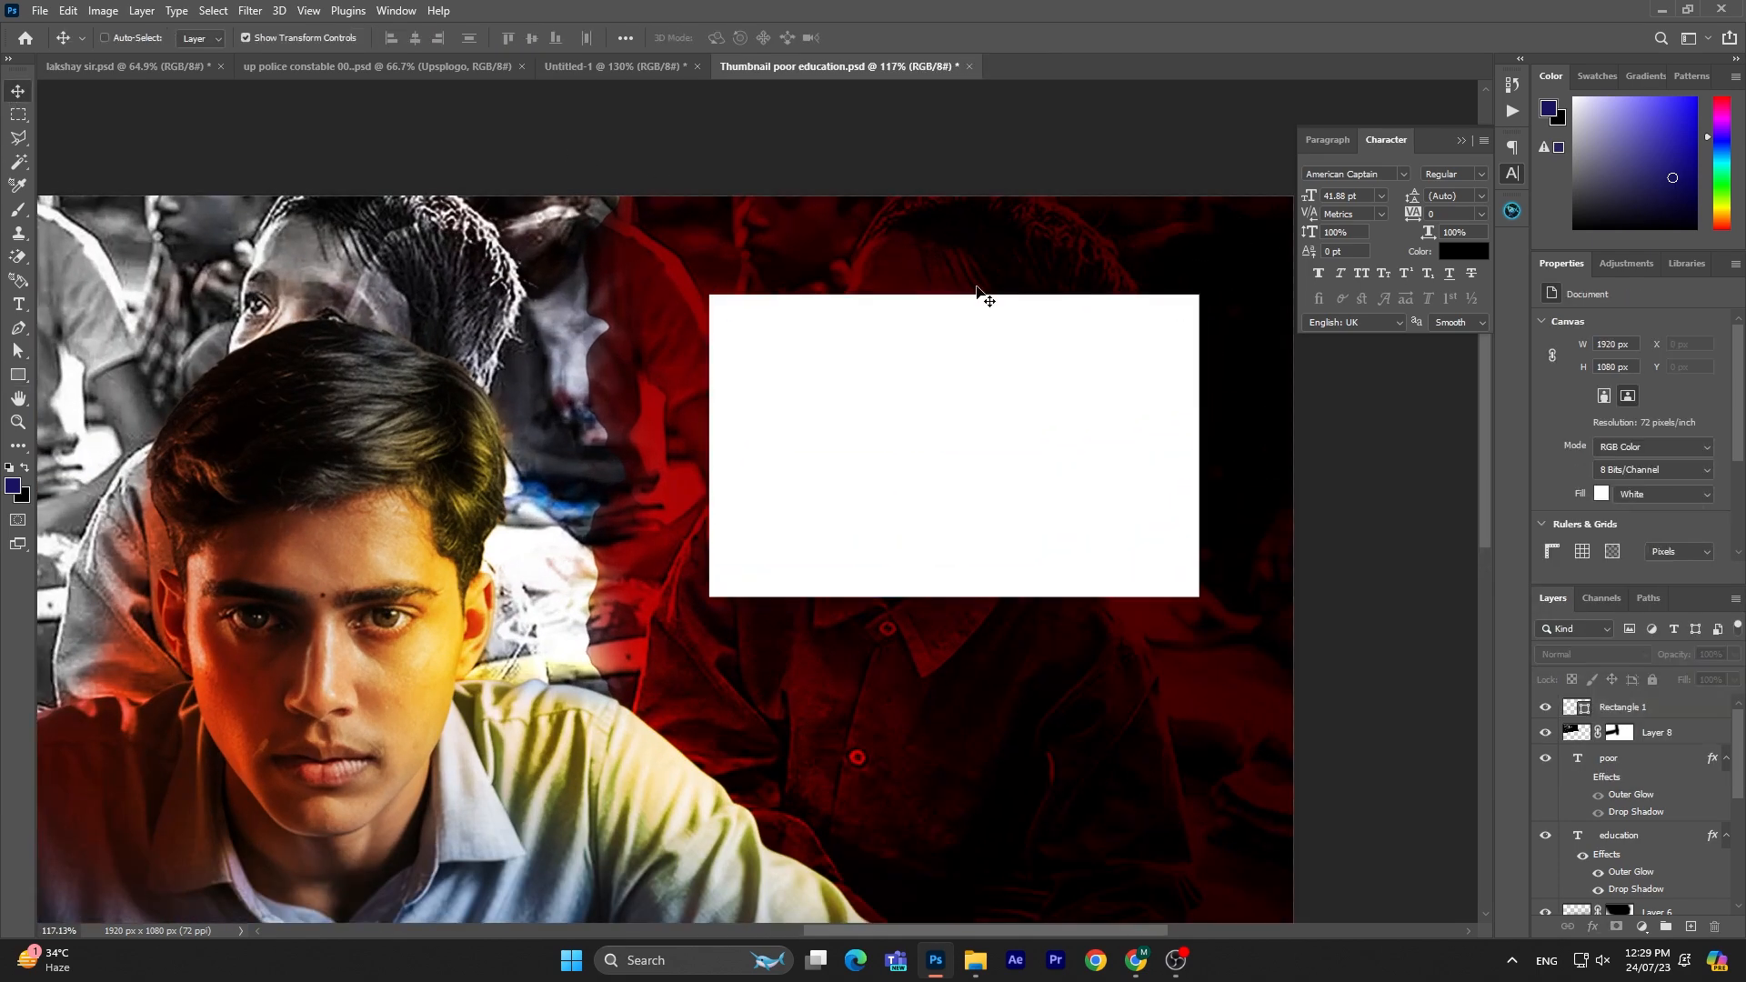
key("ctrl+v")
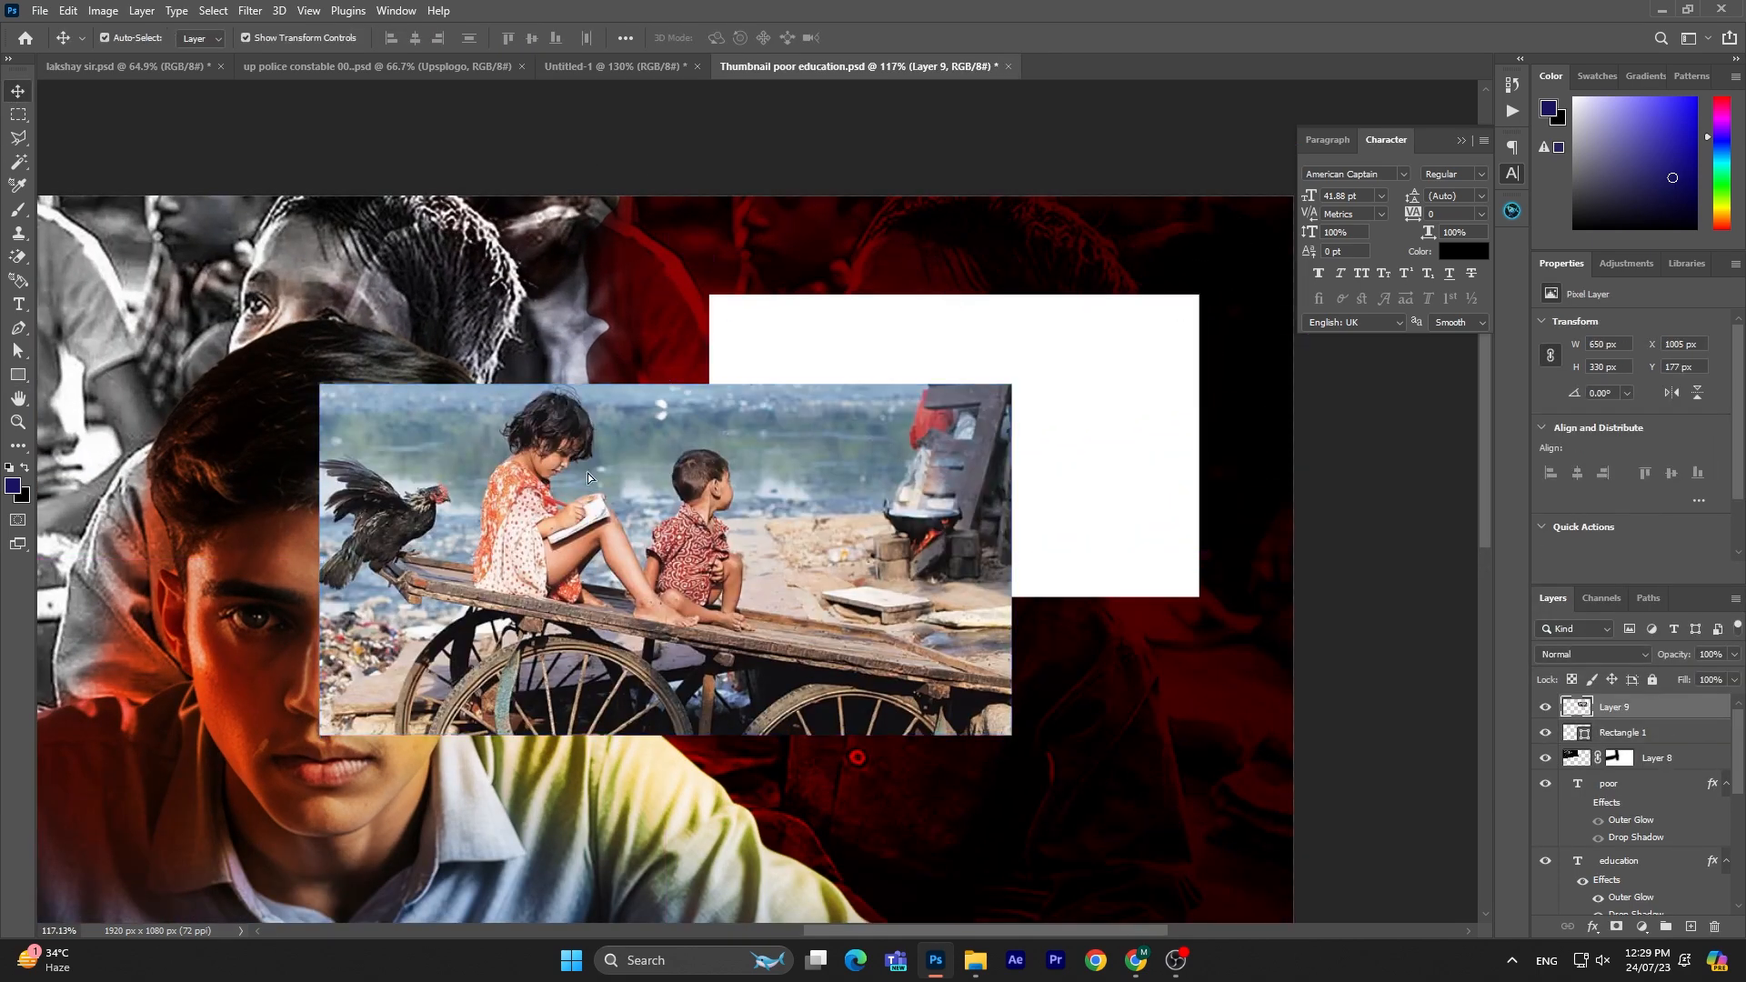
left_click_drag(643, 562, 687, 271)
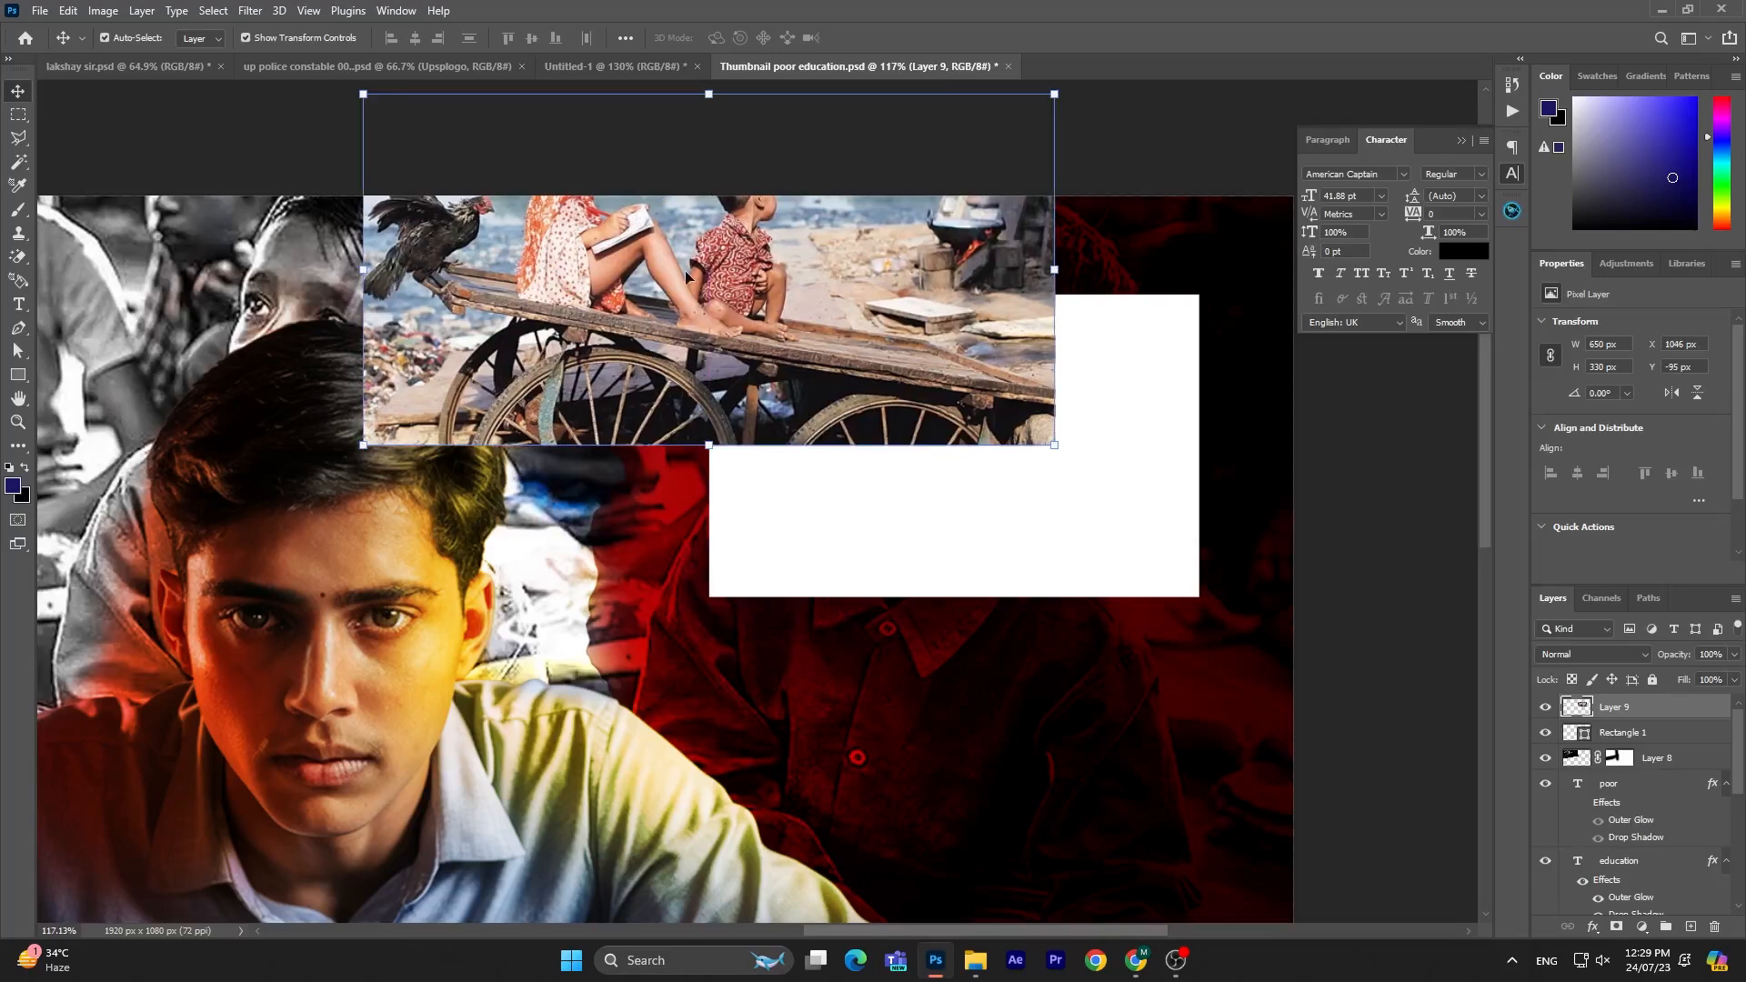
left_click(1625, 712, "alt")
Position the cart photo inside the rectangle and scale it to about 95% so both children fit in the frame.
left_click_drag(963, 319, 1153, 487)
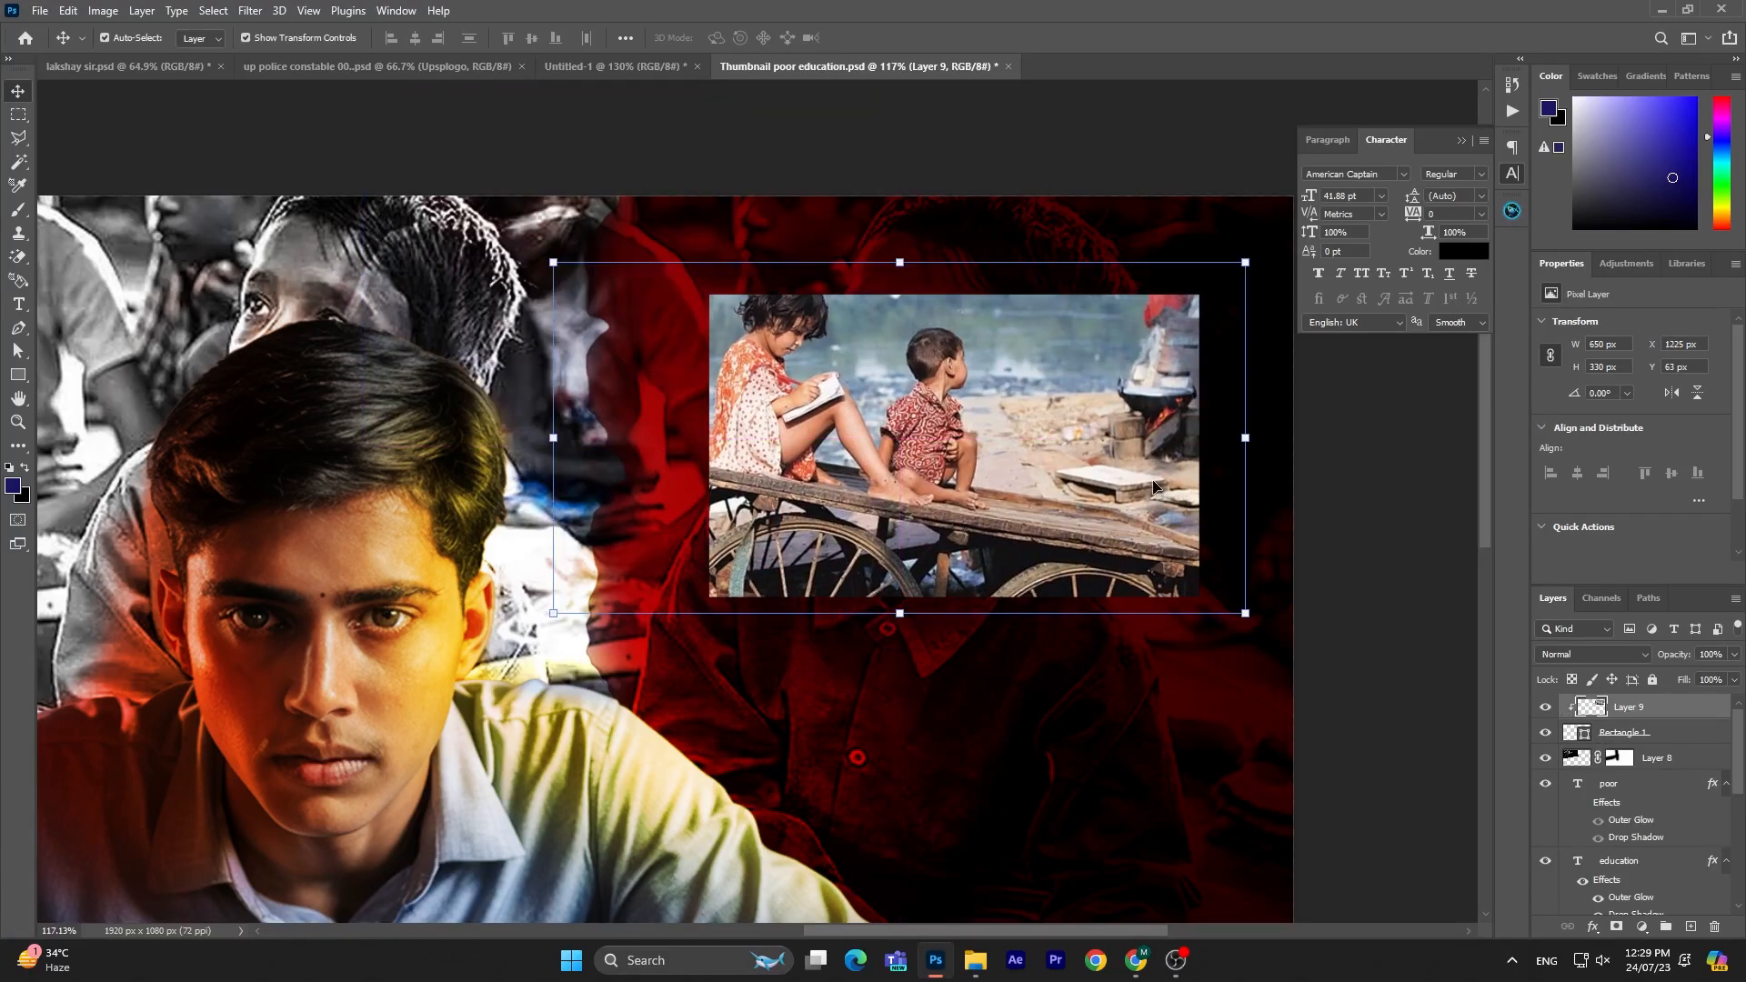
left_click_drag(1245, 262, 1227, 271)
left_click_drag(918, 420, 938, 428)
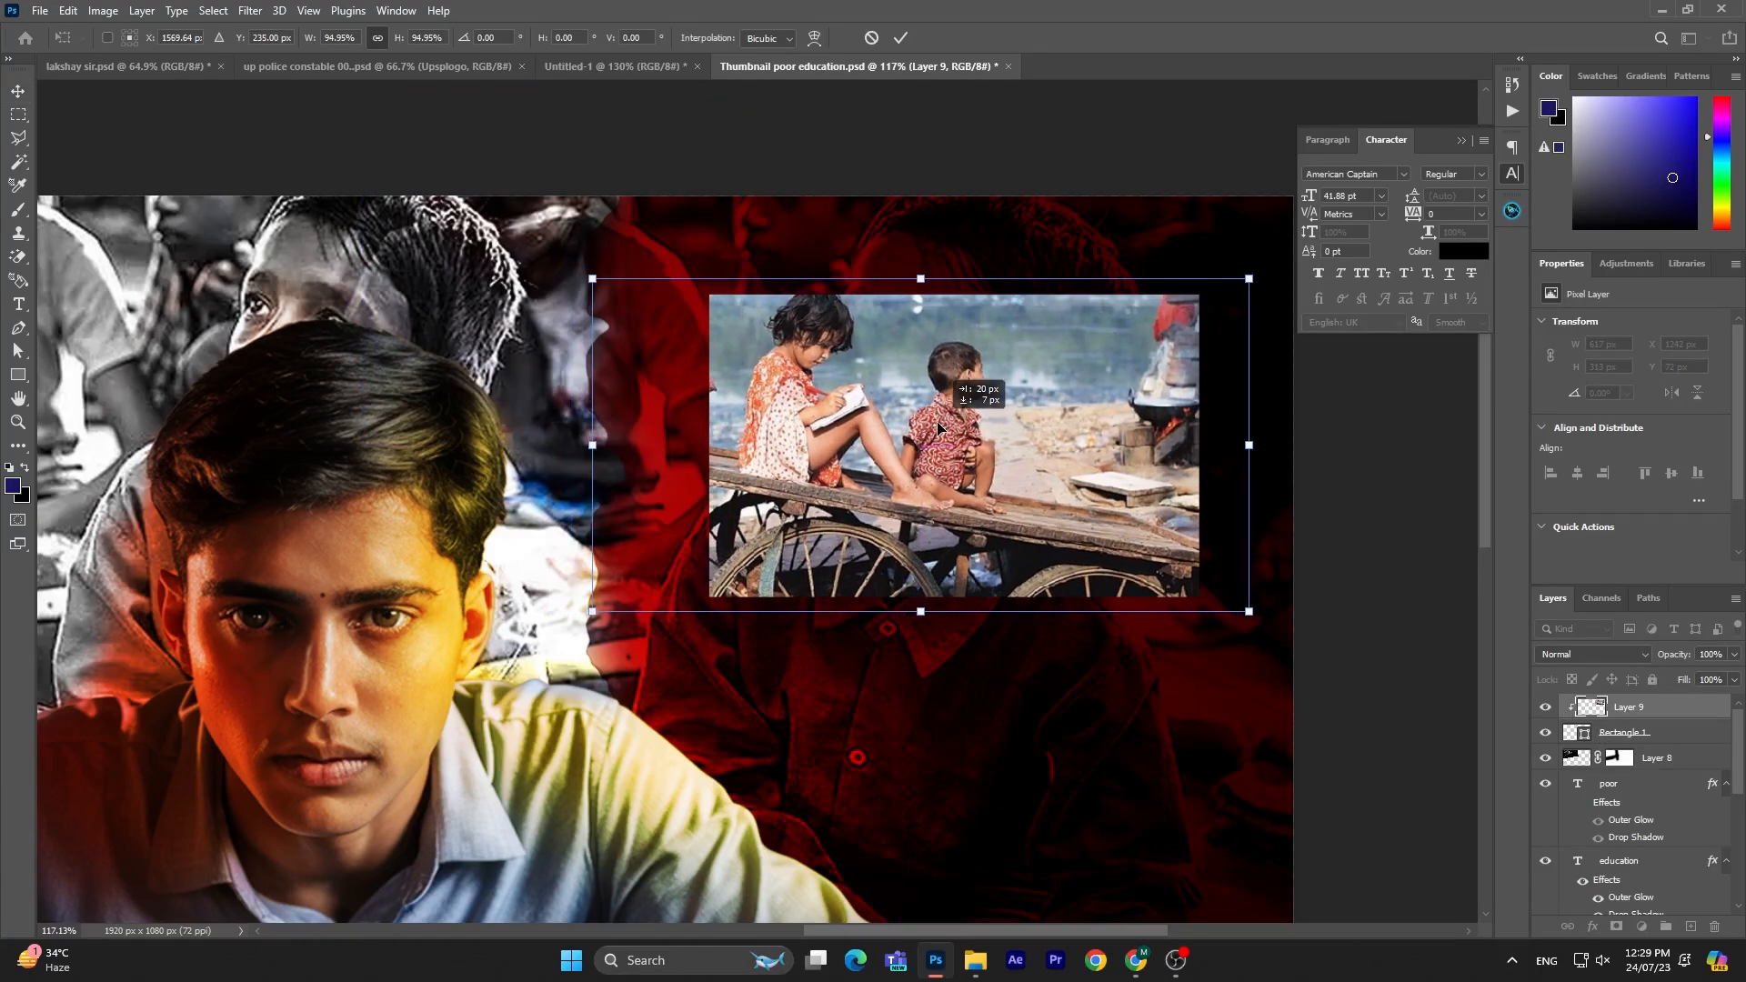
key("Return")
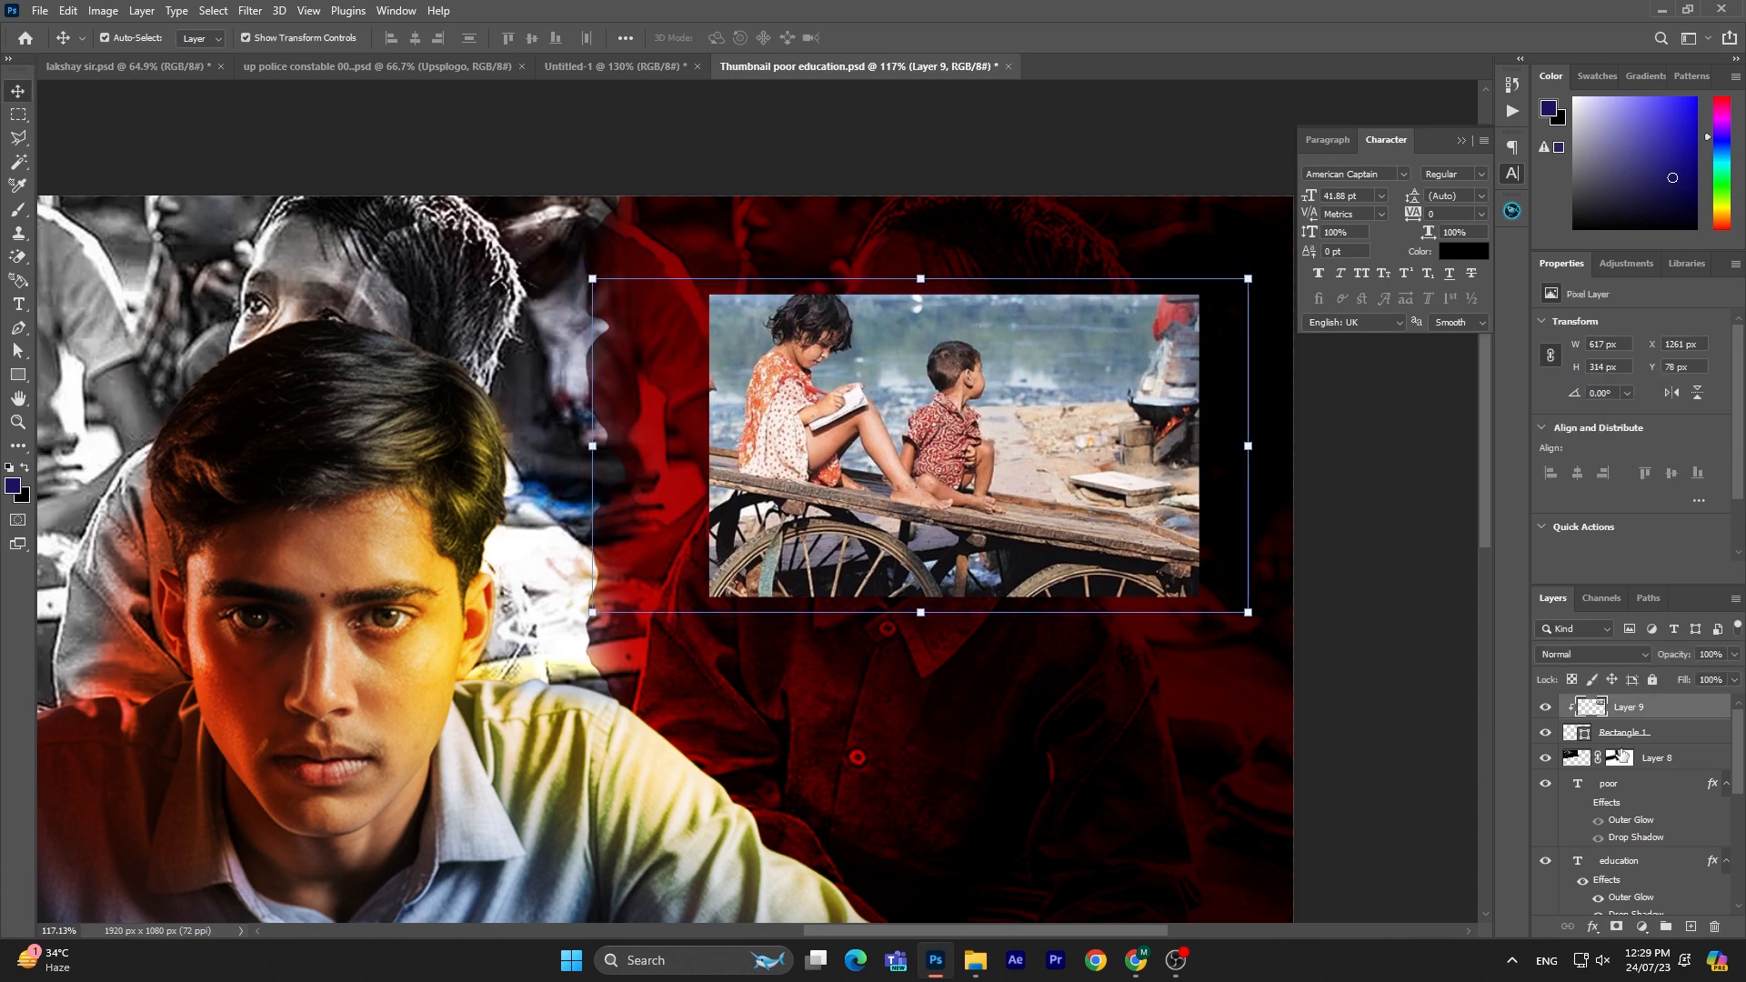
Give the rectangle behind the cart photo a white stroke about 9.56 px wide.
left_click(1653, 734)
left_click(1599, 480)
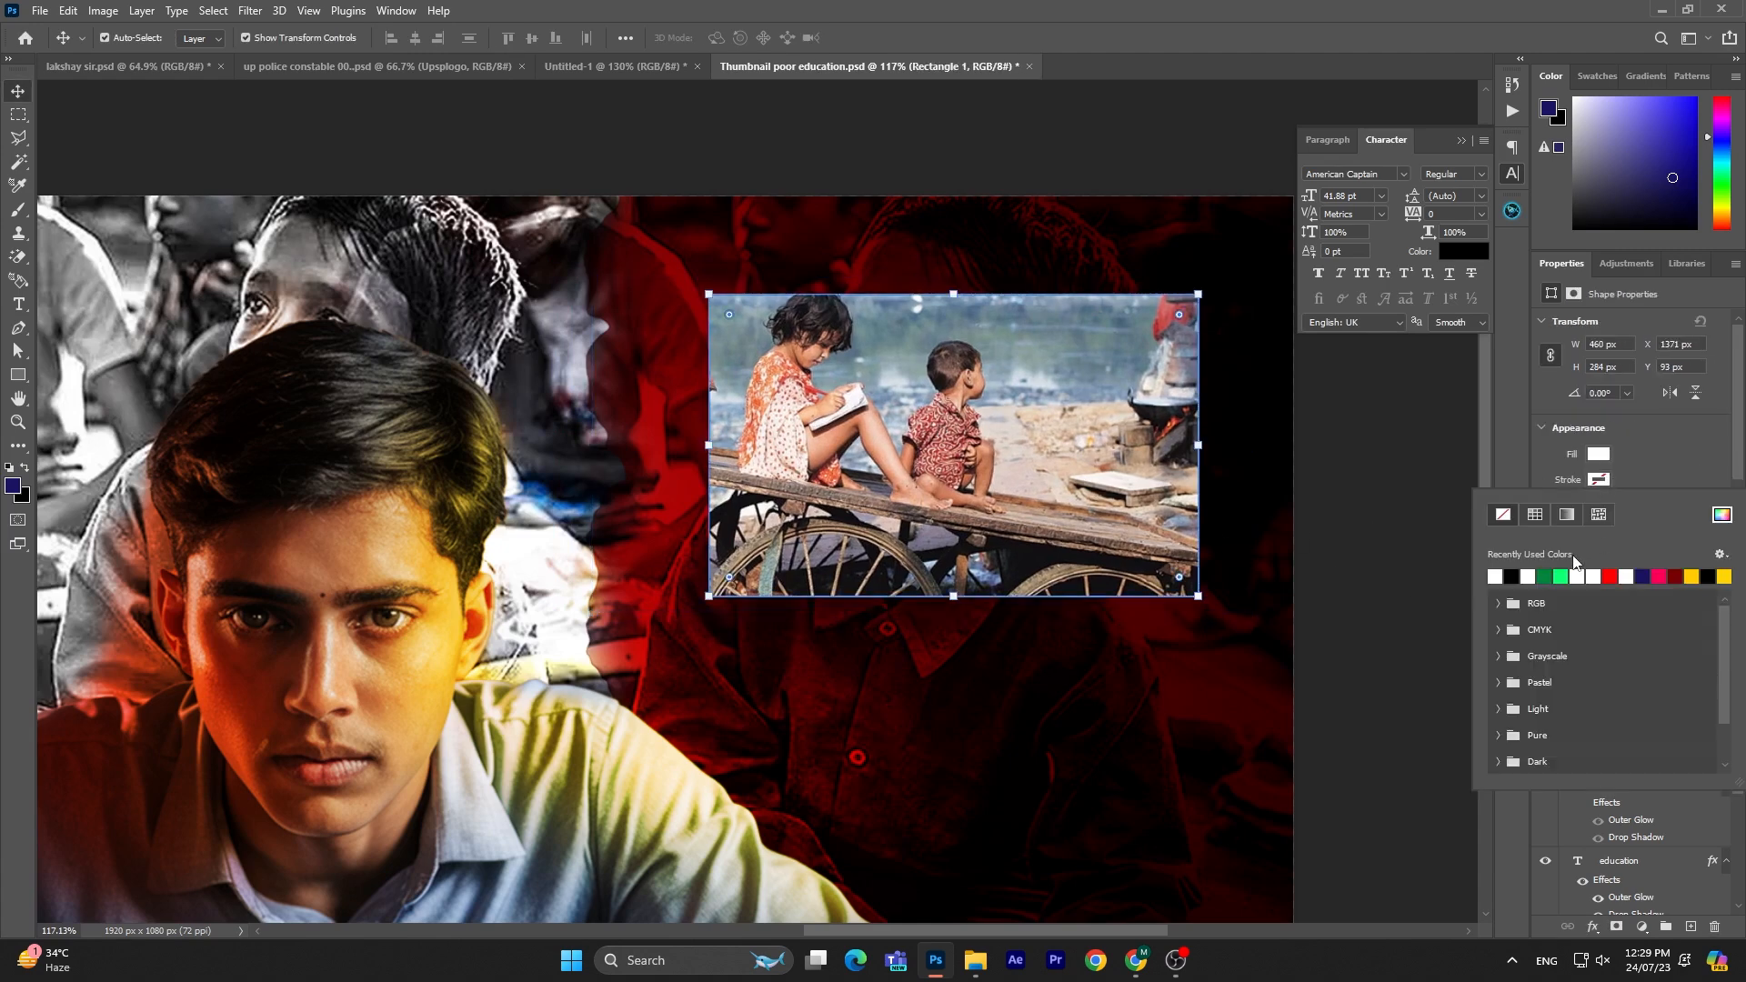
key("Escape")
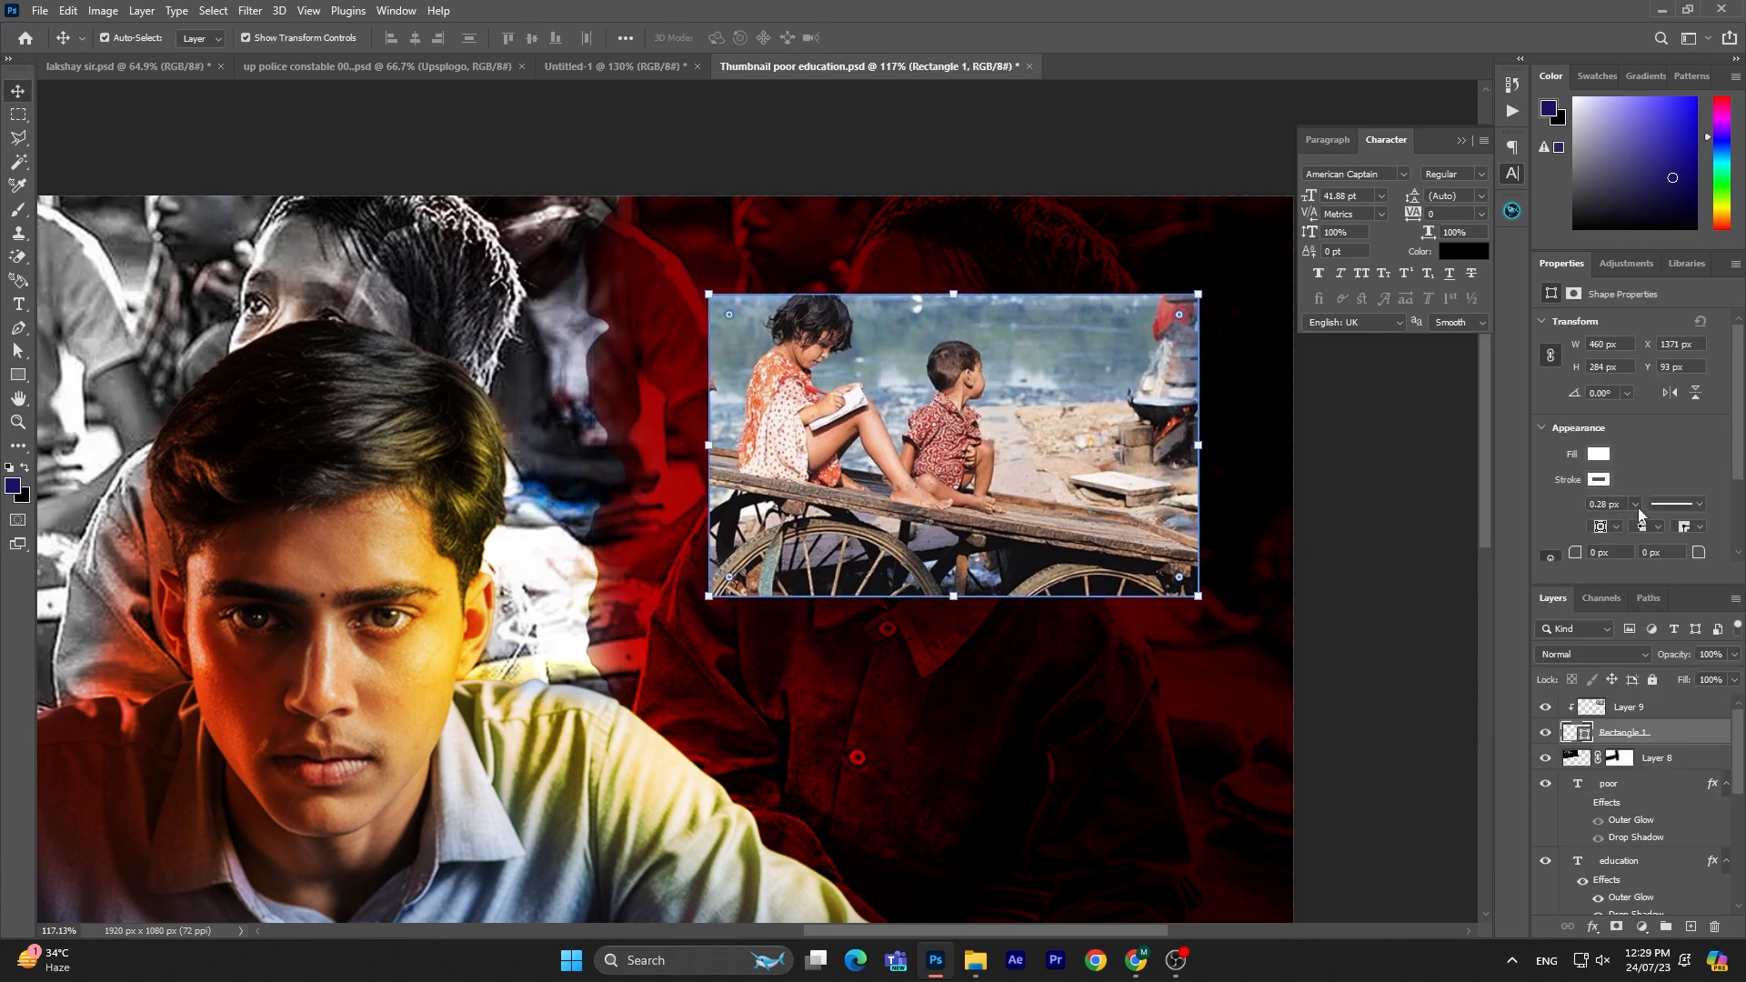
mouse_move(1634, 503)
left_mouse_down()
mouse_move(1617, 526)
mouse_move(1656, 527)
left_mouse_up()
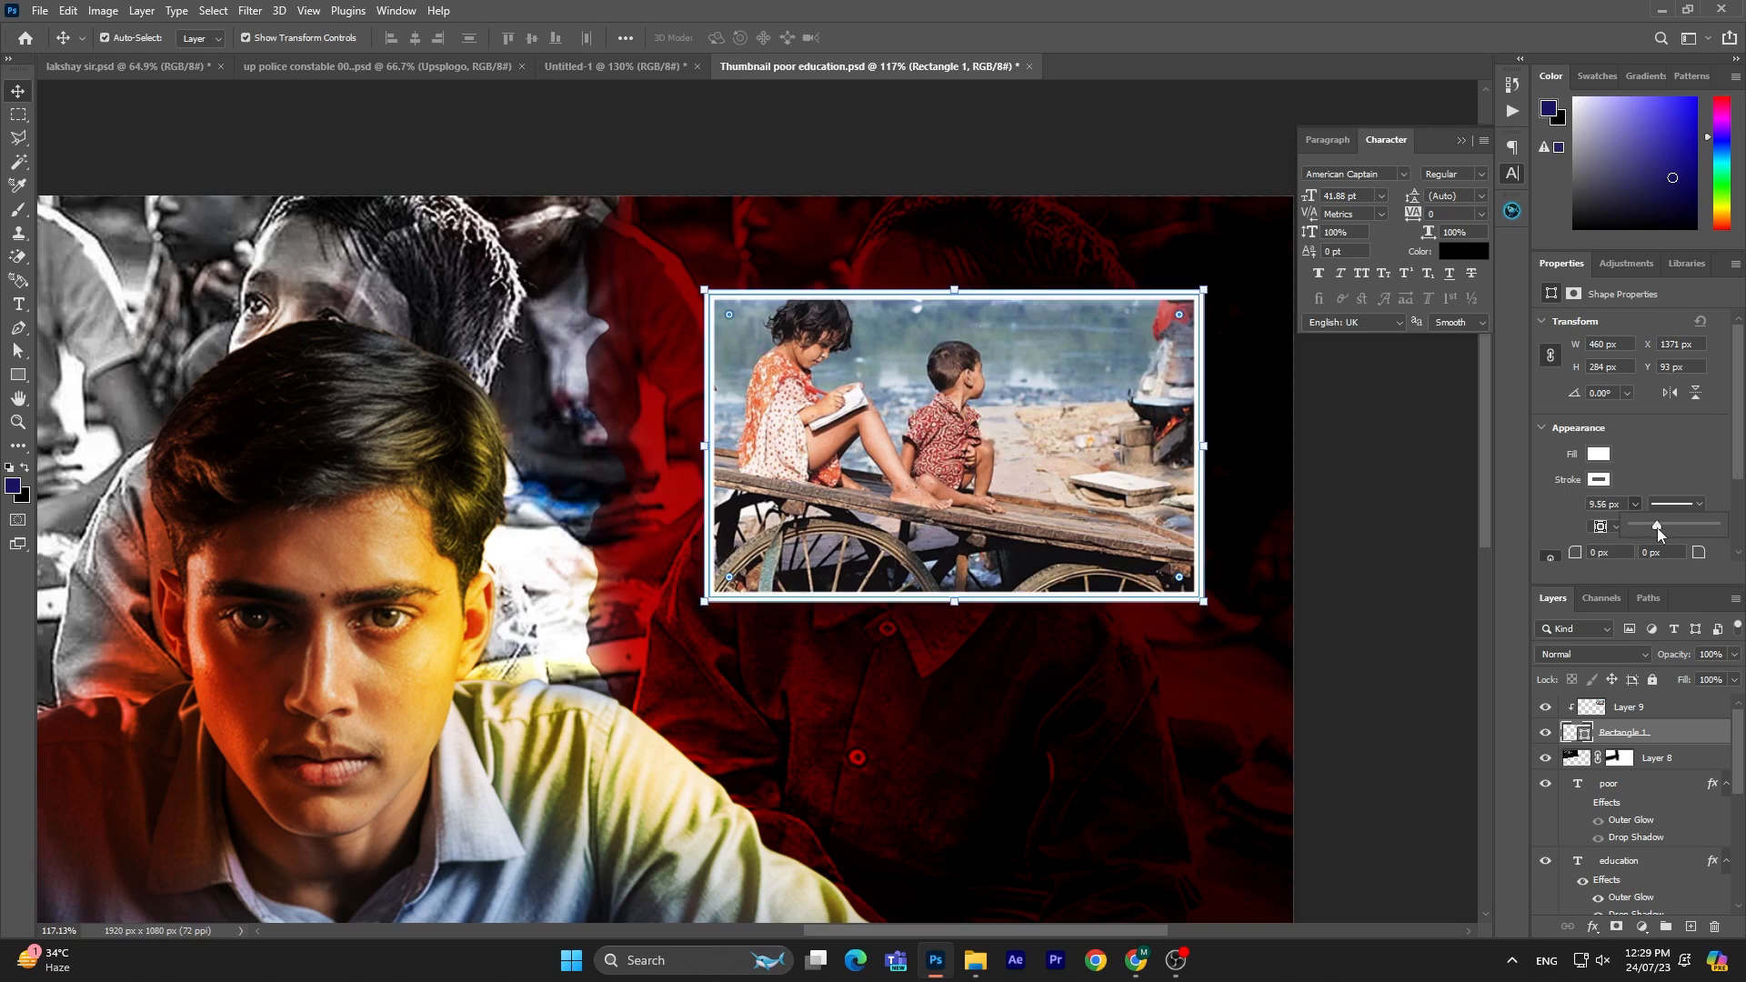
left_click(1462, 506)
Merge the clipped cart photo with its rectangle and add a drop shadow to the merged layer.
left_click(1658, 708)
left_click(1665, 735, "shift")
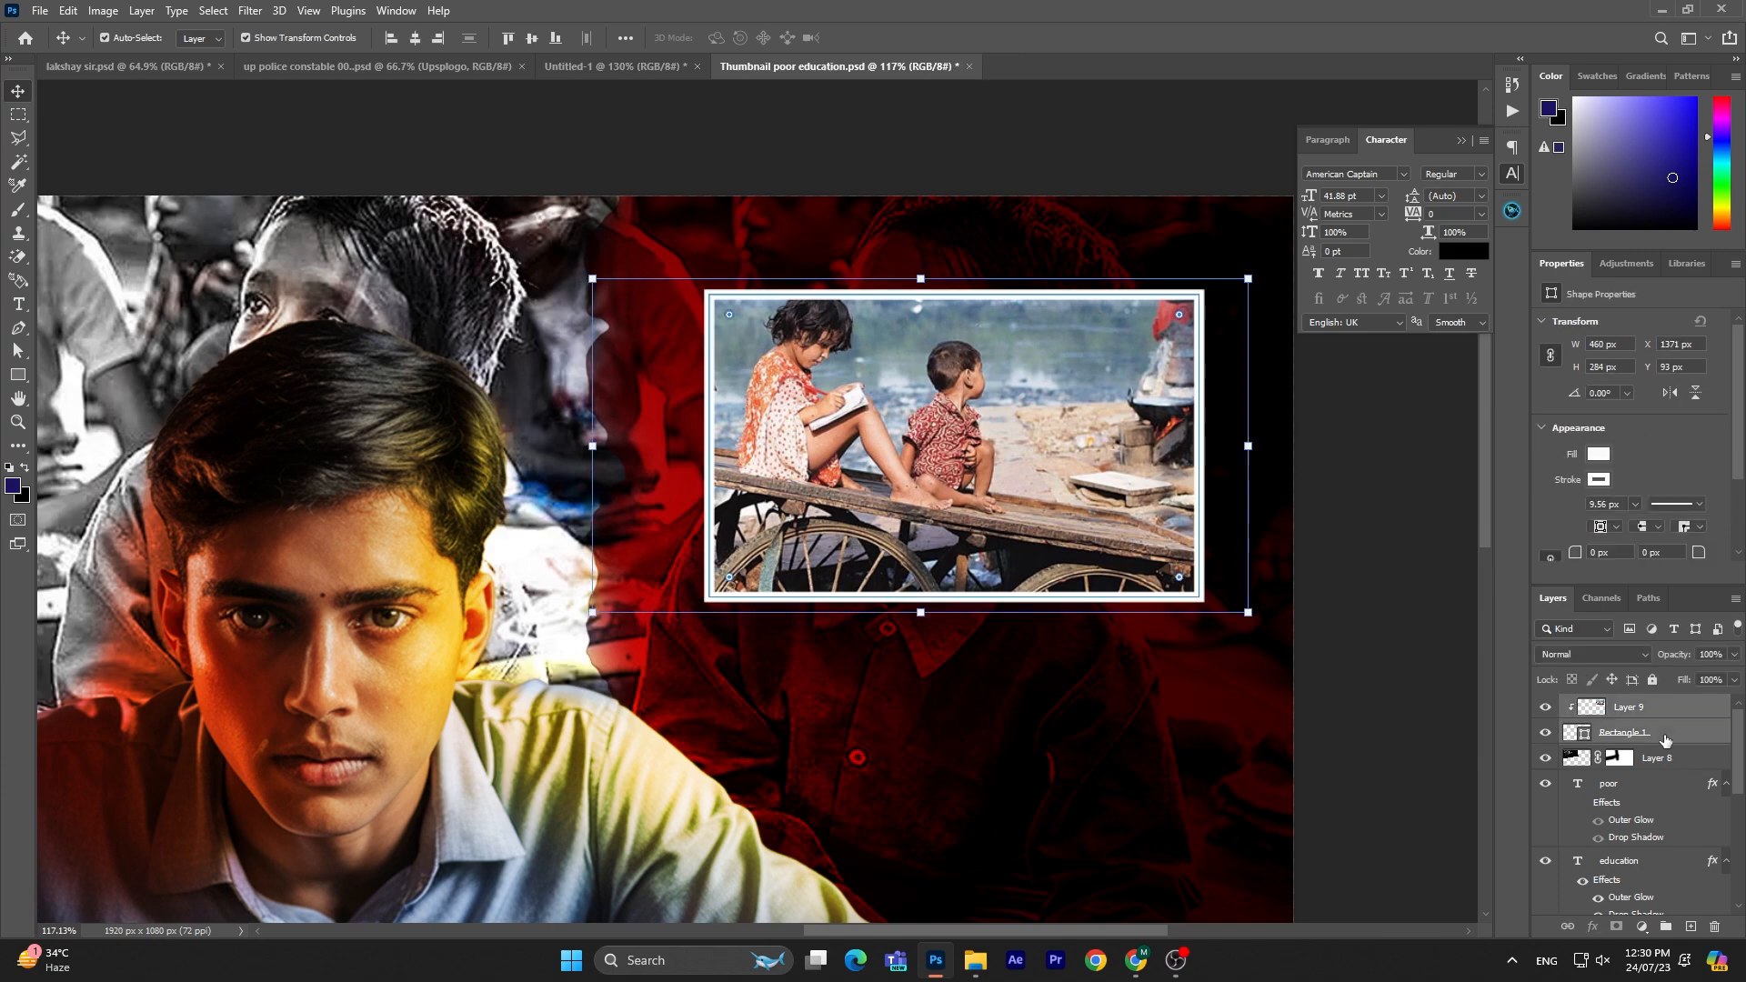
key("ctrl+e")
right_click(1644, 709)
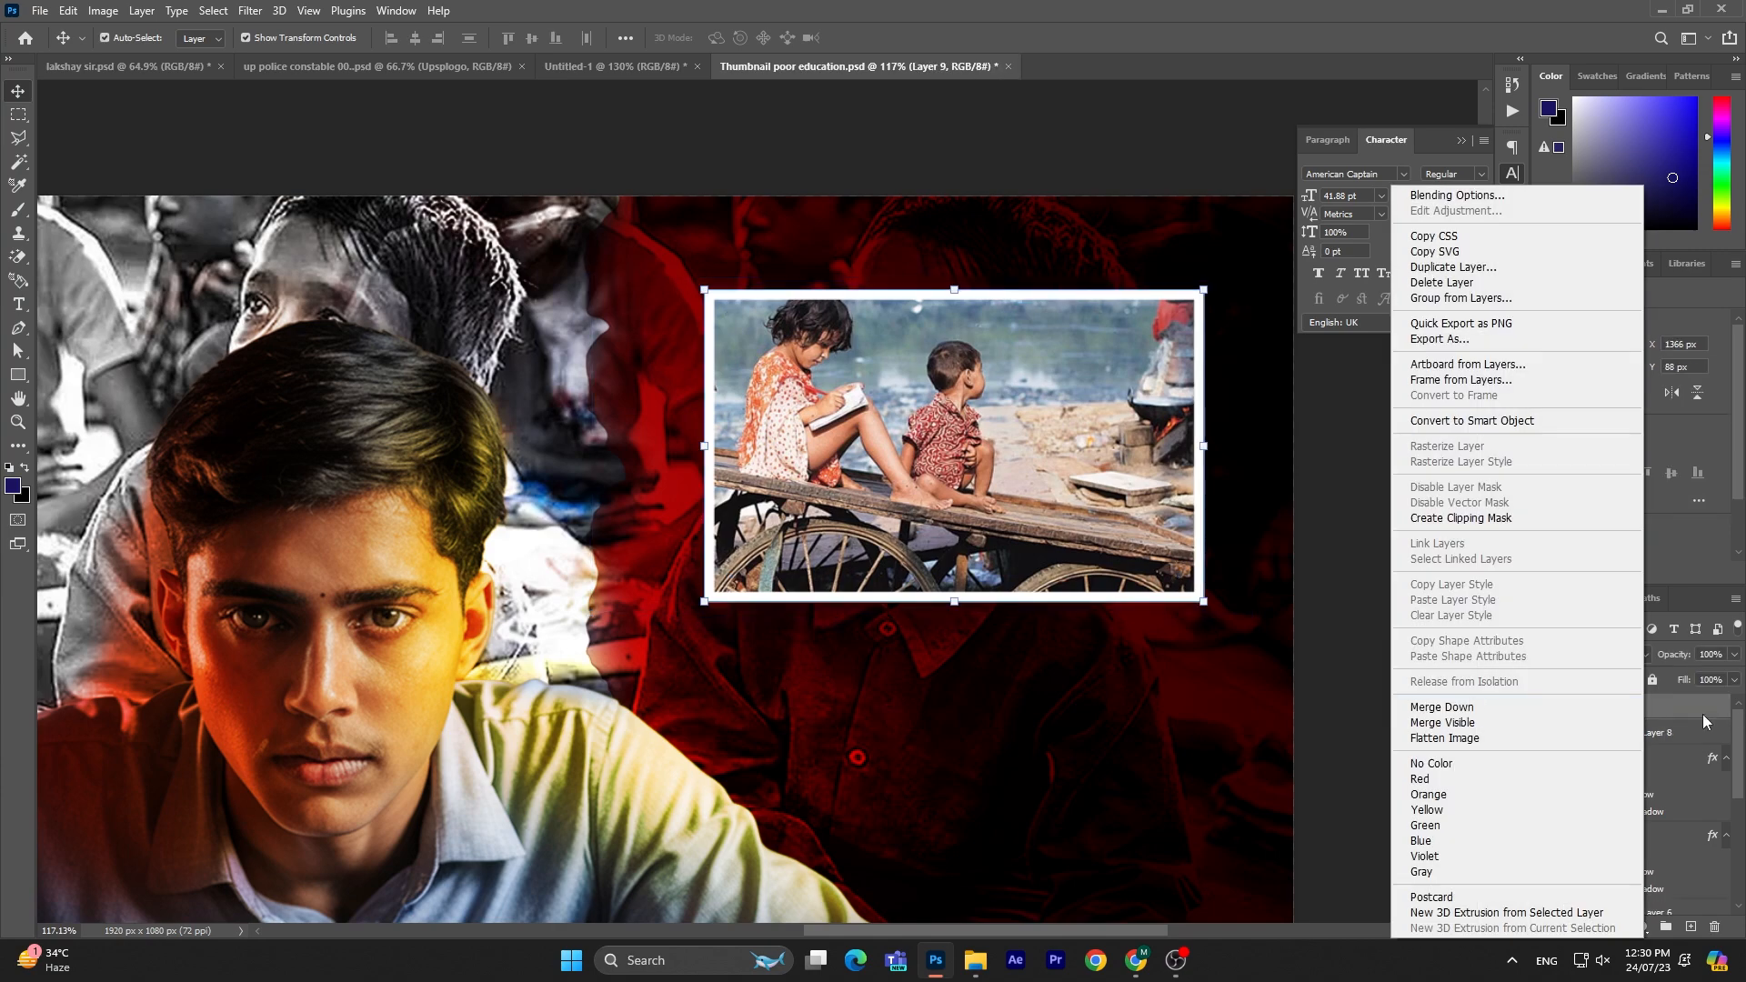
left_click(1690, 716)
left_click(1592, 927)
left_click(1627, 934)
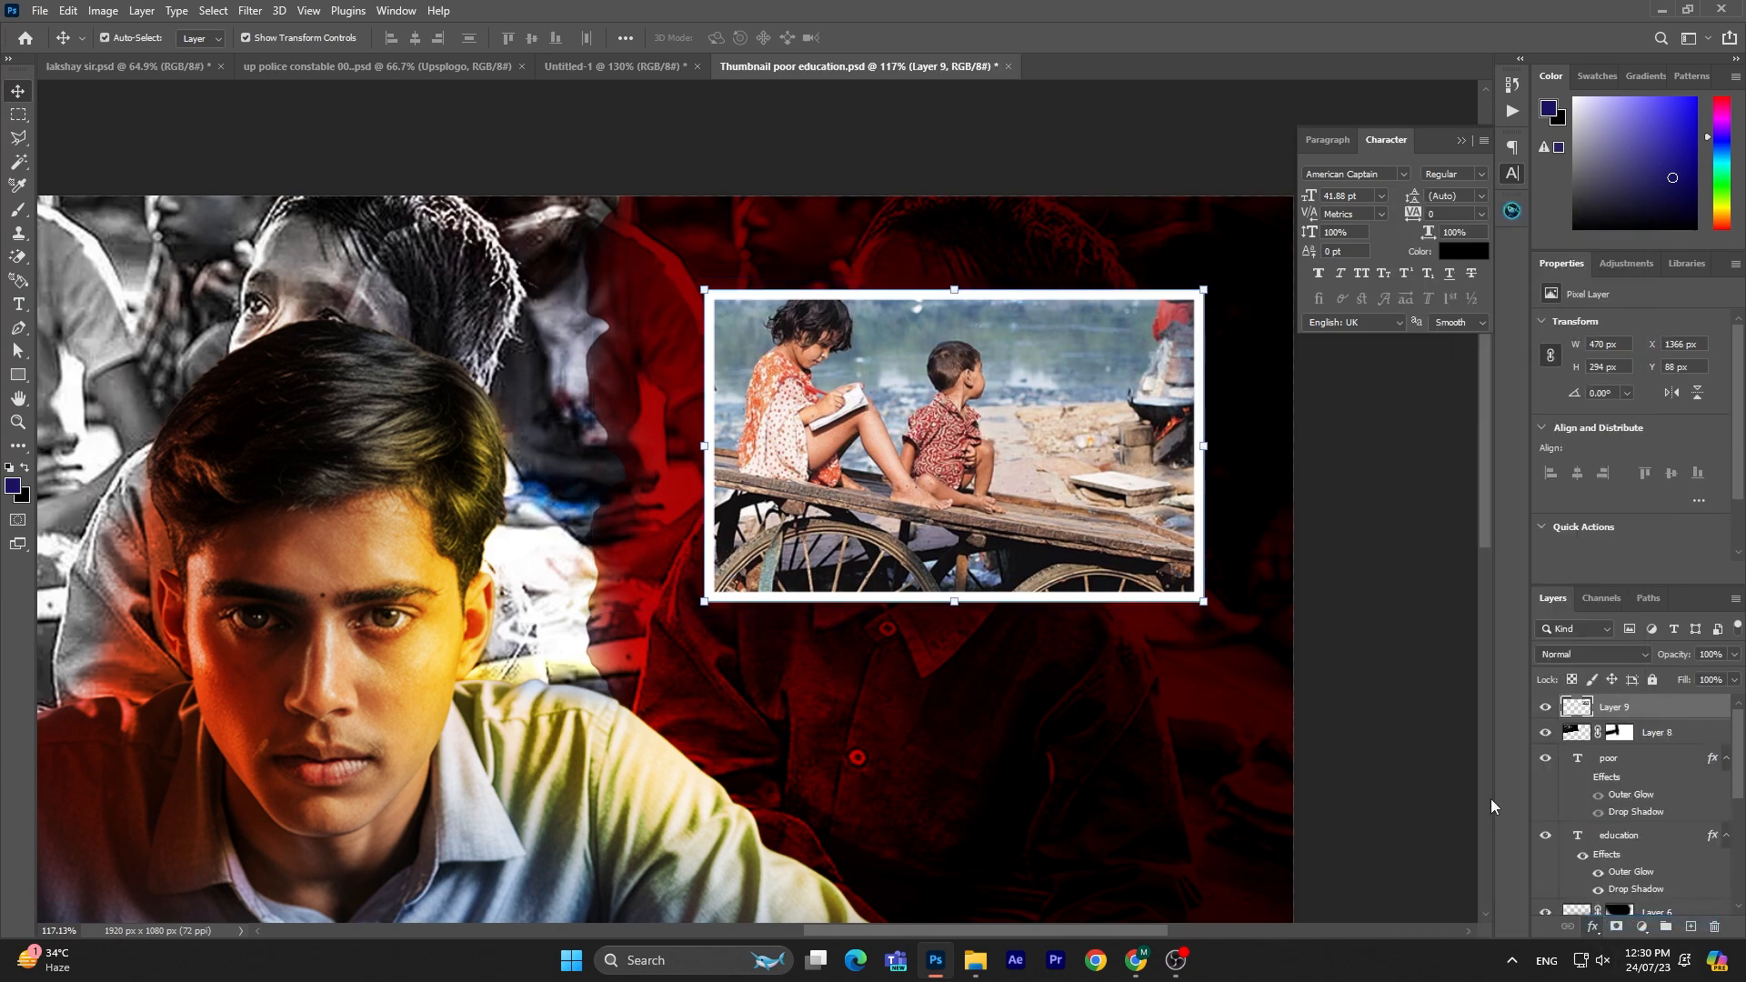
left_click(1605, 139)
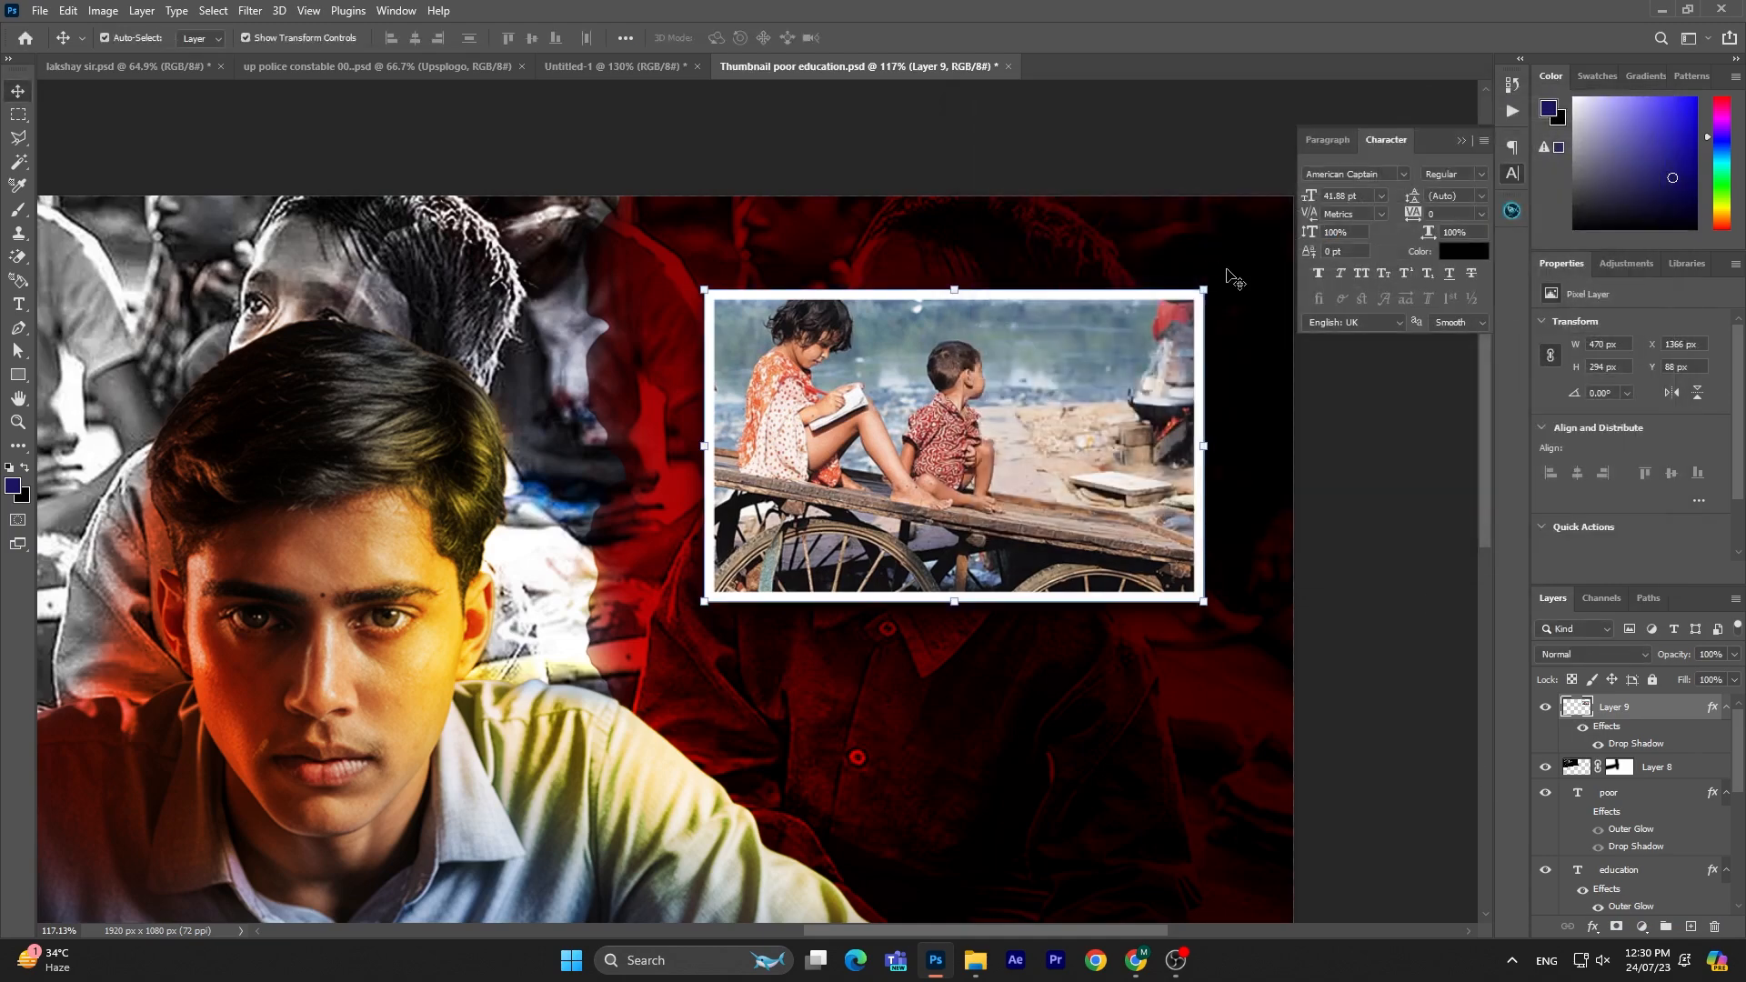
Shrink the framed cart photo, tilt it clockwise and place it at about X 1430 px, Y 133 px.
left_click(1181, 314)
left_click(1181, 315)
key("ctrl+t")
left_click_drag(1209, 273, 1177, 348)
left_click_drag(1114, 457, 1152, 505)
key("Return")
Enlarge the framed cart photo to about 117%, tilt it about 5.6° further clockwise and move it slightly lower.
scroll(1036, 510, "down", 7)
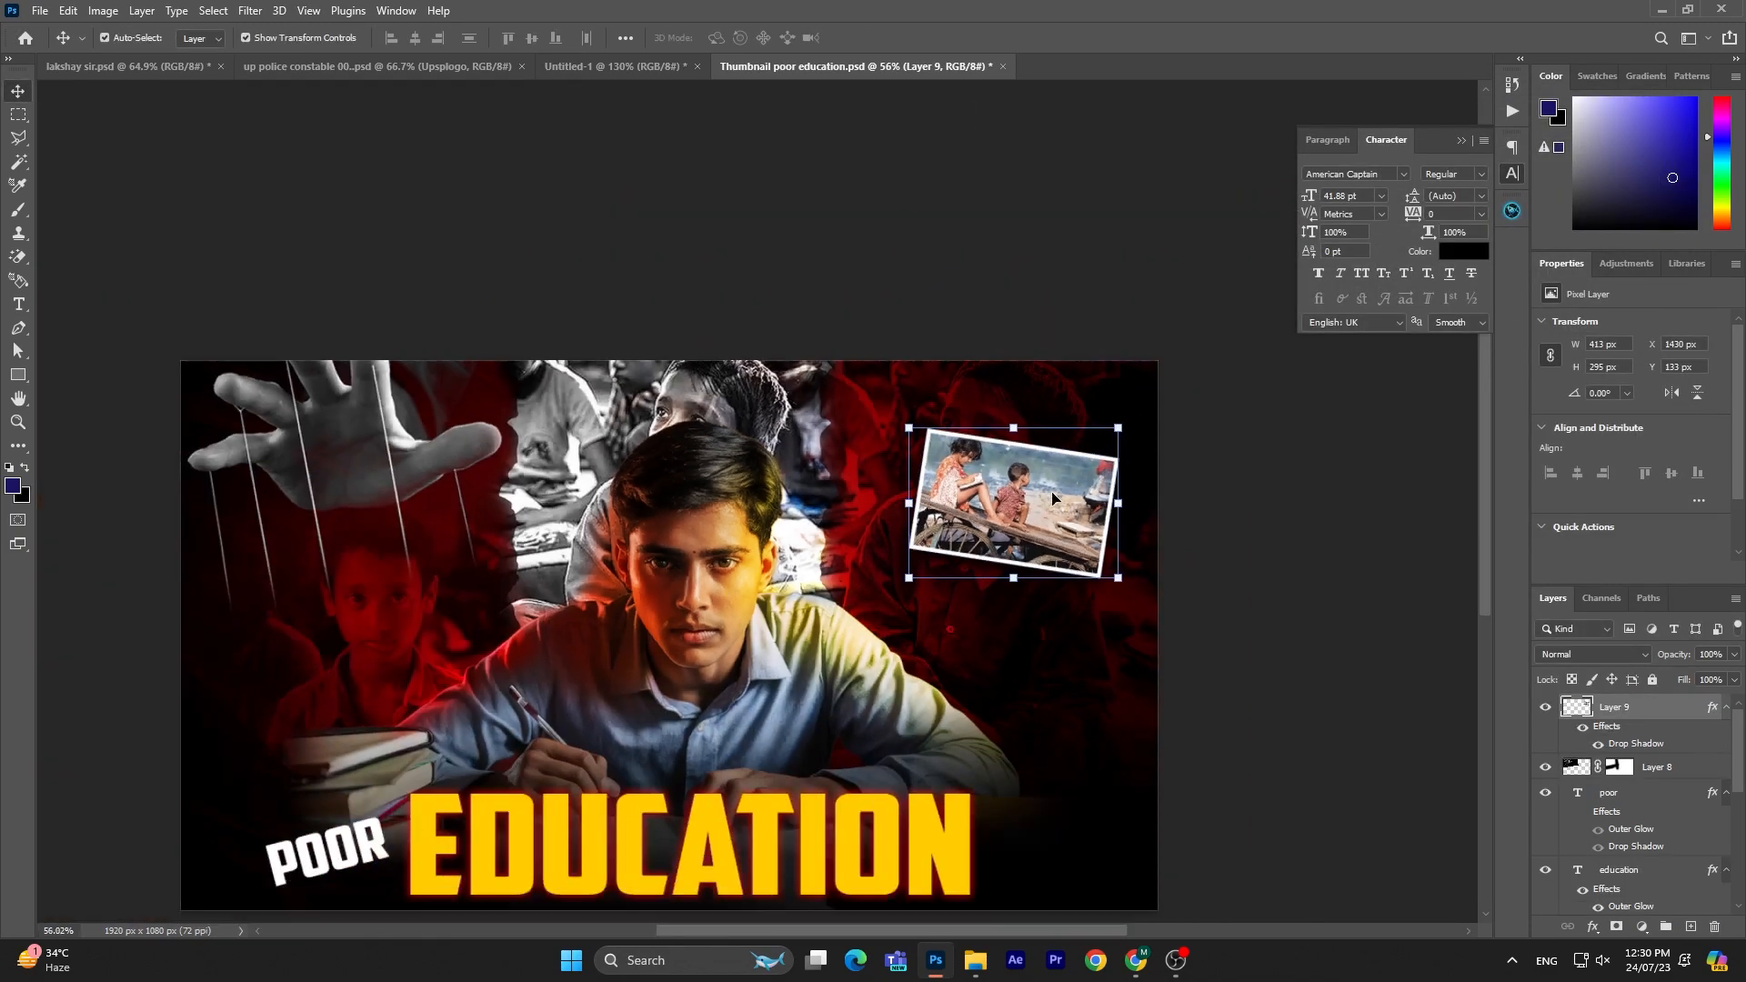
left_click_drag(1121, 427, 1145, 406)
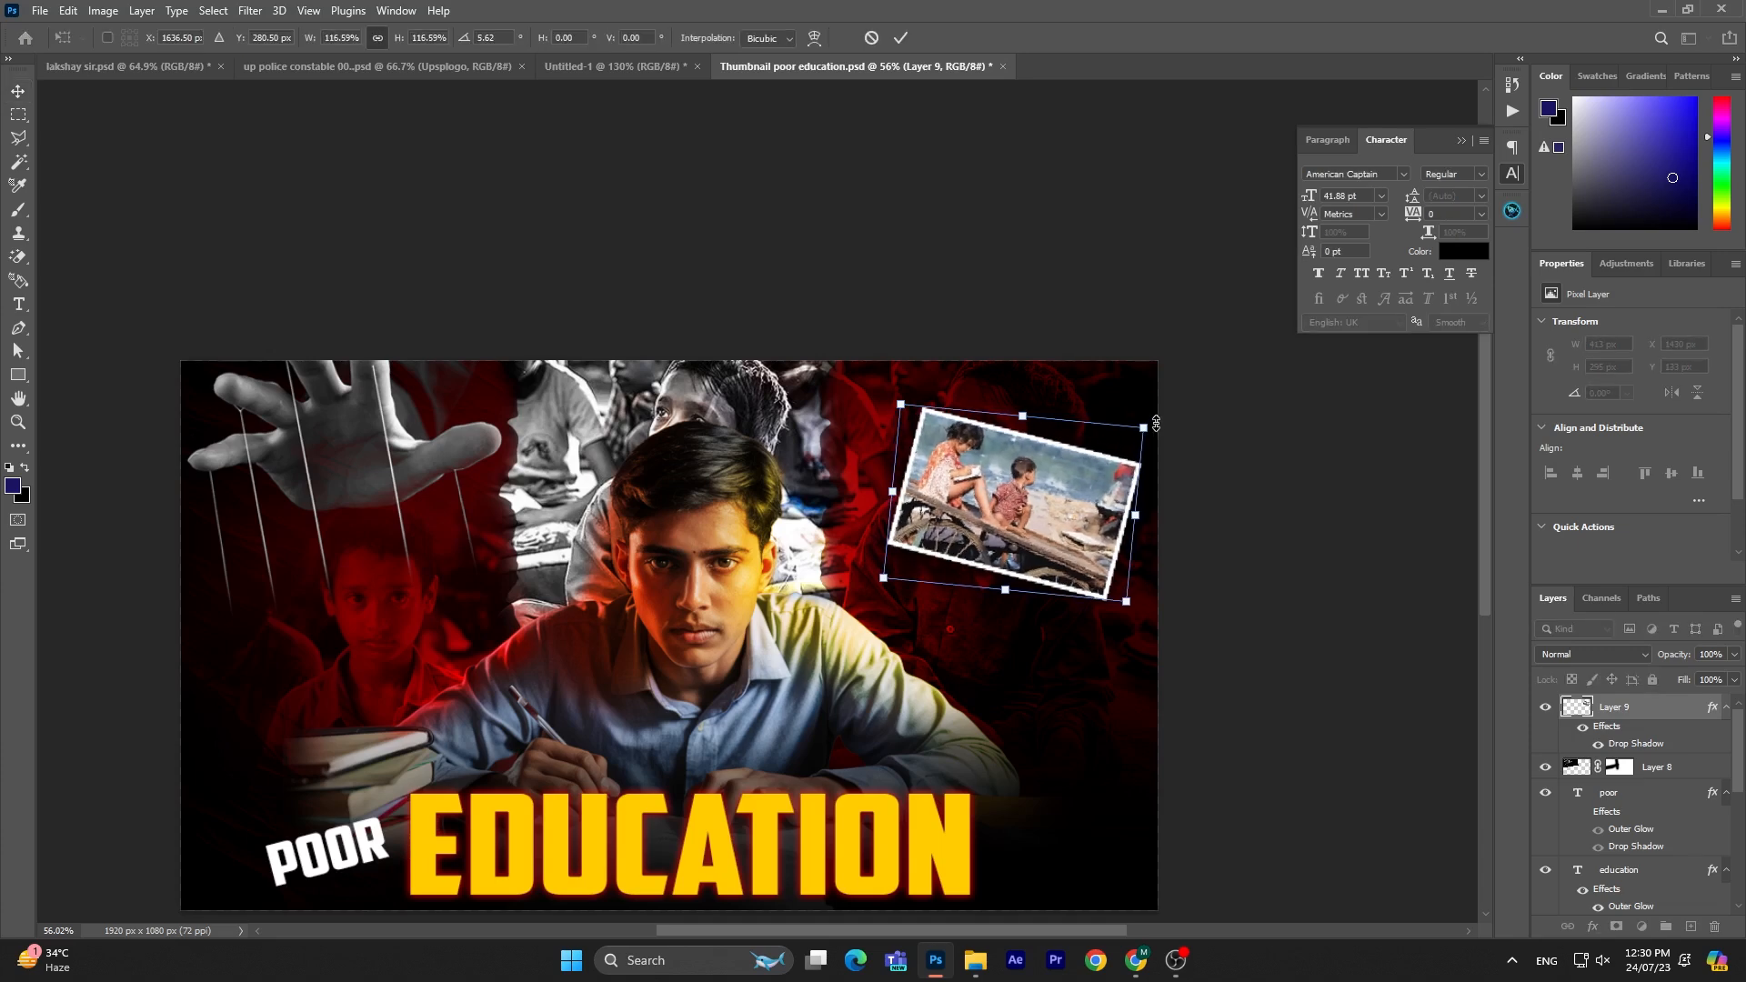
key("Return")
left_click_drag(1048, 486, 1042, 517)
scroll(1042, 491, "down", 1)
scroll(955, 469, "down", 1)
scroll(955, 469, "up", 3)
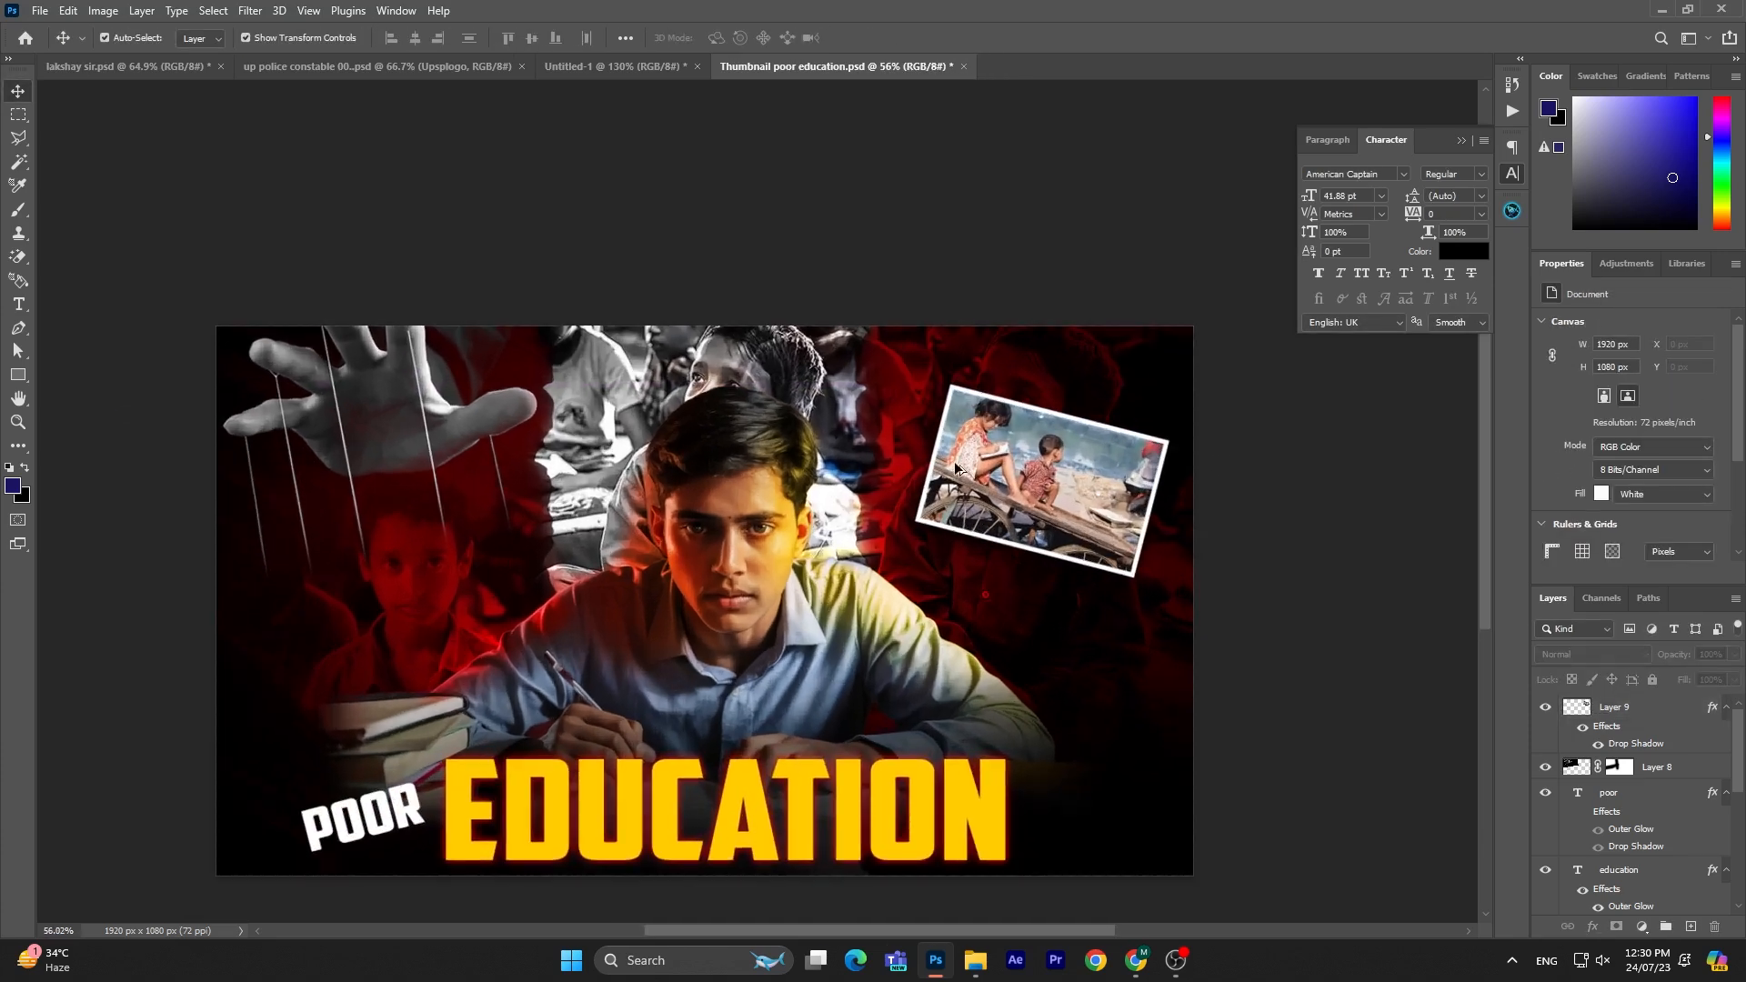
scroll(954, 466, "down", 1)
scroll(943, 554, "up", 1)
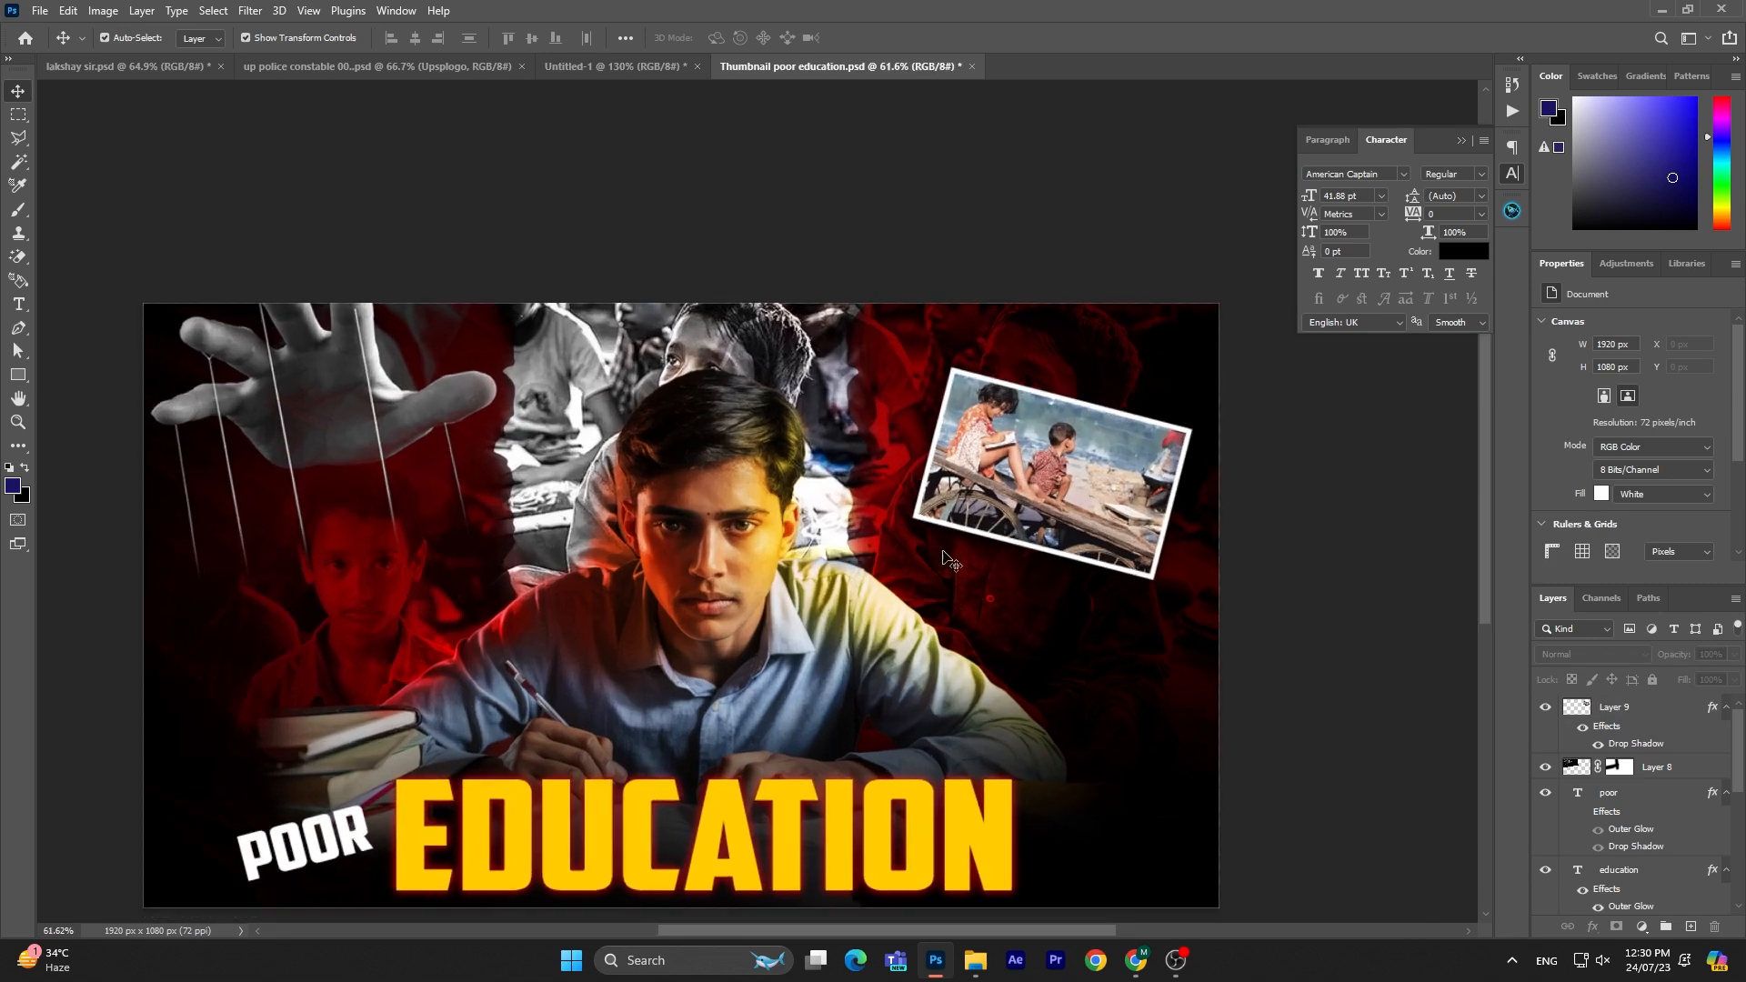
Scale the framed cart photo to about 104.6% and shift it slightly up and to the left.
left_click(1058, 463)
key("ctrl+t")
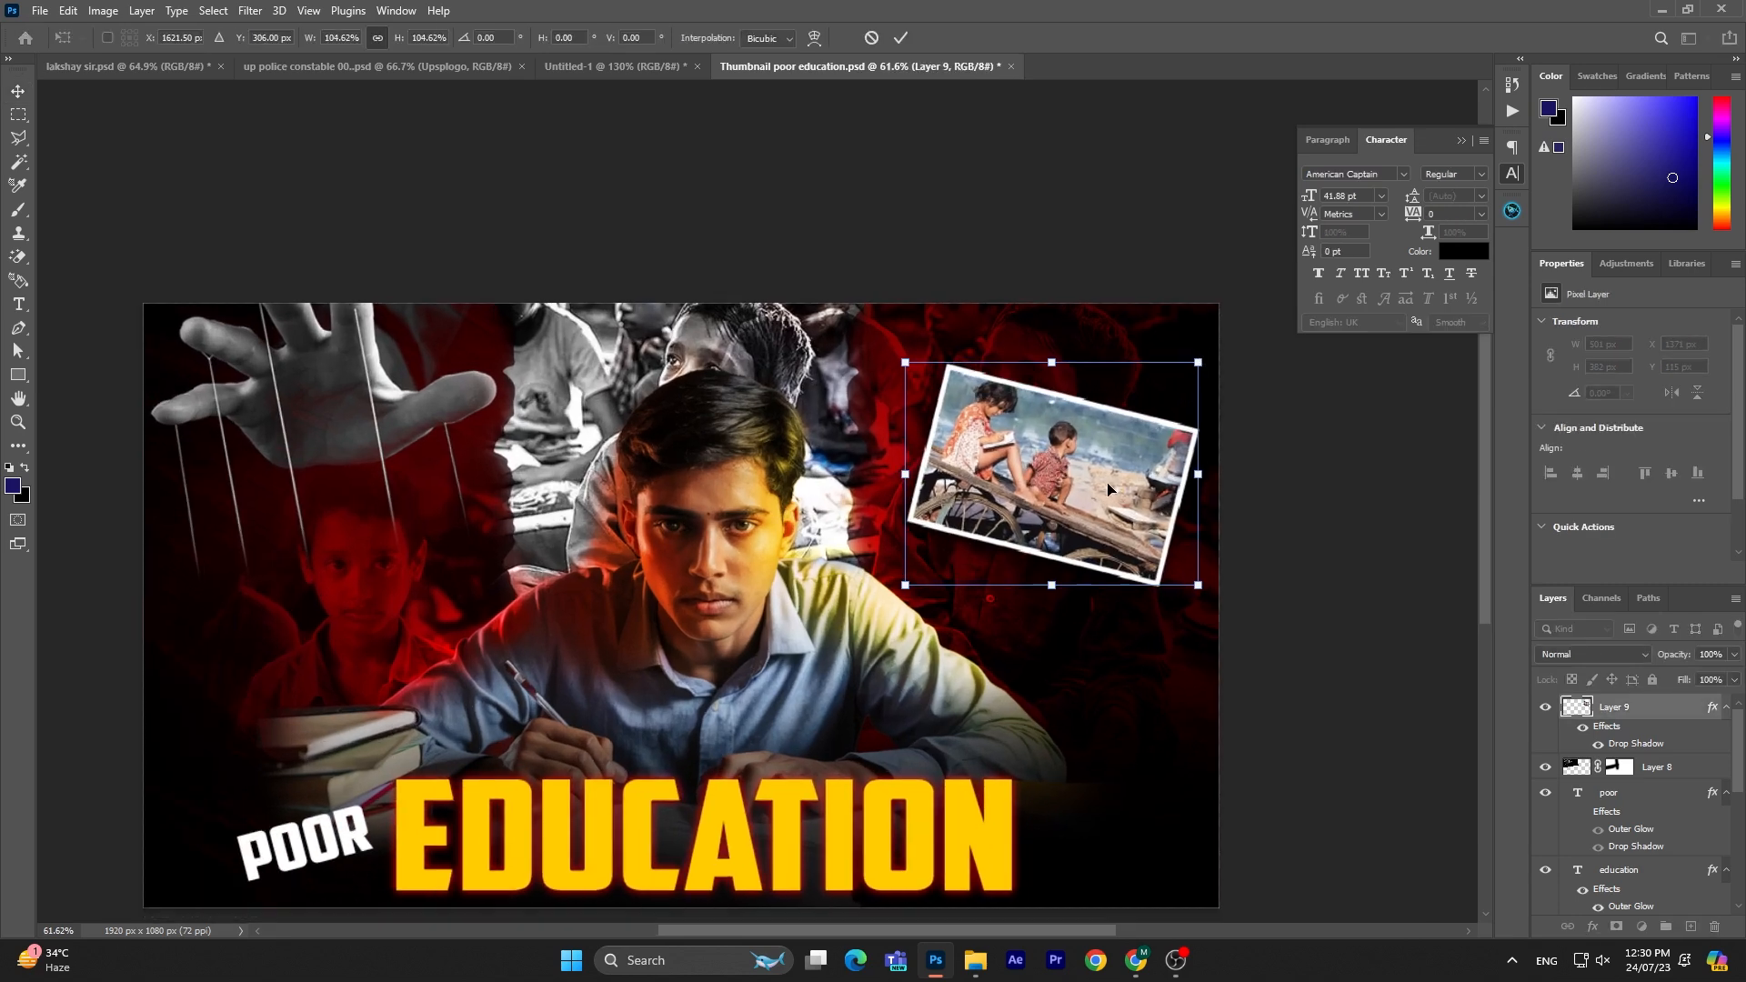
left_click_drag(1107, 483, 1100, 479)
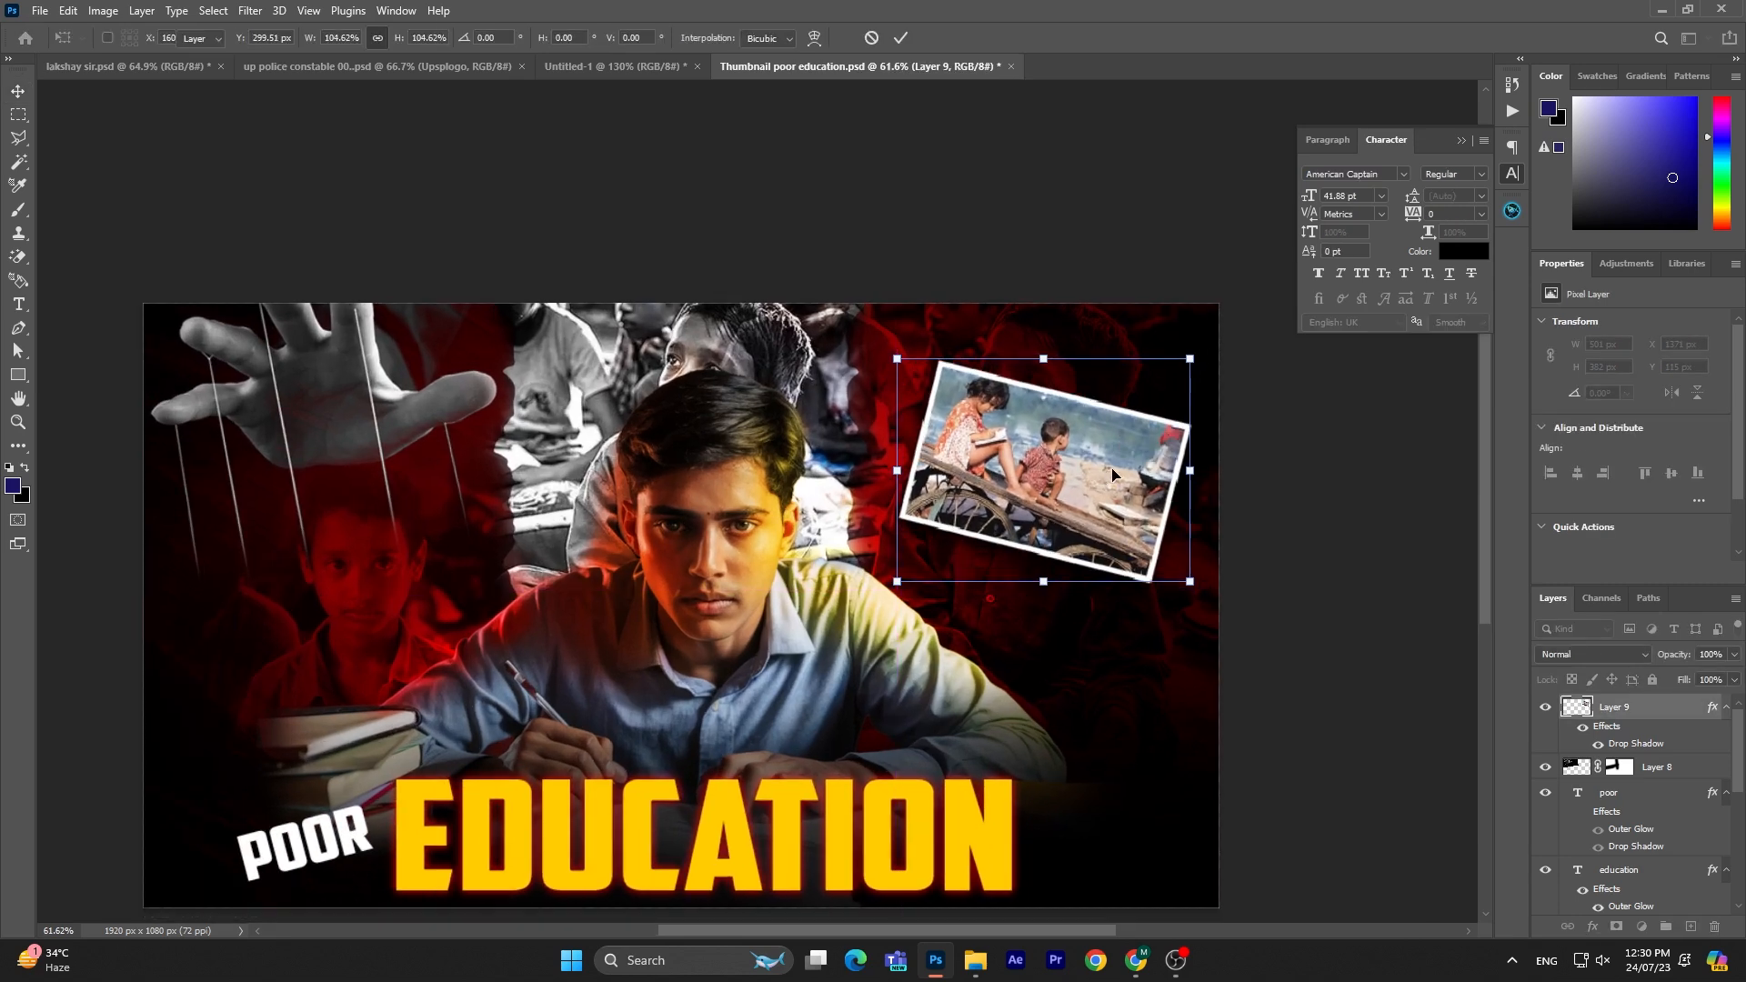
key("Return")
left_click(1368, 488)
scroll(1180, 421, "down", 3)
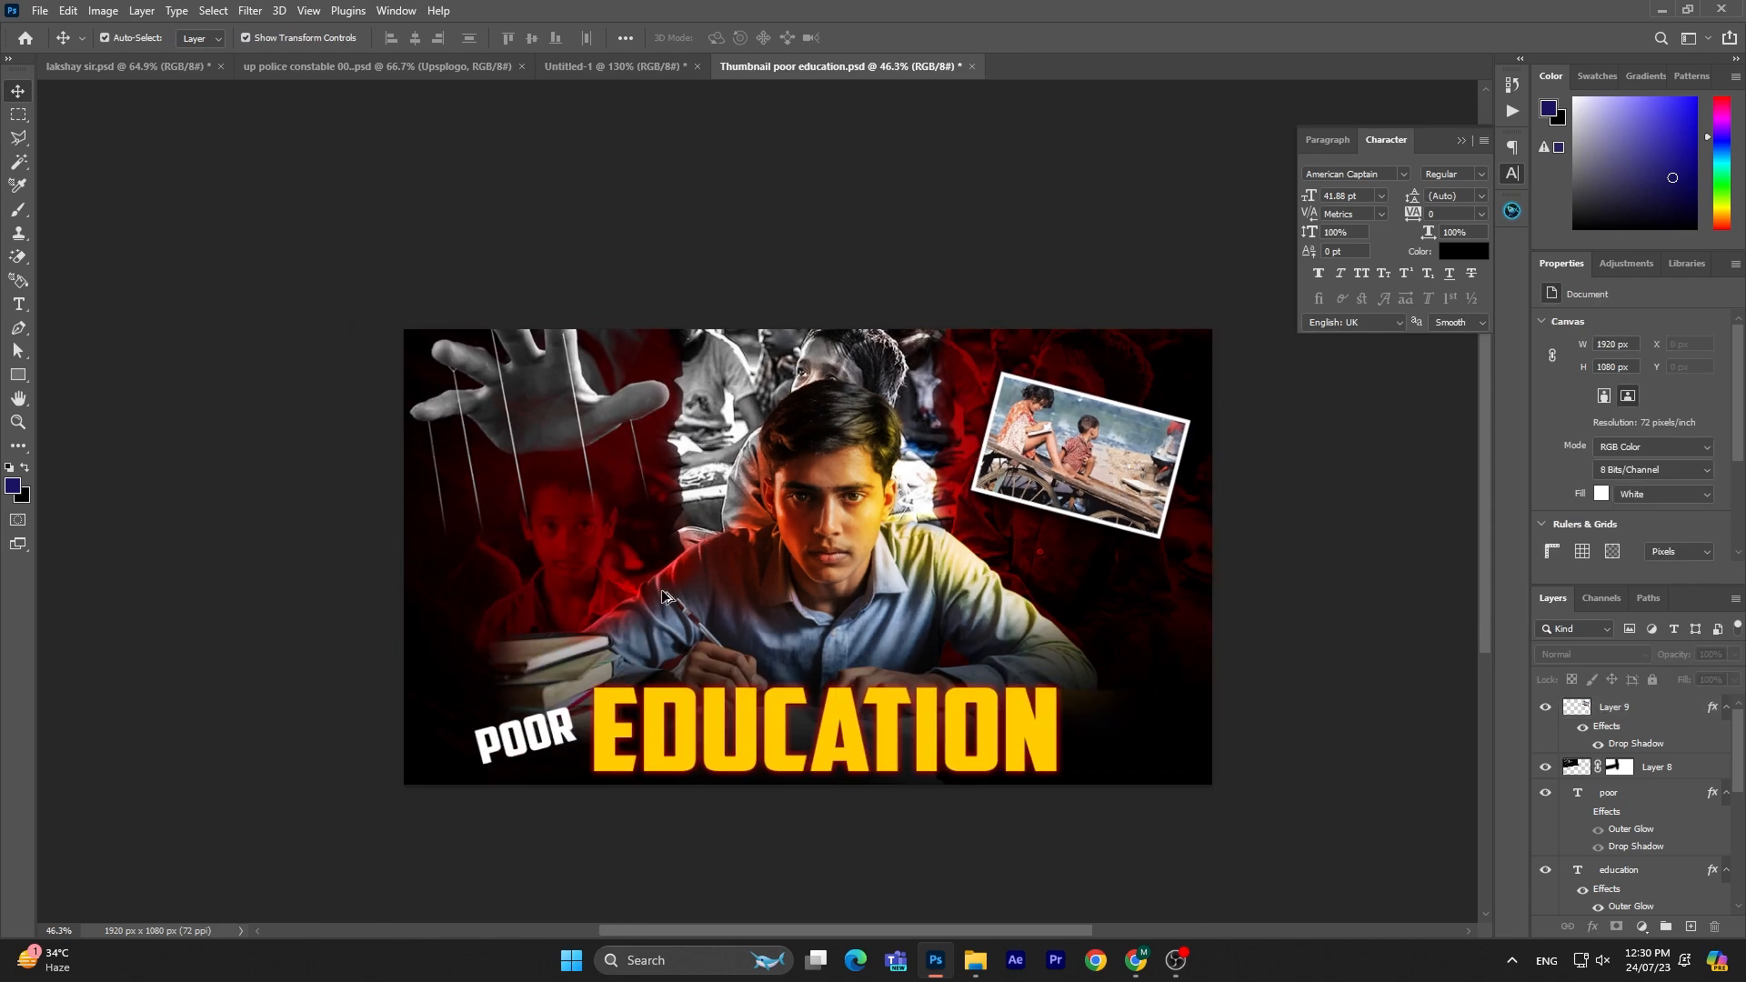
scroll(662, 589, "up", 2)
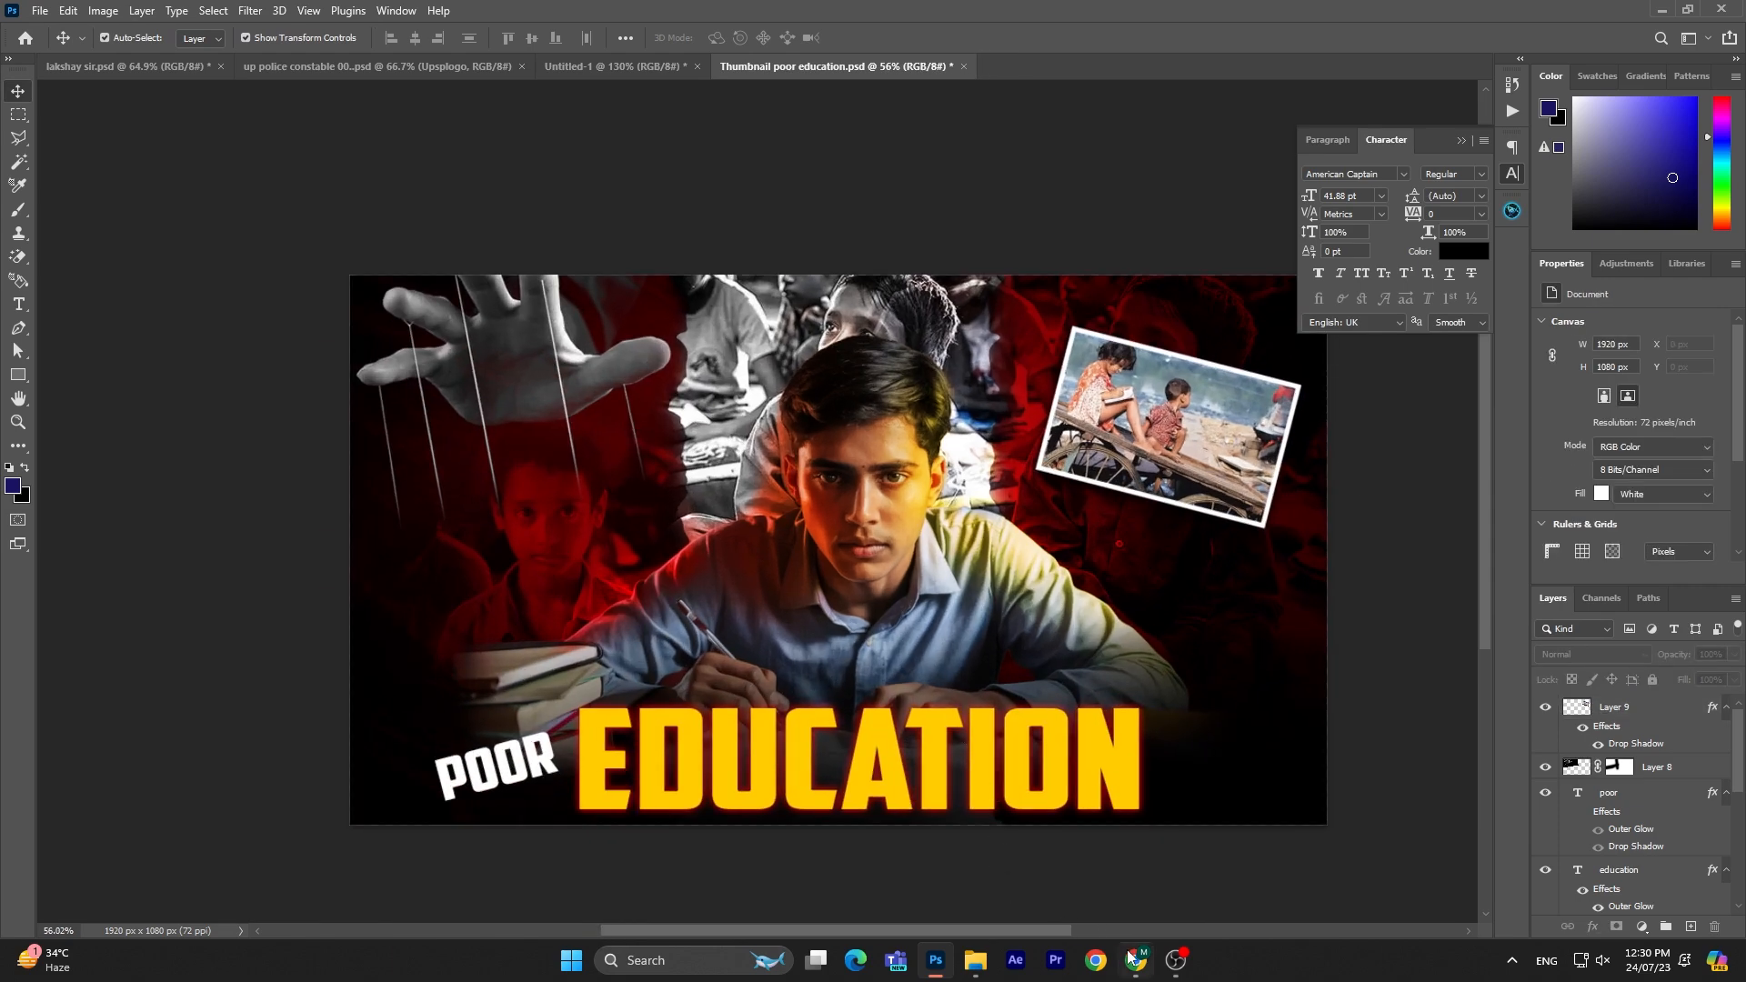
Switch to the Chrome image search and copy the GlobalGiving photo of a boy reading on a wooden cart.
left_click(1132, 957)
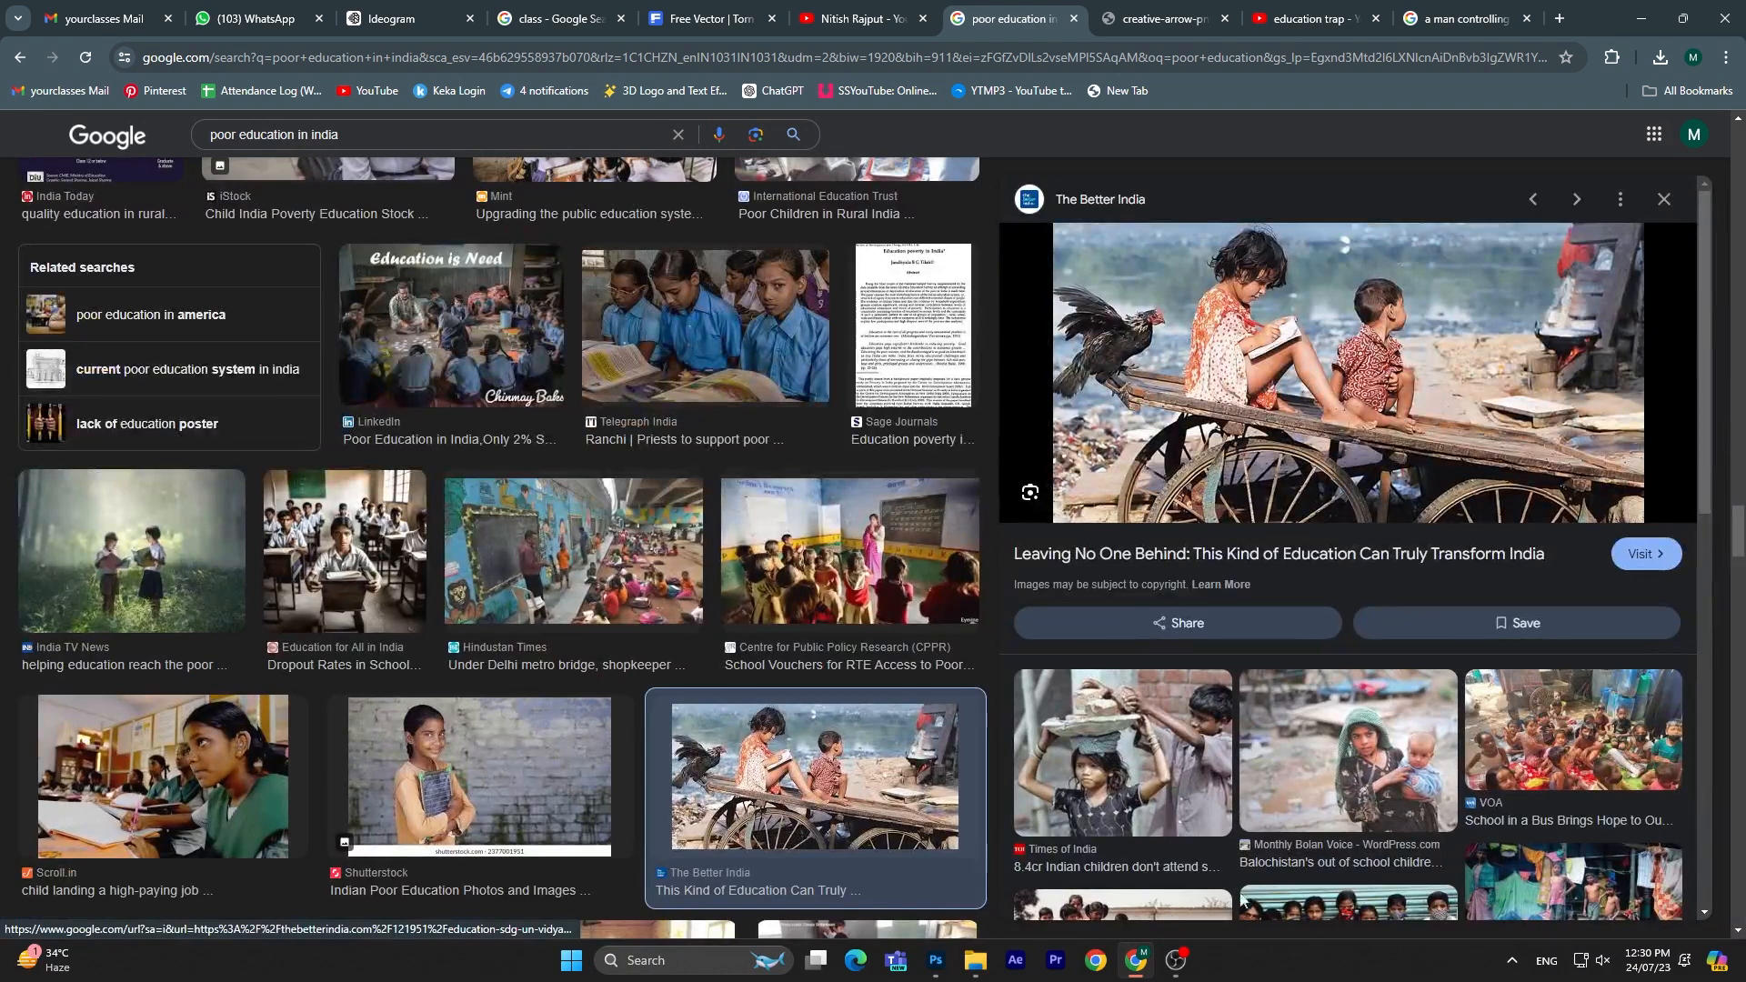
scroll(1330, 890, "down", 3)
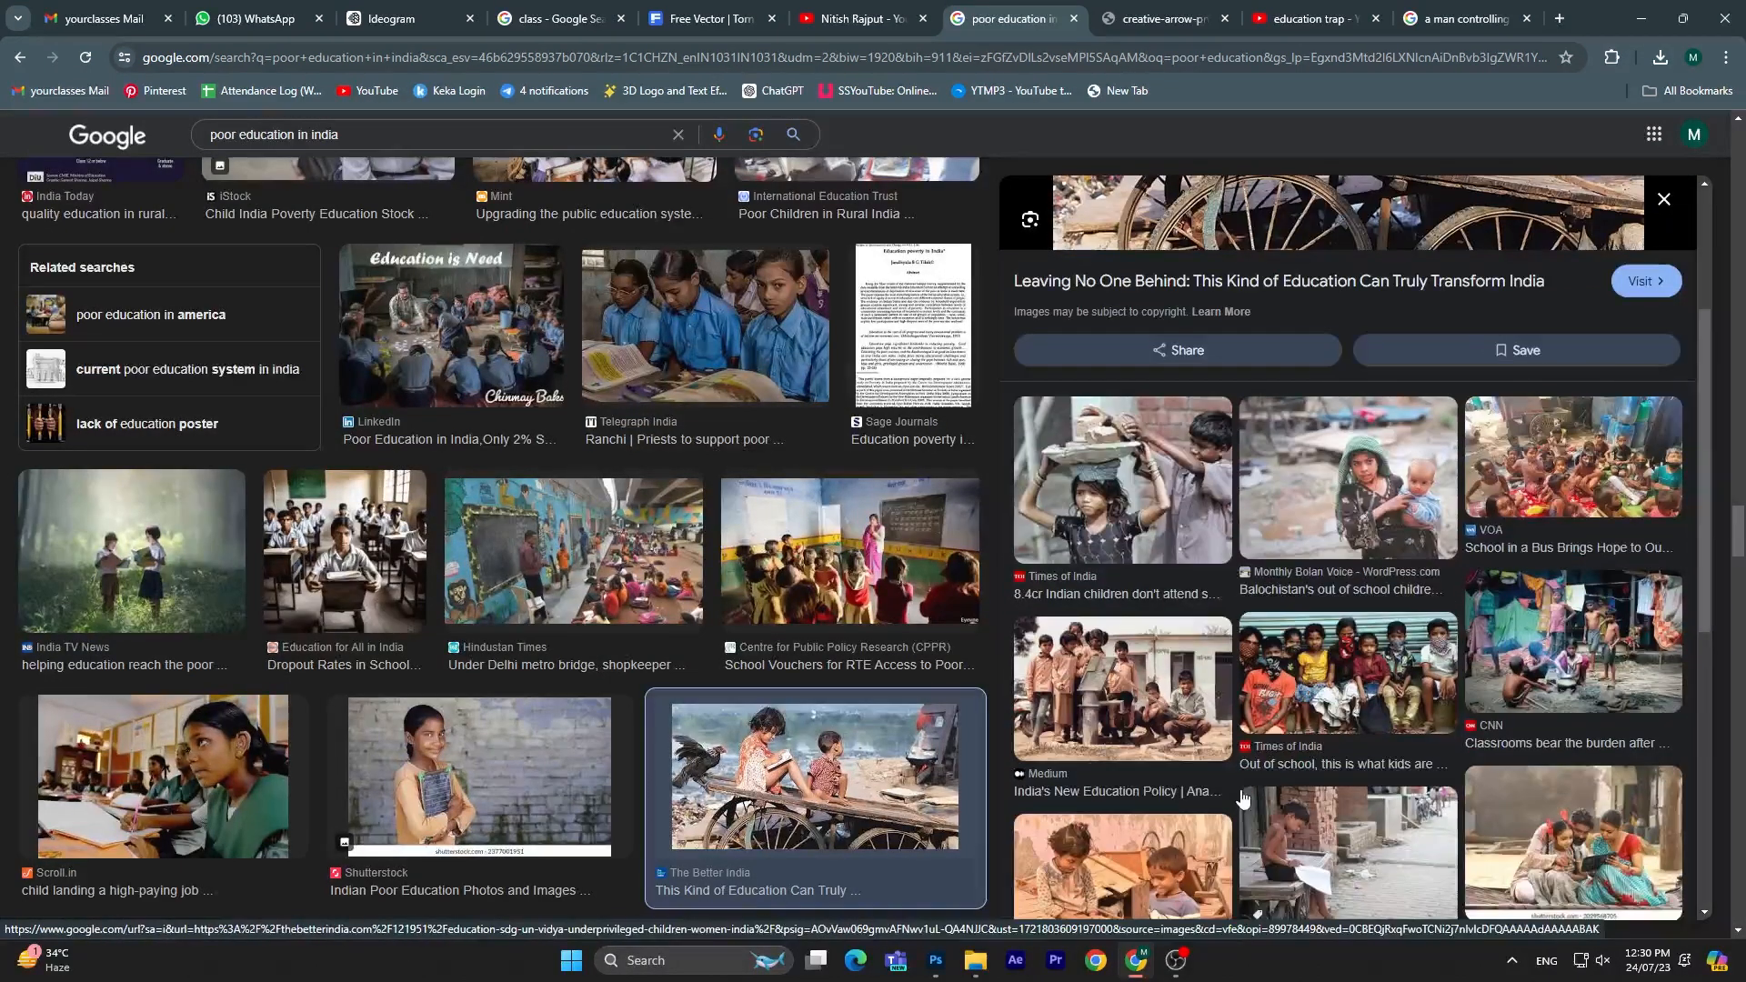
left_click(1339, 859)
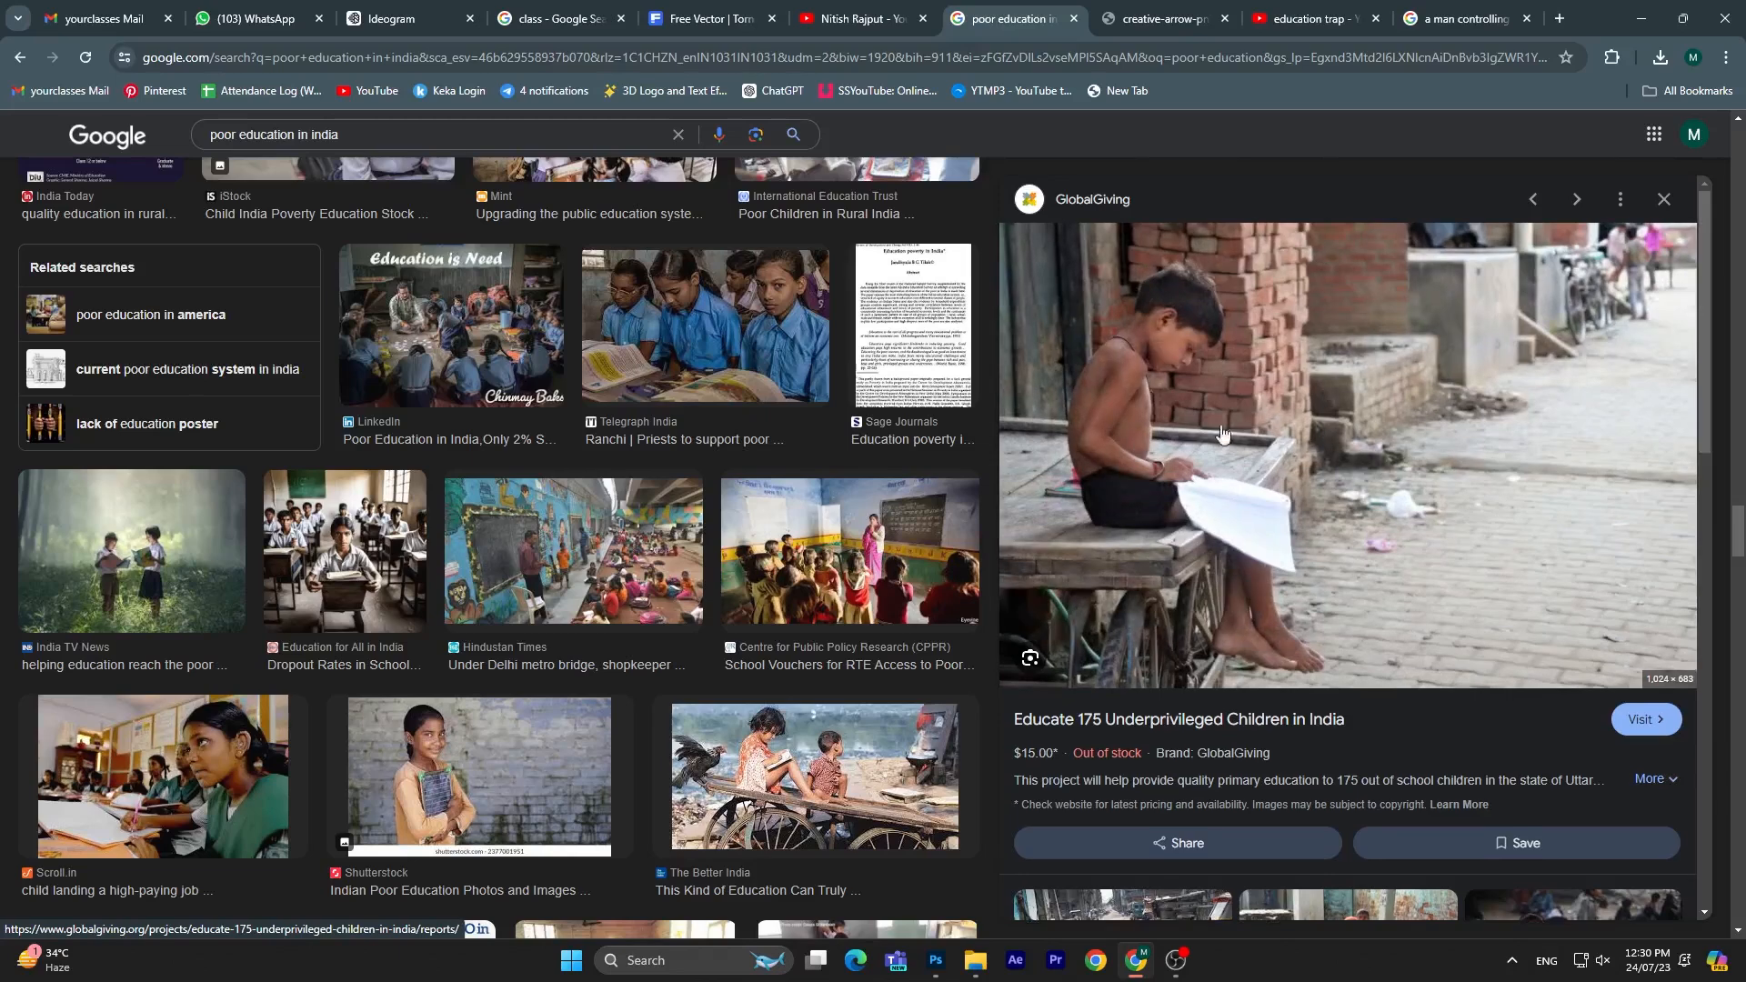
right_click(1178, 388)
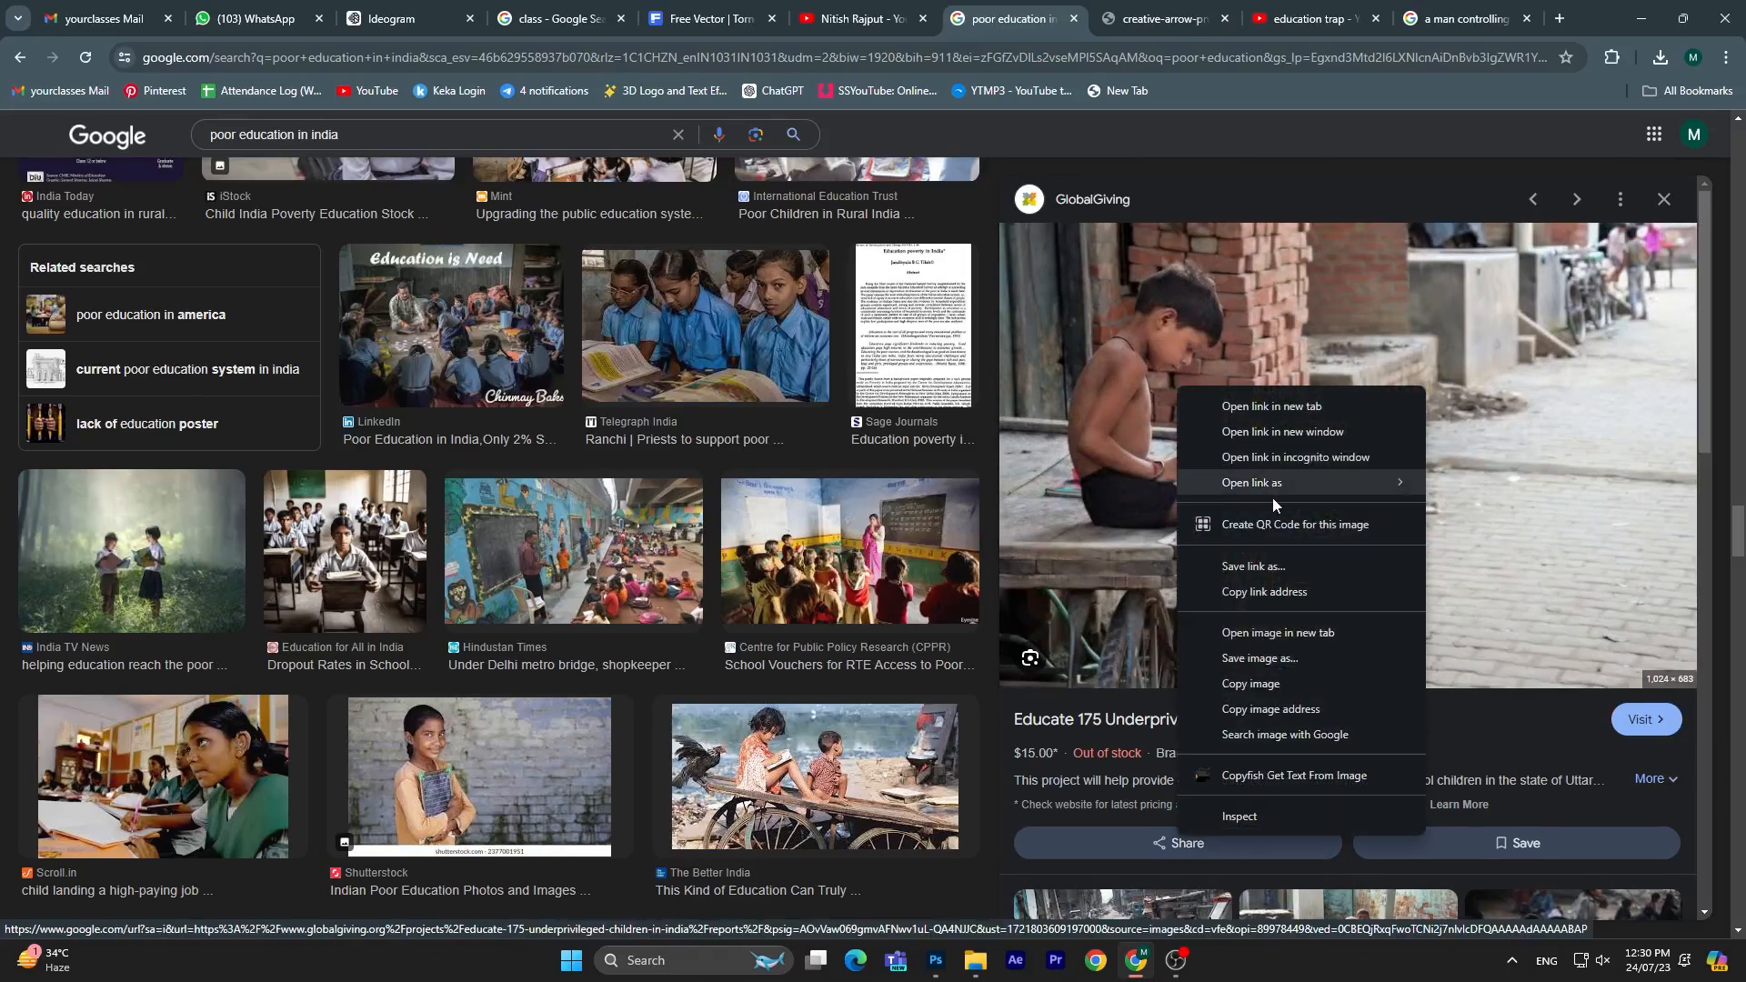
left_click(1251, 682)
scroll(1338, 442, "down", 4)
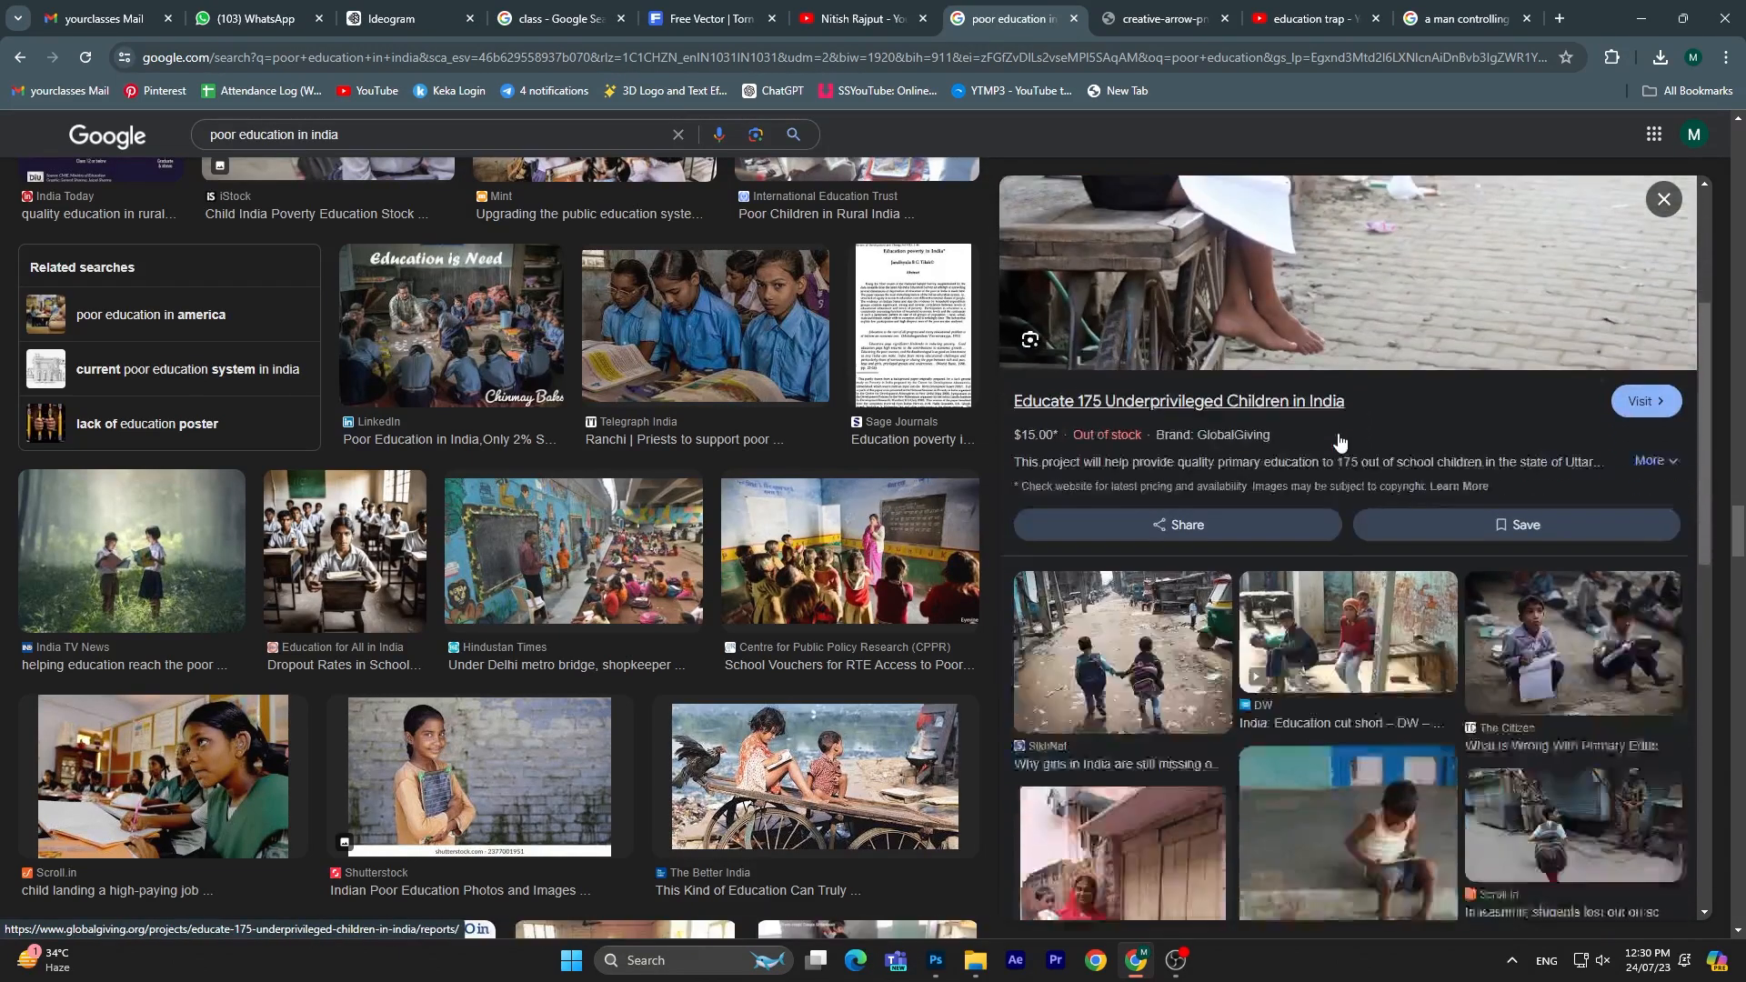
scroll(1338, 442, "down", 3)
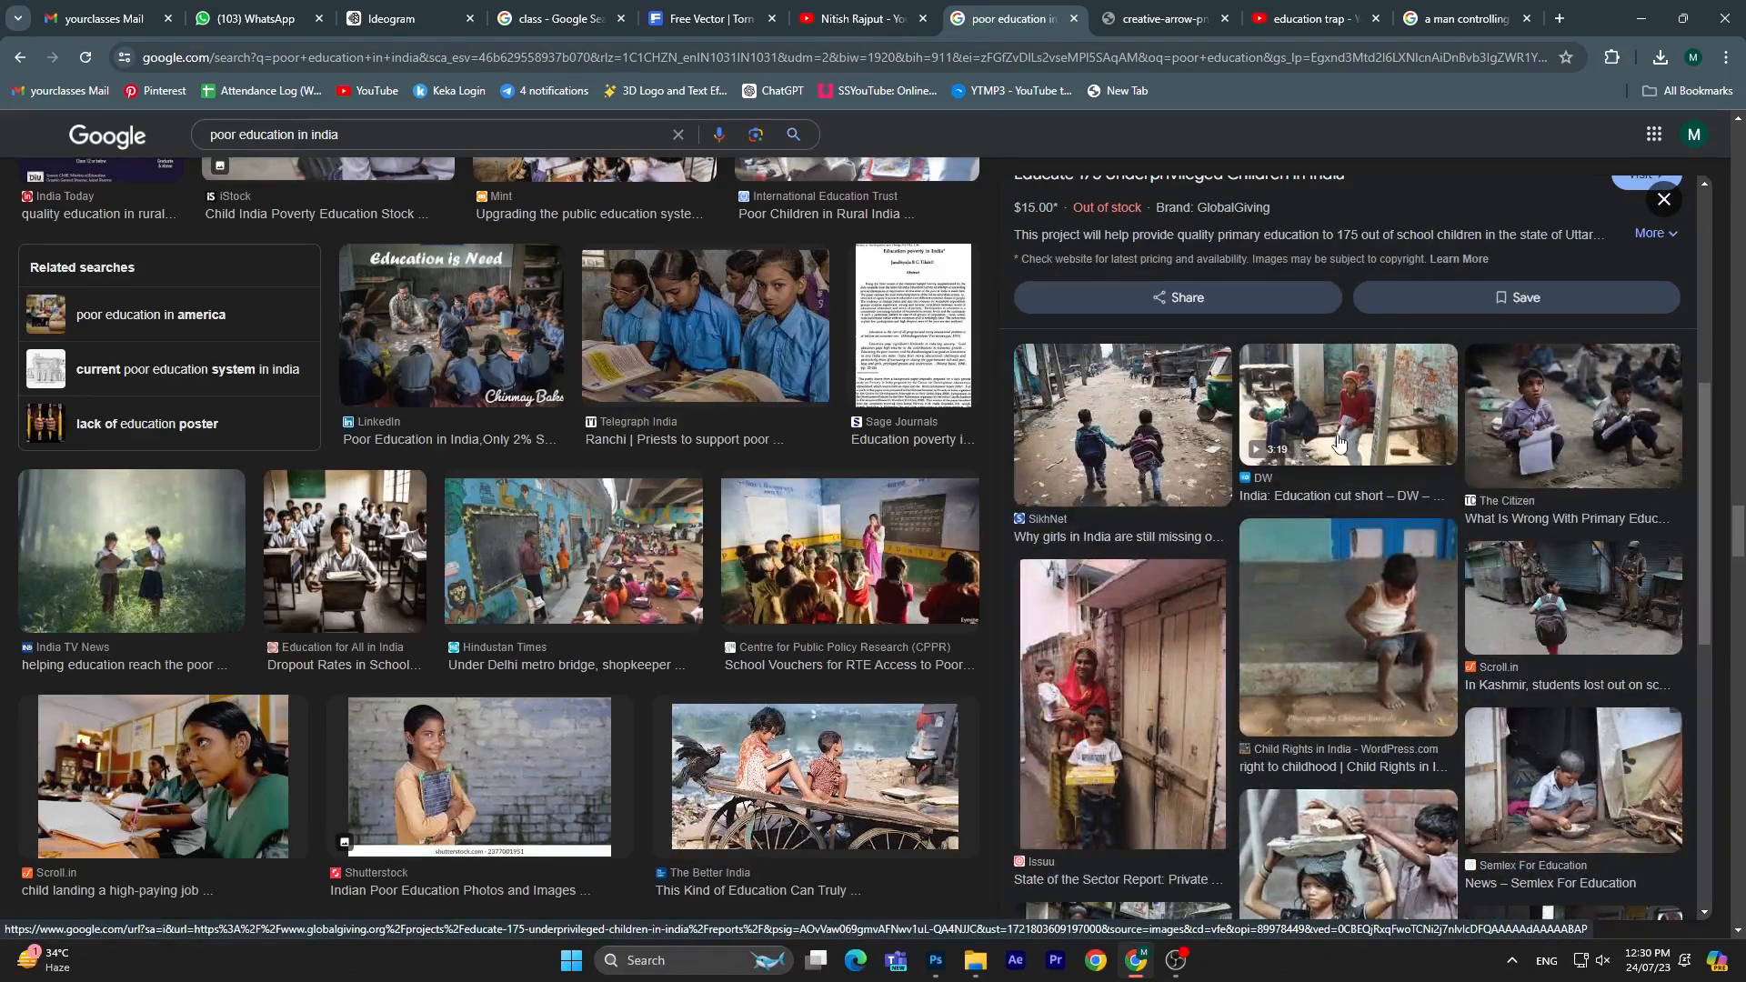
scroll(1348, 458, "down", 1)
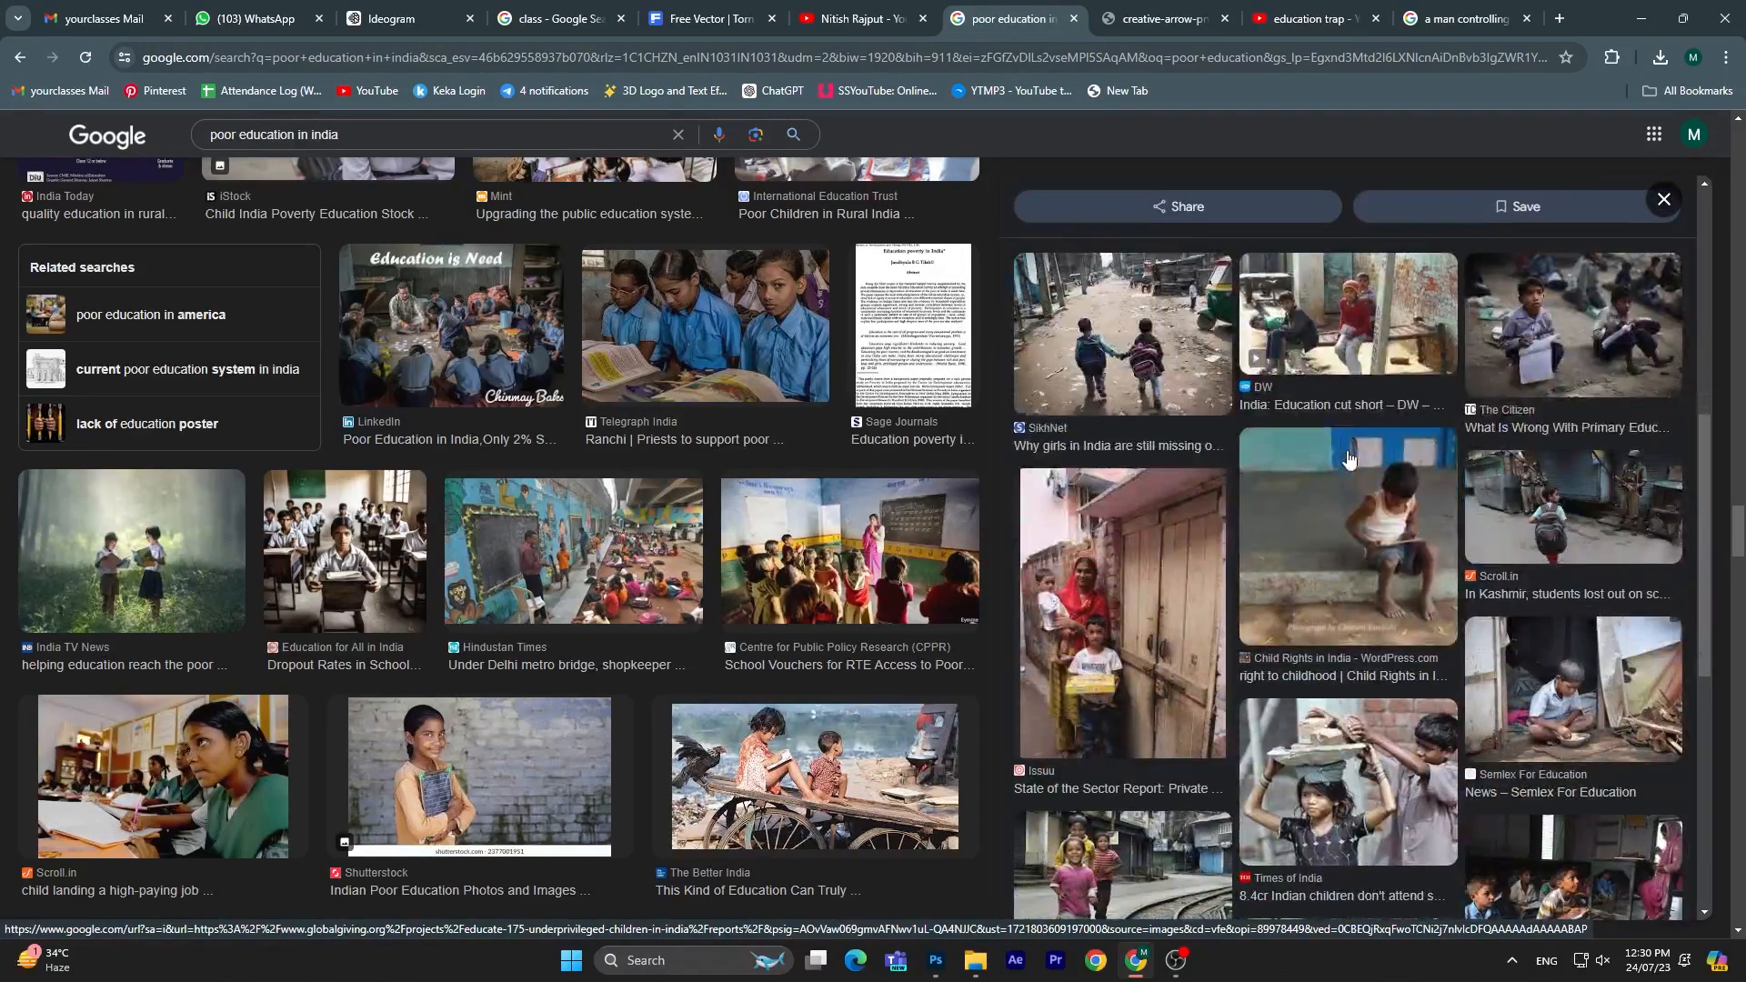
left_click(1641, 18)
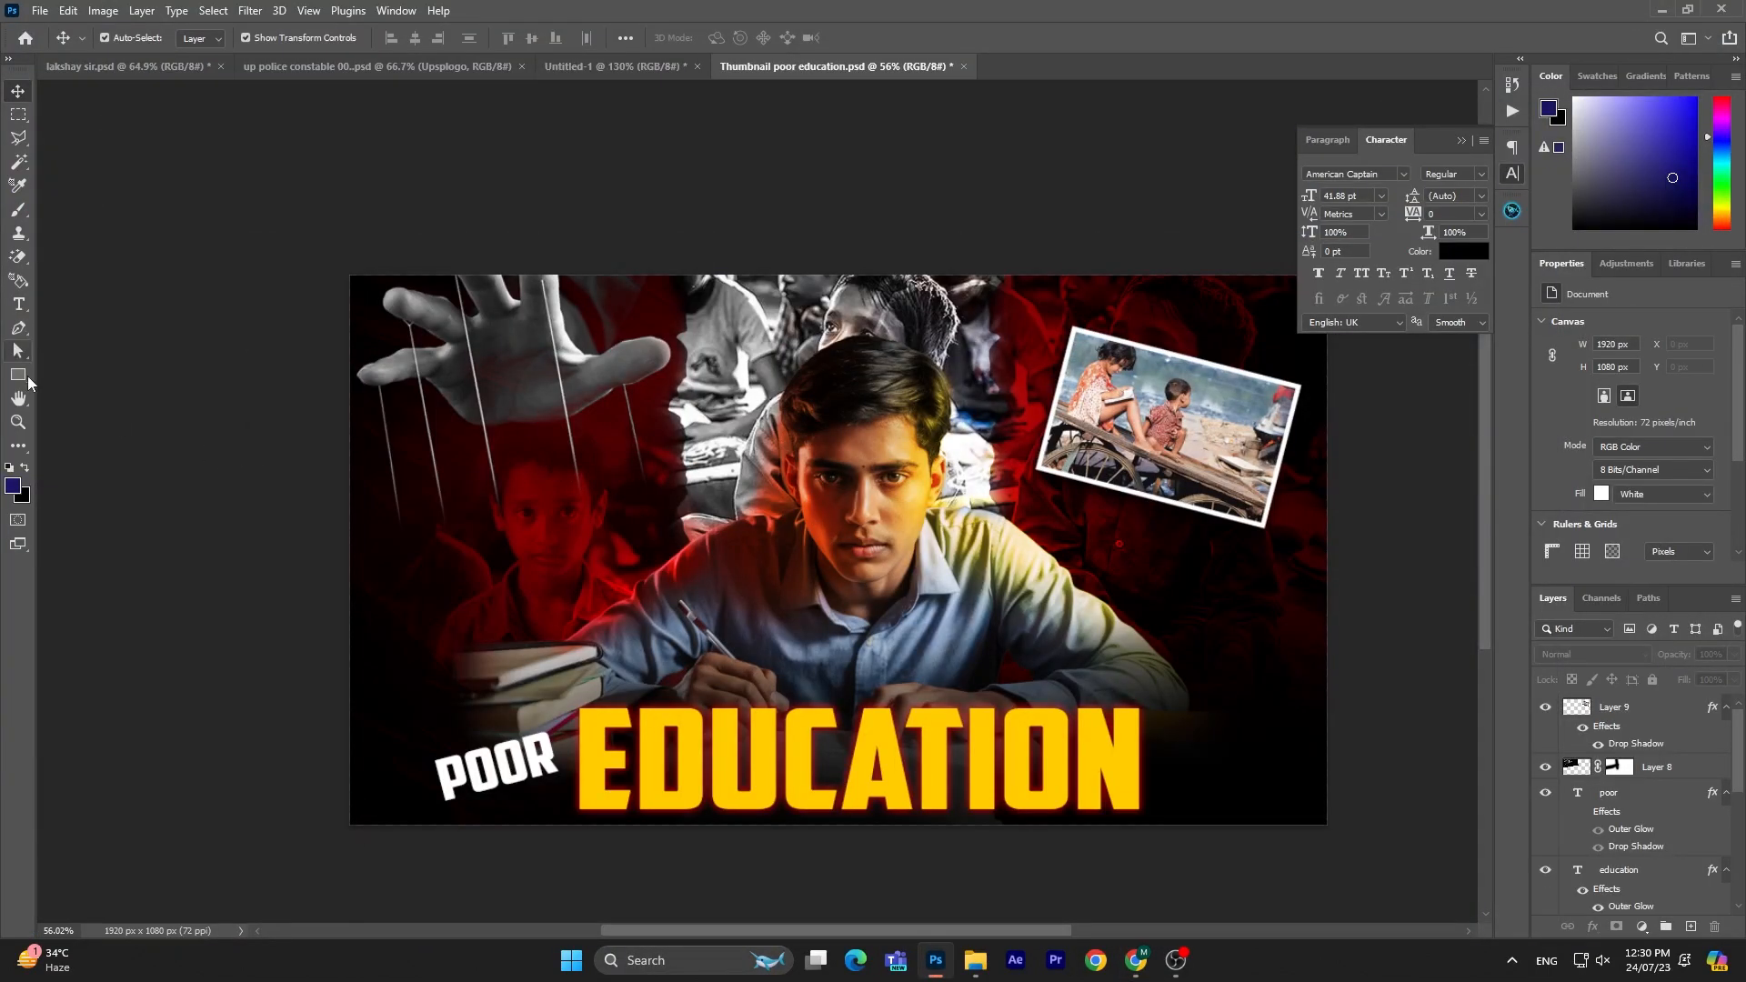
Draw a rectangle of about 377 × 238 px above the books, with a white fill and a white stroke of about 8.28 px.
left_click(19, 375)
left_click_drag(400, 537, 589, 656)
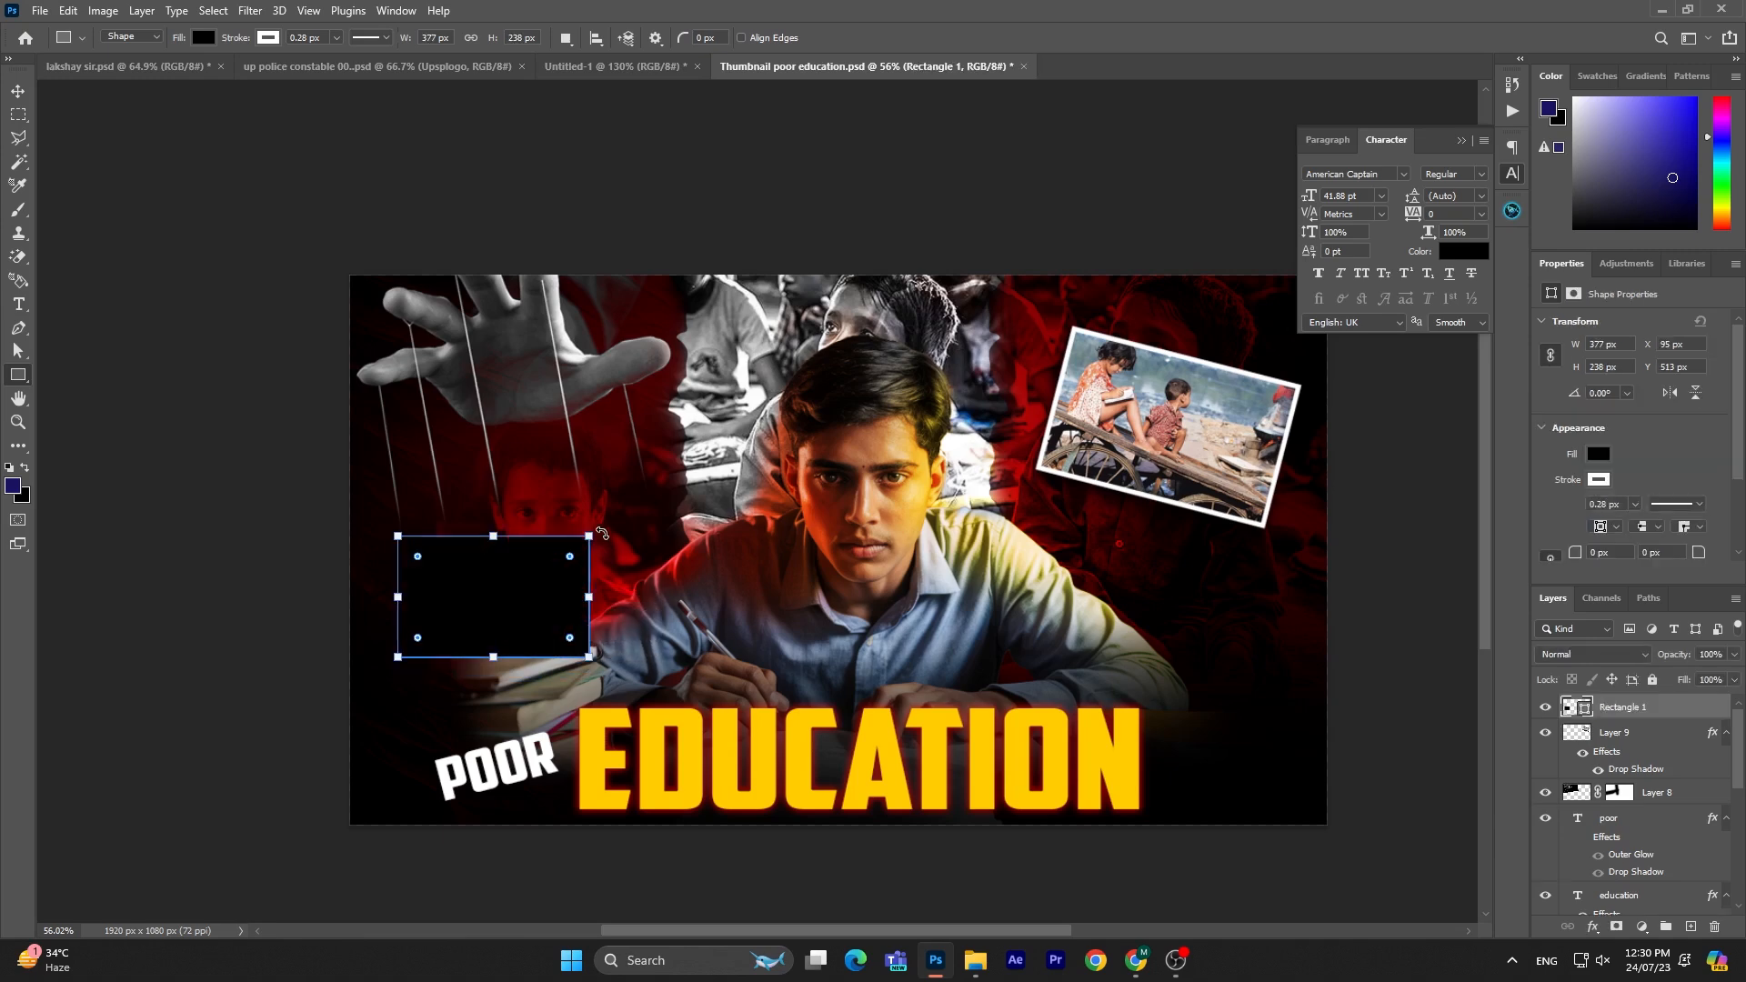
left_click(1599, 457)
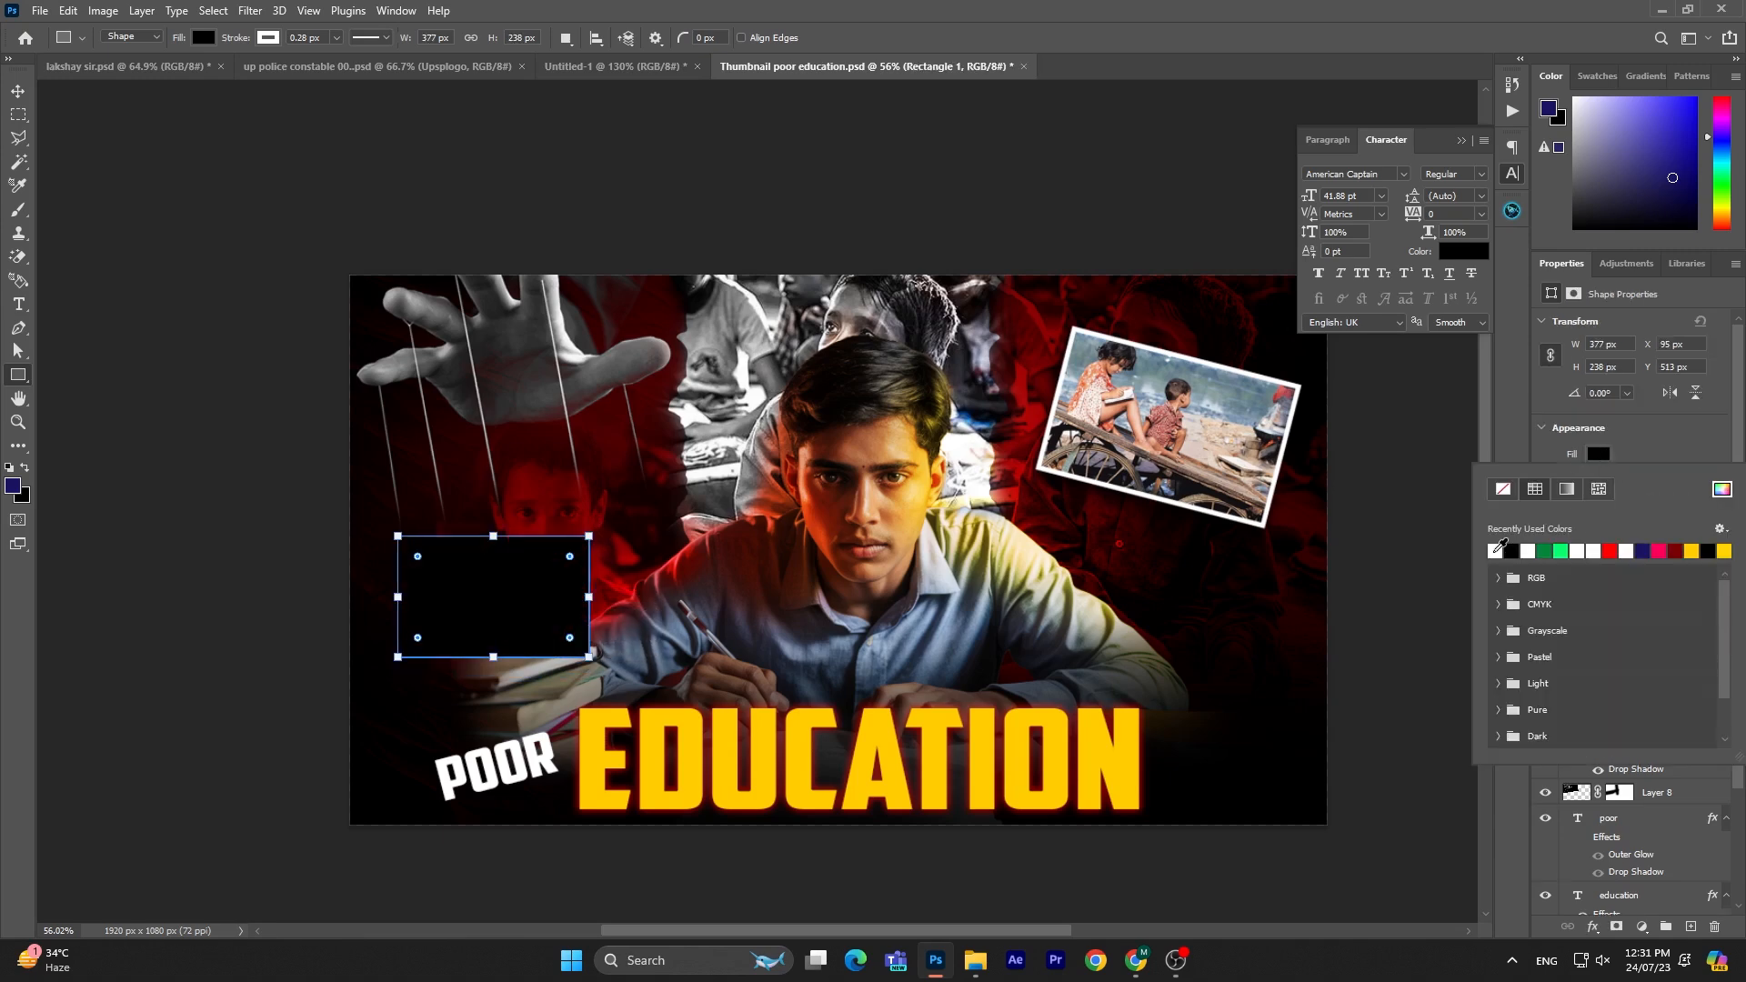
left_click(1496, 550)
left_click(1631, 434)
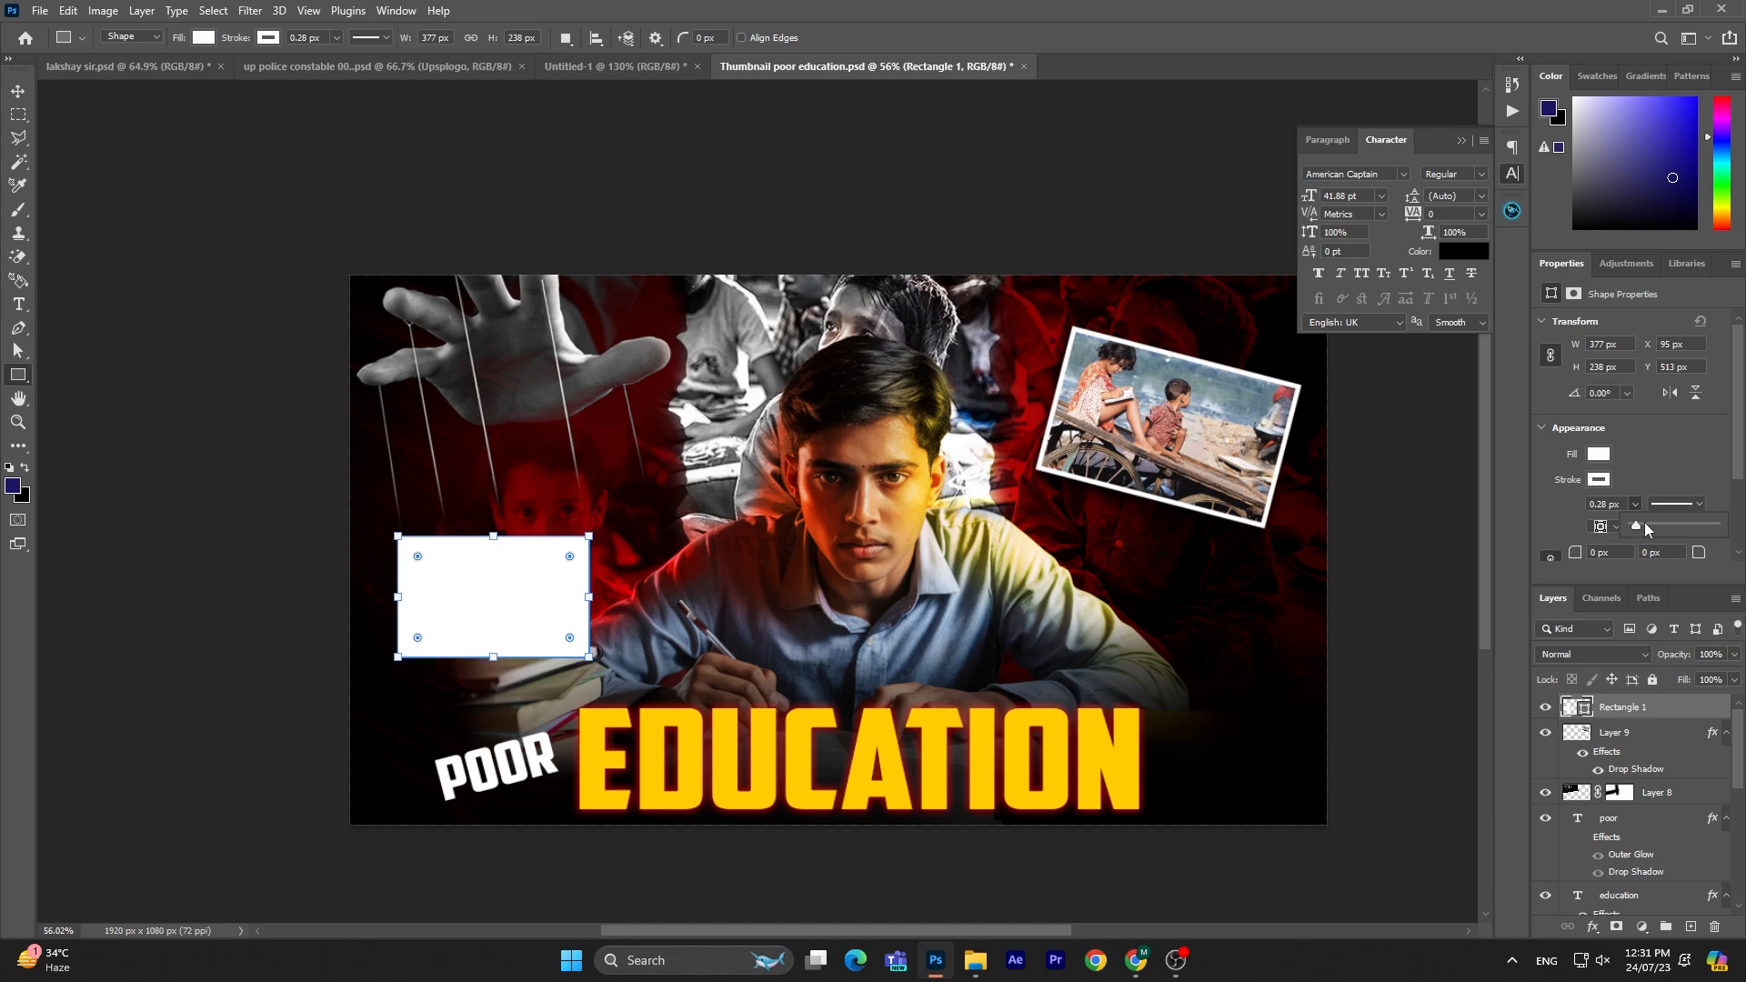
left_click_drag(1655, 538, 1658, 535)
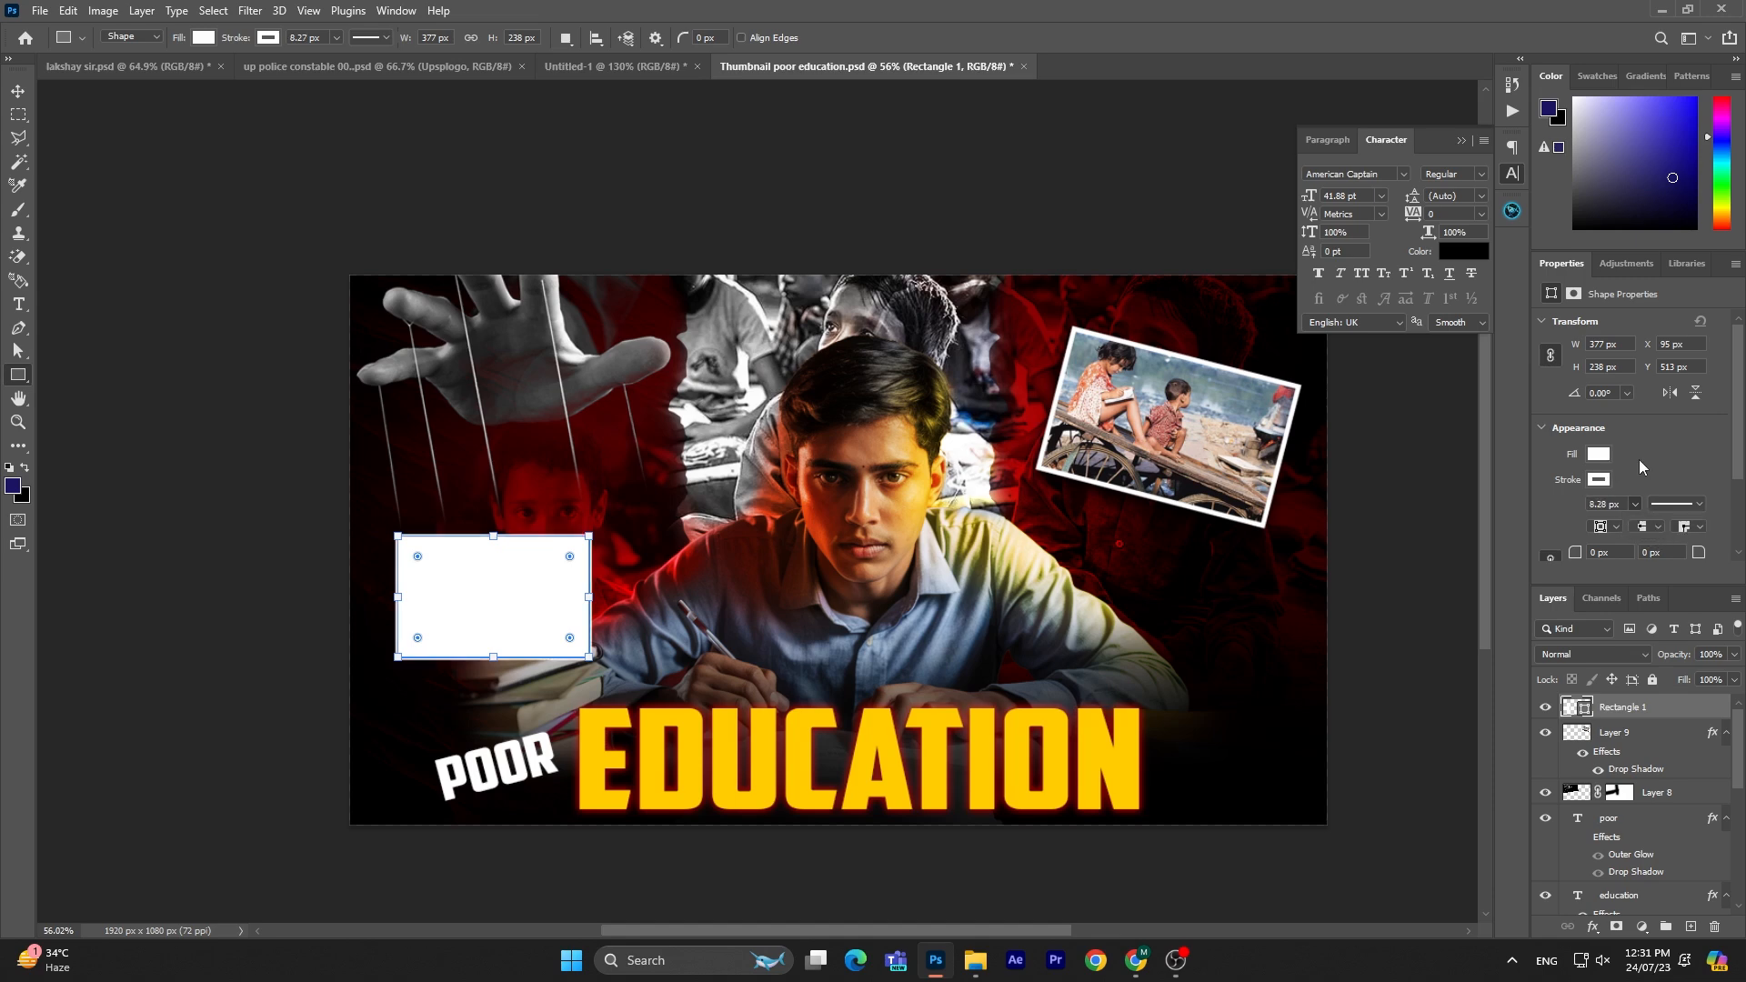
Paste the copied photo of the reading boy above the new white rectangle and clip it to that shape.
left_click(708, 204)
left_click(920, 406)
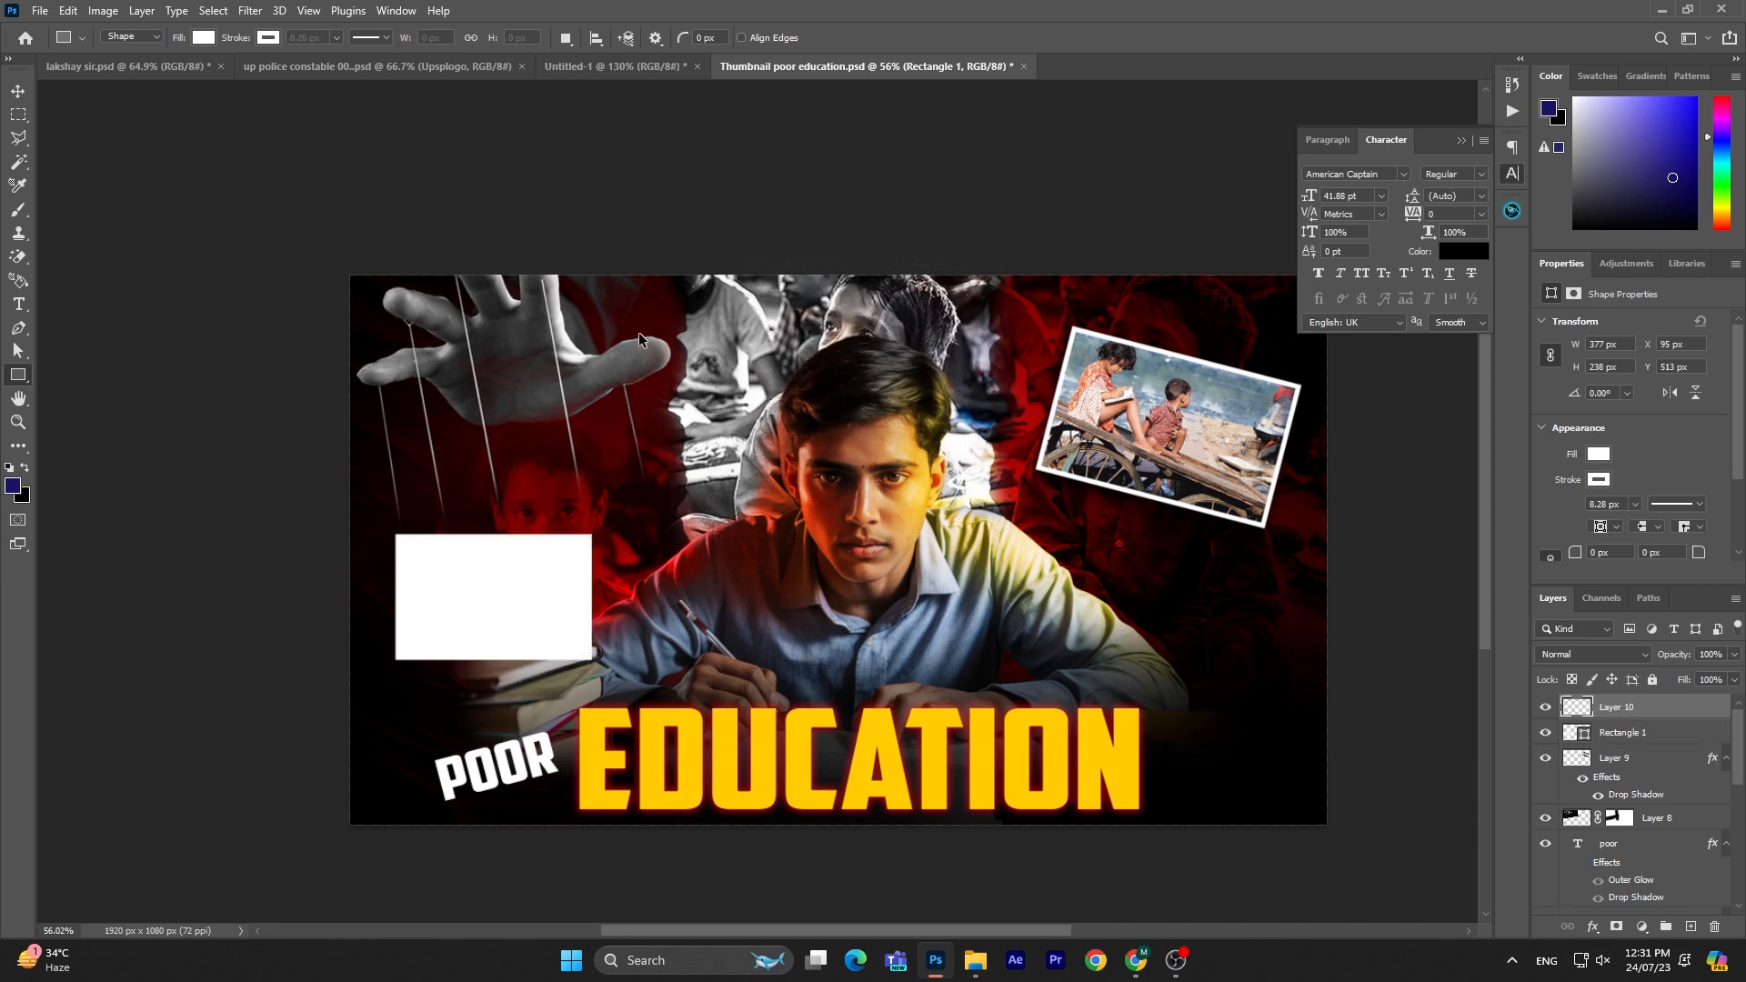
key("ctrl+v")
left_click(1643, 716, "alt")
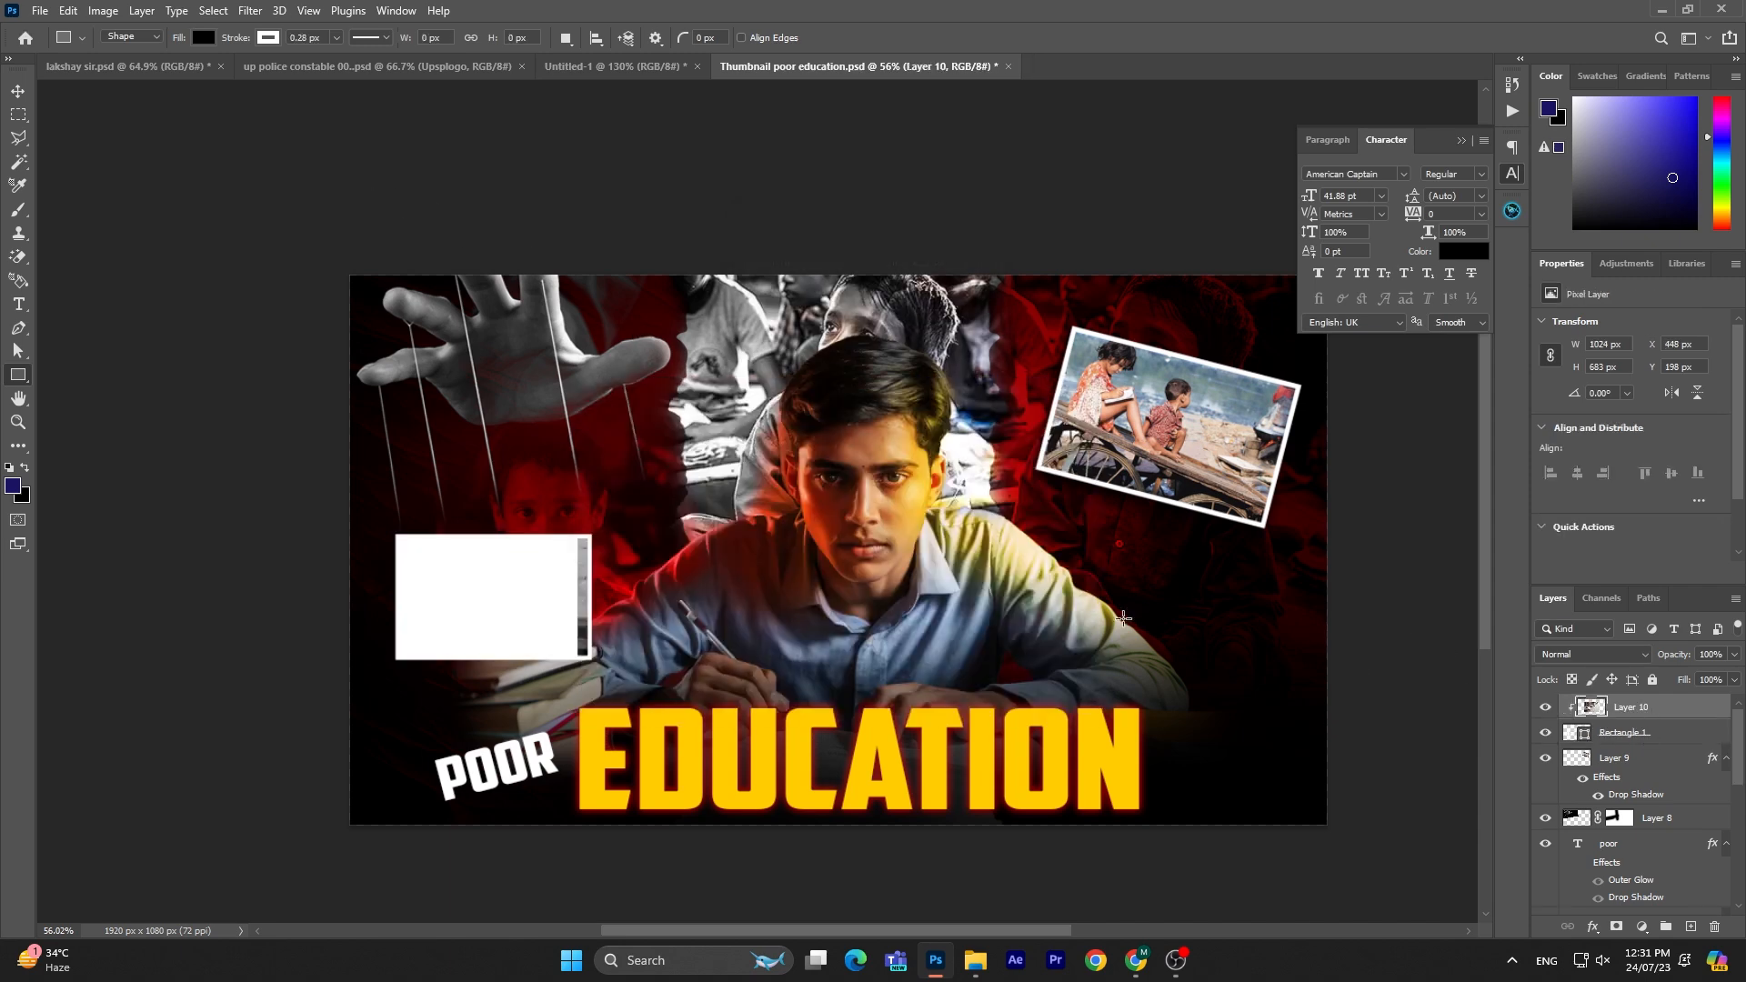
Position the reading-boy photo over the white rectangle and scale it to about 579 × 386 px, with the boy at the frame's left side.
left_click(20, 91)
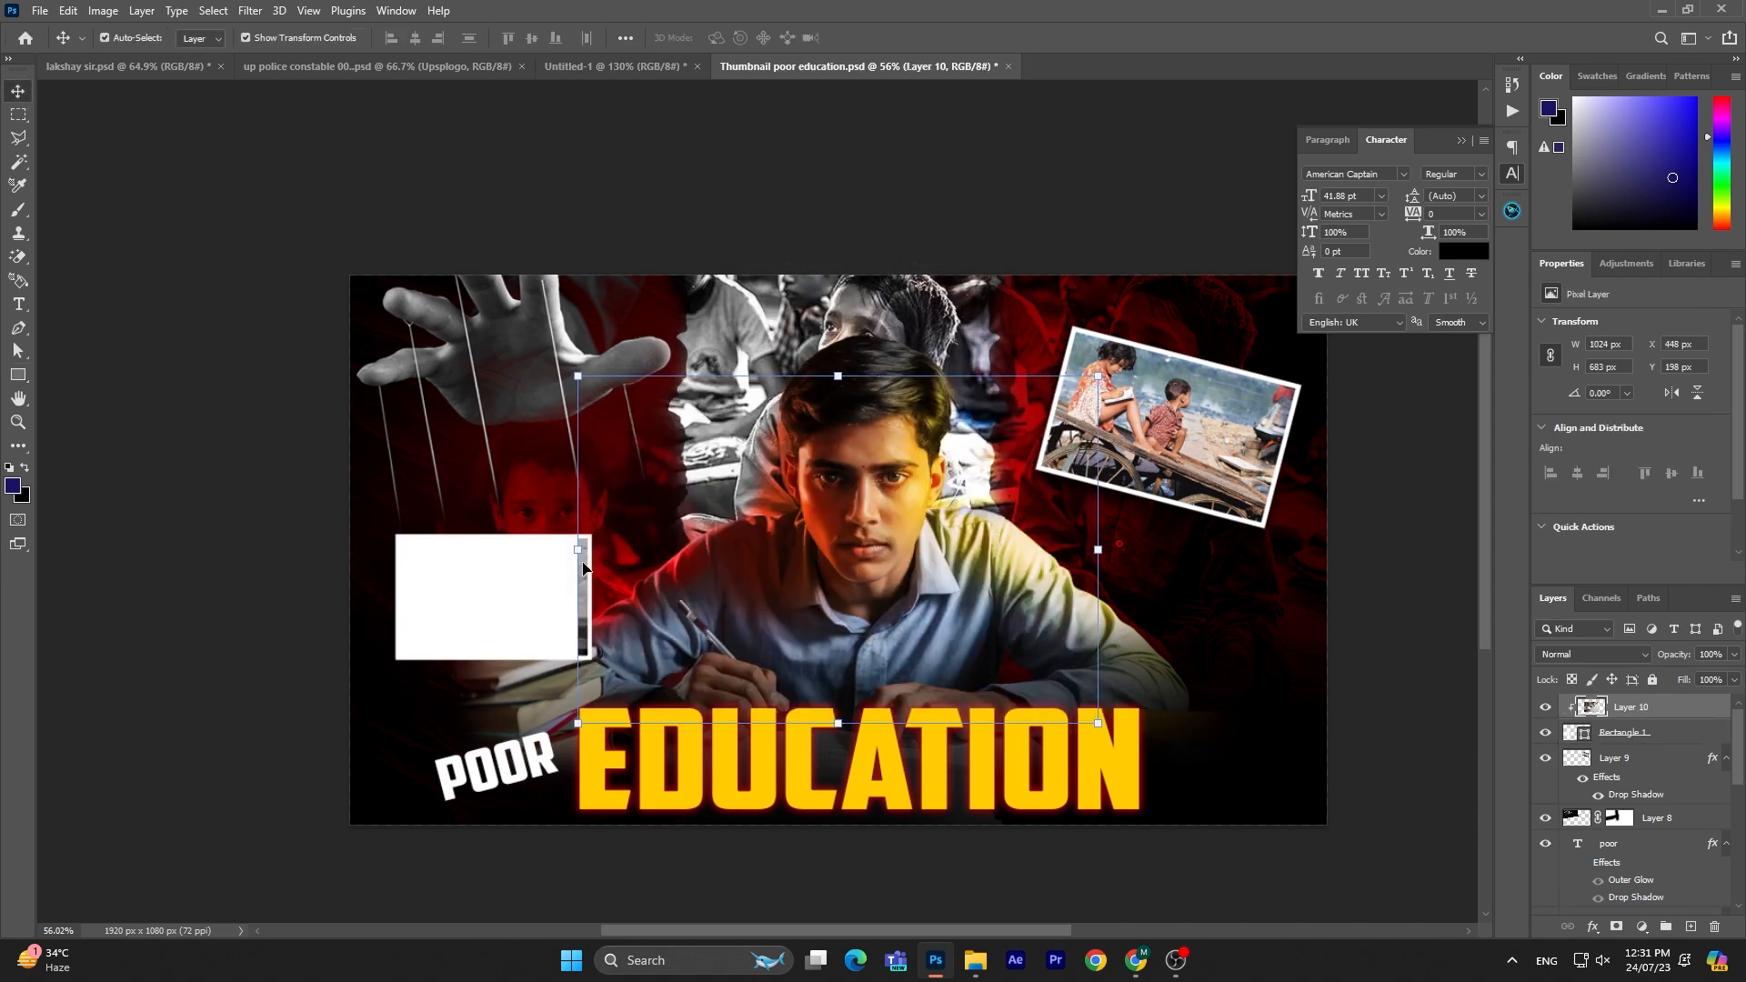
left_click_drag(583, 567, 378, 600)
left_click_drag(890, 411, 756, 497)
left_click_drag(482, 569, 450, 579)
key("Return")
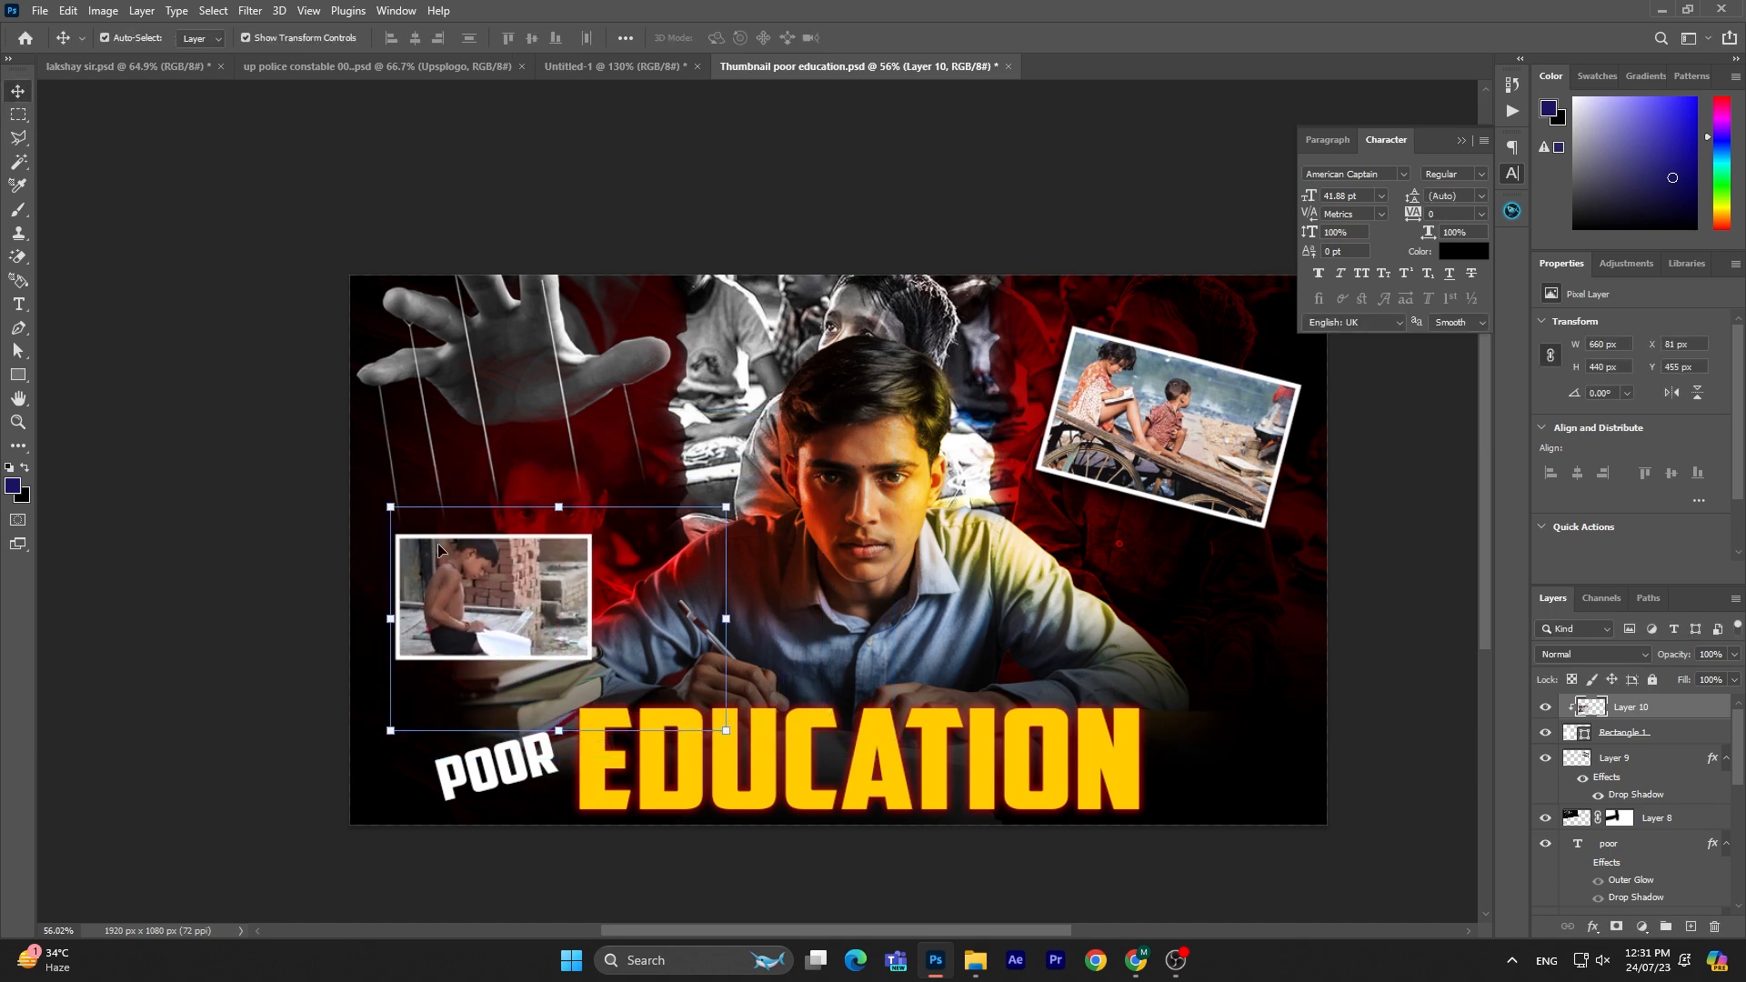
scroll(438, 543, "up", 5)
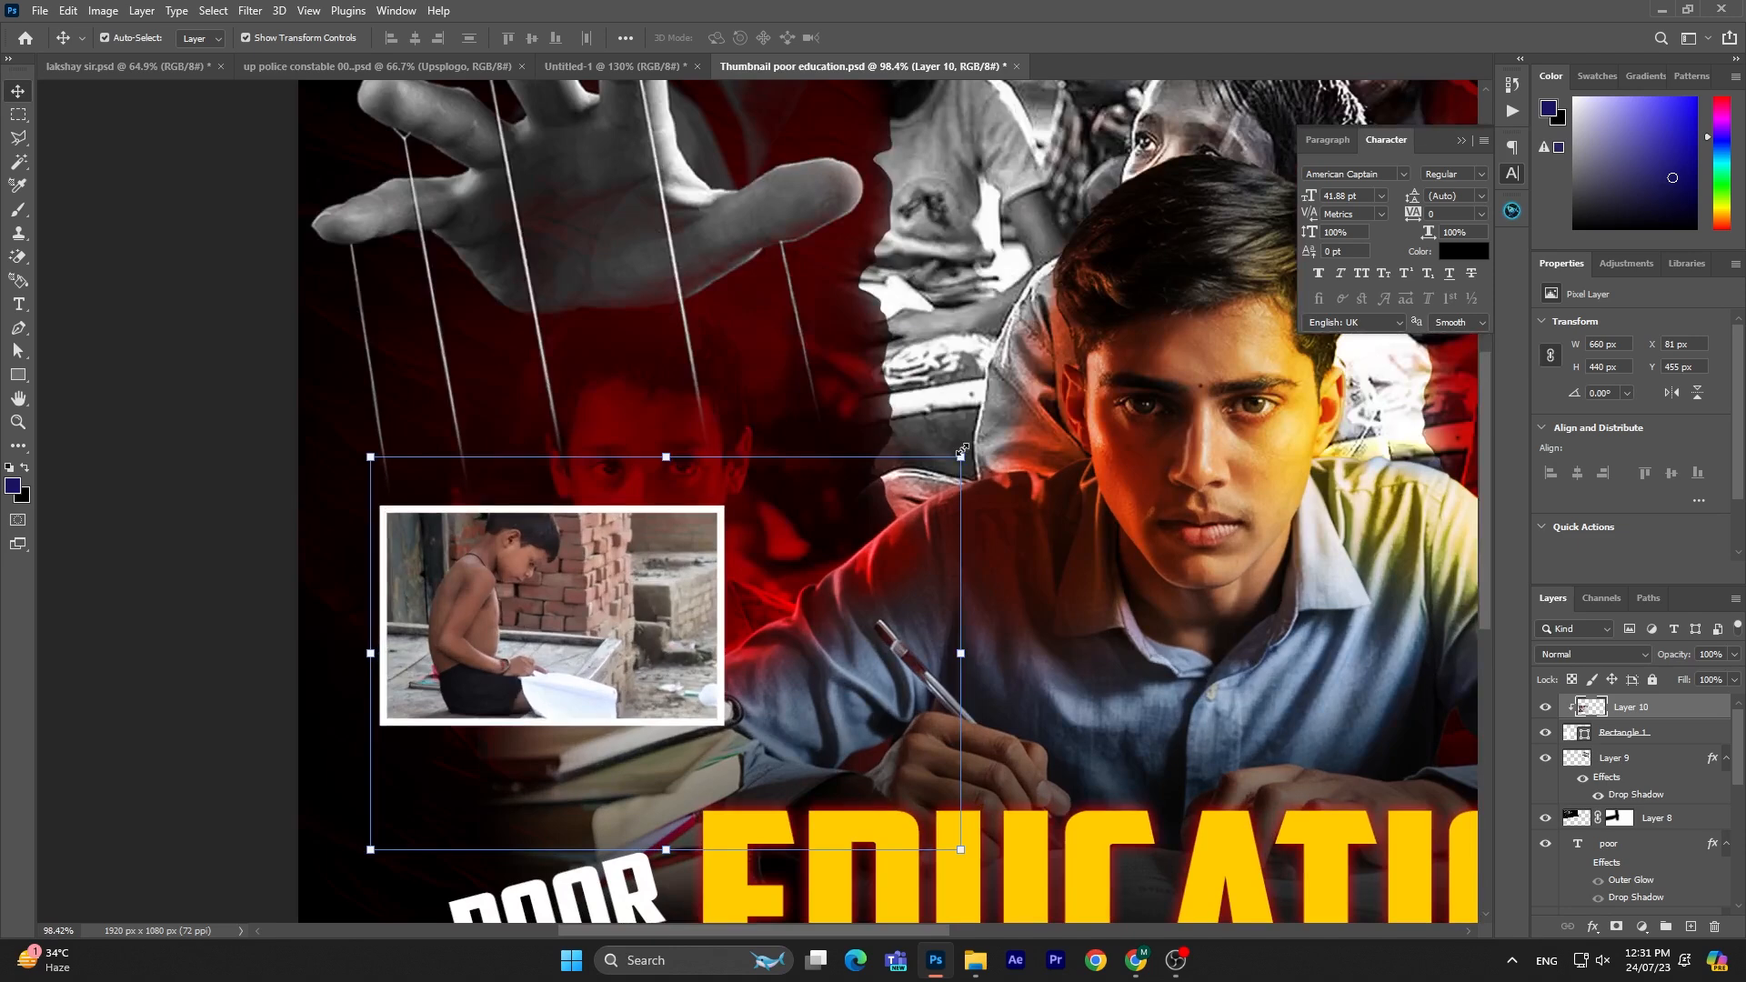
left_click_drag(962, 448, 924, 481)
left_click_drag(611, 630, 549, 626)
key("Return")
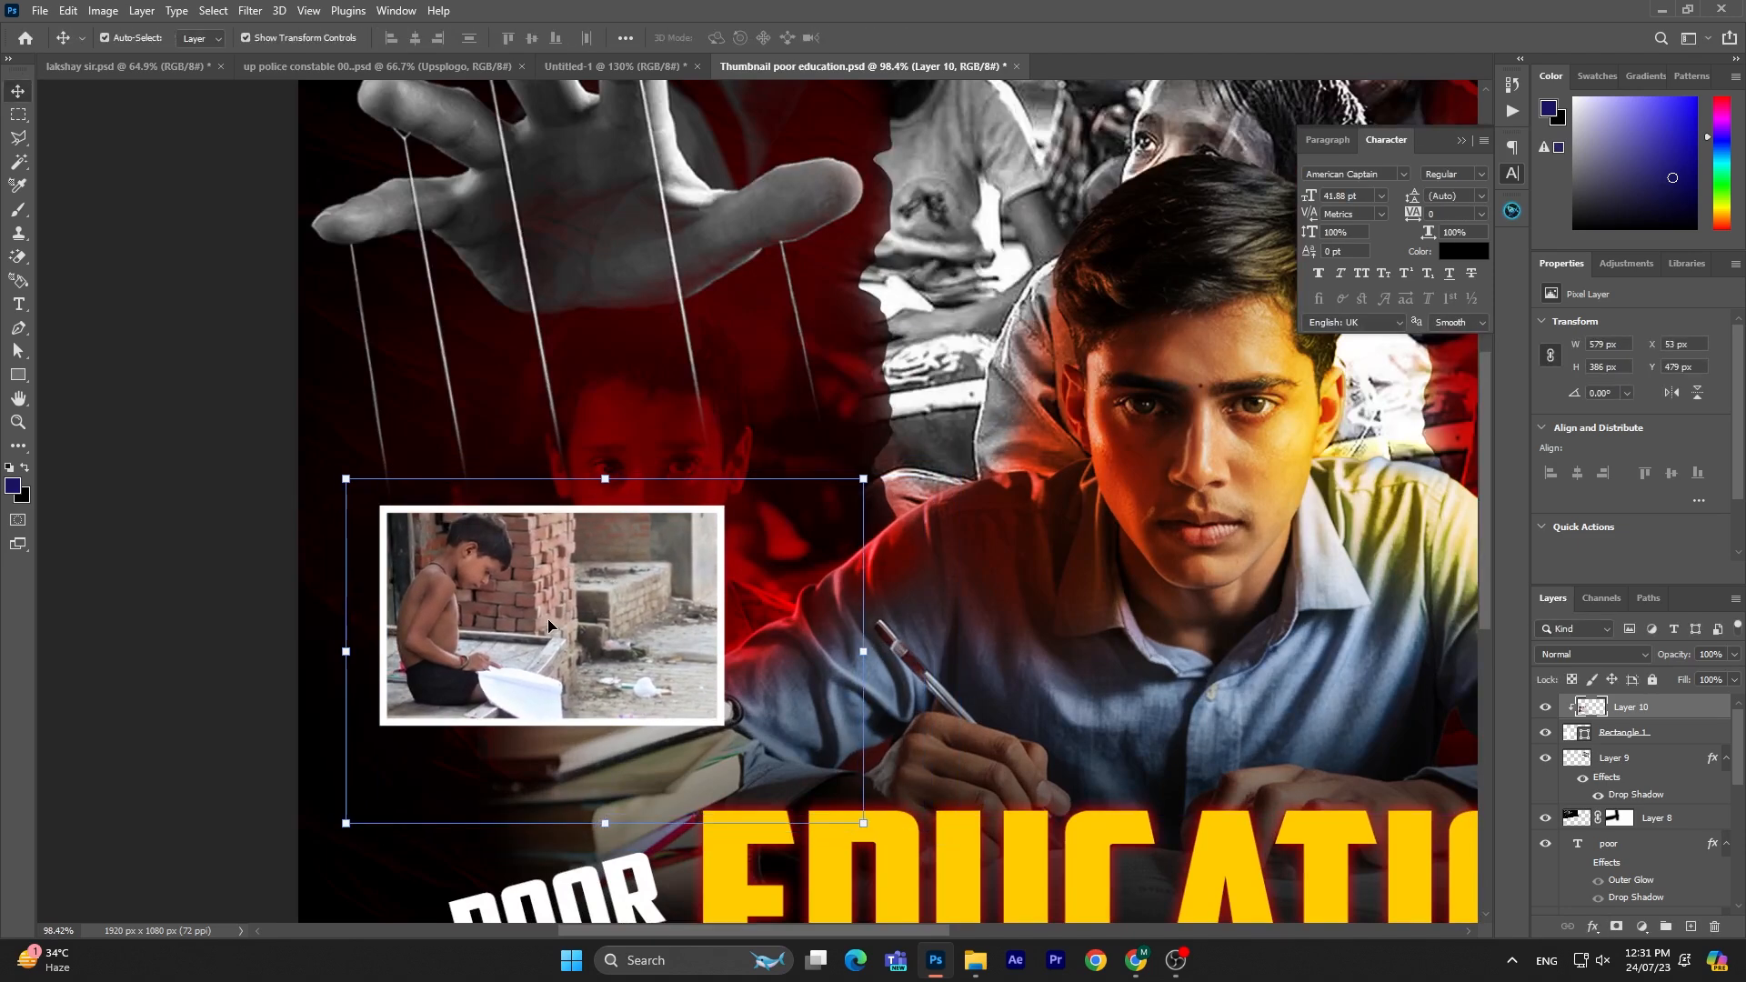
Merge the reading-boy photo with its white rectangle and add a drop shadow with 100% opacity, 9 px distance and 27 px size.
left_click(1686, 737, "shift")
key("ctrl+e")
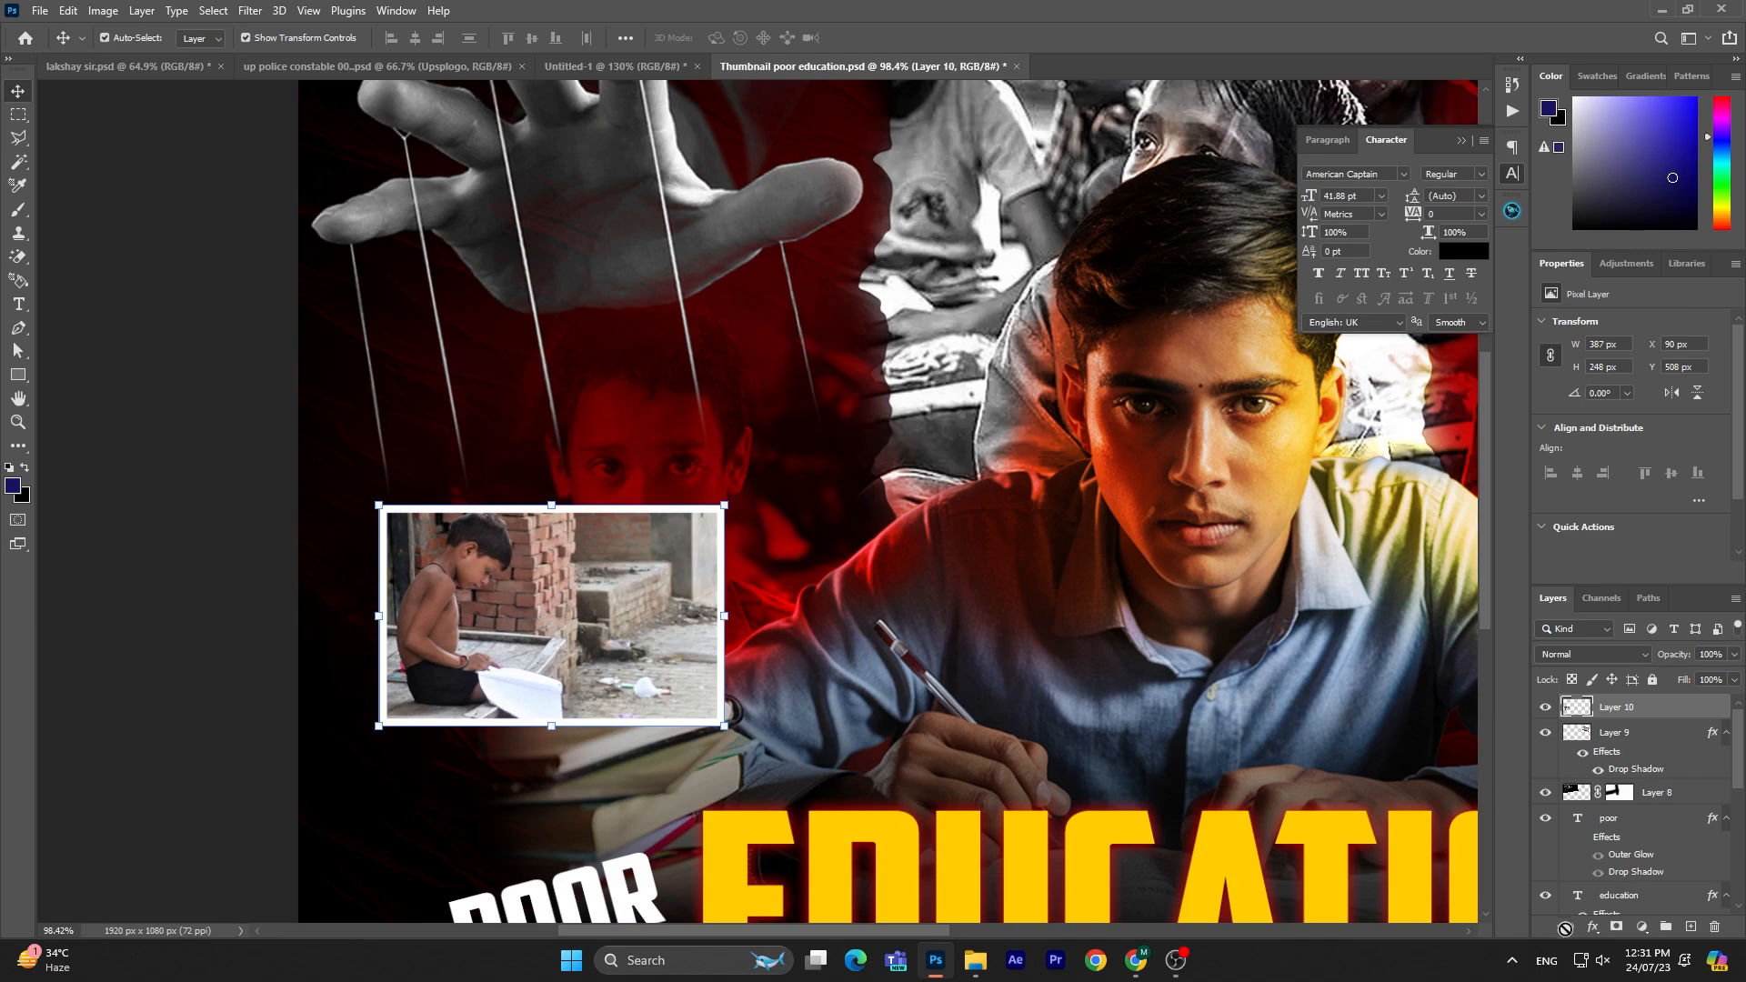
left_click(1592, 926)
left_click(1618, 924)
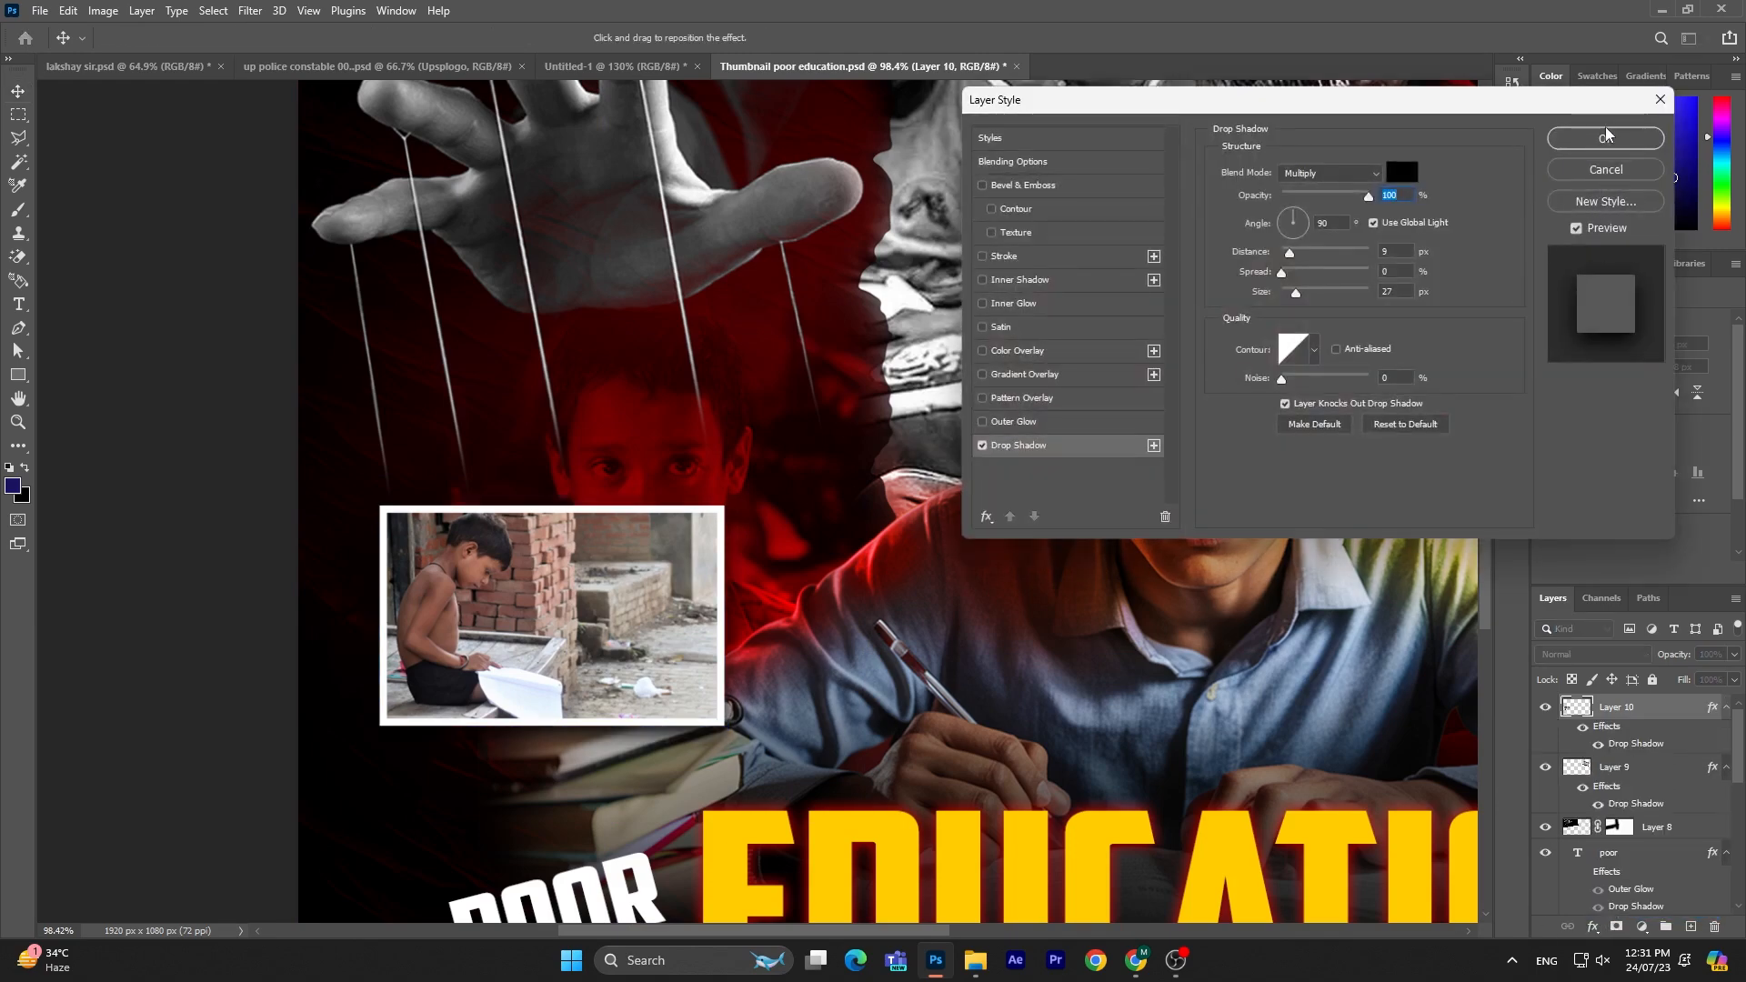
left_click(1605, 137)
Rotate the framed reading-boy photo about -14.8°, scale it to about 74% and place it beside the books above POOR.
left_click_drag(746, 489, 706, 443)
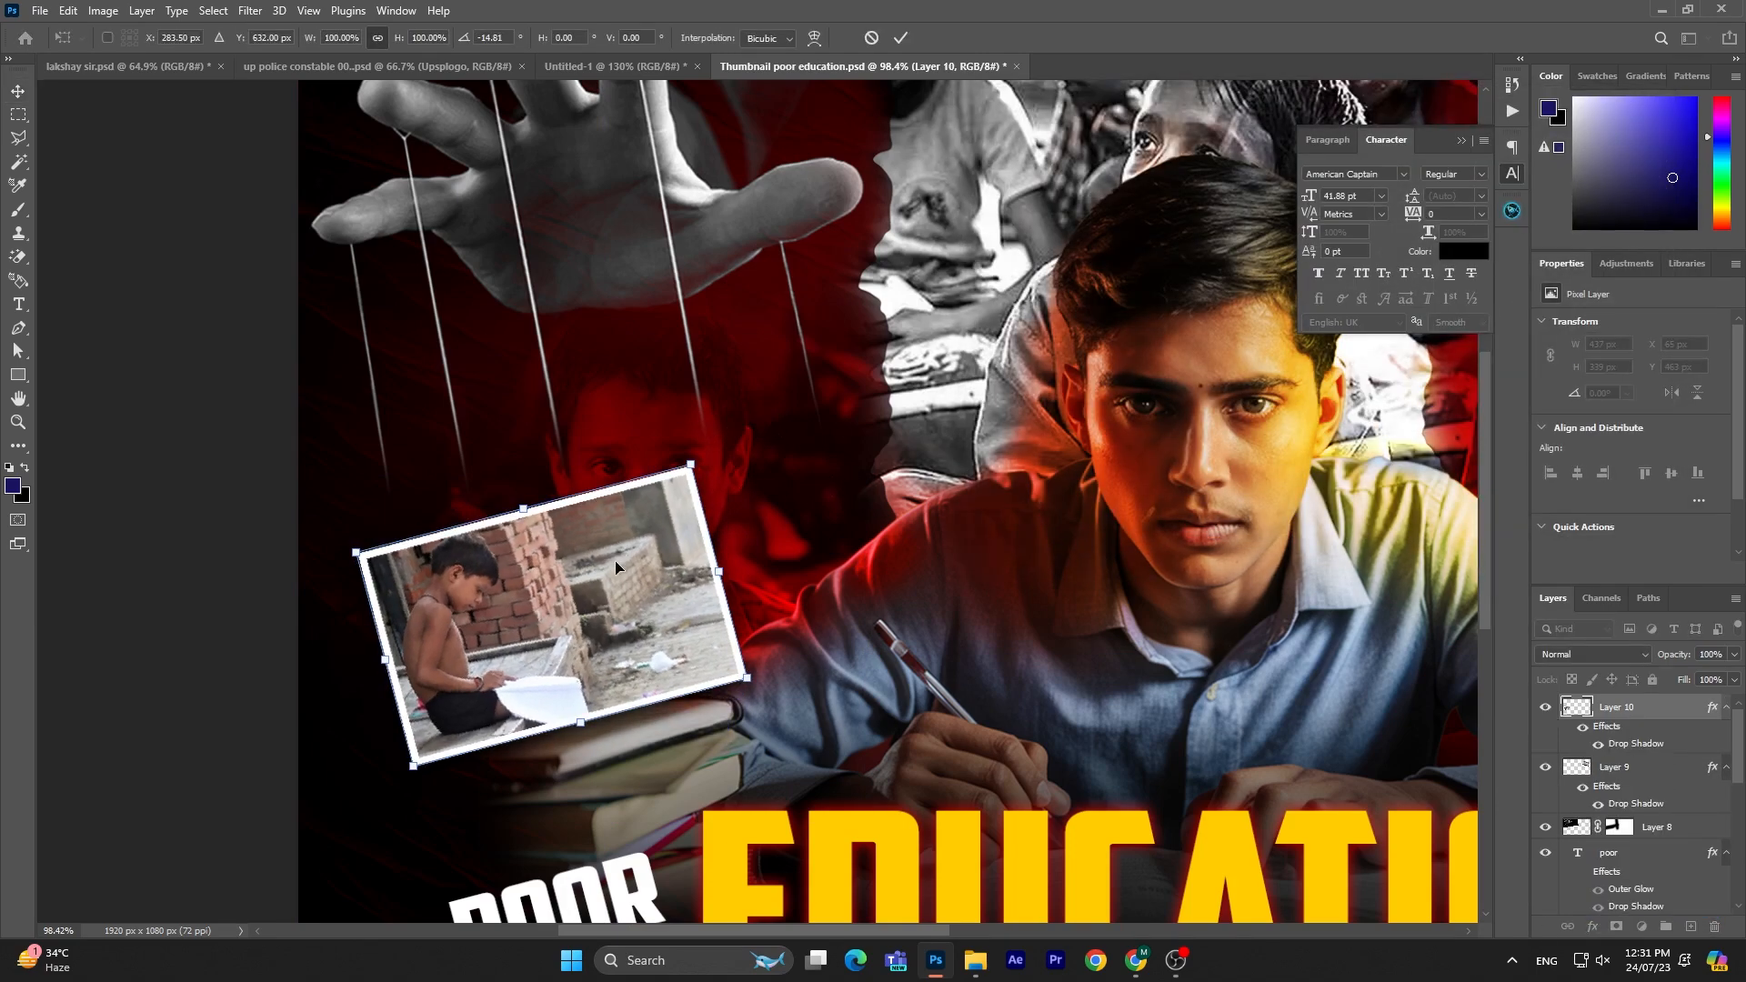
left_click_drag(615, 560, 557, 668)
left_click_drag(632, 572, 596, 611)
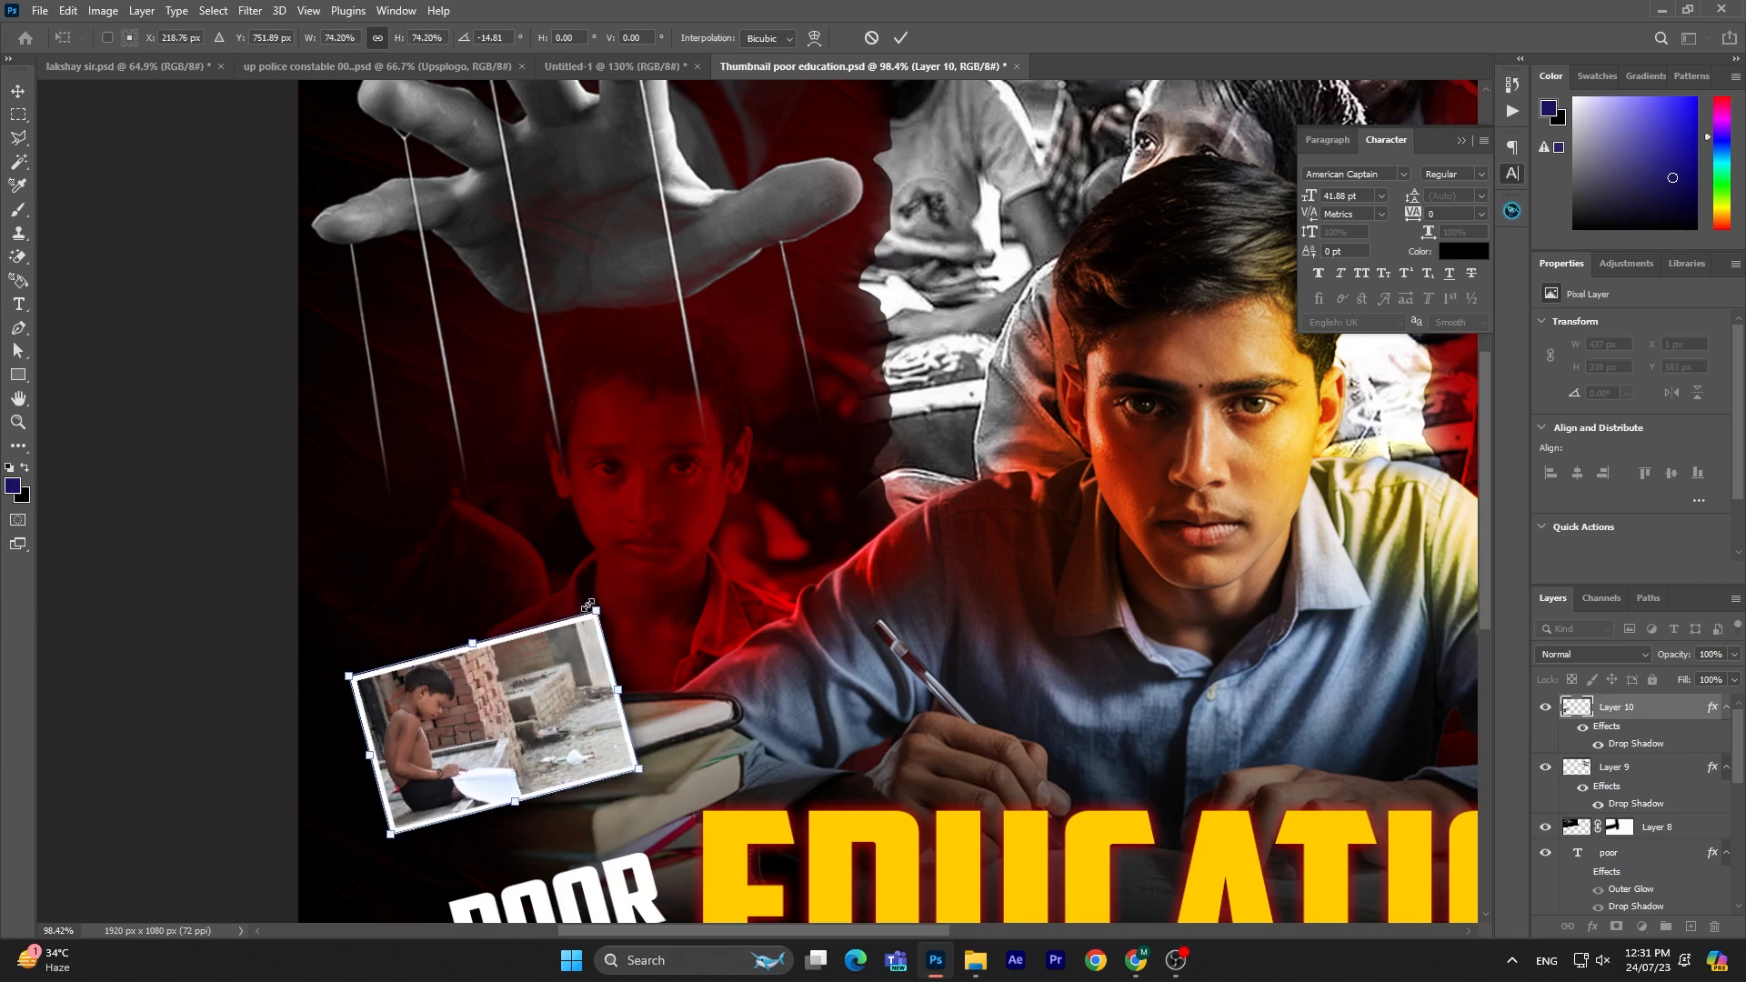
key("Return")
scroll(487, 553, "down", 5)
left_click(743, 752)
scroll(896, 530, "up", 2)
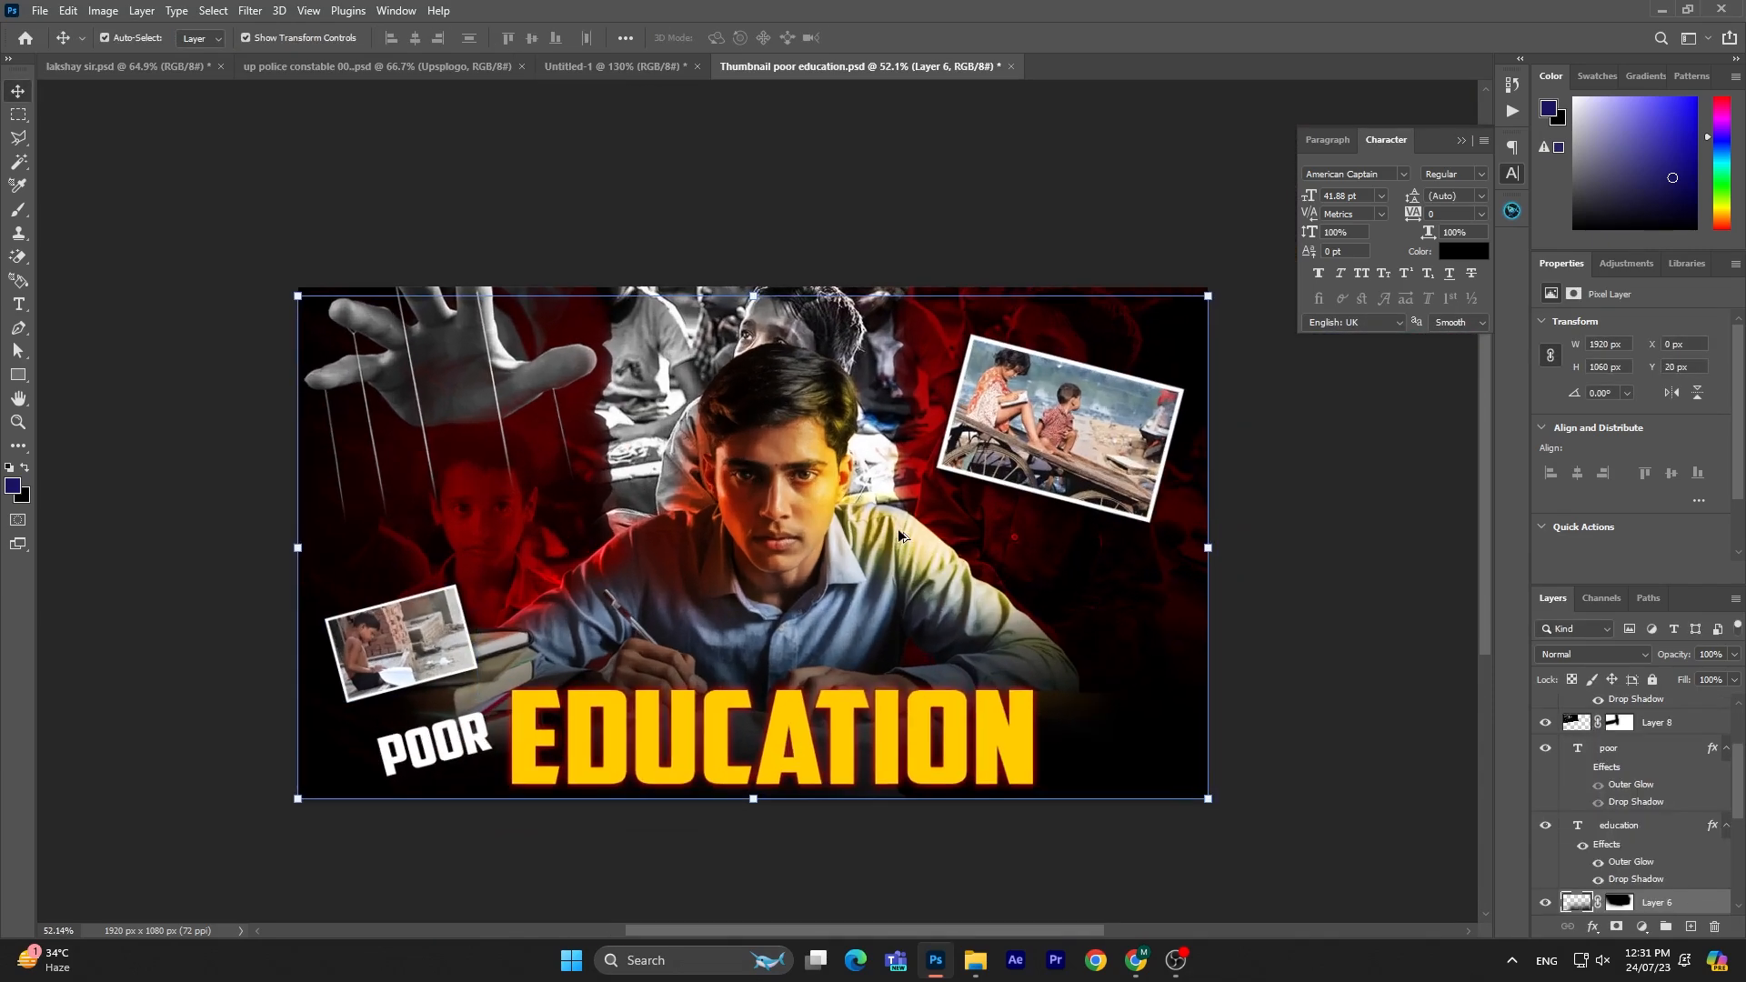
left_click(1395, 484)
scroll(972, 505, "up", 2)
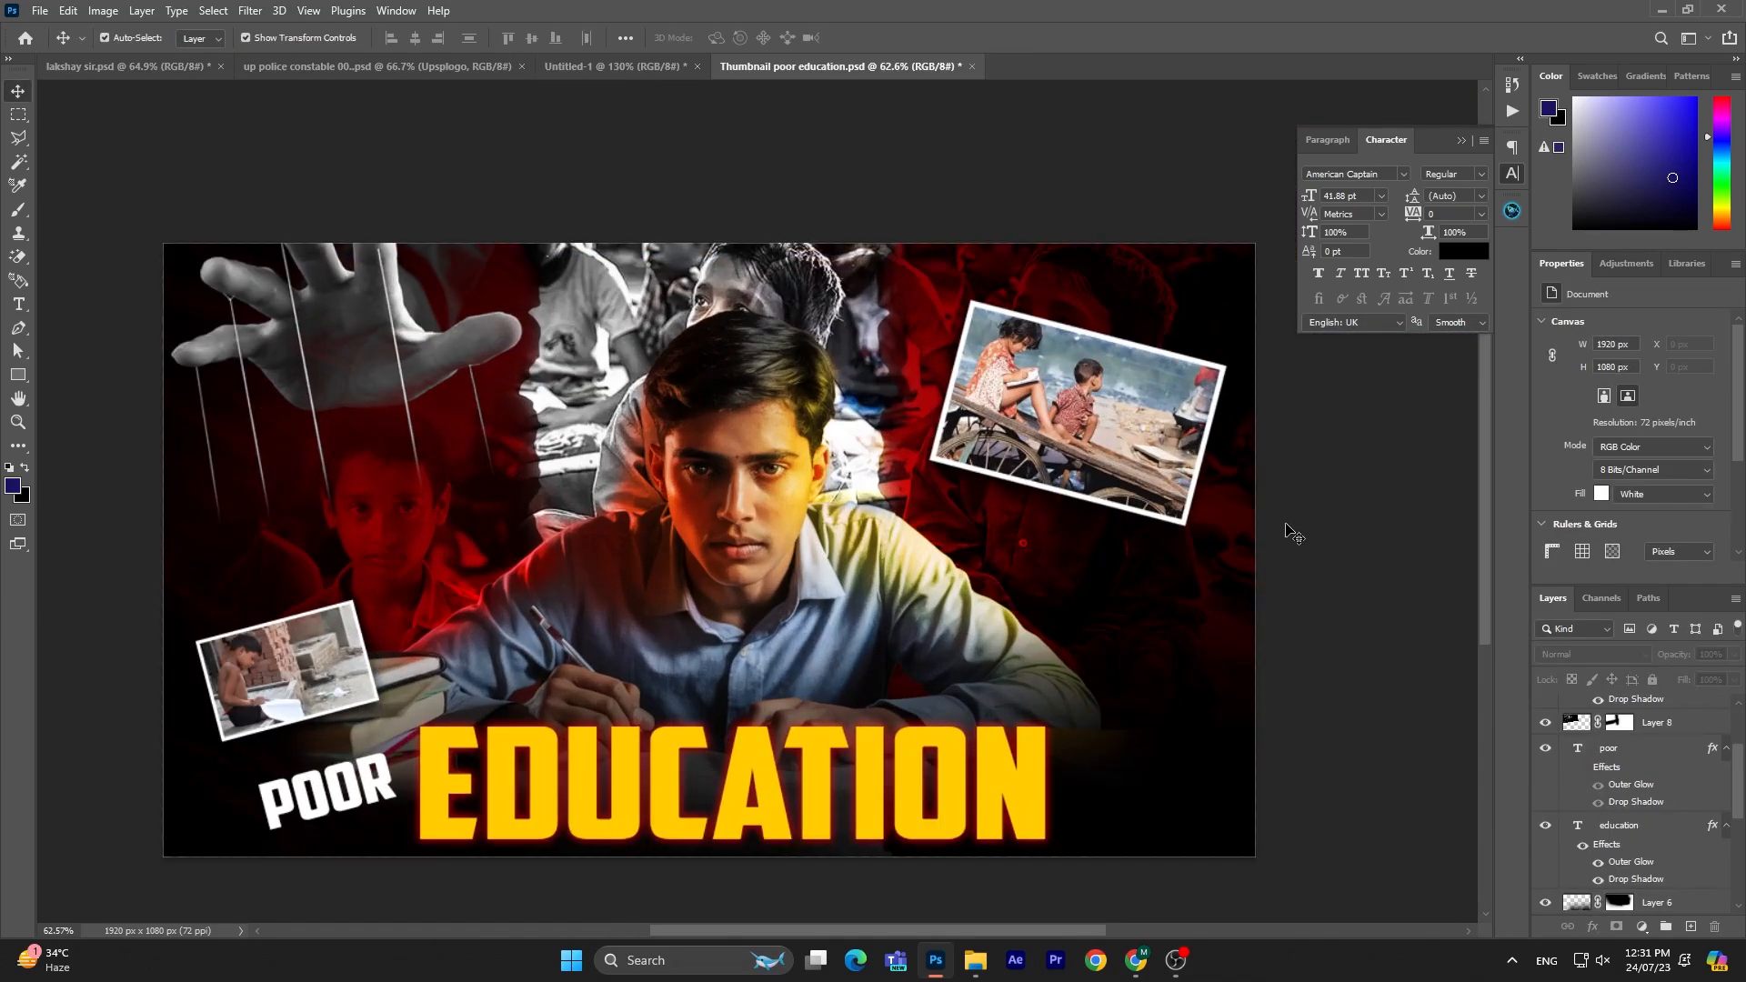
Switch to Chrome, search images for "brush vector" and open Vecteezy's black flat paint brush stroke as a full image in a new tab.
left_click(1138, 961)
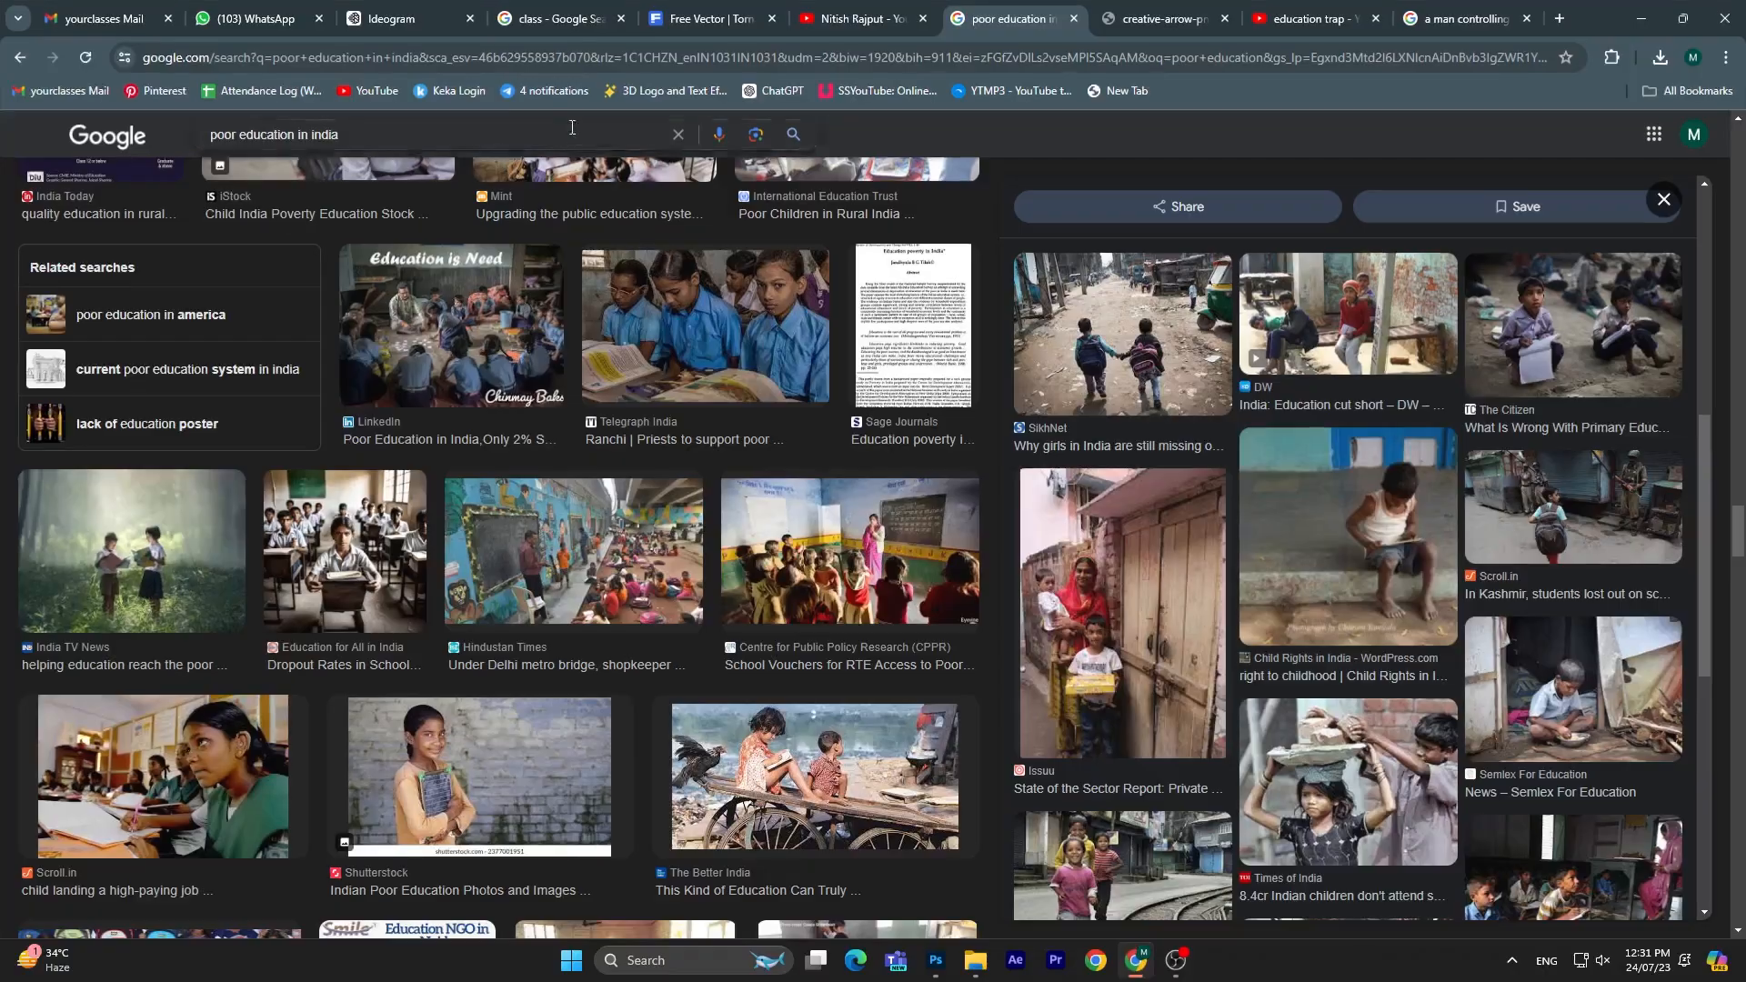
triple_click(429, 137)
type("brush vector")
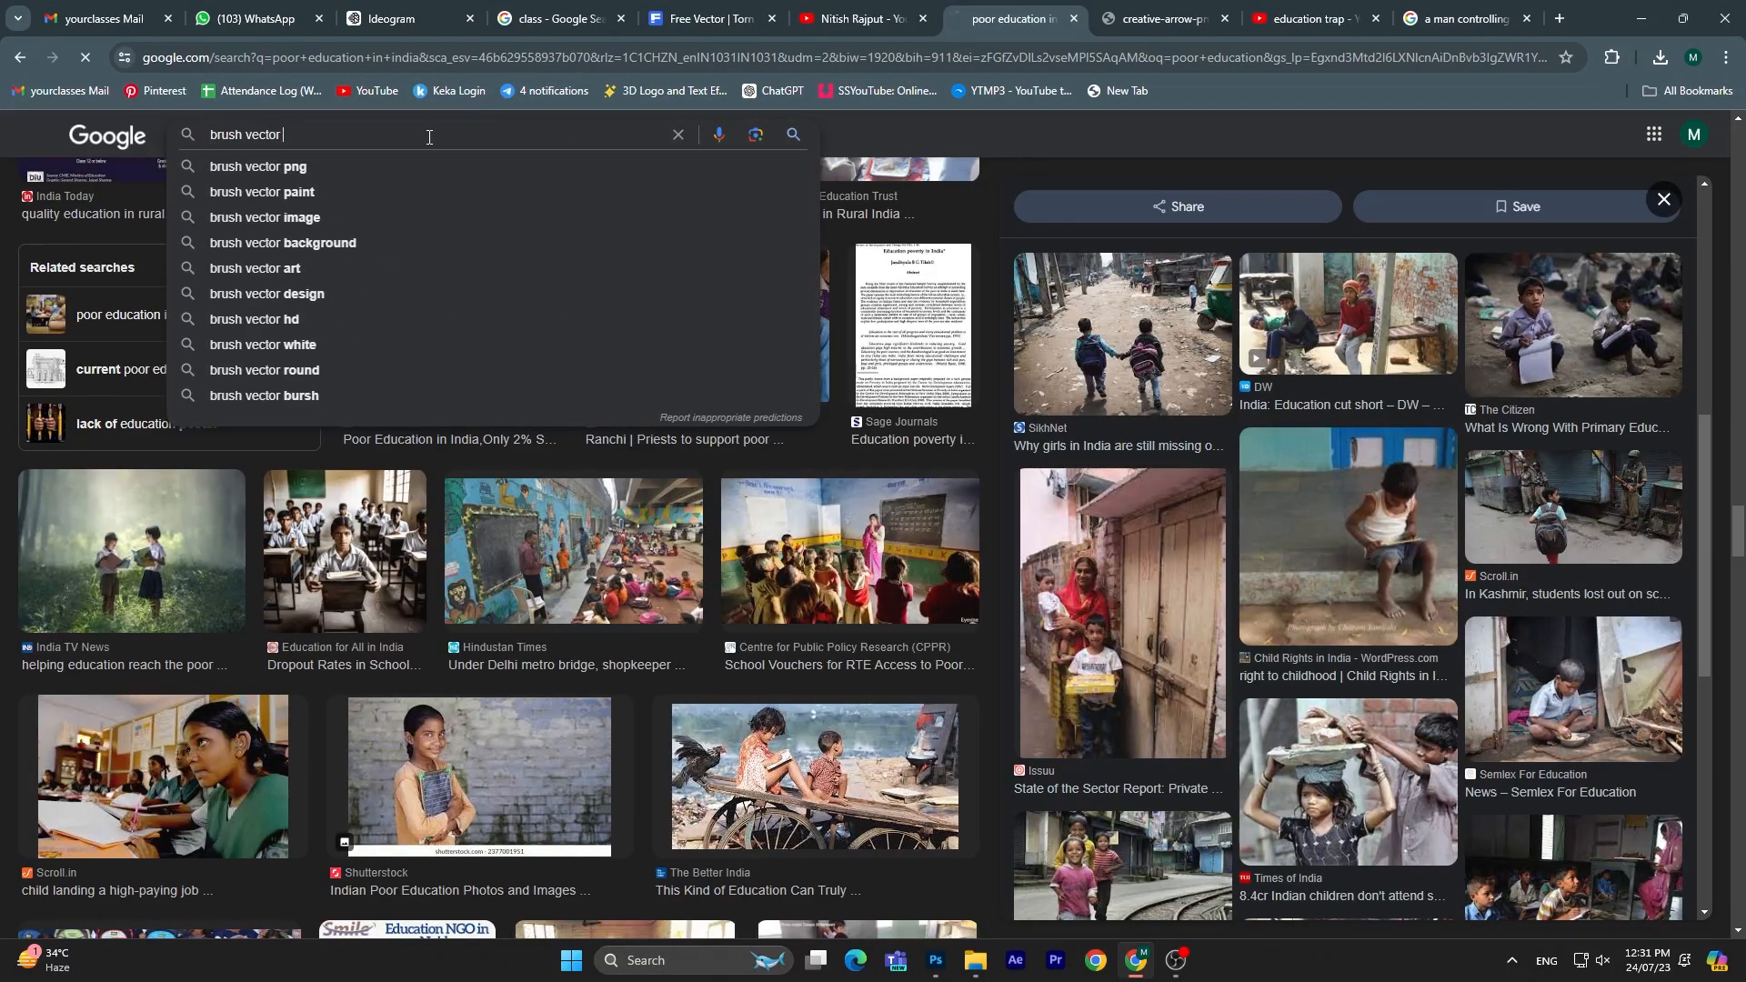
key("Return")
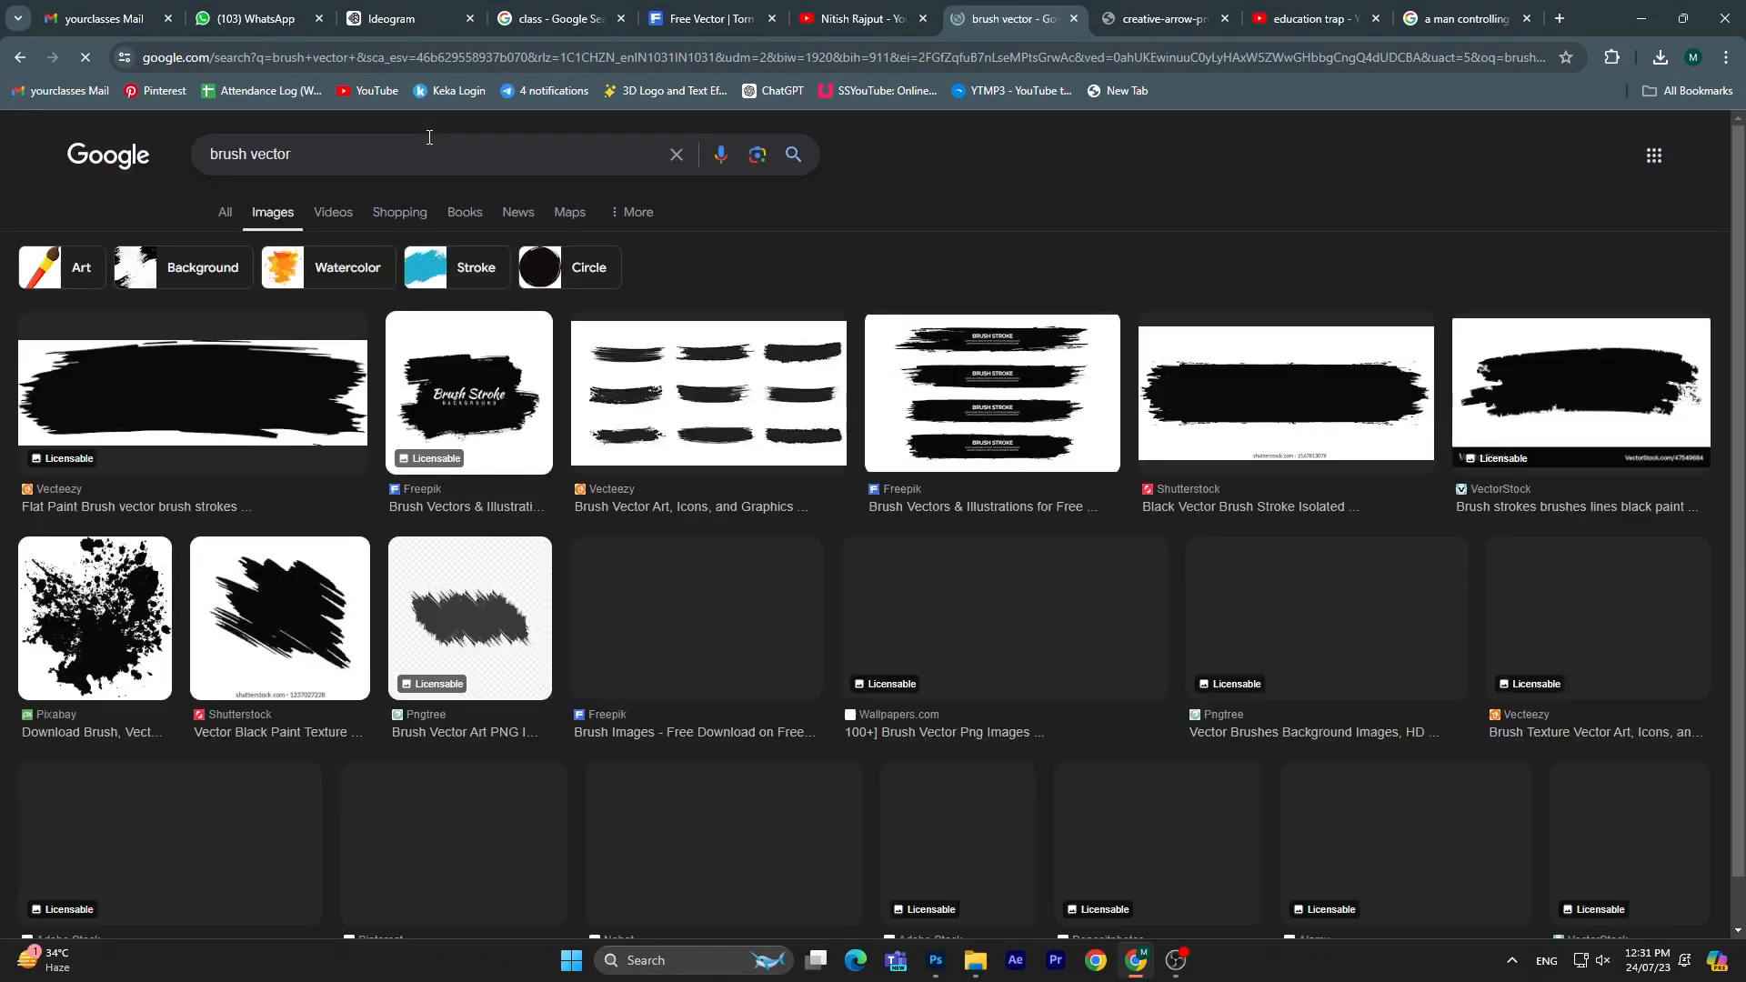
left_click(278, 410)
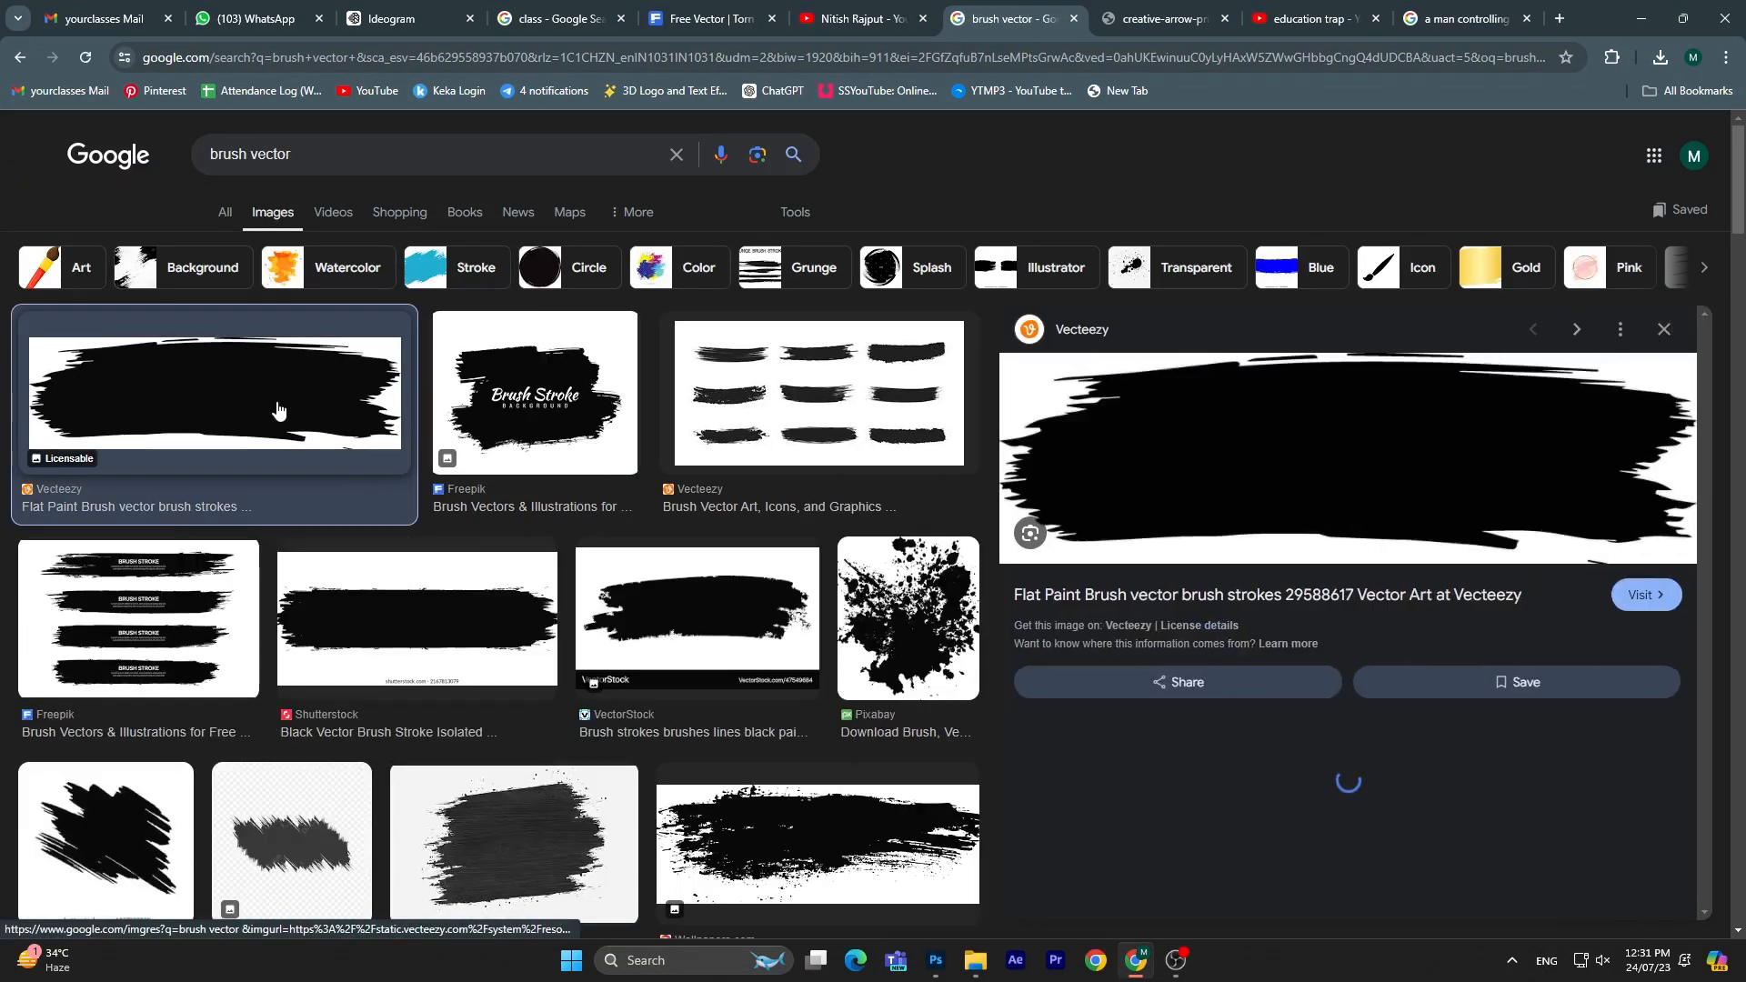
right_click(1212, 411)
left_click(1284, 702)
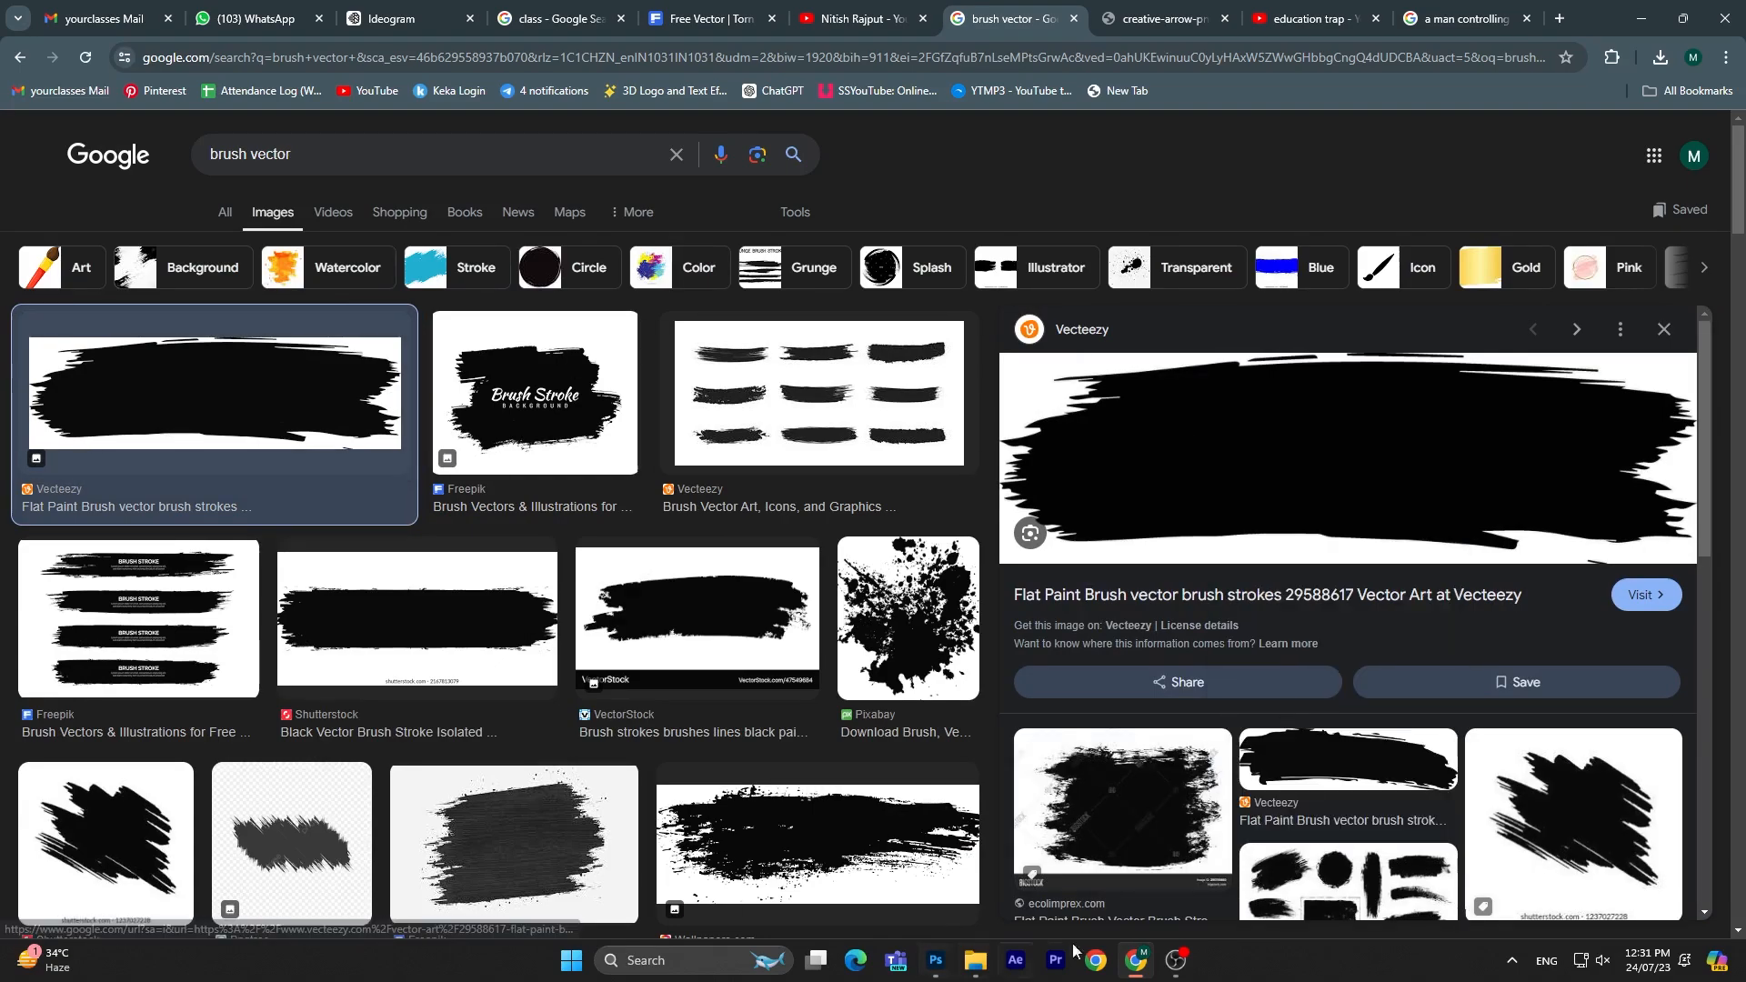
left_click(935, 960)
key("ctrl+v")
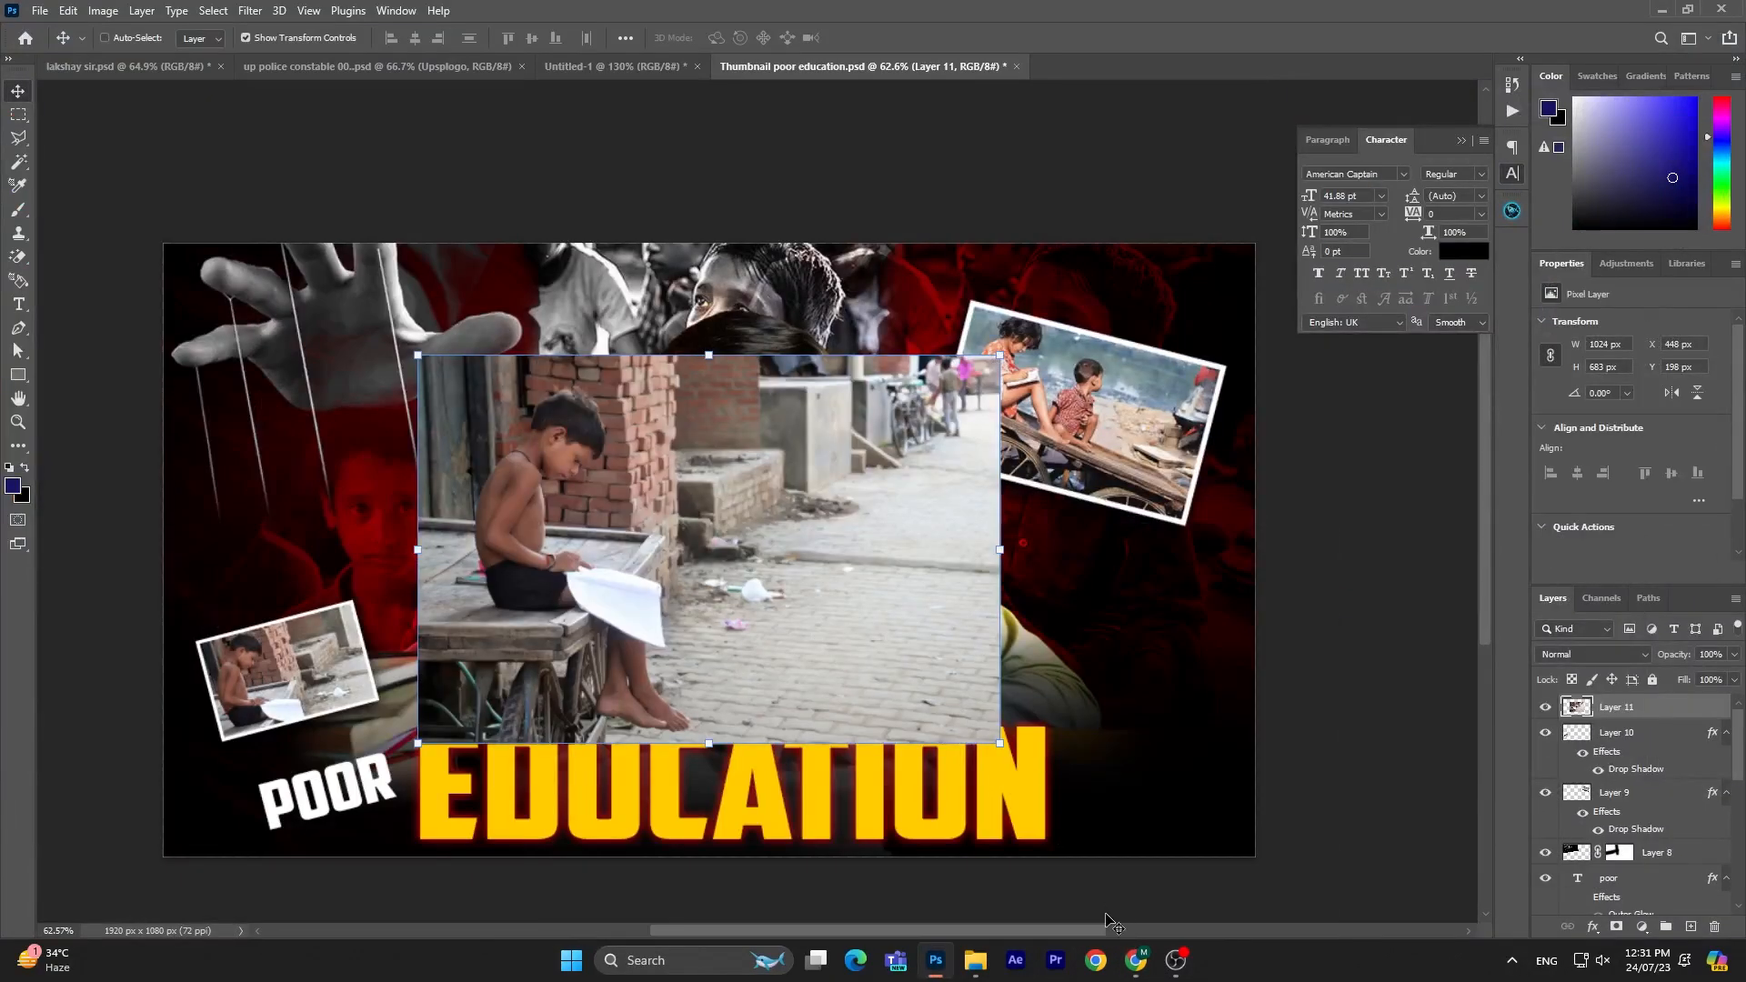
key("ctrl+z")
left_click(1136, 960)
key("ctrl+Tab")
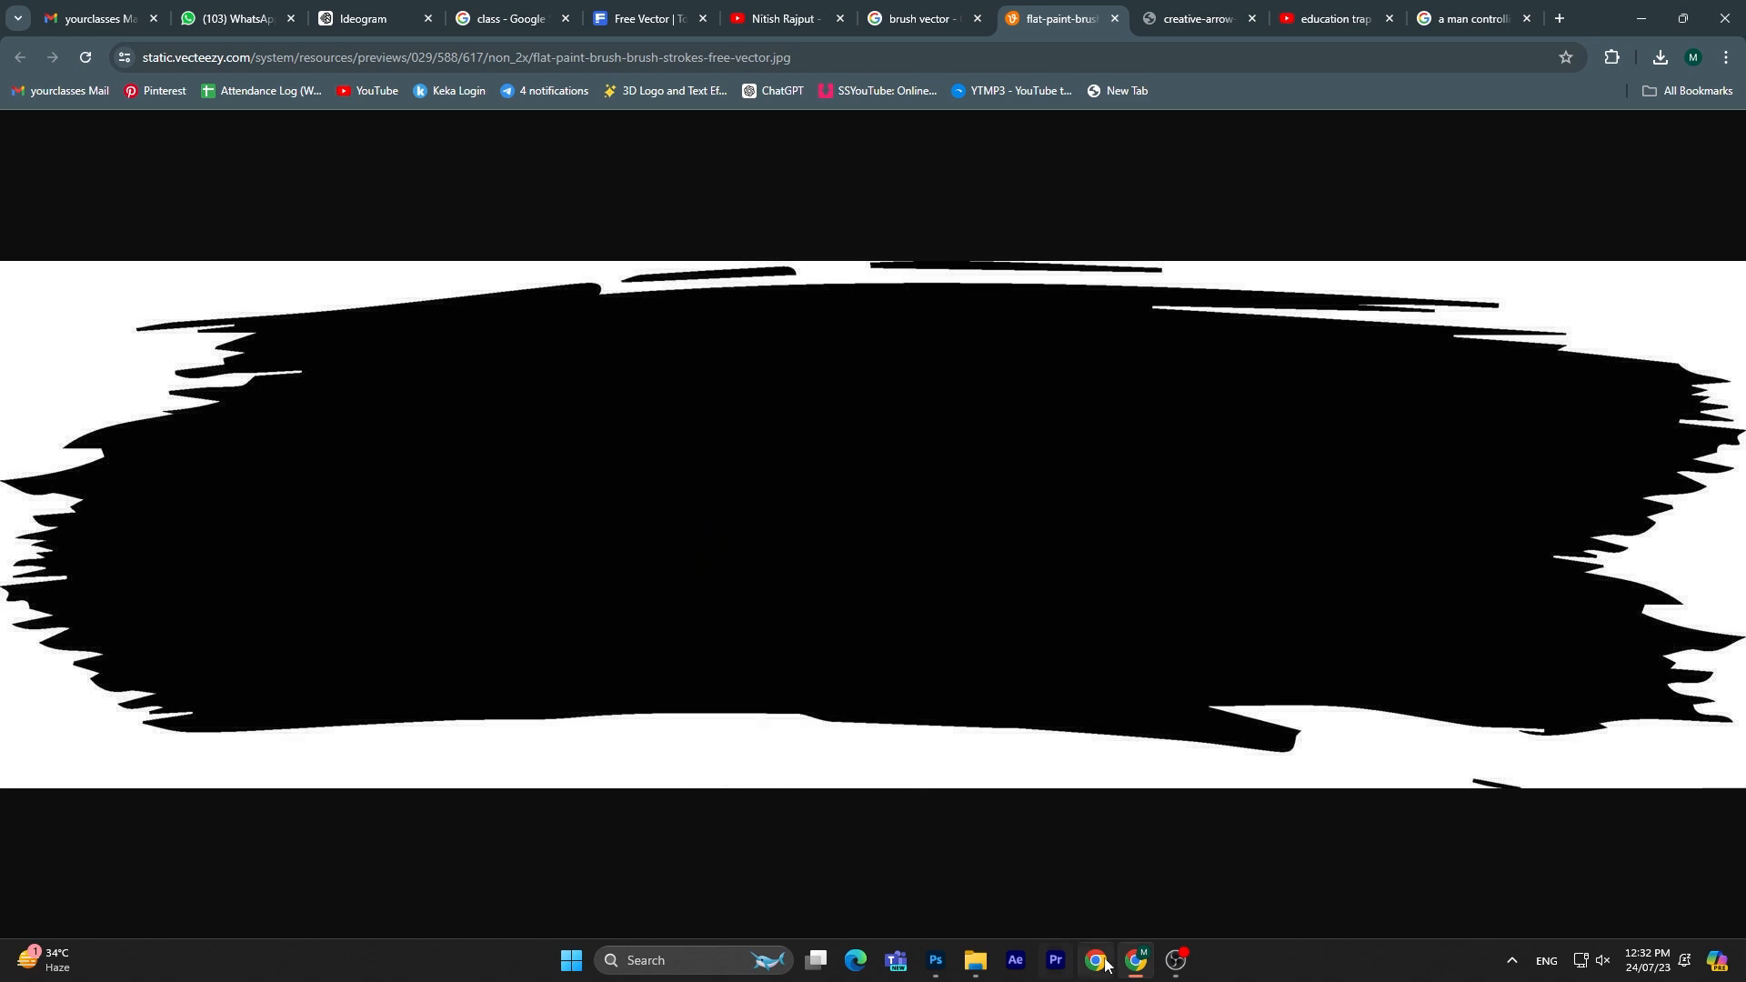
left_click(1135, 960)
key("ctrl+v")
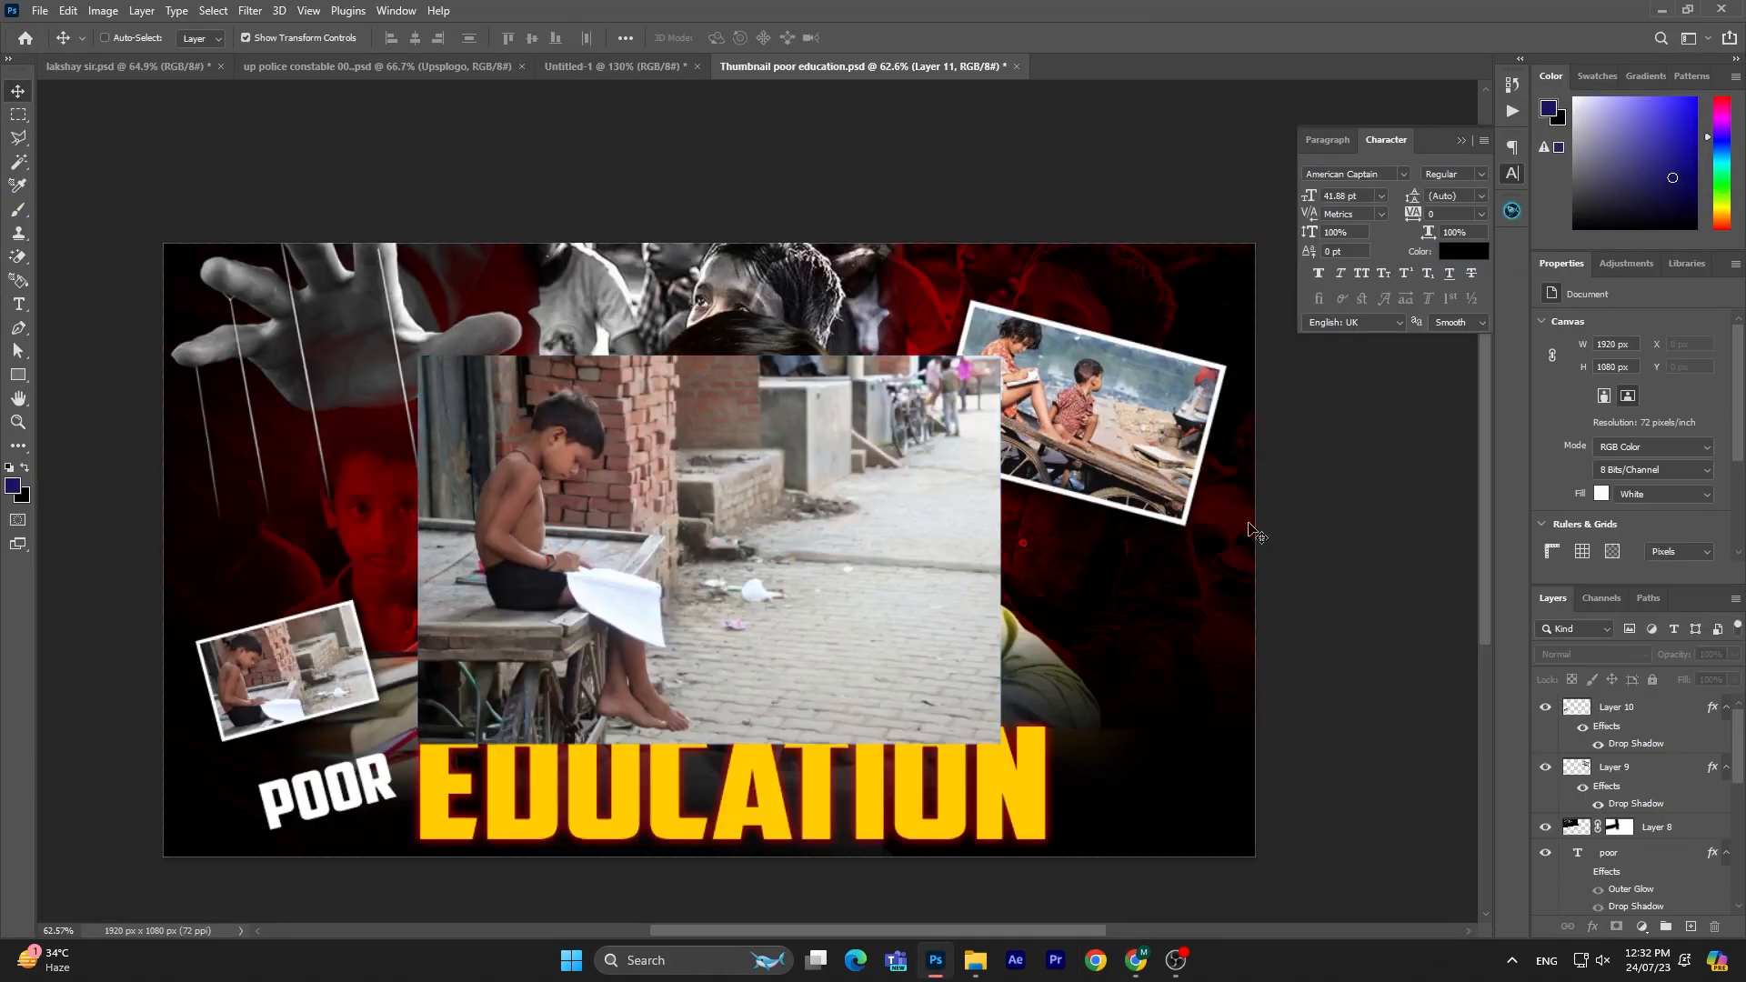
key("ctrl+z")
Save the brush-stroke image from Chrome and place it in the Photoshop thumbnail, scaled to about 1842 × 556 px.
left_click(1136, 960)
right_click(1072, 450)
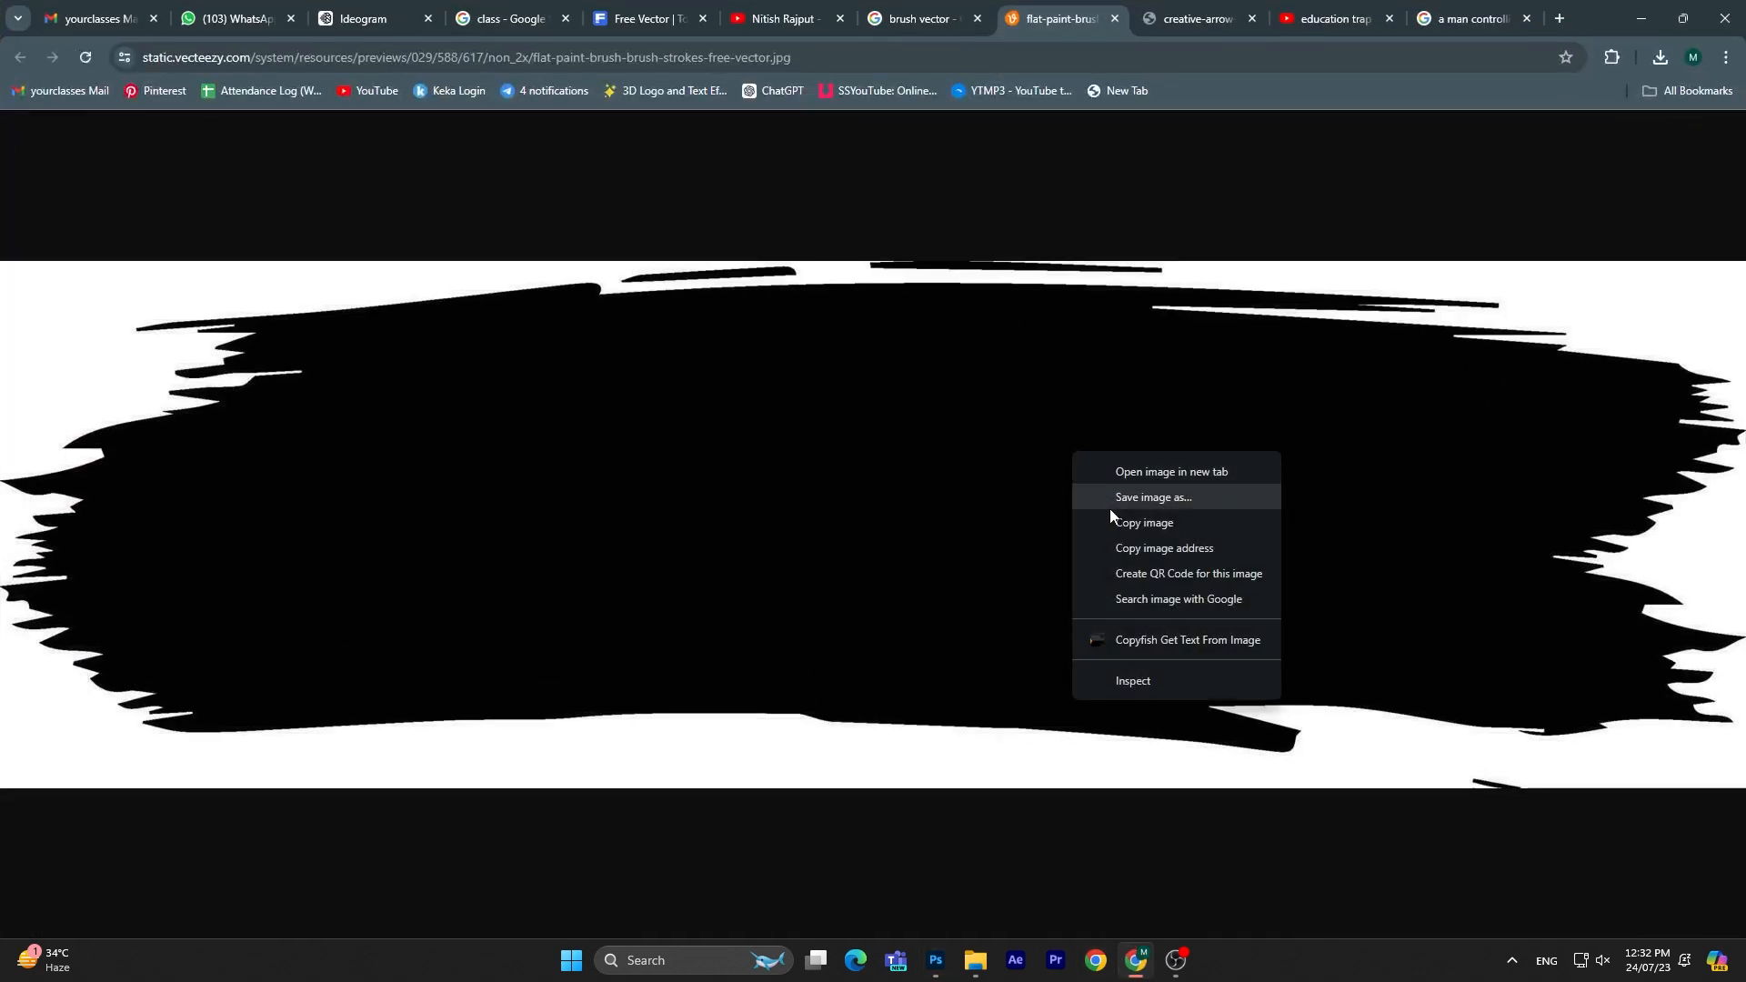
left_click(1111, 507)
key("Return")
mouse_move(1509, 113)
left_mouse_down()
mouse_move(1071, 619)
mouse_move(935, 961)
mouse_move(799, 634)
left_mouse_up()
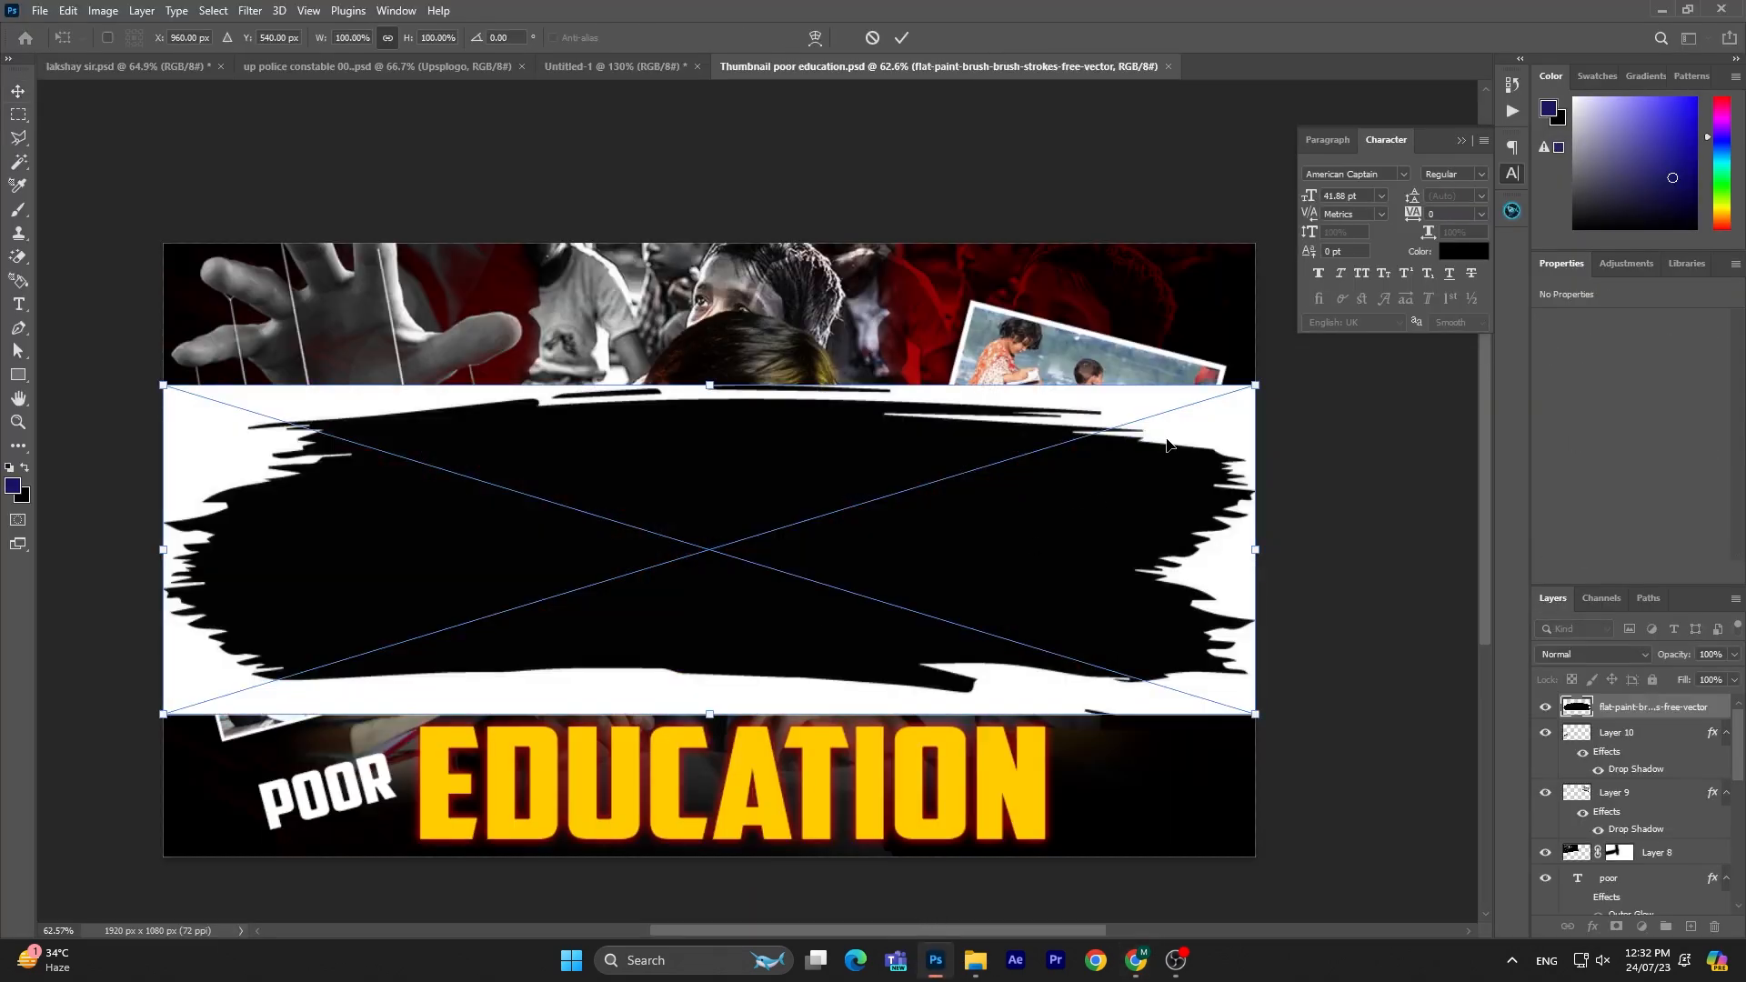
left_click_drag(1255, 385, 1234, 391)
key("Return")
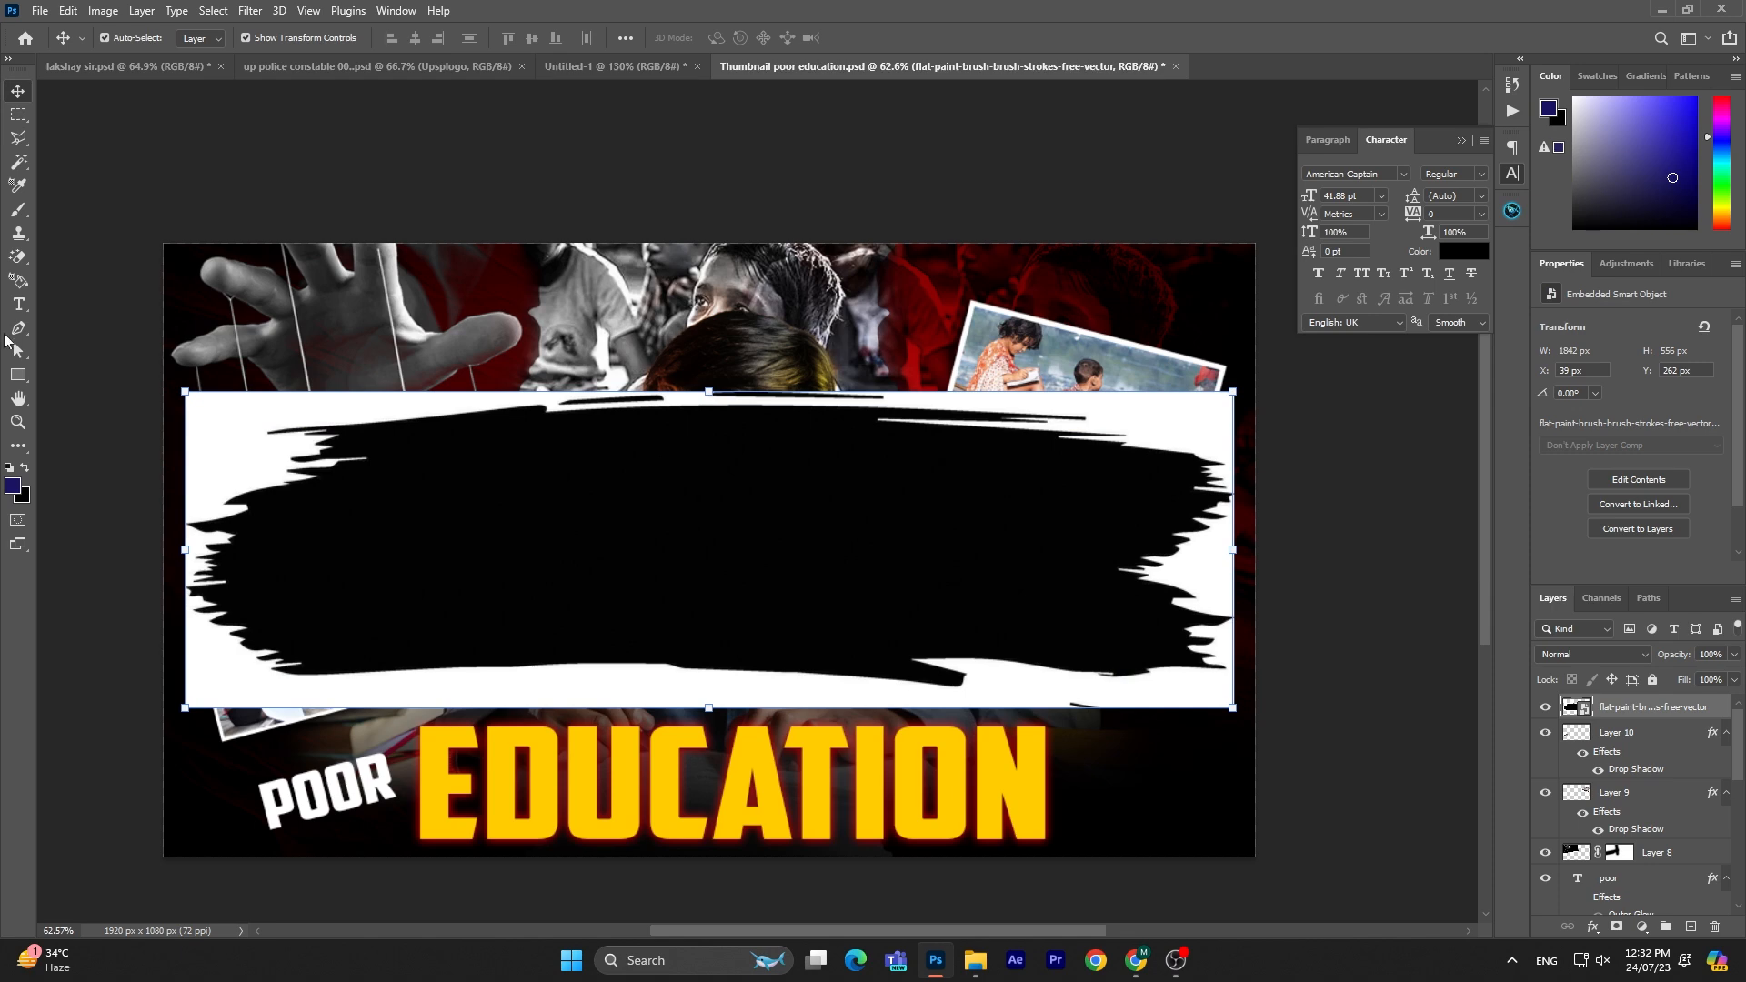
Rasterize the brush-stroke layer and erase its white background around the black stroke with the Magic Eraser at tolerance 32.
left_click(18, 256)
left_click(258, 417)
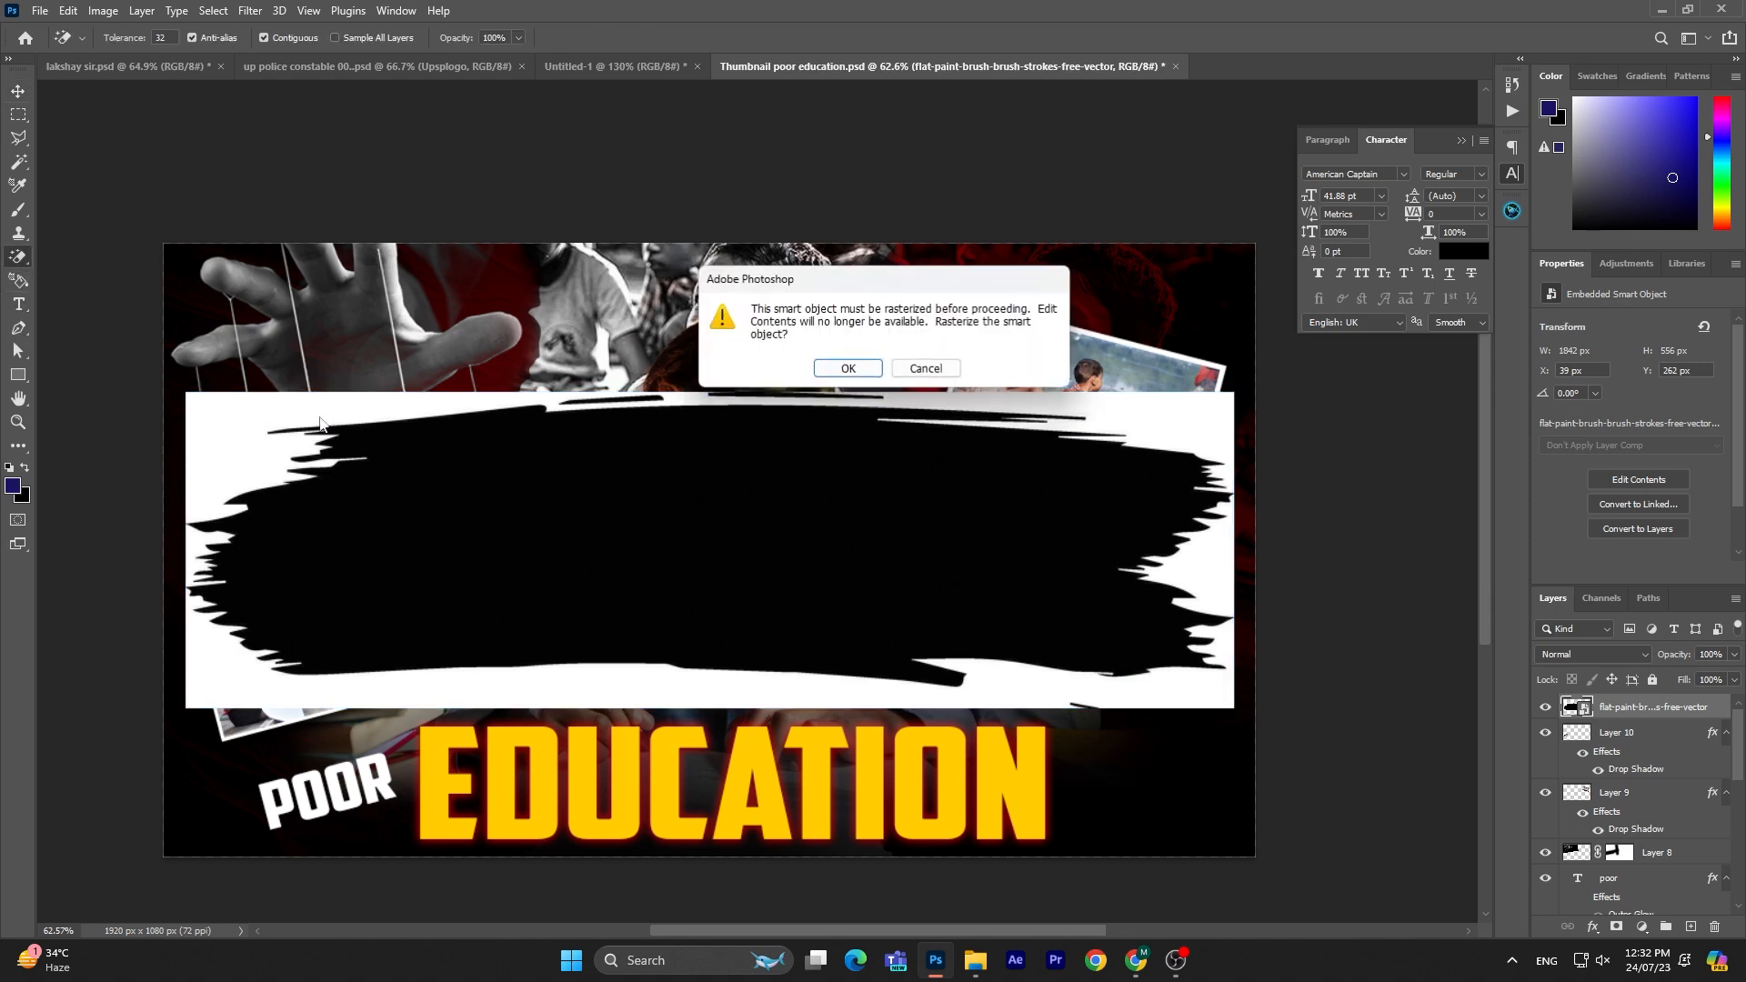
left_click(838, 363)
left_click(217, 421)
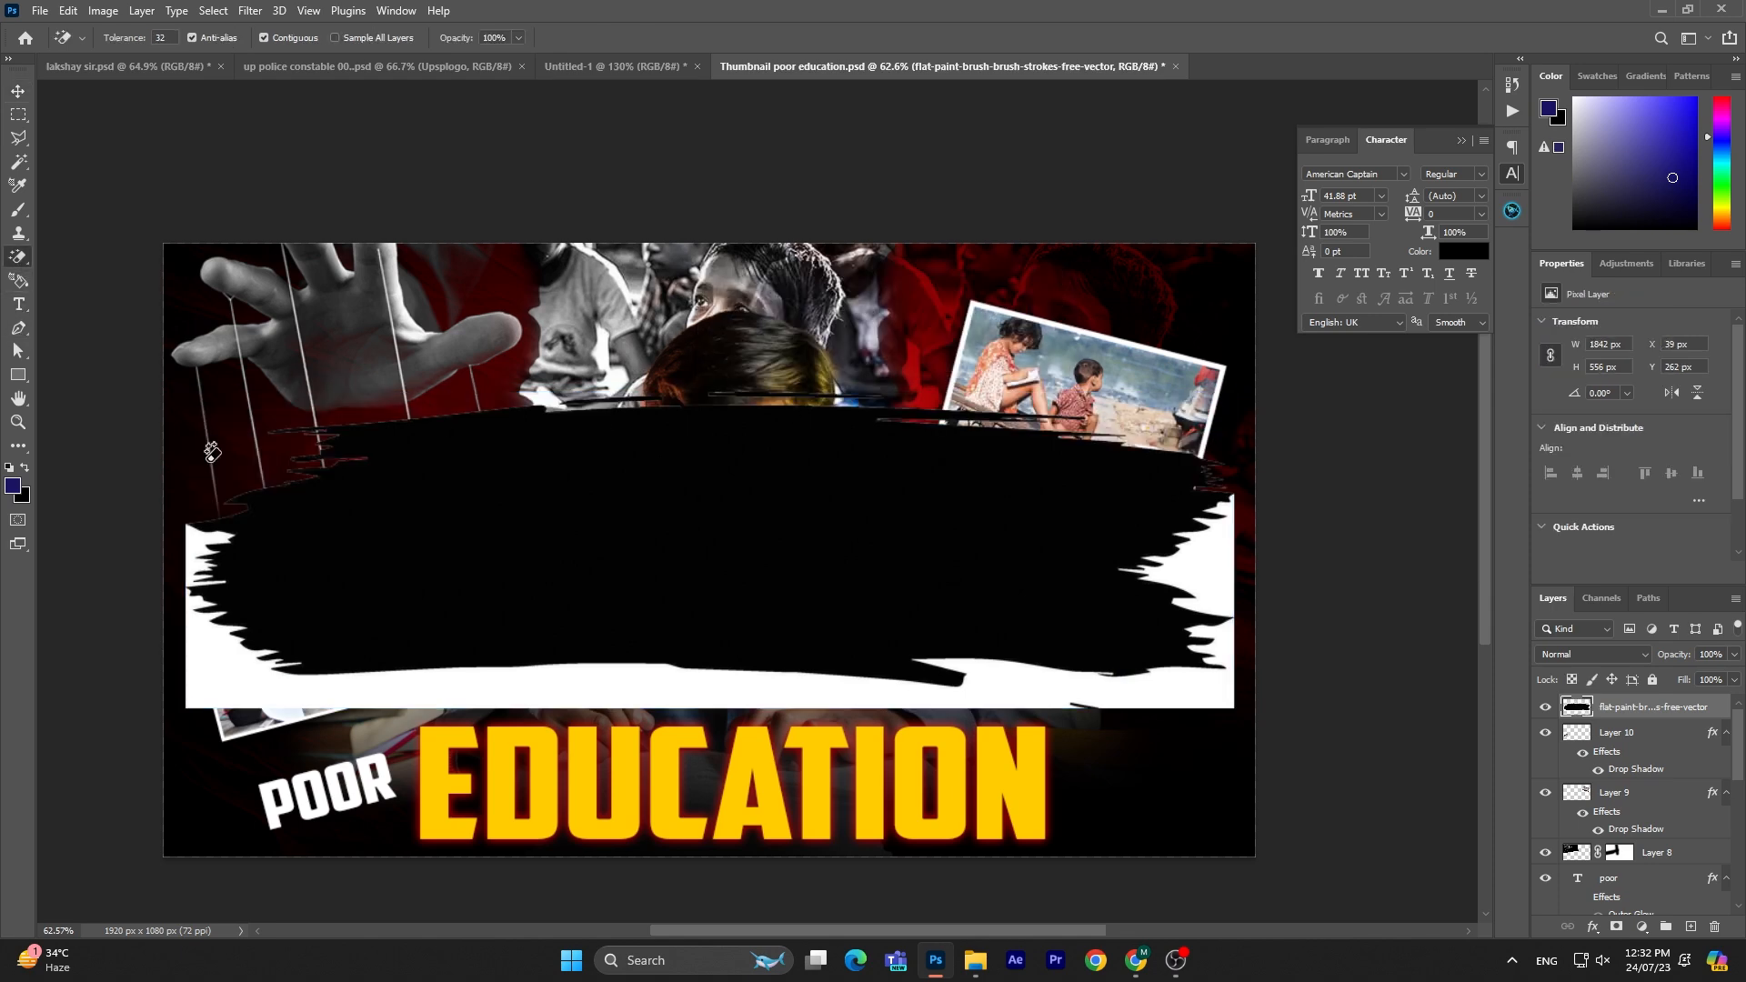
left_click(217, 684)
left_click(1221, 577)
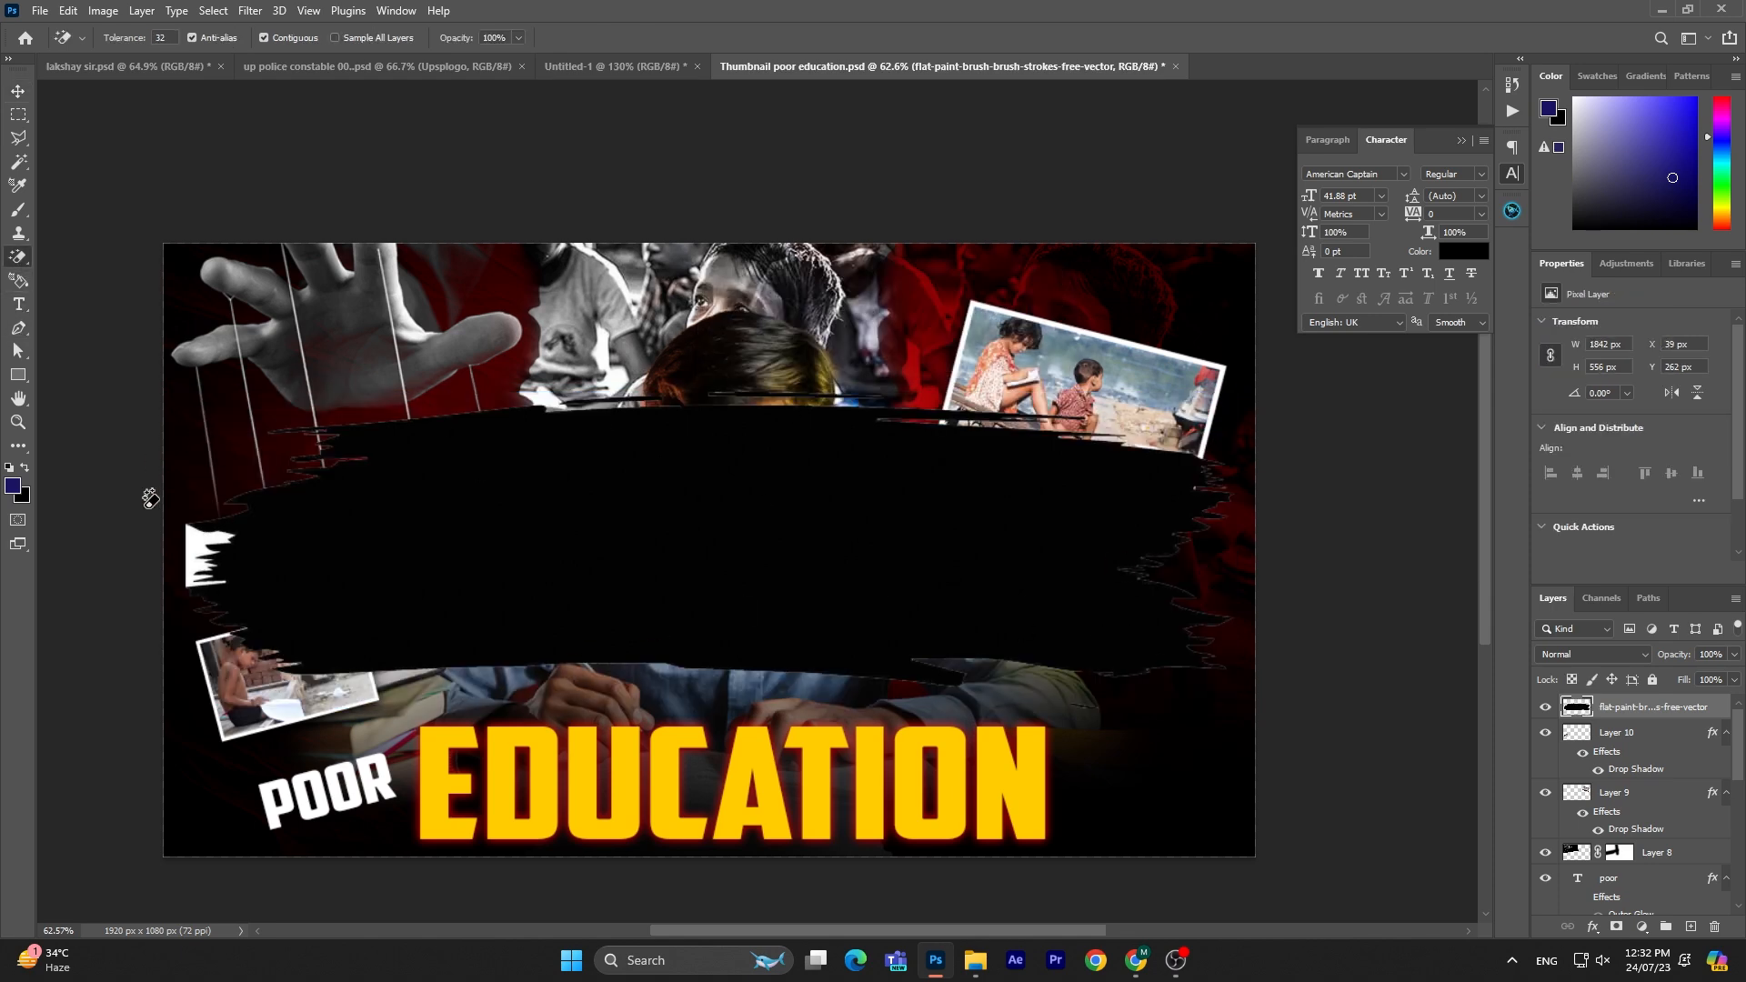
left_click(195, 530)
left_click(18, 91)
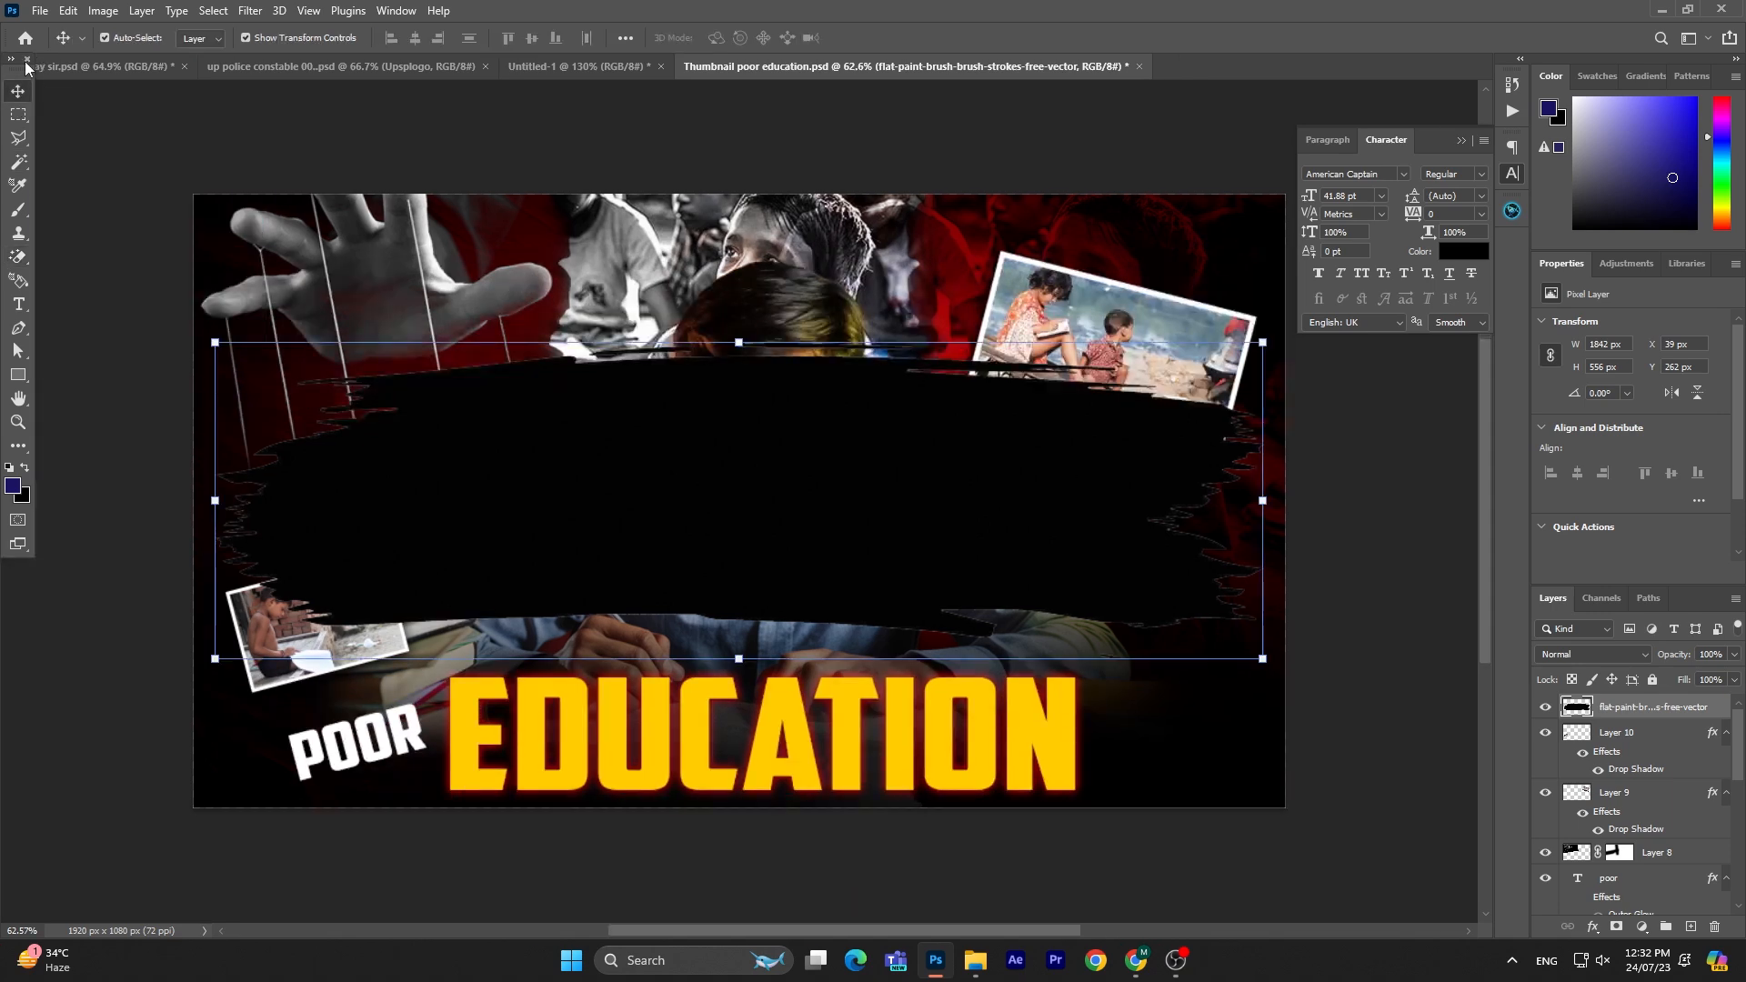
left_click_drag(11, 64, 9, 563)
Add a Color Overlay in yellow #ffde00 at 100% opacity to the brush-stroke layer.
left_click(1593, 925)
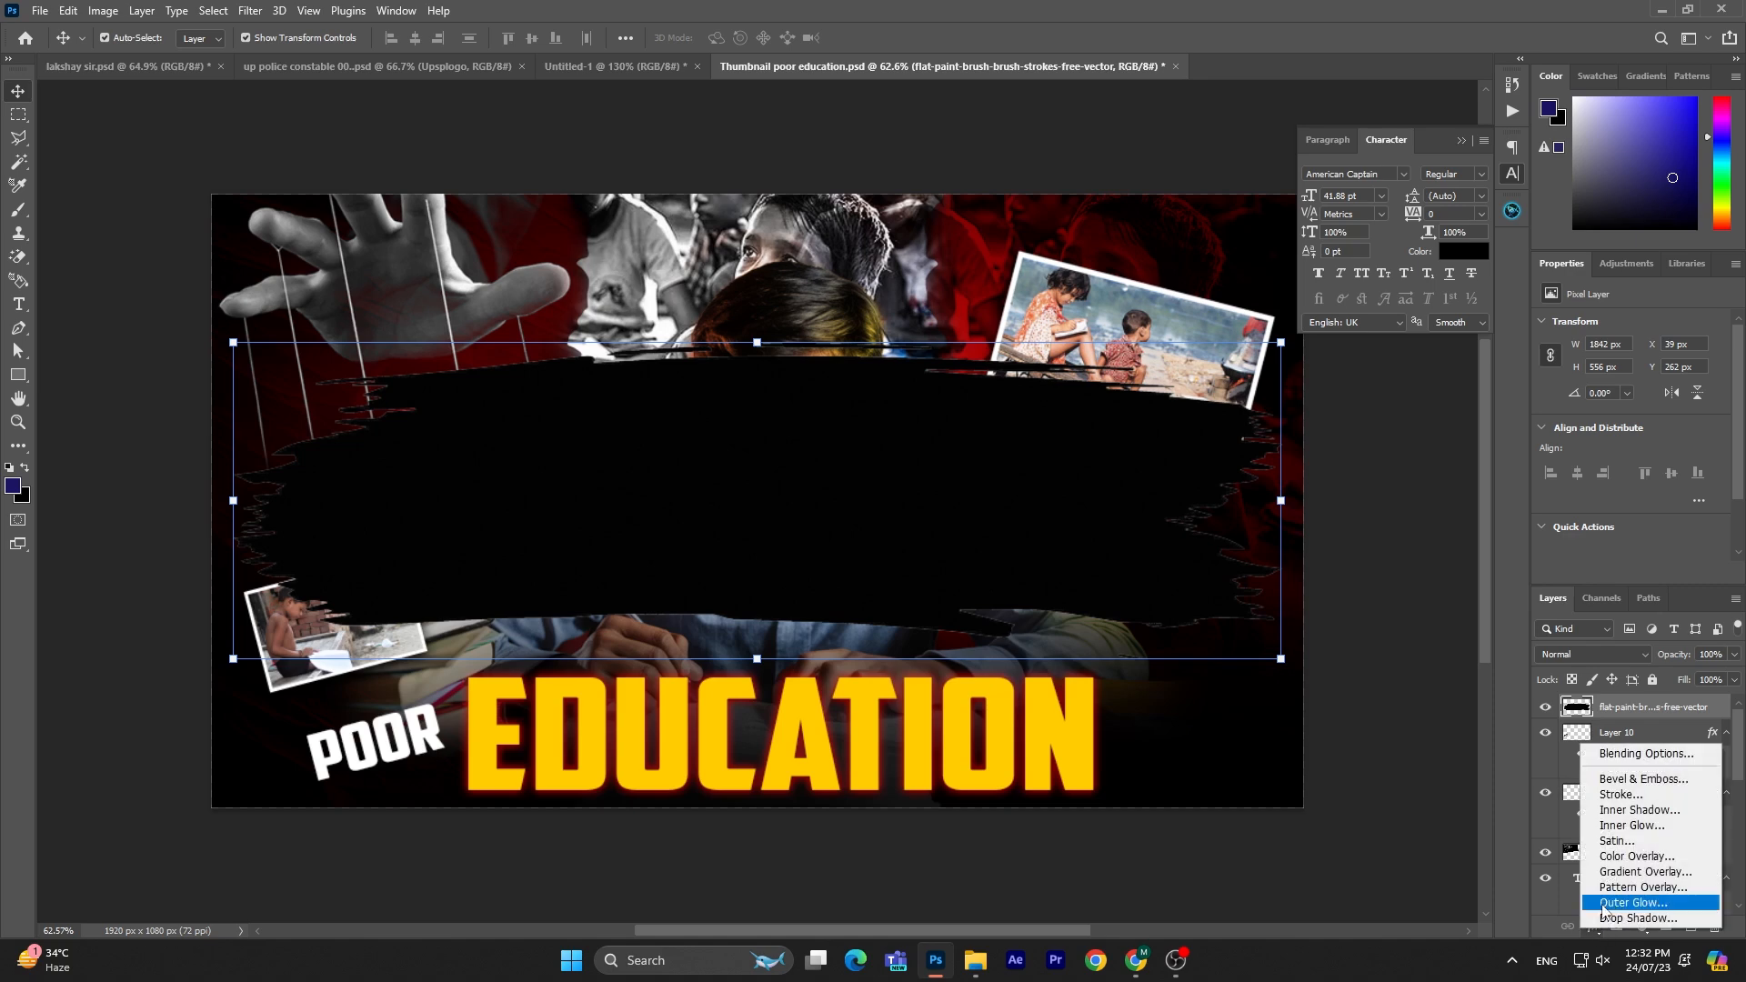
left_click(1621, 857)
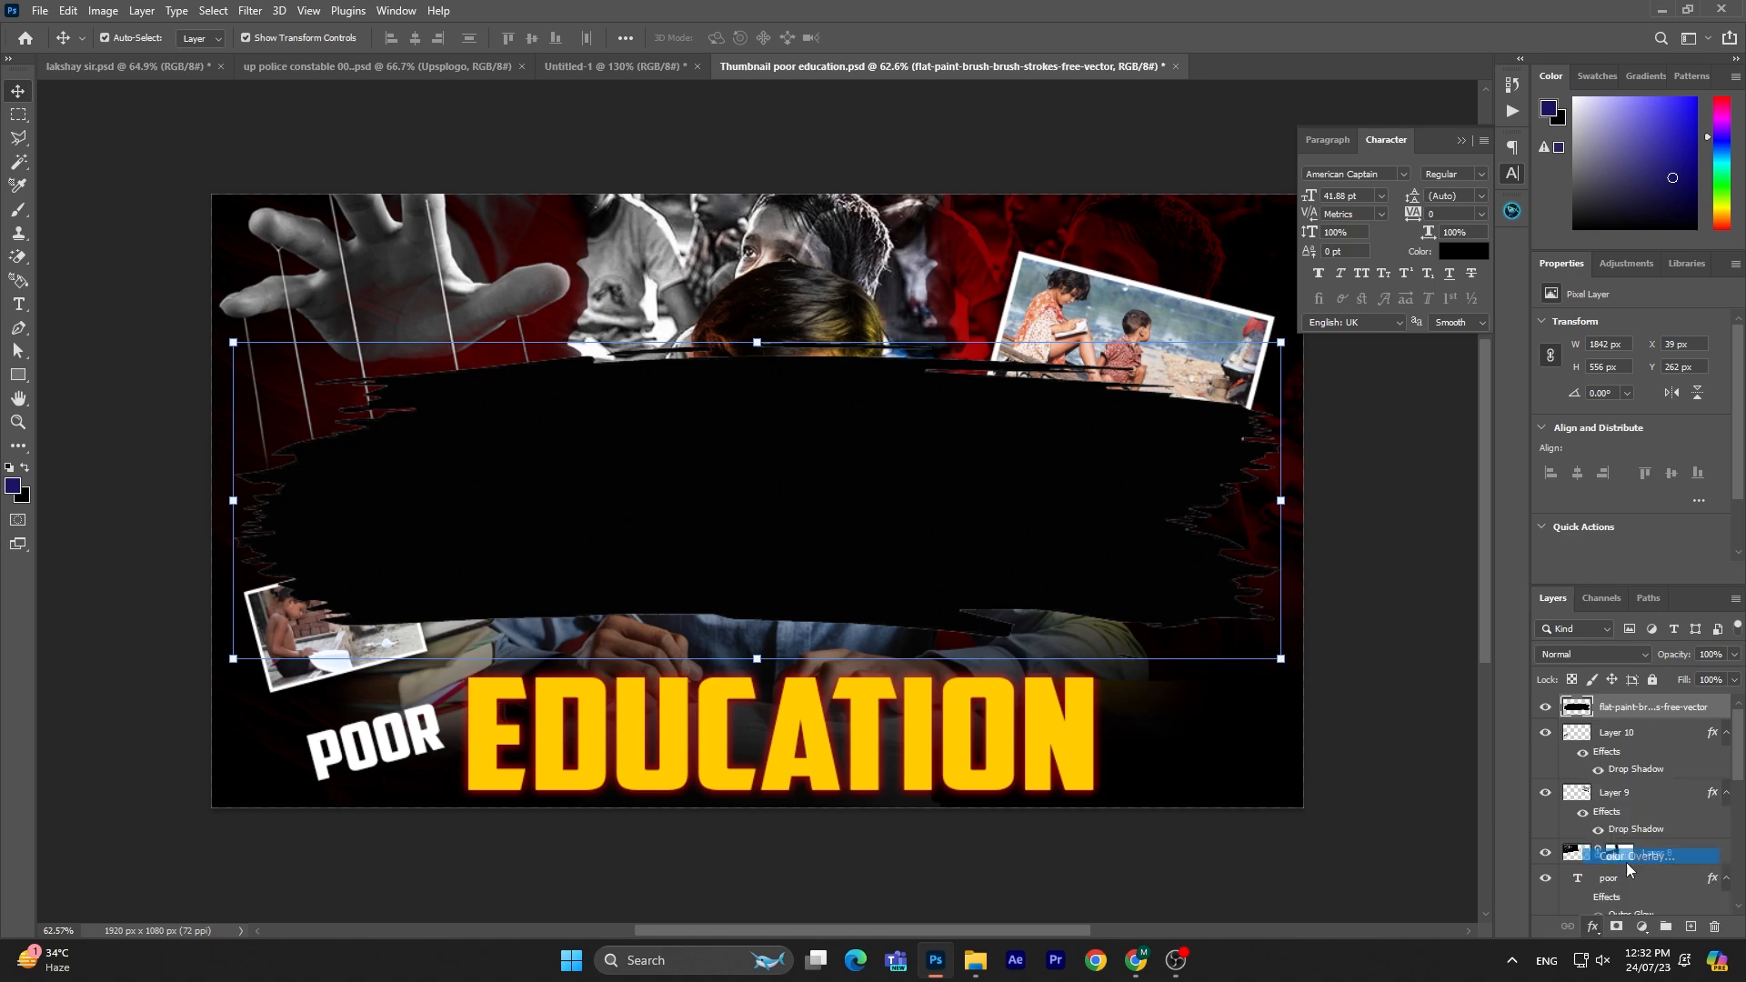
left_click(1402, 173)
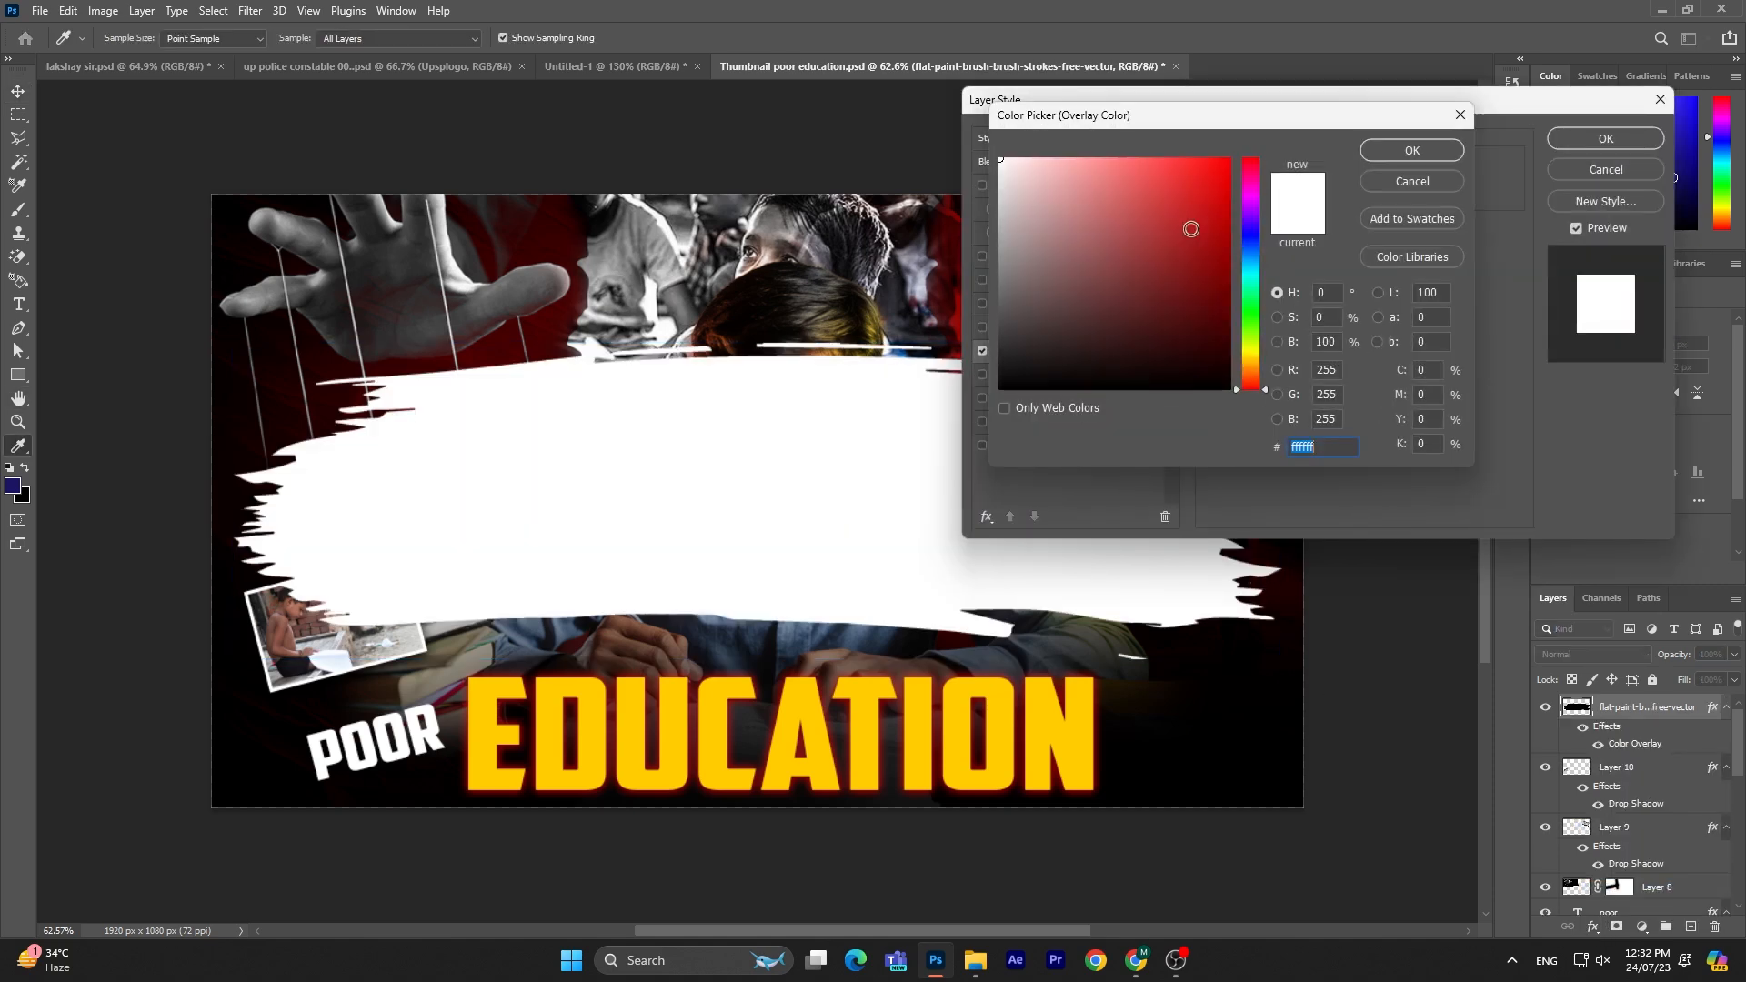
left_click(1252, 356)
left_click_drag(1224, 312, 1232, 157)
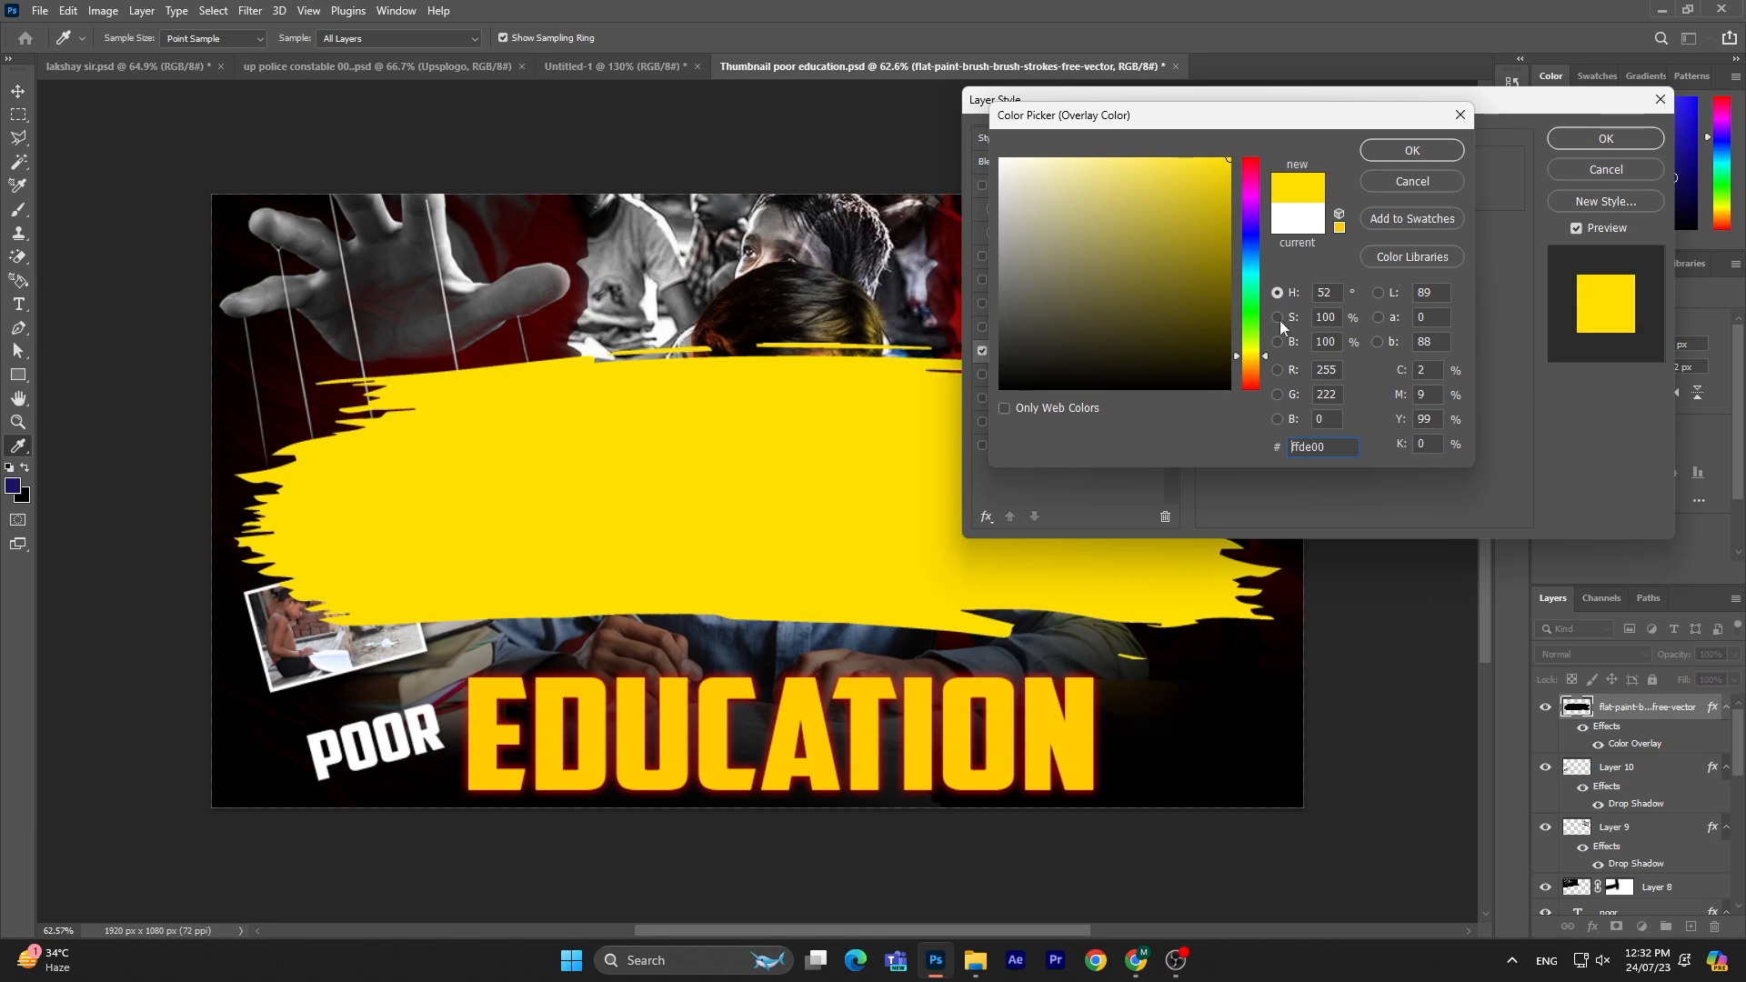
left_click(1445, 155)
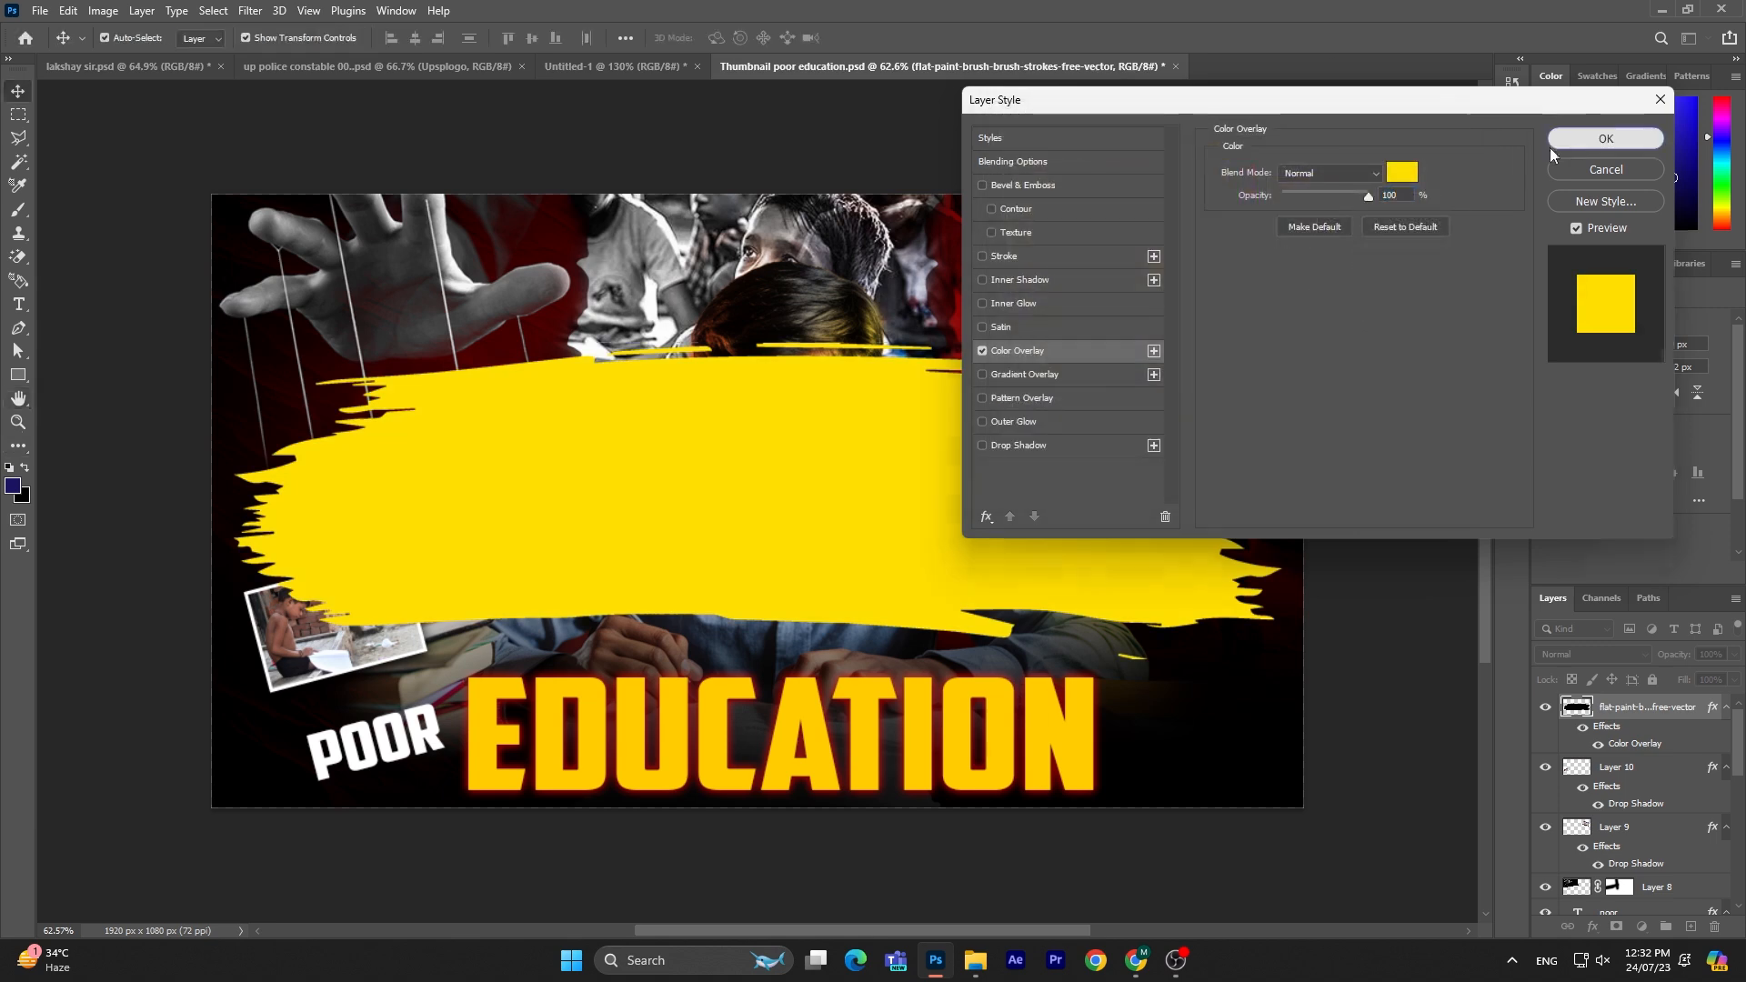
left_click(1587, 145)
Resize the yellow brush stroke to about 1594 × 340 px and position it over the POOR EDUCATION title.
left_click_drag(1280, 341, 1078, 404)
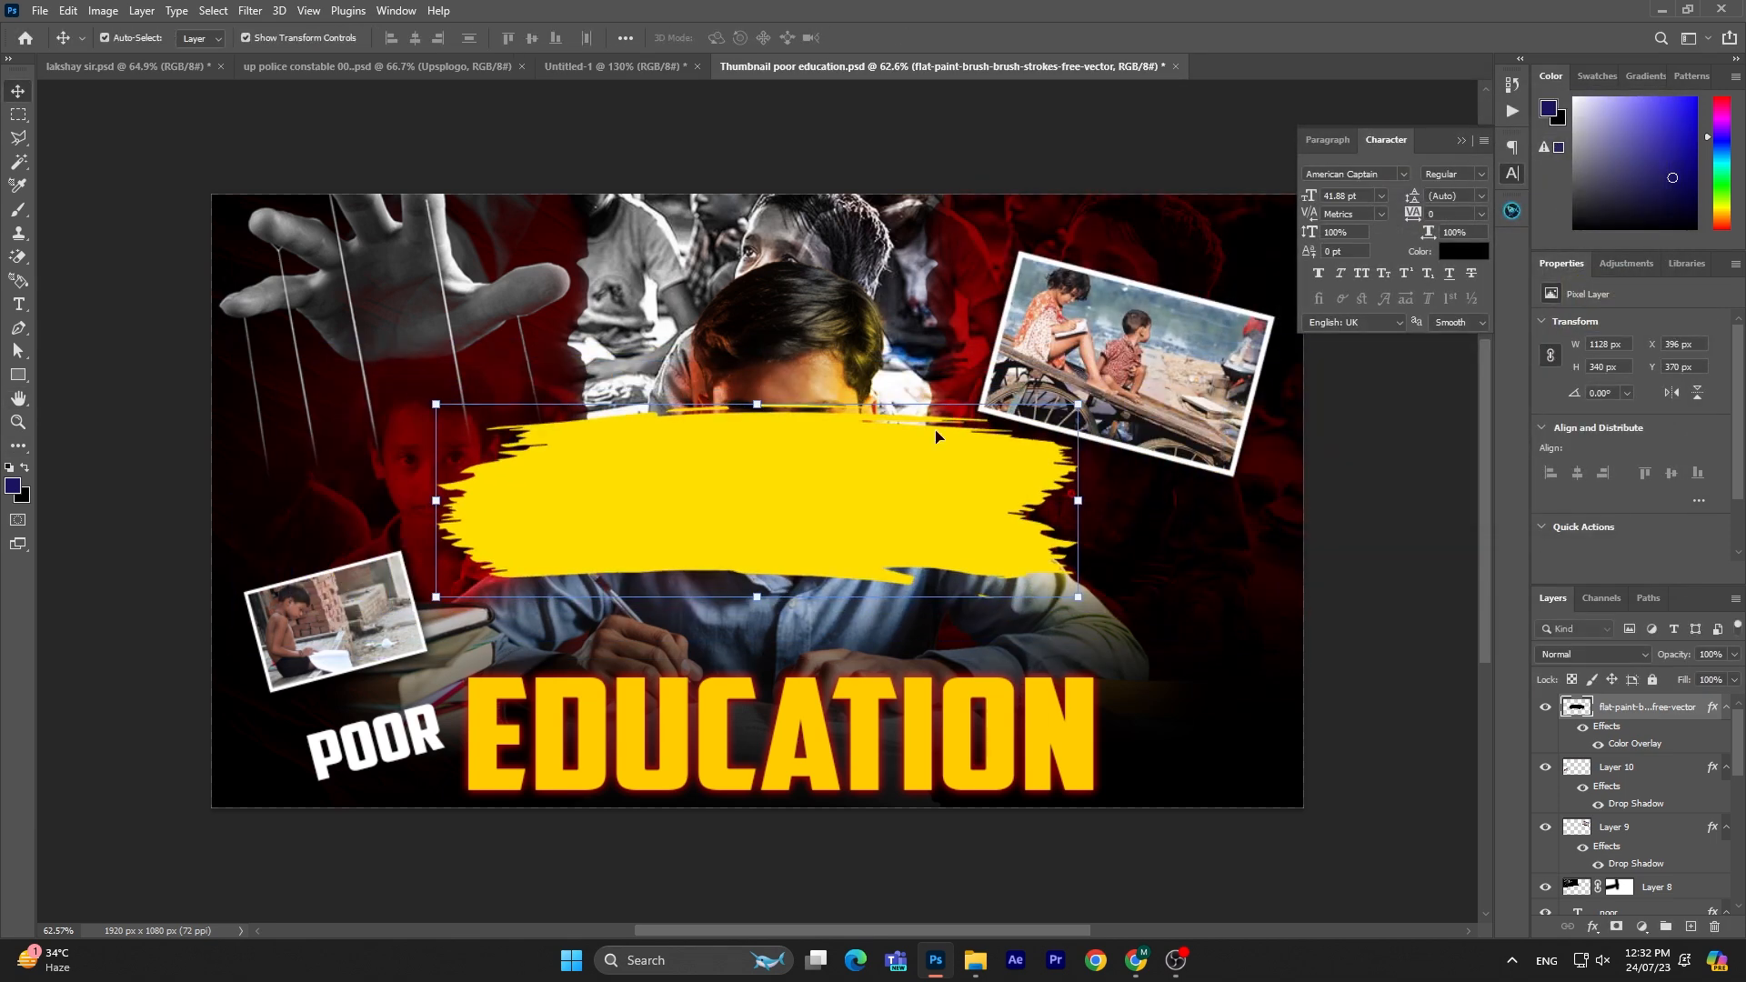
left_click_drag(866, 525, 867, 726)
left_click_drag(1079, 704, 1209, 704)
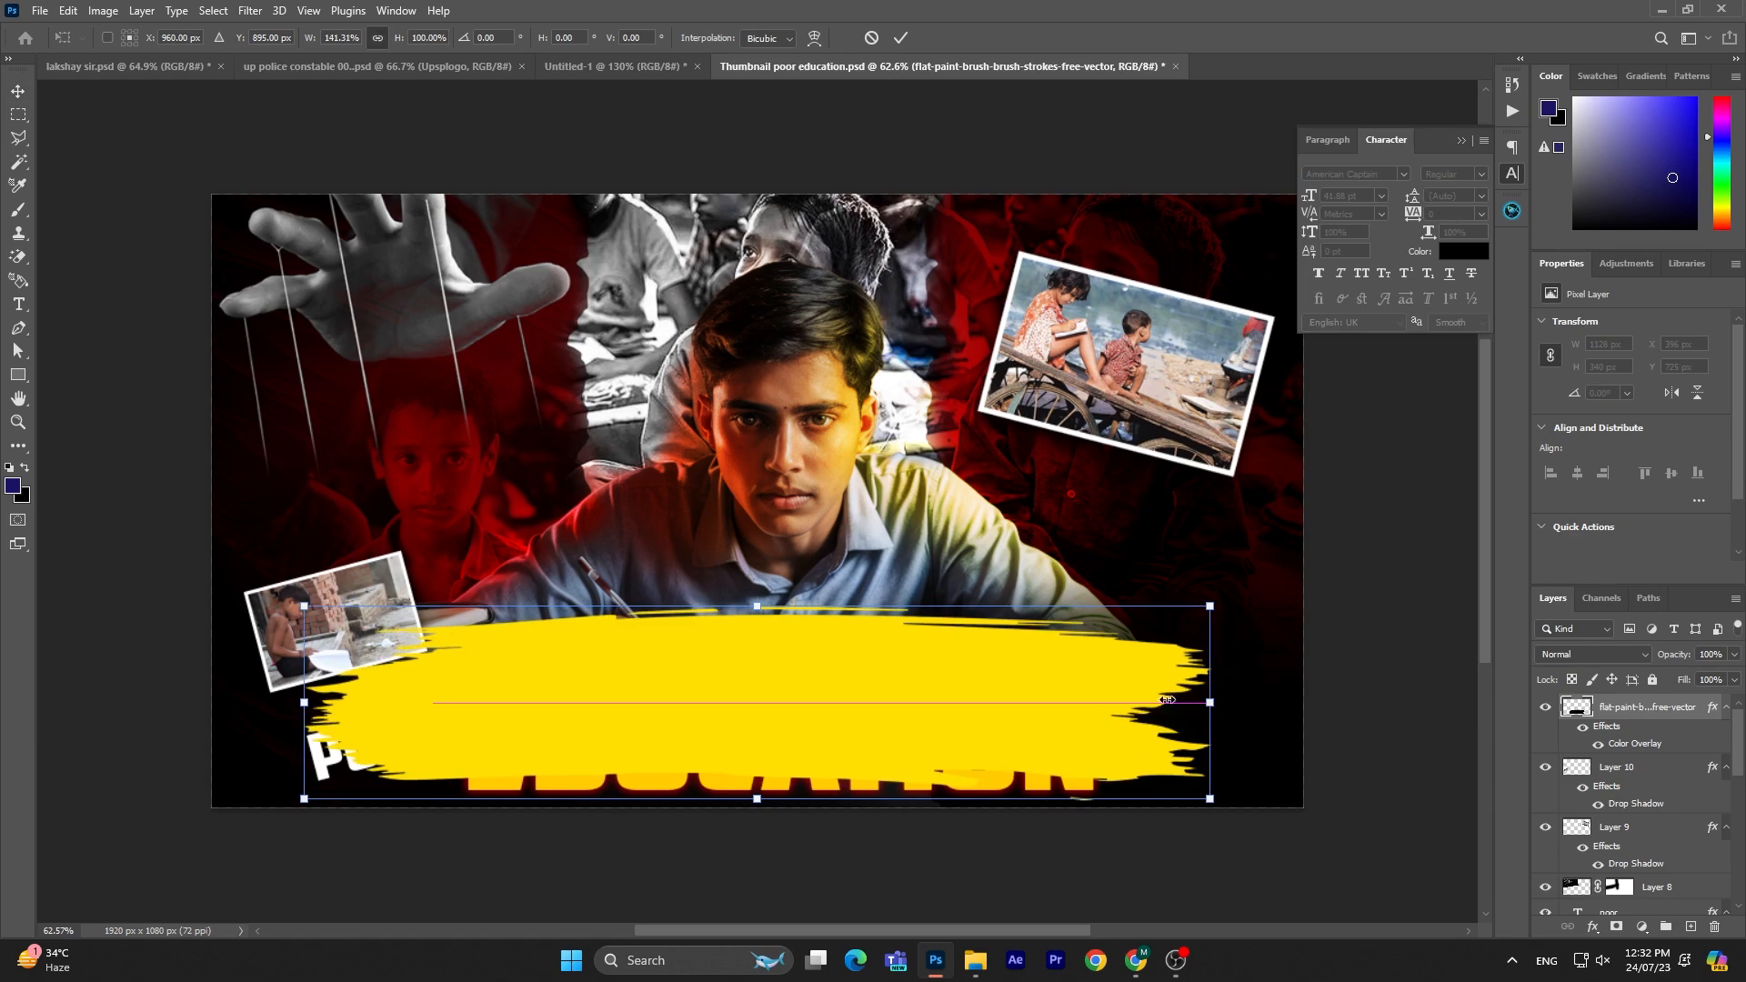
left_click_drag(954, 683, 953, 692)
key("Return")
Move the brush-stroke layer directly below the education text layer, above Layer 6, and deselect it.
left_click_drag(1620, 714, 1644, 897)
scroll(1606, 792, "down", 1)
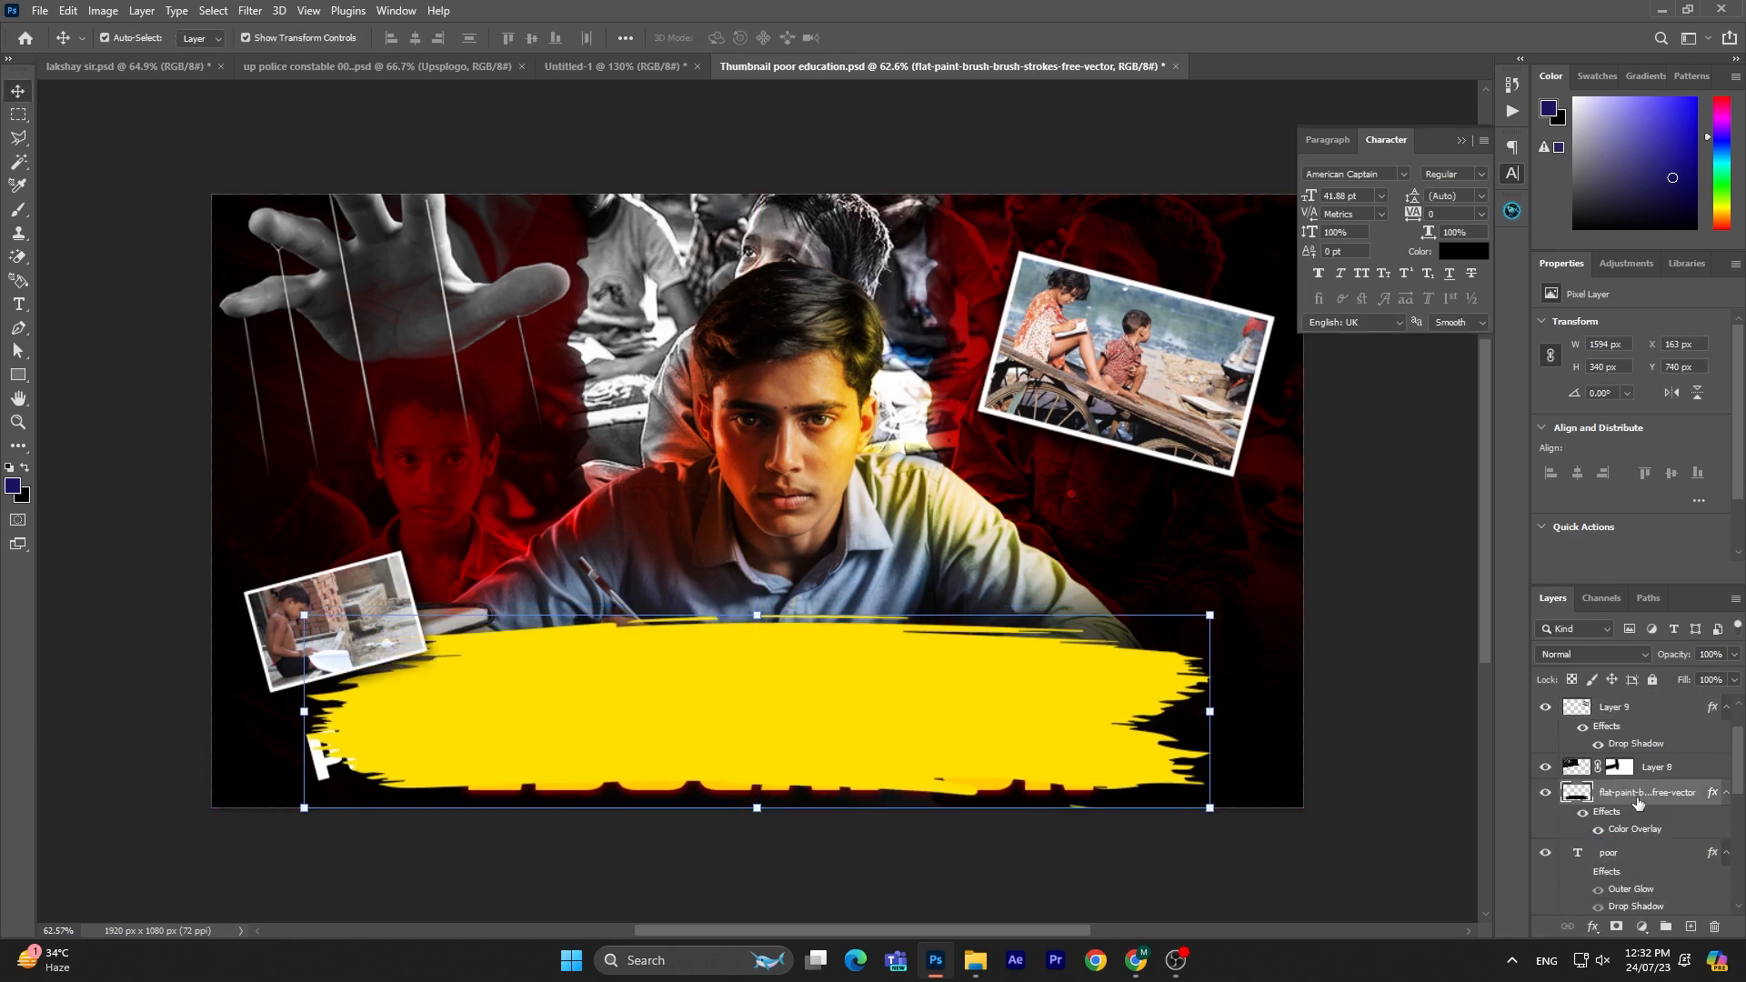
left_click_drag(1636, 802, 1634, 845)
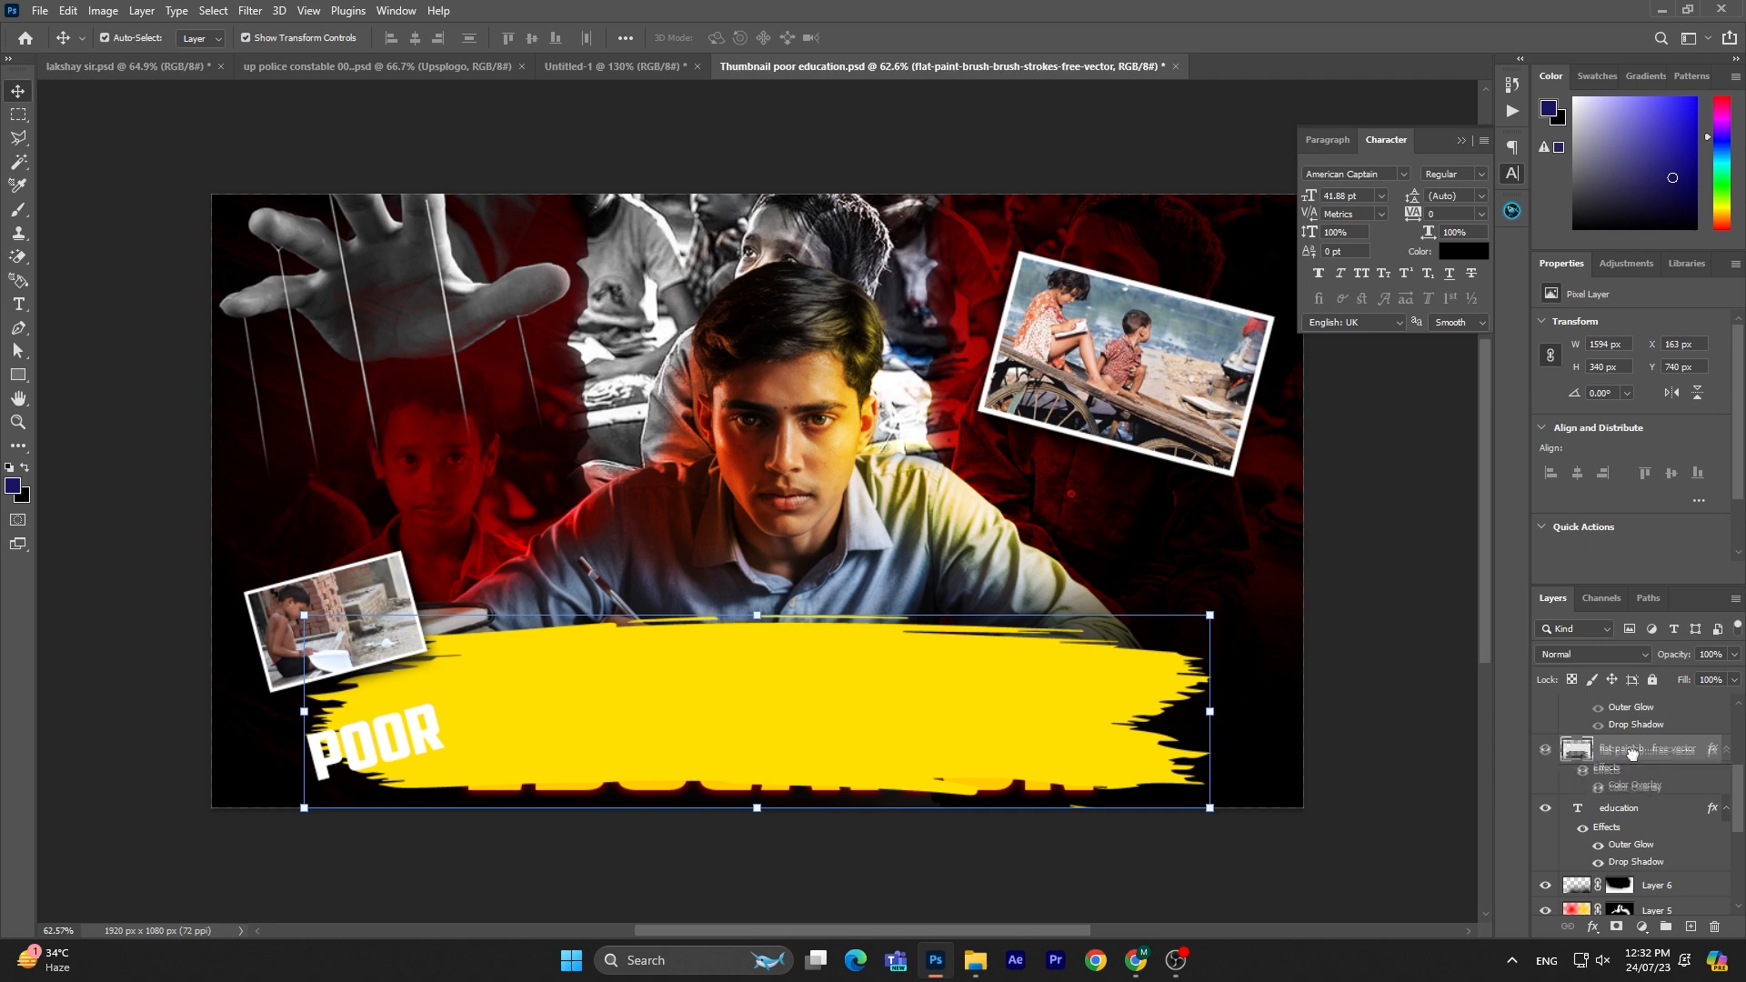
left_click_drag(1632, 753, 1627, 875)
scroll(1626, 800, "down", 3)
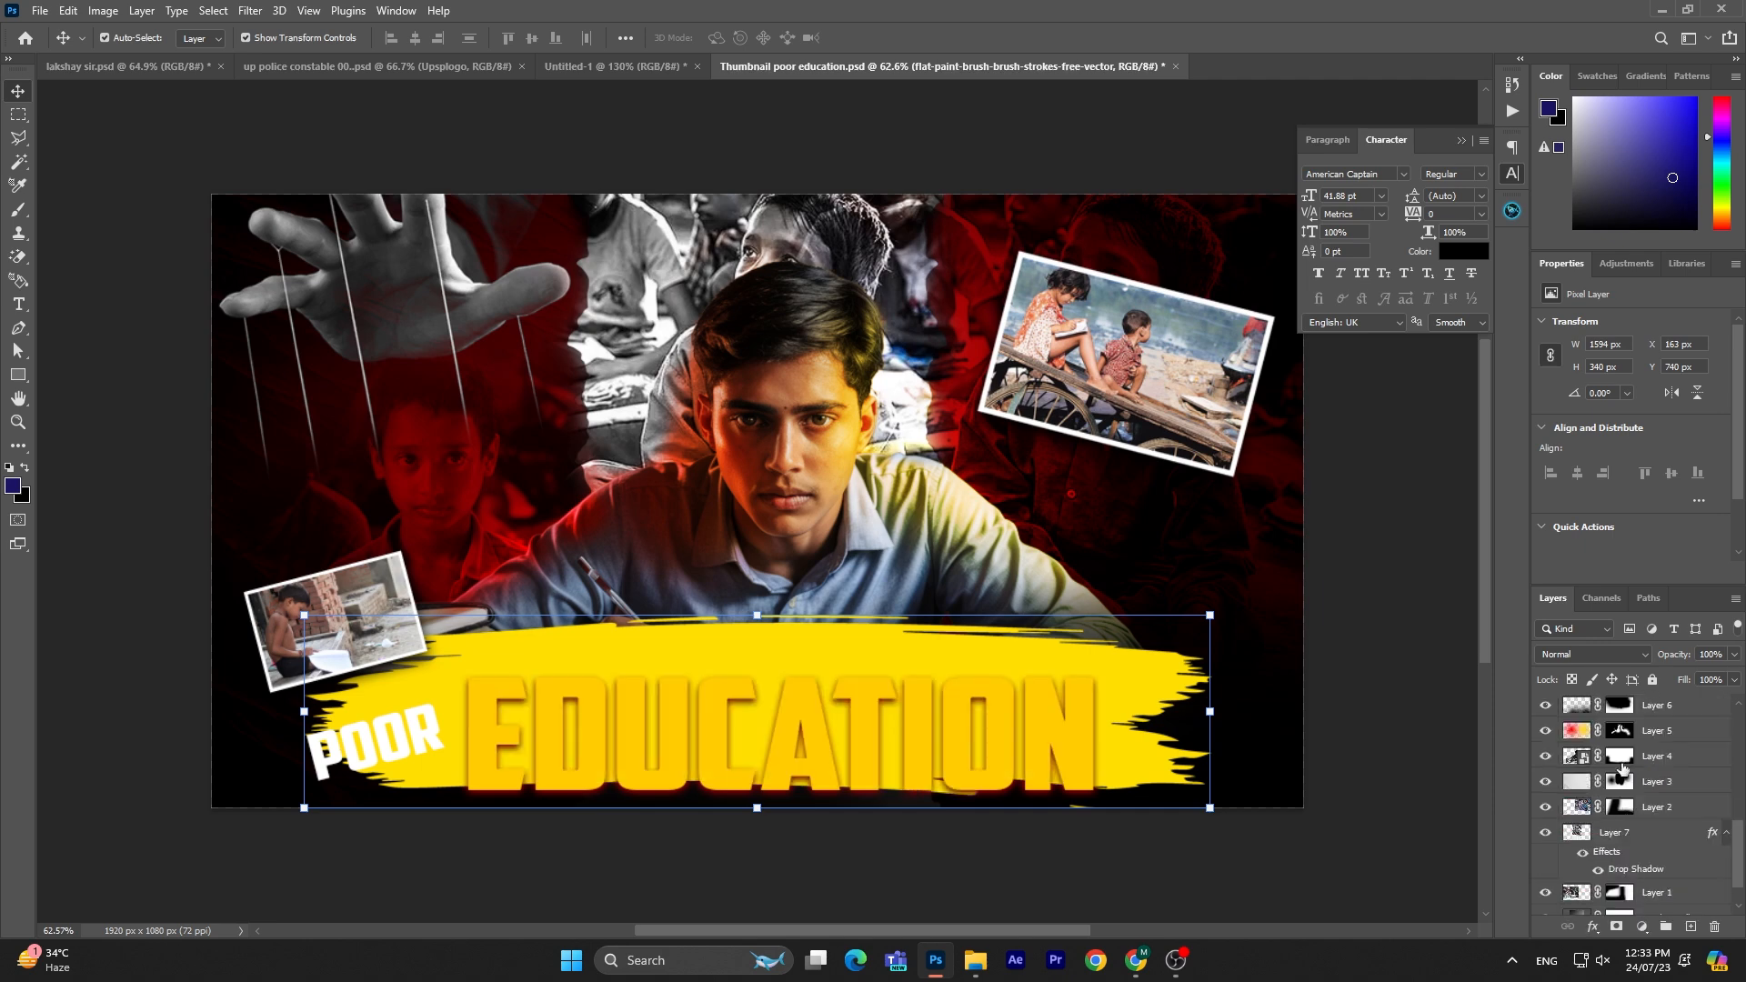
scroll(1621, 767, "up", 1)
mouse_move(1618, 714)
left_mouse_down()
mouse_move(1627, 823)
mouse_move(1626, 702)
left_mouse_up()
left_click(1331, 865)
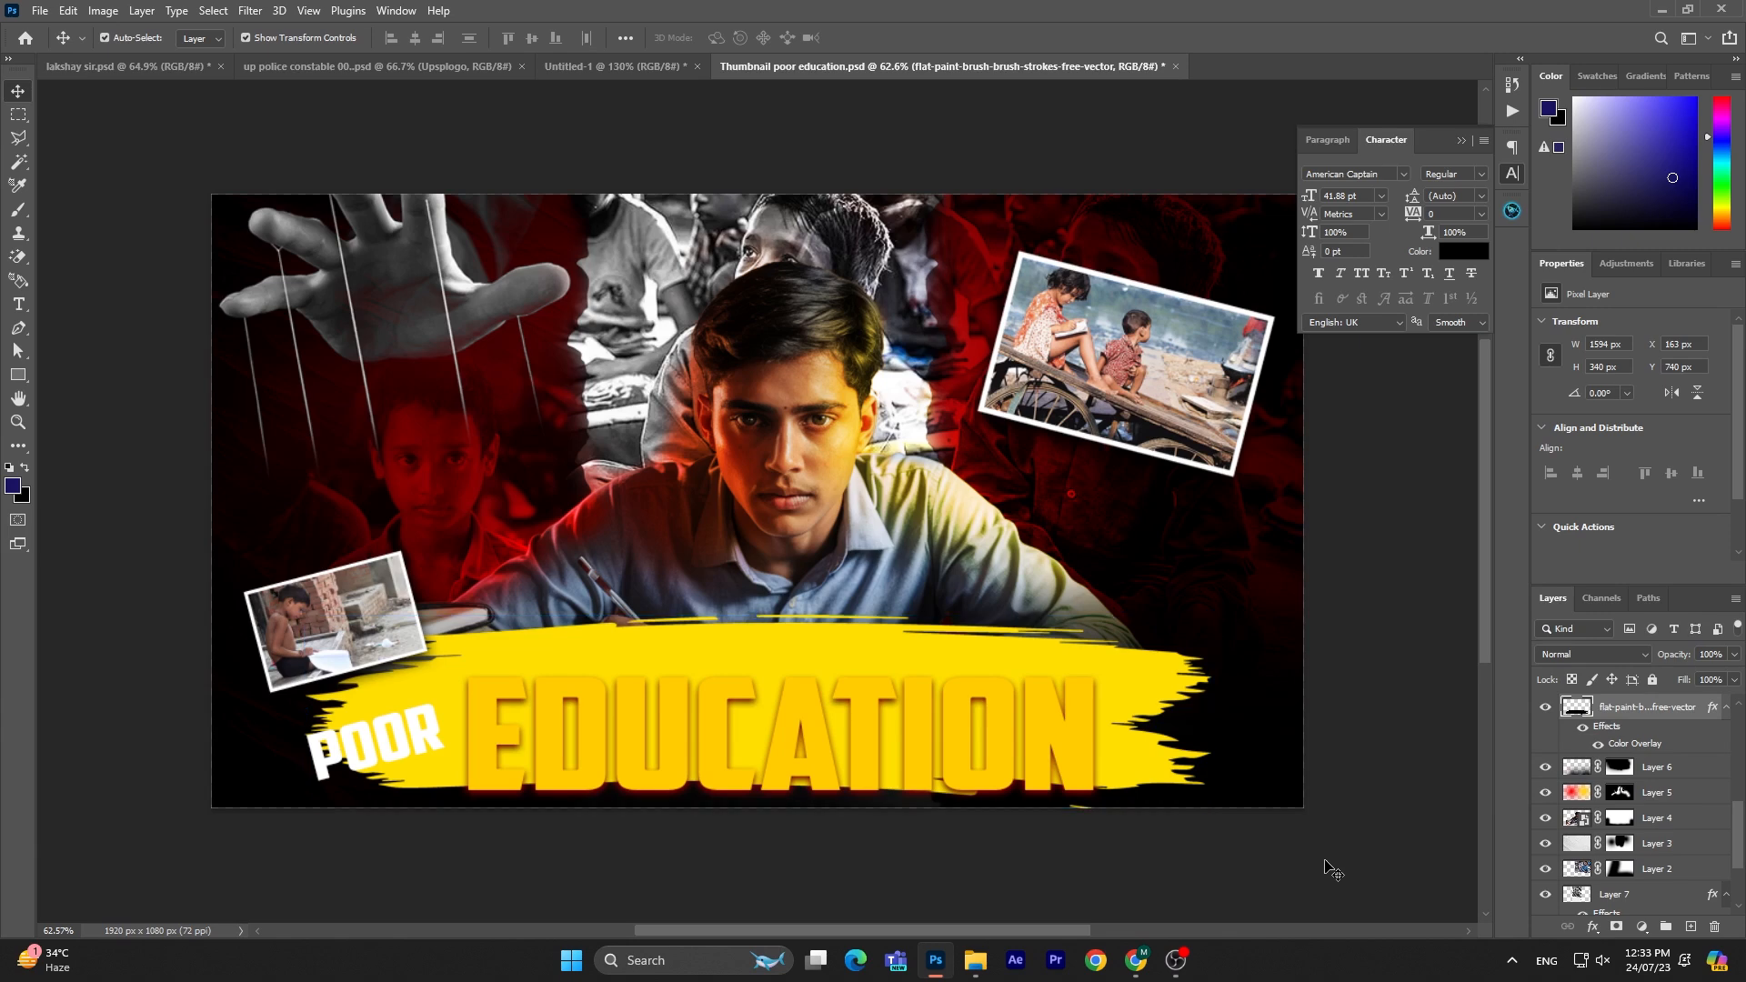
Reposition the EDUCATION title within the yellow brush stroke, at about X 411 px and Y 765 px.
scroll(890, 683, "down", 1)
left_click_drag(871, 700, 871, 684)
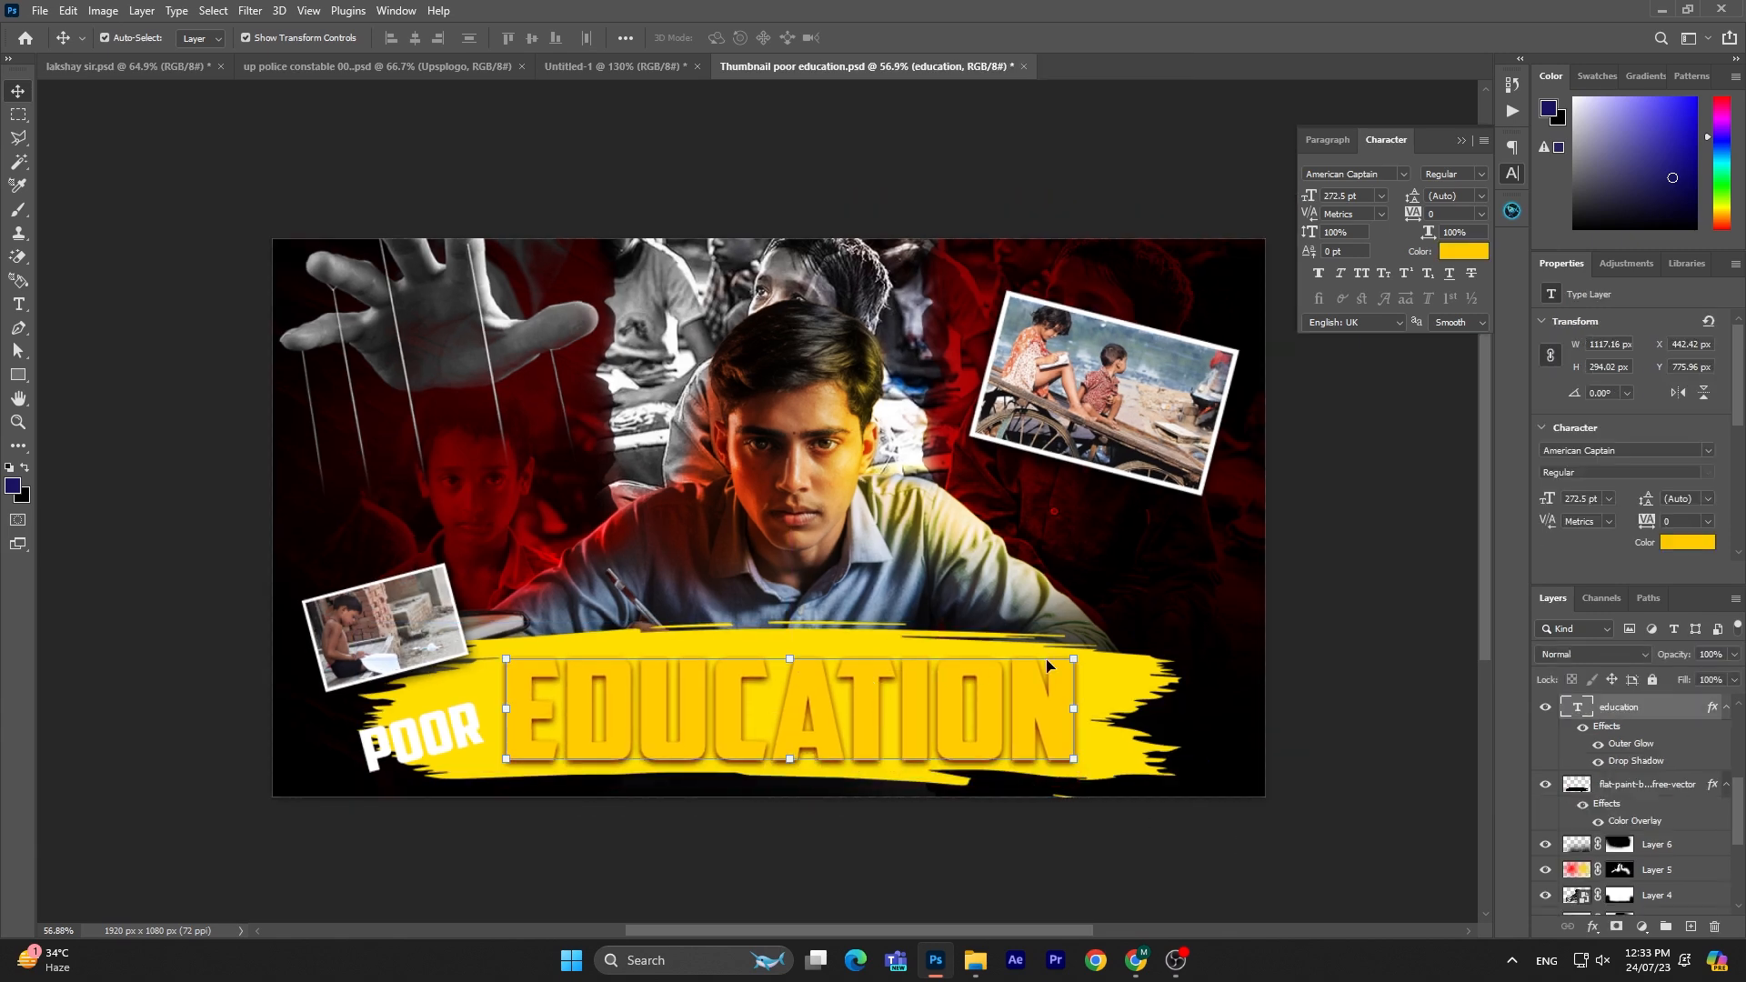
left_click_drag(1076, 659, 1060, 665)
scroll(935, 695, "up", 4)
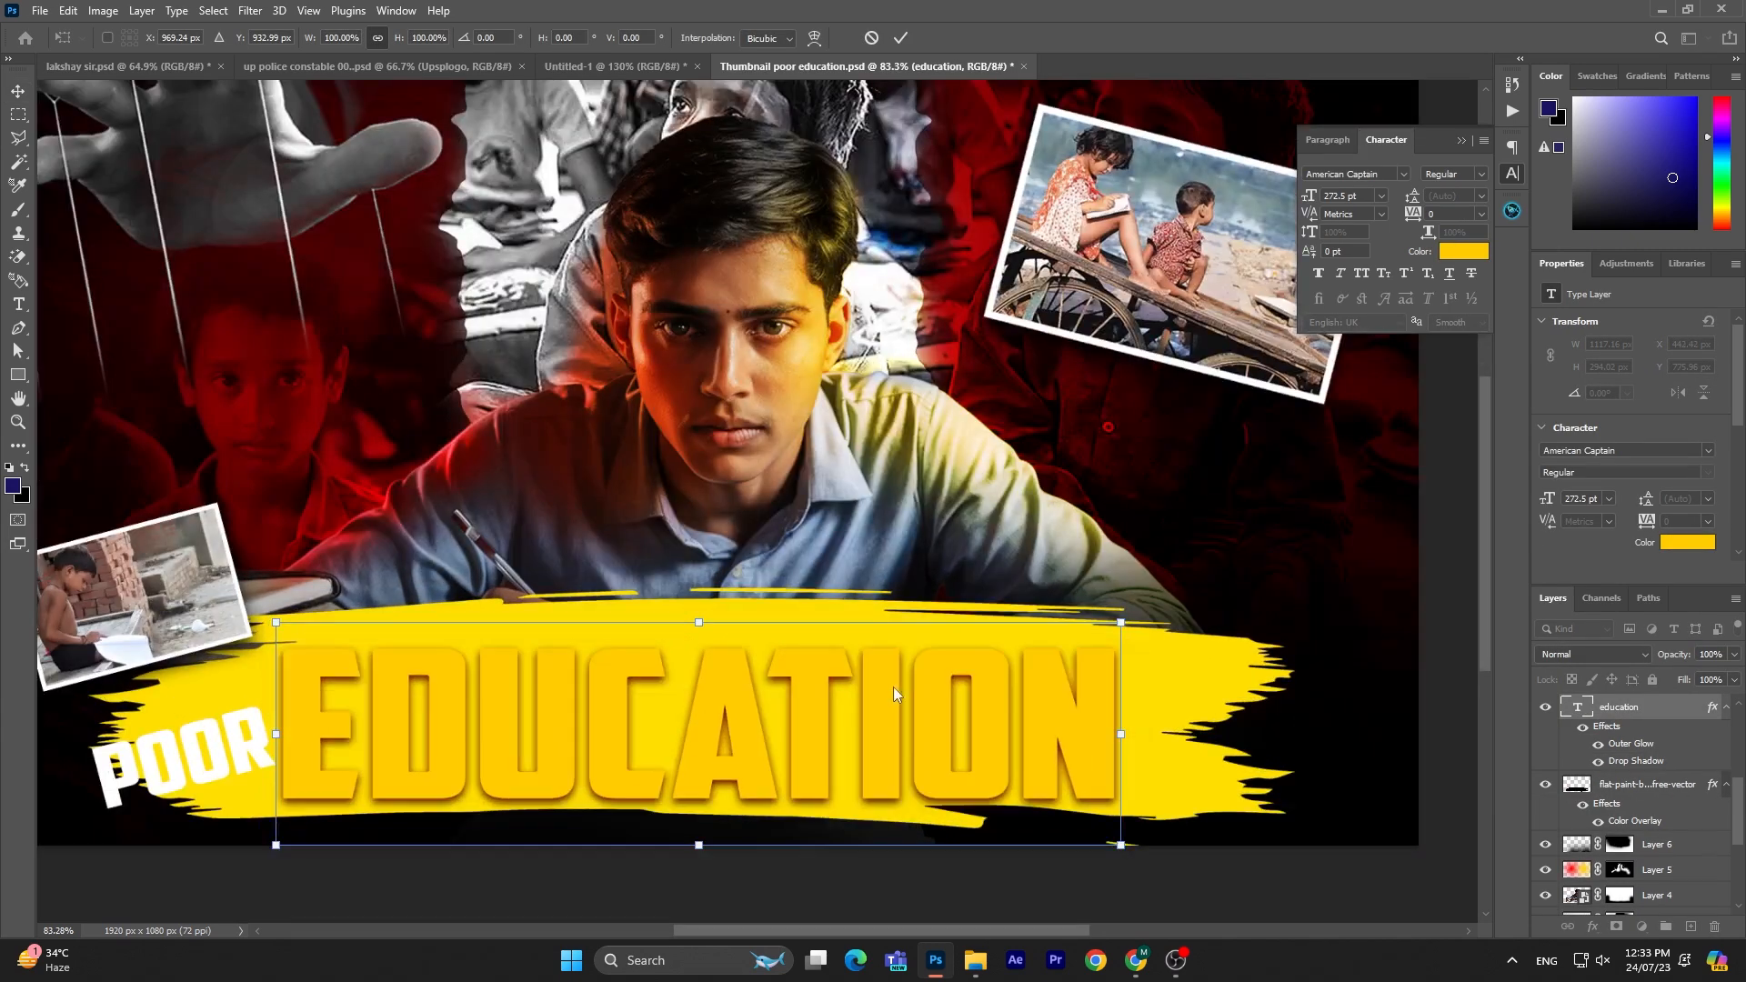
left_click_drag(883, 687, 884, 672)
key("Return")
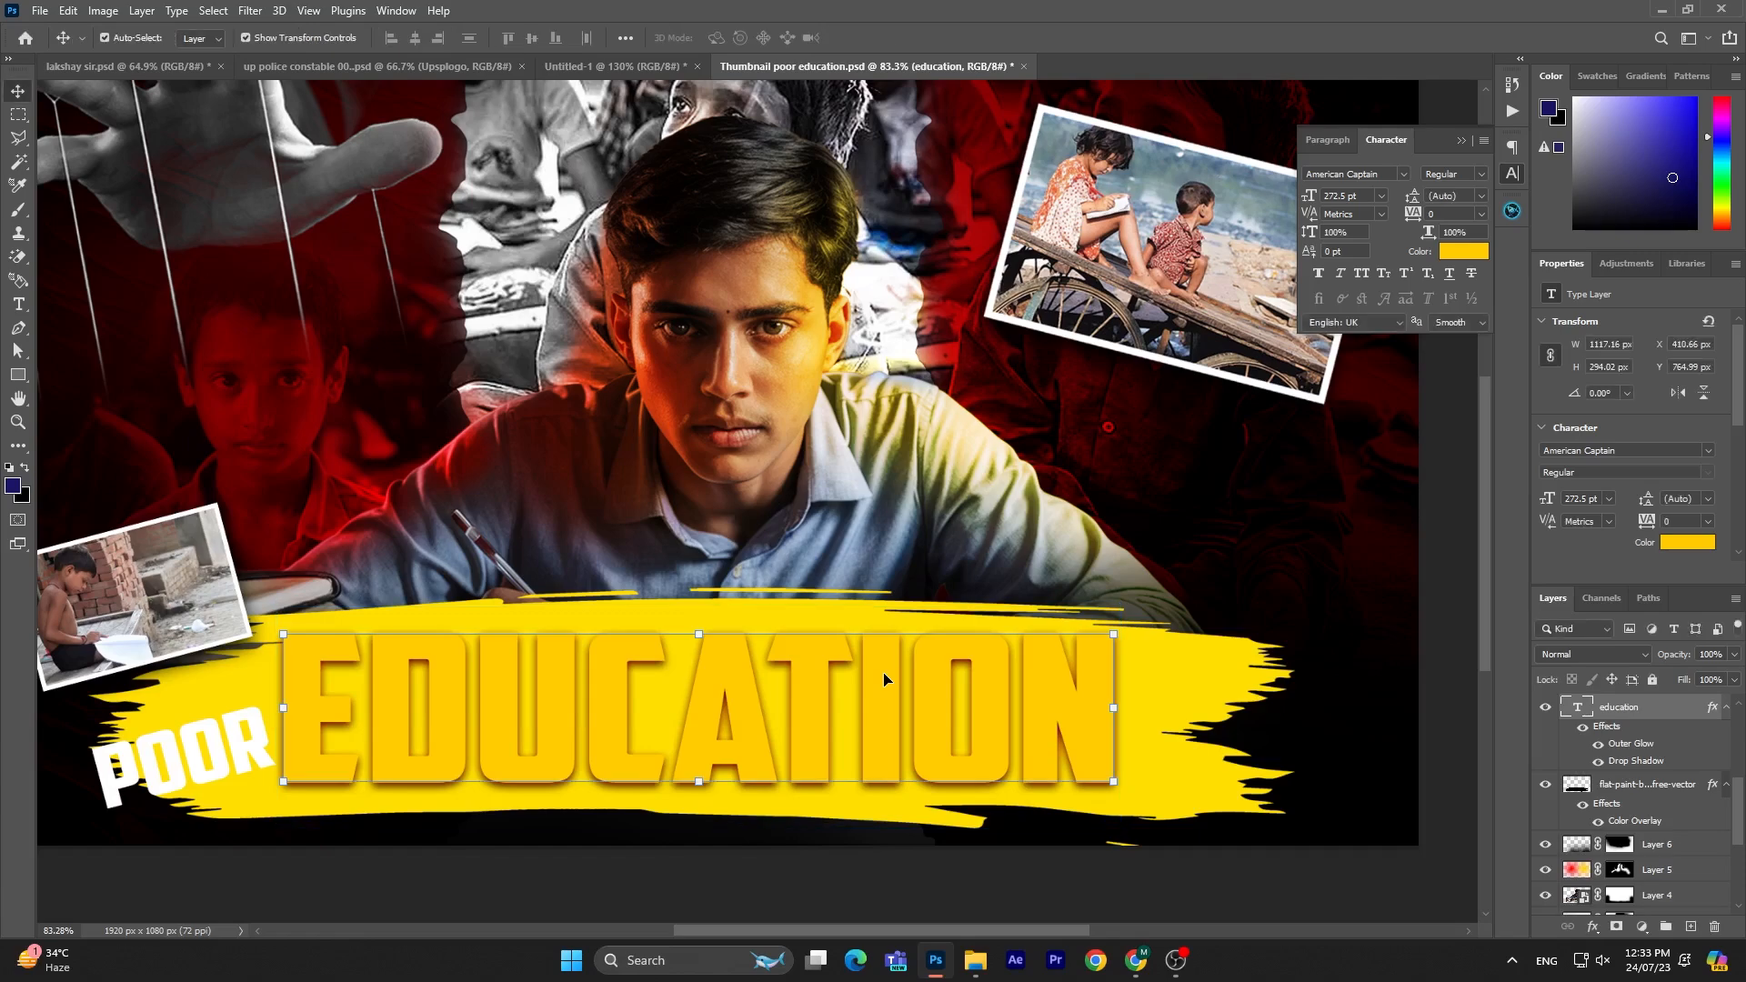
Recolour the EDUCATION title black (#000000) and hide its Drop Shadow effect.
left_click(1687, 543)
type("000000")
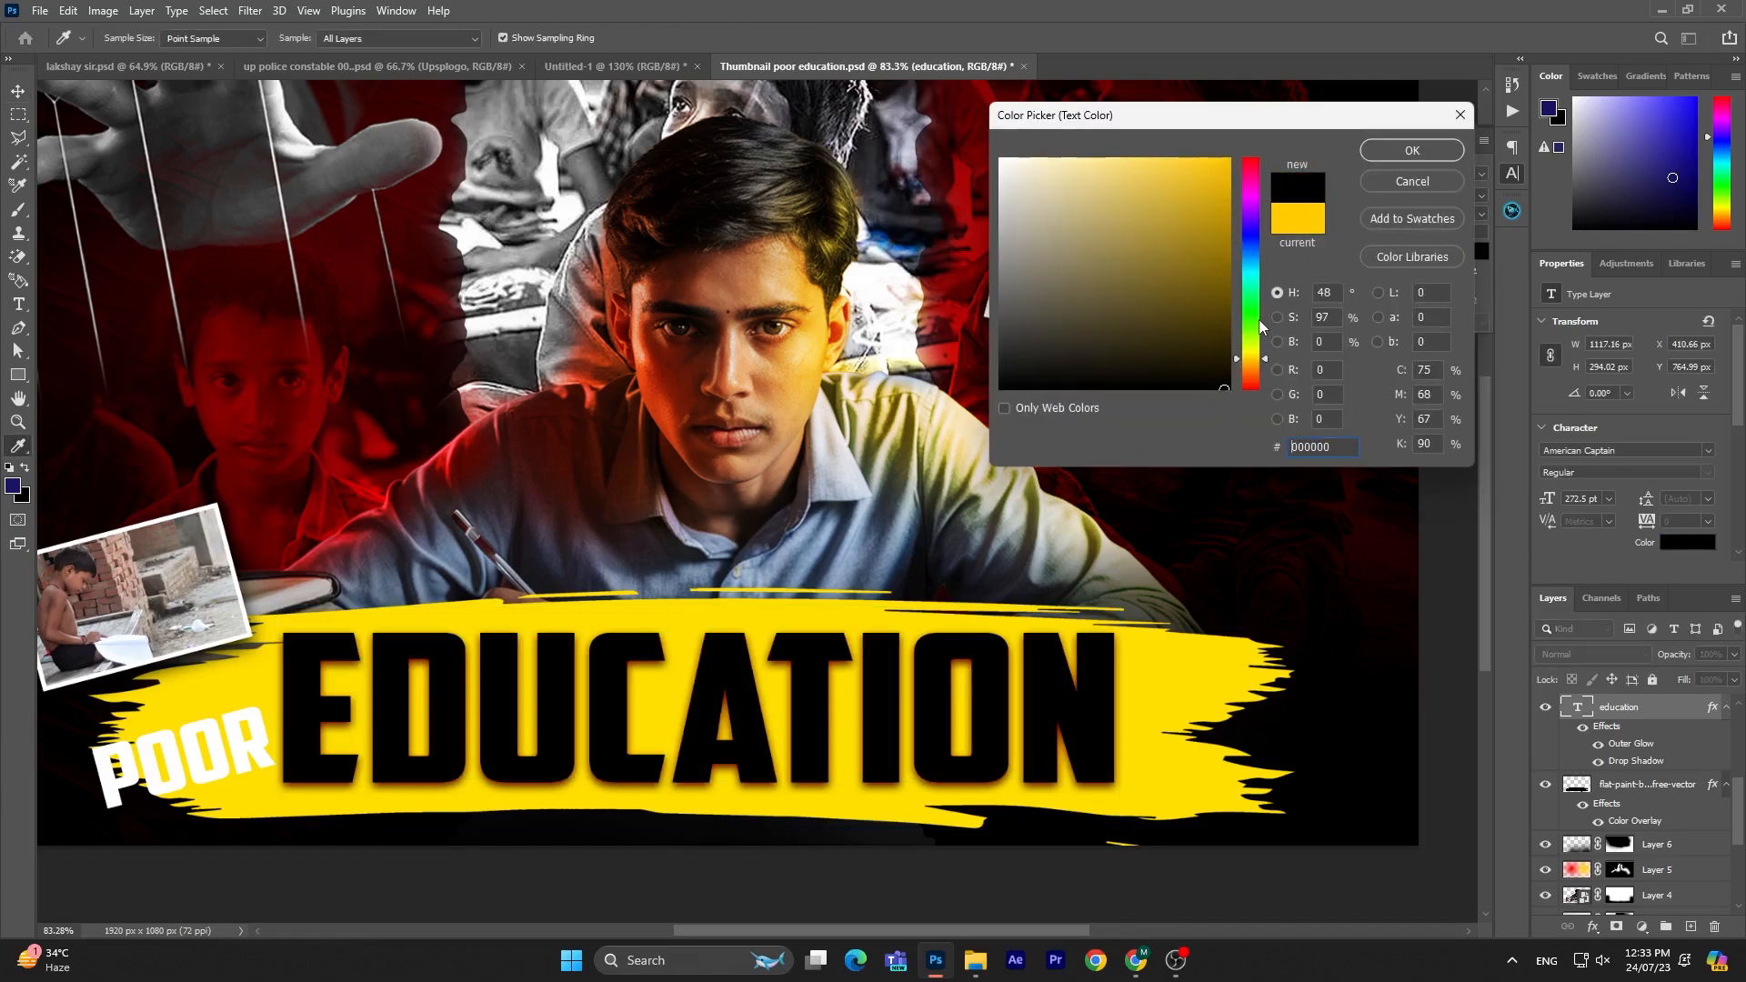
left_click(1408, 148)
left_click(1598, 761)
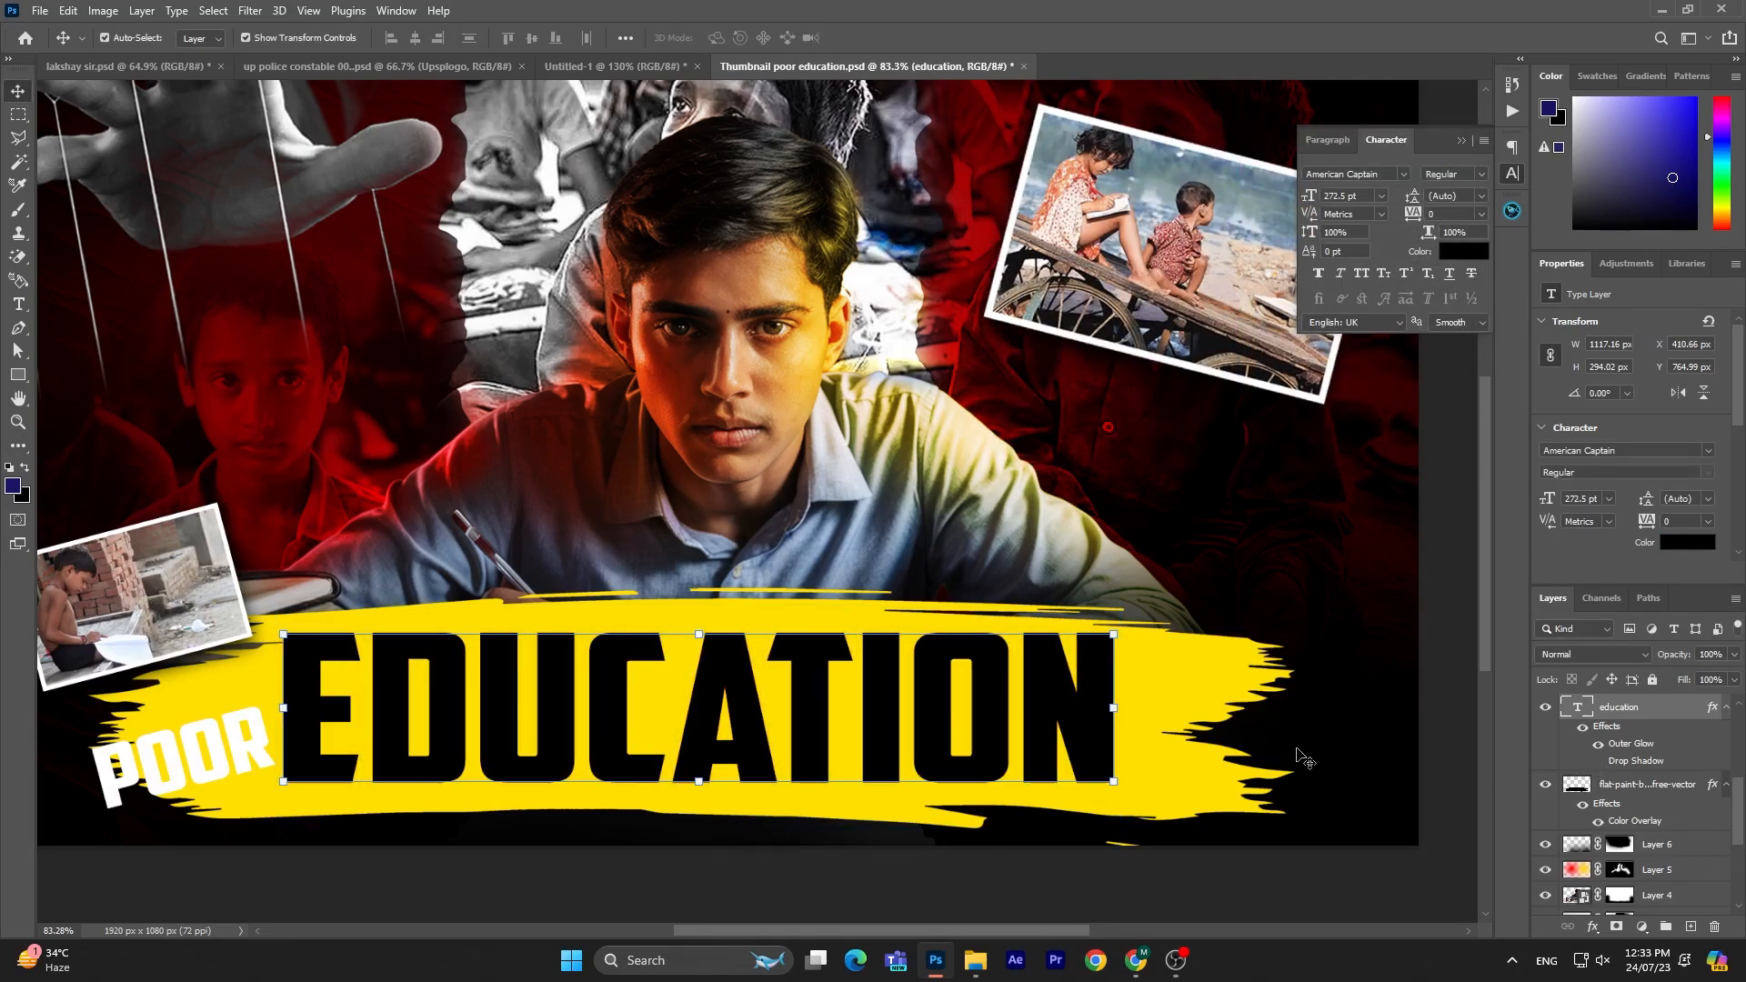
Lower the EDUCATION title to about Y 778 px and shrink the POOR text to about 197 × 134 px beside it.
left_click_drag(935, 662, 935, 672)
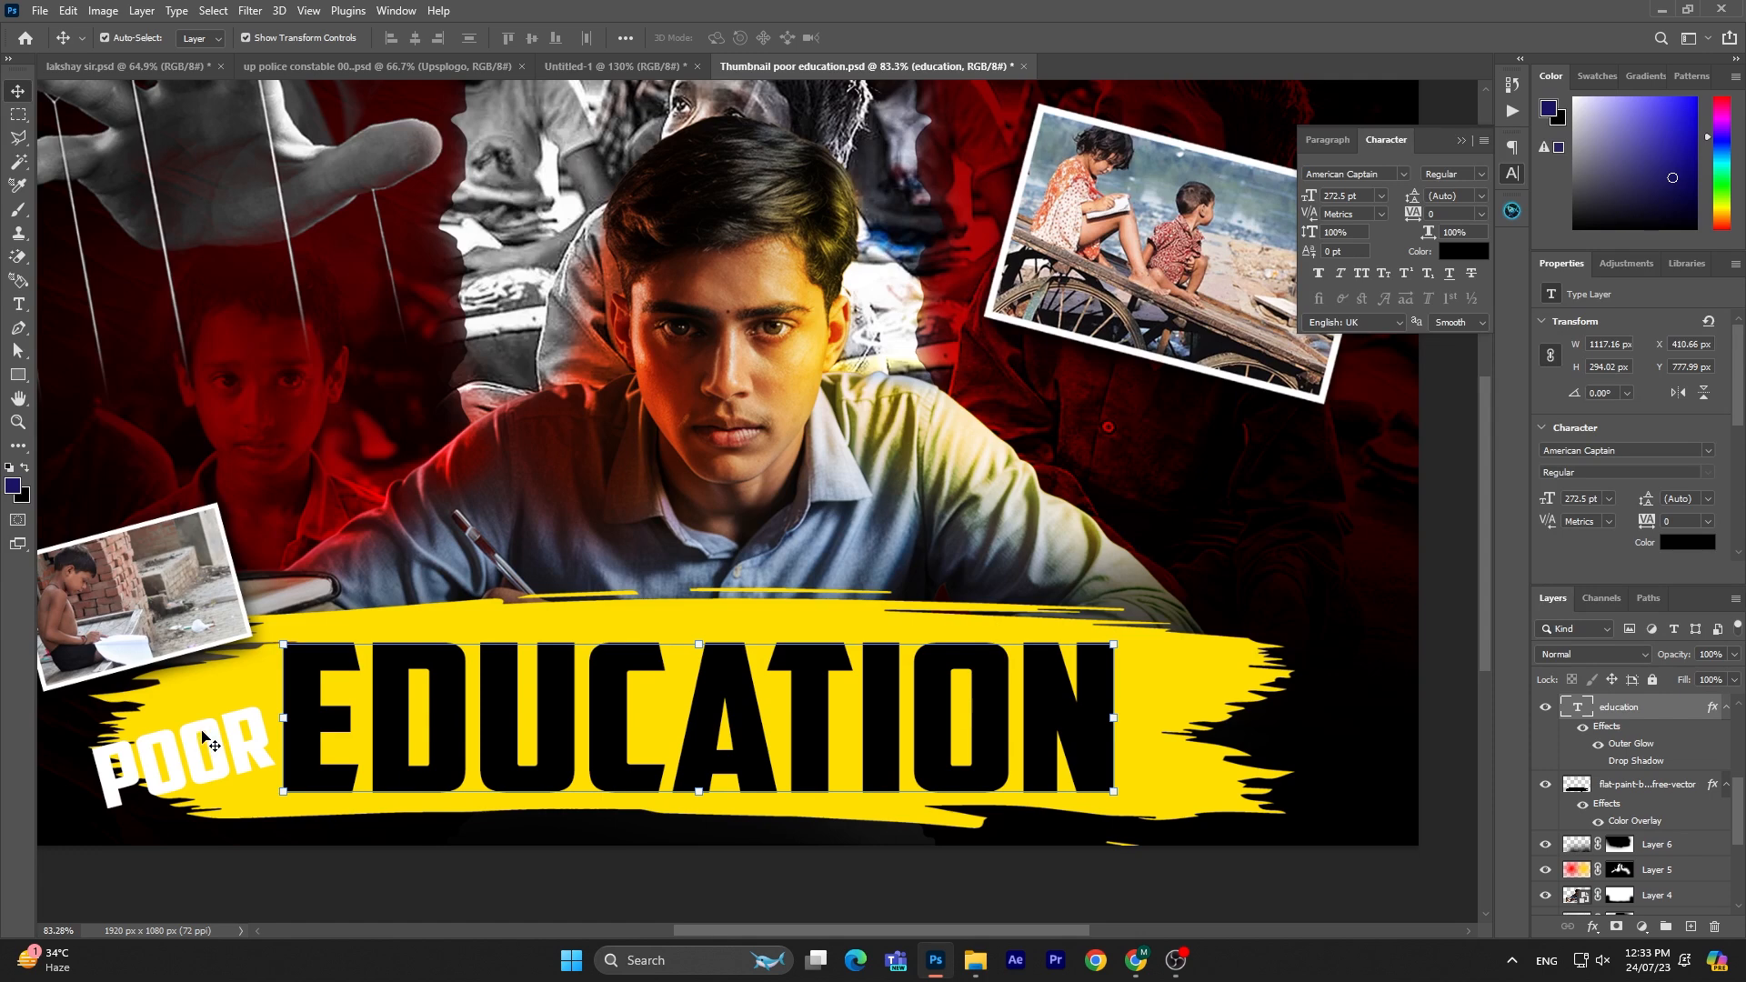
left_click(202, 731)
left_click_drag(281, 695, 235, 718)
key("Return")
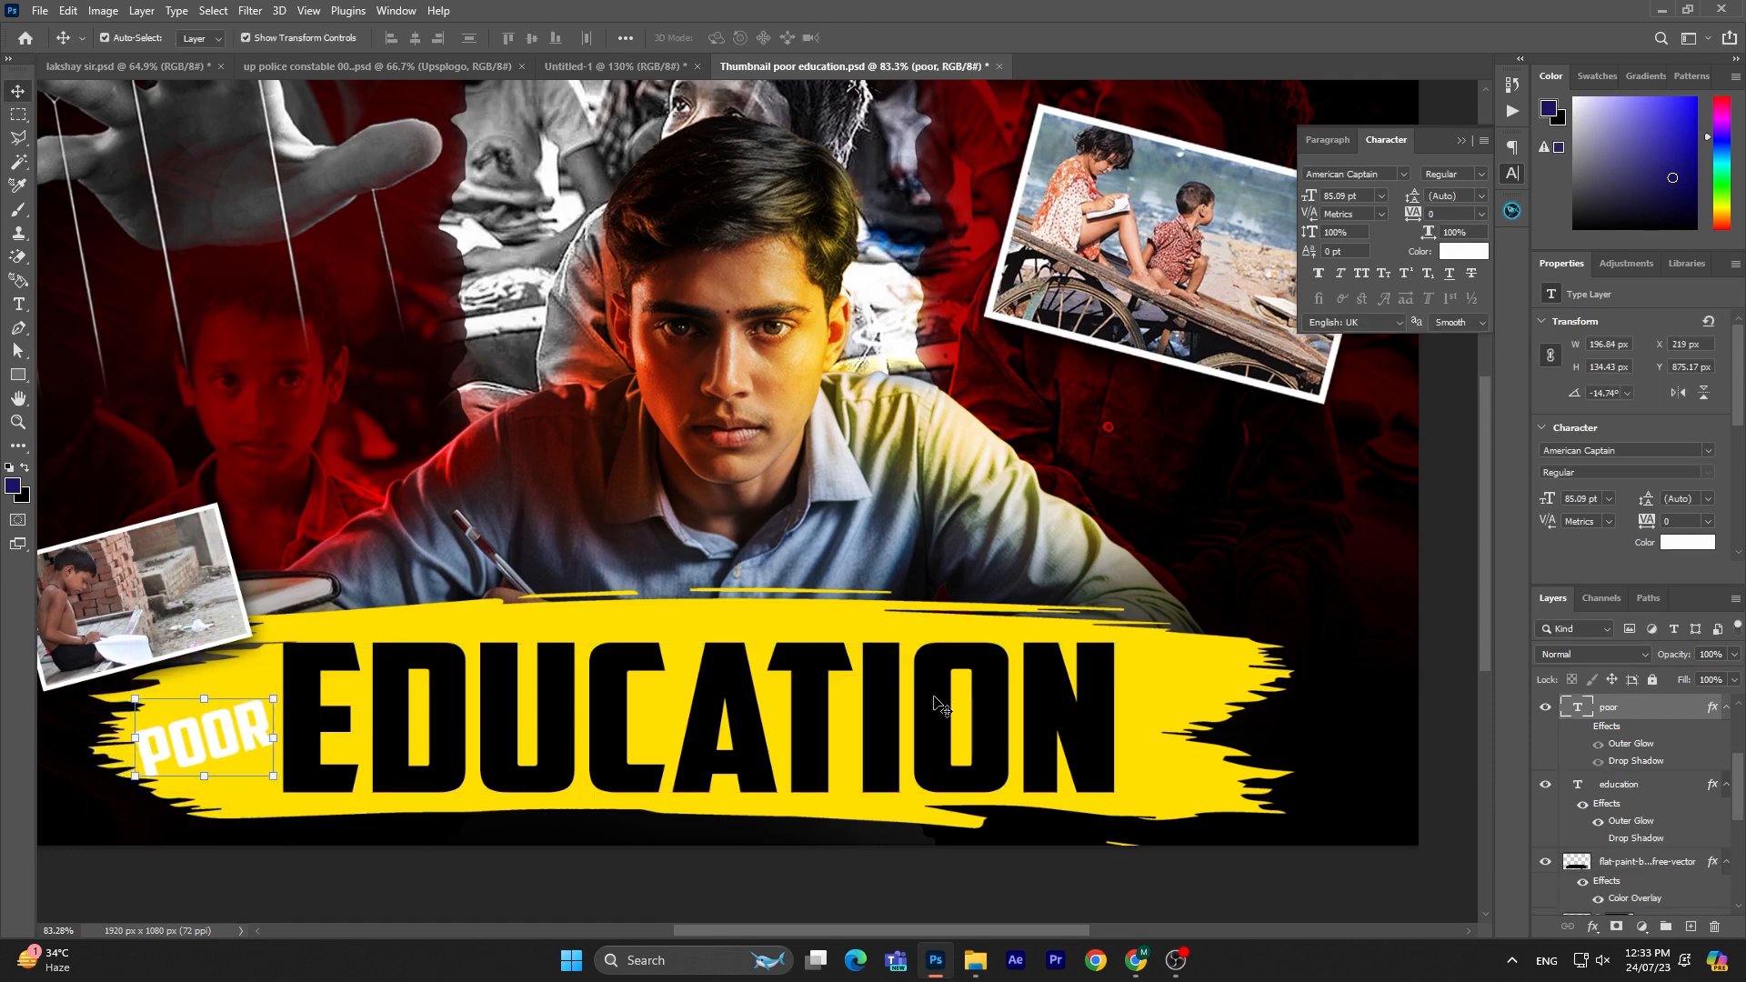
Recolour the POOR text pure bright red and deselect it.
left_click(1681, 543)
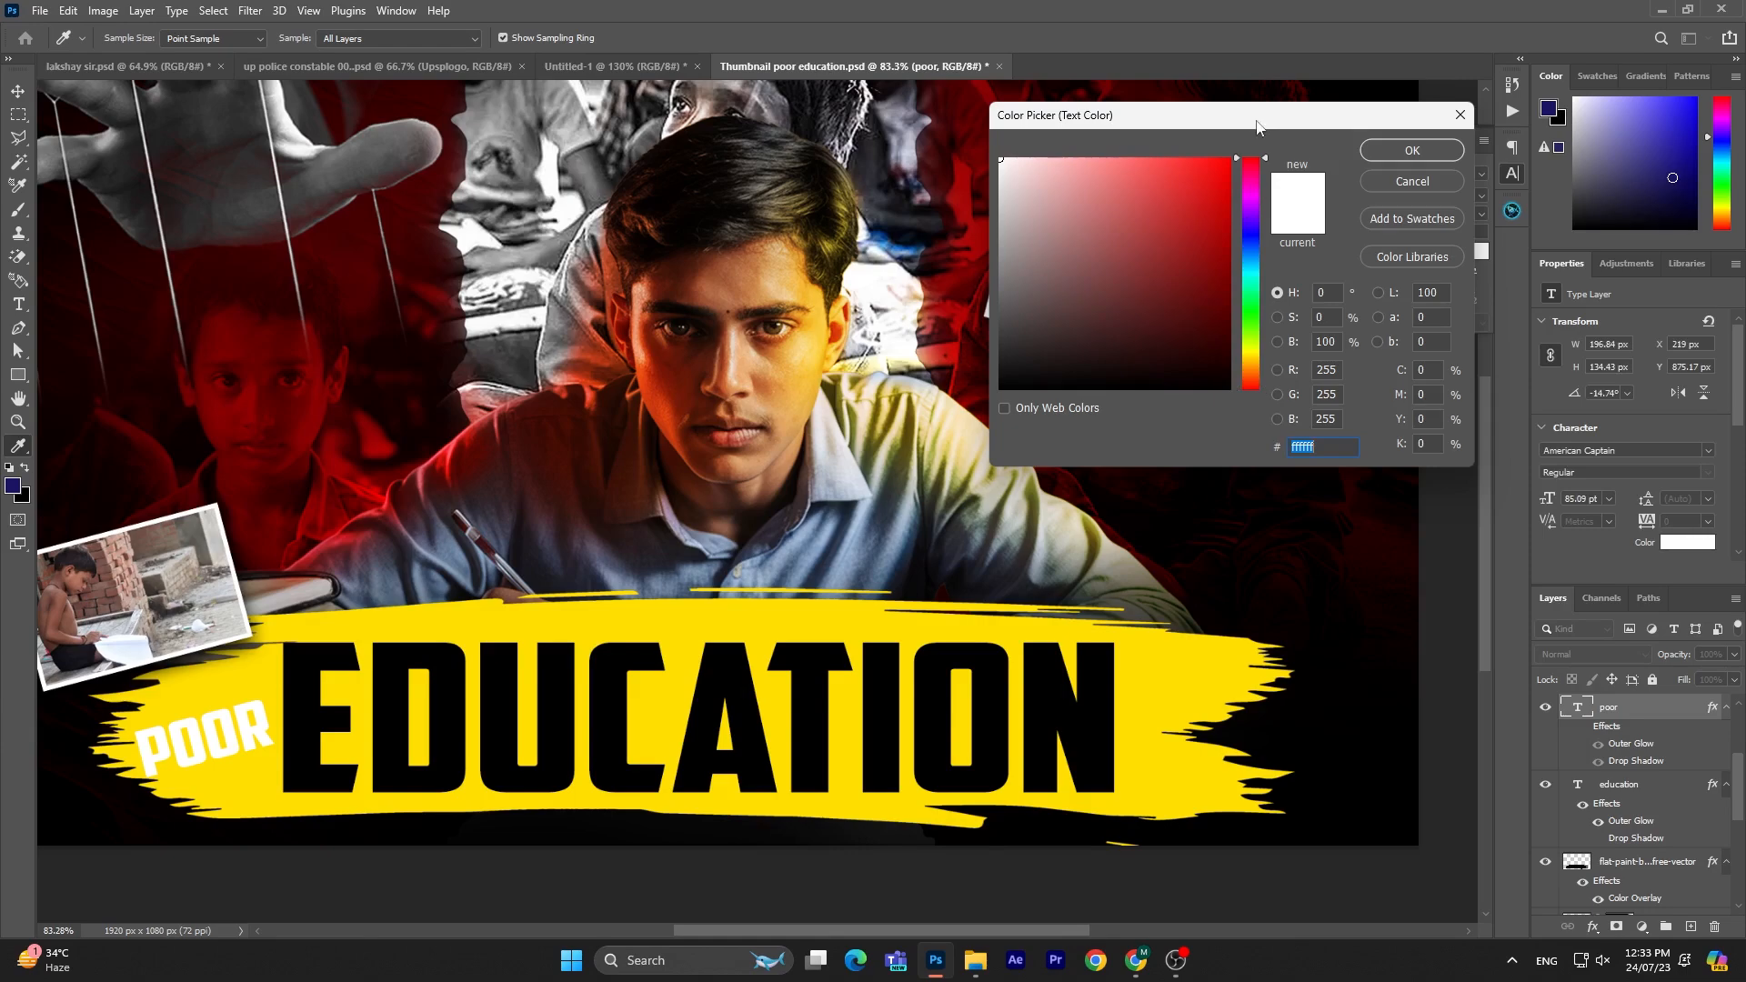
left_click_drag(1197, 196, 1235, 154)
left_click(1389, 153)
scroll(1011, 544, "down", 8)
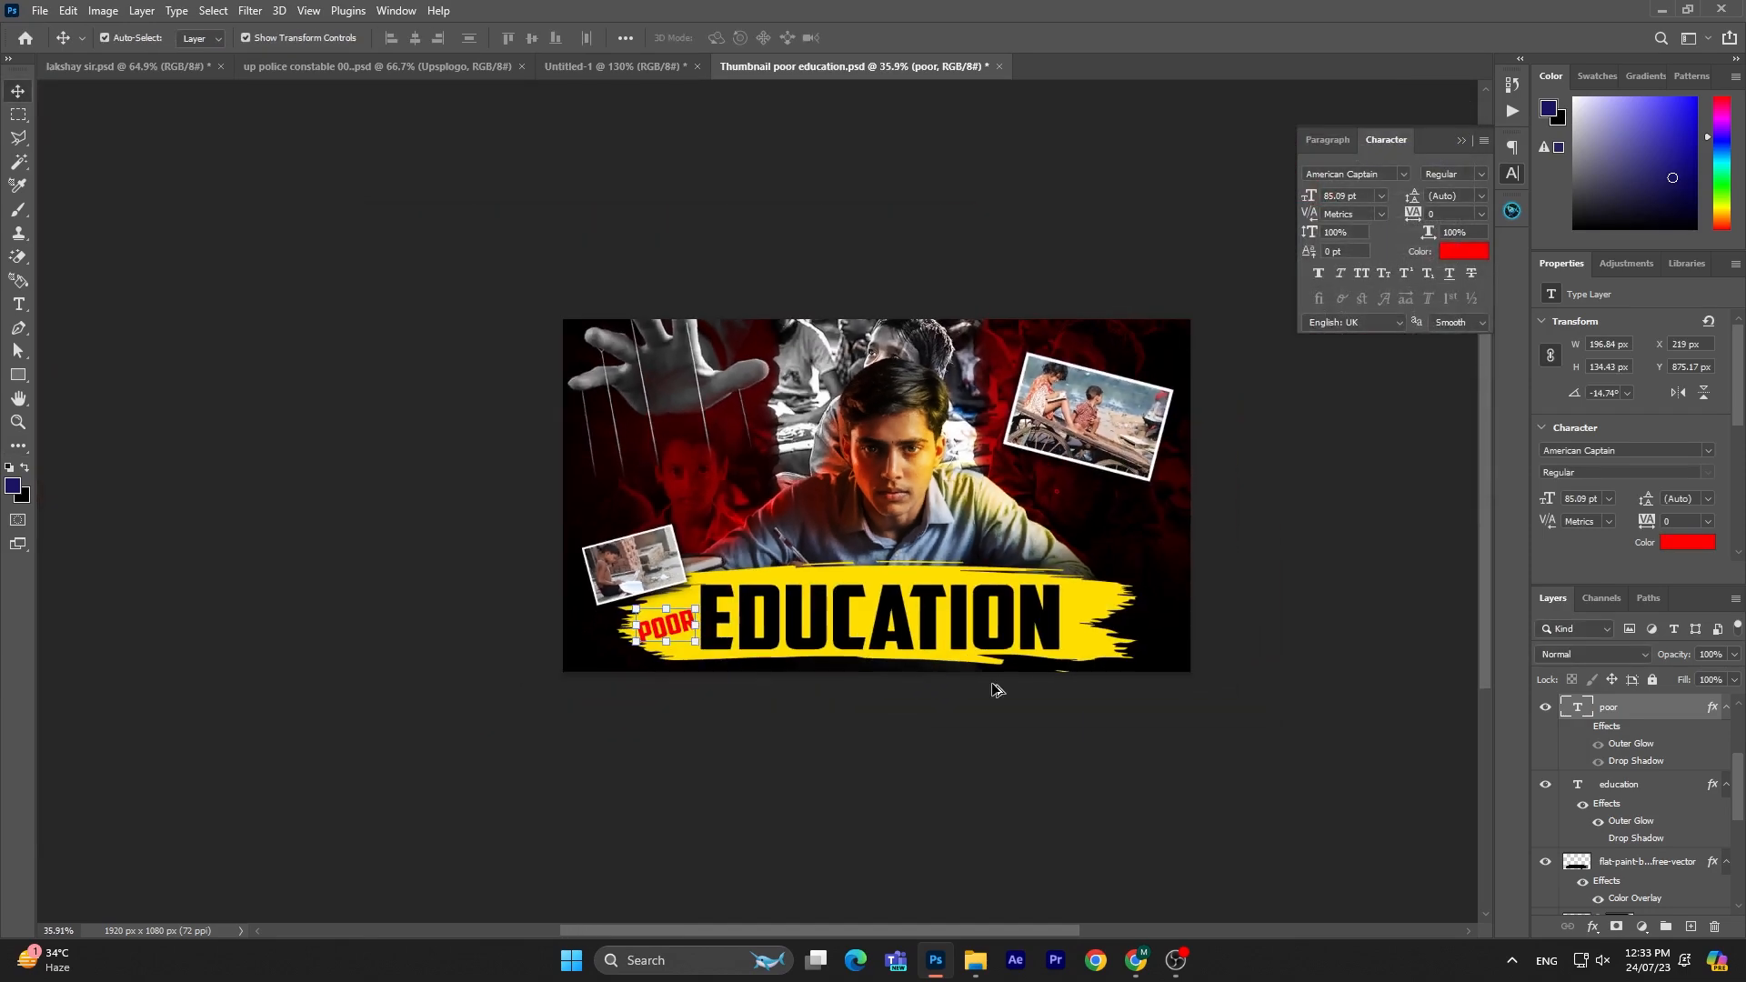
left_click(1055, 783)
Scale the POOR text, EDUCATION title and yellow brush stroke together to about 86% and shift them slightly down within the canvas.
scroll(979, 557, "up", 2)
scroll(979, 562, "up", 3)
left_click(954, 627)
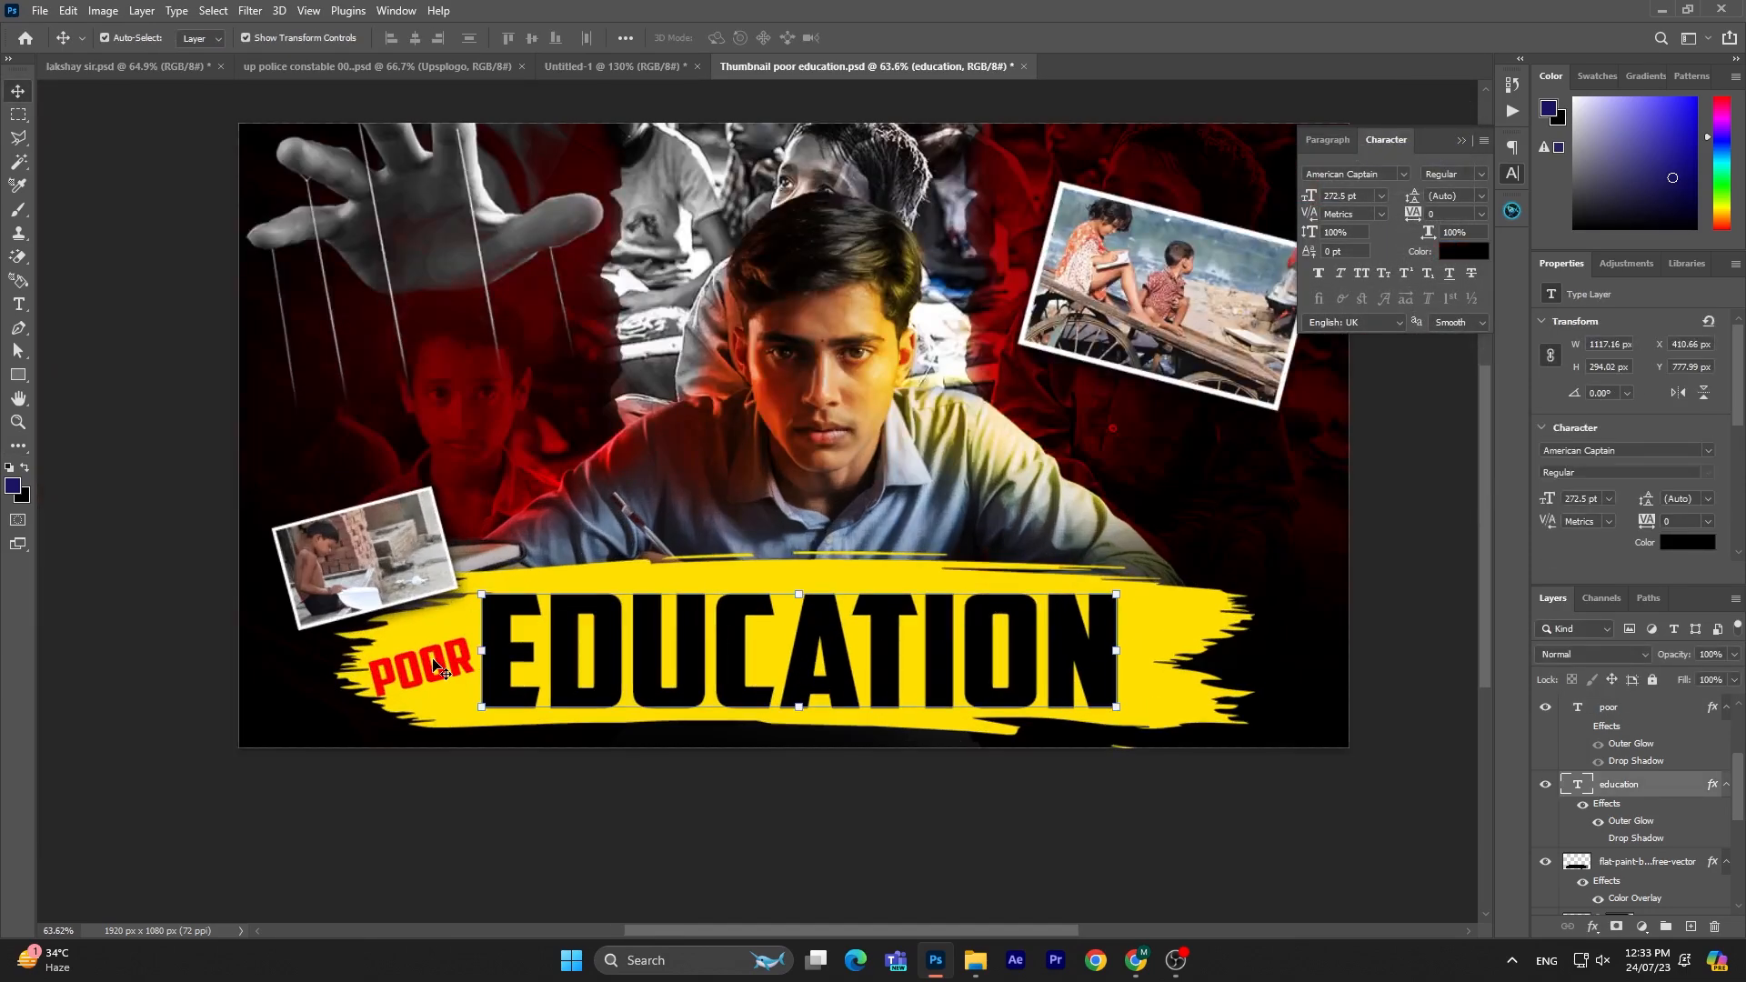
left_click(461, 662, "shift")
left_click(1154, 634, "shift")
left_click_drag(1257, 553, 1193, 568)
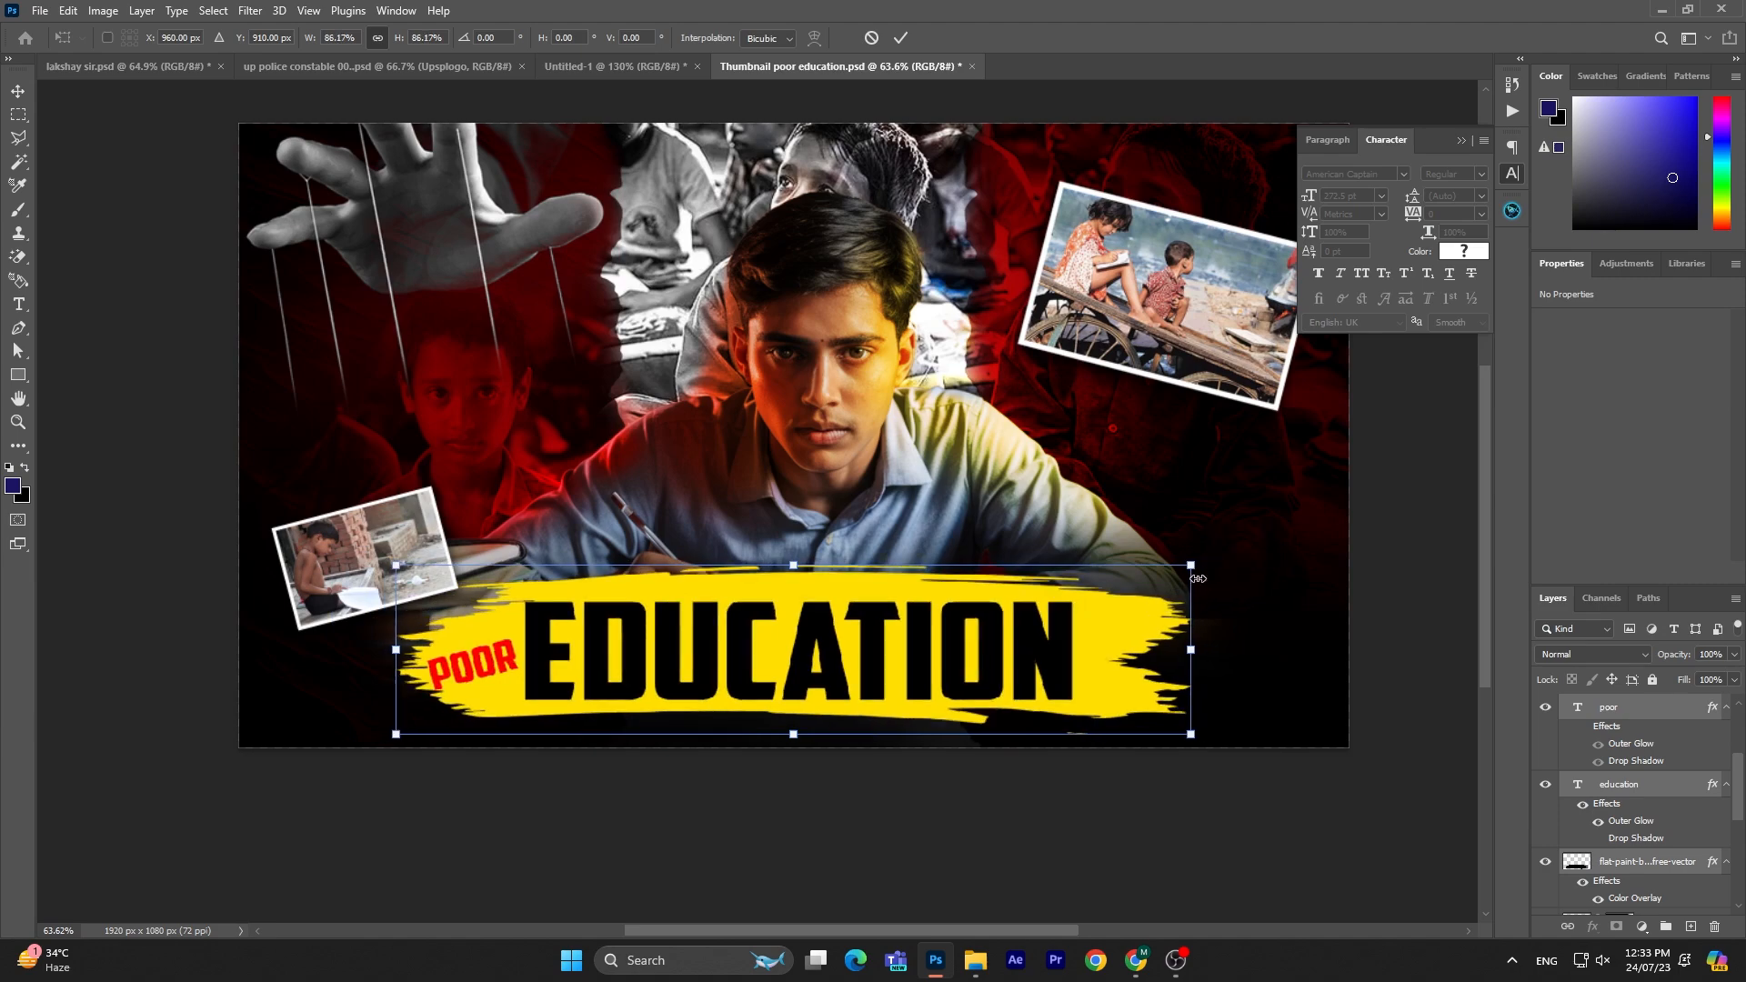
left_click_drag(1136, 623, 1143, 637)
key("Return")
scroll(863, 401, "down", 3)
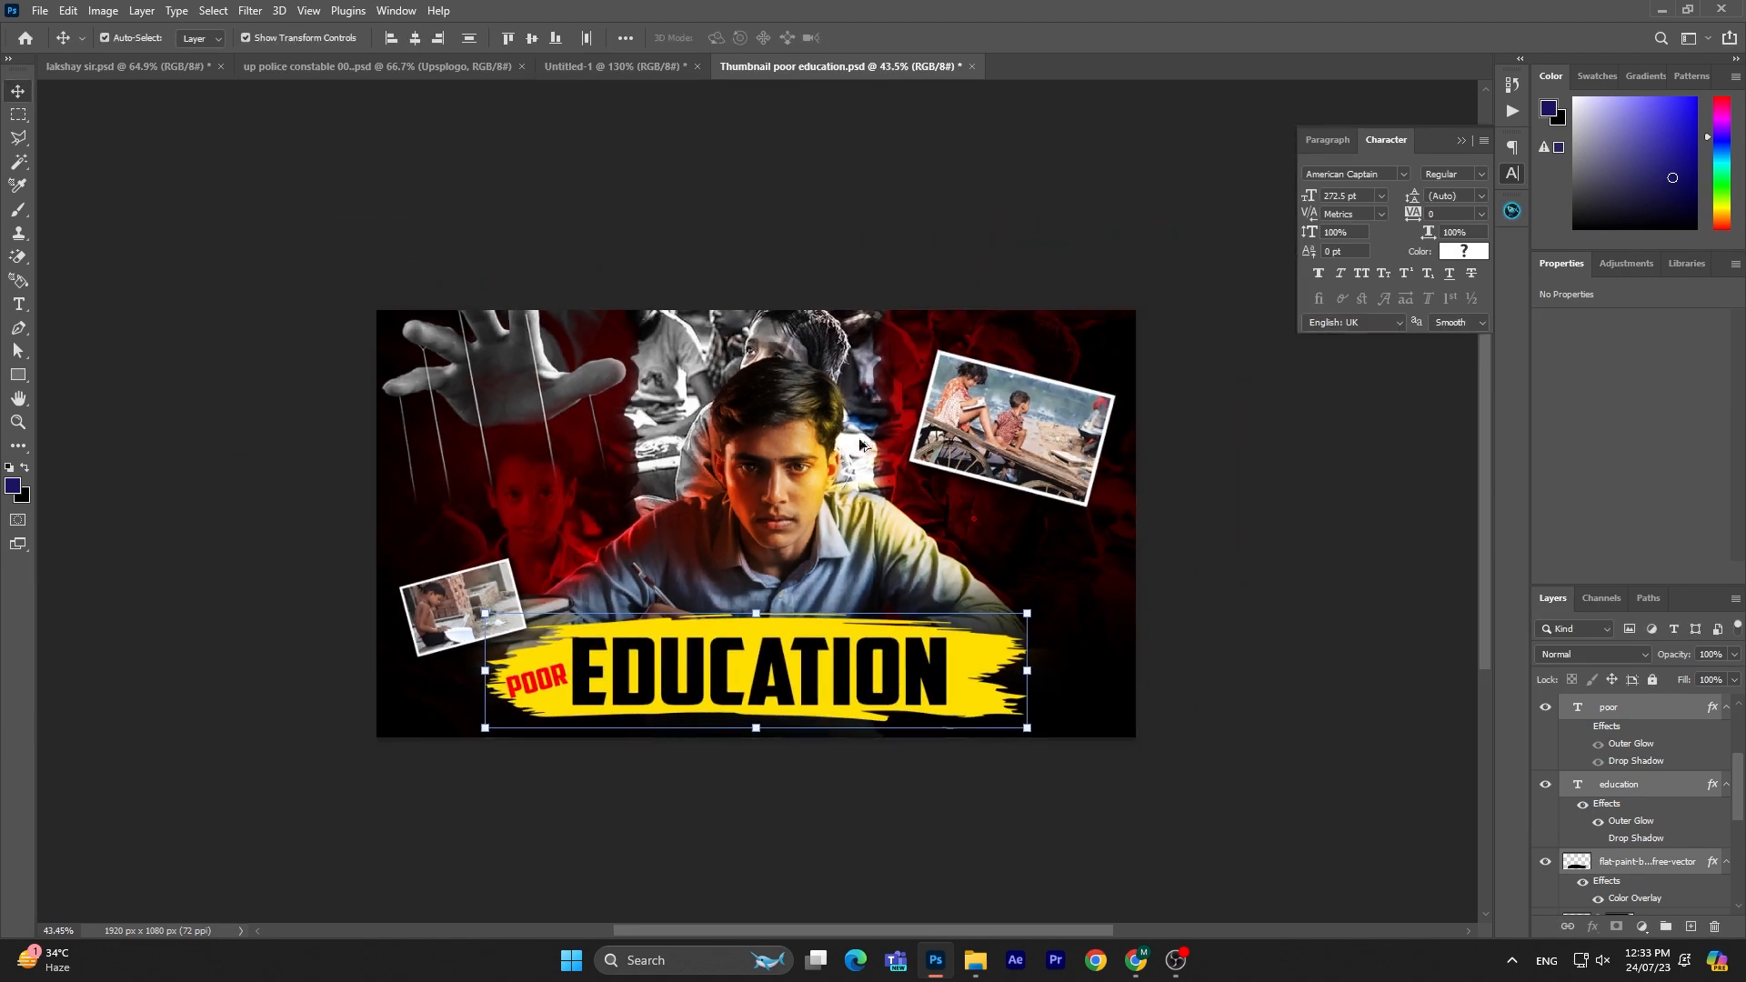
scroll(862, 401, "up", 2)
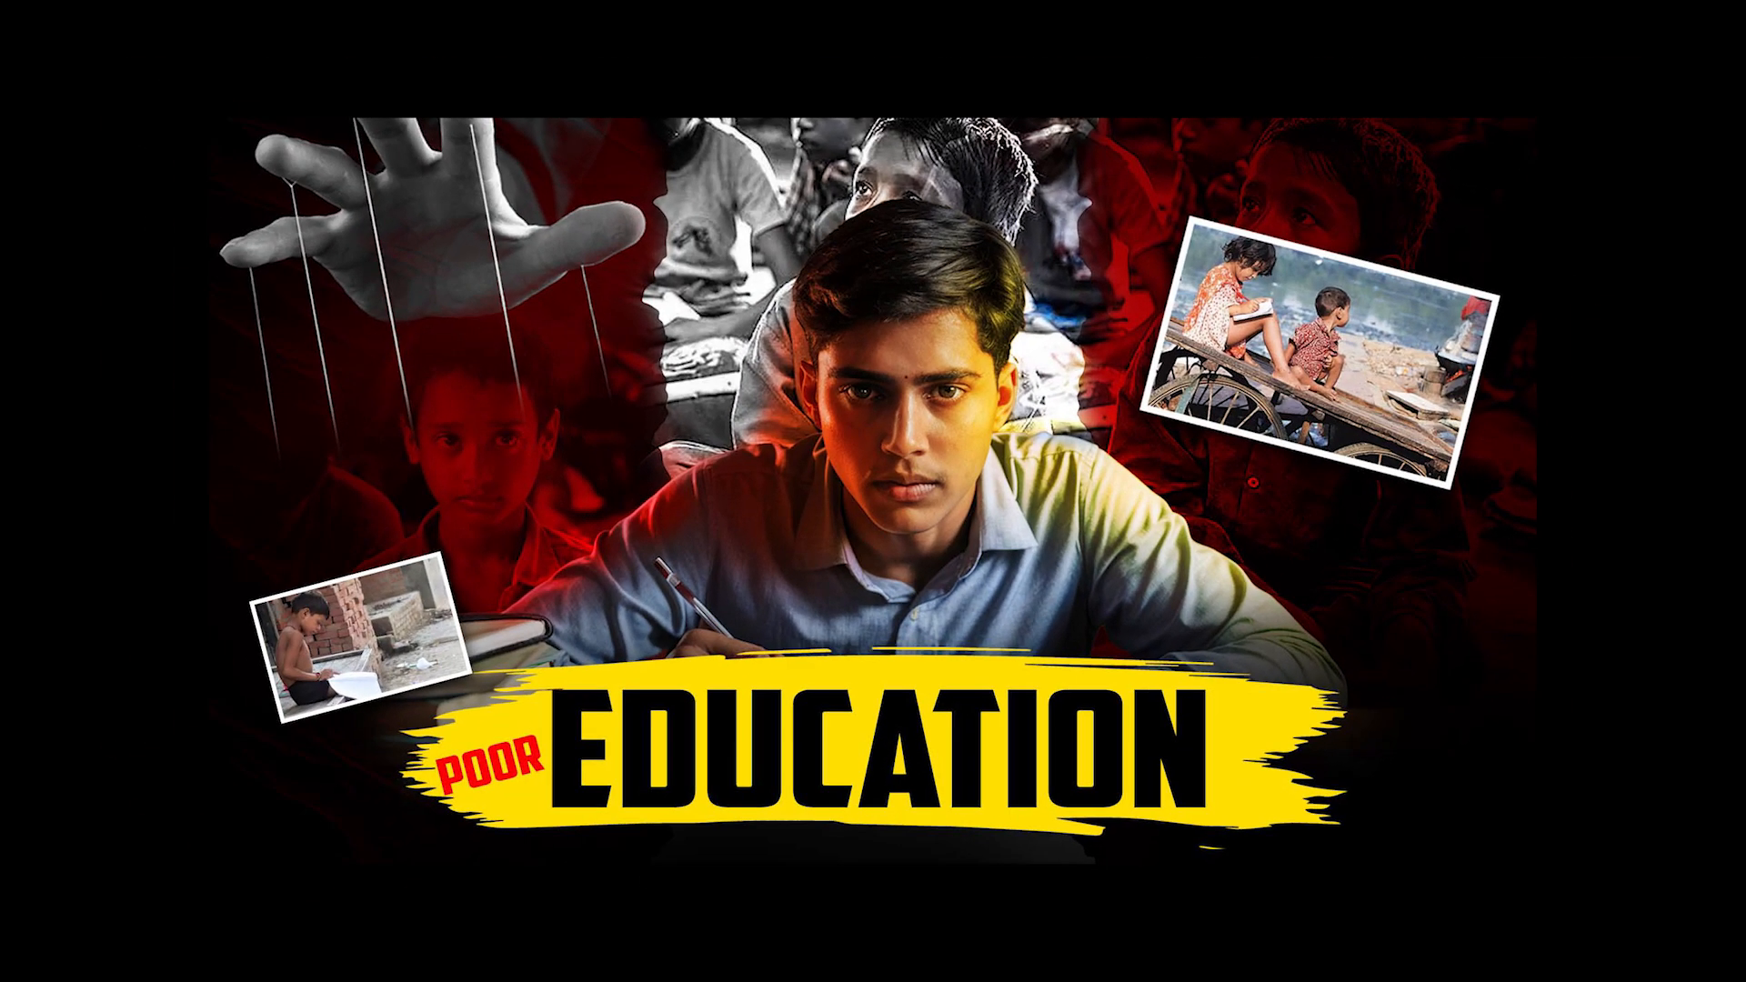